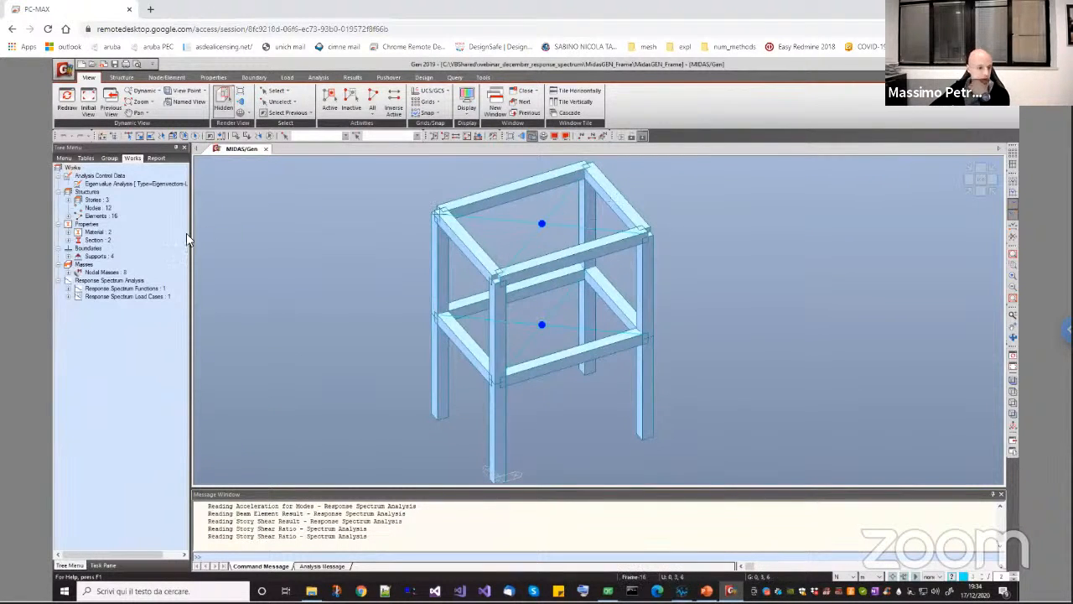
# List the frame model's material and section definitions in the works tree
pyautogui.click(67, 231)
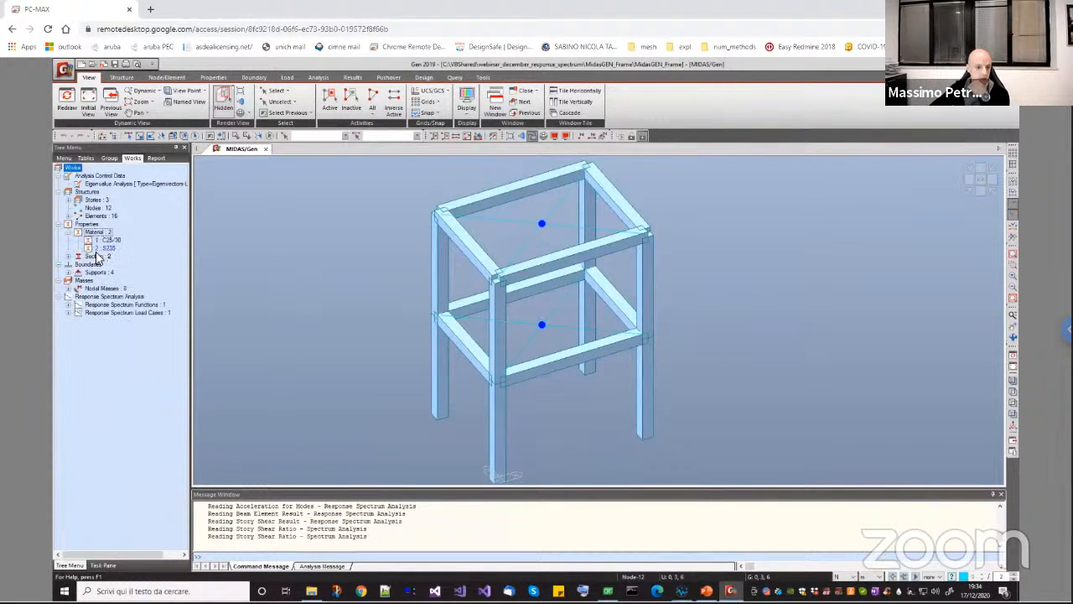
pyautogui.click(69, 257)
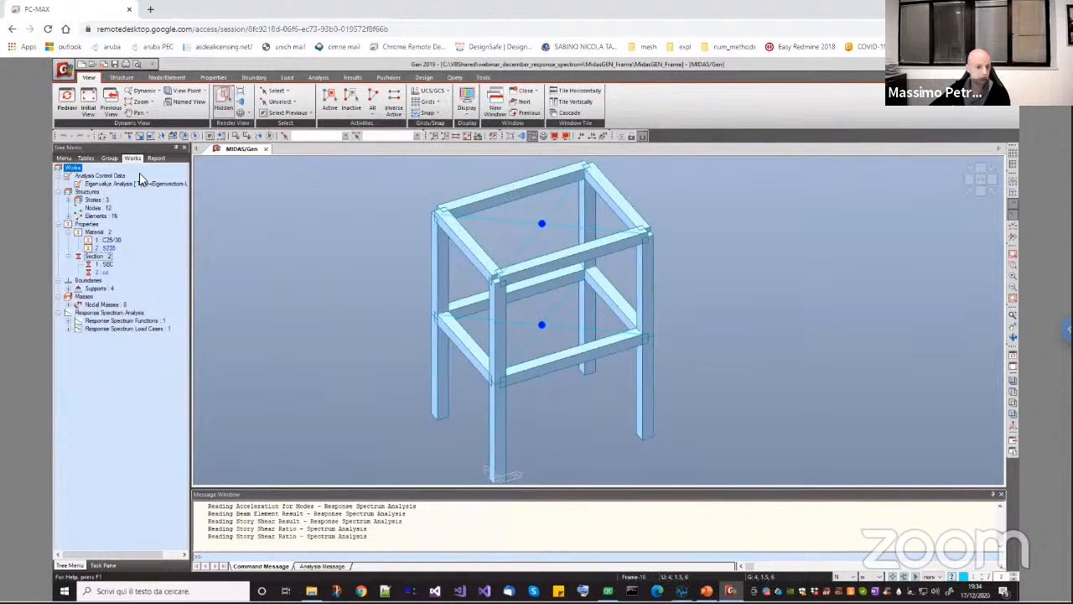
# Open the vibration mode shape result table with the default record selection and review the eigenvalues and modal participation masses
pyautogui.click(87, 159)
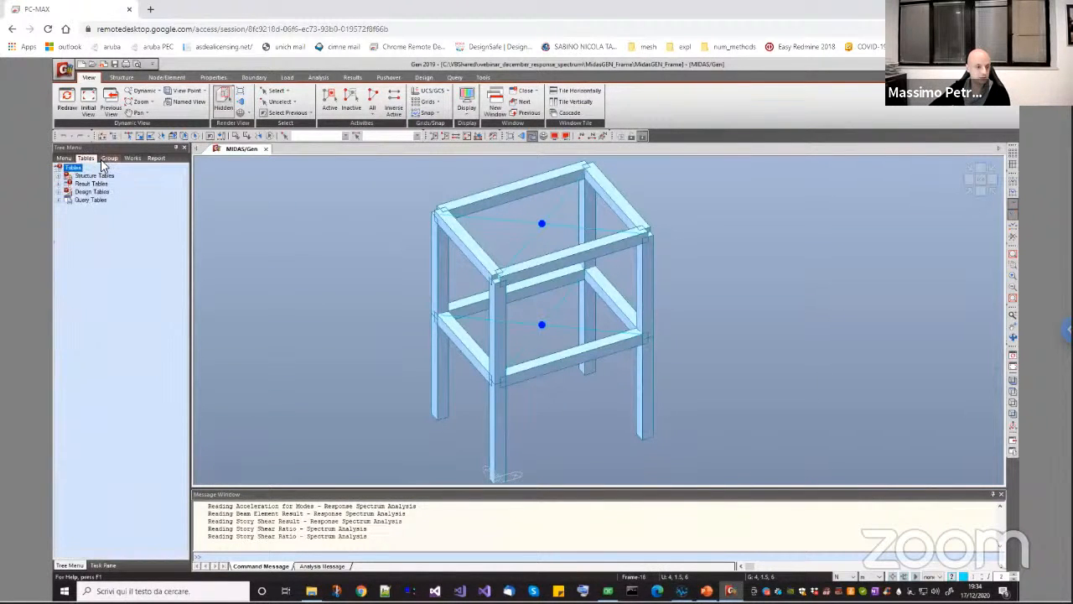
pyautogui.click(59, 184)
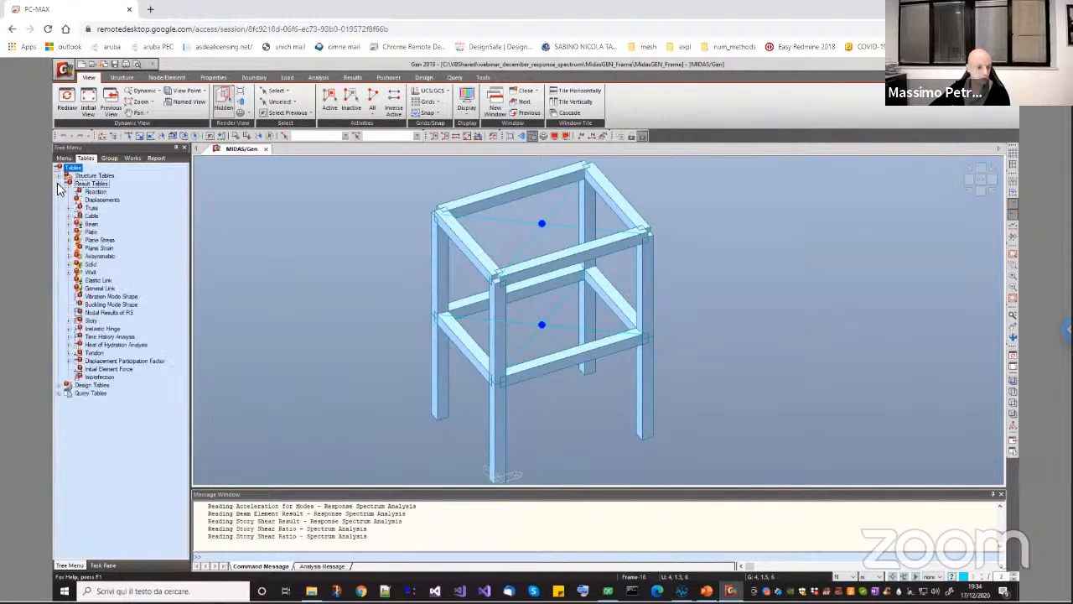
pyautogui.doubleClick(112, 297)
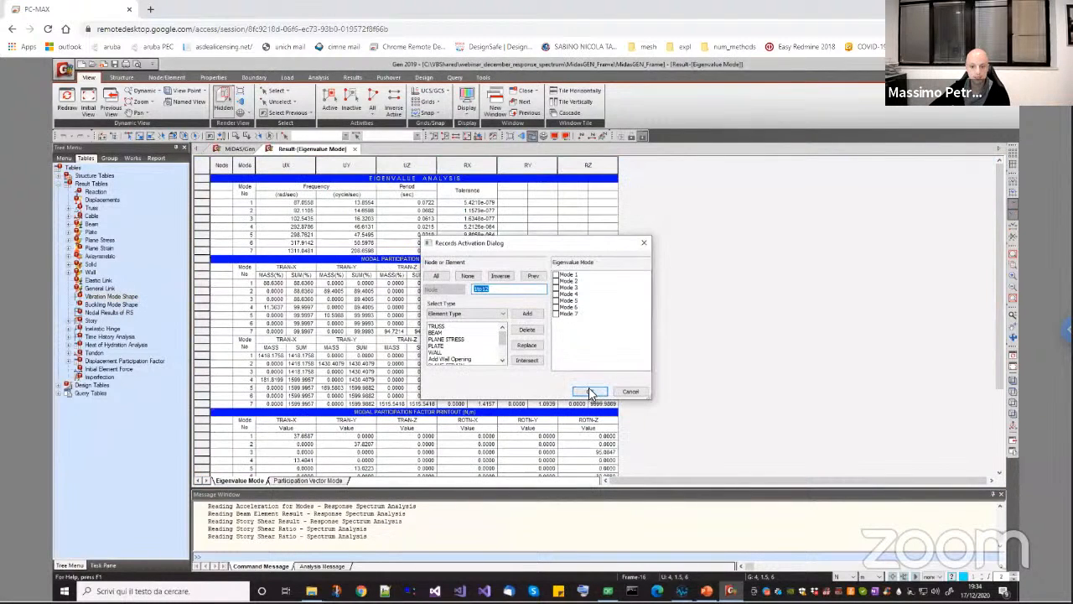
pyautogui.click(590, 392)
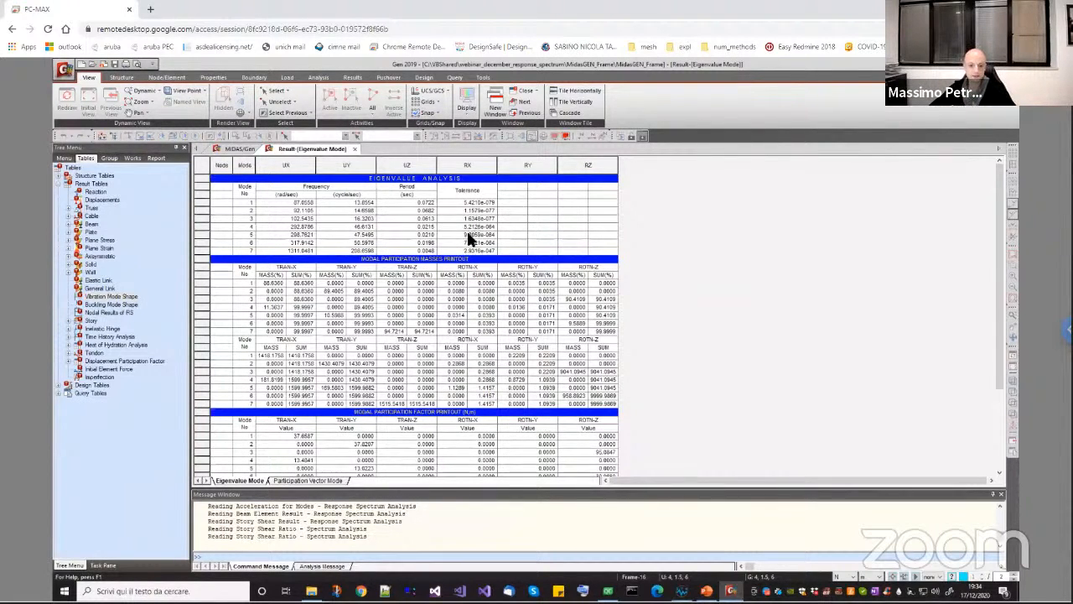
pyautogui.scroll(-1, 445, 241)
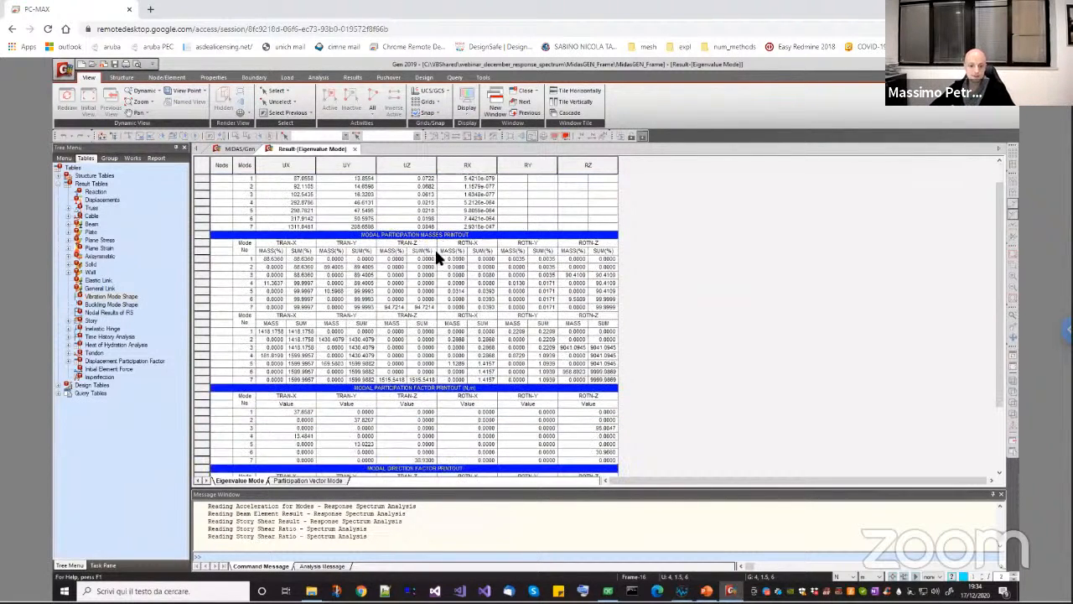
pyautogui.scroll(-1, 434, 256)
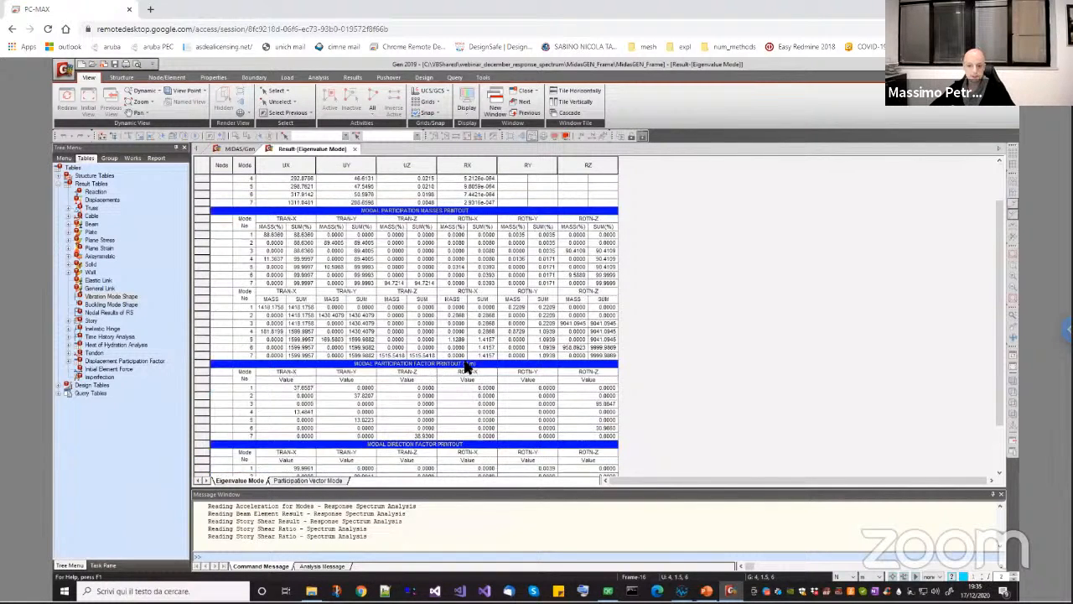
pyautogui.scroll(1, 485, 386)
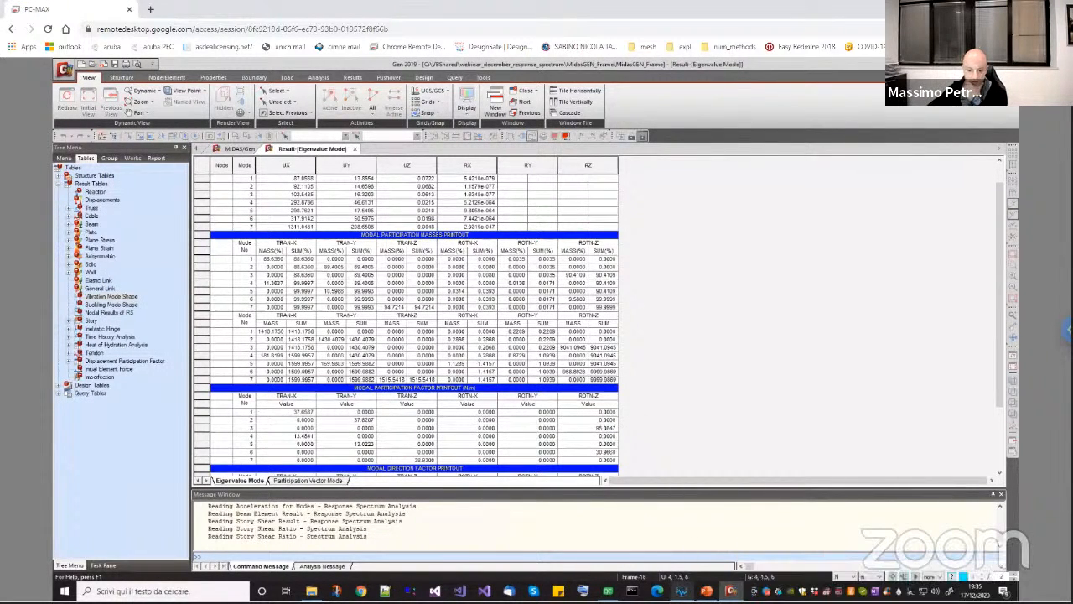
# Switch to STKO, close the untitled document and browse to the webinar_december_response_spectrum folder in VBShared to open a model
pyautogui.click(681, 590)
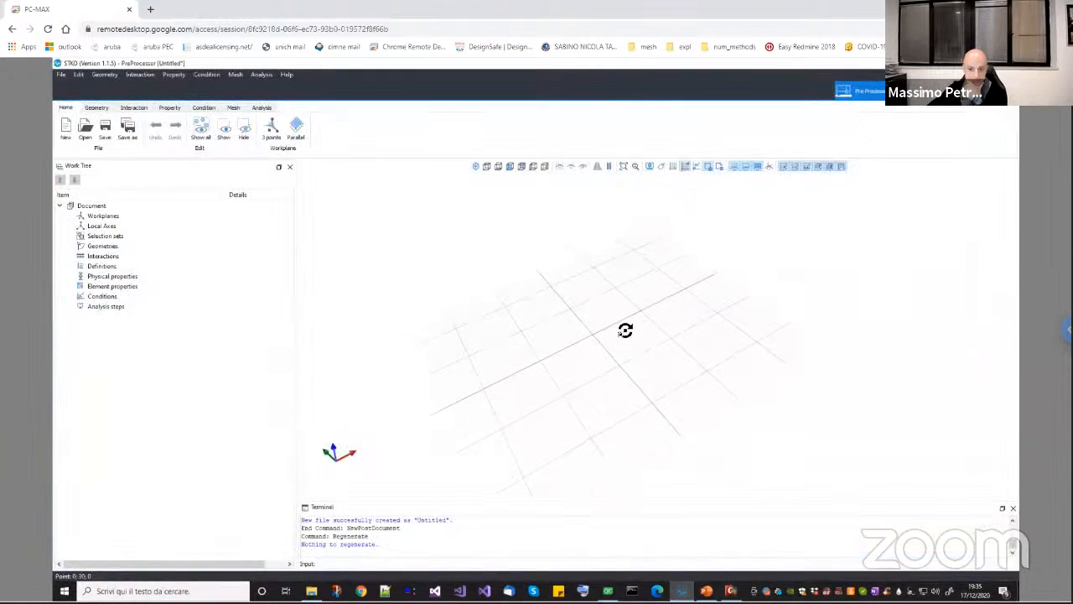
pyautogui.click(90, 139)
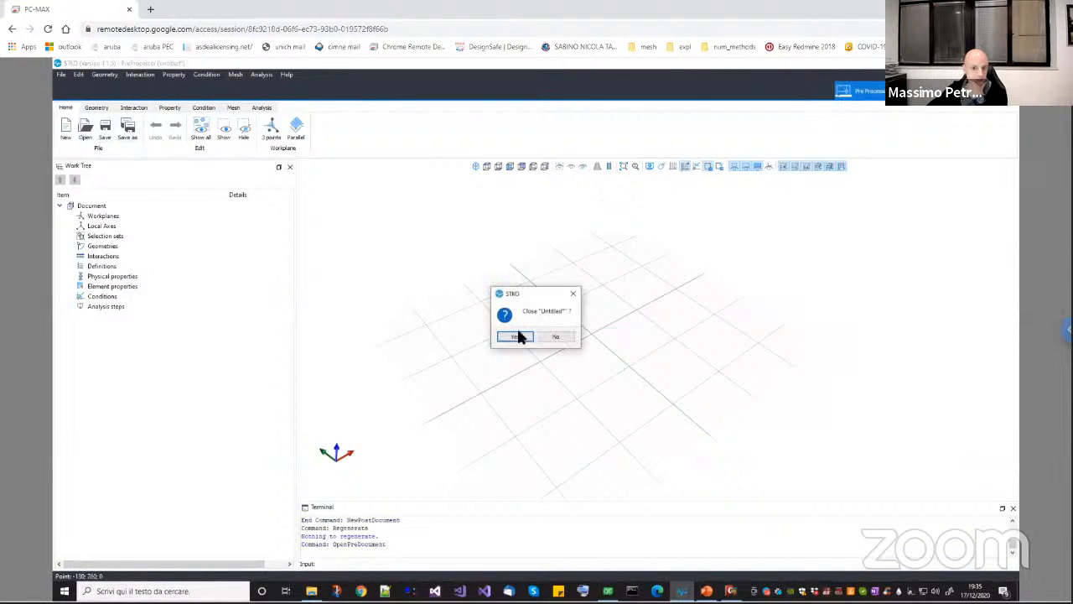
pyautogui.click(521, 334)
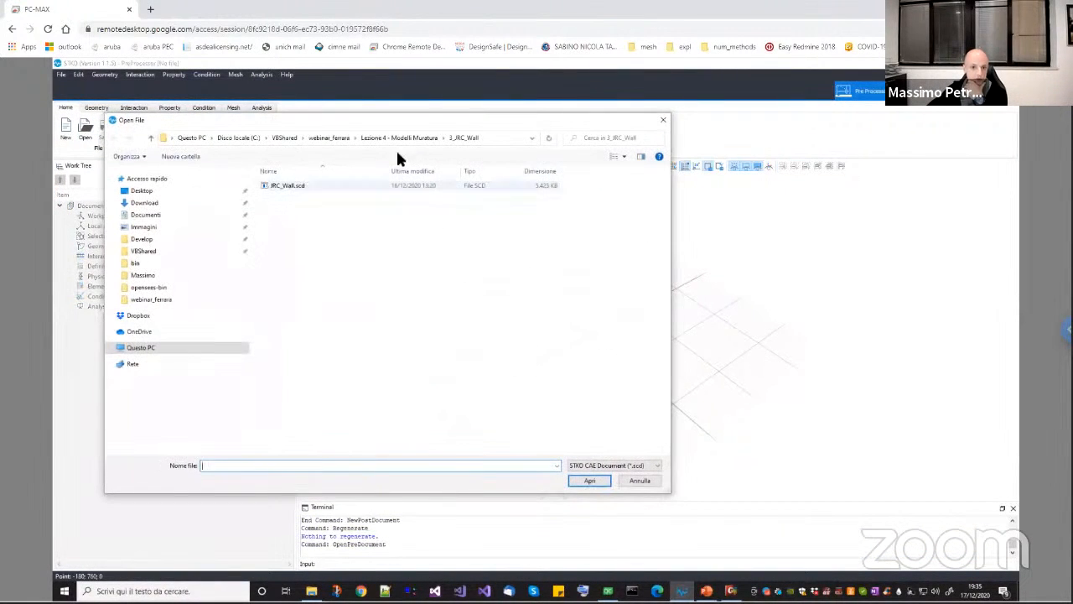
pyautogui.click(285, 137)
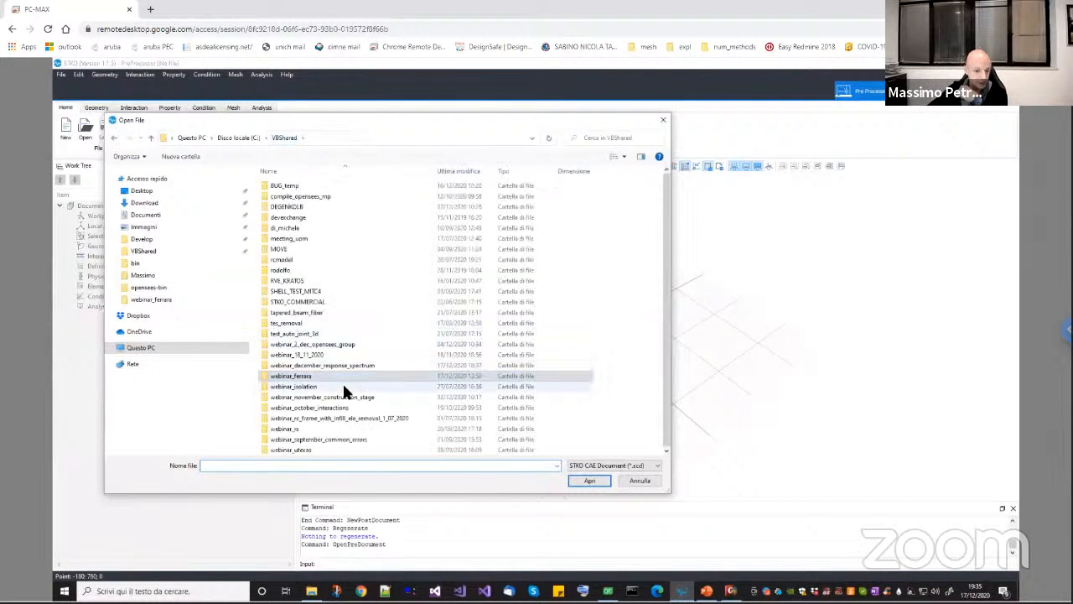
pyautogui.doubleClick(342, 365)
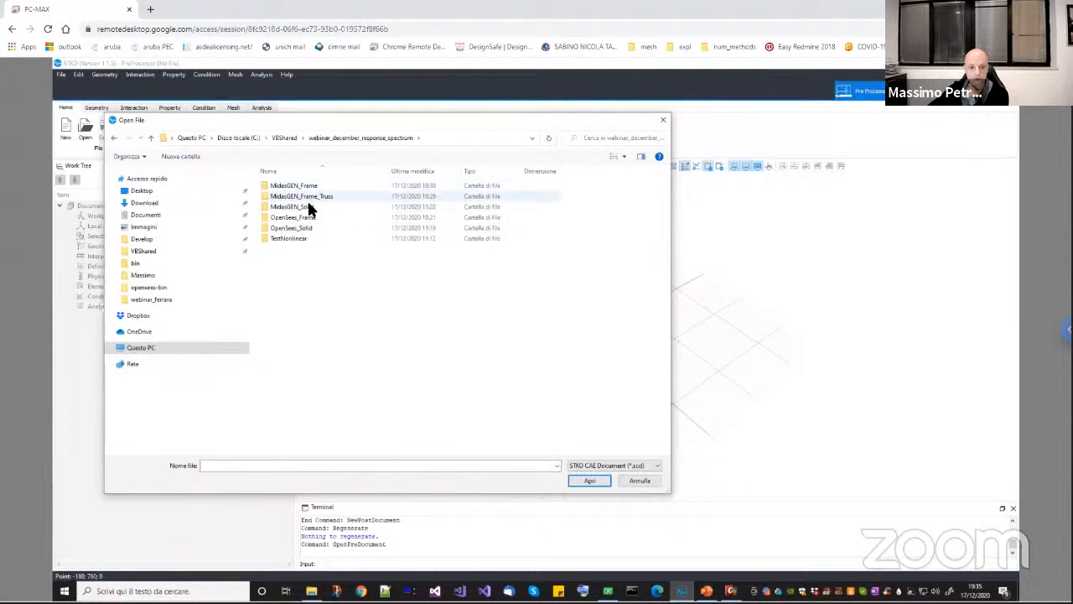
pyautogui.click(281, 188)
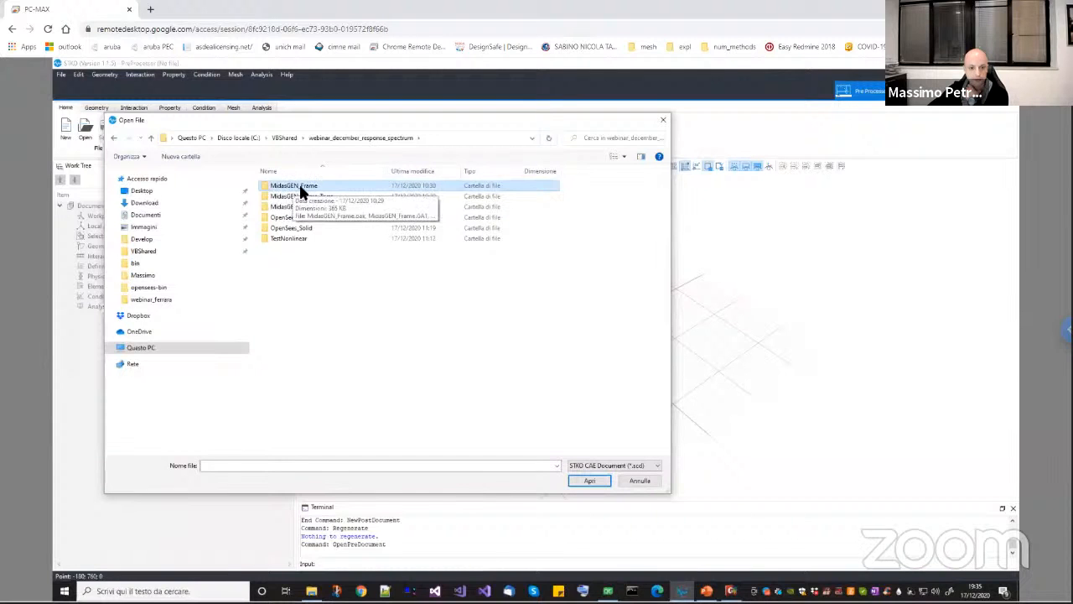
# Switch back to midas Gen and examine the two-storey frame model with its floor master nodes
pyautogui.click(731, 590)
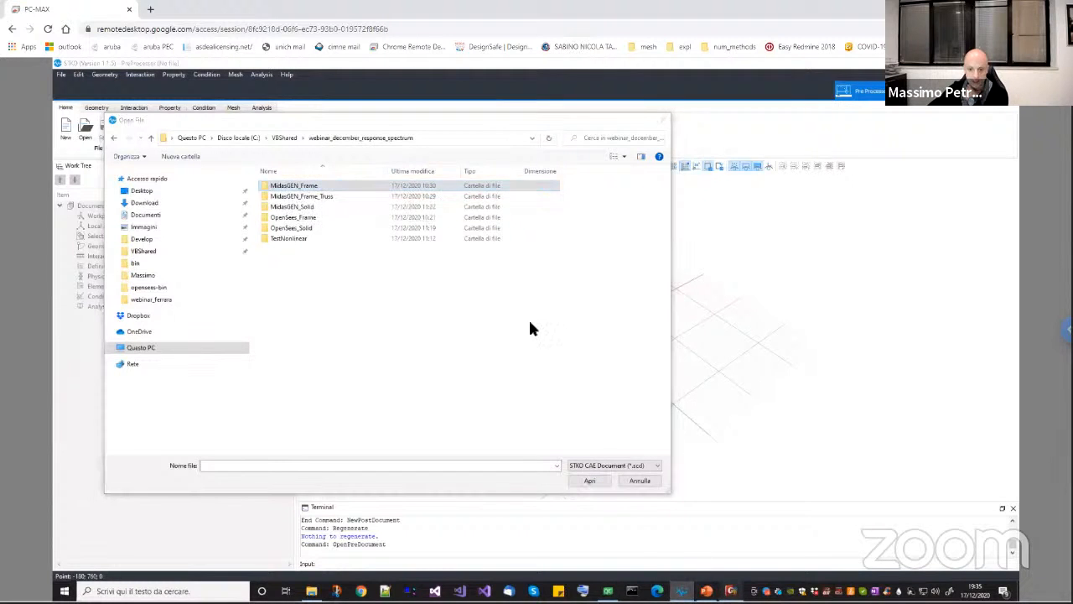
pyautogui.click(241, 148)
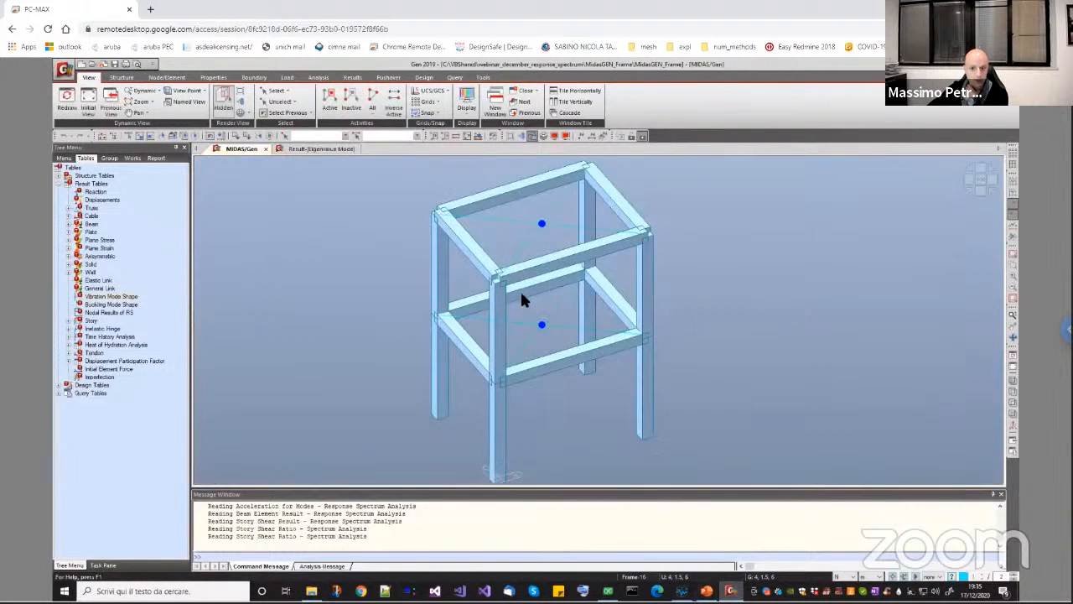
pyautogui.moveTo(539, 227); pyautogui.dragTo(537, 250, button='middle')
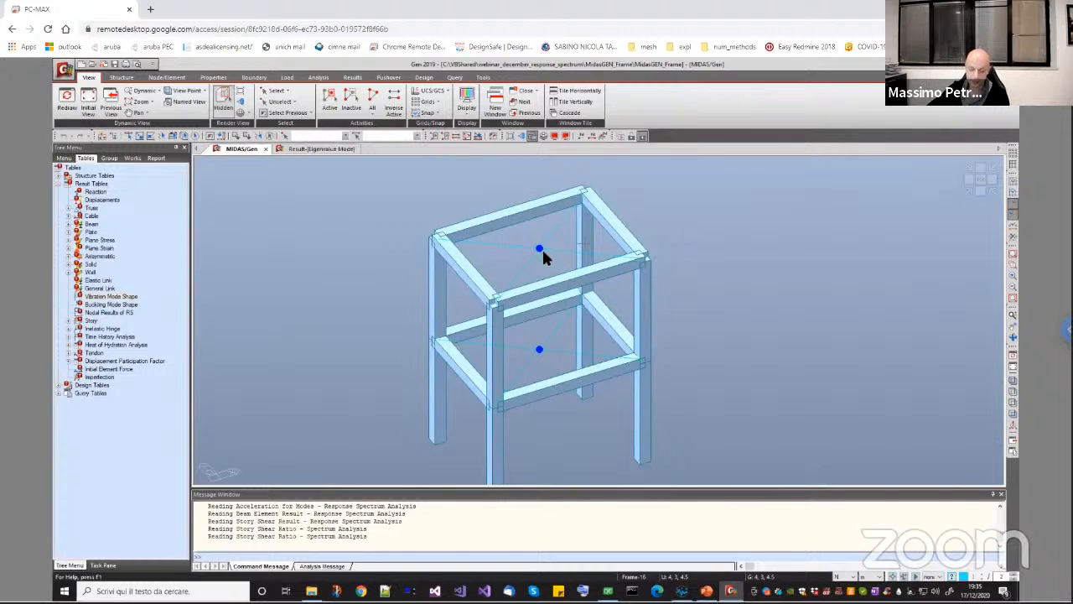
pyautogui.moveTo(548, 263); pyautogui.dragTo(548, 256, button='middle')
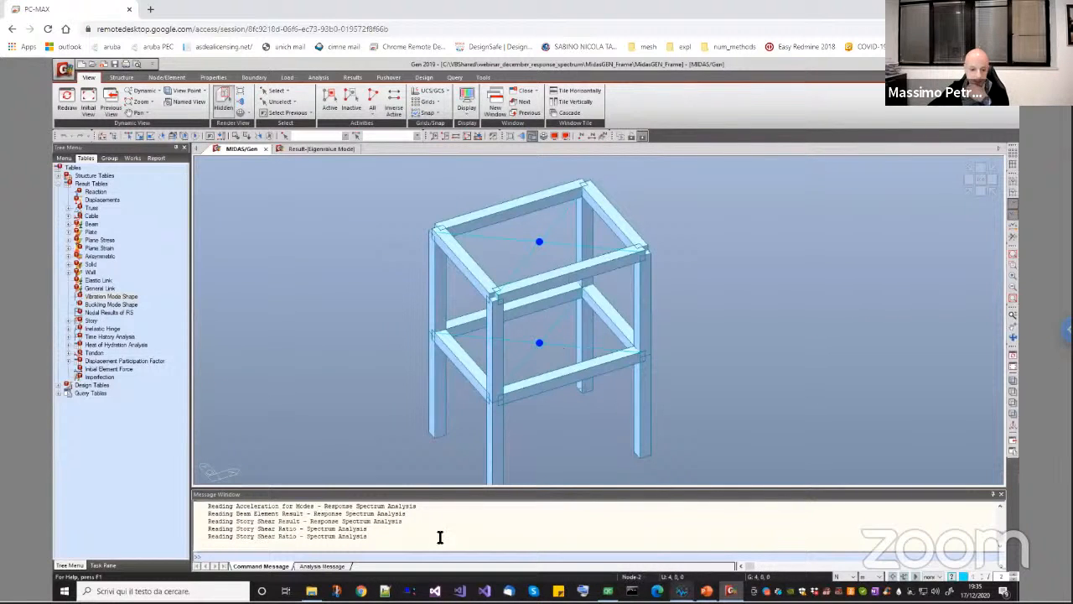
# Return to STKO and open OpenSees_Frame.scd from the OpenSees_Frame folder
pyautogui.click(681, 591)
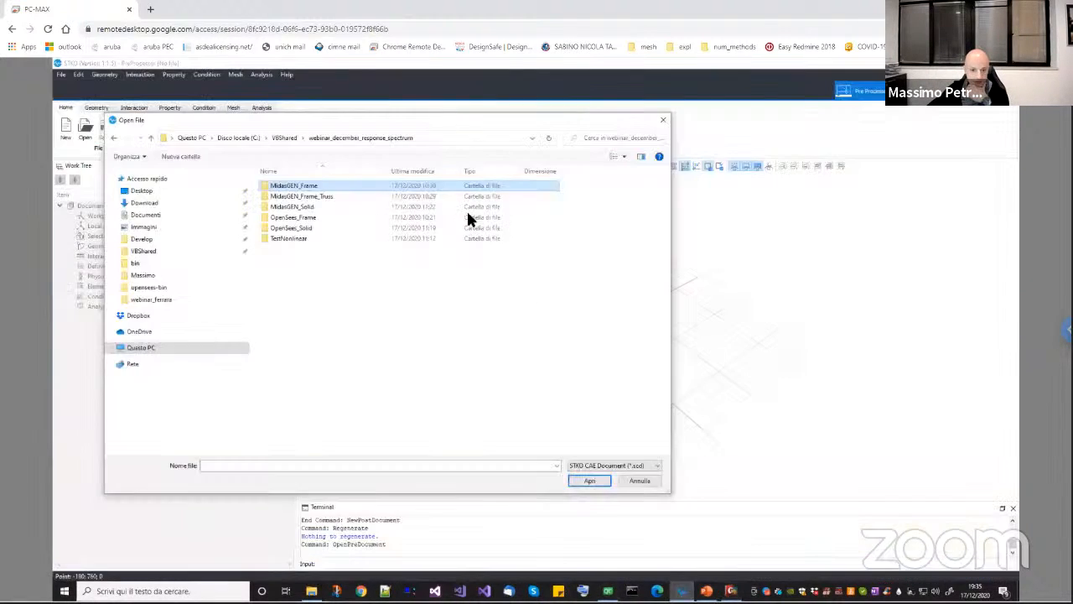
pyautogui.doubleClick(289, 218)
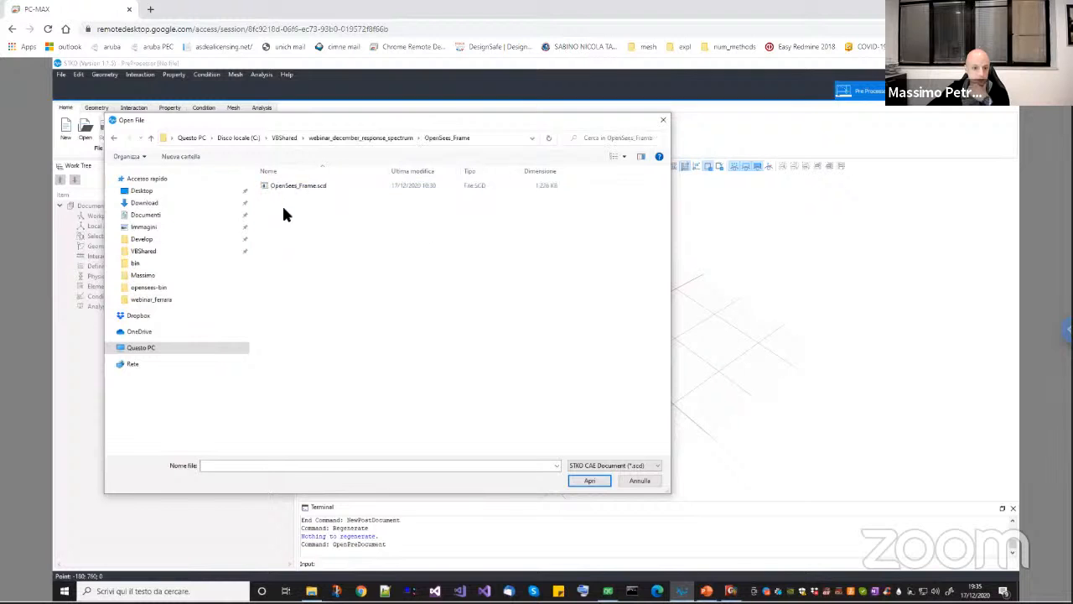
pyautogui.doubleClick(285, 188)
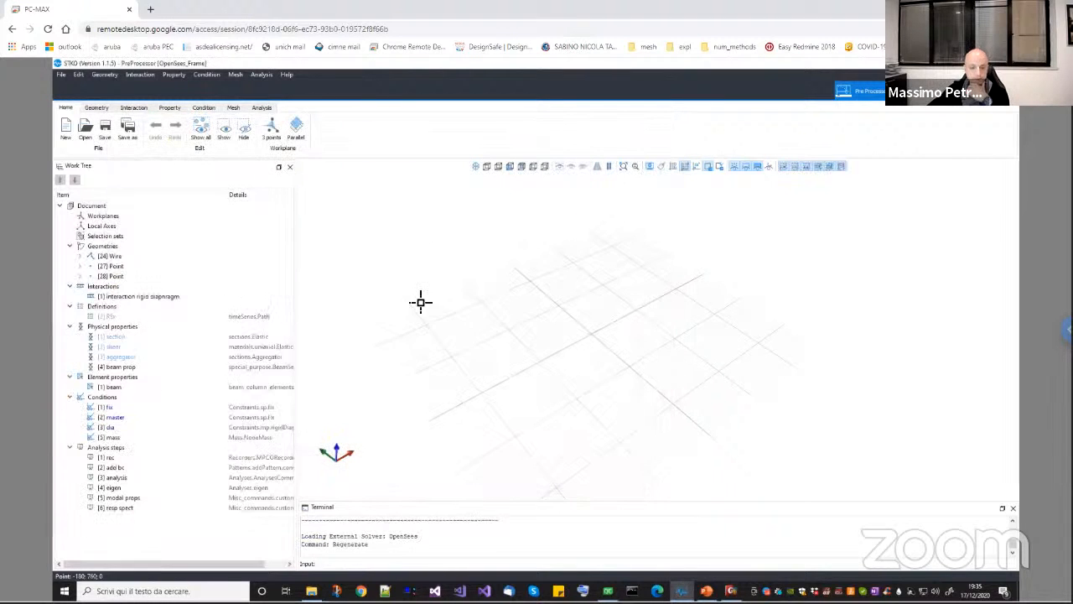
pyautogui.moveTo(645, 358); pyautogui.dragTo(611, 364, button='middle')
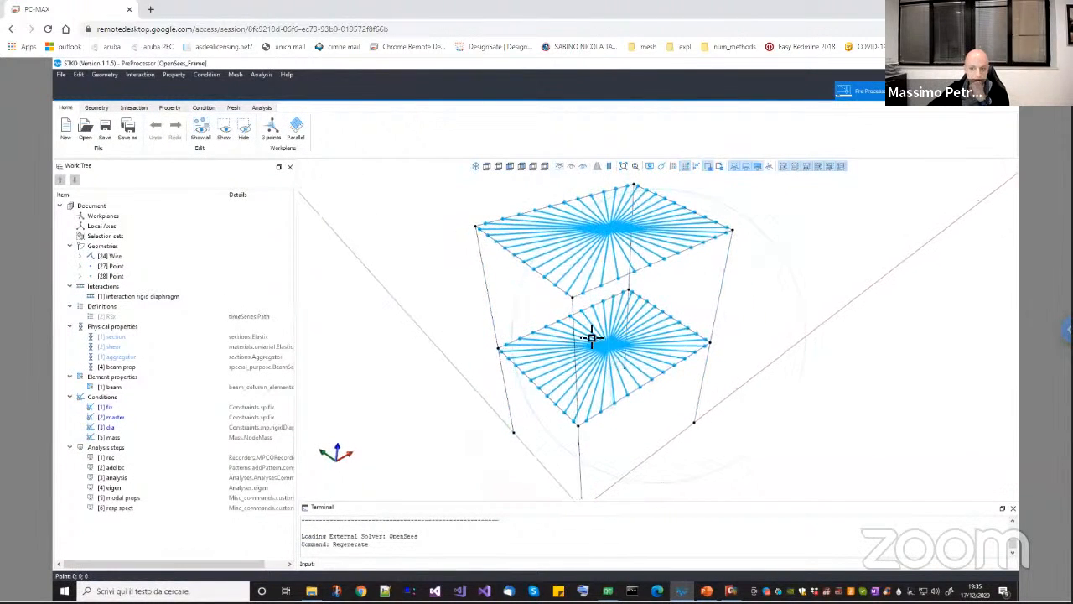
# Display the frame with its extruded property view and inspect the elastic section property without changing it
pyautogui.click(169, 107)
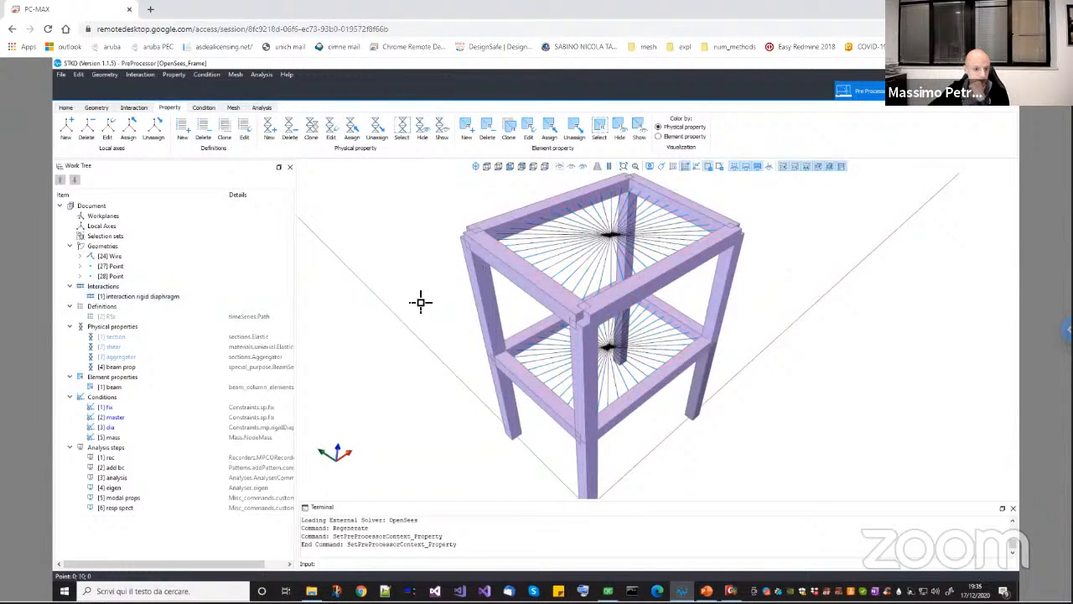
pyautogui.click(156, 337)
pyautogui.rightClick(156, 337)
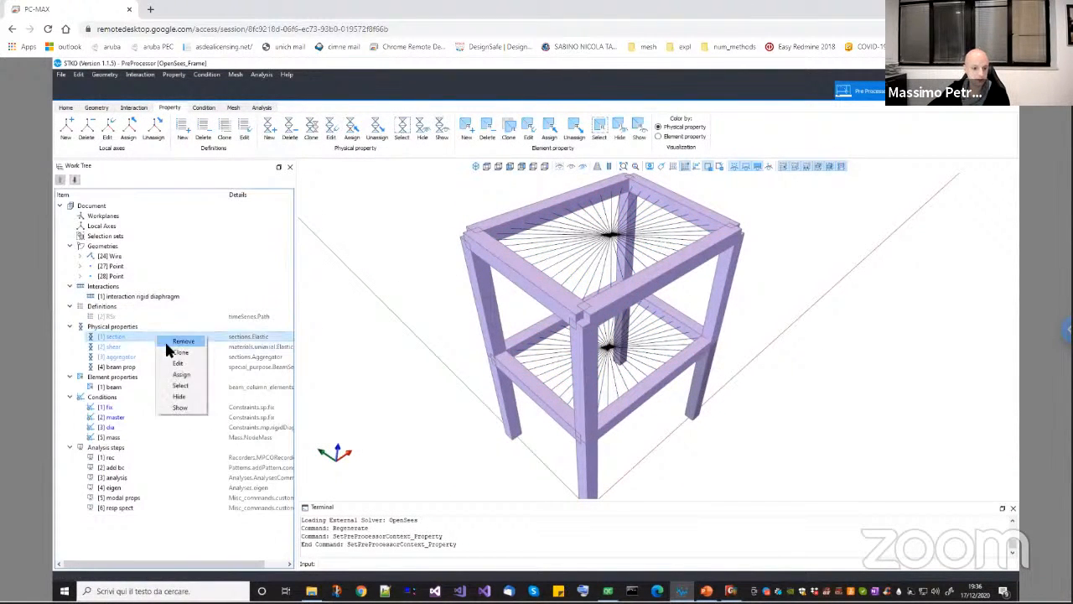
pyautogui.click(174, 363)
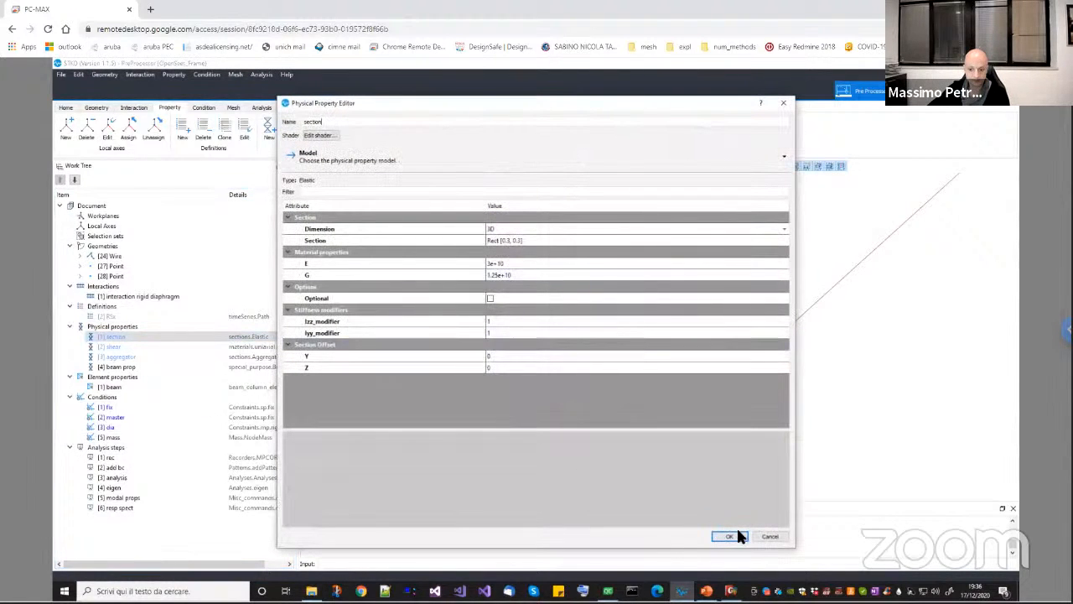
pyautogui.click(770, 535)
# Inspect the elastic uniaxial material defined for shear and close its editor without changes
pyautogui.click(145, 343)
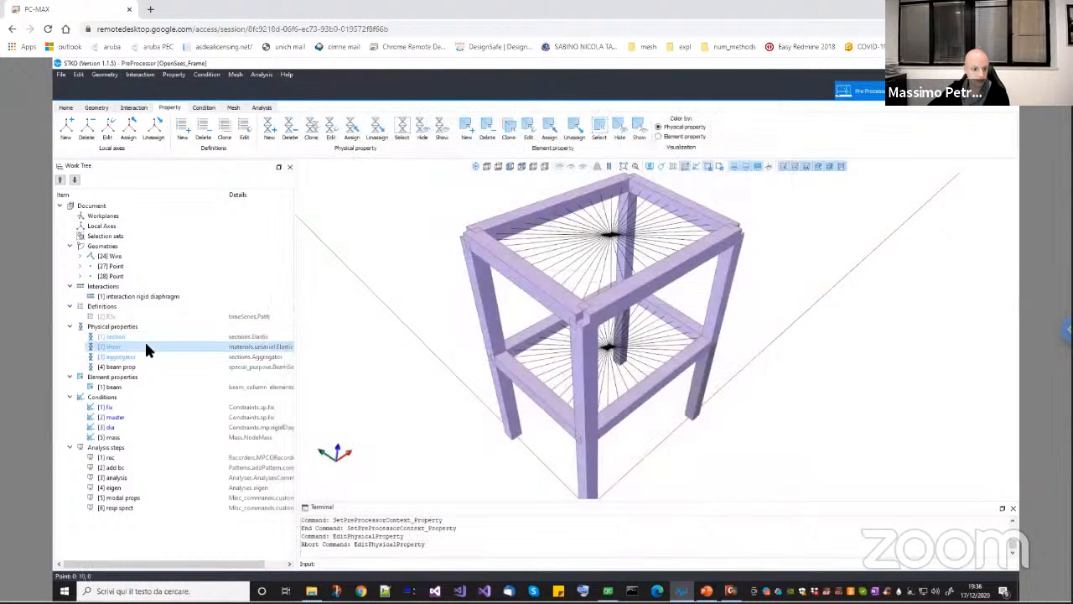
pyautogui.rightClick(154, 352)
pyautogui.click(168, 373)
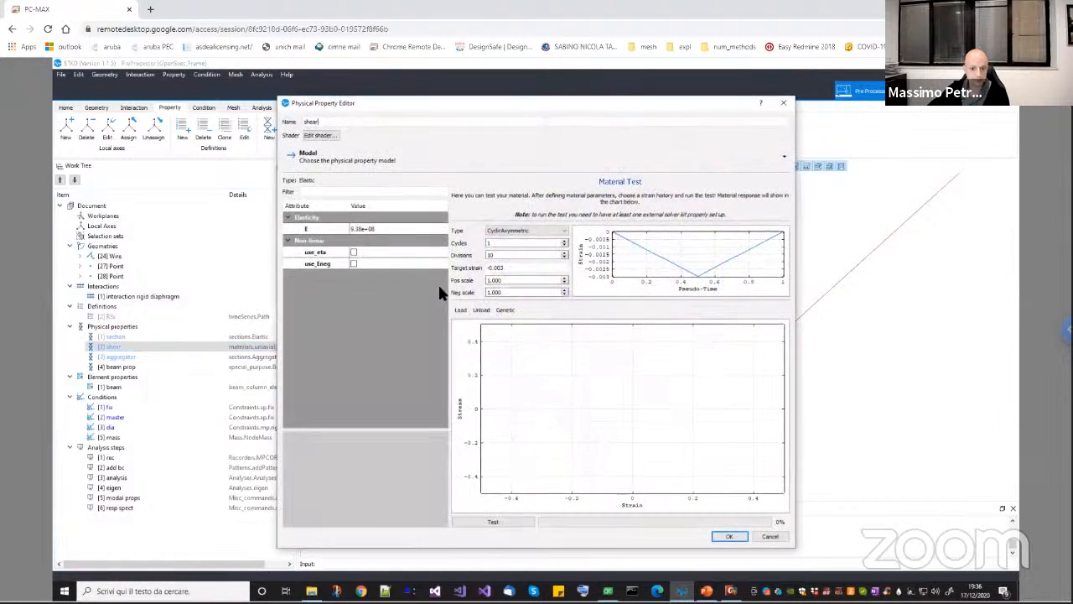
pyautogui.click(770, 536)
pyautogui.moveTo(654, 378); pyautogui.dragTo(618, 361)
pyautogui.moveTo(618, 360); pyautogui.dragTo(607, 374, button='middle')
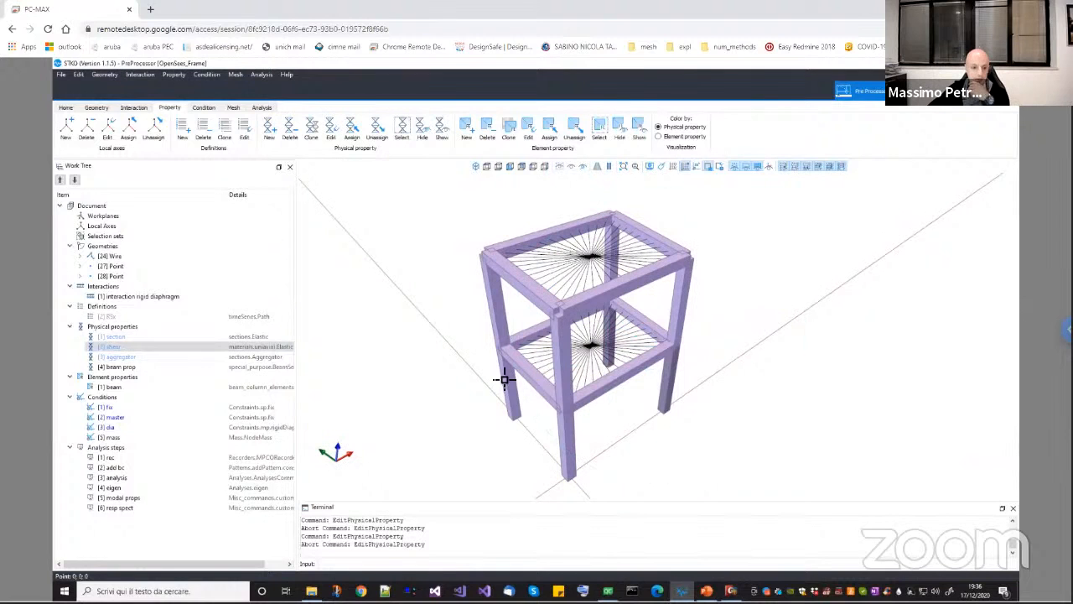
# Inspect how the section aggregator combines the shear material with the elastic section
pyautogui.rightClick(160, 356)
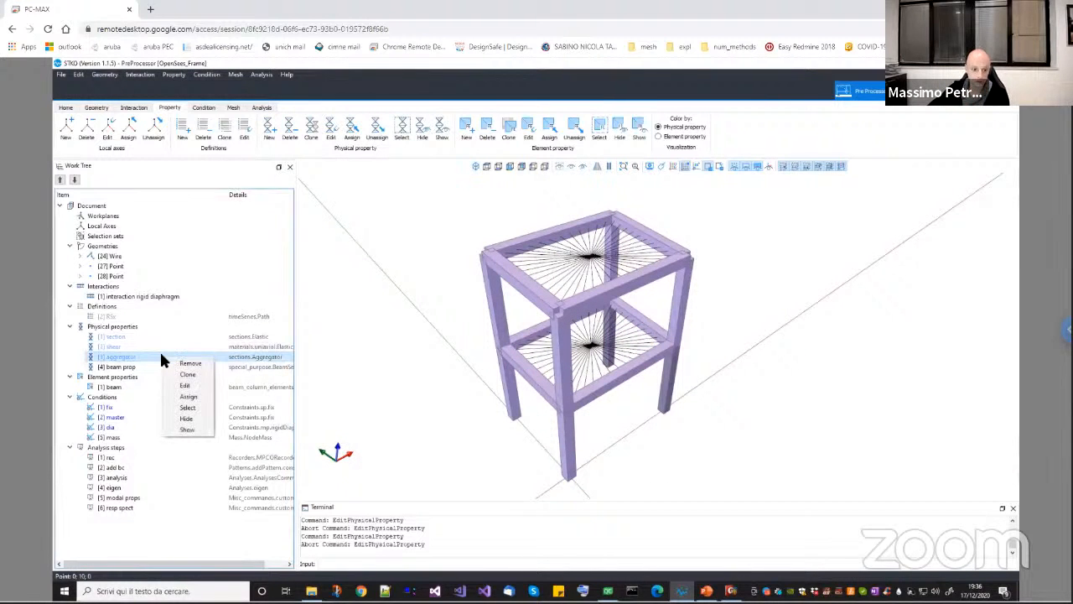
pyautogui.click(185, 386)
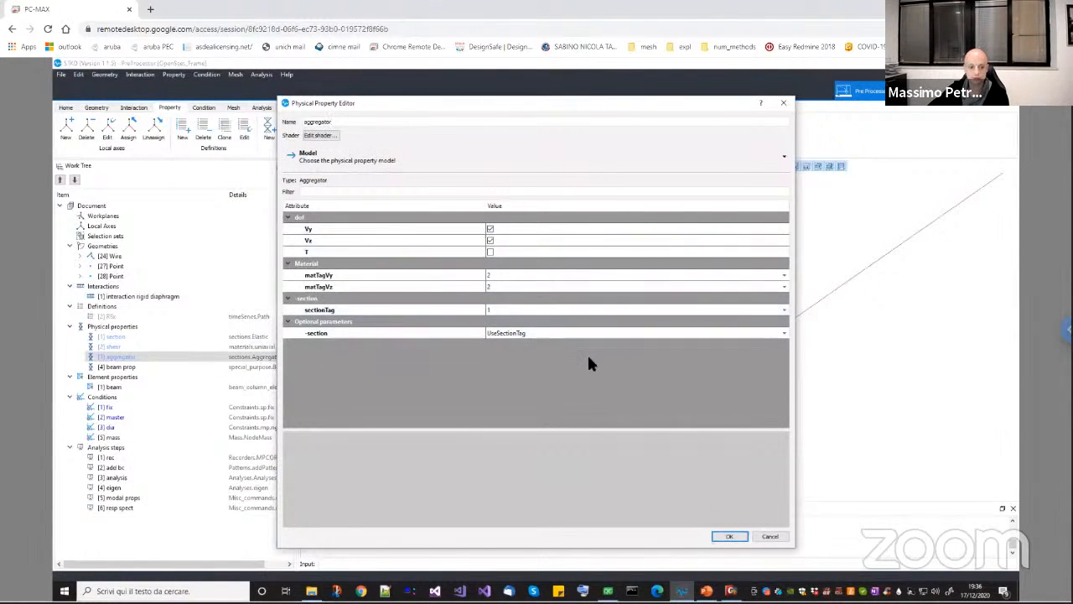
pyautogui.click(723, 535)
# Inspect the integration settings of the beam prop property, then widen the work tree's details column
pyautogui.rightClick(265, 370)
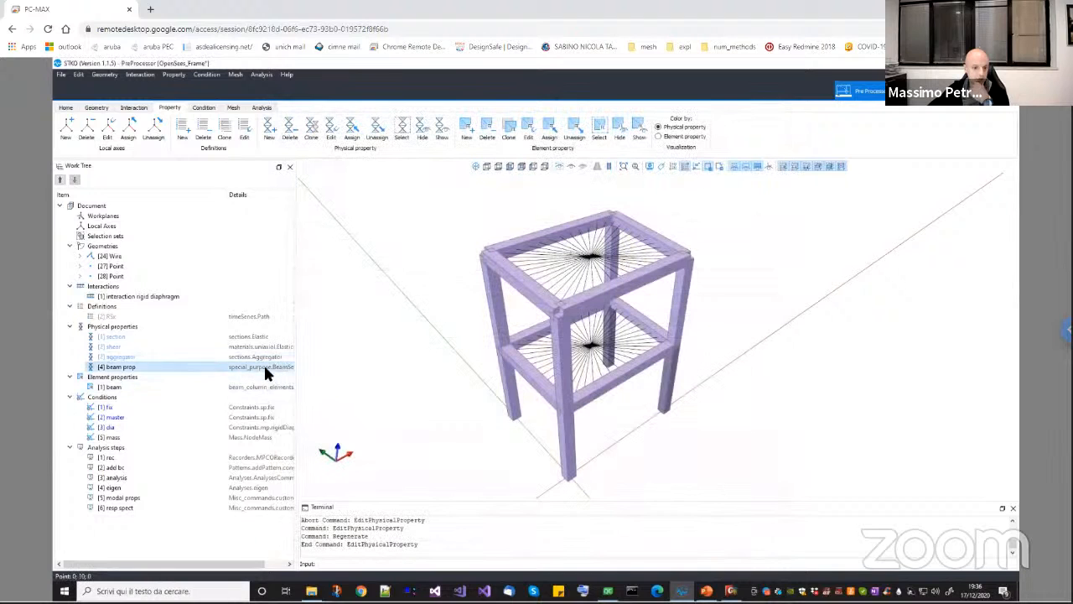
pyautogui.click(284, 393)
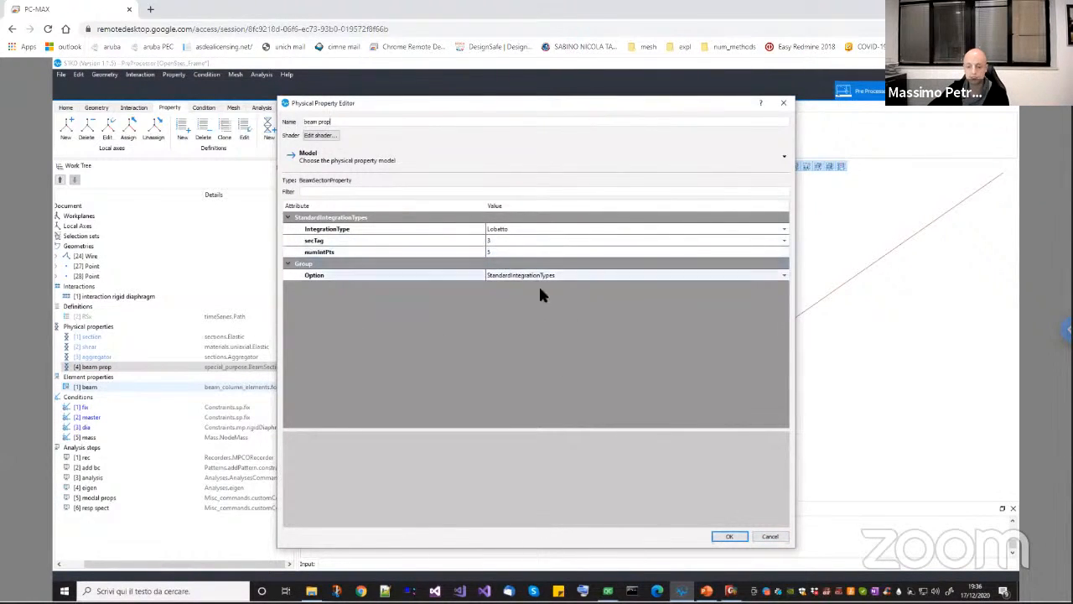
pyautogui.click(770, 536)
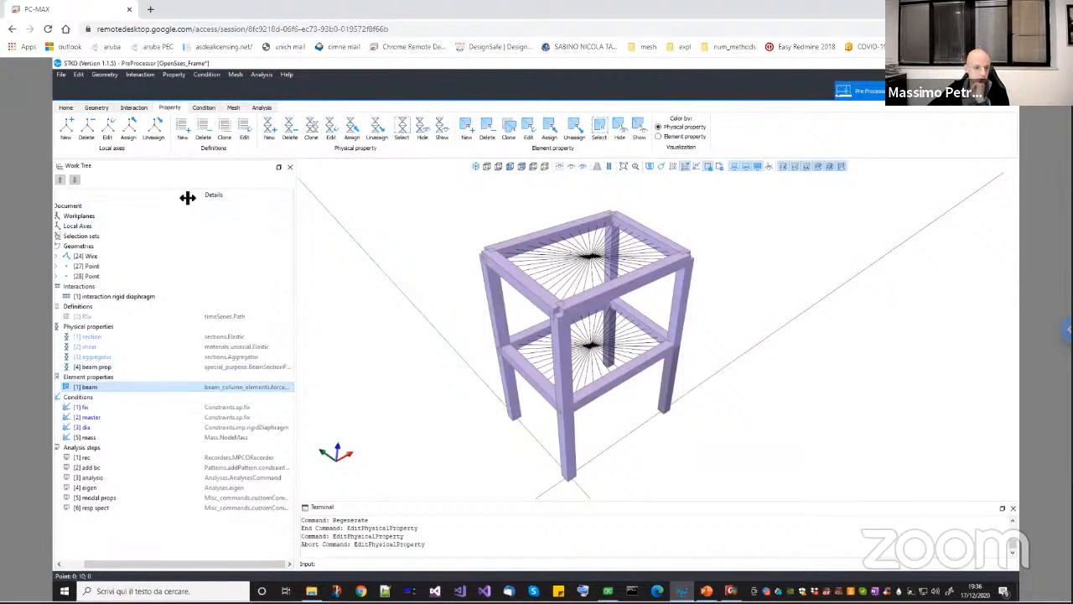
pyautogui.moveTo(196, 198); pyautogui.dragTo(177, 198)
pyautogui.moveTo(565, 364); pyautogui.dragTo(670, 394)
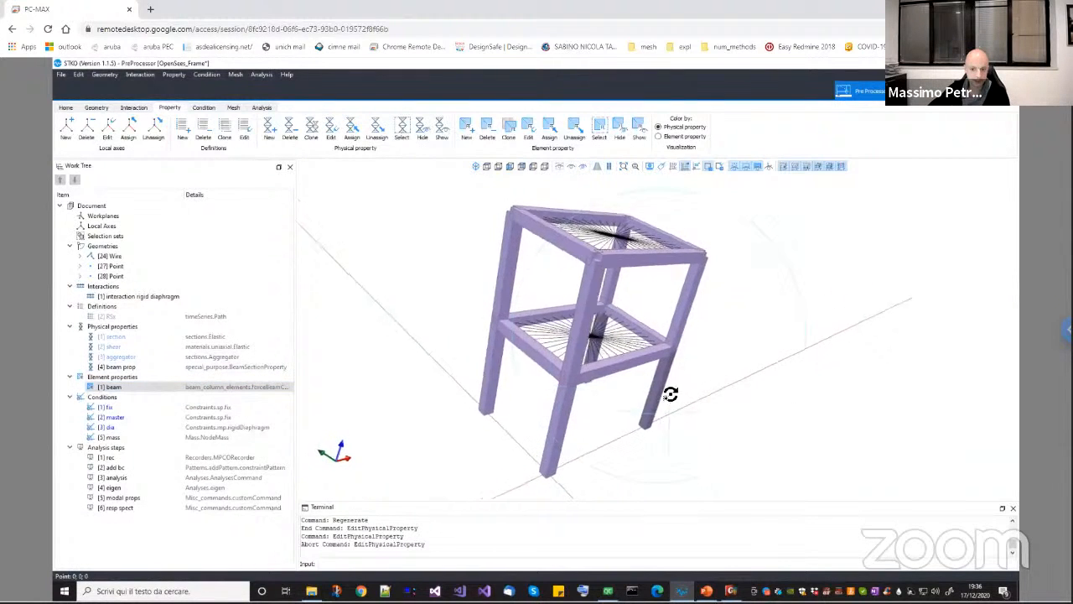
# Inspect the fix condition's restrained degrees of freedom and the base nodes it acts on, closing its editor without changes
pyautogui.click(208, 108)
pyautogui.click(179, 407)
pyautogui.rightClick(179, 408)
pyautogui.click(204, 434)
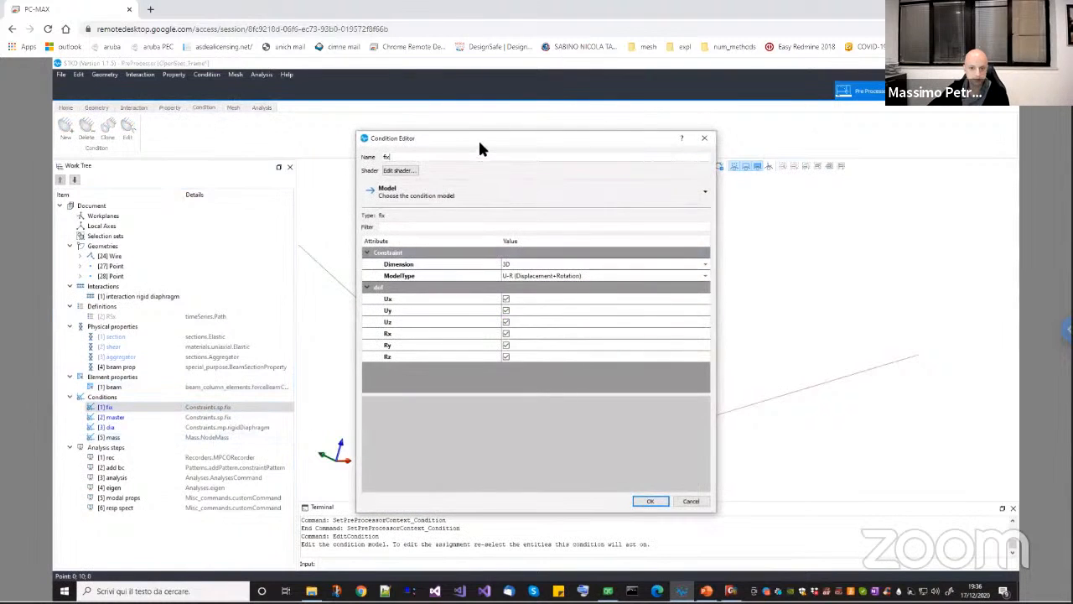
pyautogui.moveTo(478, 137); pyautogui.dragTo(306, 144)
pyautogui.moveTo(686, 402); pyautogui.dragTo(664, 377, button='middle')
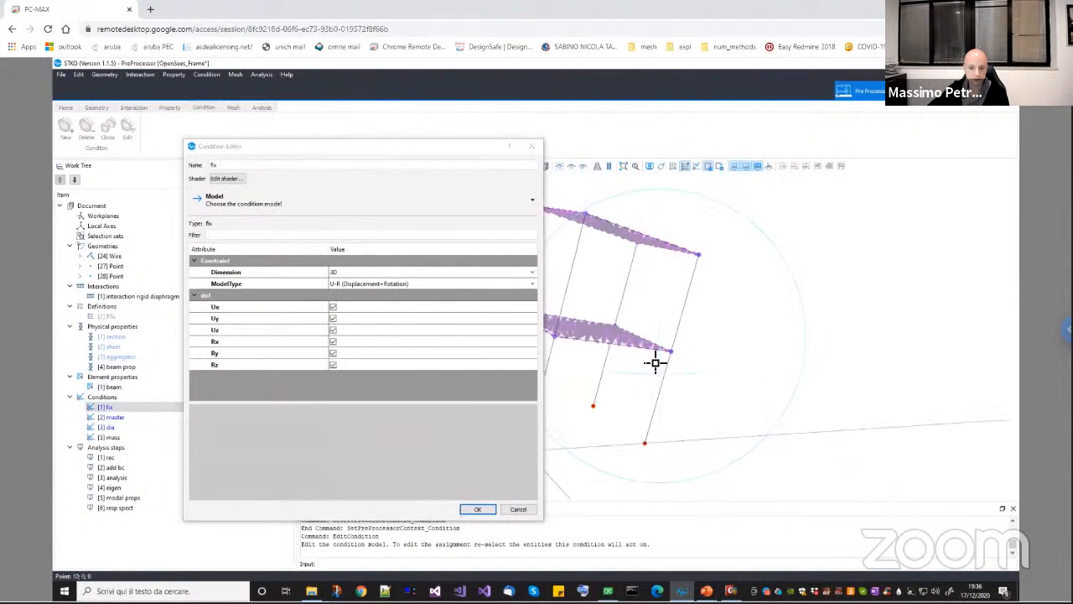
pyautogui.click(532, 148)
pyautogui.moveTo(635, 302); pyautogui.dragTo(646, 376, button='middle')
# Inspect which degrees of freedom the master condition restrains at the diaphragm centre points, without changing it
pyautogui.click(119, 272)
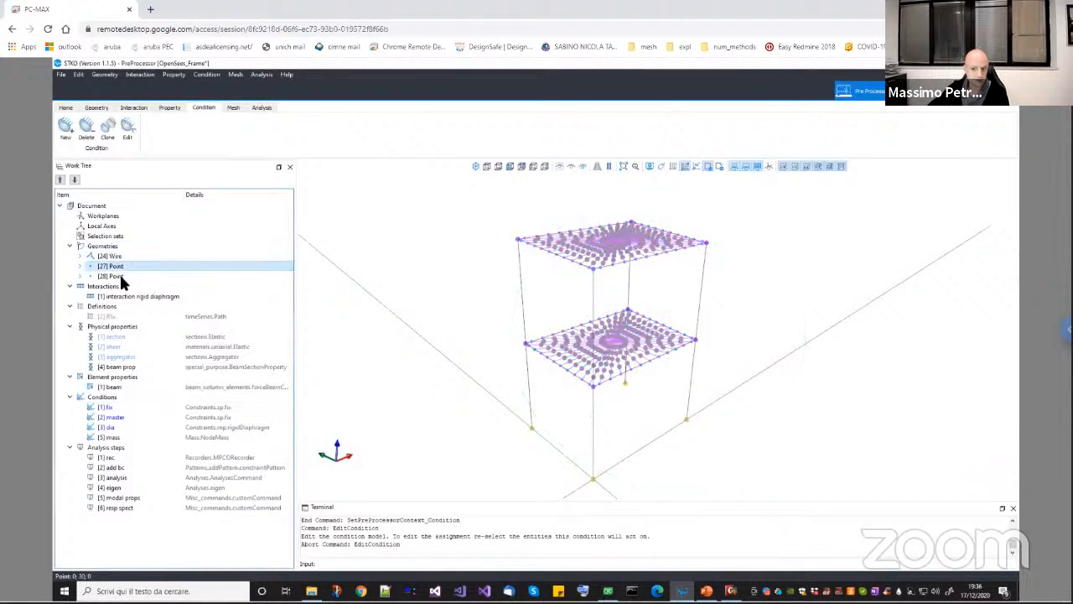
pyautogui.rightClick(130, 415)
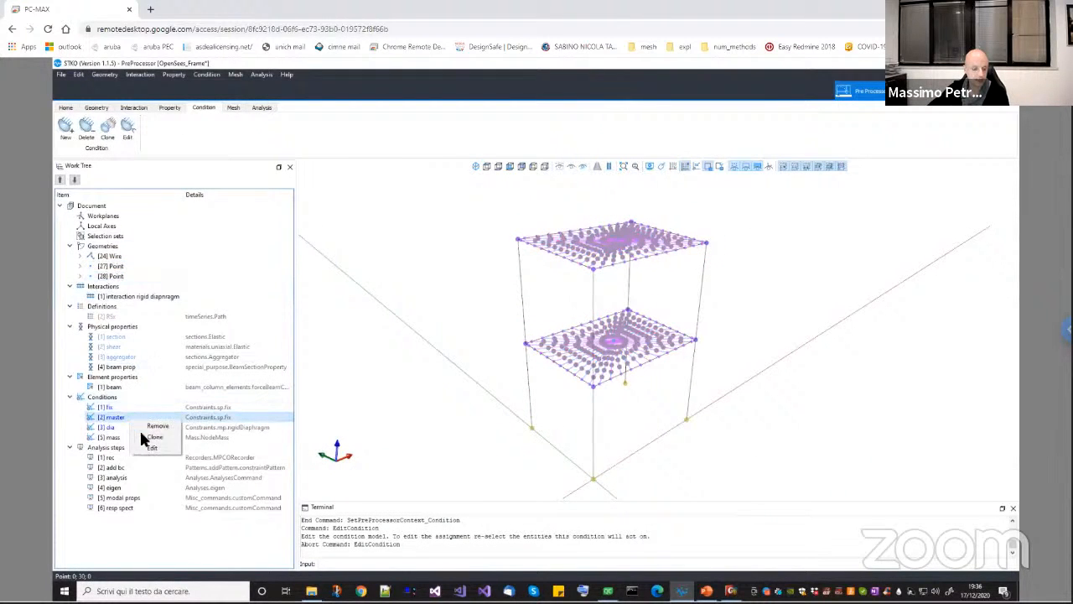
pyautogui.click(150, 447)
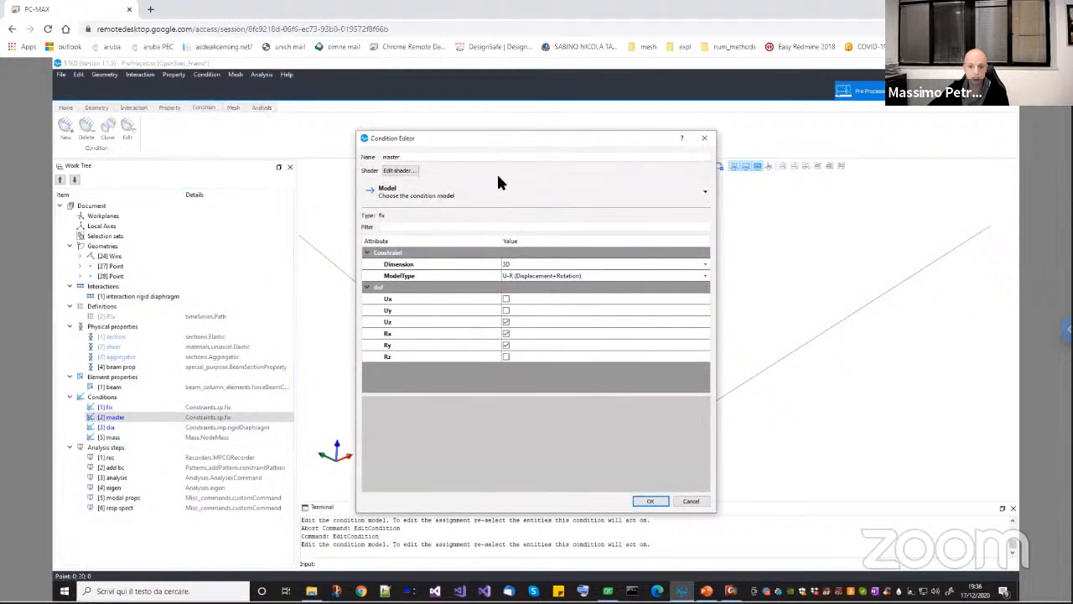
pyautogui.moveTo(498, 148); pyautogui.dragTo(300, 155)
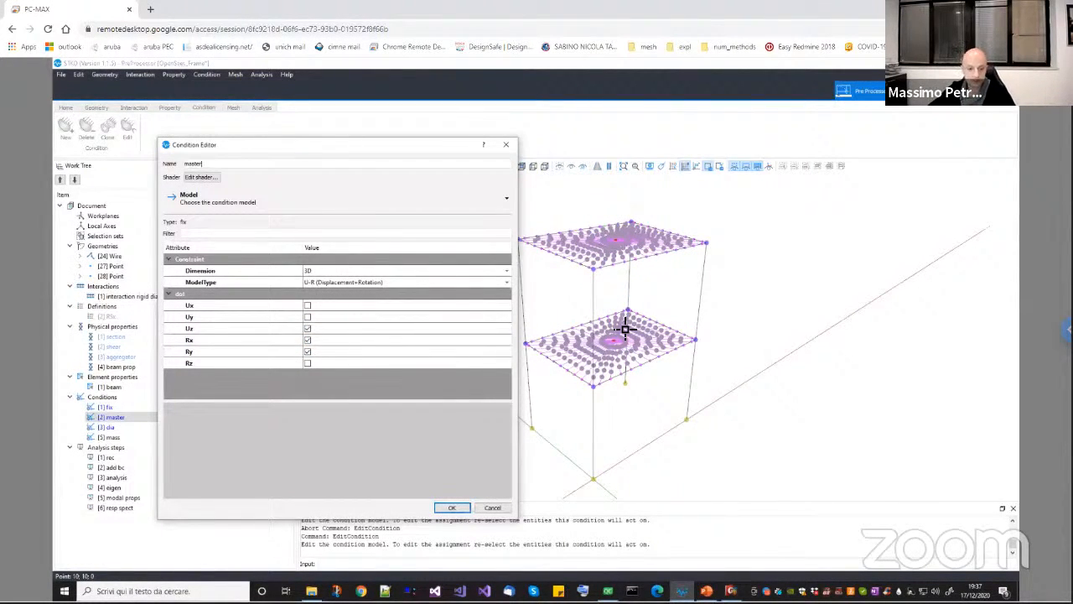
pyautogui.click(486, 508)
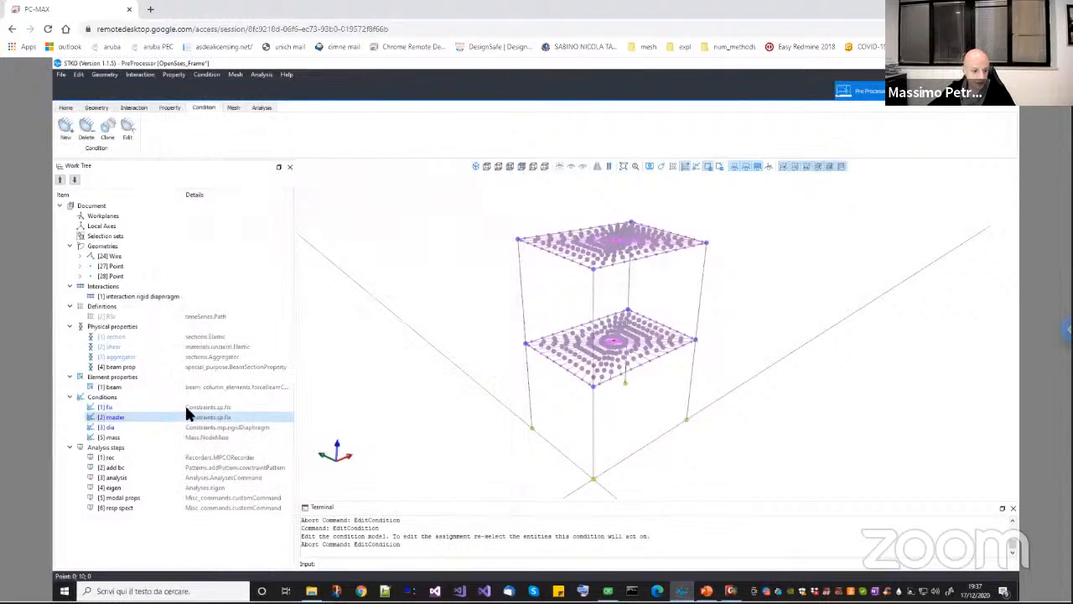
# Inspect the perpendicular direction of the dia rigid diaphragm condition and cancel its editor
pyautogui.rightClick(172, 427)
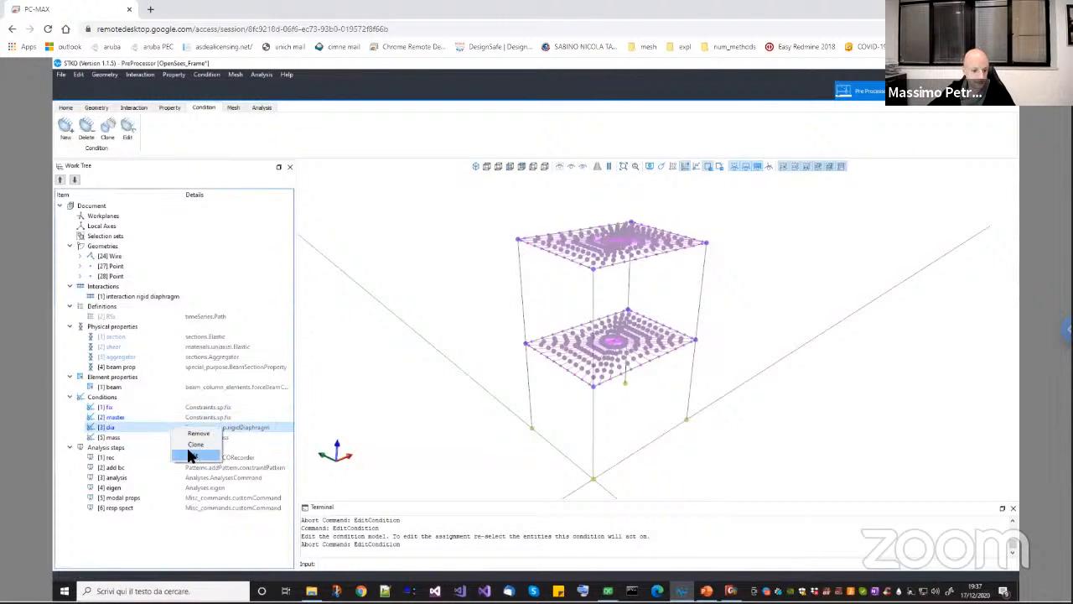
pyautogui.click(188, 453)
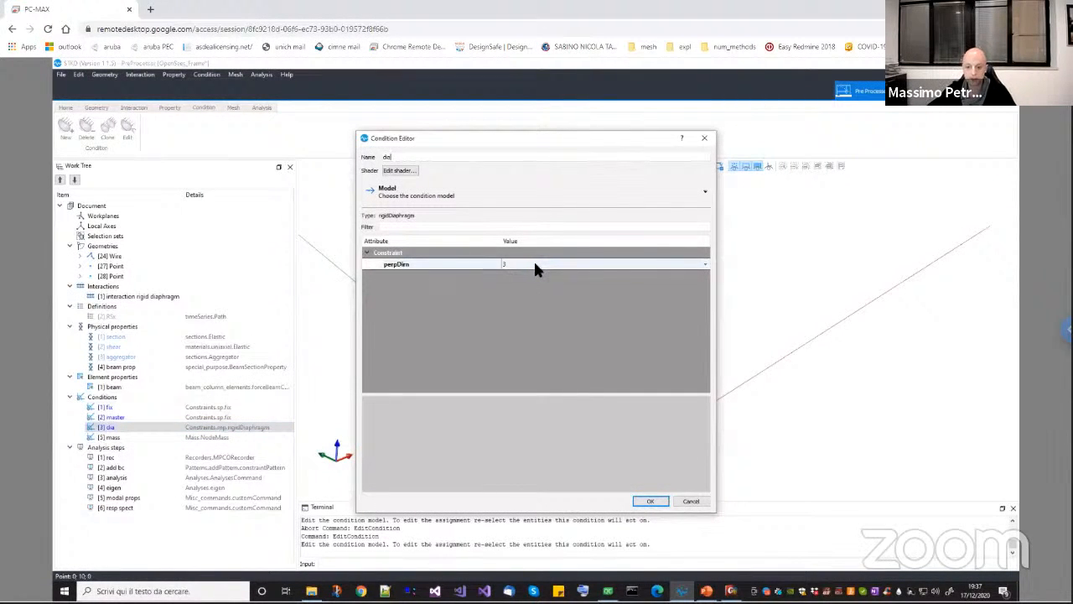
pyautogui.click(688, 502)
# Inspect the mass condition's mode and nodal mass values and the frame nodes it is assigned to, without changes
pyautogui.rightClick(250, 438)
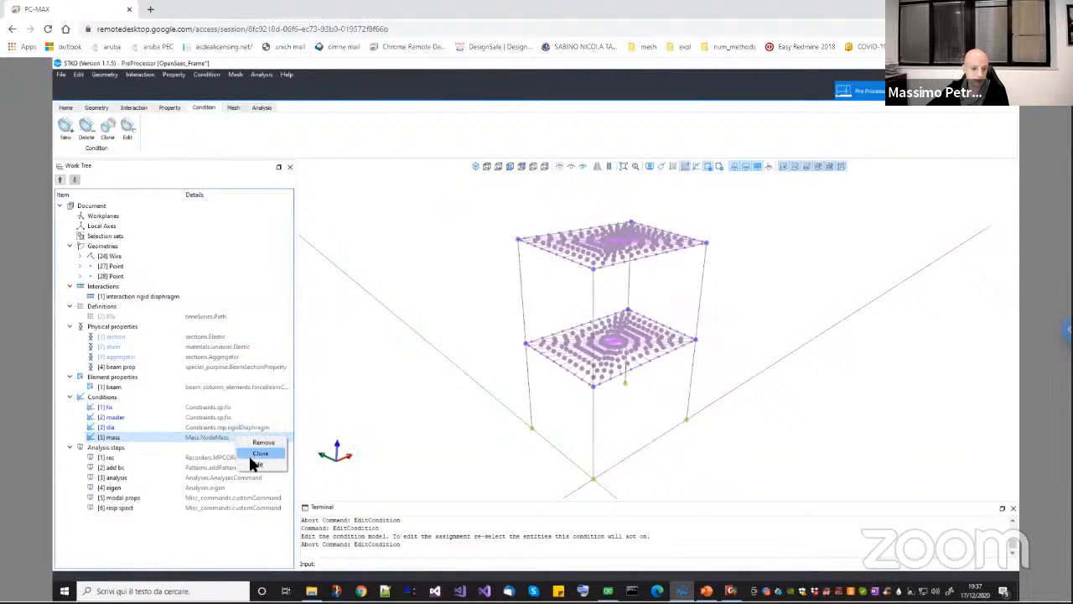
pyautogui.click(256, 464)
pyautogui.moveTo(552, 146); pyautogui.dragTo(331, 156)
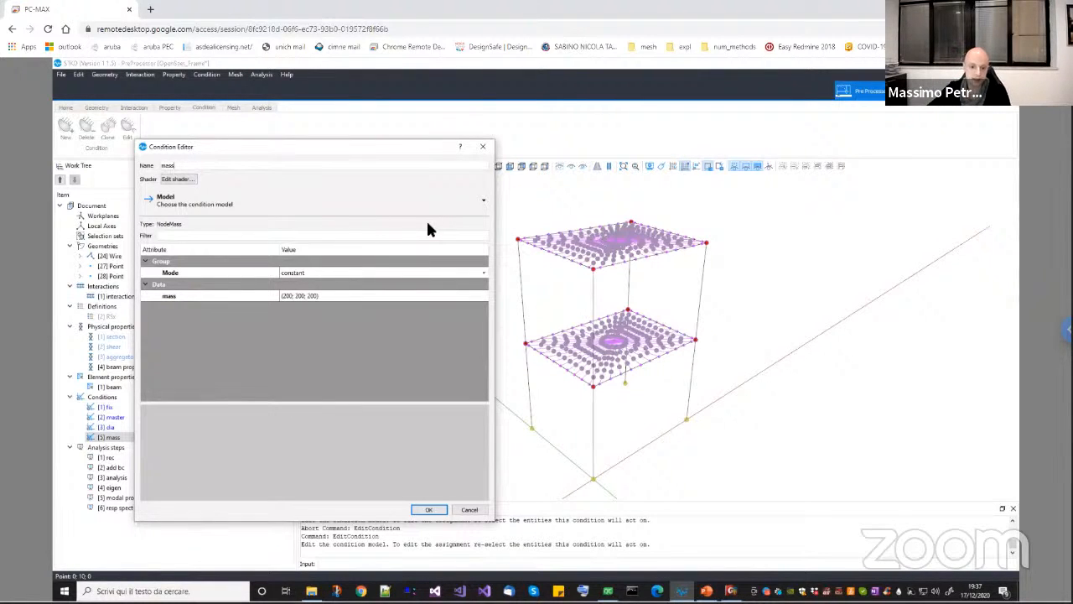
pyautogui.click(469, 509)
# Review the nodal and element results requested in the rec MPCO recorder analysis step
pyautogui.click(142, 459)
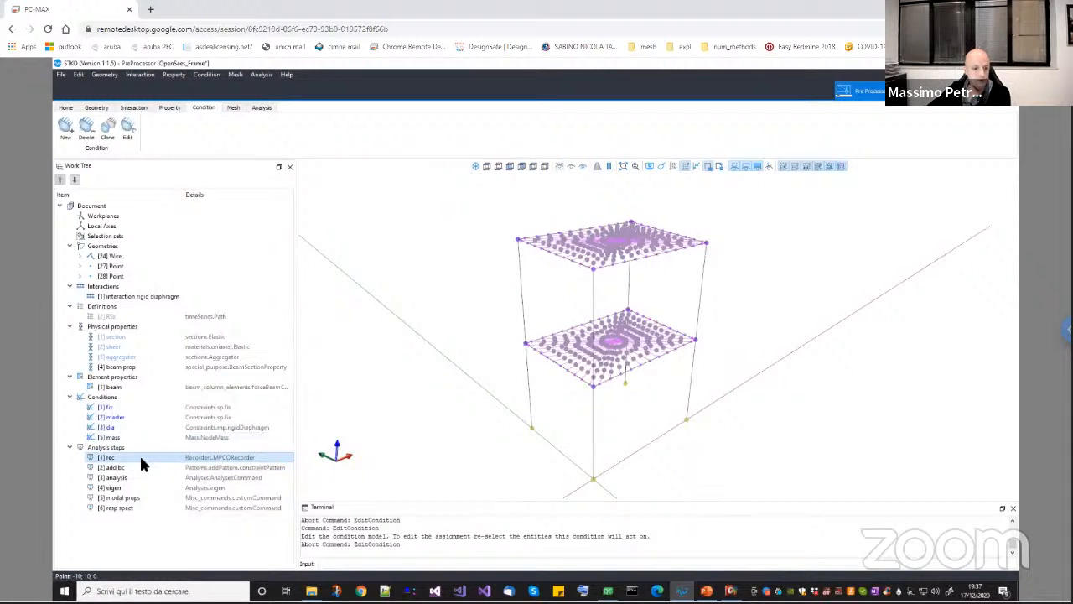
pyautogui.rightClick(141, 460)
pyautogui.click(156, 478)
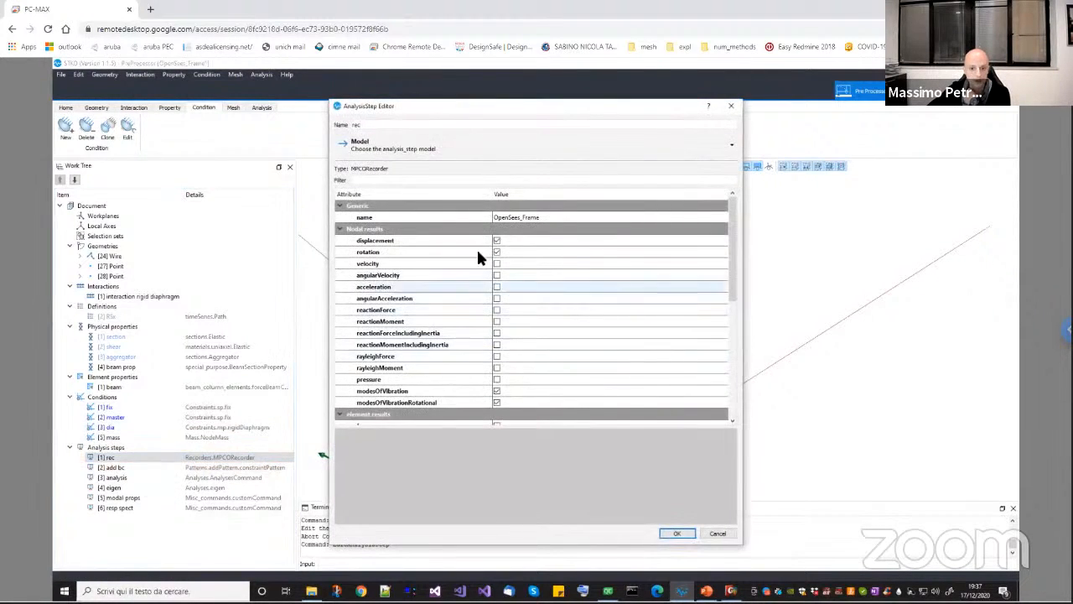
pyautogui.moveTo(730, 299); pyautogui.dragTo(733, 331)
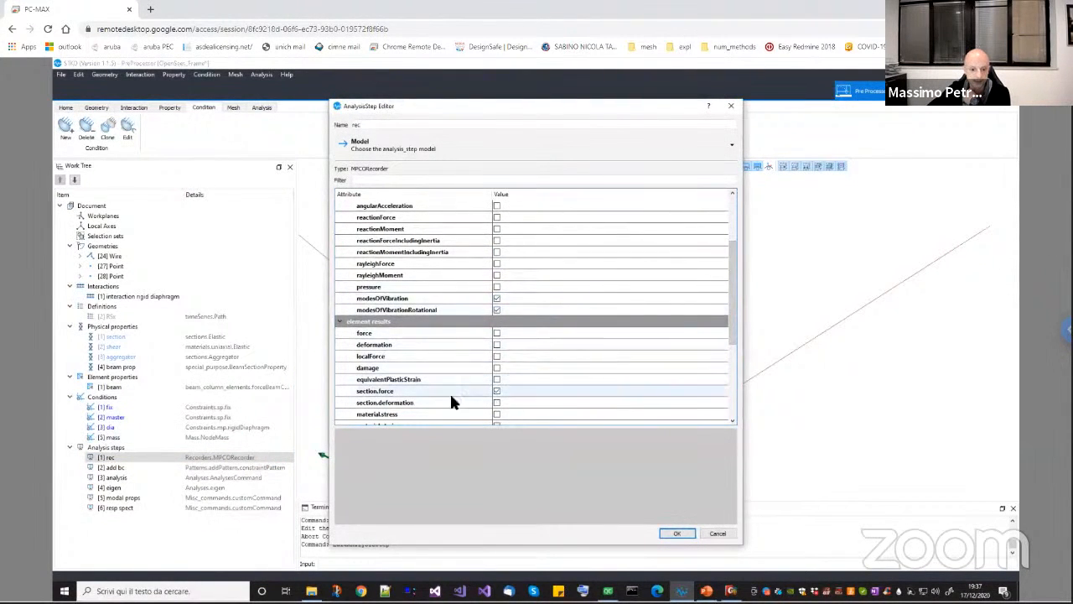
pyautogui.moveTo(730, 335); pyautogui.dragTo(702, 510)
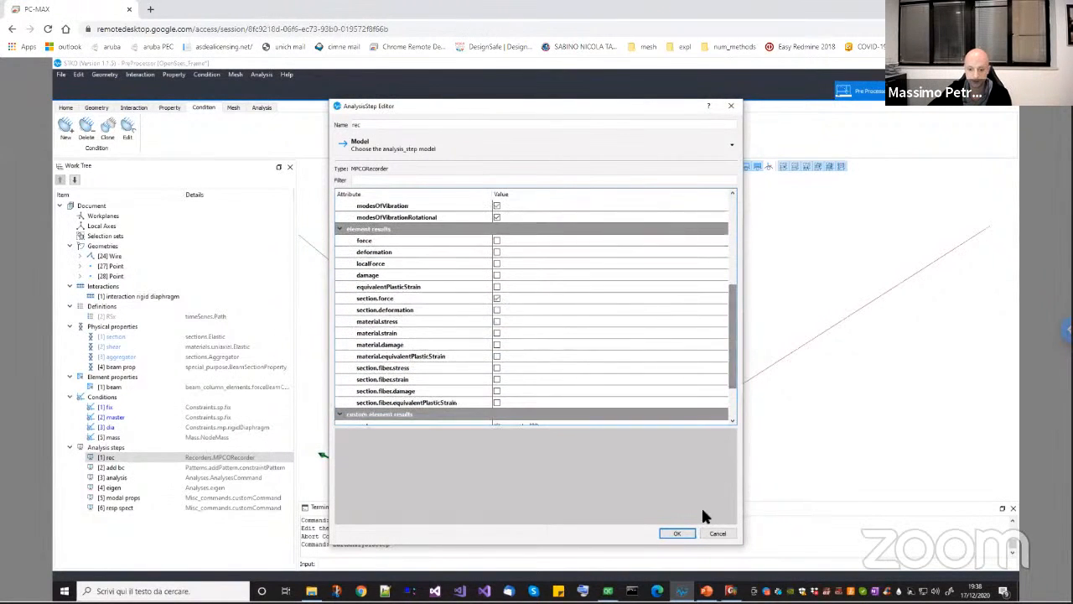
pyautogui.click(683, 533)
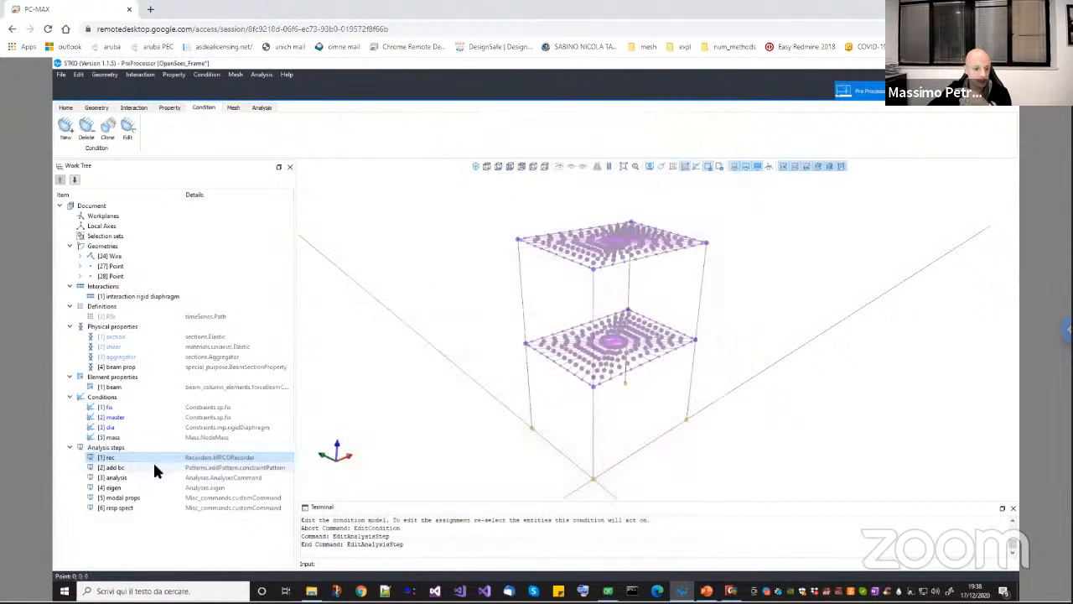
# Inspect the sp and mp constraint lists of the add bc analysis step and leave them unmodified
pyautogui.rightClick(155, 467)
pyautogui.click(172, 494)
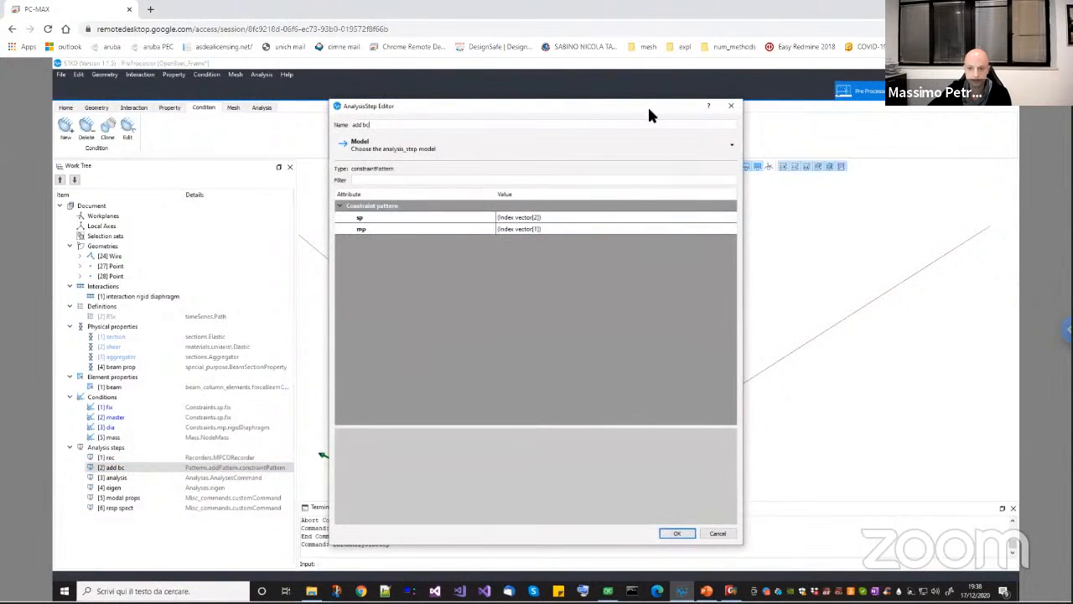
pyautogui.moveTo(591, 109); pyautogui.dragTo(534, 109)
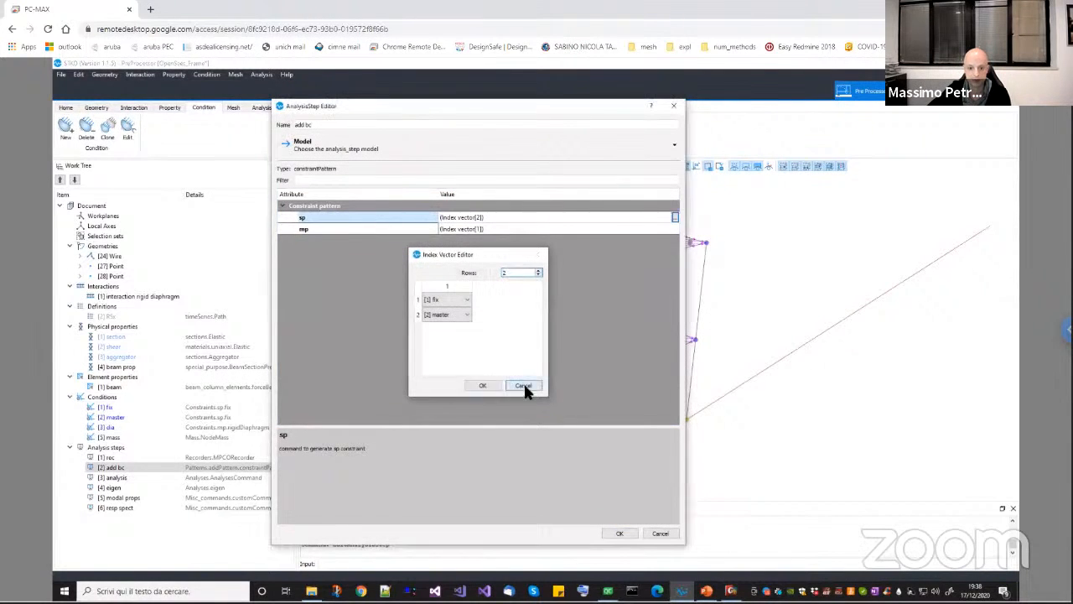
pyautogui.click(522, 384)
pyautogui.click(661, 234)
pyautogui.click(660, 234)
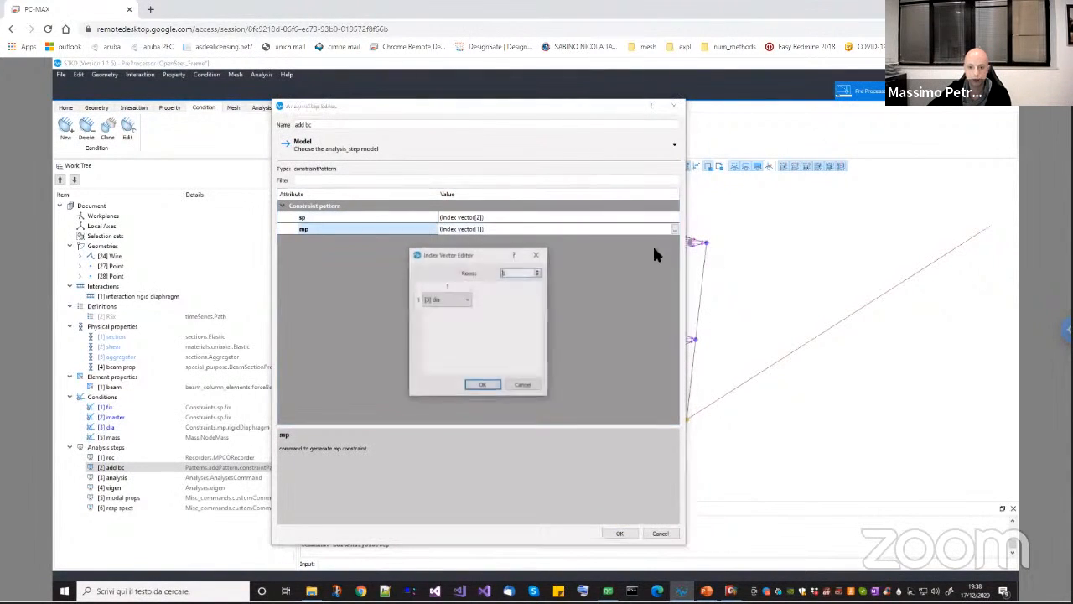
pyautogui.click(529, 386)
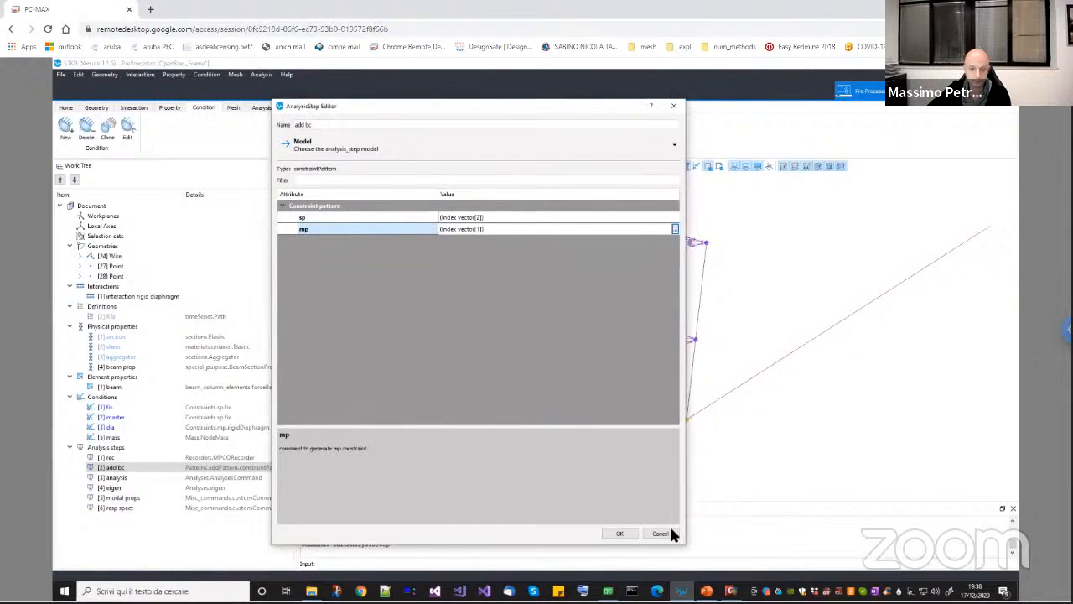
pyautogui.click(664, 533)
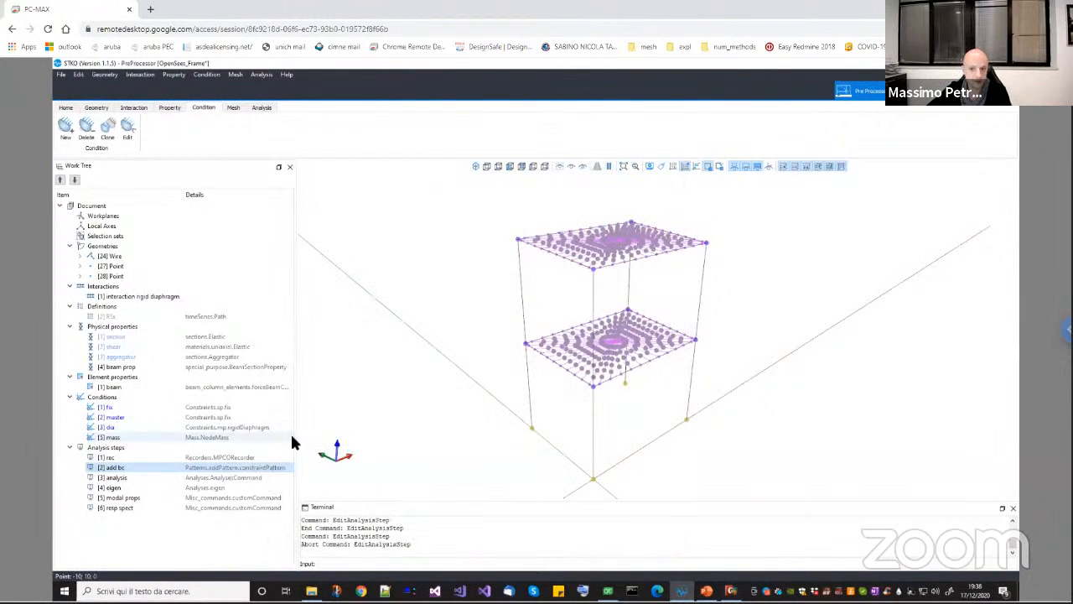
# Enable use_solver in the eigen analysis step and set its solver to -genBandArpack
pyautogui.click(129, 487)
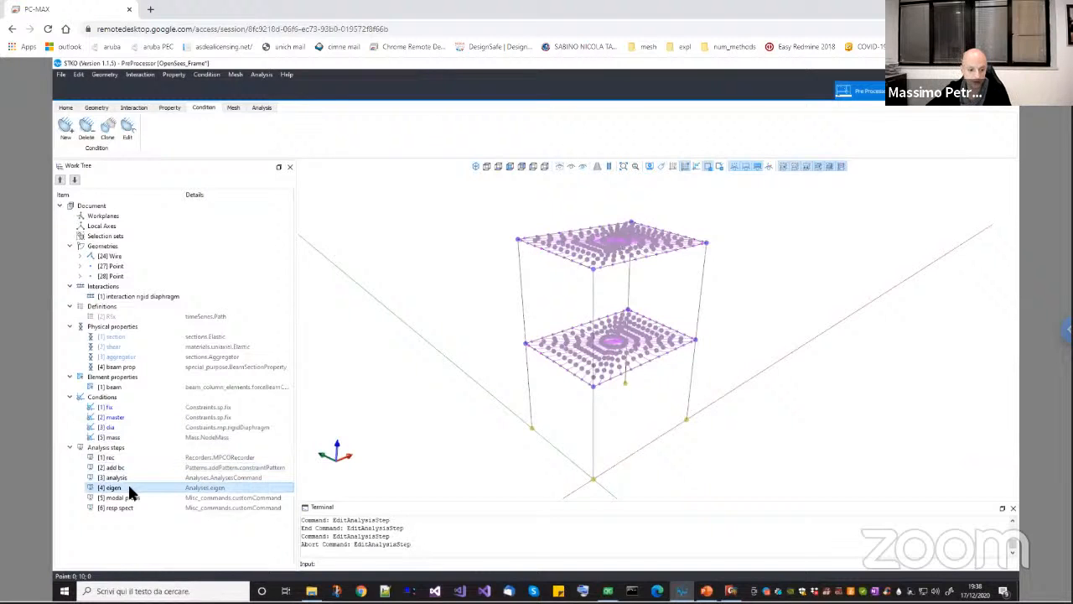
pyautogui.rightClick(129, 488)
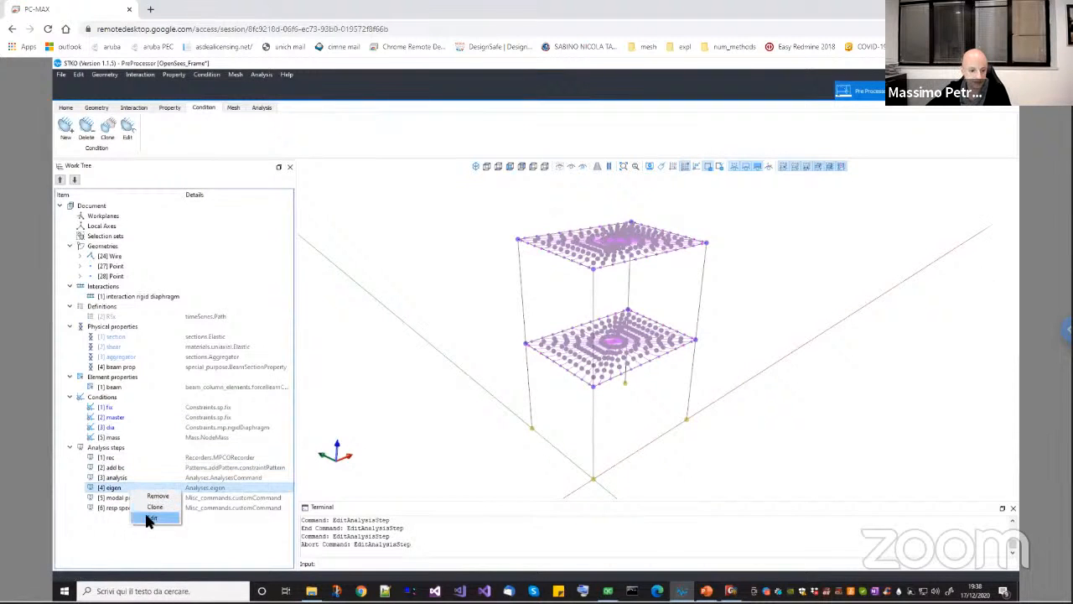
pyautogui.click(146, 519)
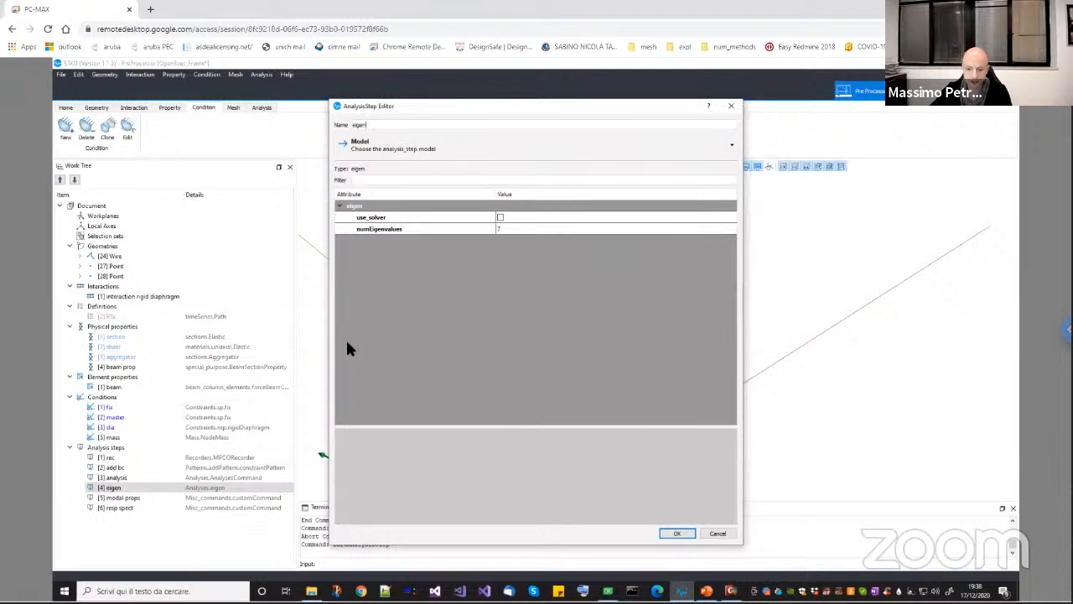
pyautogui.click(506, 228)
pyautogui.moveTo(520, 113); pyautogui.dragTo(493, 115)
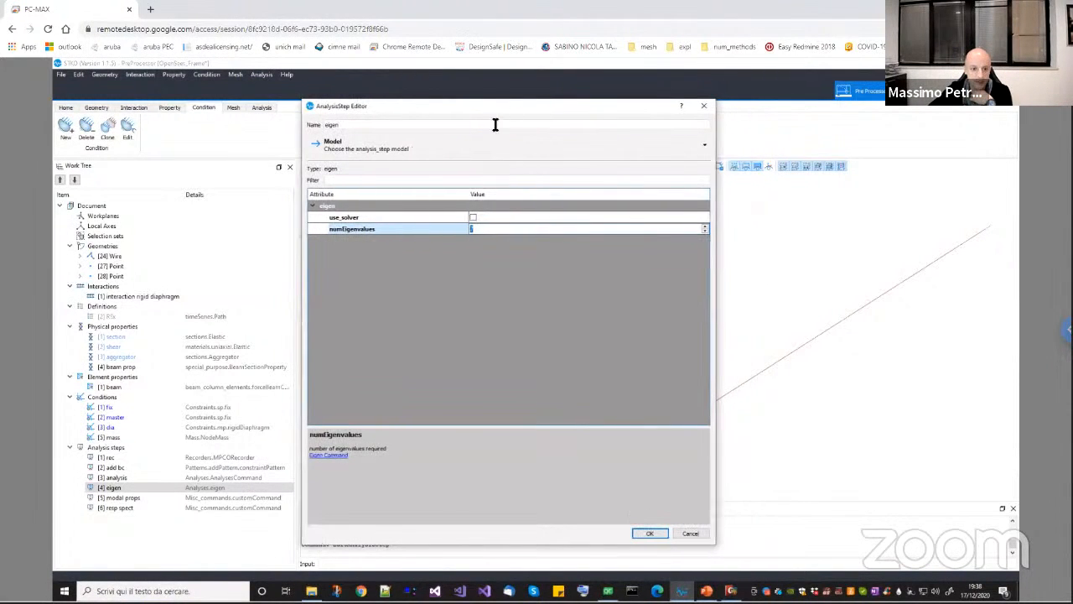
pyautogui.click(473, 217)
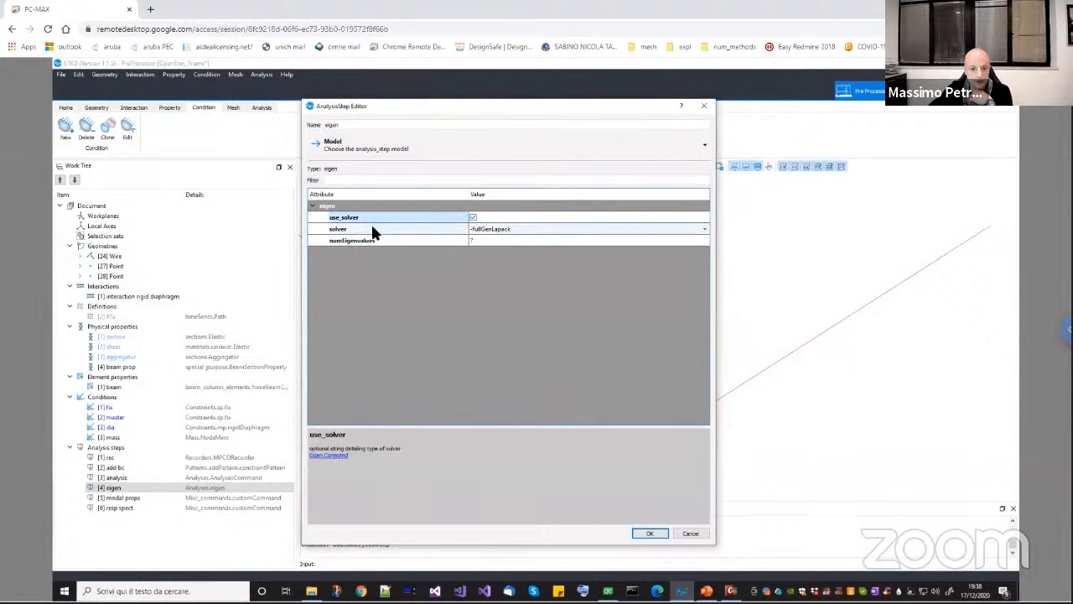
pyautogui.click(478, 228)
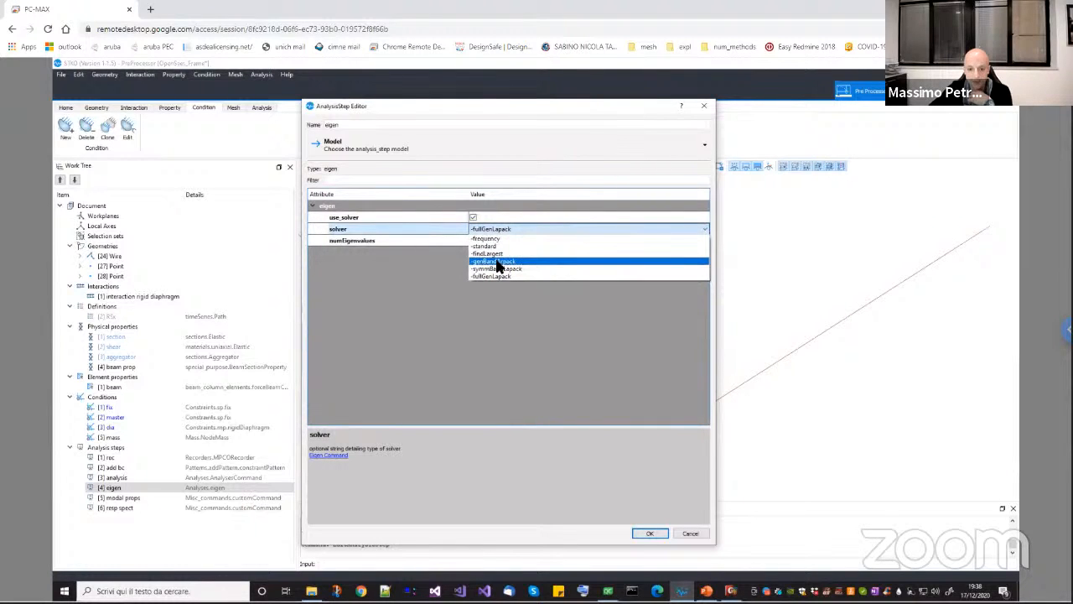
pyautogui.click(499, 262)
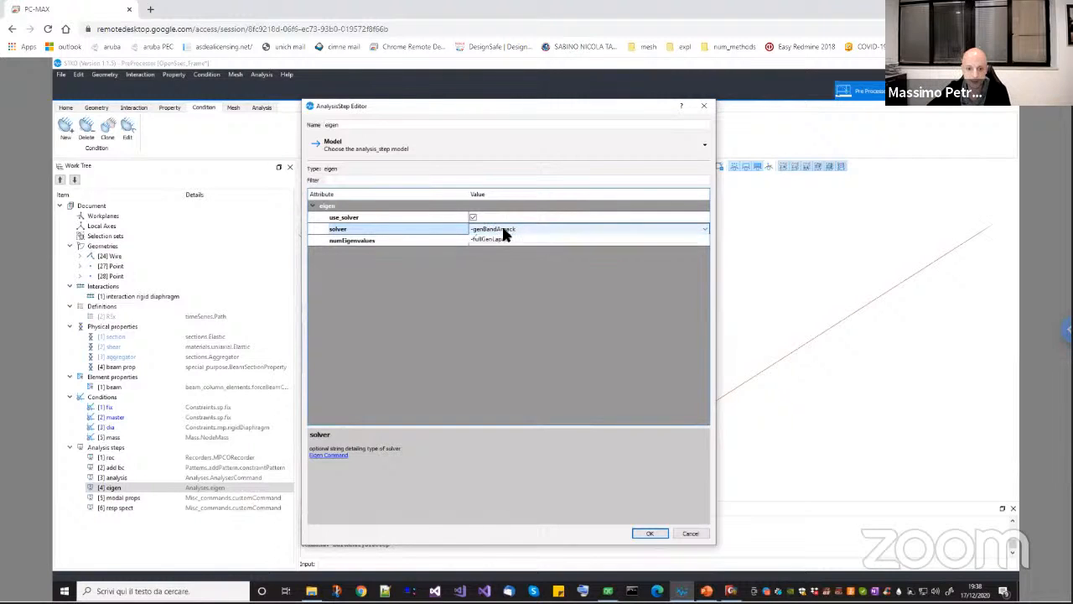
pyautogui.click(503, 233)
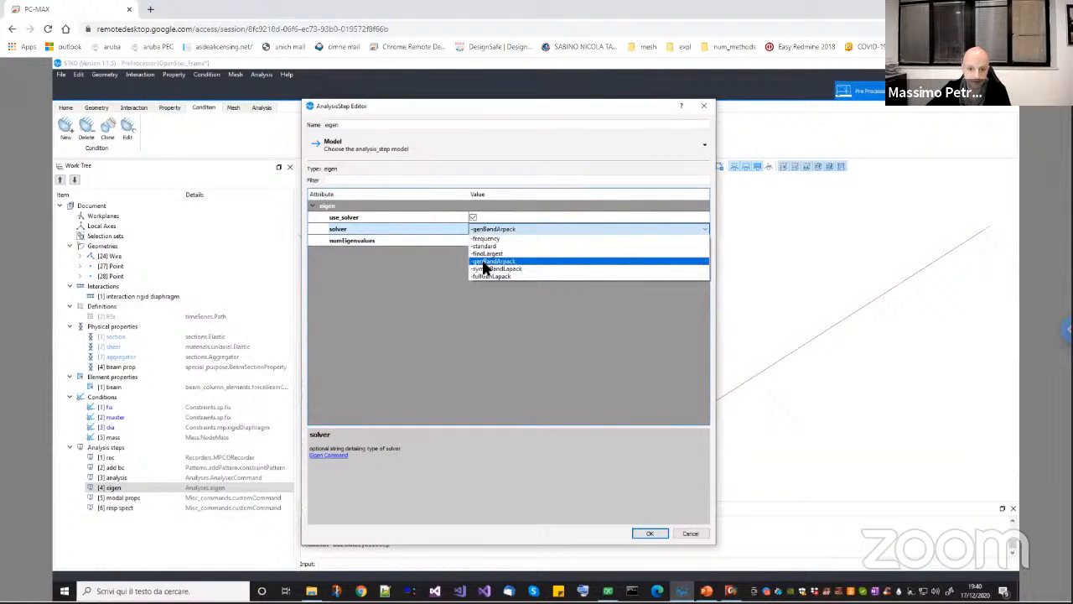
pyautogui.click(484, 262)
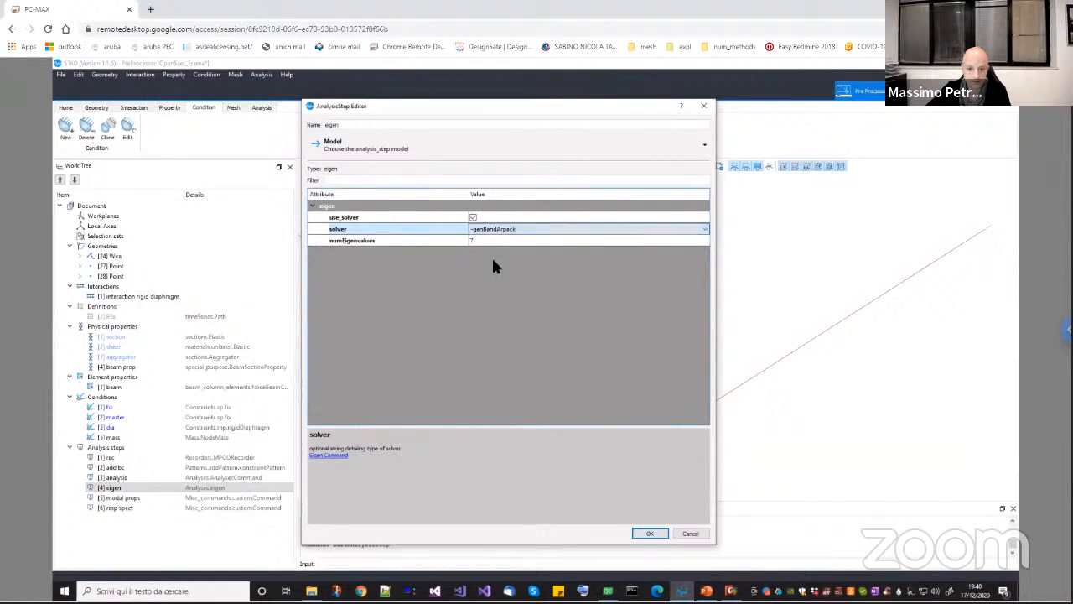
pyautogui.click(648, 533)
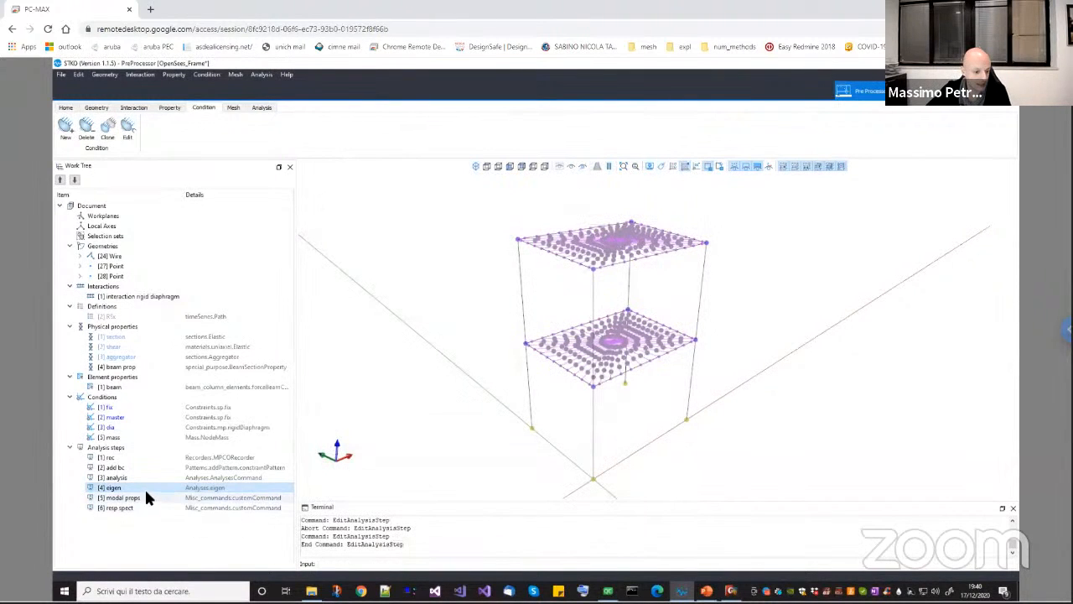
# Reopen the eigen analysis step to check its number of eigenvalues, then close the editor
pyautogui.rightClick(150, 495)
pyautogui.click(208, 500)
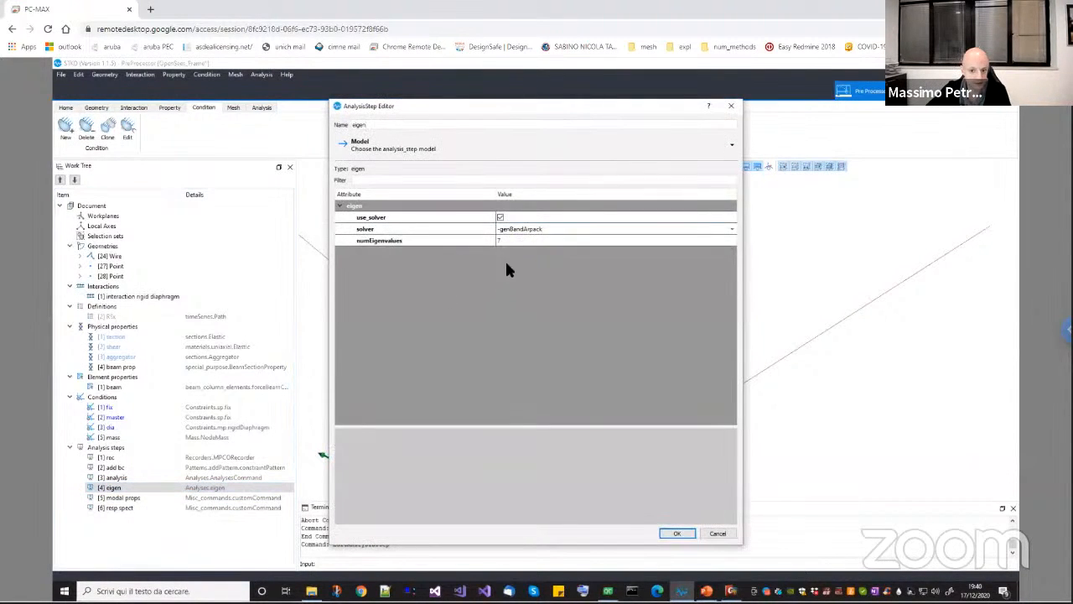
pyautogui.click(503, 241)
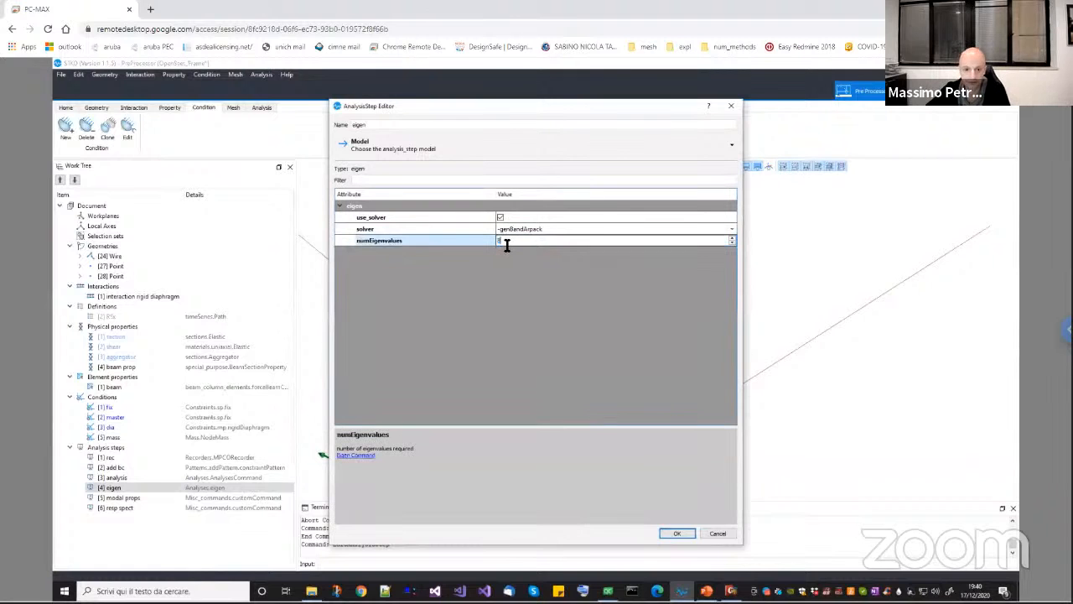
pyautogui.click(668, 532)
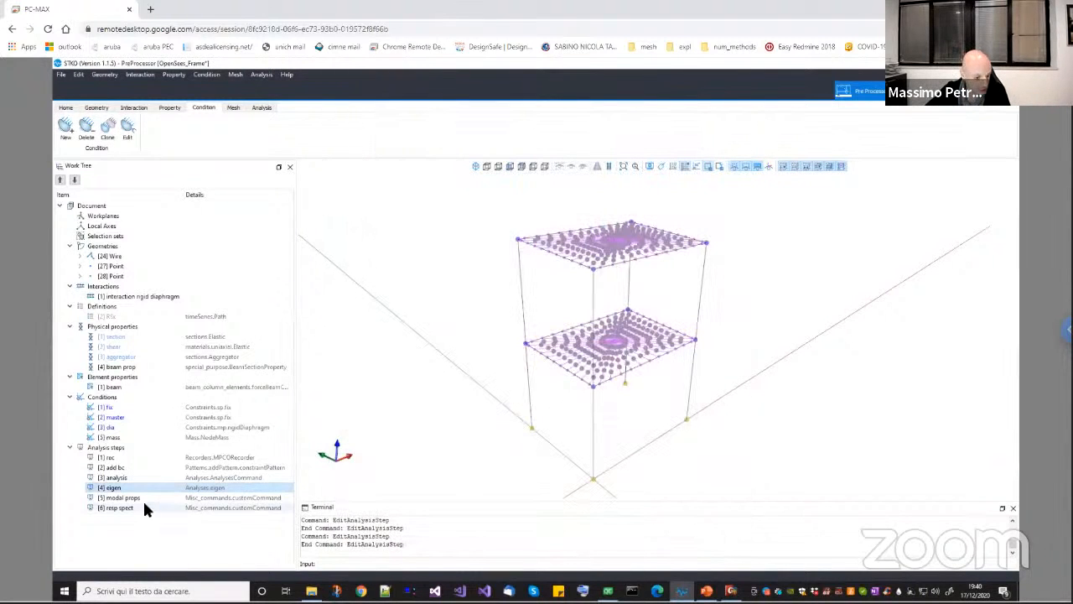
# Comment out the modalProperties command in the TCL script of the modal props analysis step
pyautogui.rightClick(143, 497)
pyautogui.click(167, 524)
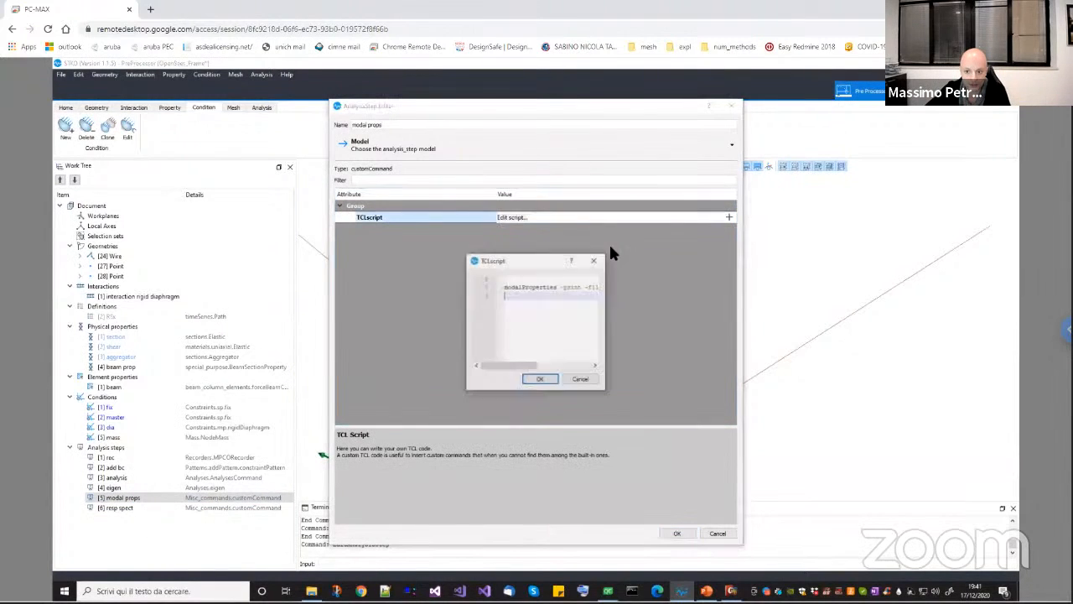
pyautogui.click(506, 290)
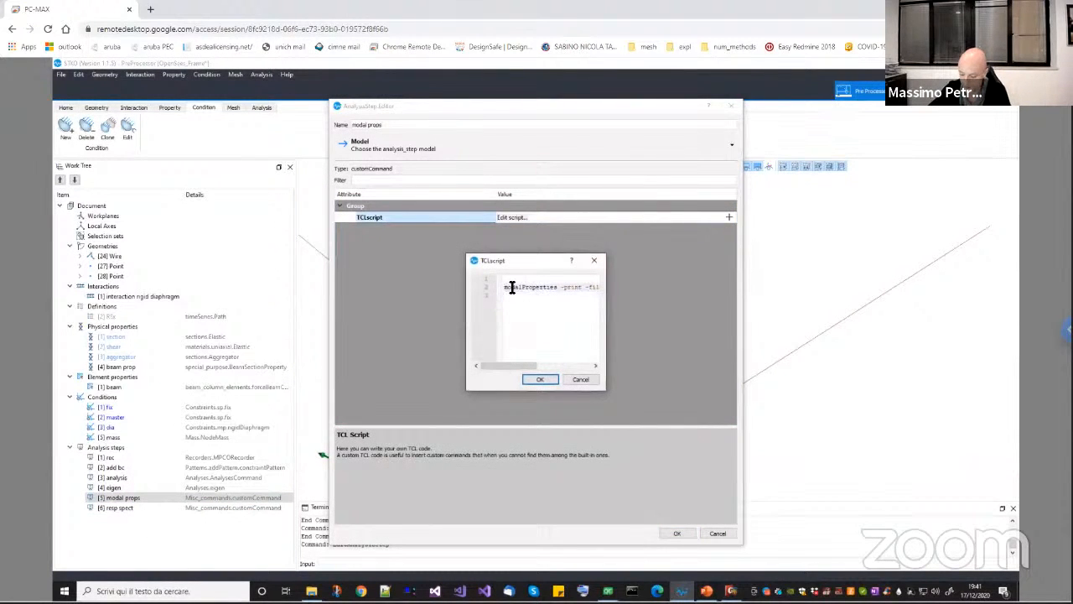
pyautogui.write('#')
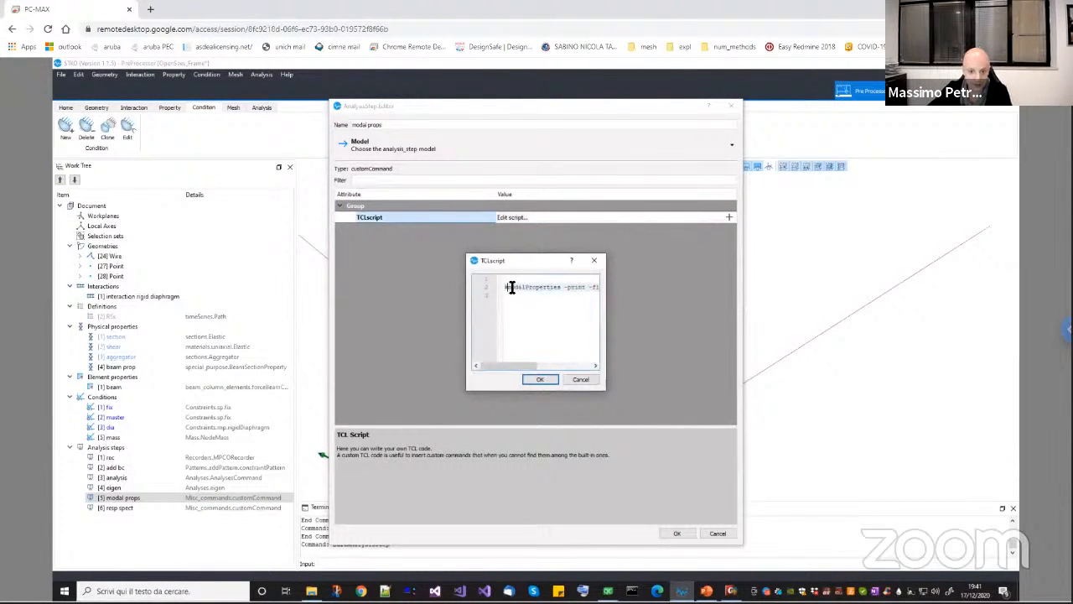
pyautogui.click(544, 379)
pyautogui.click(676, 533)
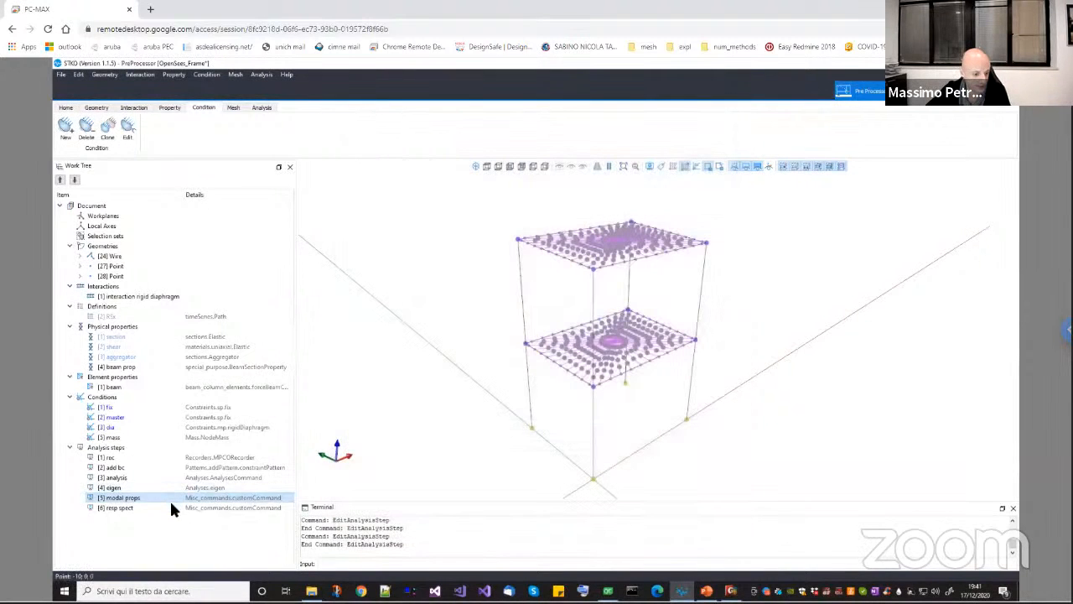
# Comment out the responseSpectrum command in the TCL script of the resp spect analysis step
pyautogui.rightClick(117, 507)
pyautogui.click(189, 535)
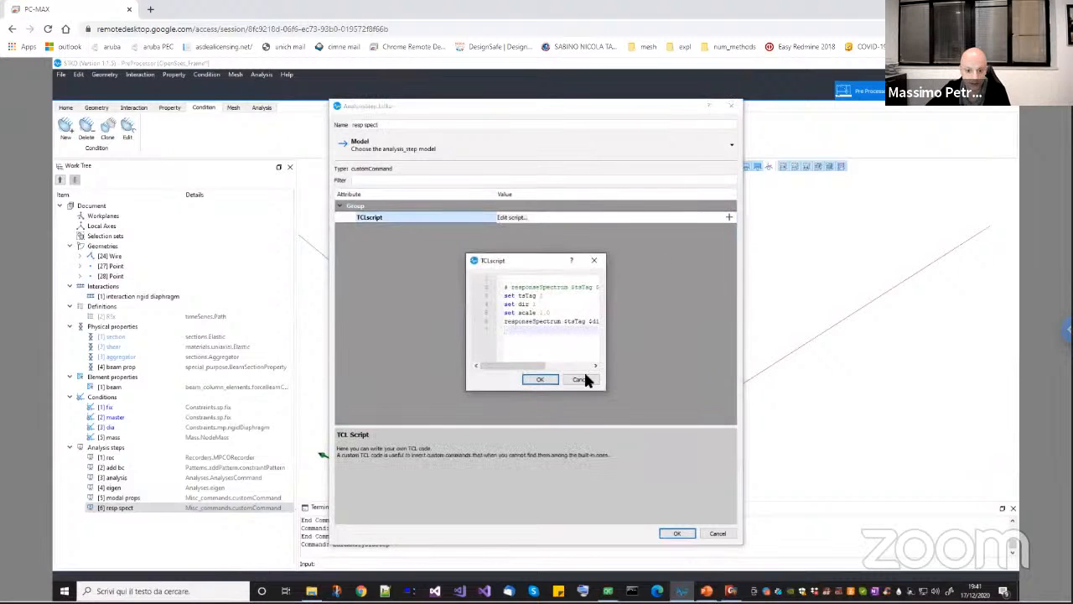
pyautogui.moveTo(608, 390); pyautogui.dragTo(686, 411)
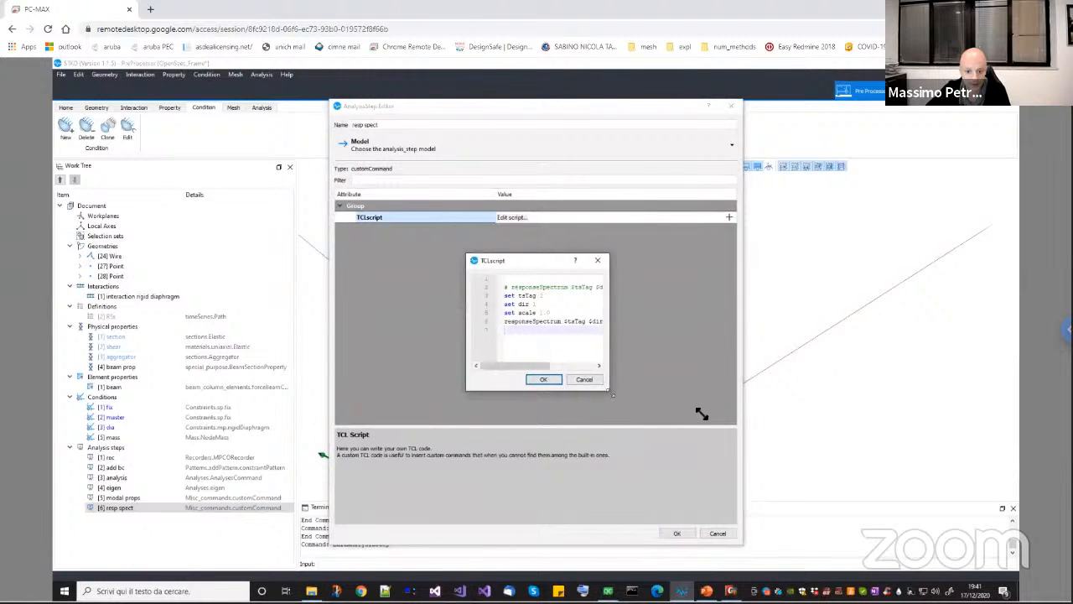
pyautogui.click(510, 323)
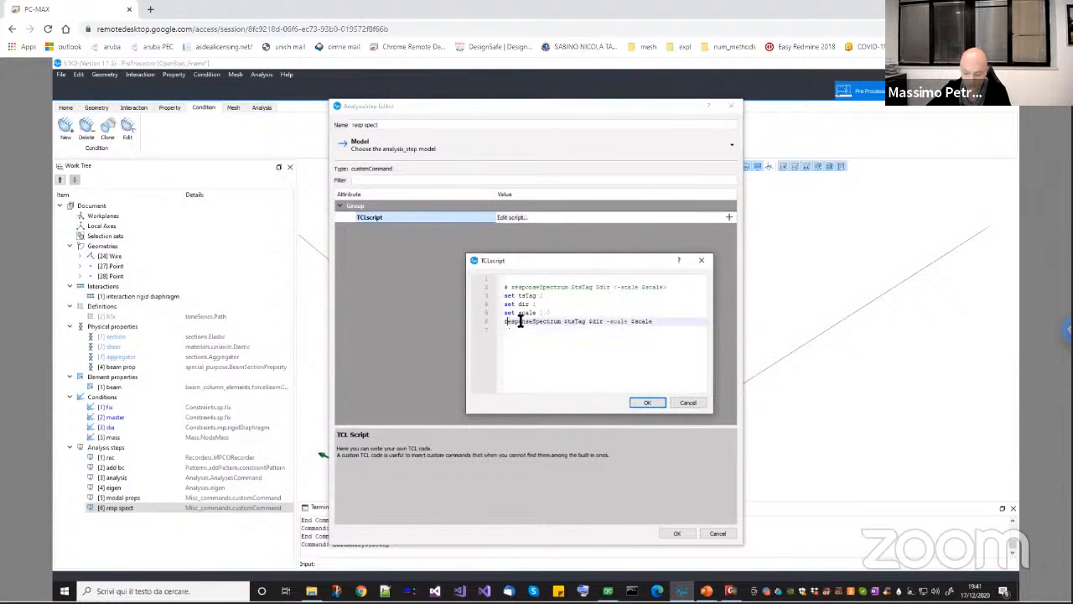
pyautogui.click(648, 404)
pyautogui.click(676, 532)
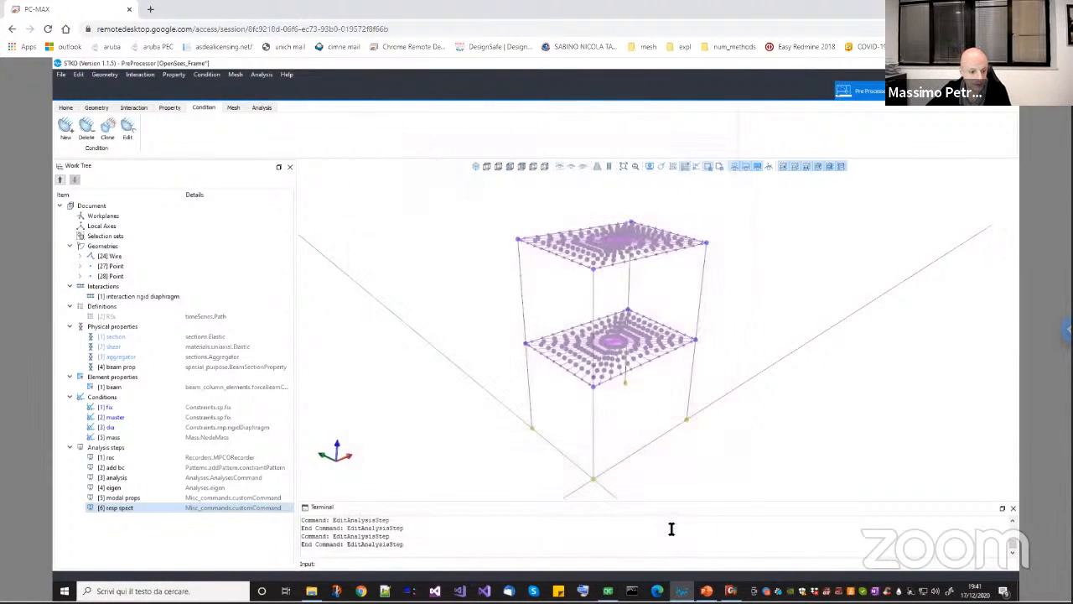
# Try to run the analysis with OpenSees_Frame as the output folder, and close the solver console
pyautogui.click(259, 109)
pyautogui.click(224, 132)
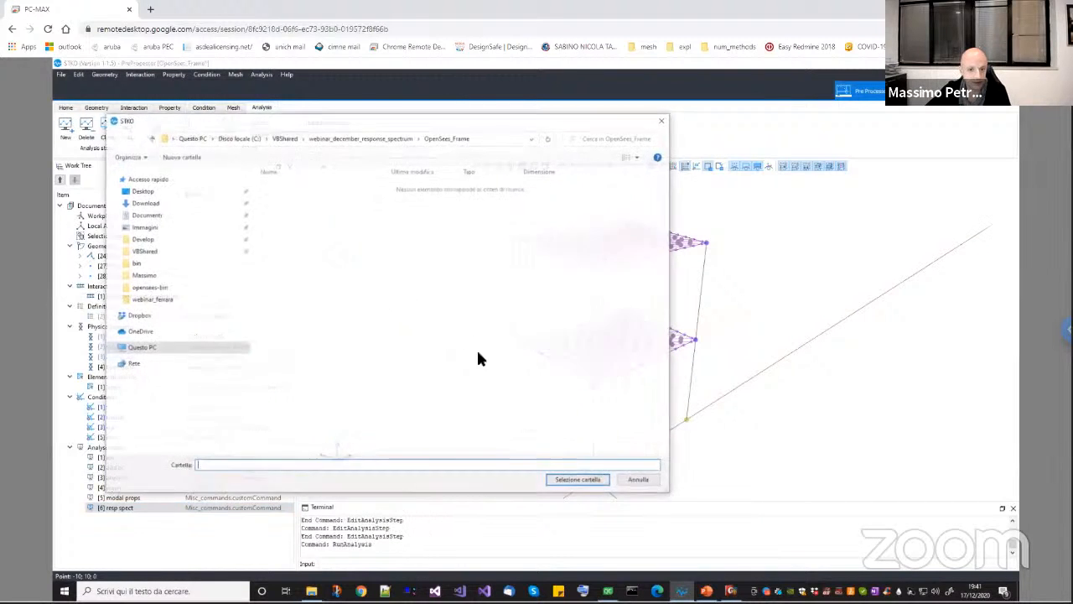
pyautogui.click(575, 479)
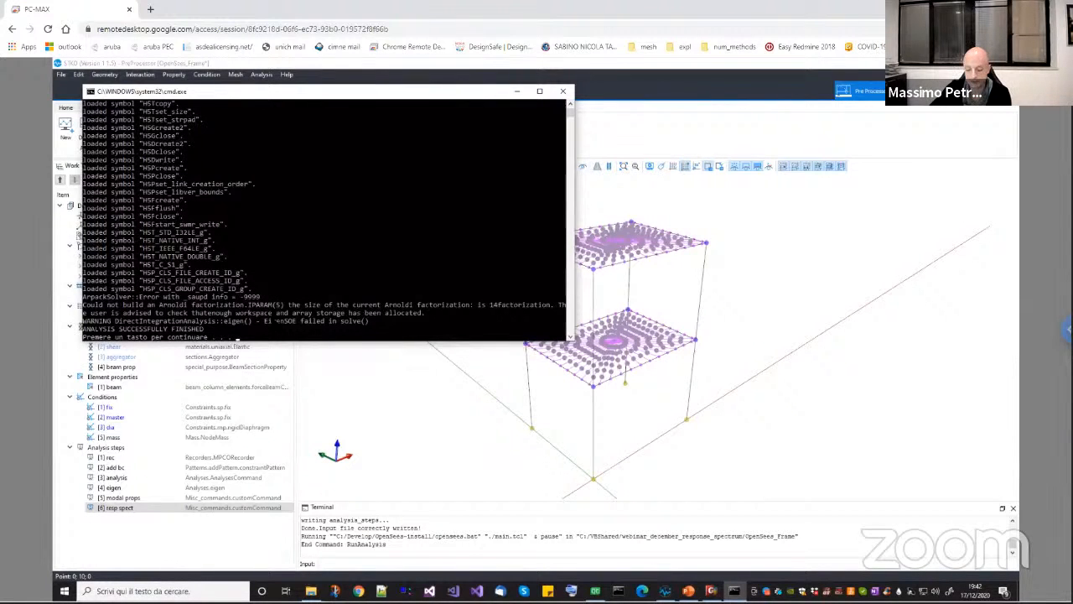
pyautogui.click(563, 90)
# Set numEigenvalues to 7 in the eigen analysis step
pyautogui.rightClick(109, 491)
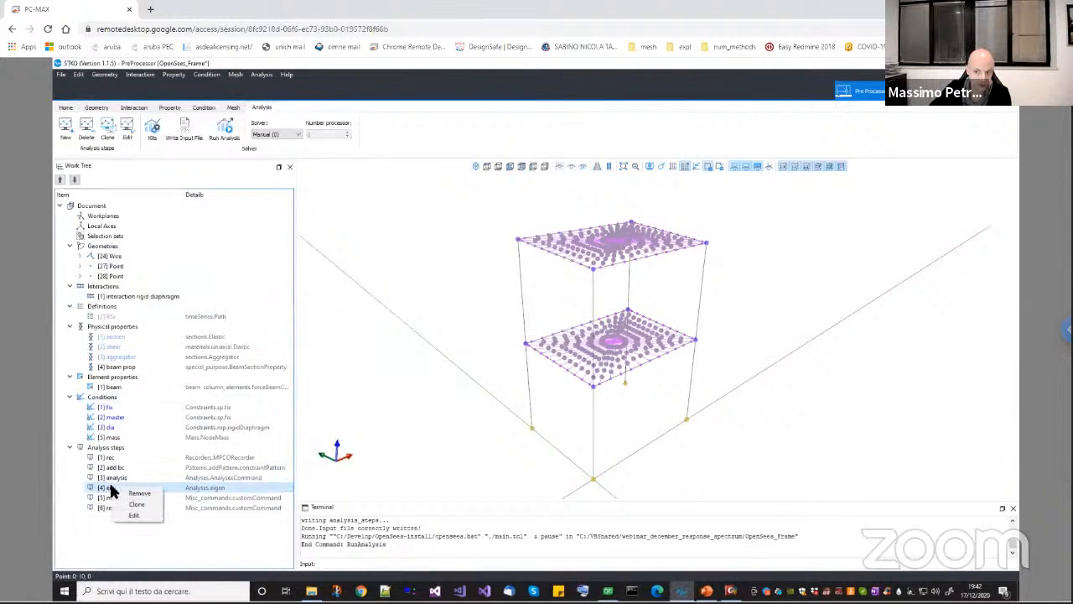
pyautogui.click(121, 505)
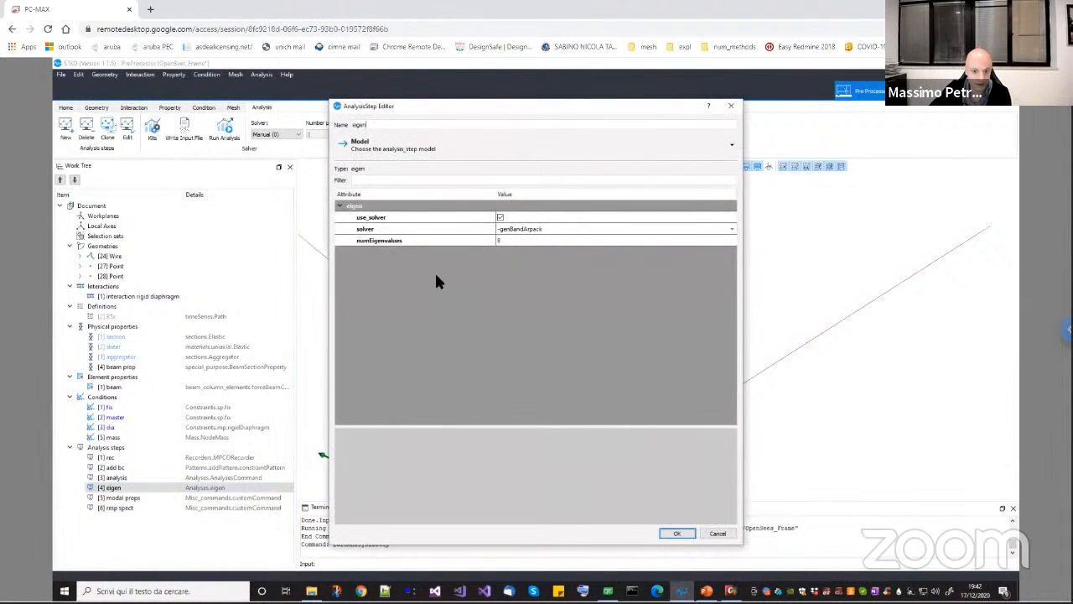
pyautogui.click(503, 241)
pyautogui.write('7')
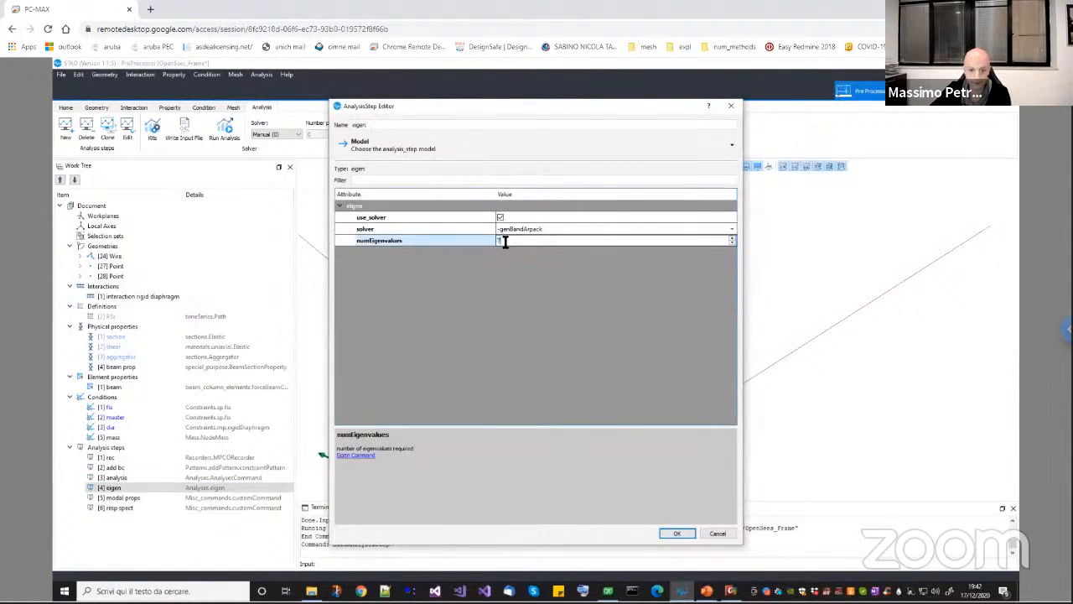
pyautogui.click(675, 533)
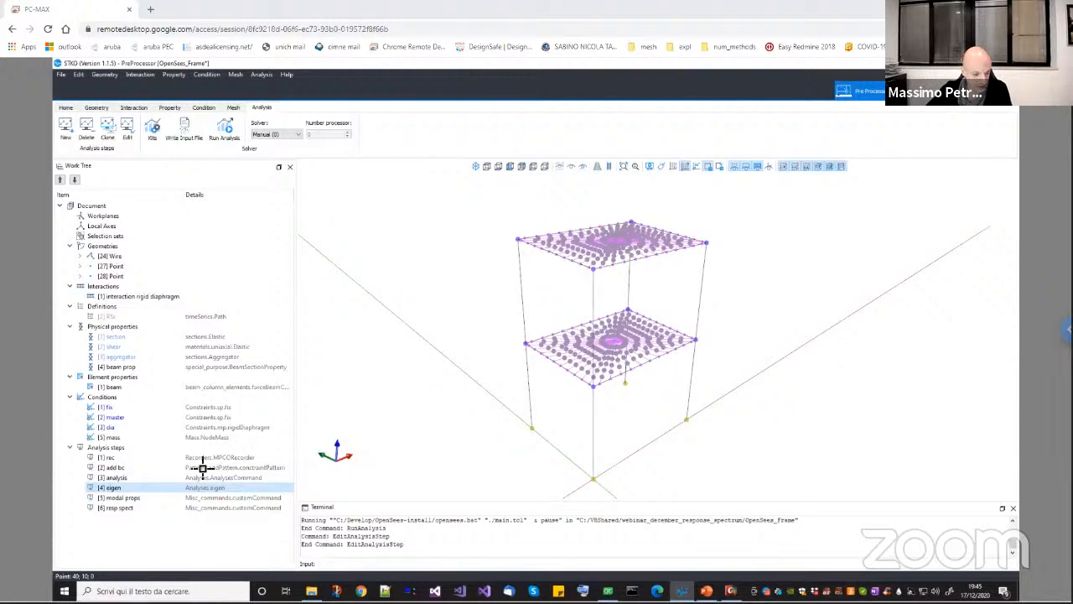
# Rerun the analysis into the OpenSees_Frame folder and close the solver console when it finishes
pyautogui.click(225, 133)
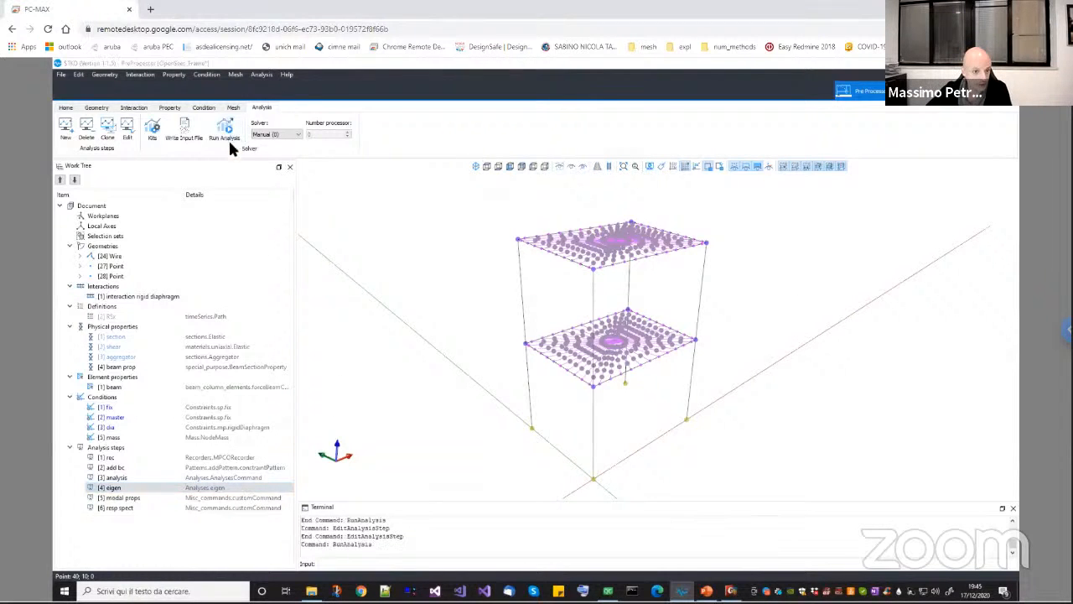
pyautogui.click(558, 480)
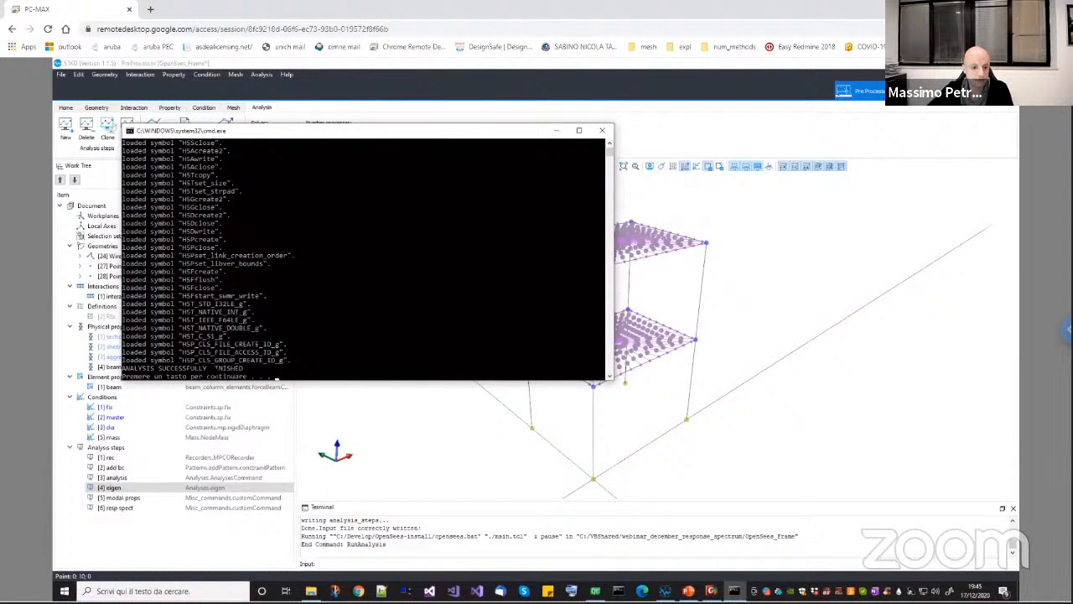
pyautogui.click(602, 130)
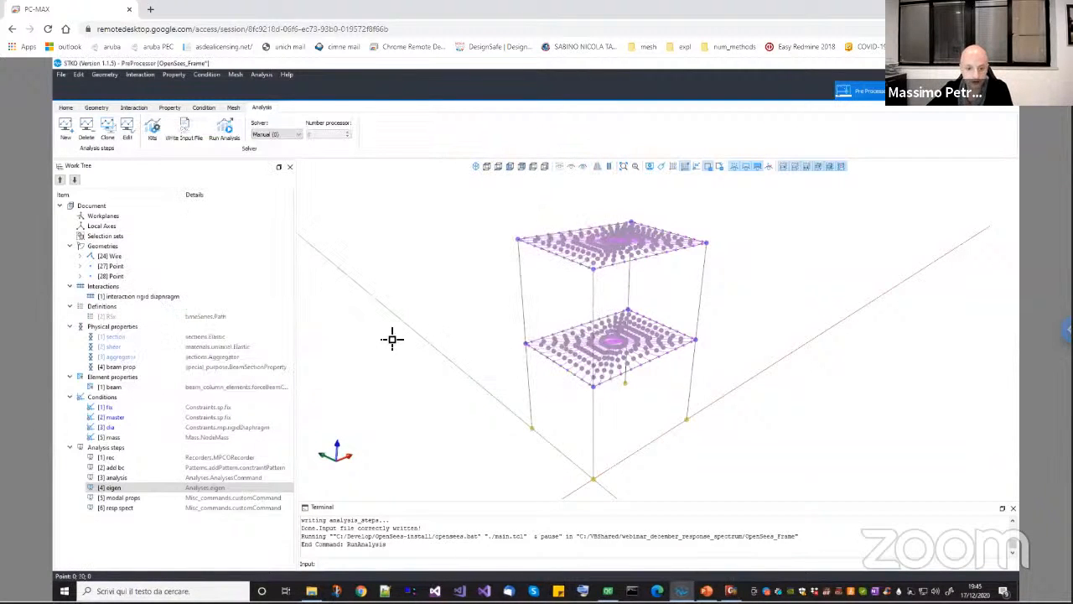
# Uncomment the modalProperties command in the modal props step's TCL script, enlarging the script editor to show the whole line
pyautogui.rightClick(141, 496)
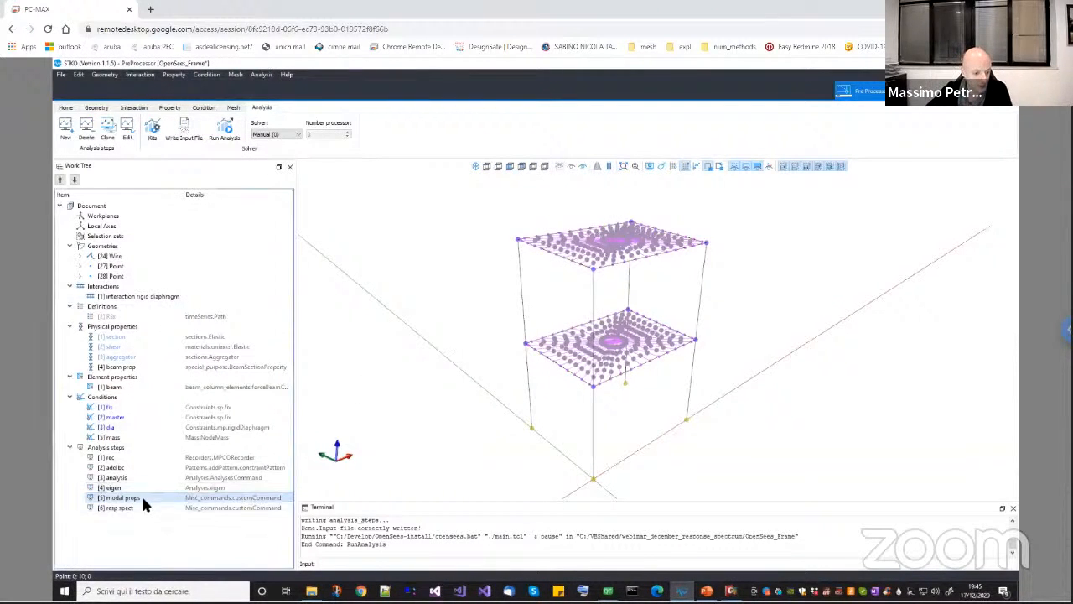
pyautogui.click(167, 527)
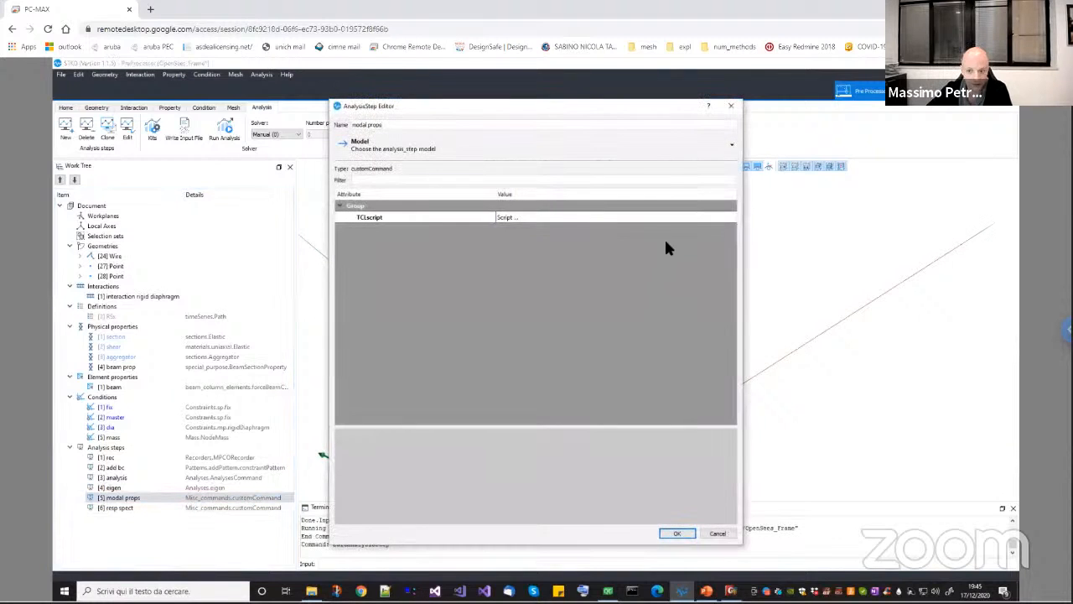
pyautogui.moveTo(641, 111); pyautogui.dragTo(530, 103)
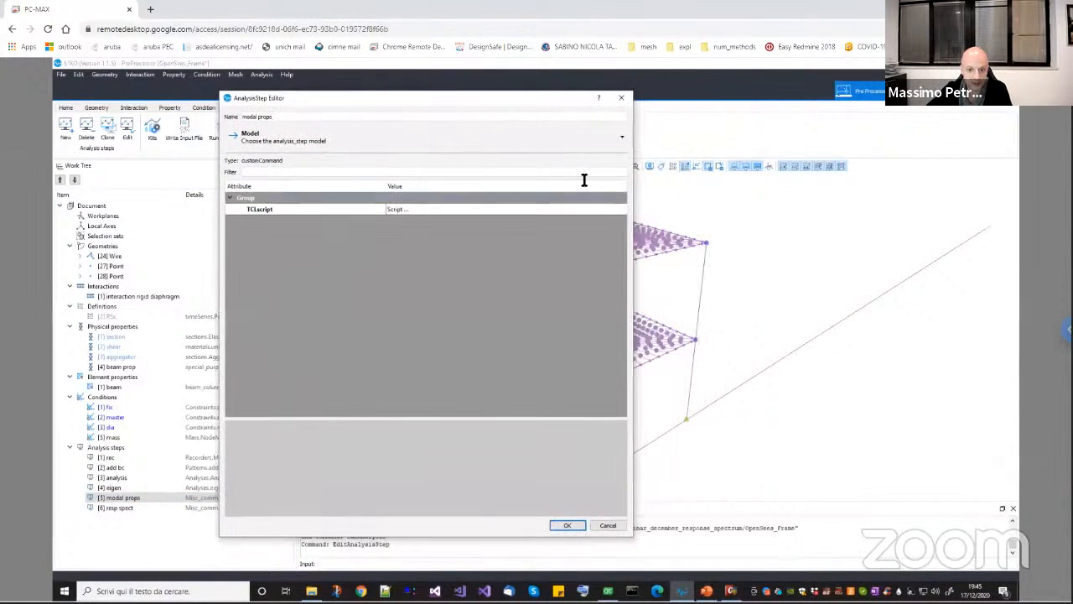
pyautogui.click(584, 209)
pyautogui.click(619, 209)
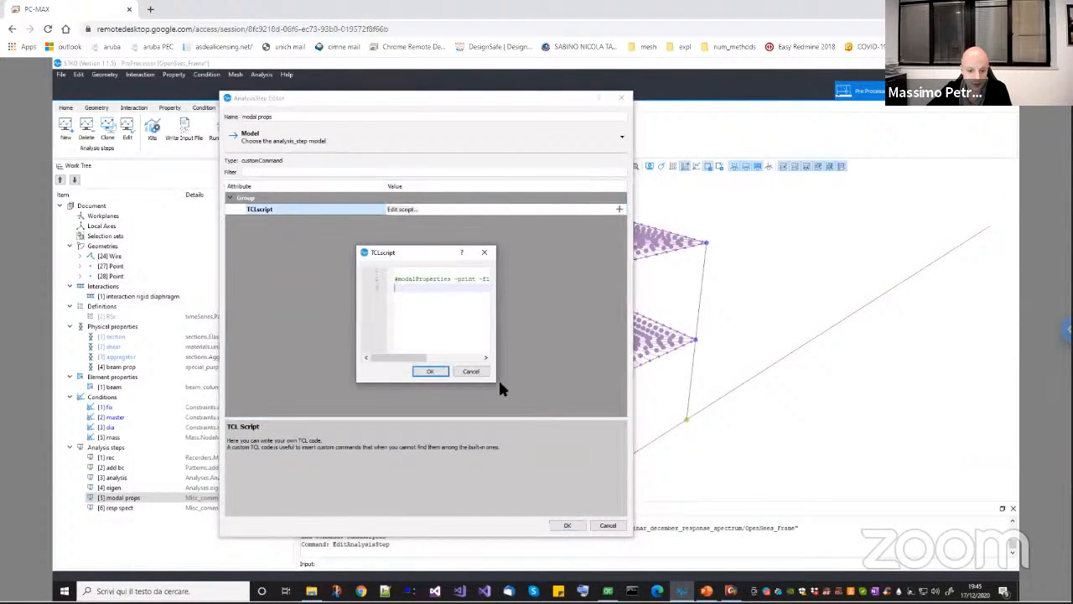
pyautogui.moveTo(494, 380); pyautogui.dragTo(736, 431)
pyautogui.click(397, 279)
pyautogui.press('Delete')
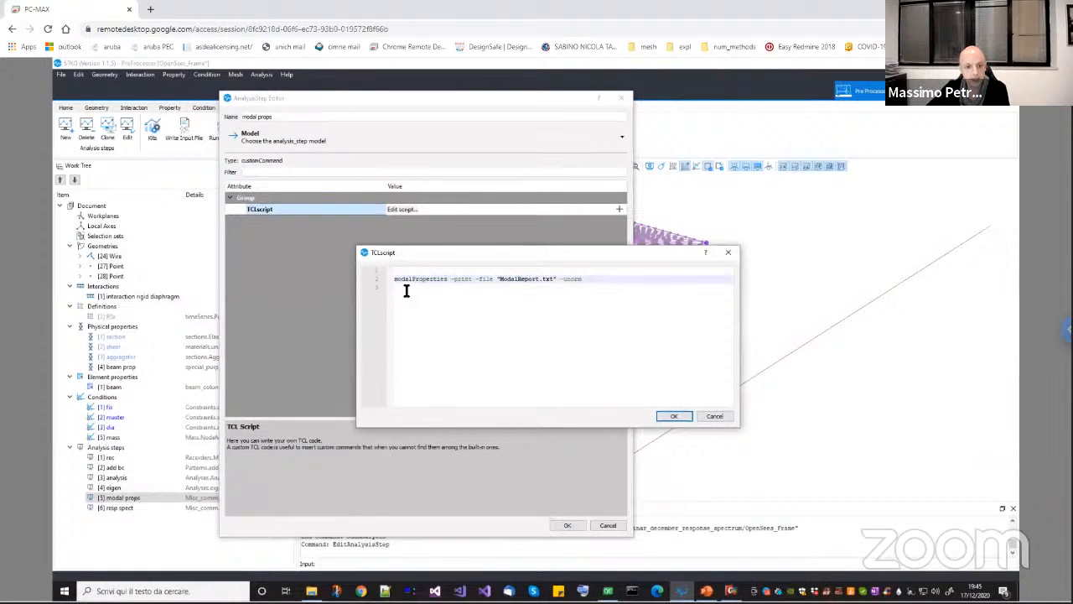
# Examine the modalProperties command and its -print and -file "ModalReport.txt" arguments in the script
pyautogui.doubleClick(405, 281)
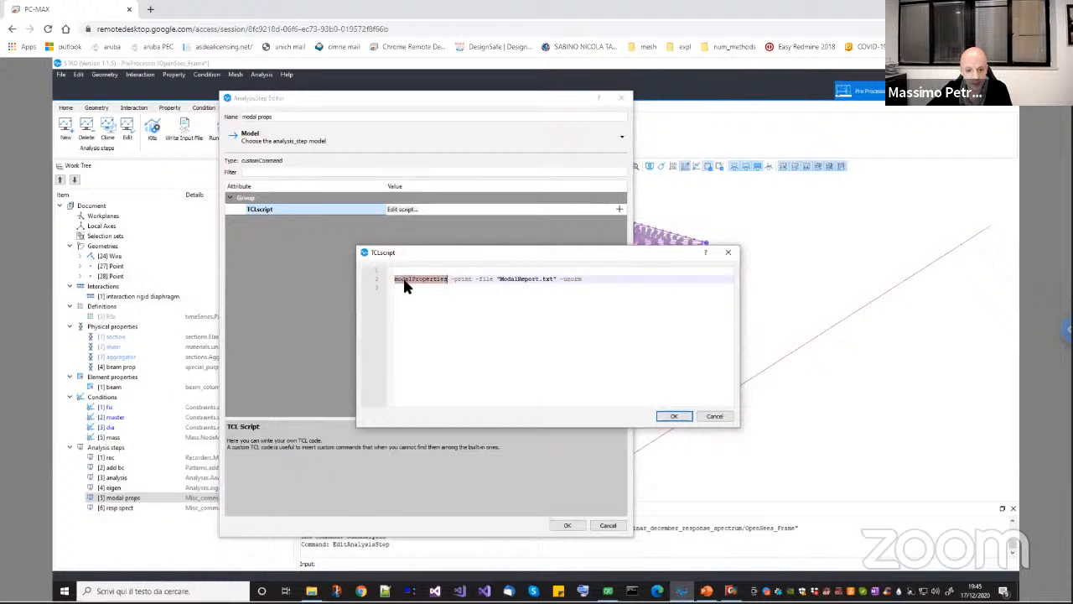
pyautogui.doubleClick(573, 280)
pyautogui.moveTo(447, 282); pyautogui.dragTo(590, 285)
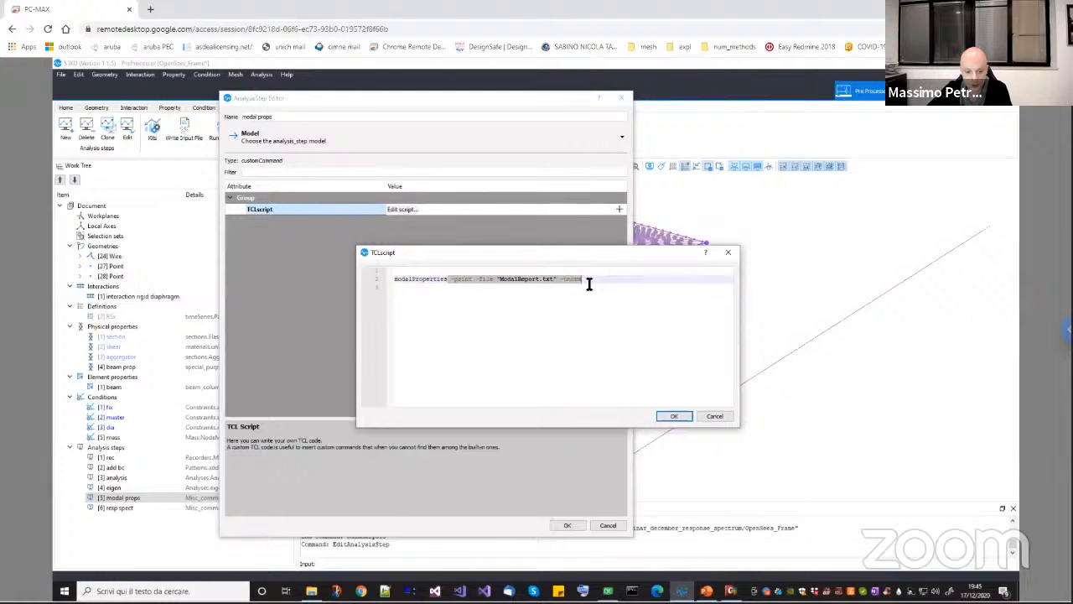
pyautogui.doubleClick(437, 282)
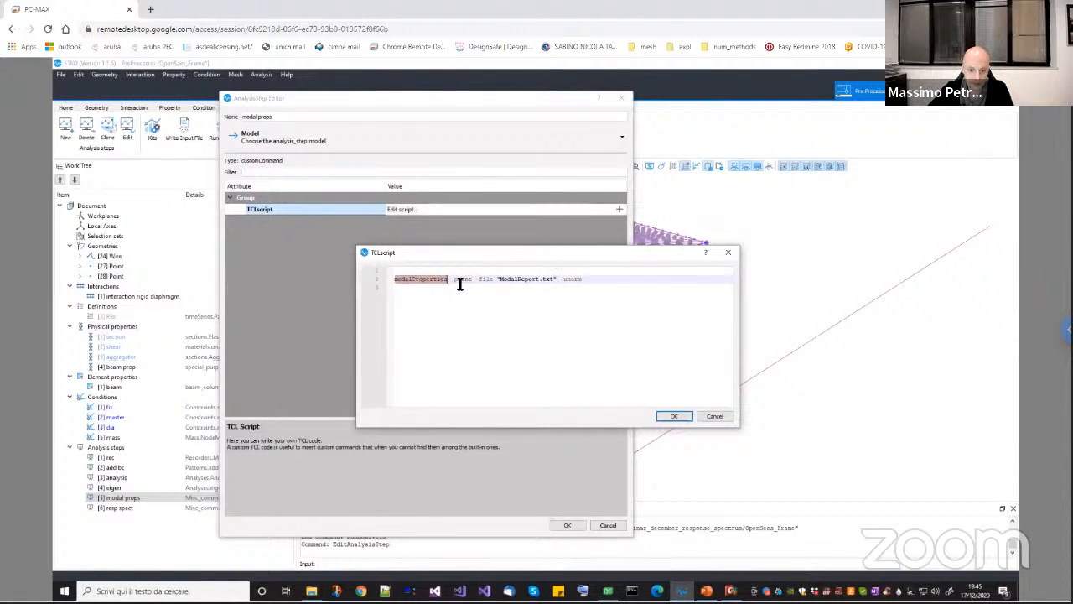
pyautogui.moveTo(451, 281); pyautogui.dragTo(473, 281)
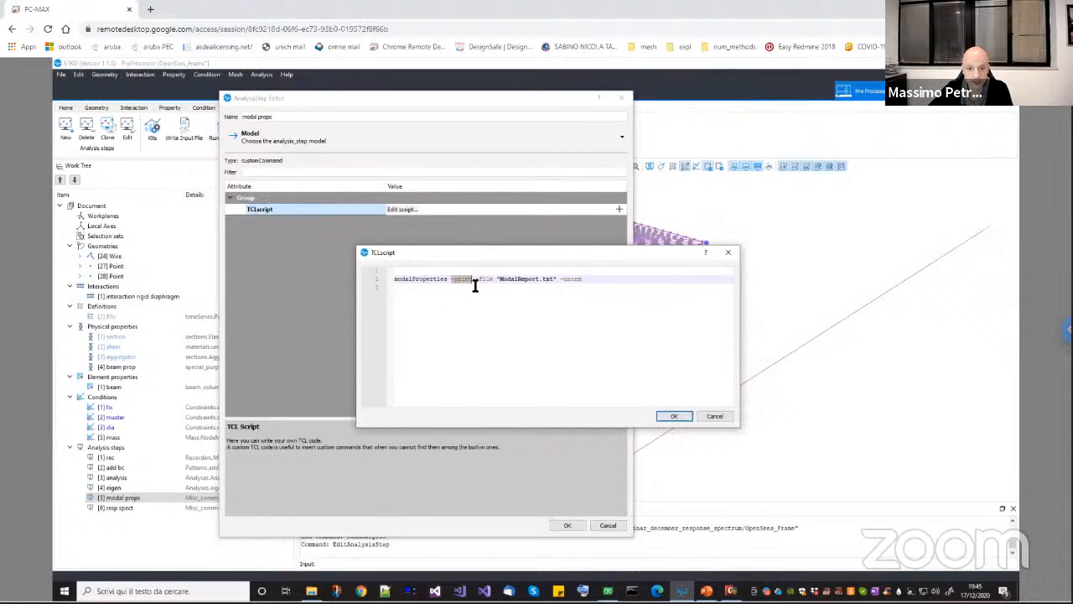
pyautogui.click(476, 280)
pyautogui.moveTo(481, 282); pyautogui.dragTo(491, 282)
pyautogui.click(497, 280)
pyautogui.moveTo(521, 280); pyautogui.dragTo(558, 281)
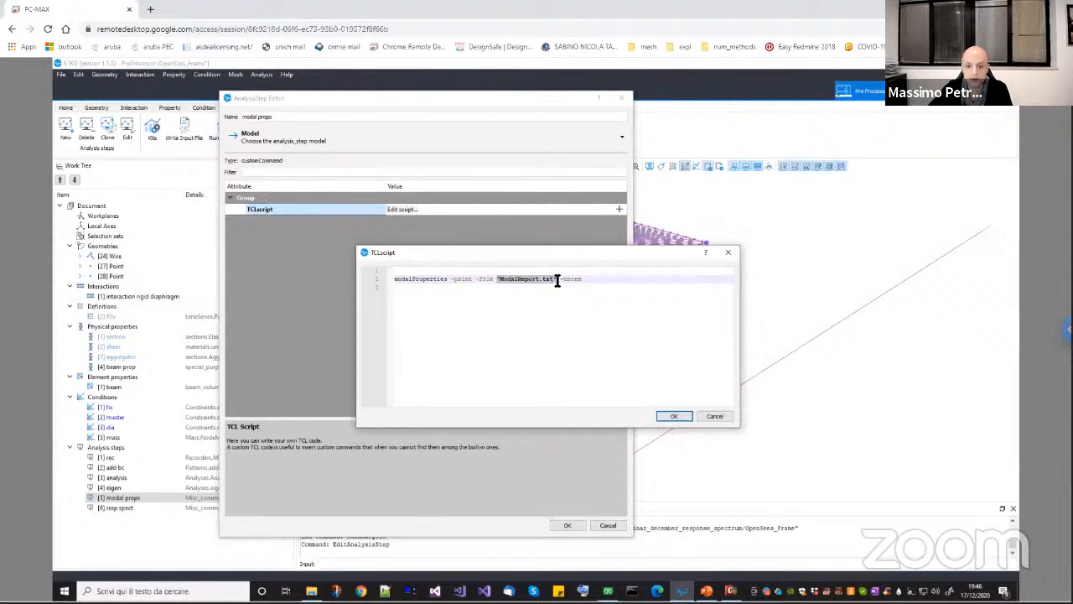
pyautogui.click(536, 282)
pyautogui.click(502, 281)
pyautogui.moveTo(515, 282); pyautogui.dragTo(554, 281)
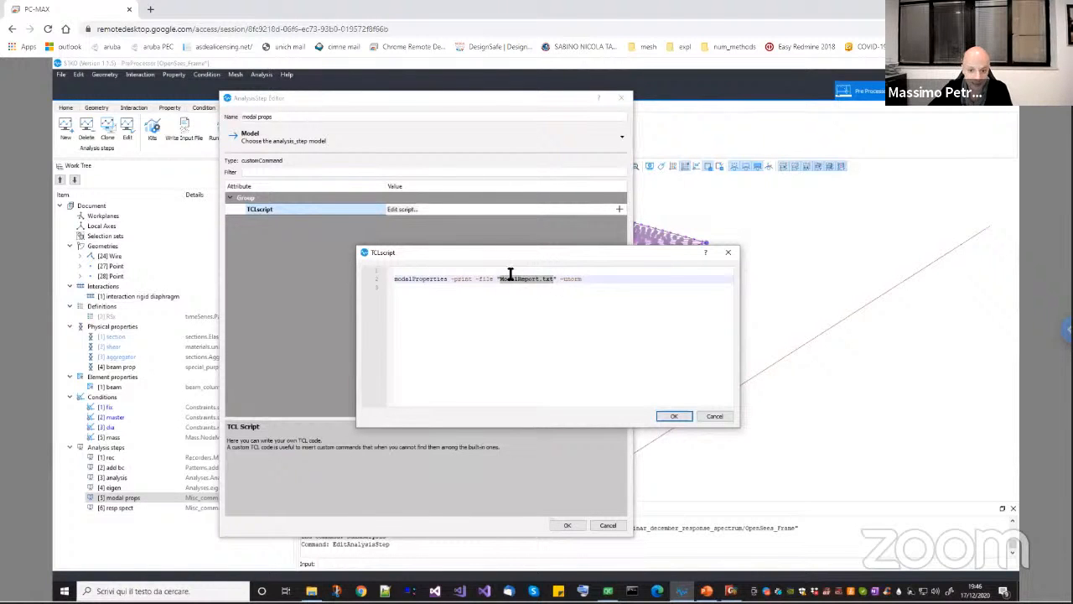
# Look for the ModalReport.txt output file in the OpenSees_Frame folder in File Explorer, and return to the script editor
pyautogui.click(311, 590)
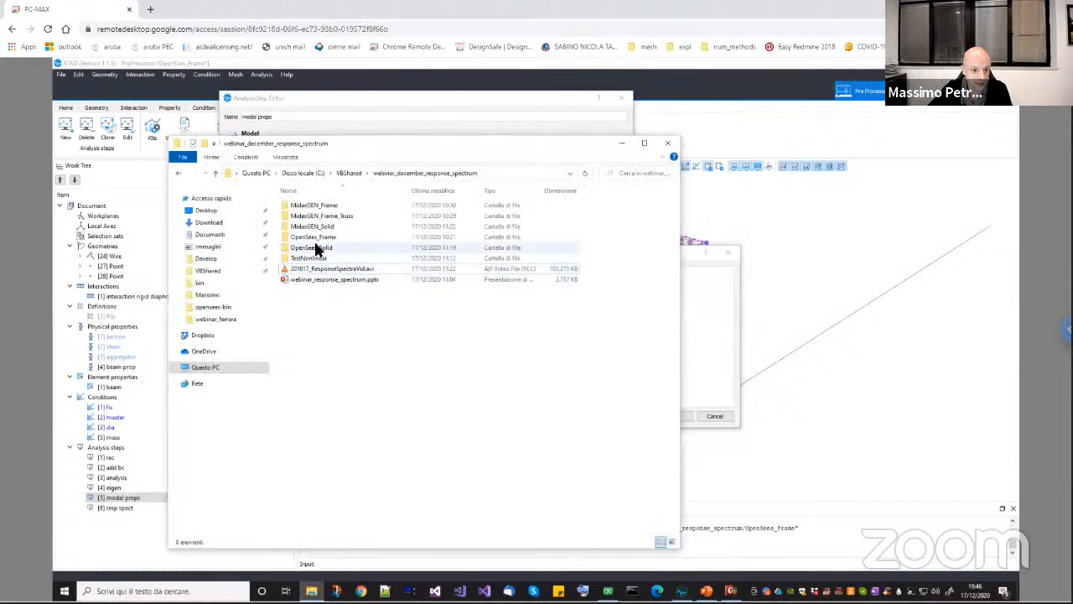
pyautogui.doubleClick(316, 238)
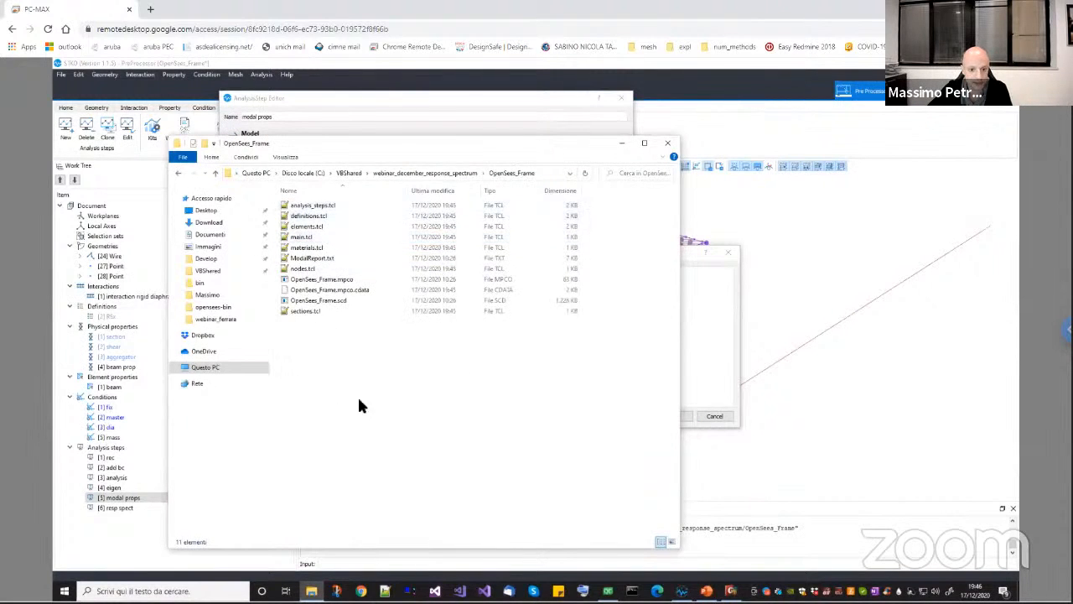
pyautogui.click(622, 143)
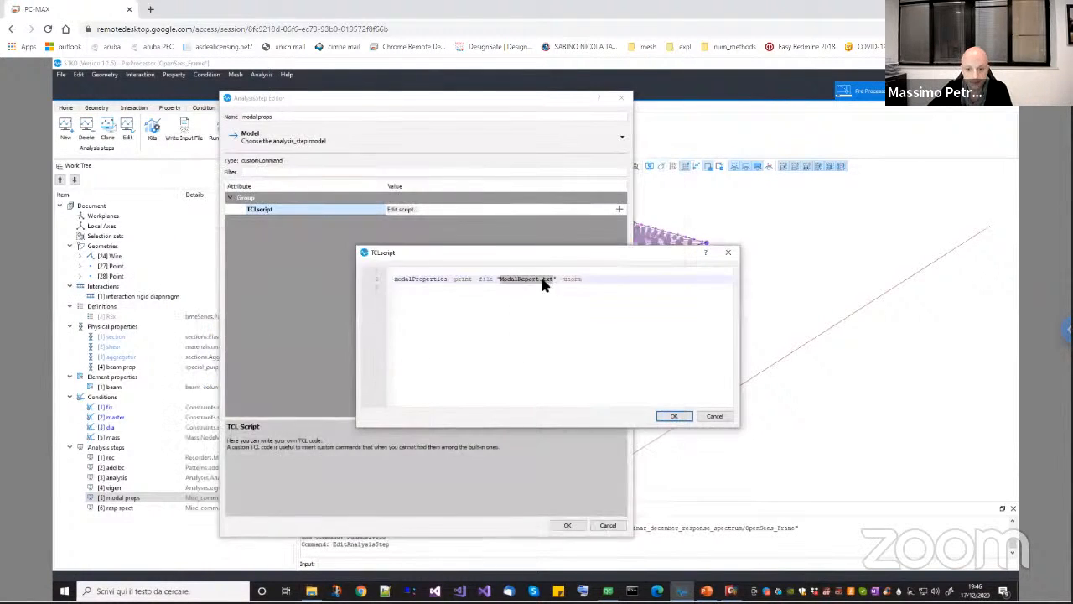
# Examine the -unorm option of the modalProperties command, and show the Modal Properties formulas slide in PowerPoint
pyautogui.click(500, 281)
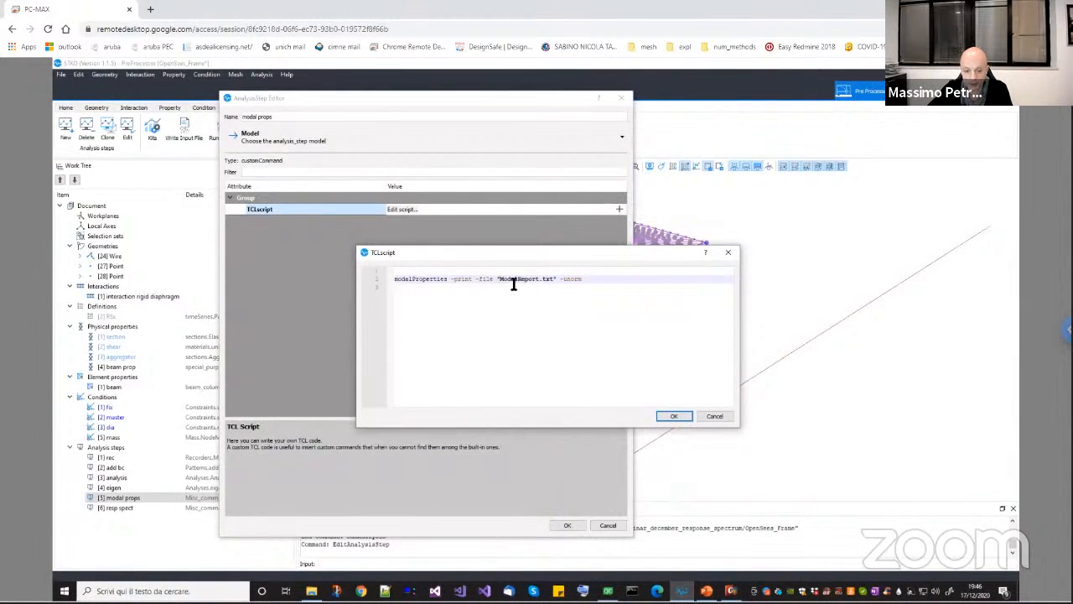
pyautogui.moveTo(560, 279); pyautogui.dragTo(582, 280)
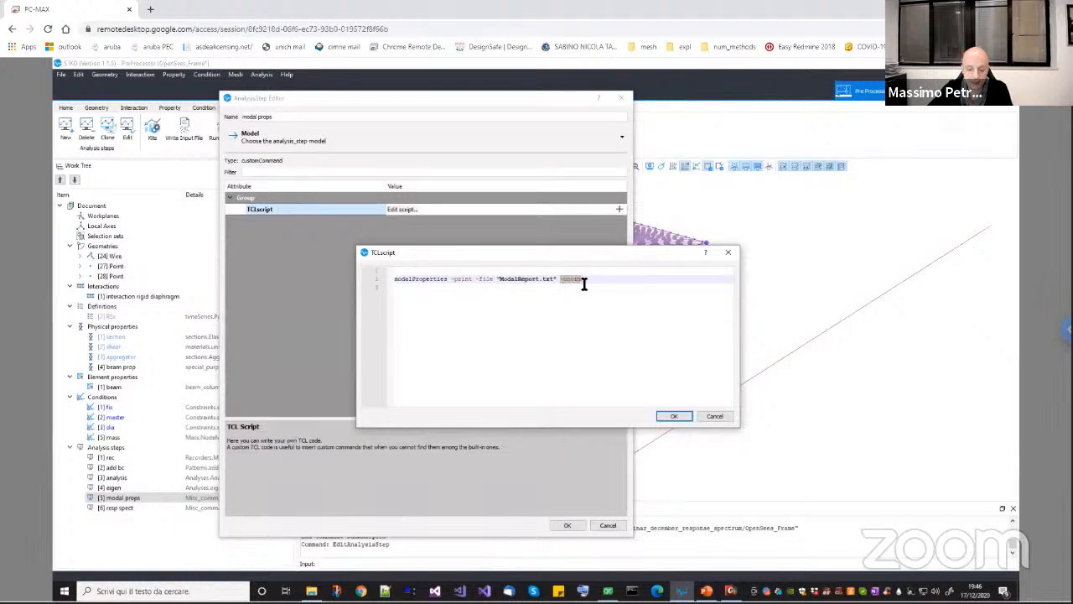
pyautogui.click(572, 290)
pyautogui.doubleClick(573, 280)
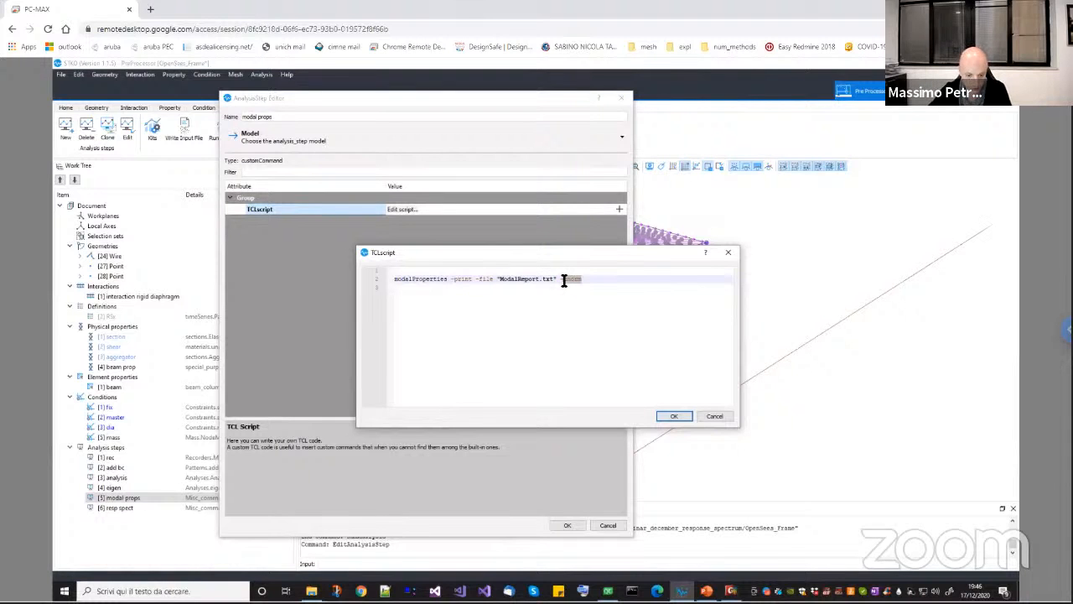
pyautogui.click(706, 591)
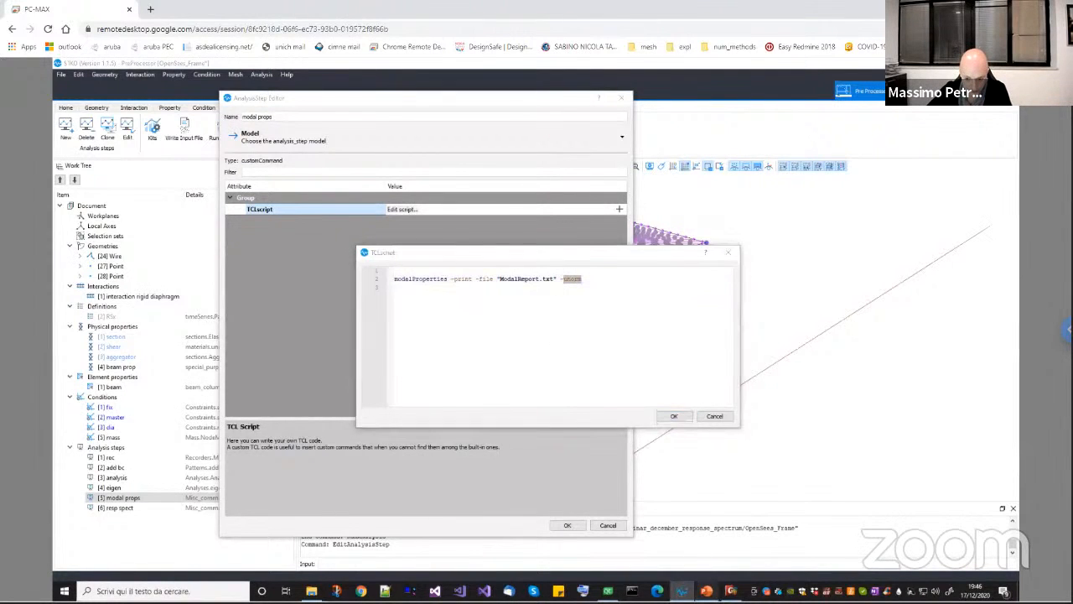
pyautogui.click(155, 401)
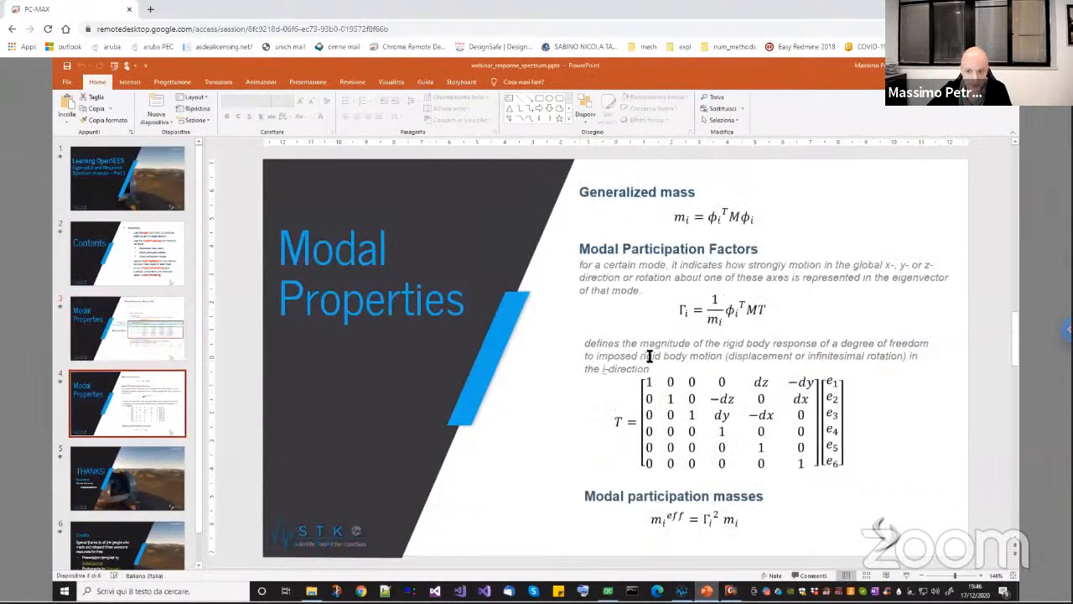
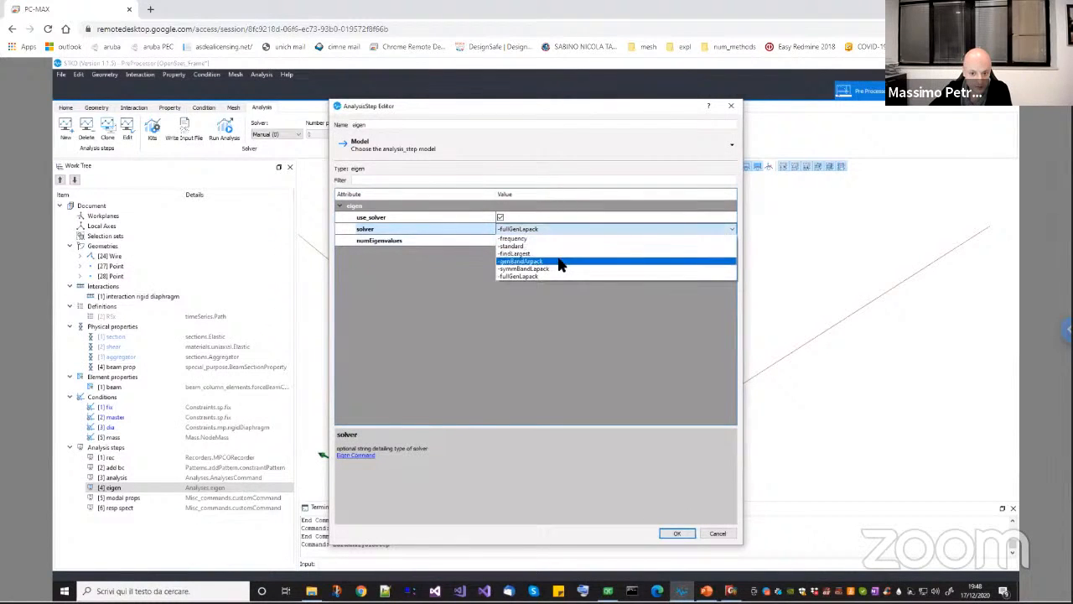
# Try the -genBandArpack solver in the eigen analysis step, glance at the PowerPoint slides, and discard the edit
pyautogui.click(561, 261)
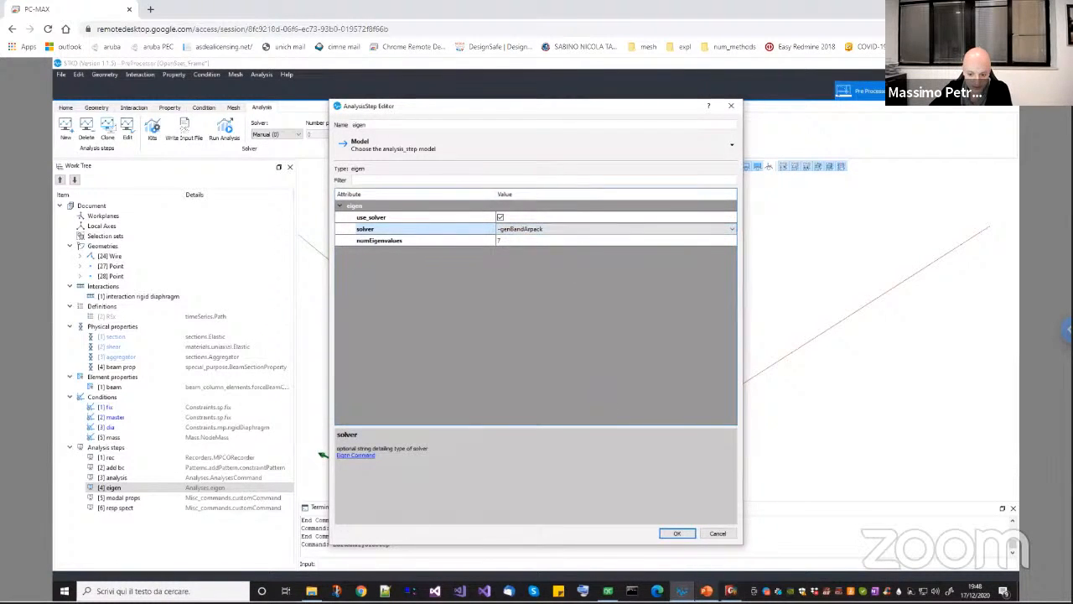
pyautogui.click(707, 591)
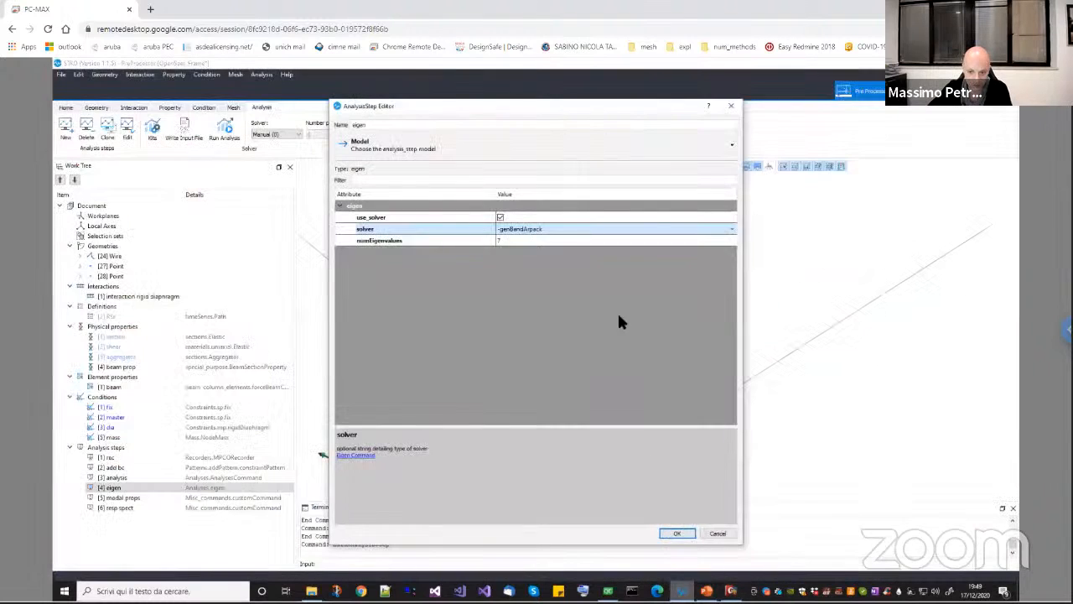
pyautogui.click(682, 590)
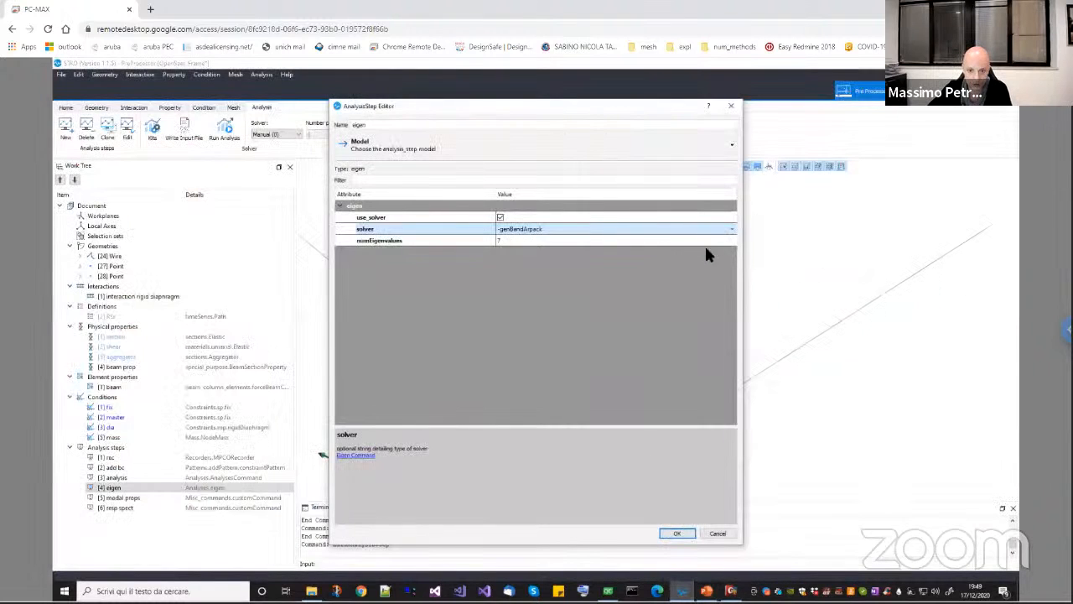
pyautogui.click(717, 534)
# Open the modal props step's TCL script and enlarge the script editor to show the whole command line
pyautogui.rightClick(148, 497)
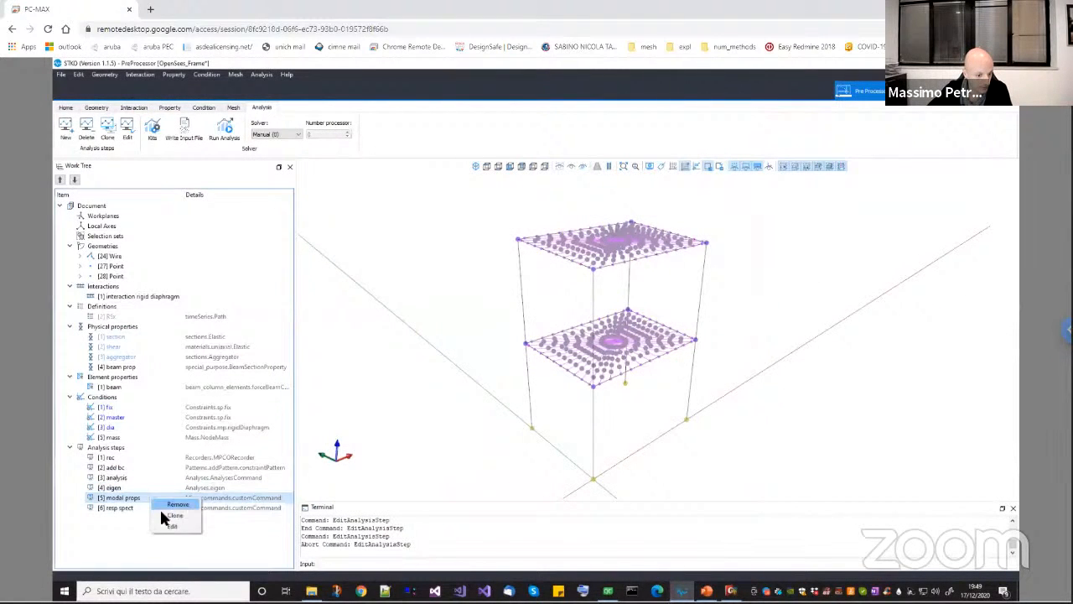
pyautogui.click(170, 527)
pyautogui.click(726, 217)
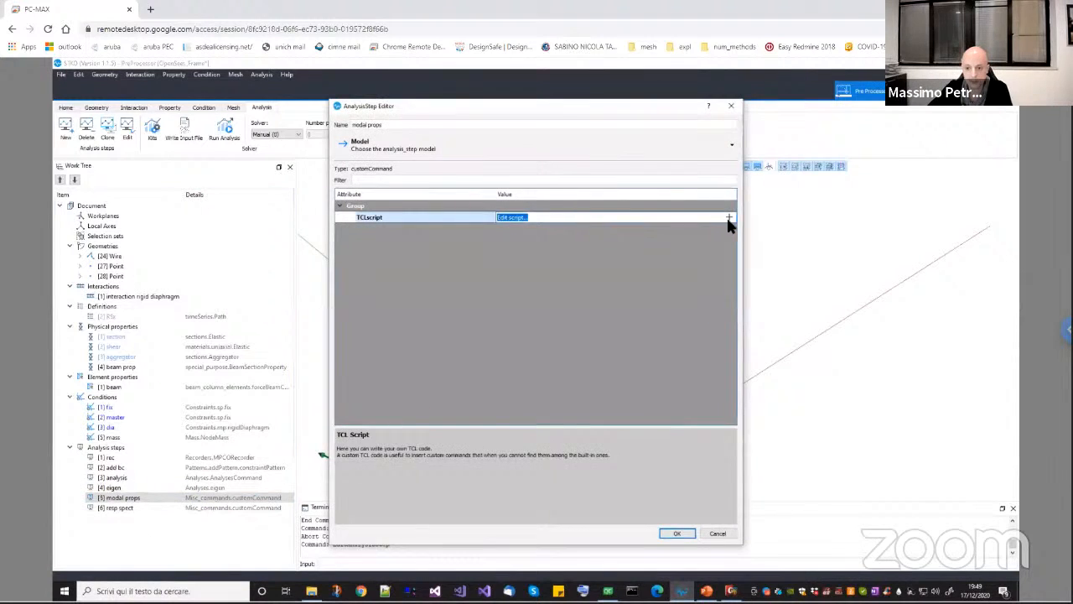
pyautogui.click(729, 217)
pyautogui.moveTo(604, 390); pyautogui.dragTo(803, 425)
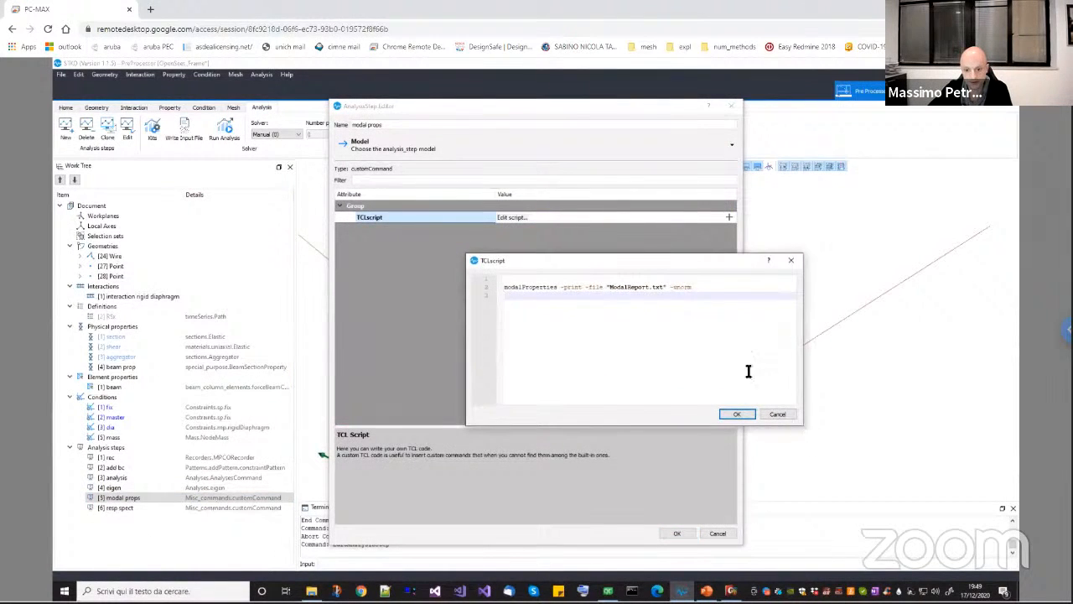
# Examine the modalProperties command line and its -unorm option, and close the script and step editors, accepting both
pyautogui.moveTo(693, 287); pyautogui.dragTo(671, 288)
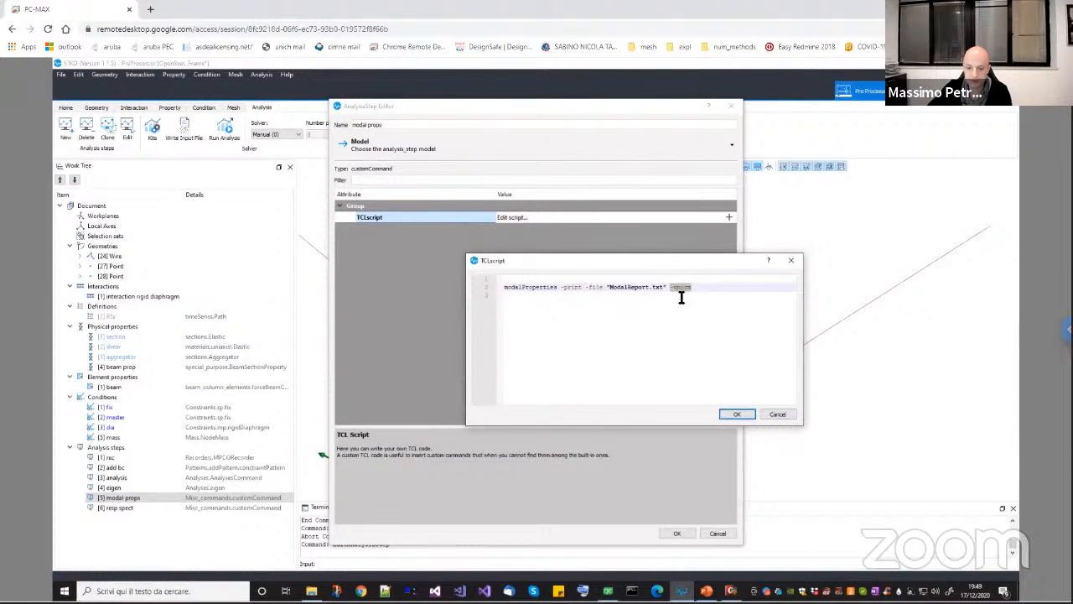
pyautogui.doubleClick(551, 288)
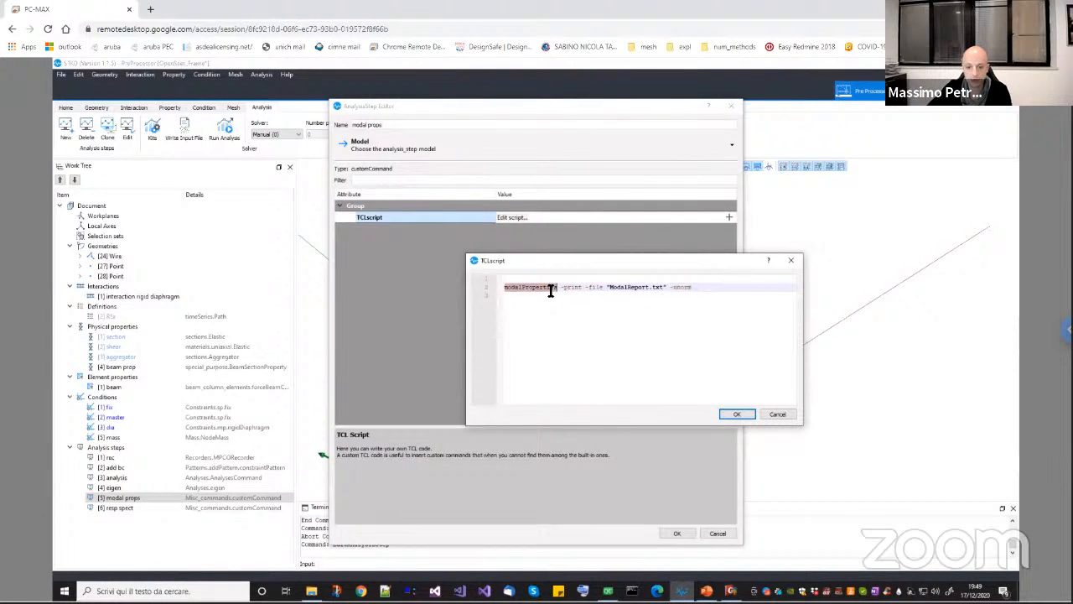
pyautogui.moveTo(692, 293); pyautogui.dragTo(679, 288)
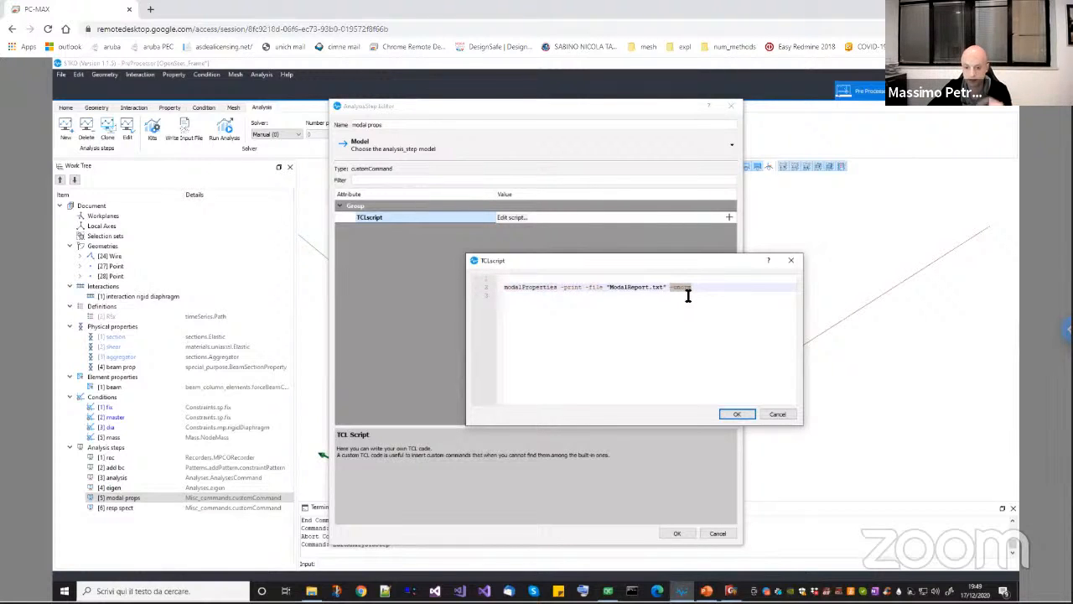
pyautogui.click(688, 294)
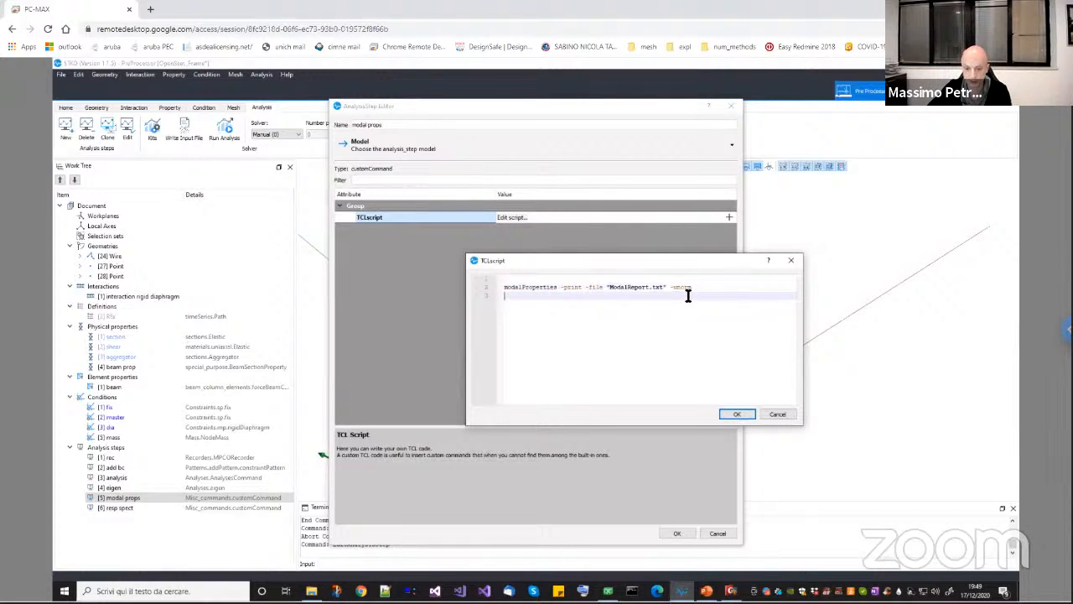
pyautogui.click(505, 287)
pyautogui.moveTo(522, 290); pyautogui.dragTo(692, 287)
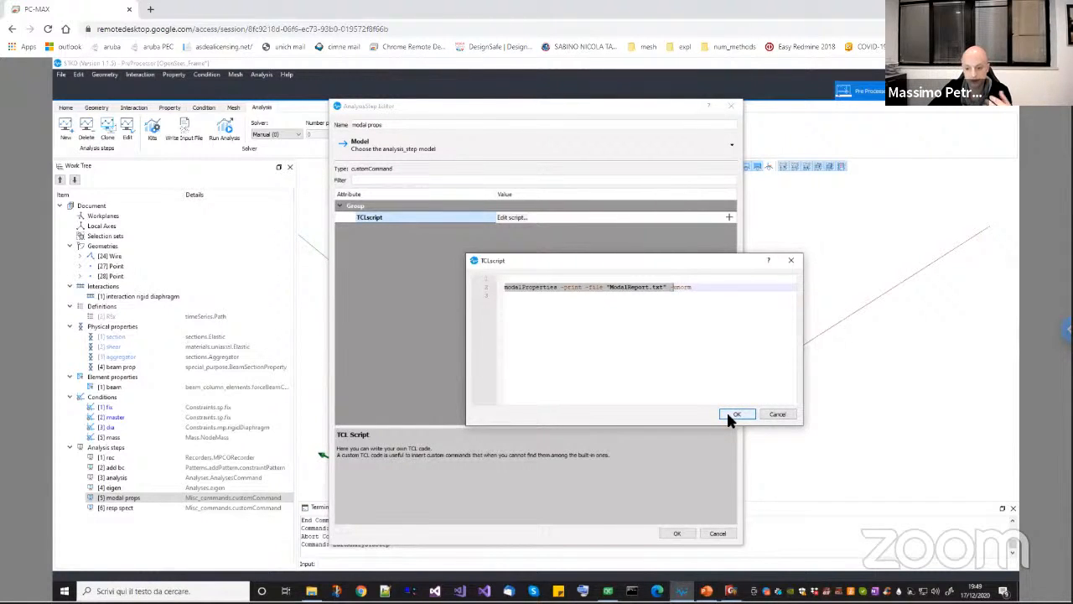
pyautogui.click(694, 290)
pyautogui.moveTo(694, 289); pyautogui.dragTo(505, 287)
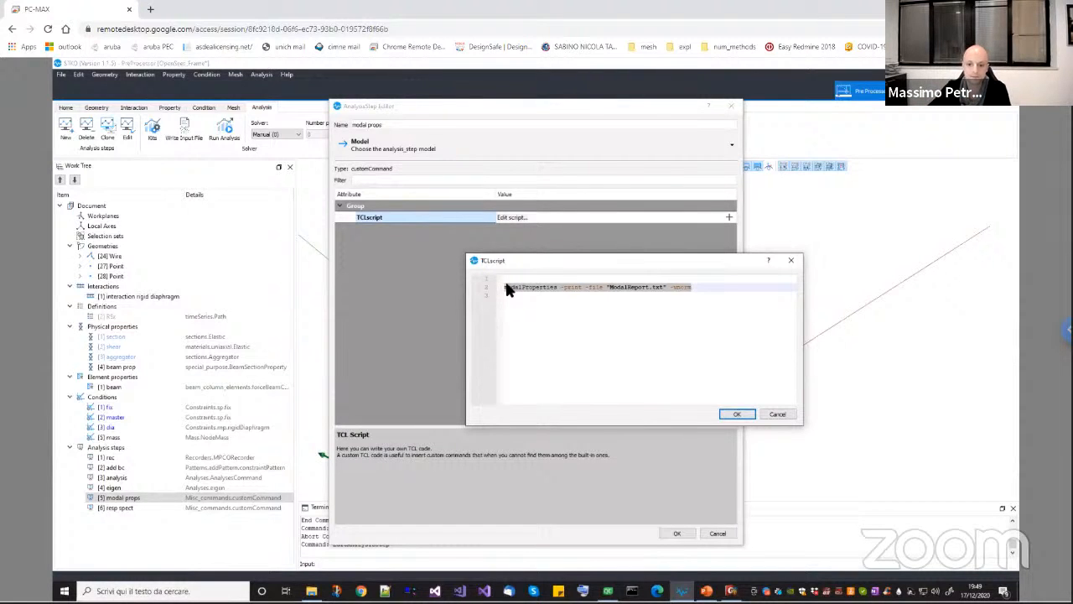
pyautogui.click(591, 337)
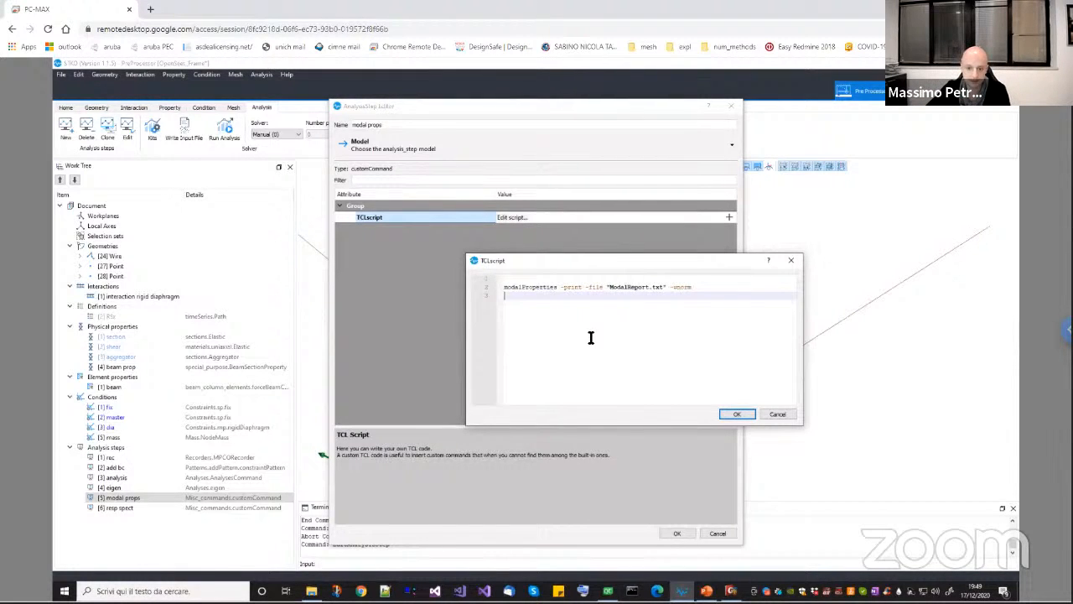
pyautogui.click(696, 288)
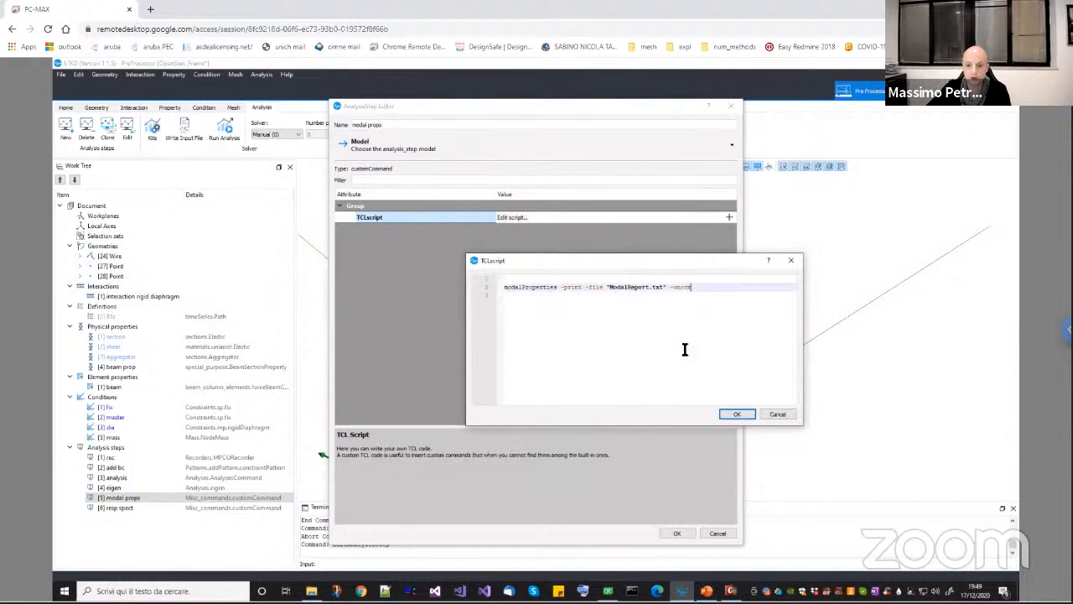
pyautogui.click(732, 415)
pyautogui.click(680, 533)
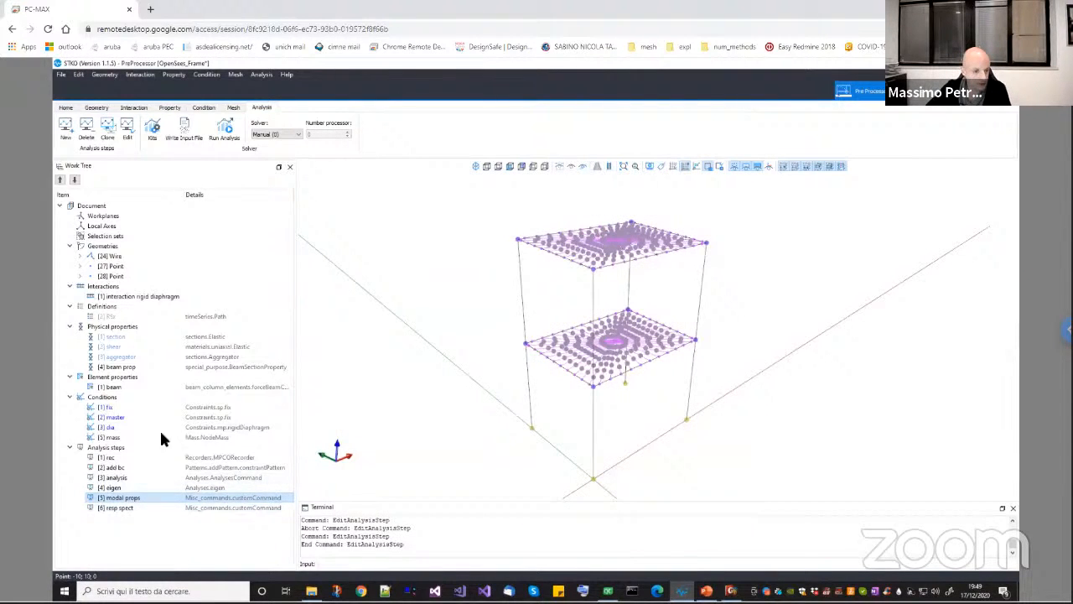
# Run the analysis into the OpenSees_Frame folder and review the modal report printed in the solver console
pyautogui.click(220, 131)
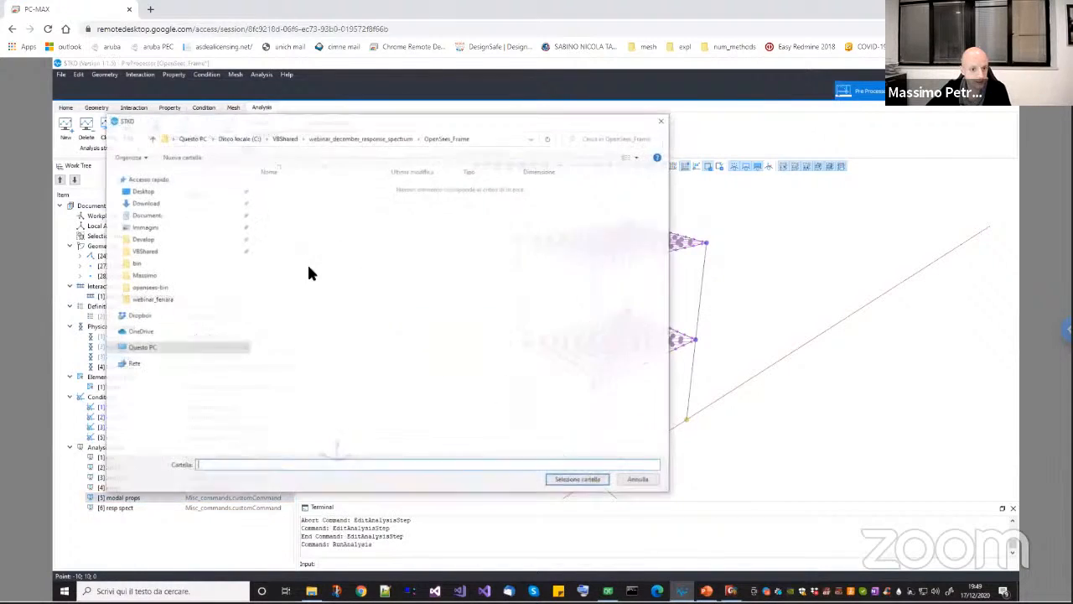
pyautogui.click(564, 481)
pyautogui.moveTo(375, 90); pyautogui.dragTo(611, 203)
pyautogui.scroll(12, 562, 331)
pyautogui.scroll(15, 562, 331)
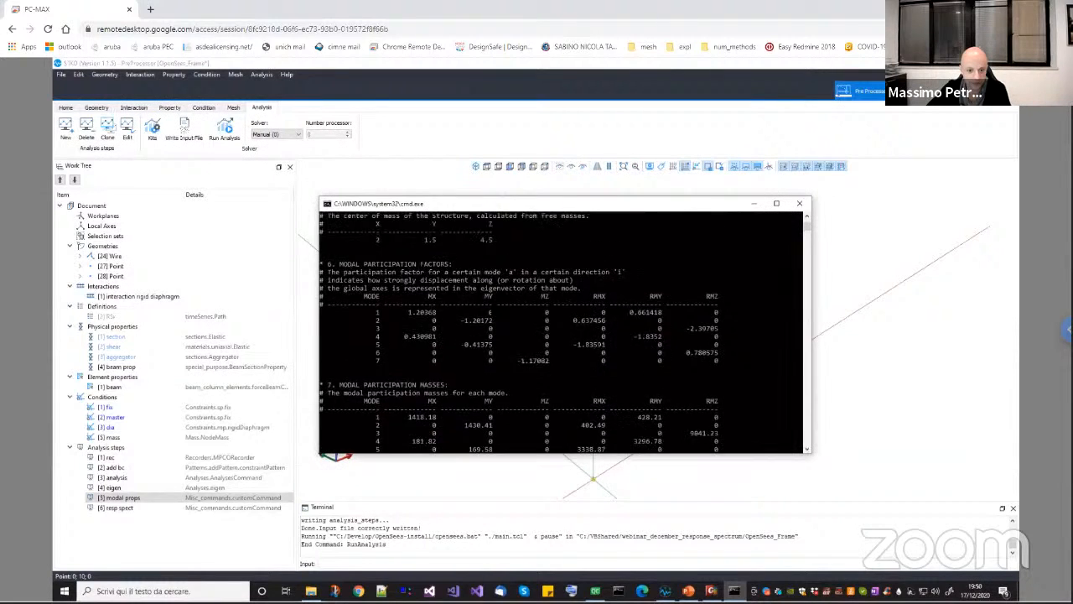
pyautogui.scroll(2, 561, 331)
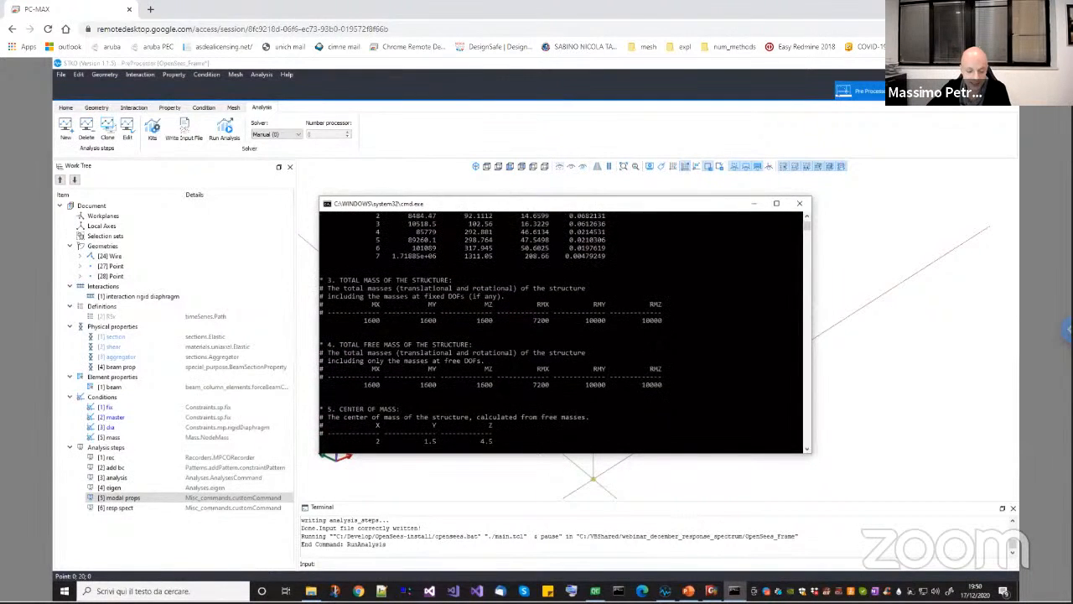
# Open ModalReport.txt from the OpenSees_Frame folder in Notepad++ and skim its sections down to the modal participation masses
pyautogui.click(311, 591)
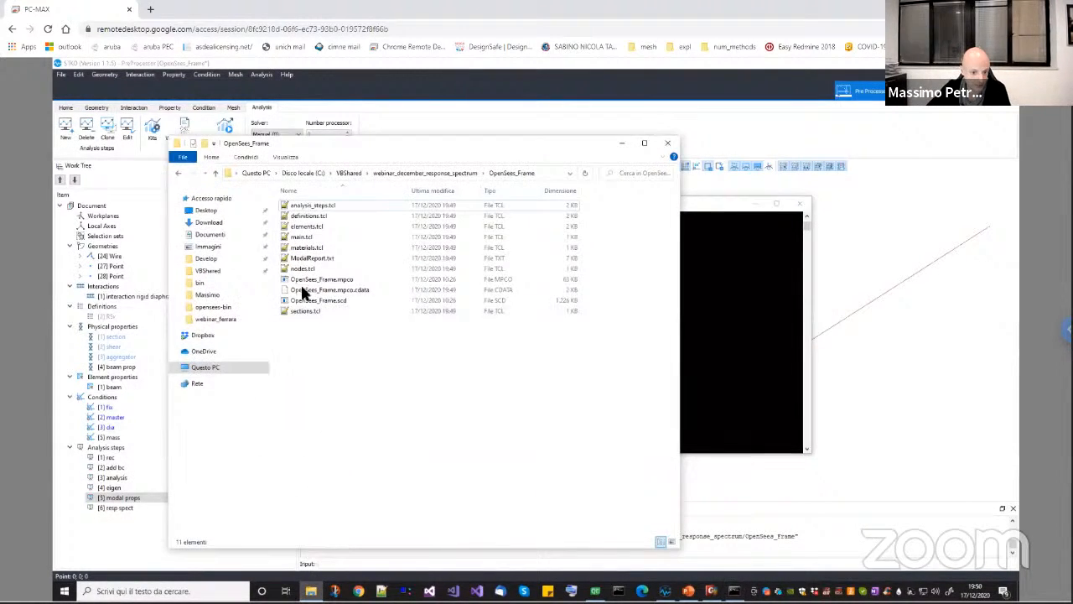
pyautogui.click(305, 258)
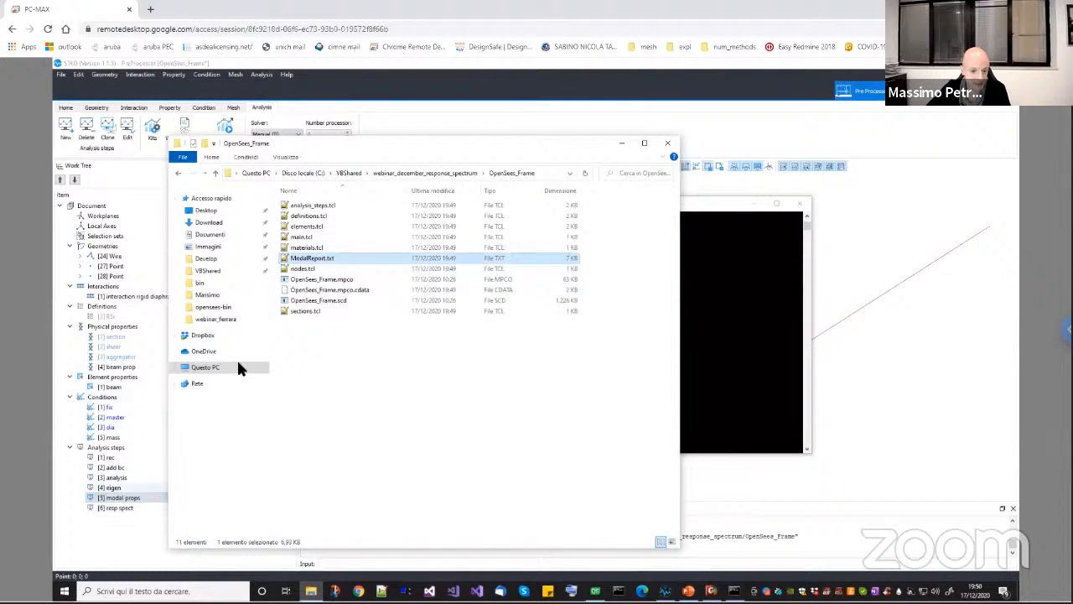
pyautogui.doubleClick(307, 261)
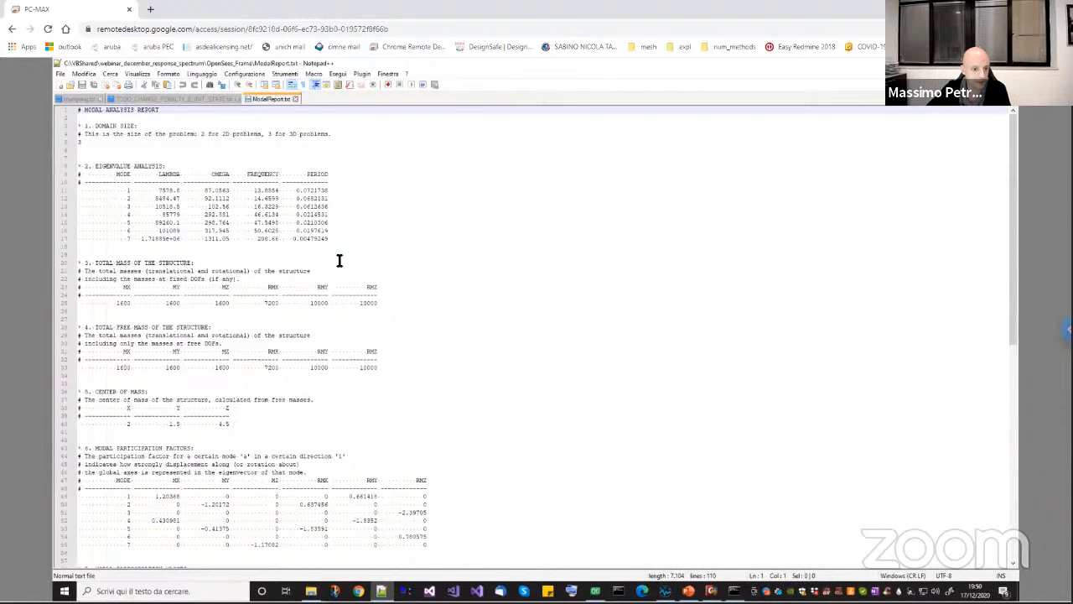
pyautogui.scroll(-6, 180, 343)
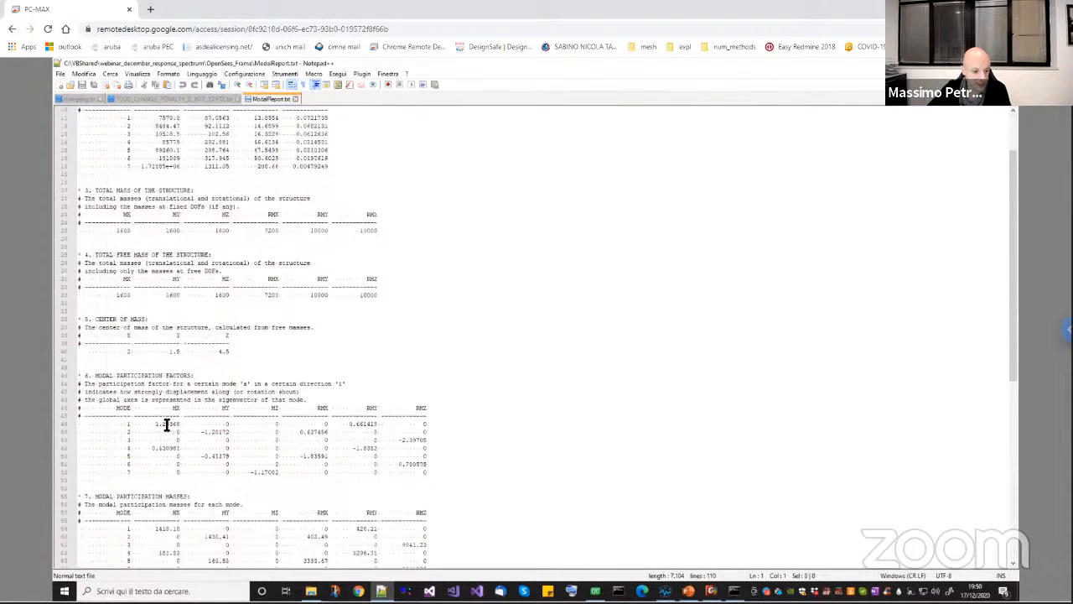
pyautogui.scroll(6, 130, 402)
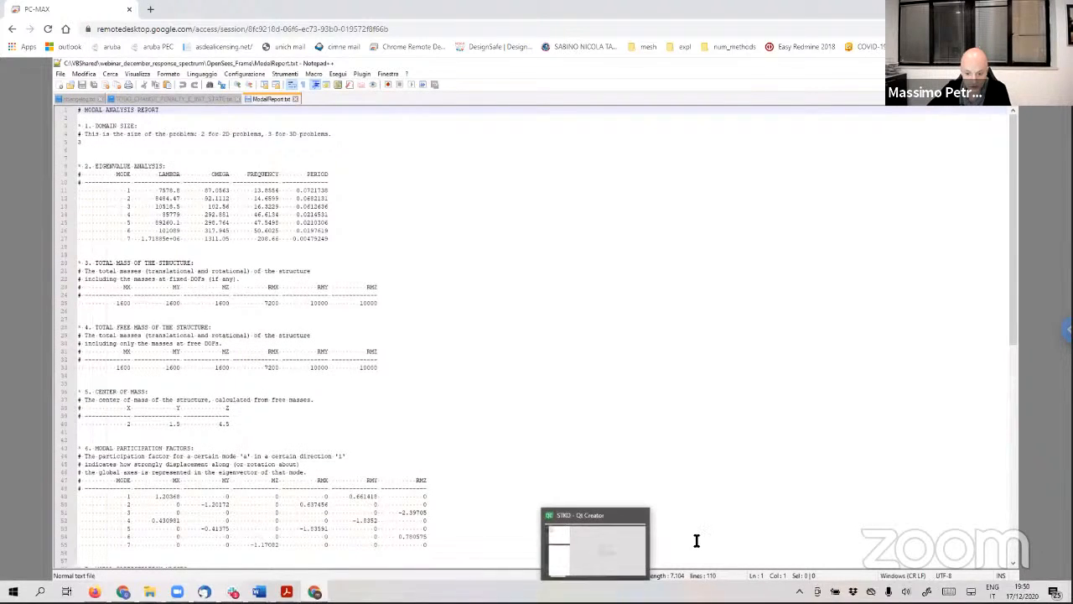
# Show the Modal Properties Report File slide in PowerPoint, and return to ModalReport.txt in Notepad++
pyautogui.click(688, 591)
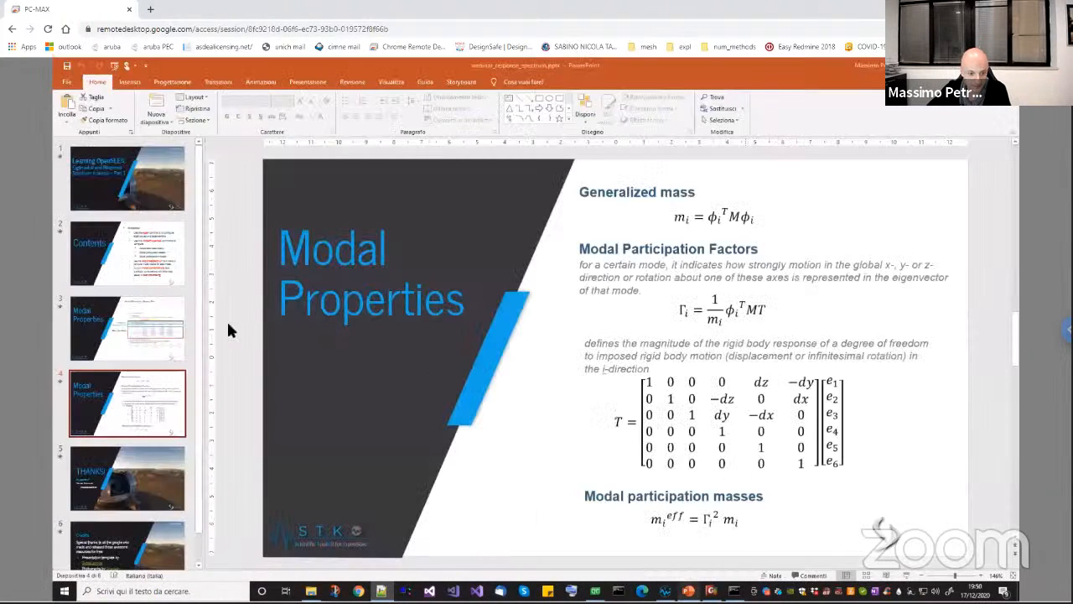
pyautogui.click(161, 306)
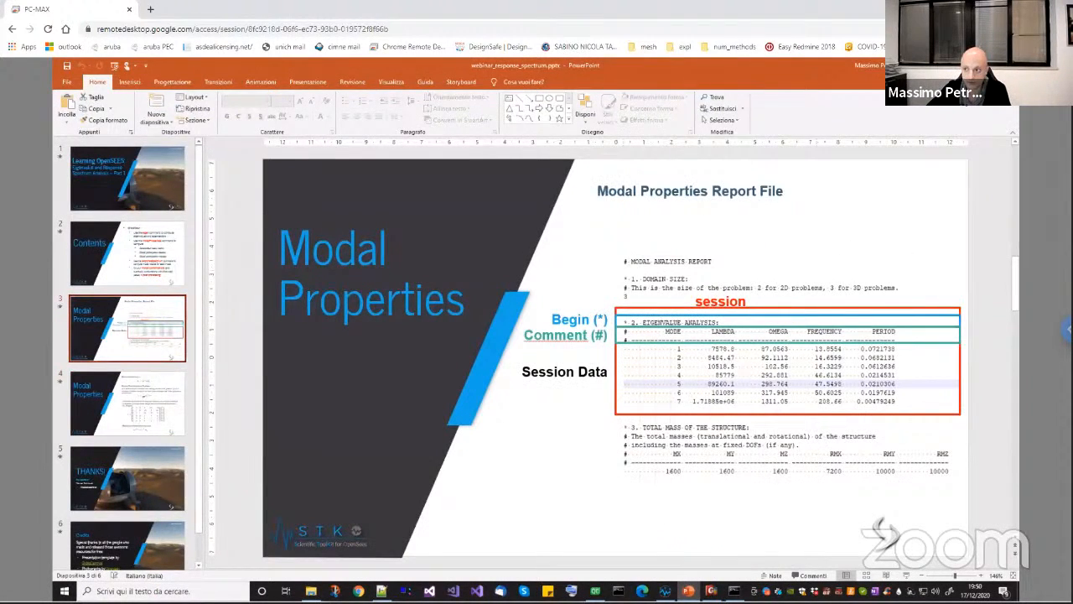
pyautogui.hotkey('alt', 'Tab')
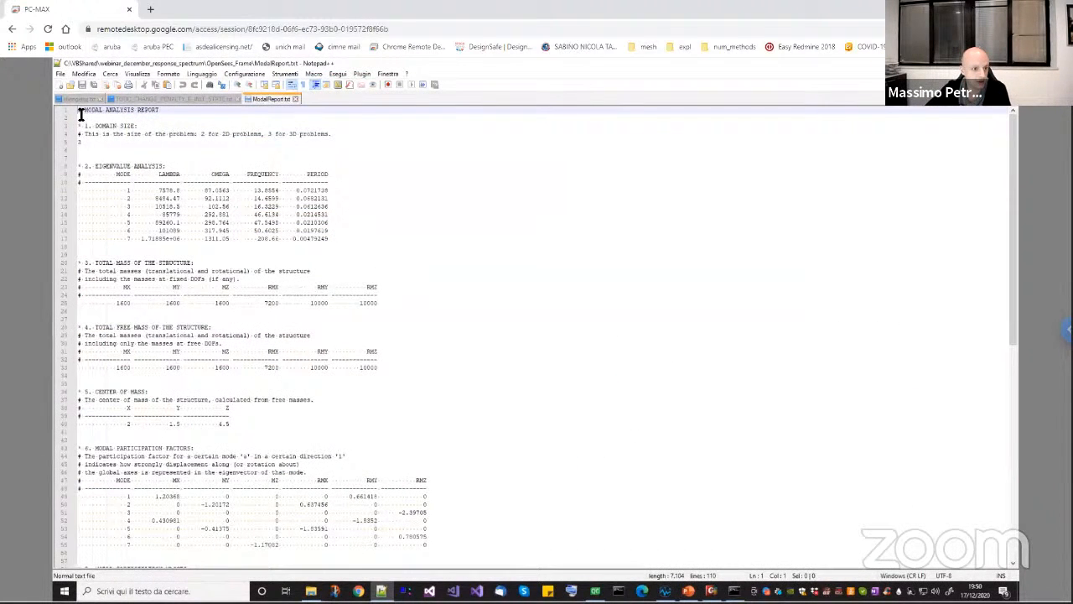
# Examine the report's title, its # comment marker, and the * marker and title that begin the DOMAIN SIZE section
pyautogui.moveTo(161, 110); pyautogui.dragTo(81, 110)
pyautogui.click(82, 110)
pyautogui.click(78, 134)
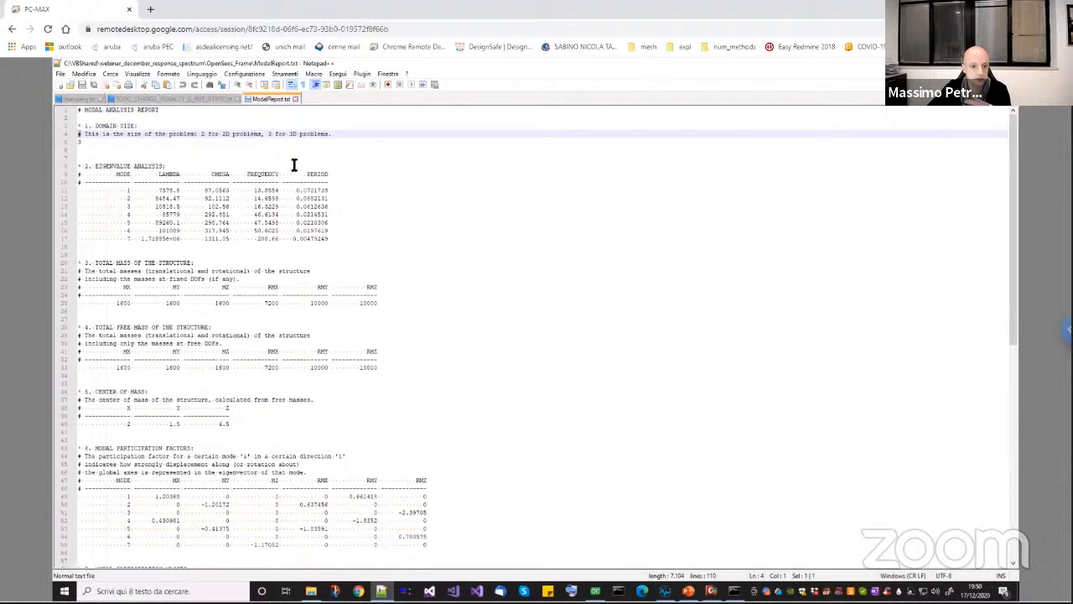
pyautogui.click(81, 127)
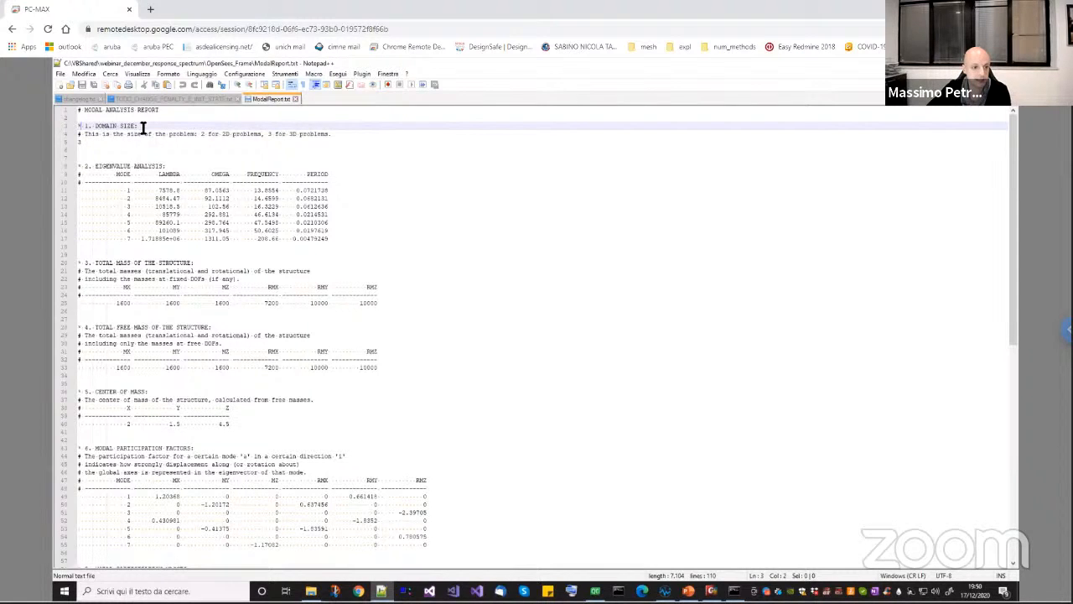
pyautogui.moveTo(141, 126); pyautogui.dragTo(84, 127)
pyautogui.click(87, 126)
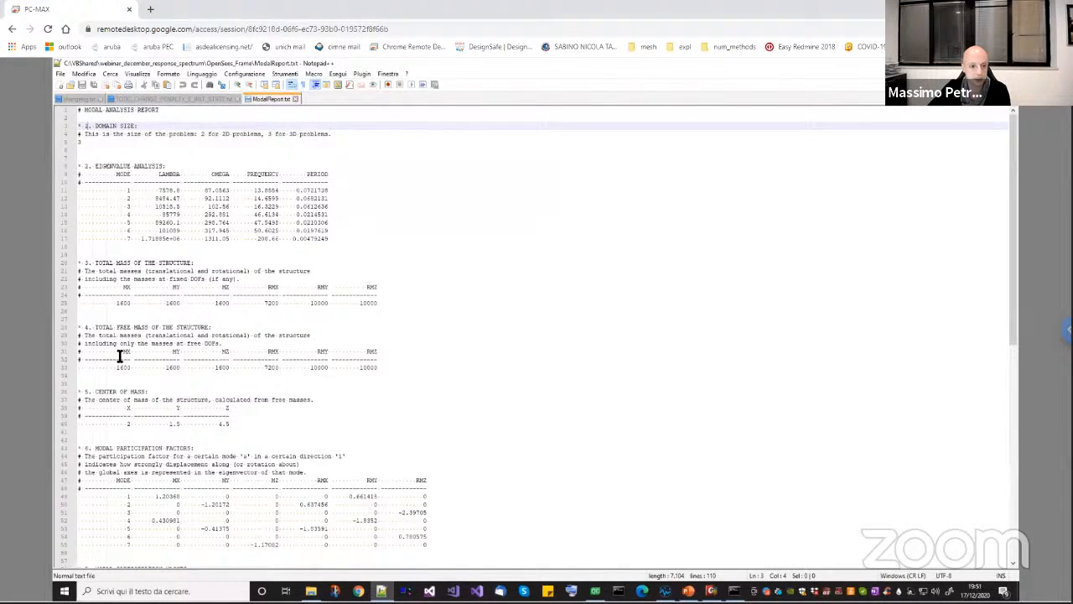
# Examine the numbered EIGENVALUE ANALYSIS and DOMAIN SIZE headings and the domain size value in ModalReport.txt
pyautogui.moveTo(84, 166); pyautogui.dragTo(92, 166)
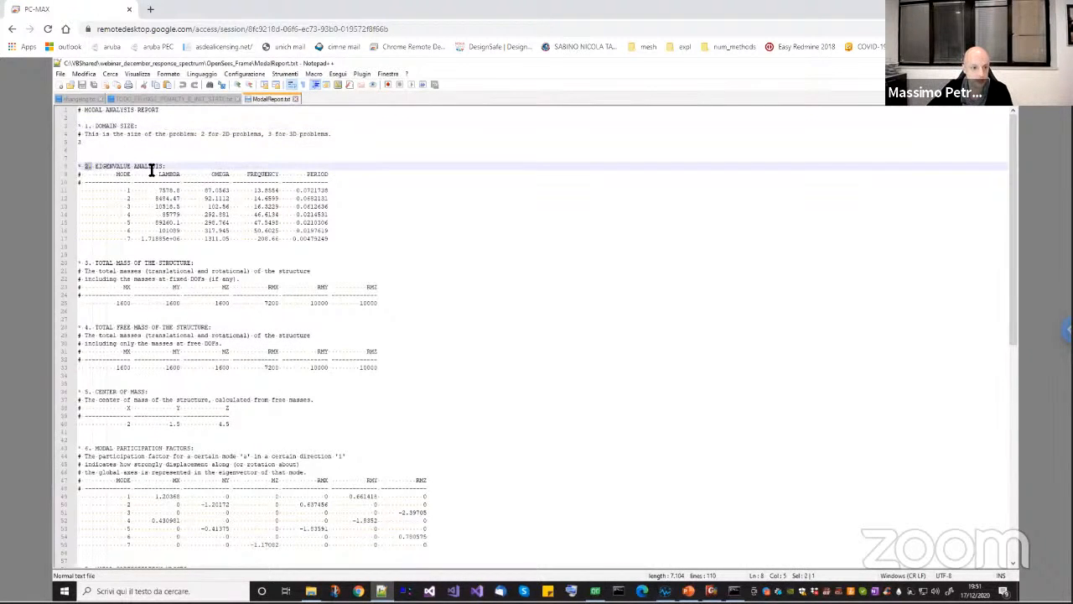
pyautogui.doubleClick(106, 125)
pyautogui.click(73, 142)
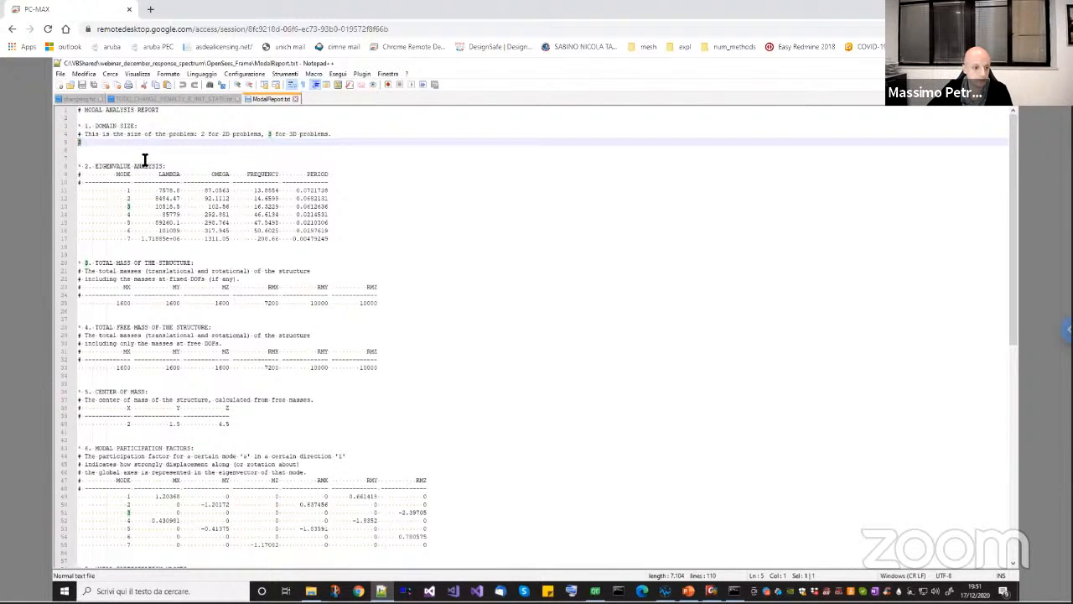
# Examine the TOTAL MASS OF THE STRUCTURE section's translational masses MX, MY, MZ and rotational masses RMX, RMY, RMZ
pyautogui.scroll(-1, 144, 211)
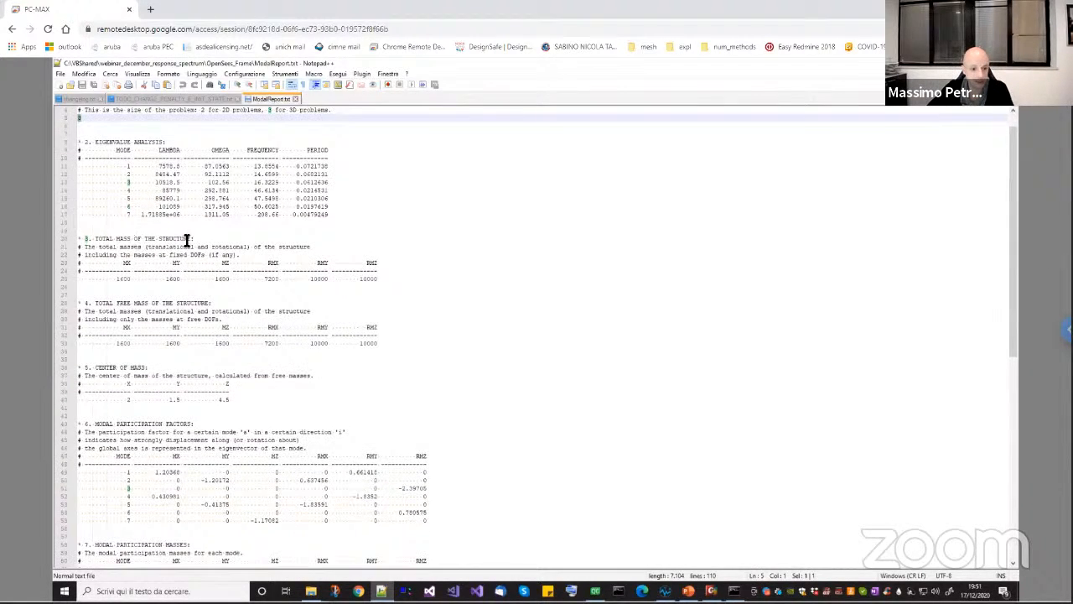
pyautogui.doubleClick(123, 279)
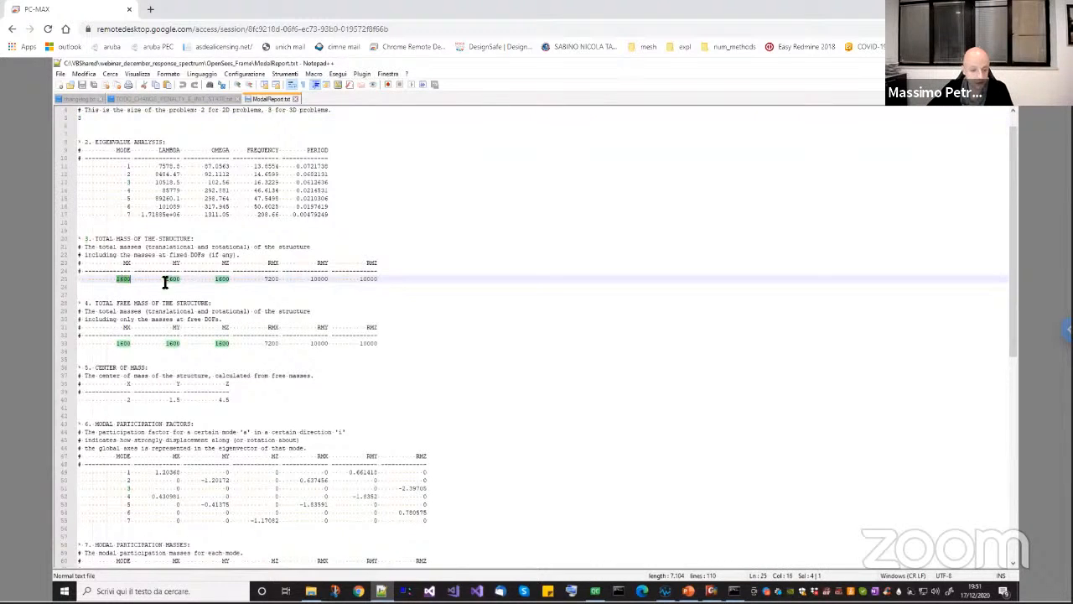
pyautogui.click(190, 282)
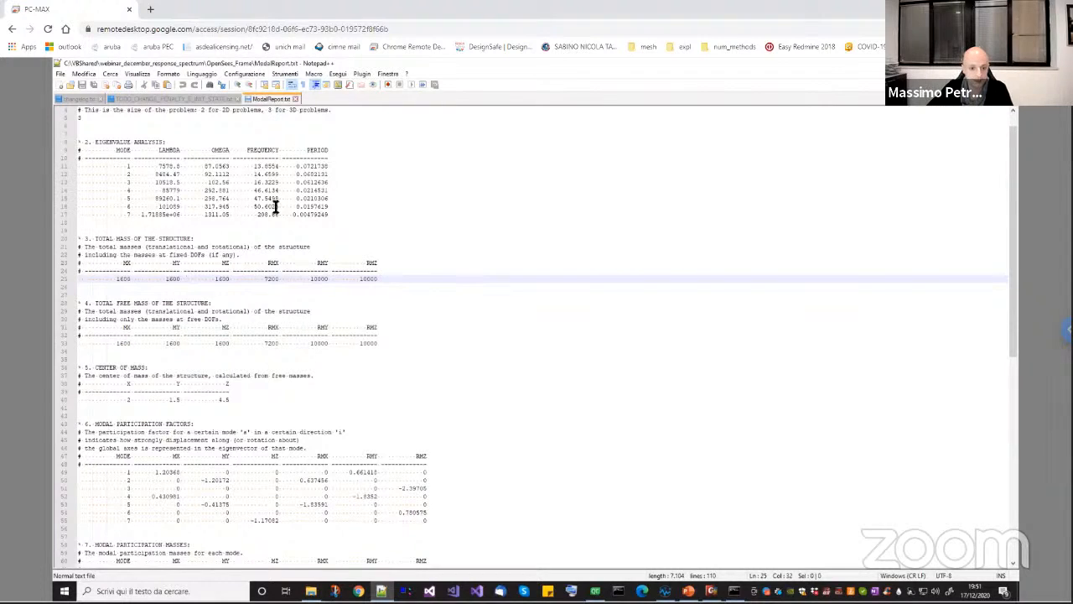
pyautogui.click(131, 287)
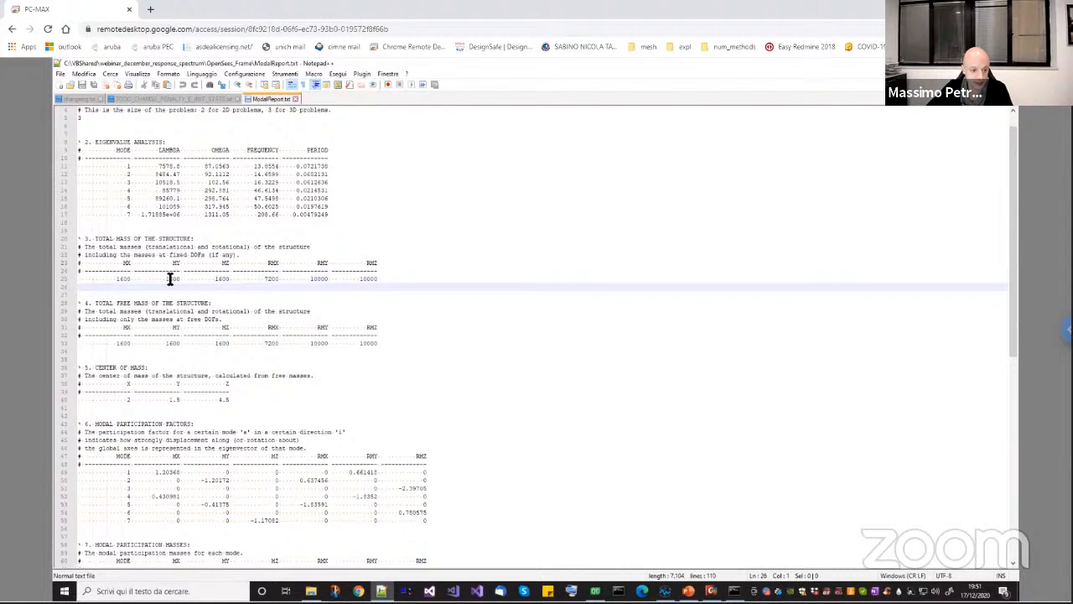
pyautogui.doubleClick(124, 279)
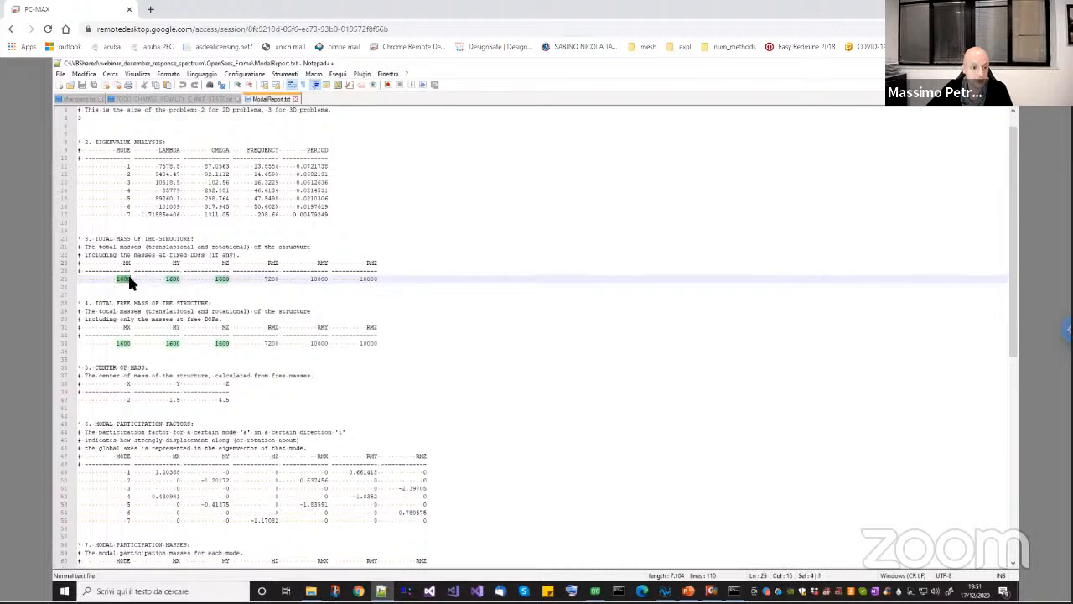
pyautogui.doubleClick(270, 279)
pyautogui.doubleClick(319, 279)
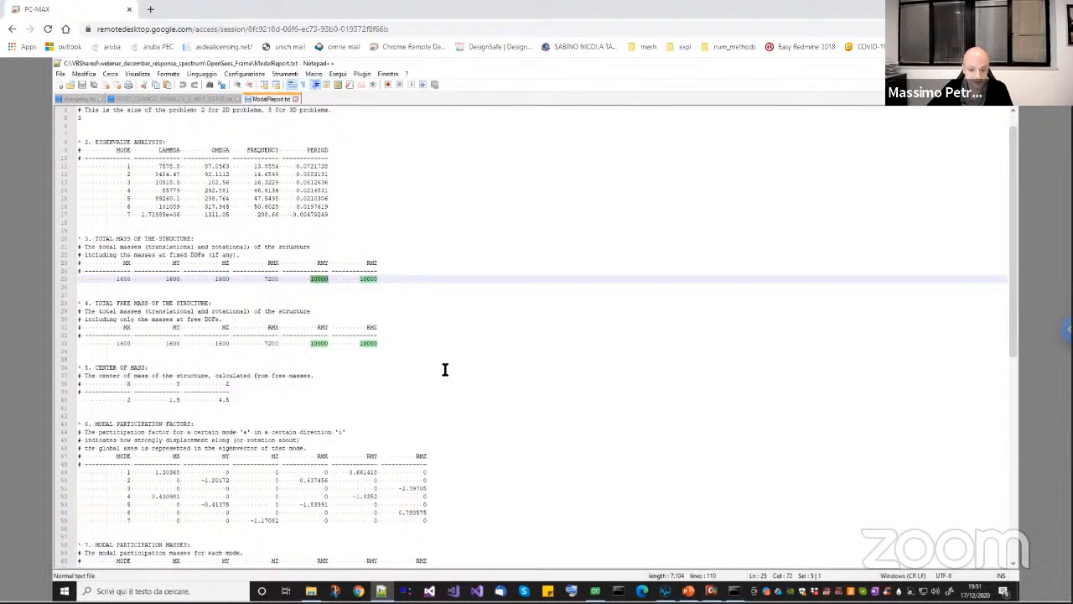
pyautogui.click(285, 278)
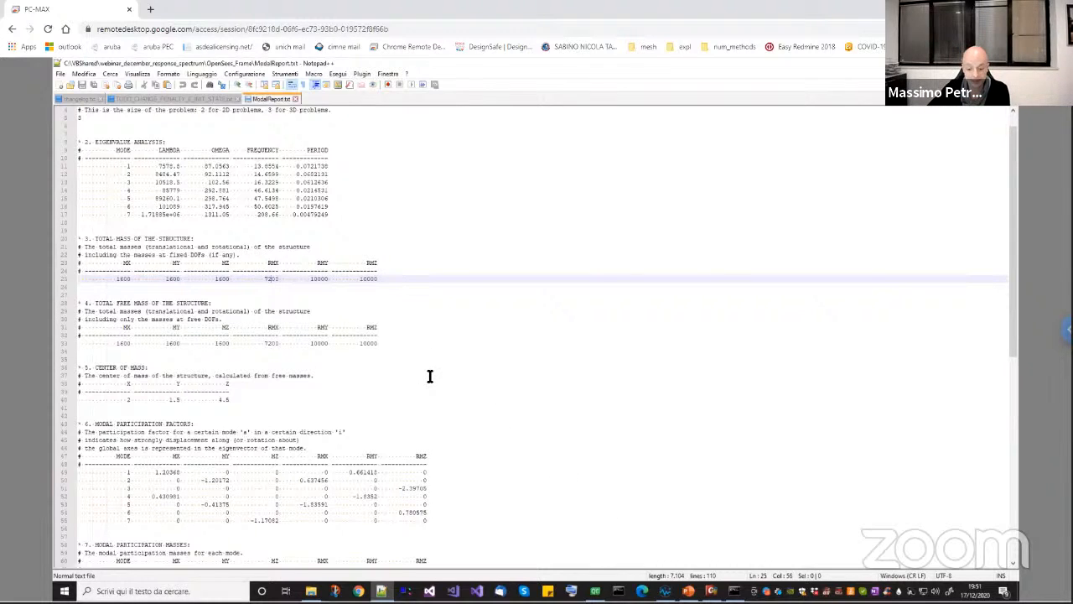
pyautogui.doubleClick(273, 278)
# Examine the MODAL PARTICIPATION FACTORS rows and the CENTER OF MASS section
pyautogui.moveTo(426, 512); pyautogui.dragTo(372, 464)
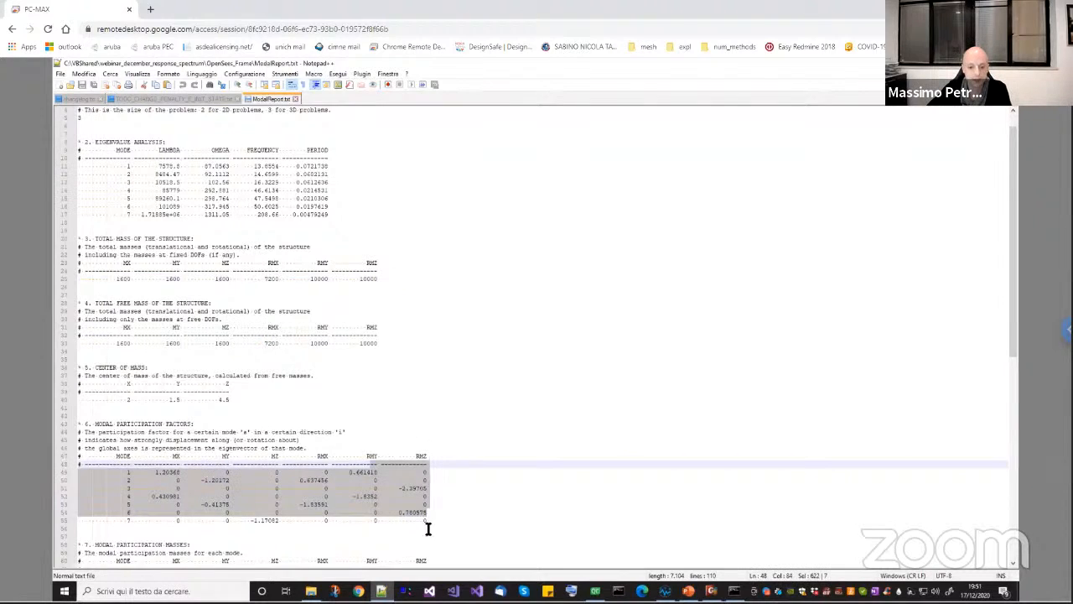
pyautogui.click(426, 457)
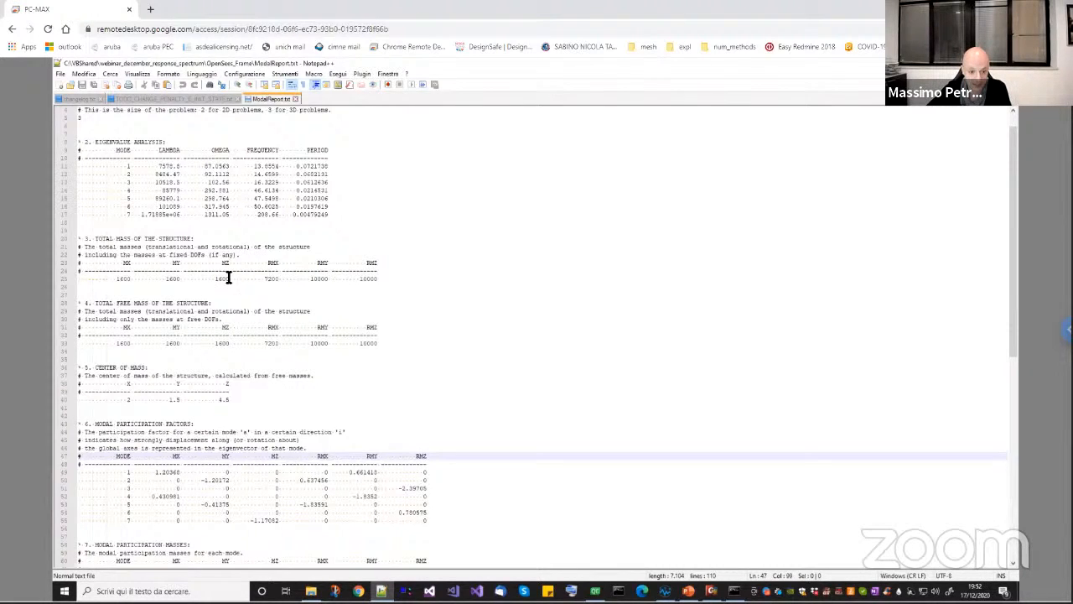
pyautogui.moveTo(228, 403); pyautogui.dragTo(87, 369)
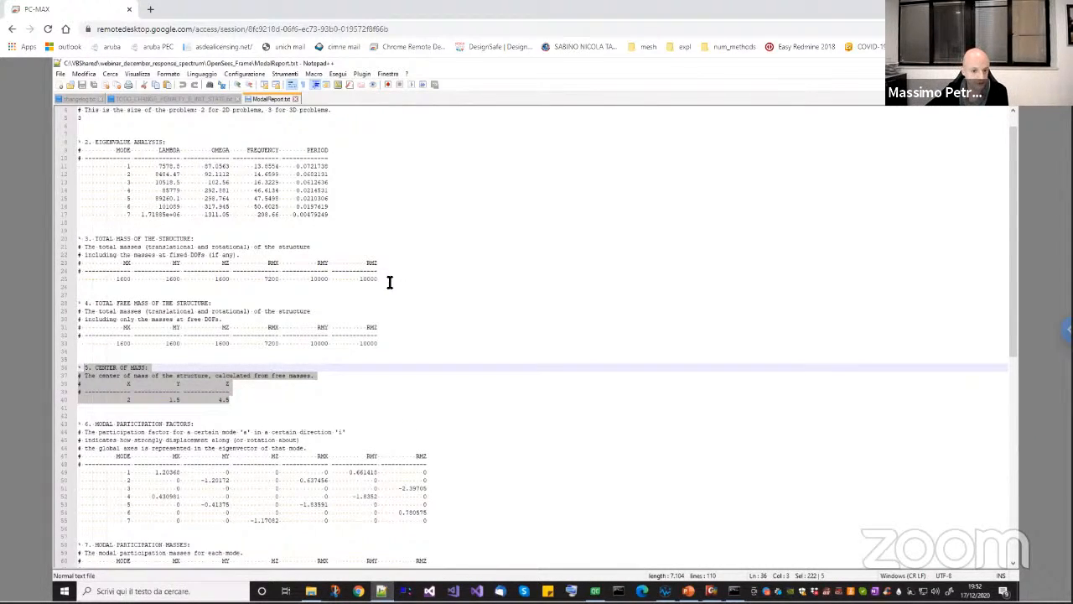
# Compare the TOTAL MASS OF THE STRUCTURE section with the TOTAL FREE MASS OF THE STRUCTURE section
pyautogui.moveTo(389, 282); pyautogui.dragTo(85, 240)
pyautogui.click(147, 260)
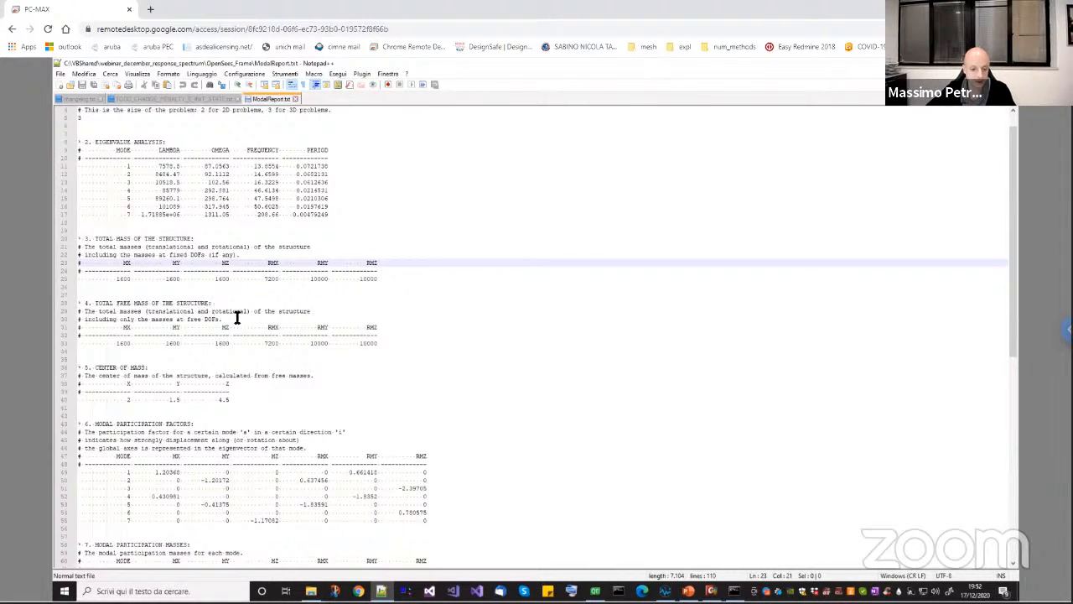
pyautogui.moveTo(379, 344); pyautogui.dragTo(77, 236)
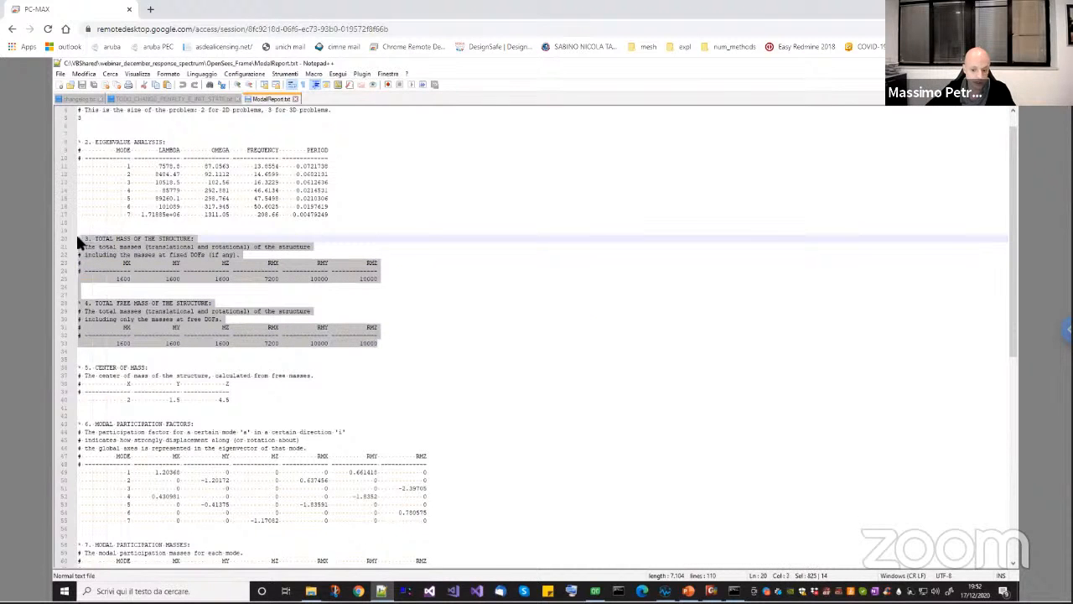
# Check the frame model in STKO, return to ModalReport.txt in Notepad++, and examine the TOTAL FREE MASS and CENTER OF MASS sections
pyautogui.click(665, 590)
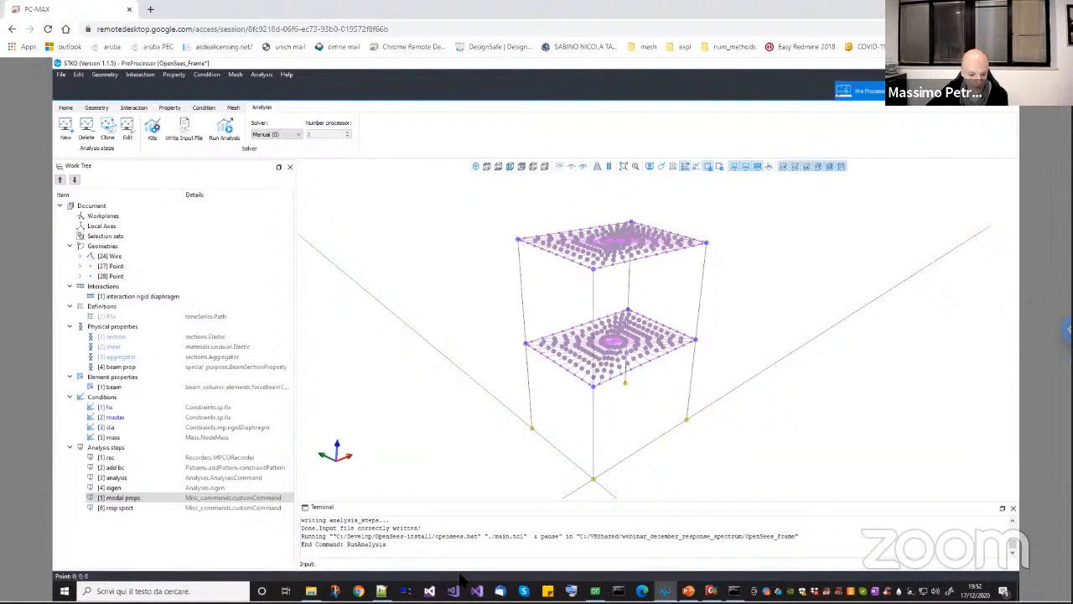
pyautogui.click(382, 590)
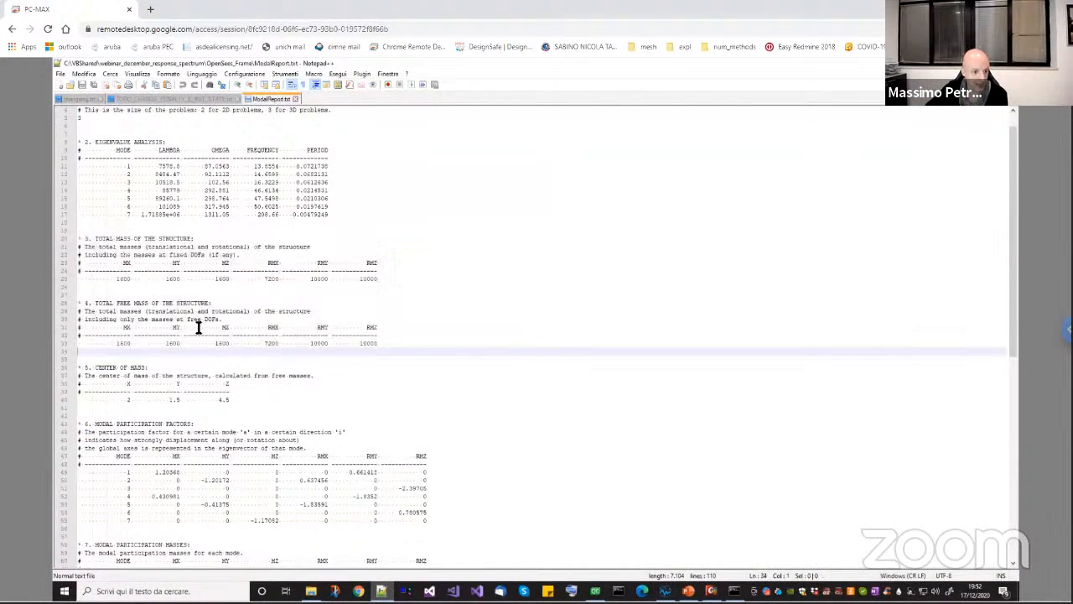
pyautogui.moveTo(379, 346); pyautogui.dragTo(83, 294)
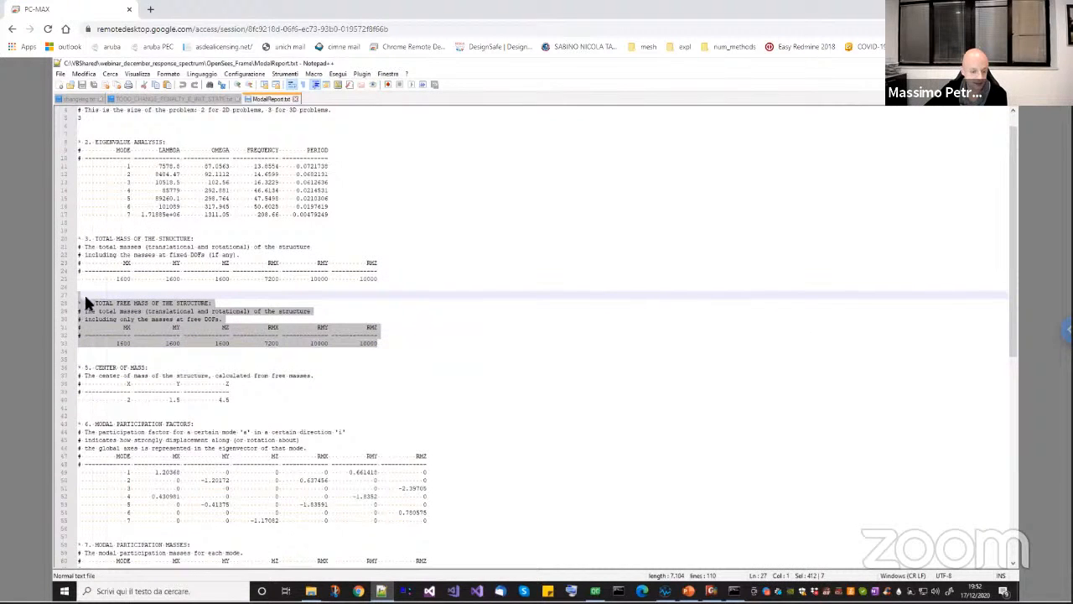
pyautogui.moveTo(244, 397); pyautogui.dragTo(79, 370)
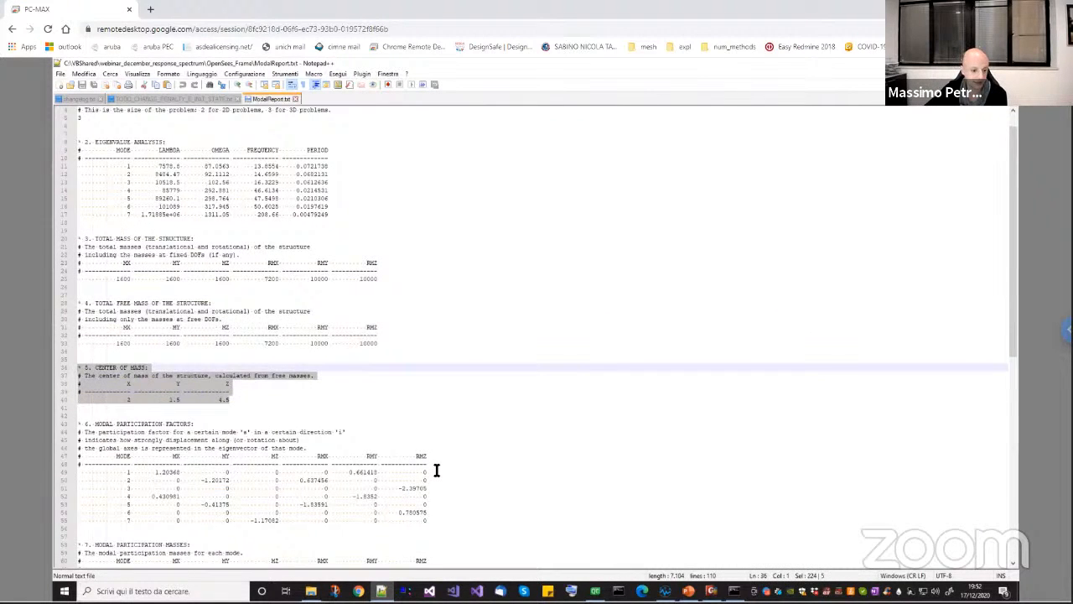
# Skim the modal participation tables down to the mass ratios and return to the total mass sections
pyautogui.scroll(-12, 436, 471)
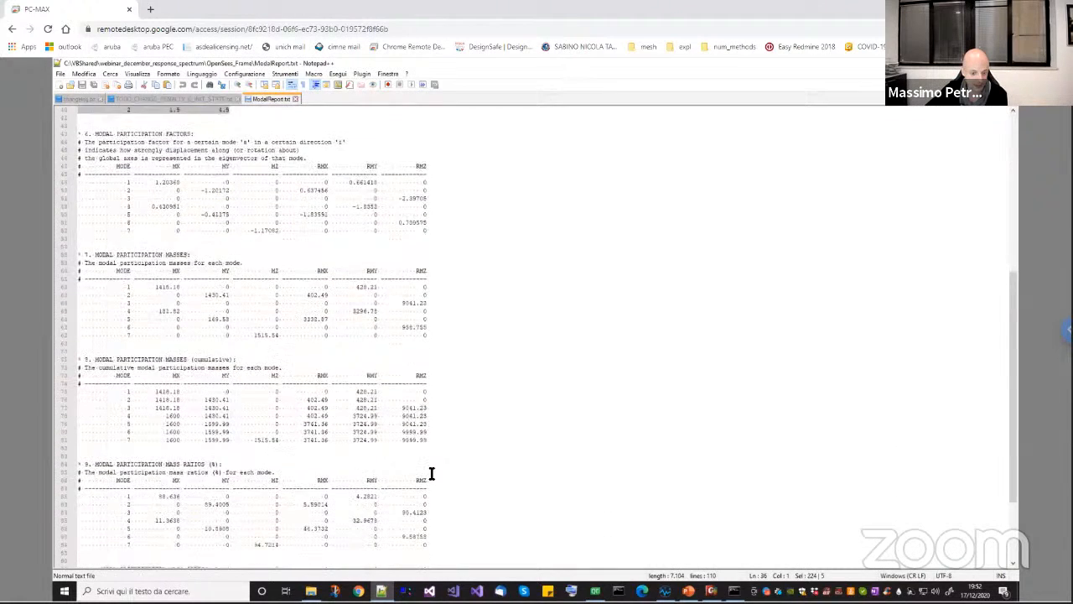
pyautogui.scroll(-2, 430, 475)
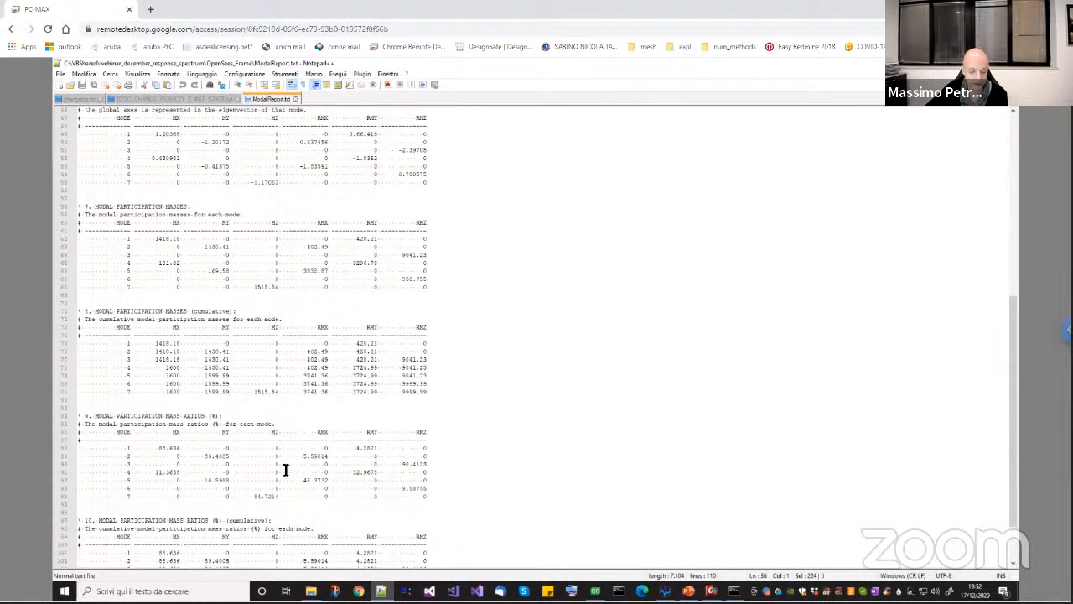
pyautogui.scroll(1, 233, 365)
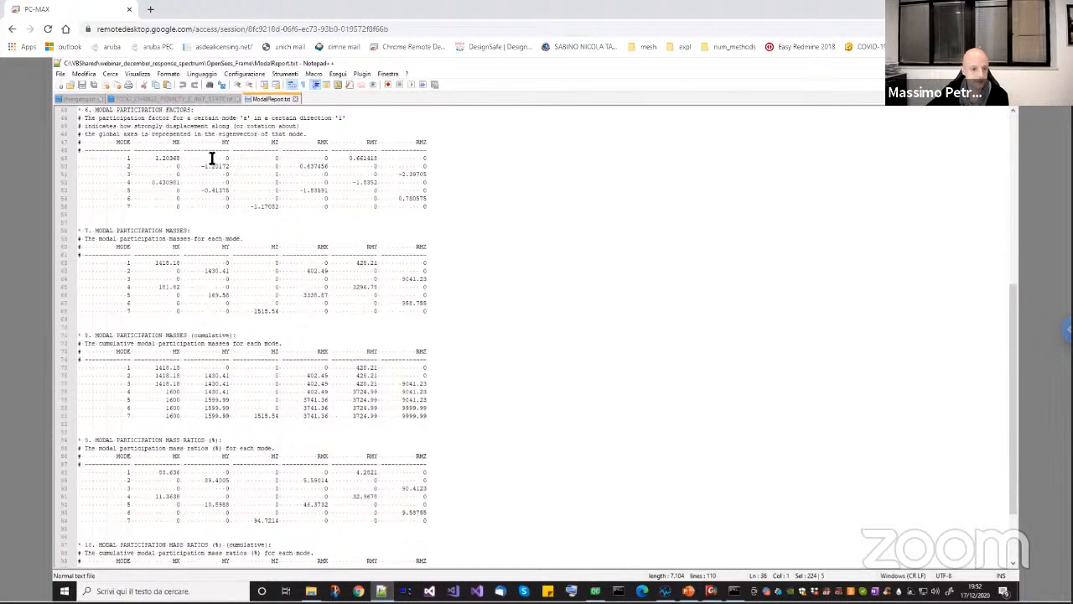
pyautogui.scroll(6, 235, 249)
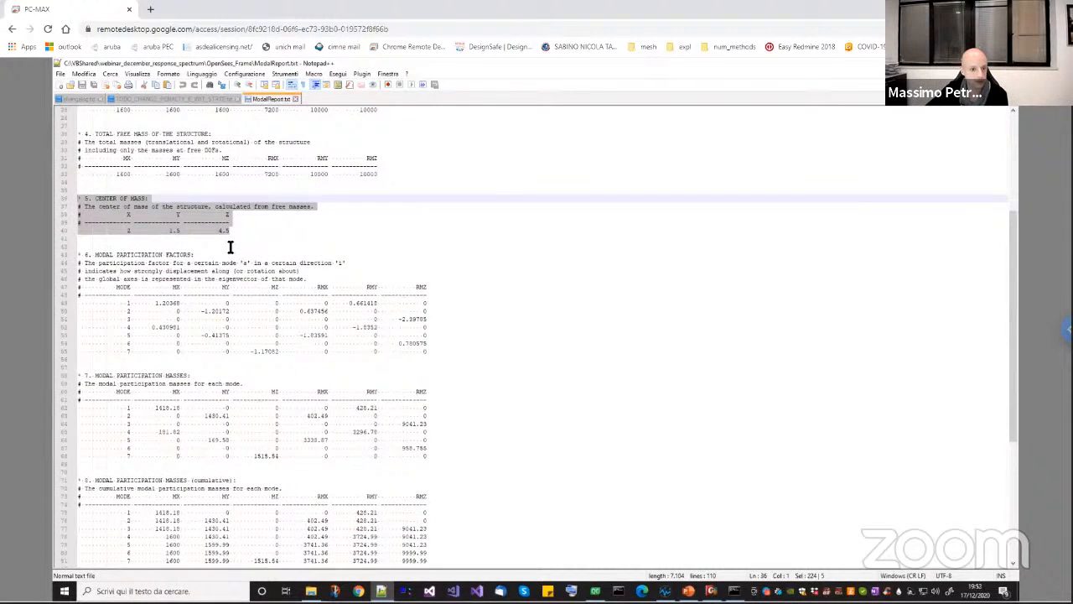
pyautogui.scroll(2, 180, 151)
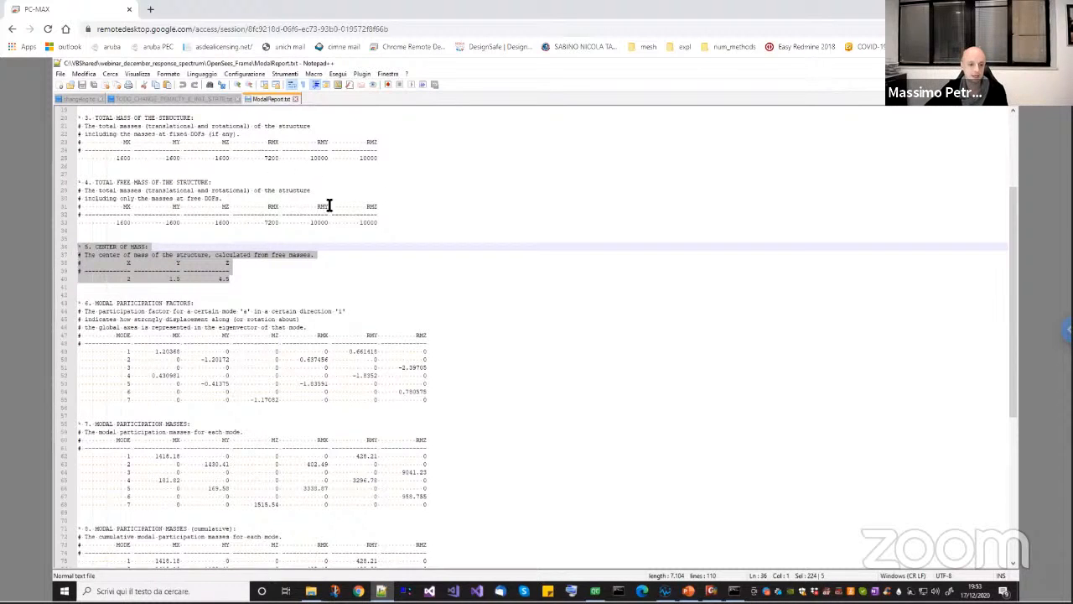
pyautogui.scroll(-4, 289, 469)
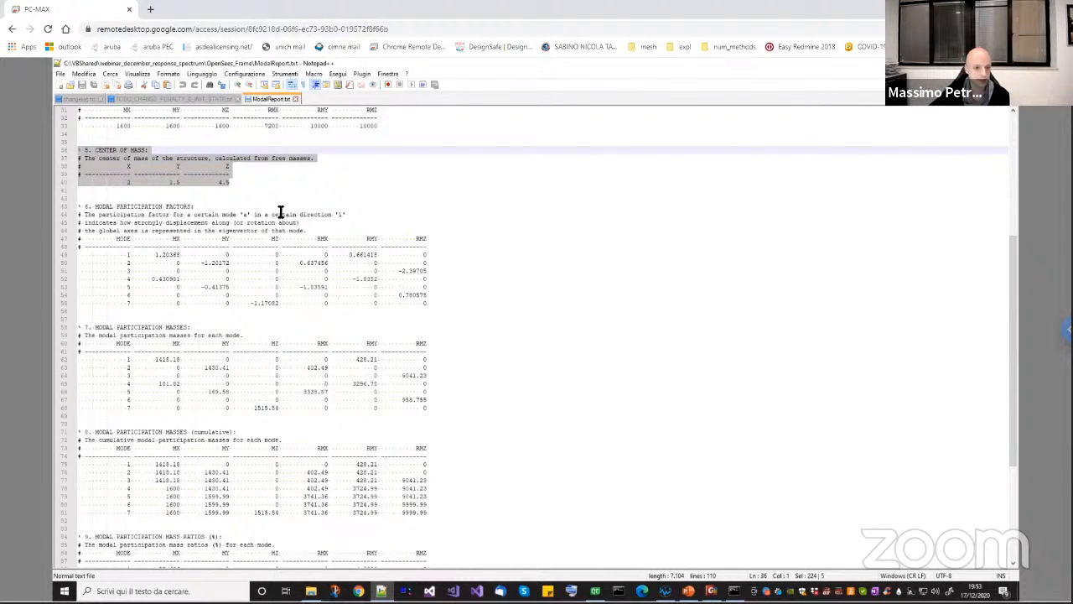
pyautogui.scroll(2, 252, 203)
pyautogui.scroll(2, 188, 149)
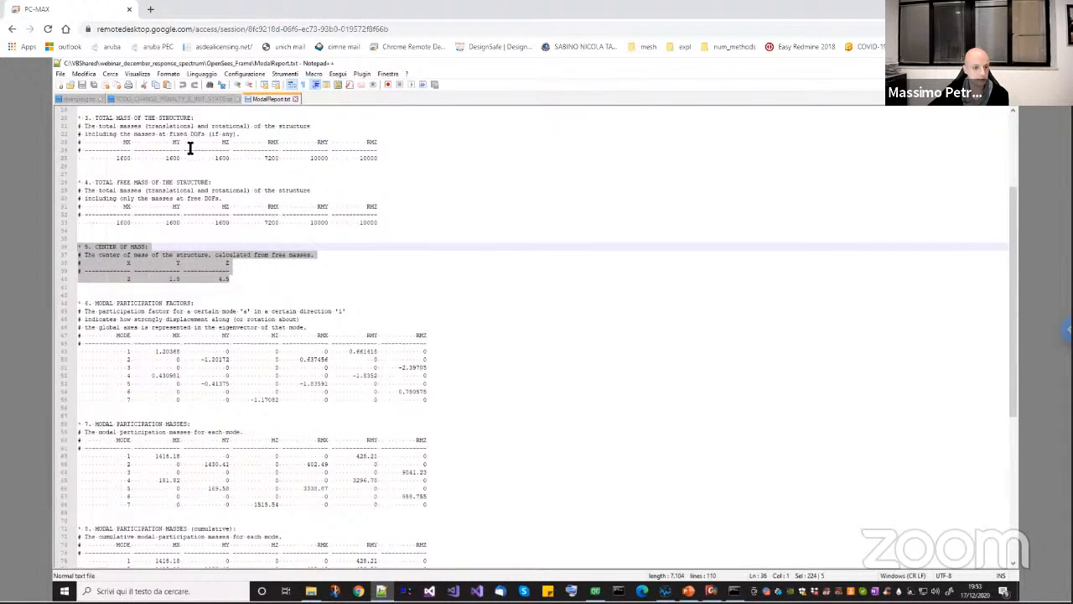
# Examine the CENTER OF MASS section and the per-mode rows of the MODAL PARTICIPATION FACTORS table
pyautogui.click(195, 213)
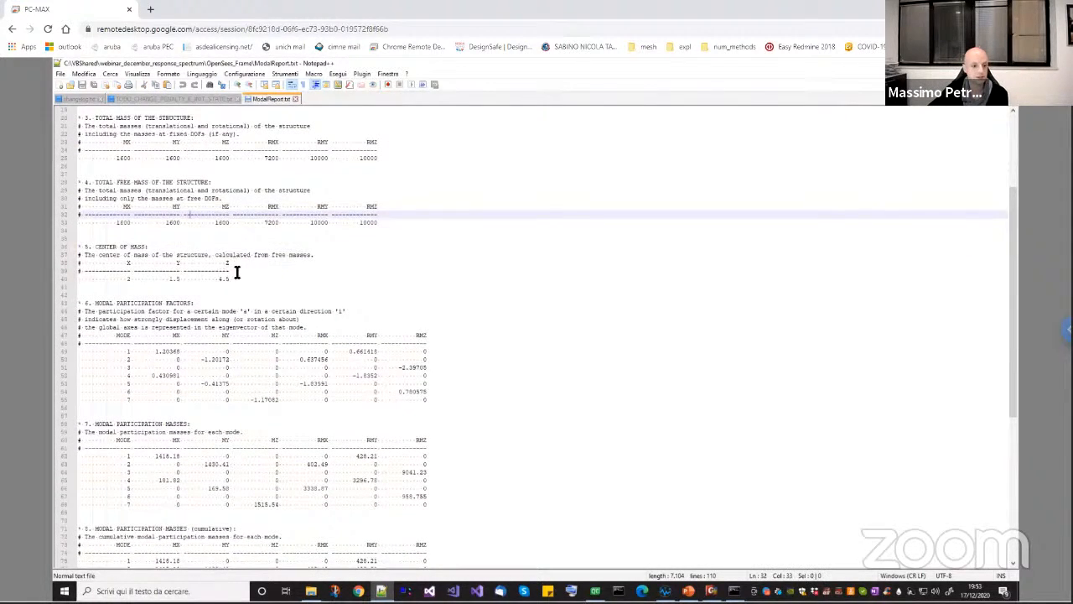
pyautogui.moveTo(234, 270); pyautogui.dragTo(89, 246)
pyautogui.scroll(-1, 184, 286)
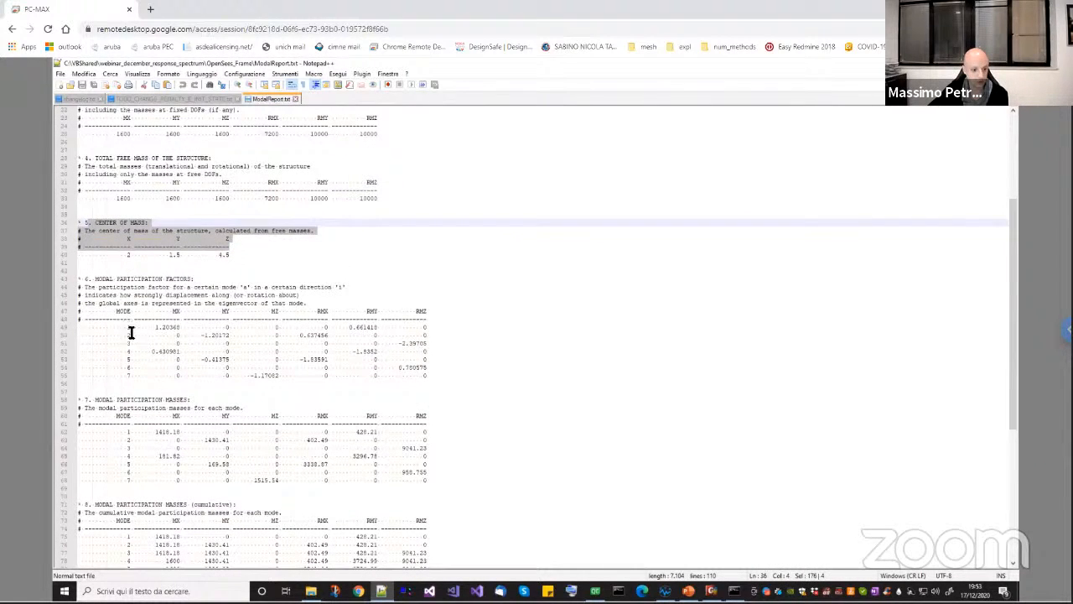
pyautogui.moveTo(131, 333); pyautogui.dragTo(132, 380)
pyautogui.click(223, 327)
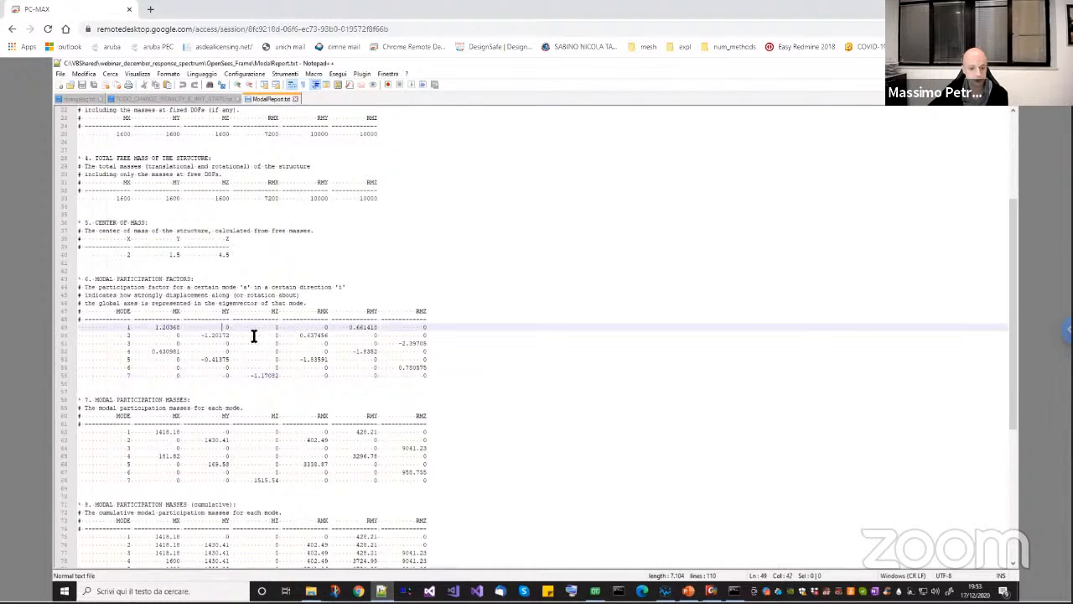
# Examine the MODAL PARTICIPATION MASSES table, its cumulative version, and the plain and cumulative mass ratio sections
pyautogui.scroll(-2, 419, 344)
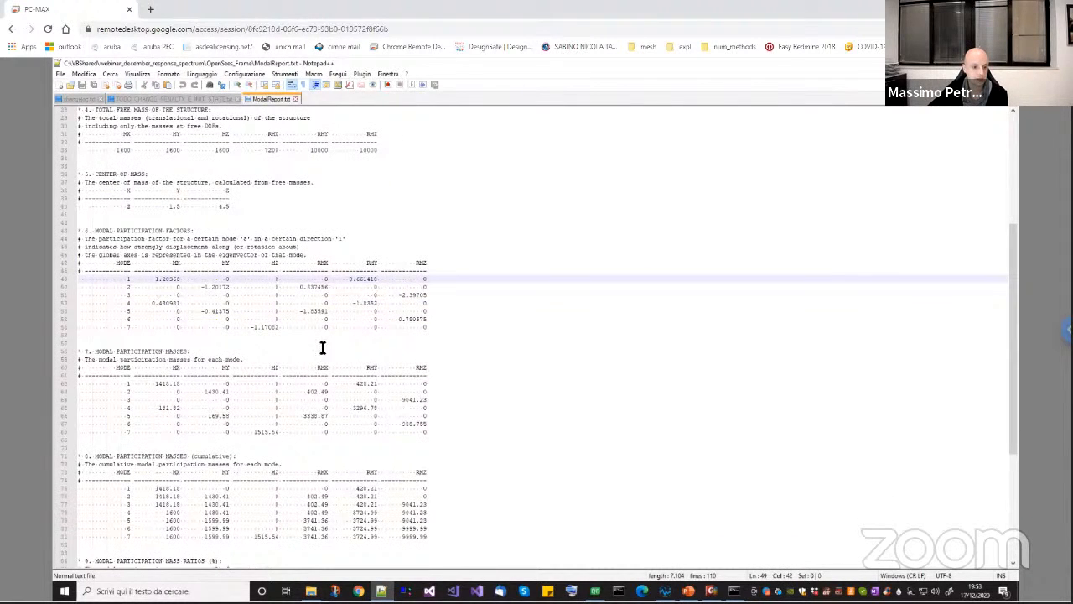
pyautogui.scroll(-1, 143, 365)
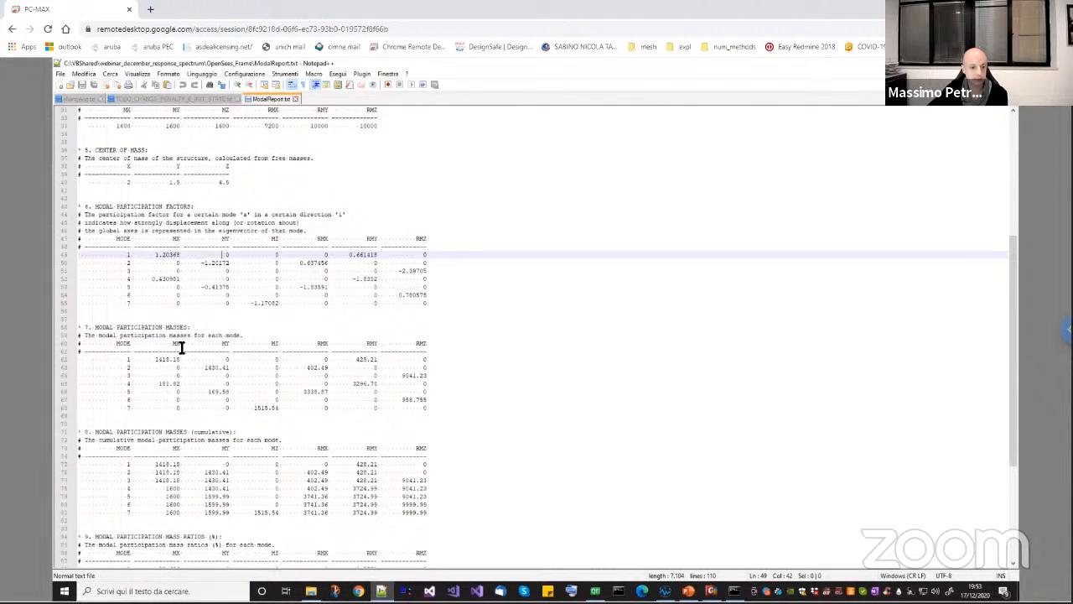
pyautogui.scroll(-1, 251, 352)
pyautogui.moveTo(433, 378); pyautogui.dragTo(96, 329)
pyautogui.scroll(-2, 414, 448)
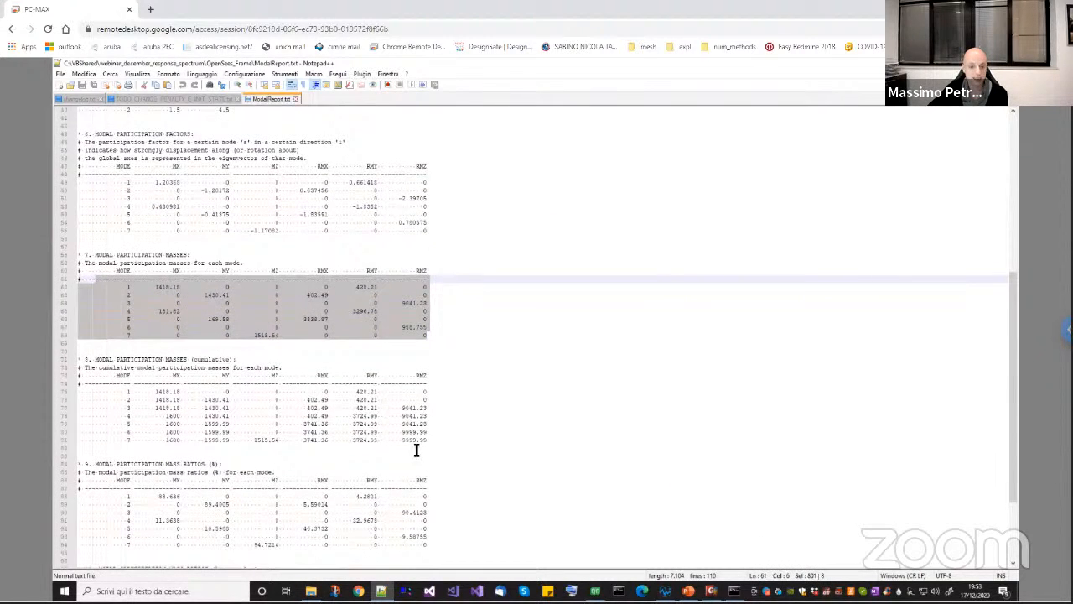
pyautogui.moveTo(435, 440); pyautogui.dragTo(99, 383)
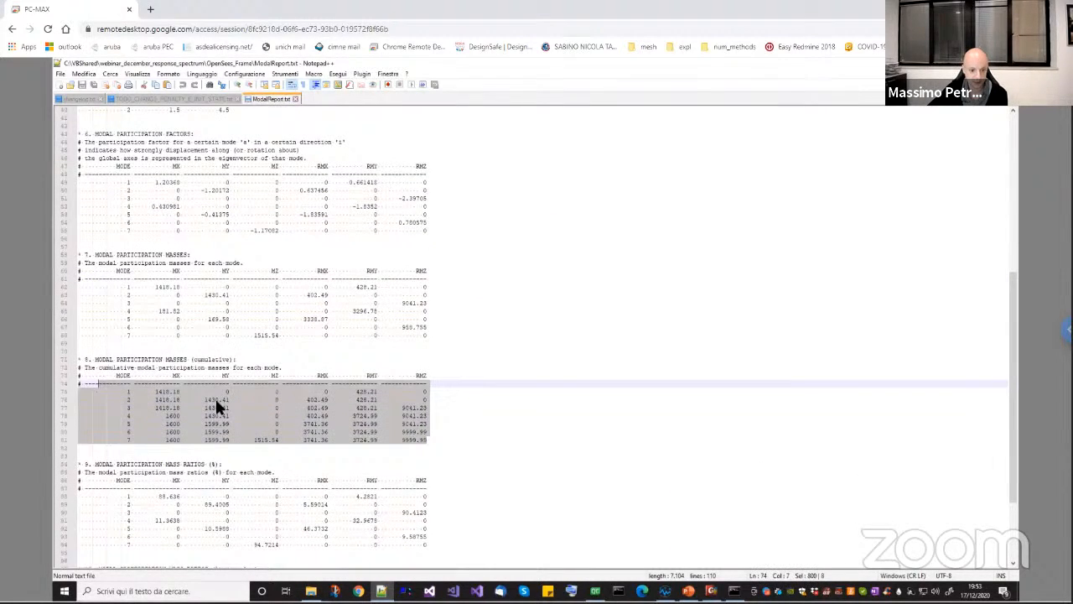
pyautogui.click(251, 369)
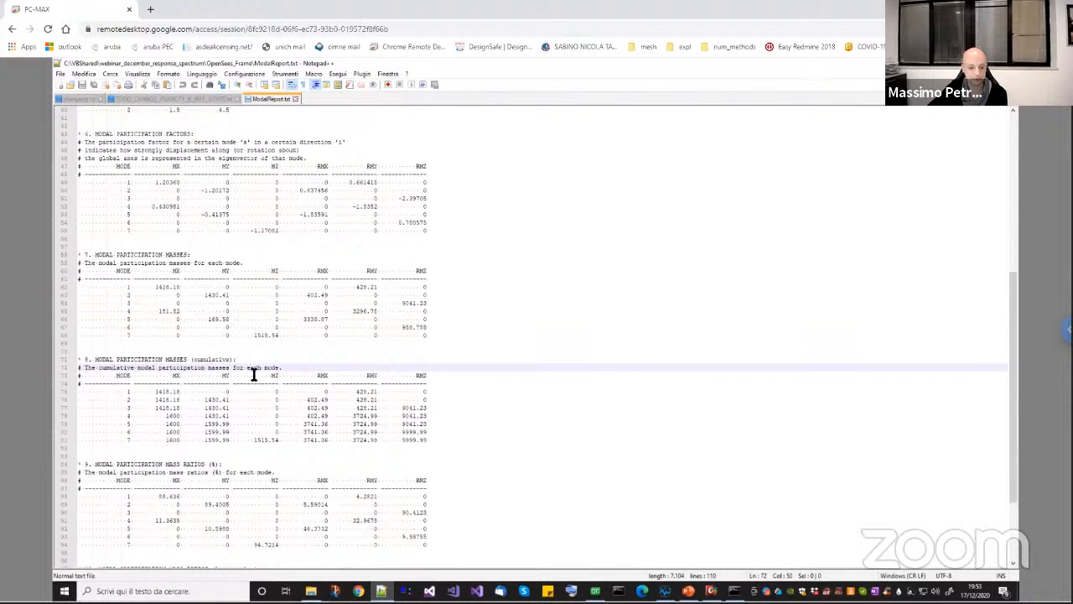
pyautogui.scroll(-2, 254, 374)
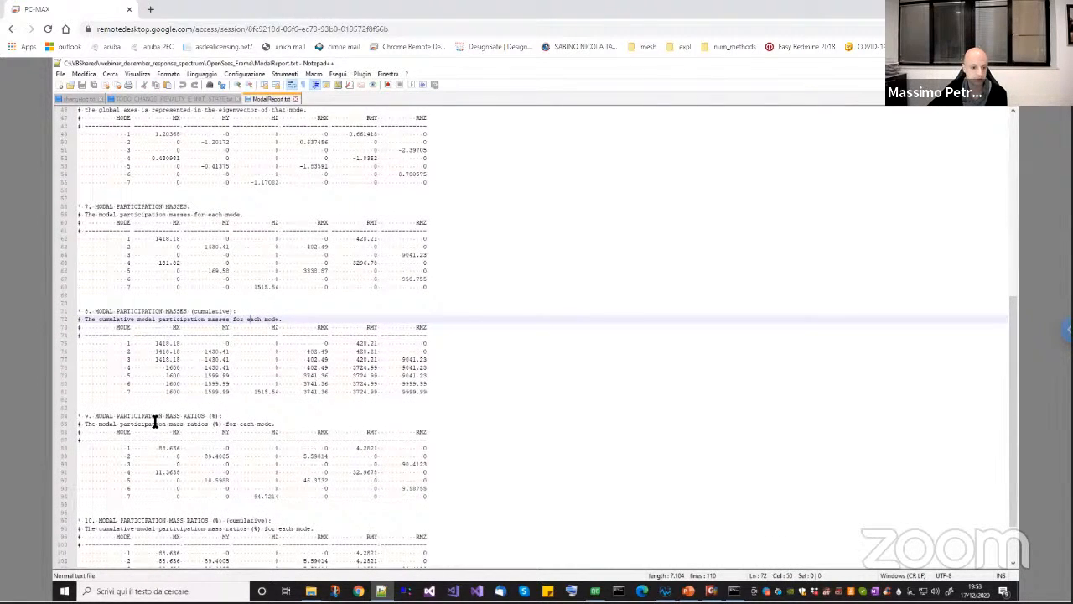
pyautogui.scroll(-1, 185, 440)
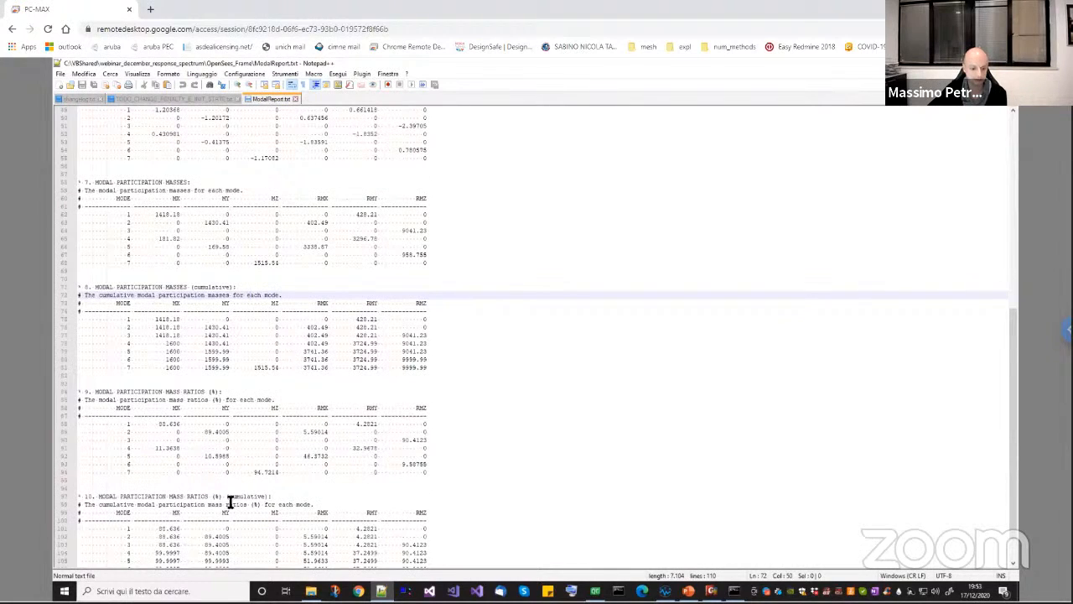
# Examine the third mode's RMZ participation mass in ModalReport.txt and the cumulative MODAL PARTICIPATION MASS RATIOS section
pyautogui.scroll(-1, 230, 503)
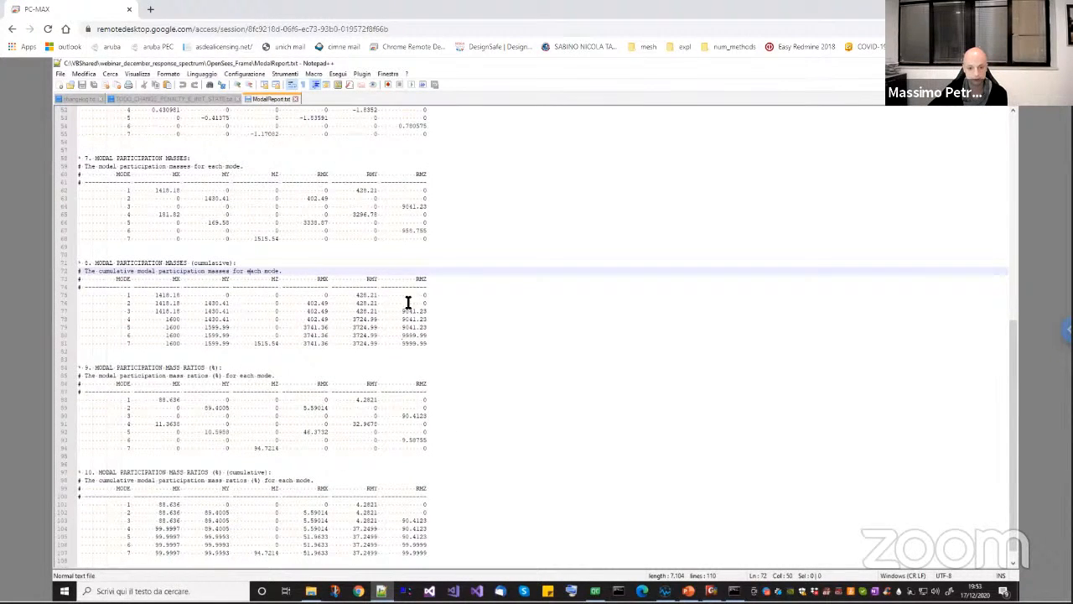
pyautogui.doubleClick(409, 206)
pyautogui.scroll(3, 401, 202)
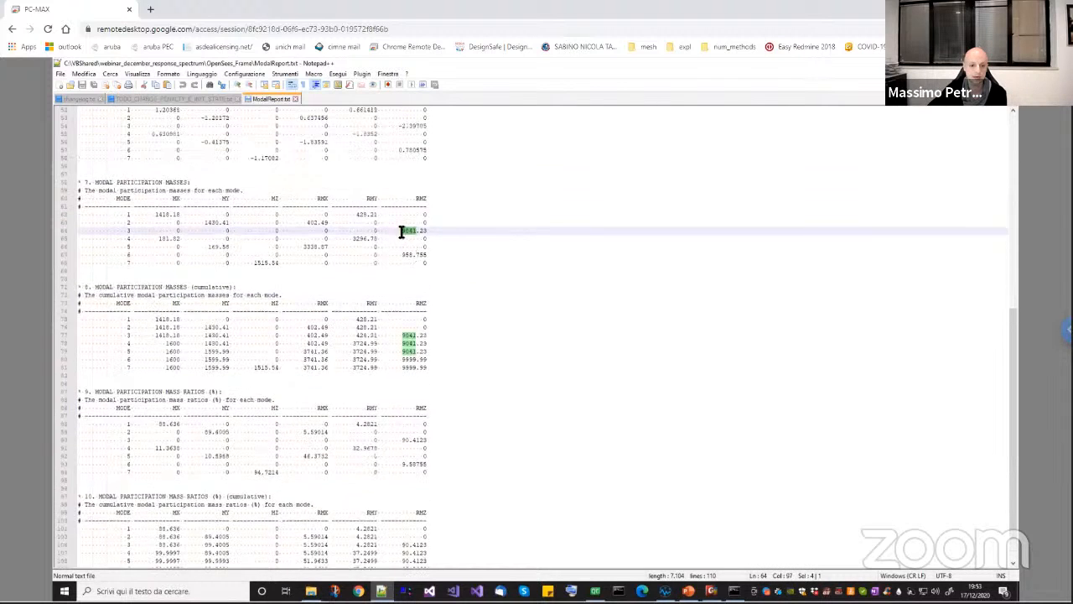
pyautogui.scroll(-4, 256, 257)
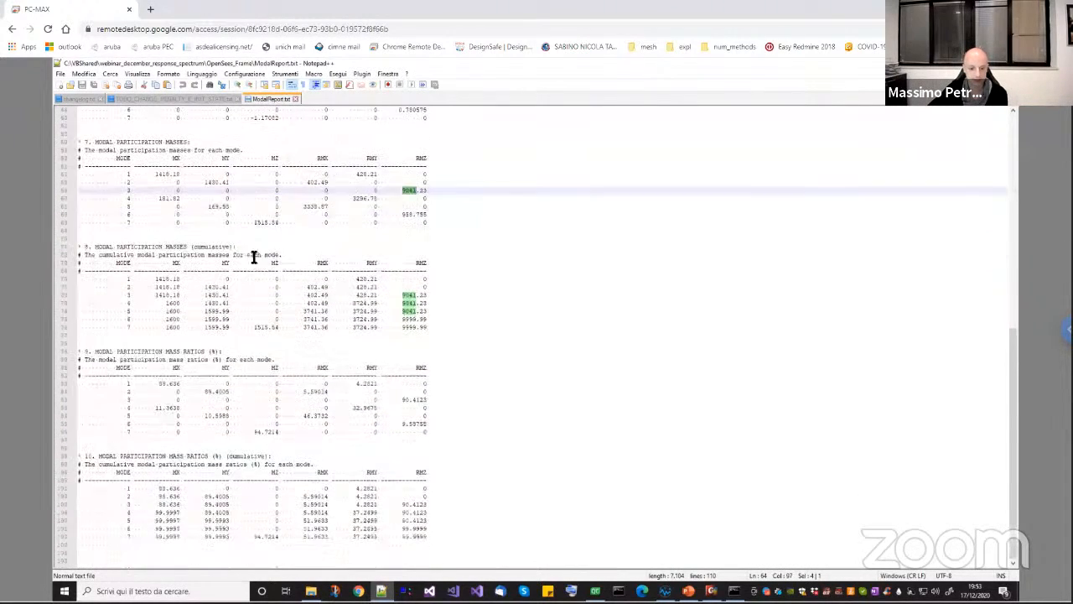
pyautogui.moveTo(429, 540); pyautogui.dragTo(86, 456)
pyautogui.click(273, 512)
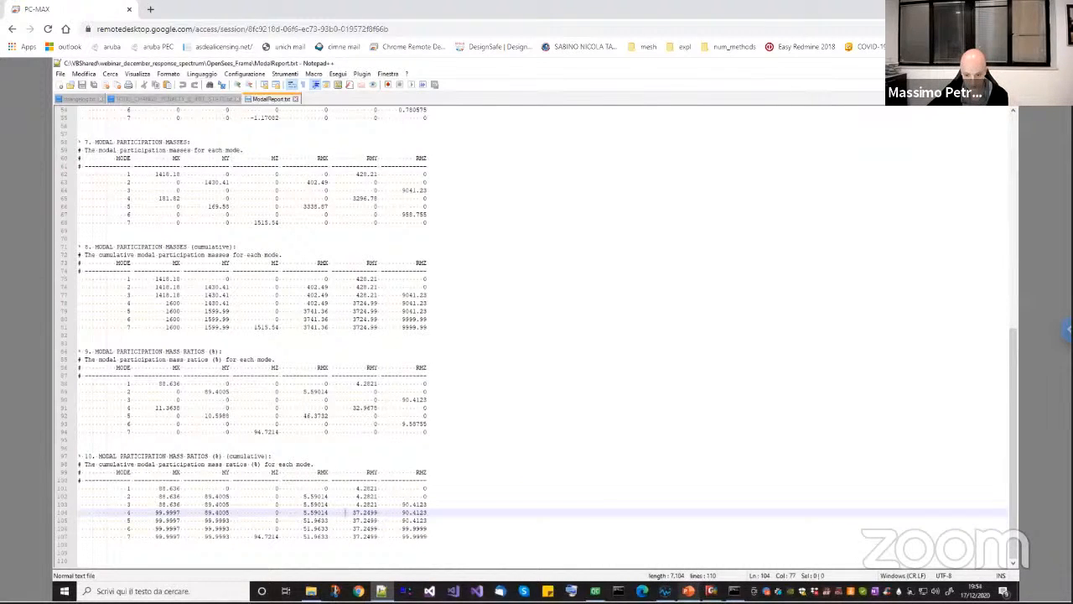
# Review the Modal Properties formulas on slide 4 in PowerPoint and return to Notepad++ to check the cumulative RMZ mass ratios
pyautogui.click(688, 591)
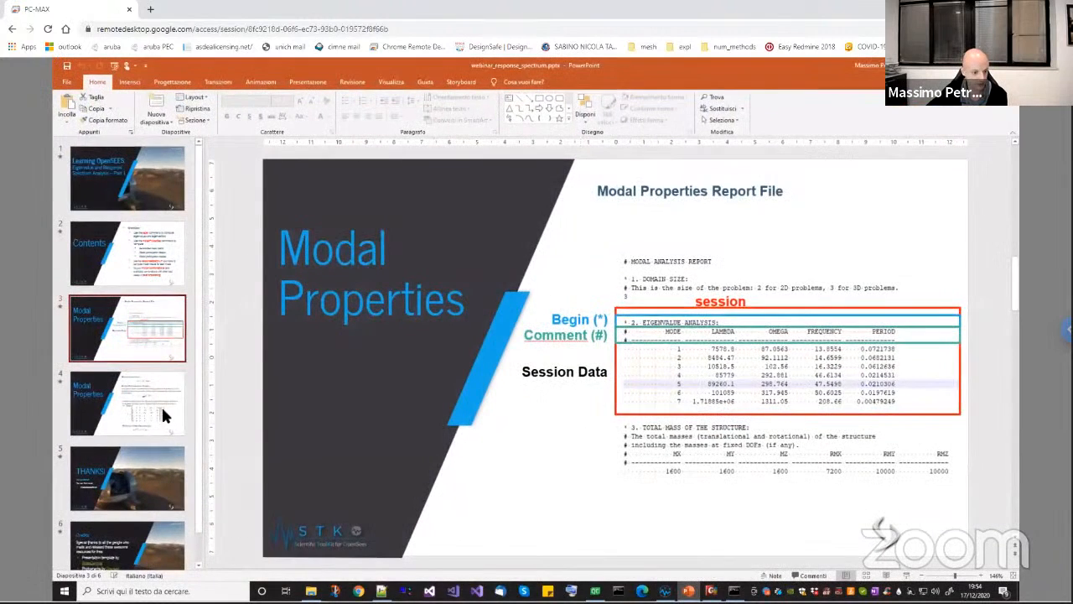
pyautogui.click(161, 404)
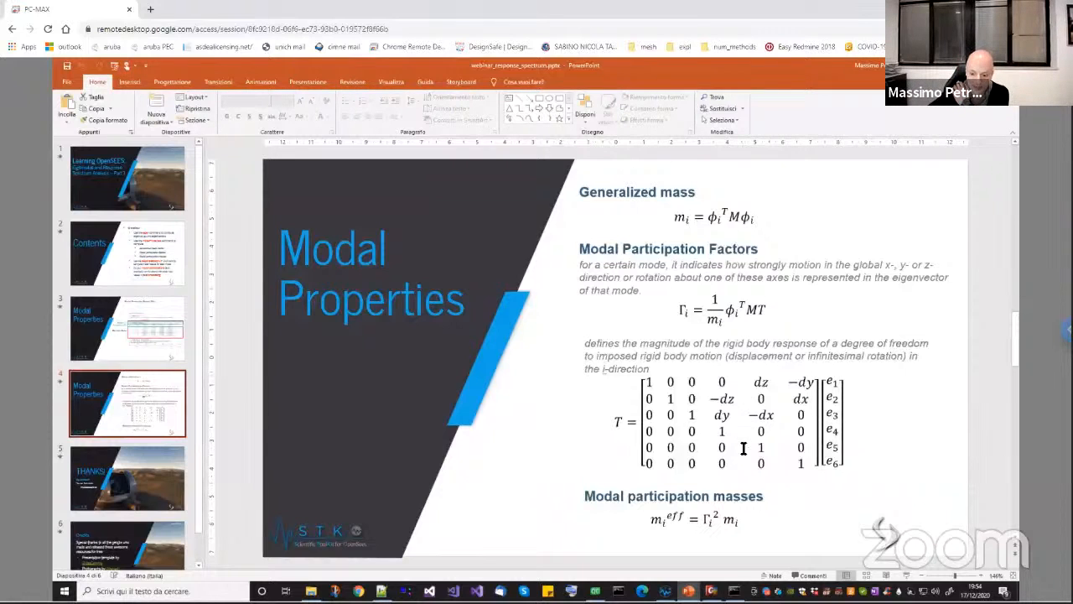
pyautogui.click(382, 591)
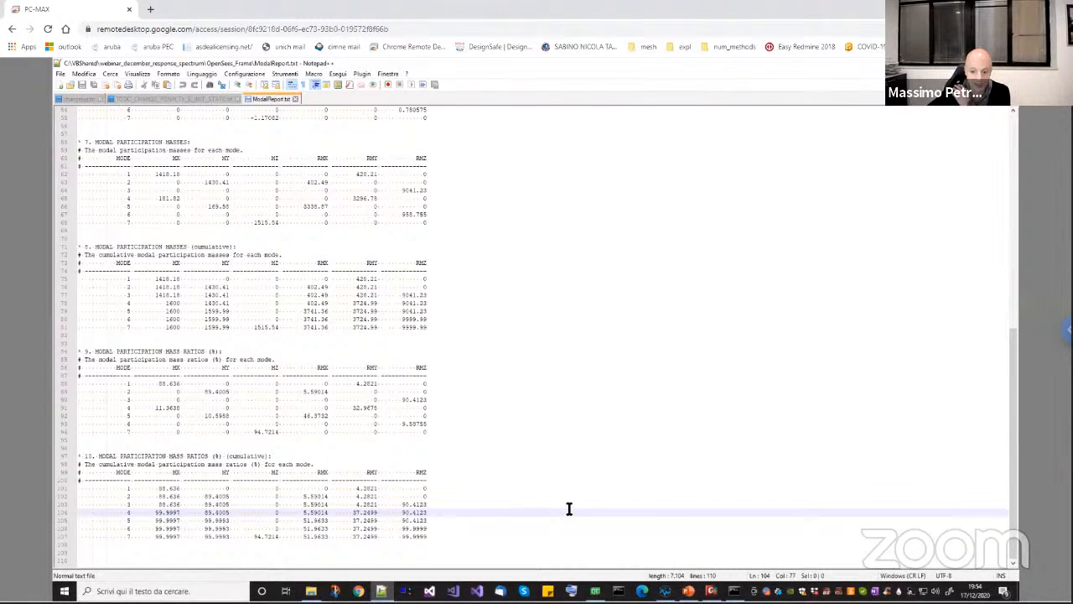
pyautogui.moveTo(403, 504); pyautogui.dragTo(426, 523)
pyautogui.click(429, 530)
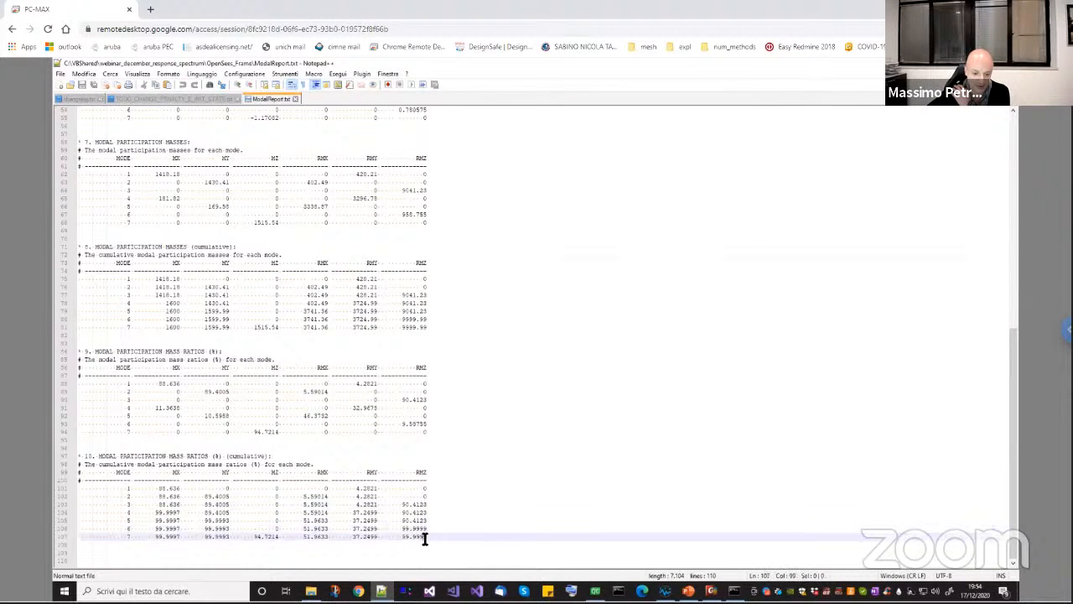
pyautogui.doubleClick(423, 530)
pyautogui.click(425, 520)
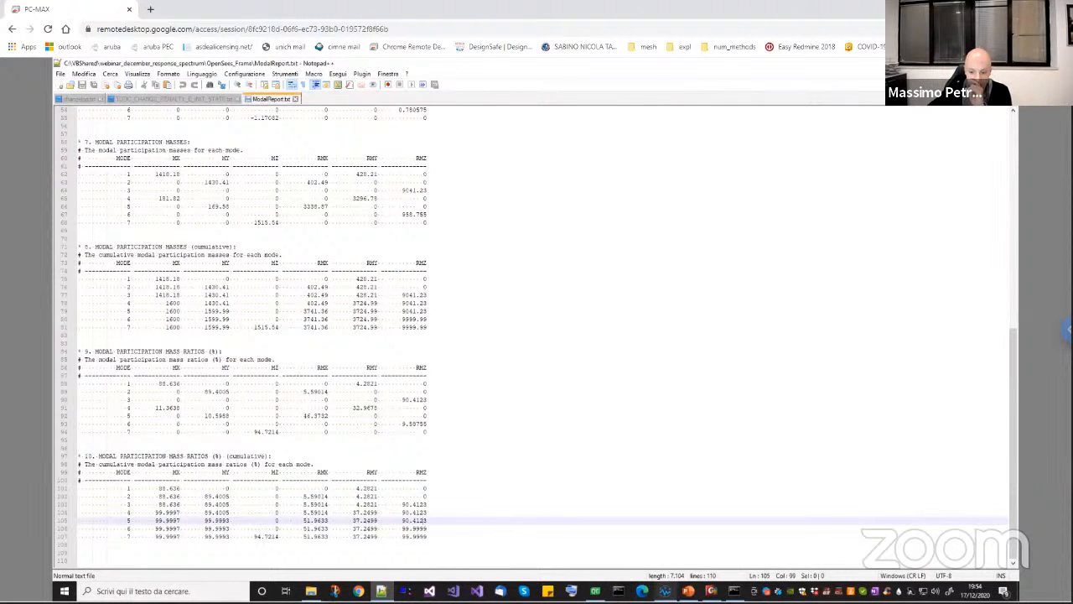
# Switch to PowerPoint and place the cursor in the Modal Participation Factors equation on slide 4
pyautogui.click(689, 591)
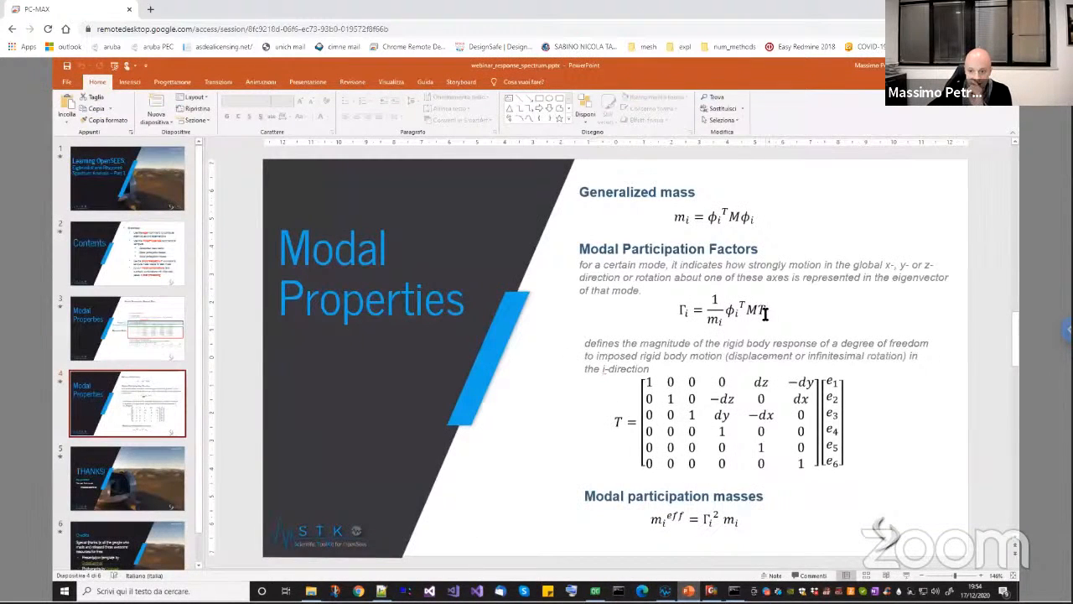
pyautogui.click(761, 311)
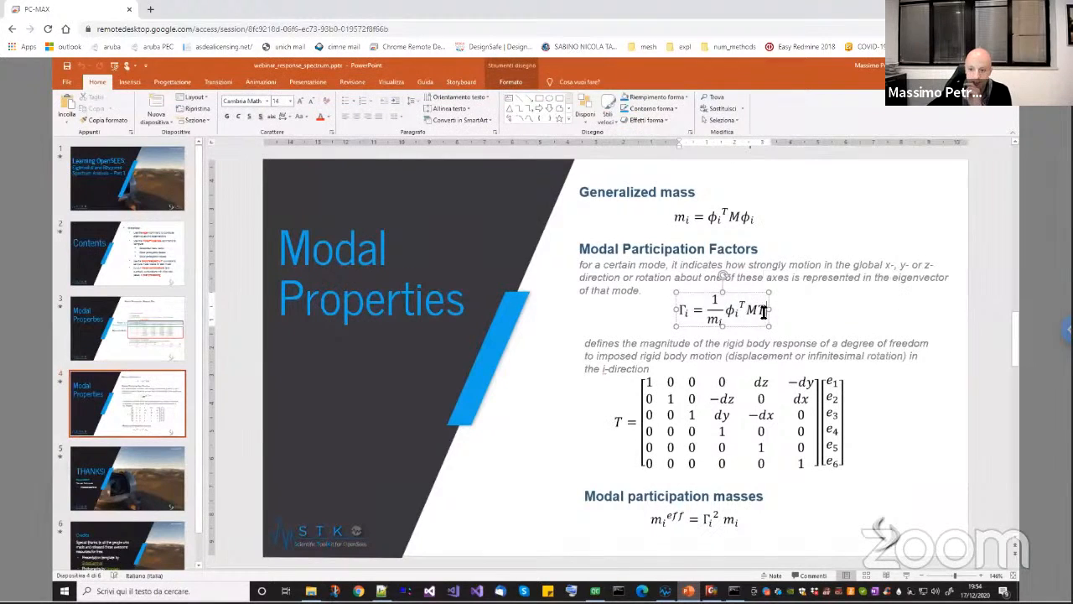
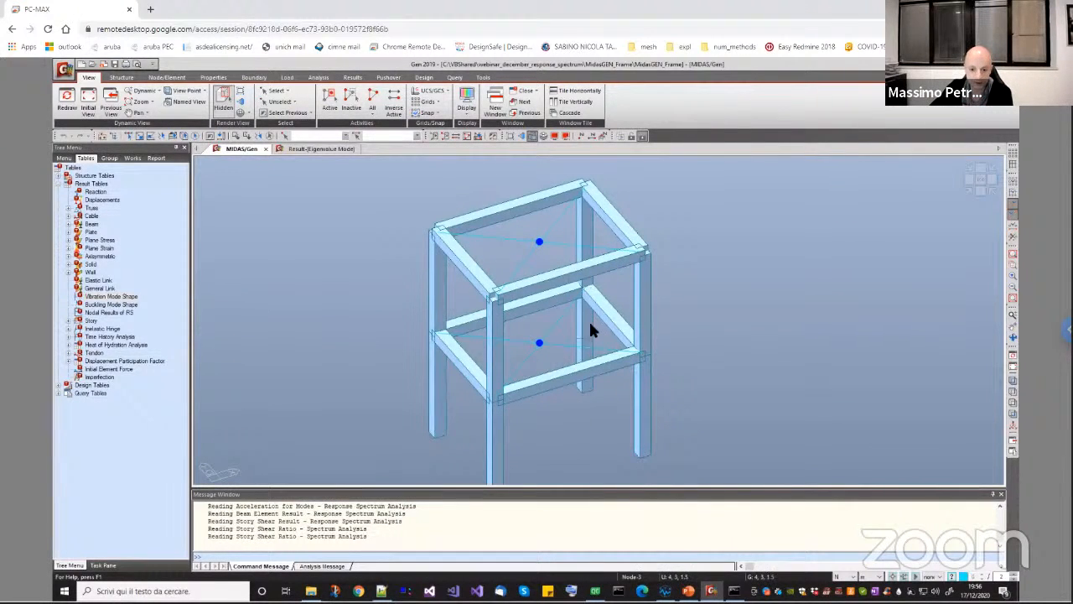
# Display the Vibration Mode Shape result table in midas Gen and narrow the tree pane to widen the table area
pyautogui.moveTo(587, 321); pyautogui.dragTo(562, 270, button='middle')
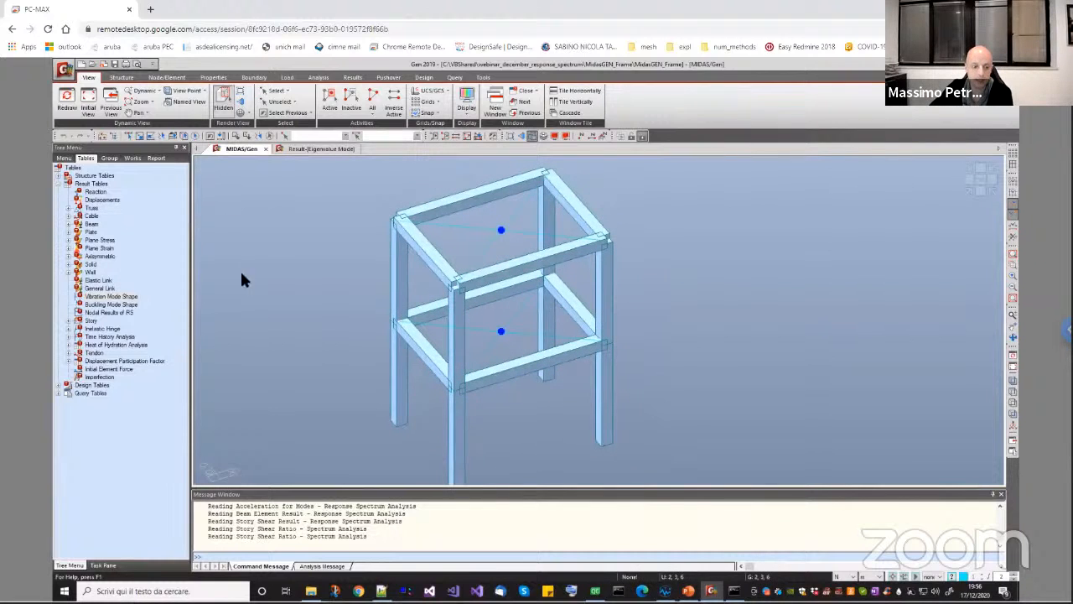
pyautogui.doubleClick(126, 297)
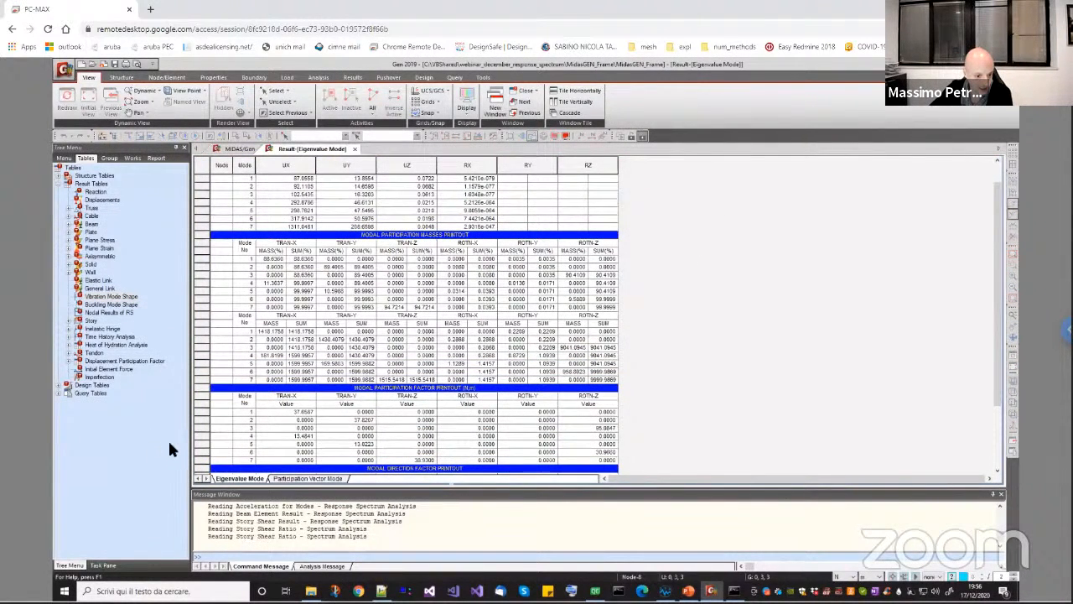
pyautogui.moveTo(191, 450); pyautogui.dragTo(133, 450)
# Bring up the OpenSees console, place it beside the midas Gen eigenvalue table, and increase its height
pyautogui.moveTo(735, 590)
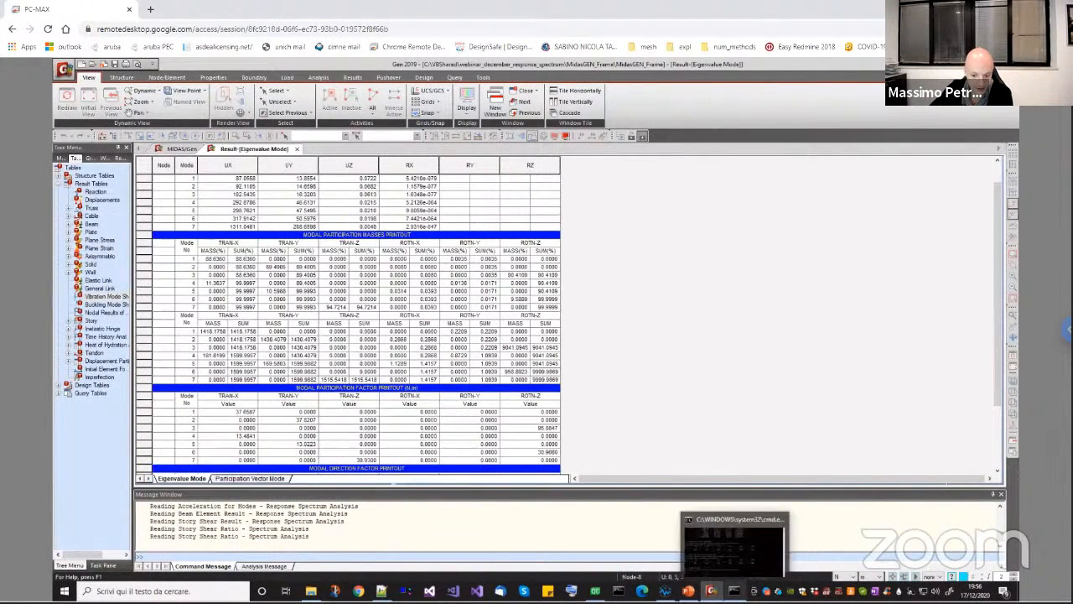
pyautogui.click(735, 591)
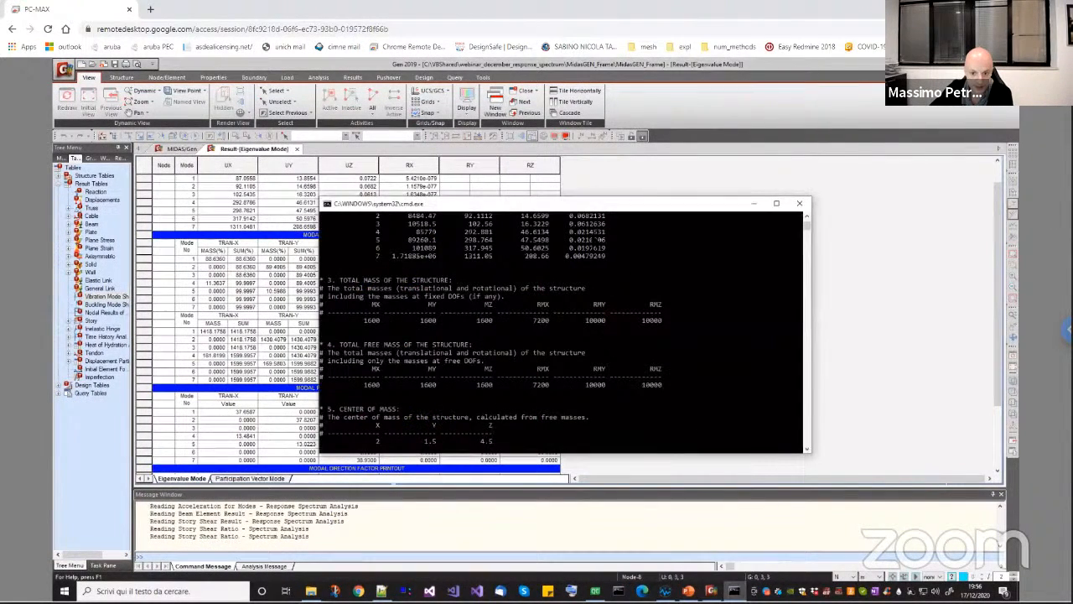
pyautogui.moveTo(587, 203); pyautogui.dragTo(827, 116)
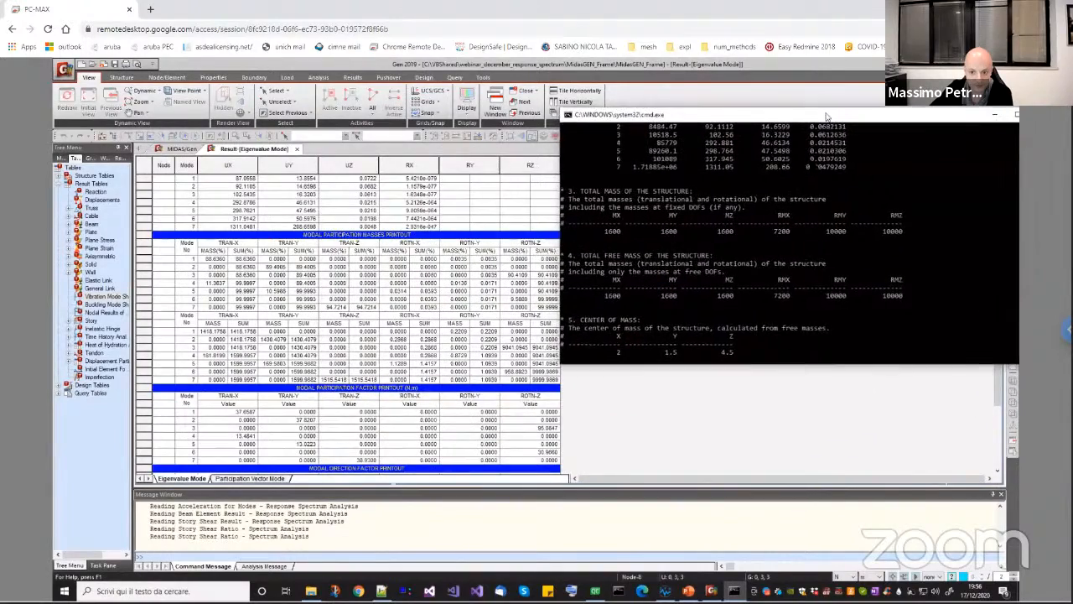
pyautogui.moveTo(771, 365); pyautogui.dragTo(772, 525)
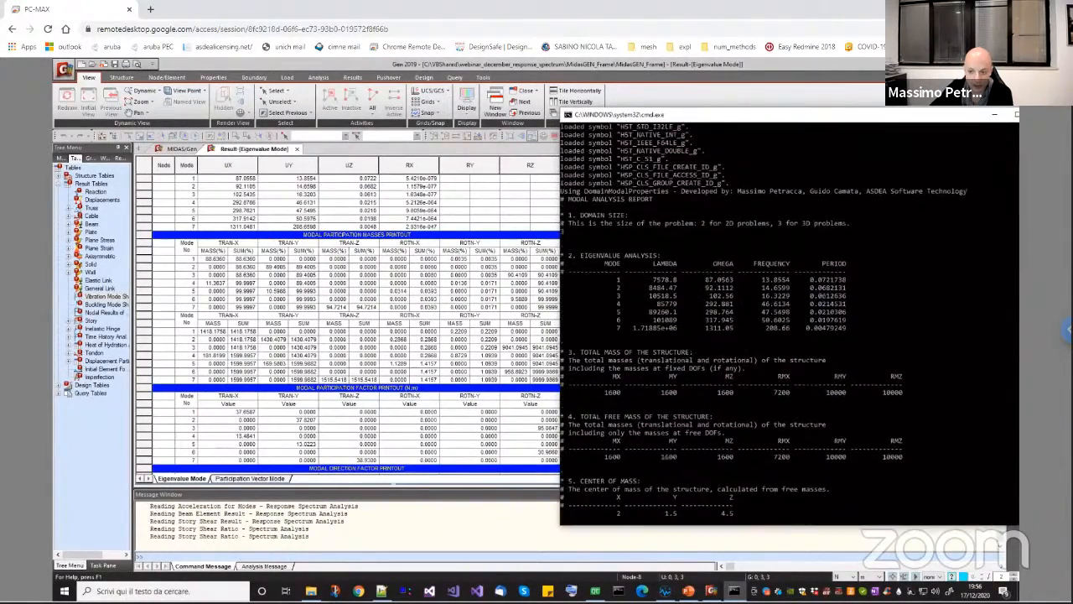
# Compare the EIGENVALUE ANALYSIS section in the OpenSees console with the midas Gen eigenvalue table side by side
pyautogui.scroll(7, 788, 327)
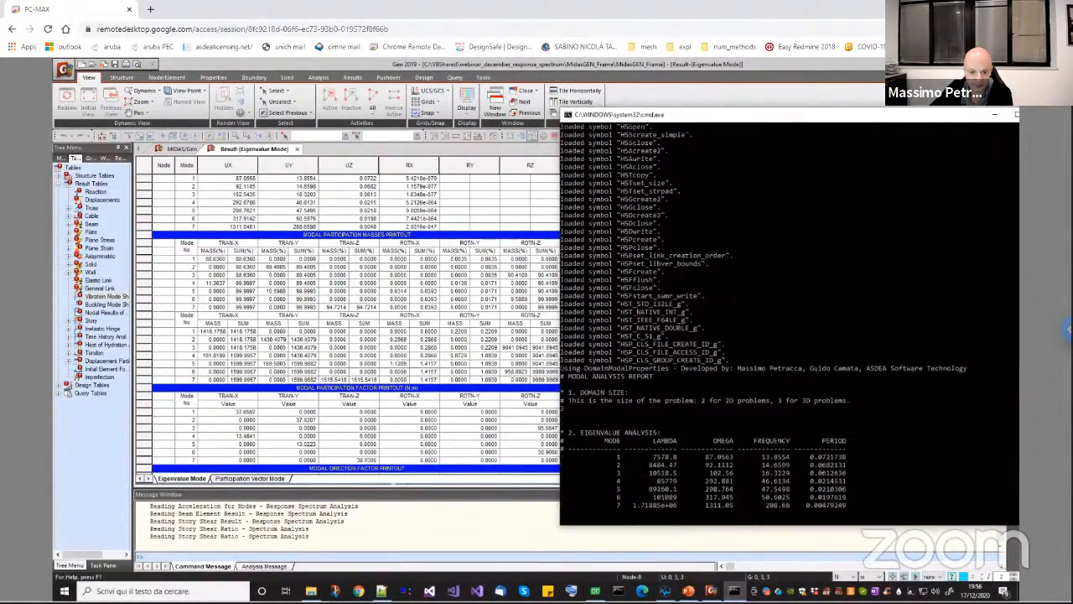
pyautogui.scroll(-5, 788, 327)
pyautogui.click(480, 286)
pyautogui.scroll(1, 480, 287)
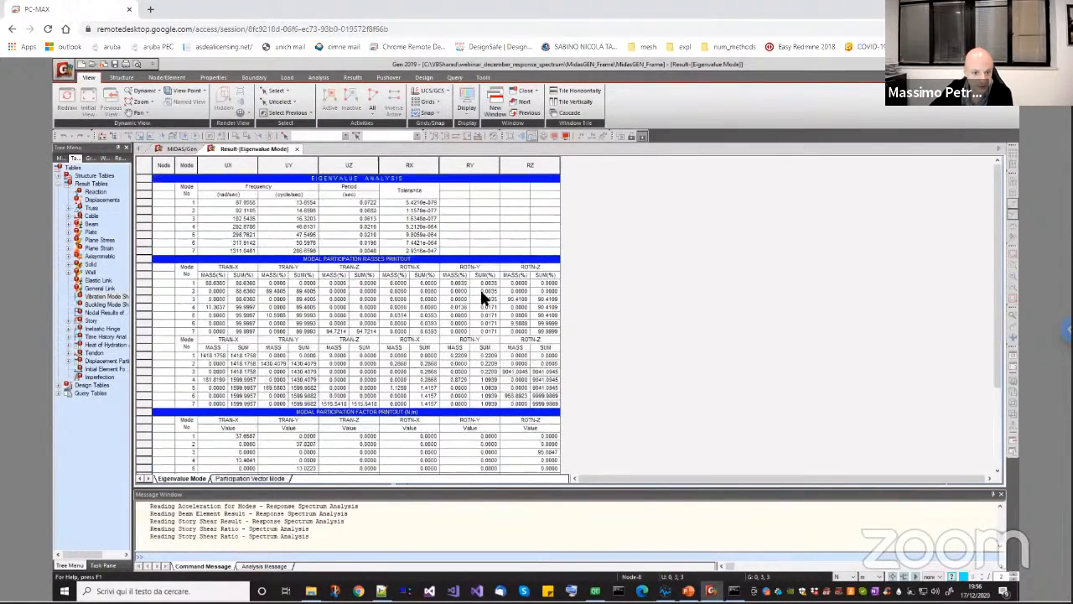
pyautogui.moveTo(727, 568)
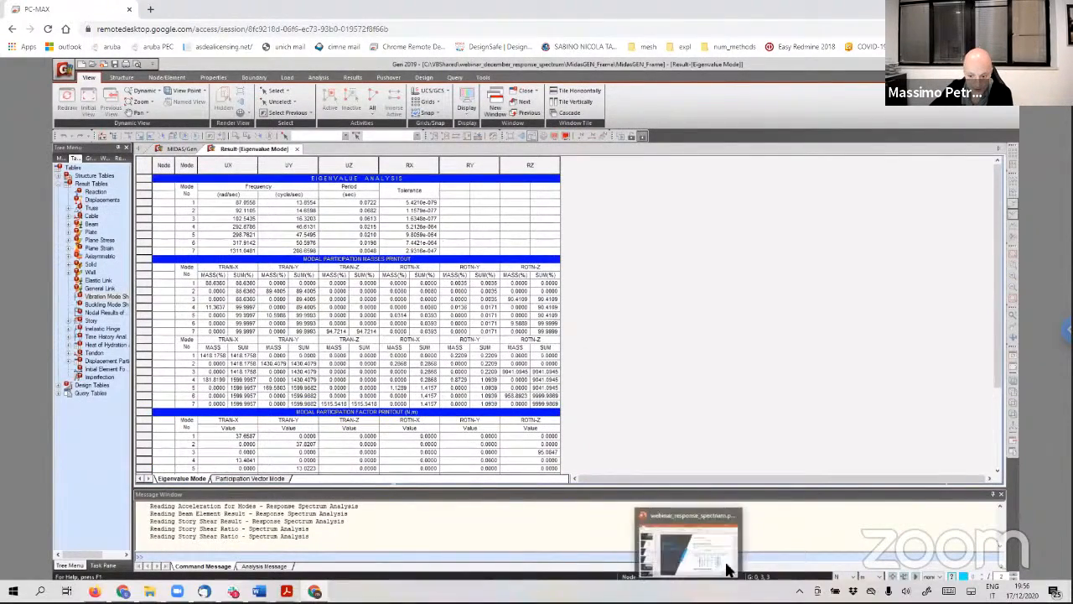
pyautogui.click(734, 590)
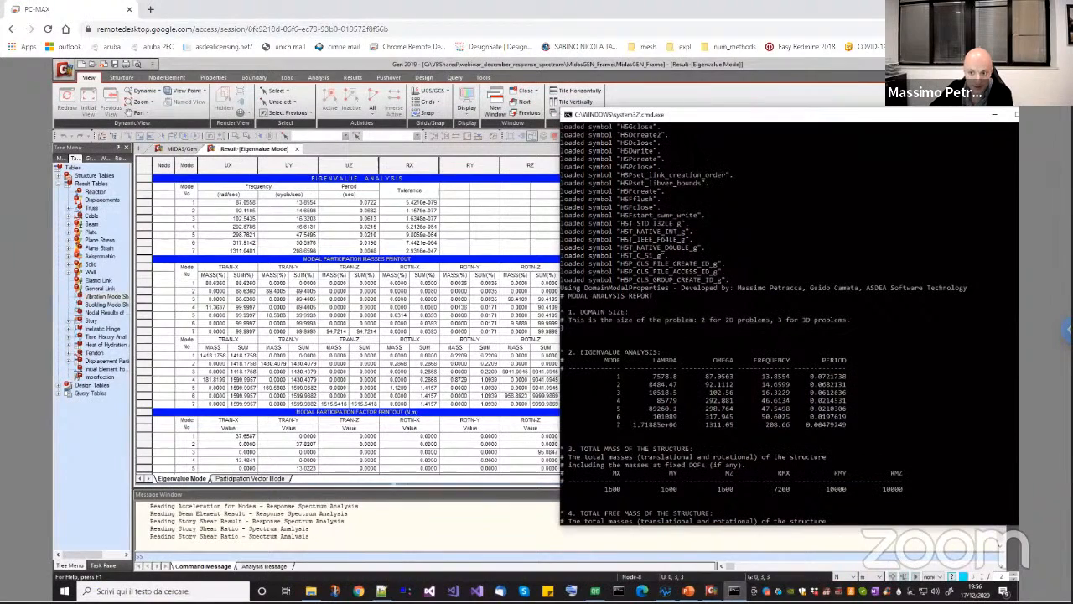
pyautogui.moveTo(700, 118); pyautogui.dragTo(701, 108)
pyautogui.scroll(-2, 830, 339)
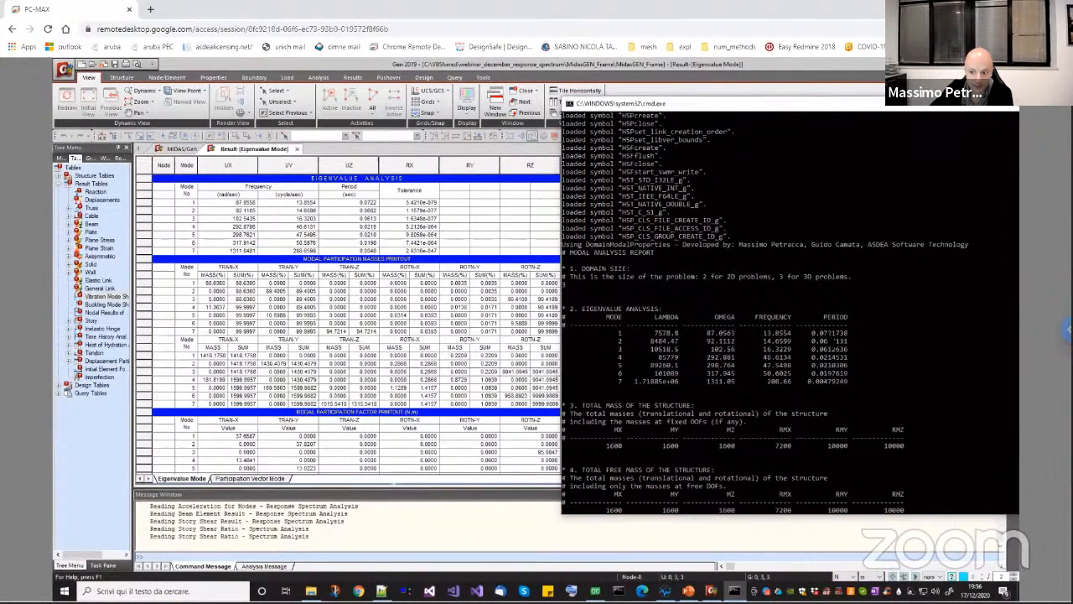
pyautogui.scroll(-1, 786, 338)
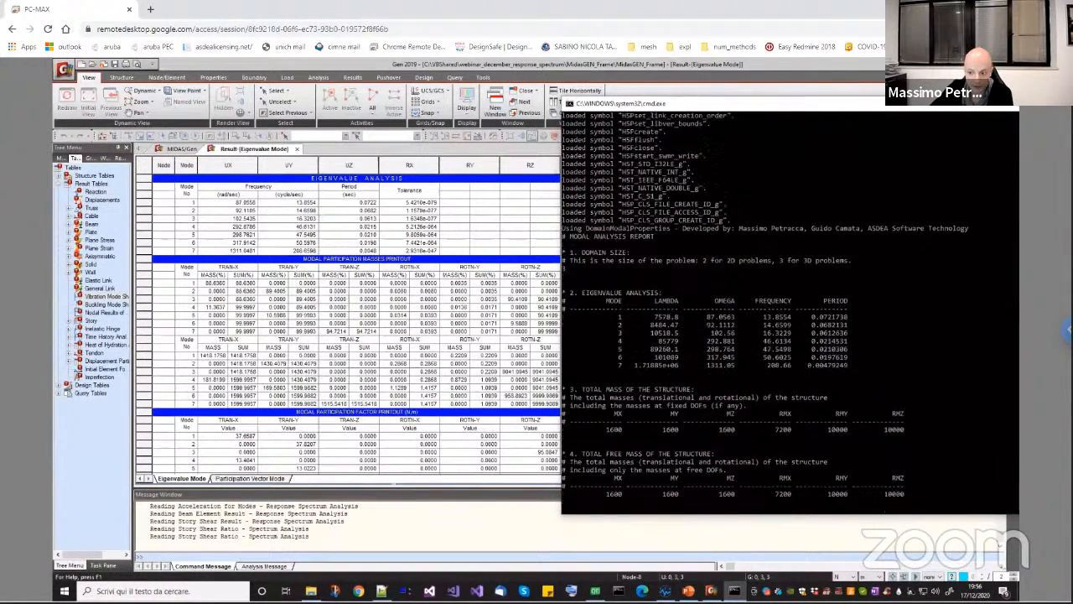
# Compare the modal participation masses and mass ratios between the midas Gen table and the OpenSees console
pyautogui.scroll(-3, 787, 347)
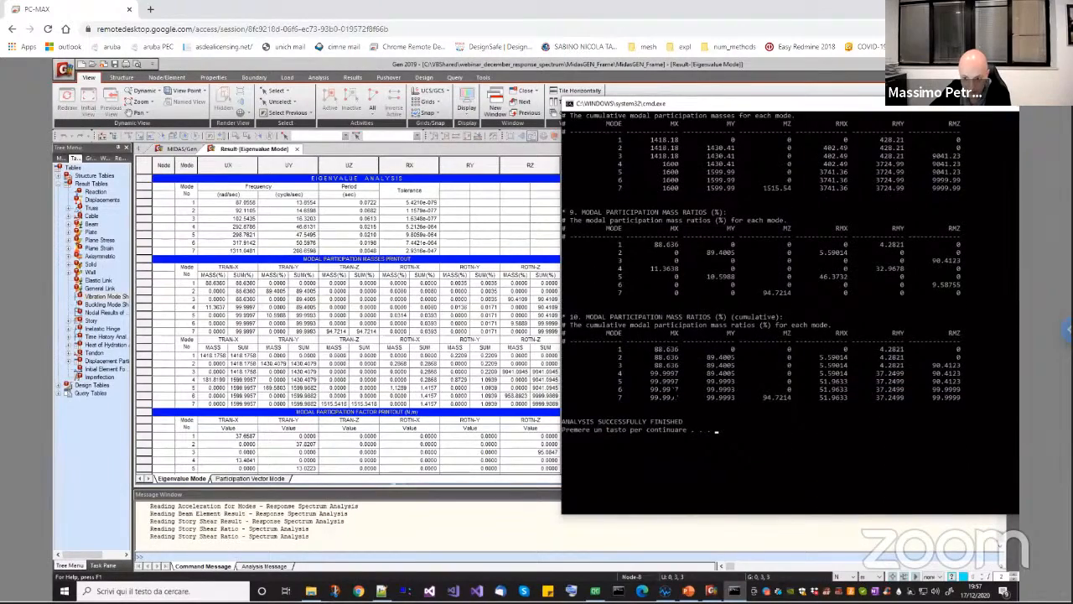
pyautogui.press('Return')
pyautogui.scroll(-3, 256, 310)
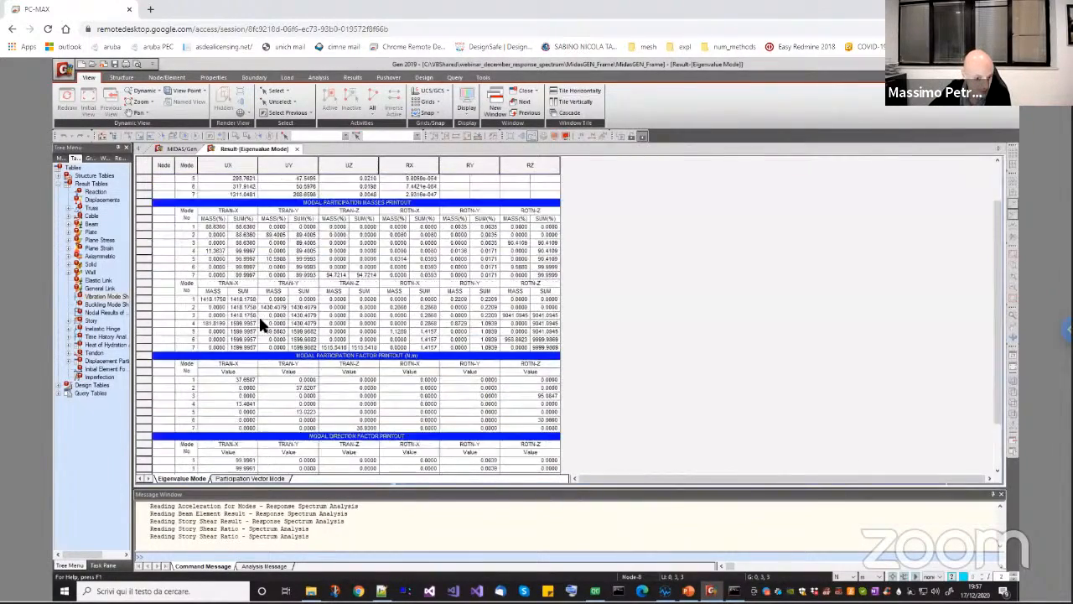
pyautogui.scroll(2, 291, 320)
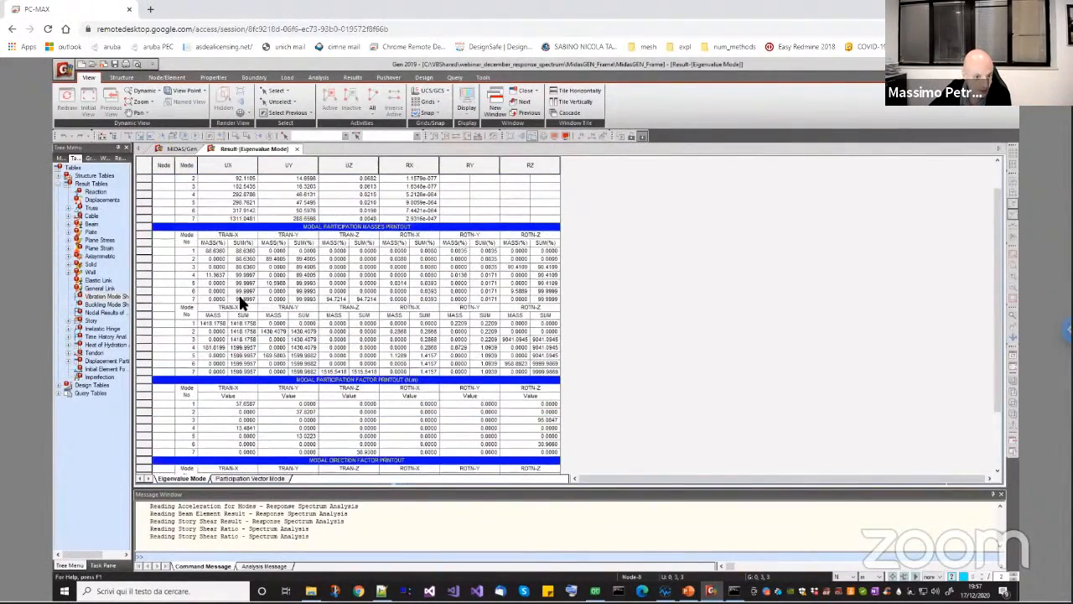
pyautogui.click(734, 590)
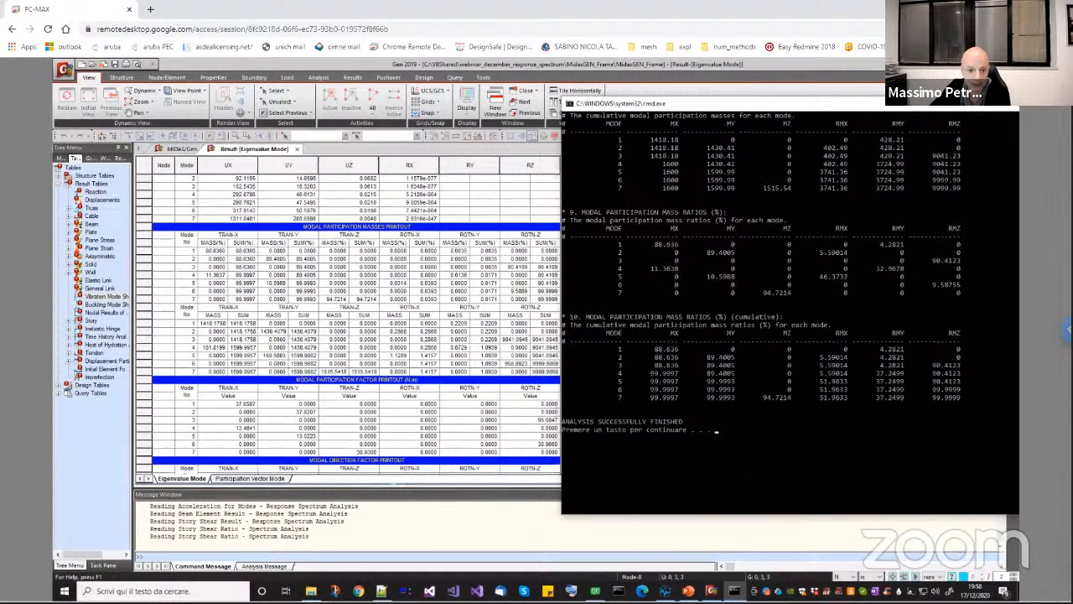
pyautogui.moveTo(838, 108); pyautogui.dragTo(853, 104)
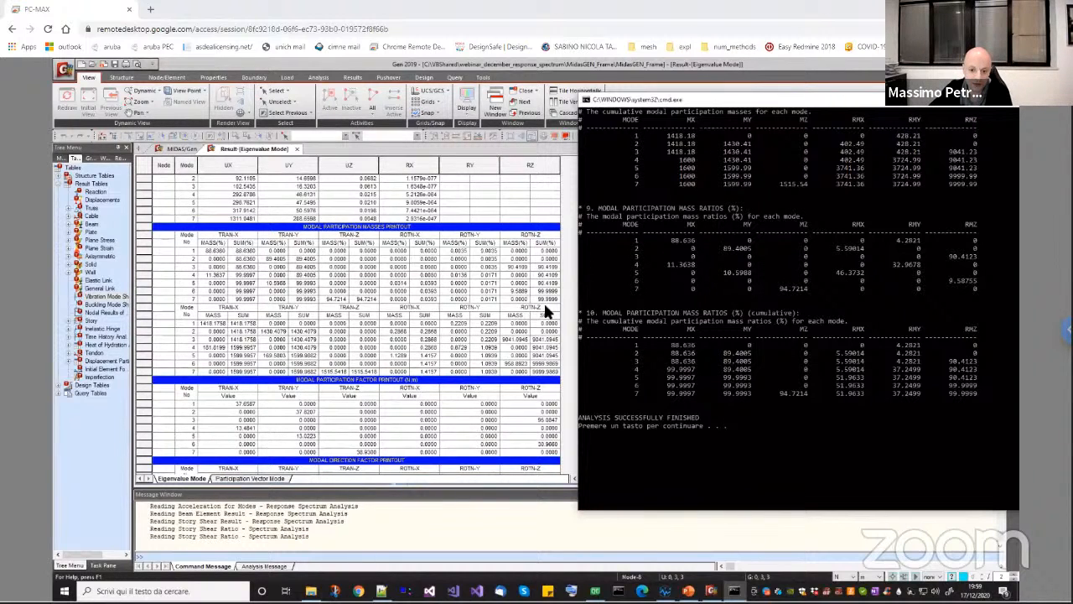
# Show the two-storey frame model in midas Gen and inspect its floor diaphragms and mass nodes
pyautogui.click(179, 149)
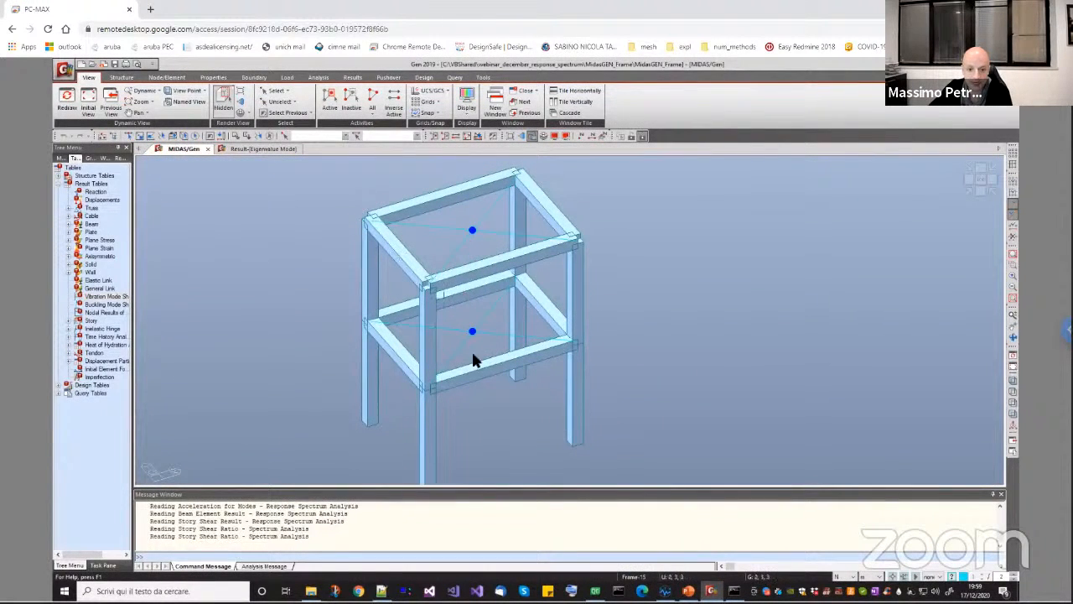
pyautogui.moveTo(536, 329); pyautogui.dragTo(559, 243, button='middle')
pyautogui.moveTo(477, 275); pyautogui.dragTo(510, 261, button='middle')
pyautogui.scroll(-1, 470, 263)
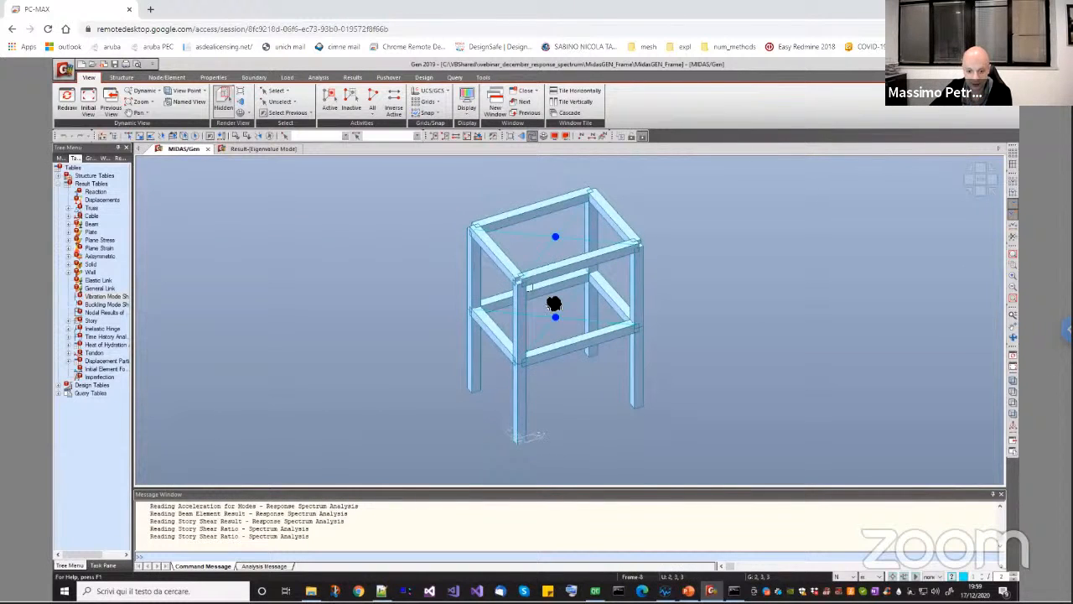
pyautogui.moveTo(555, 309); pyautogui.dragTo(530, 303, button='middle')
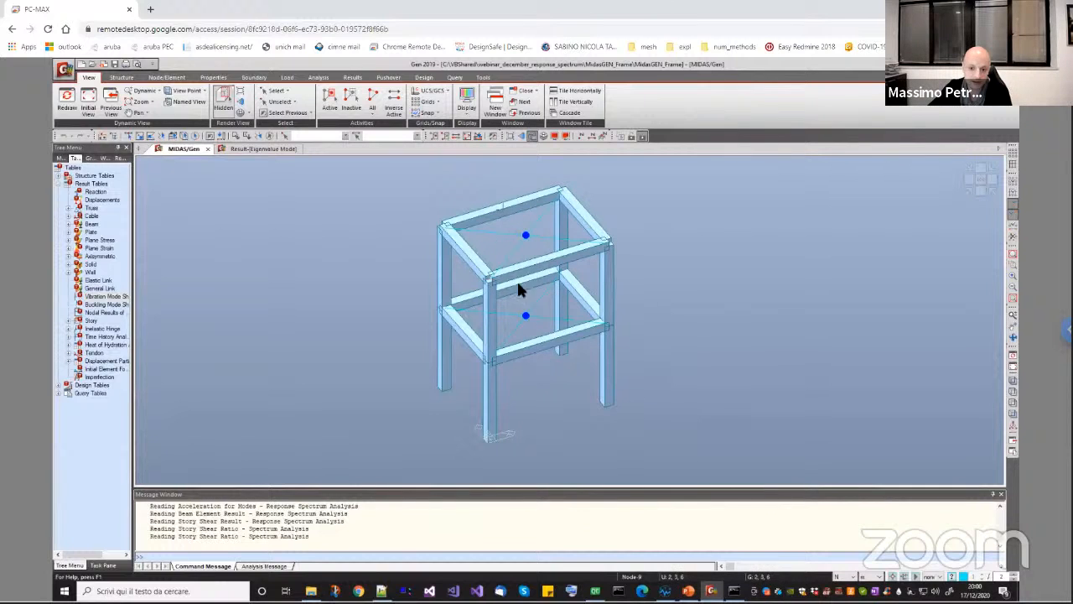
# Open MidasGEN_Frame_Truss.mgb from the MidasGEN_Frame_Truss folder within webinar_december_response_spectrum
pyautogui.click(91, 64)
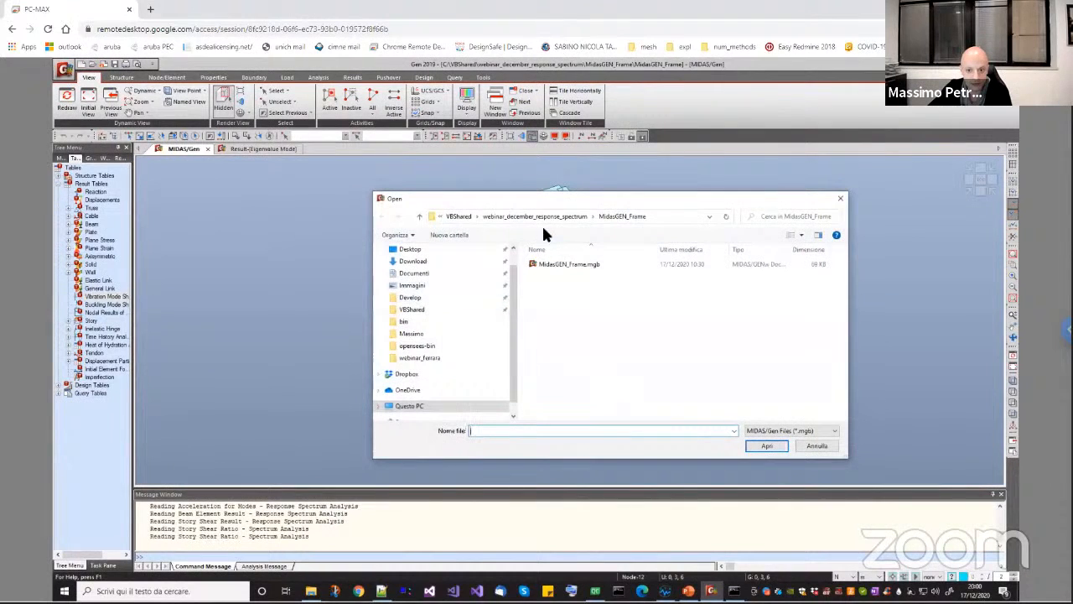
pyautogui.click(544, 218)
pyautogui.doubleClick(558, 272)
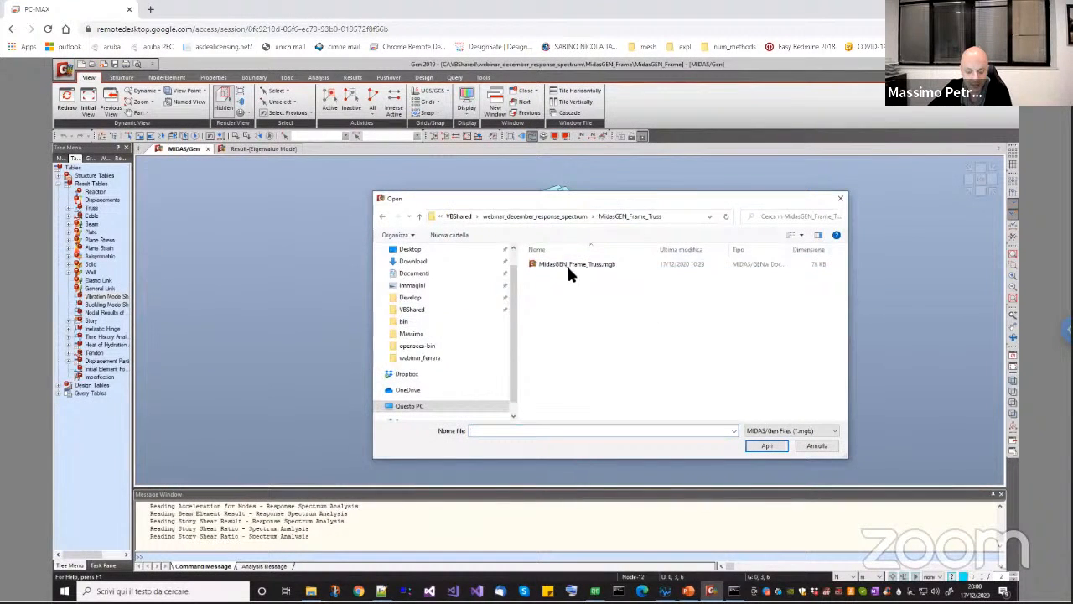
pyautogui.doubleClick(567, 261)
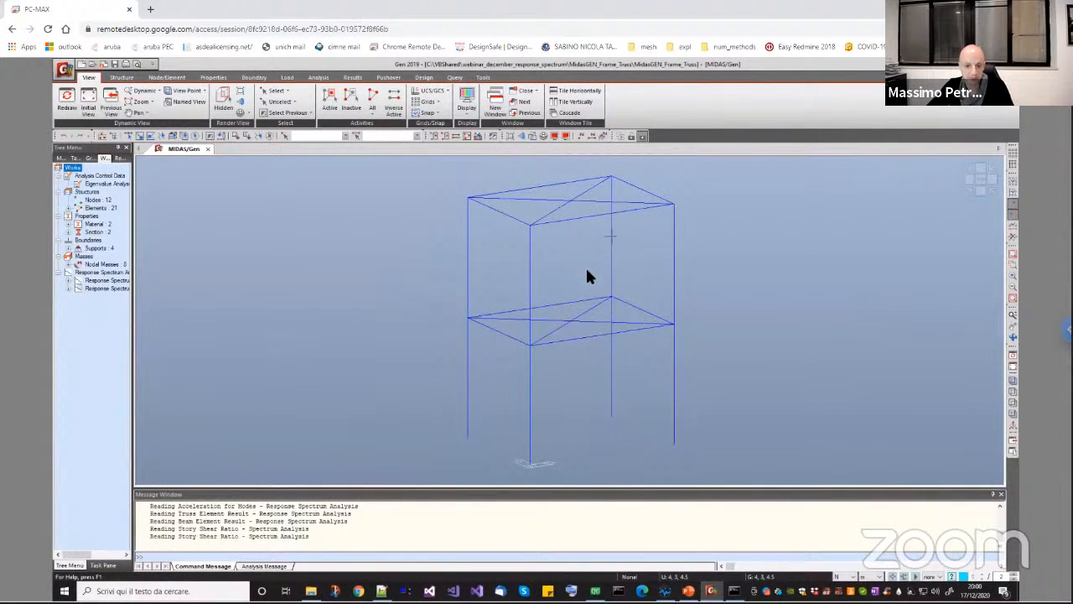
# Inspect the truss-braced frame from several angles with its members rendered as solid sections
pyautogui.keyDown('ctrl'); pyautogui.moveTo(587, 276); pyautogui.dragTo(545, 240, button='middle'); pyautogui.keyUp('ctrl')
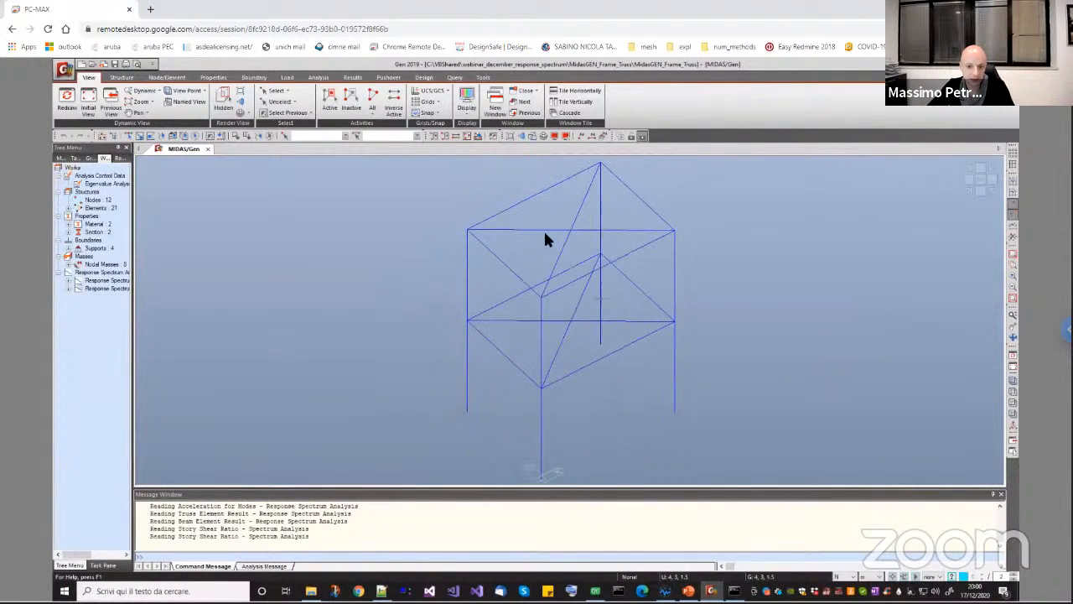
pyautogui.click(530, 136)
pyautogui.keyDown('ctrl'); pyautogui.moveTo(561, 252); pyautogui.dragTo(618, 295, button='middle'); pyautogui.keyUp('ctrl')
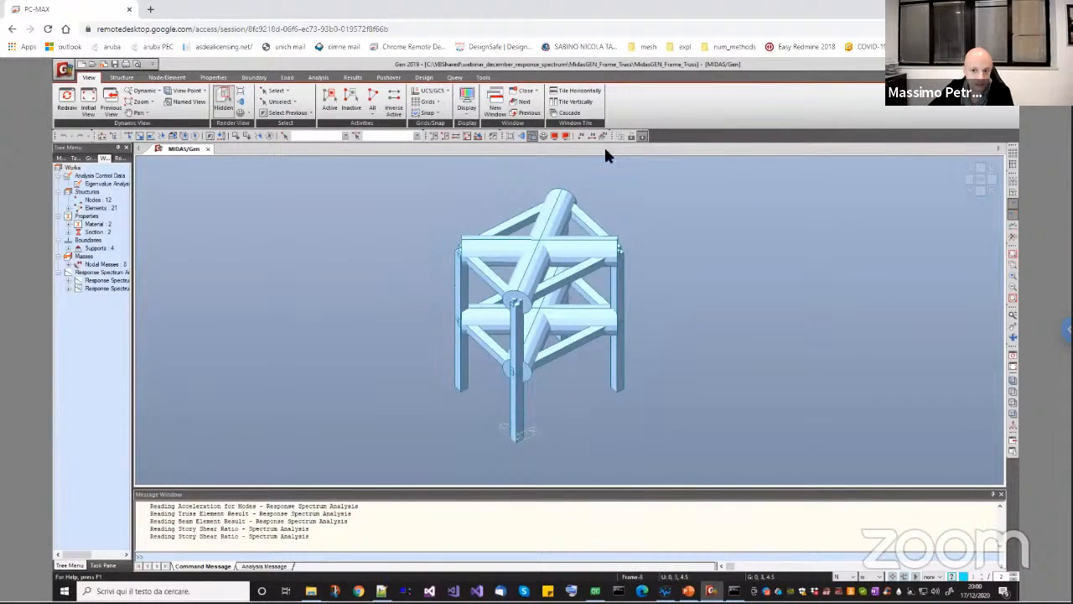
# Display the vibration mode shape result table for the truss-braced frame, keeping the default record selection
pyautogui.click(76, 158)
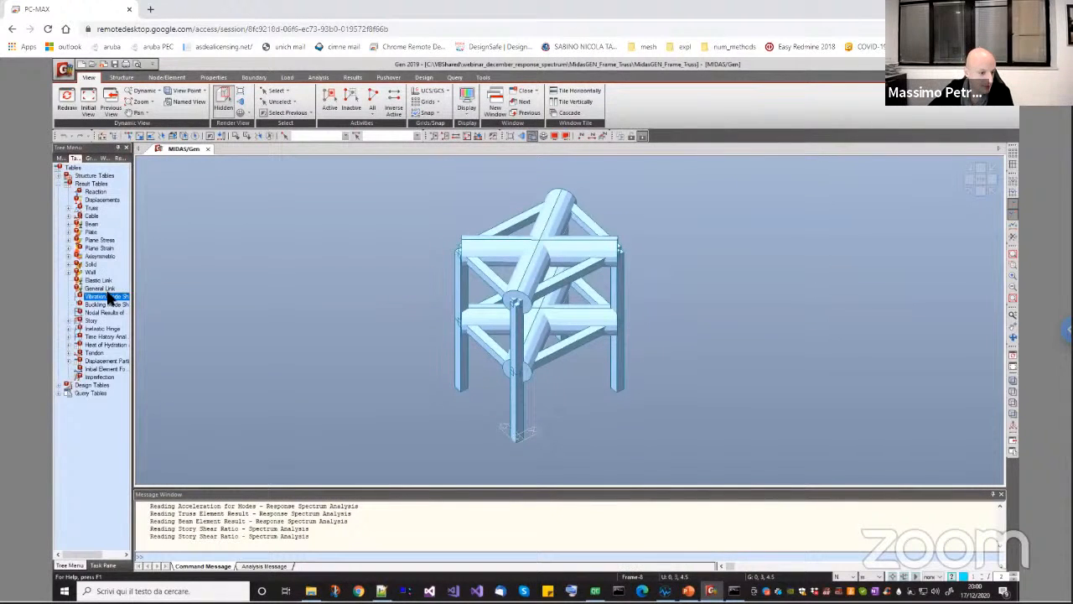
pyautogui.click(108, 297)
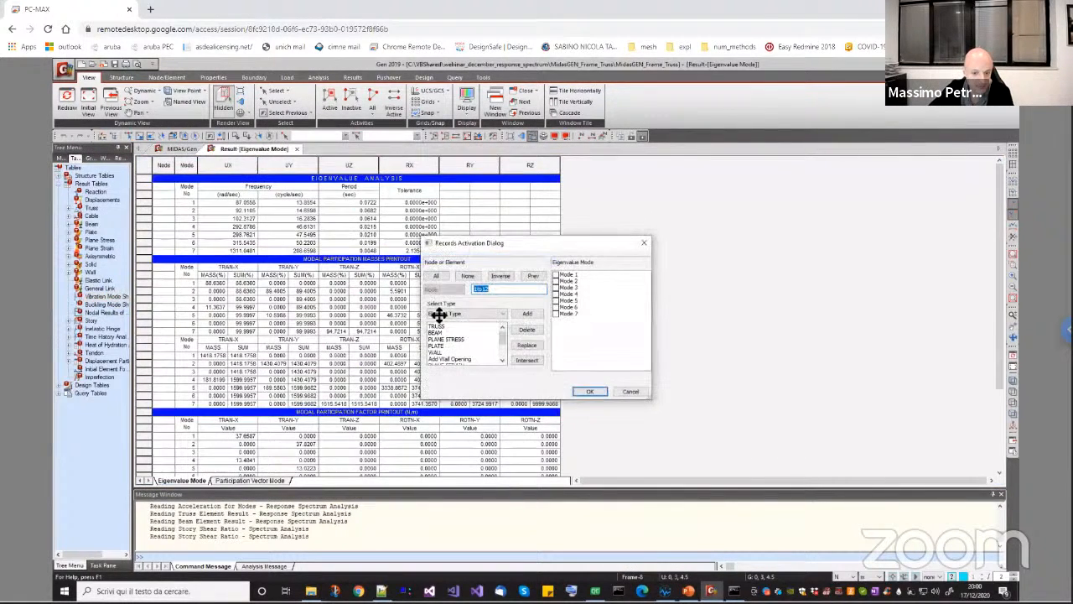
pyautogui.click(583, 391)
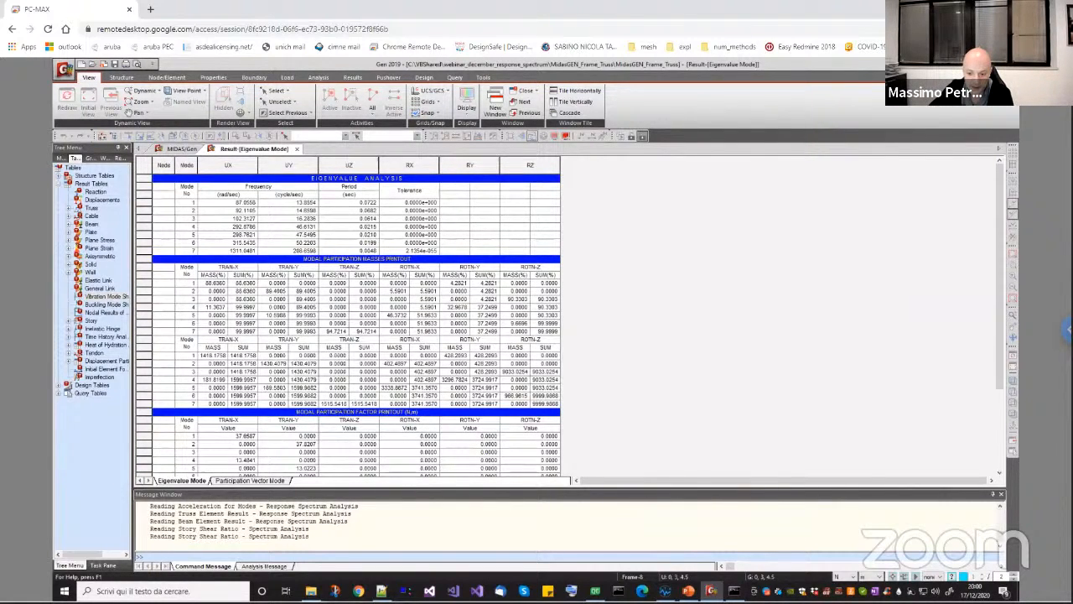
# Compare the modal participation masses and mass ratios in the OpenSees console with the truss-braced frame's eigenvalue table, placing the console beside it
pyautogui.click(734, 590)
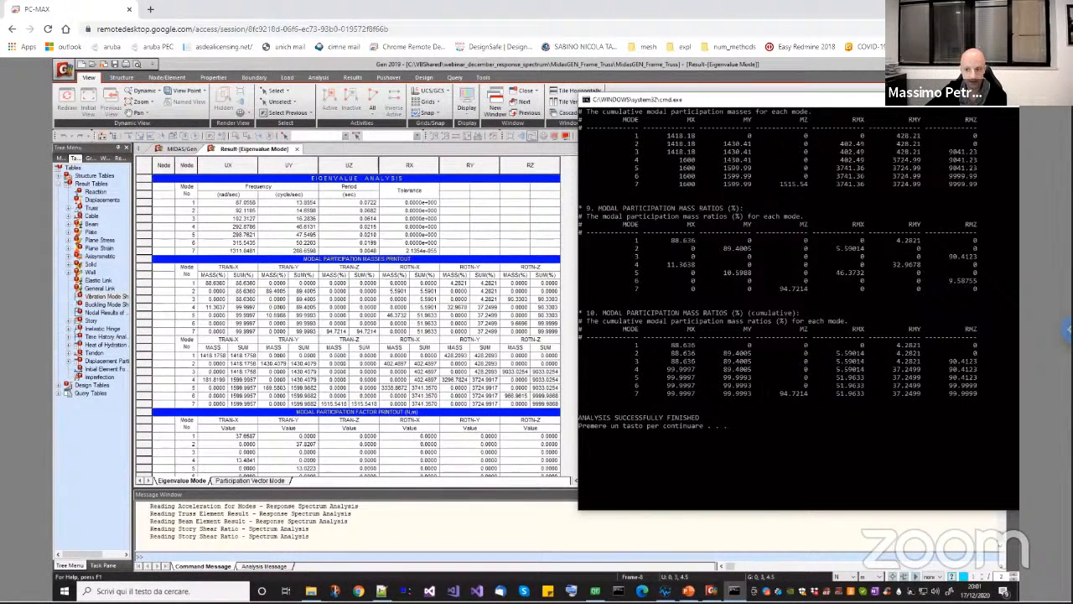
pyautogui.scroll(6, 799, 304)
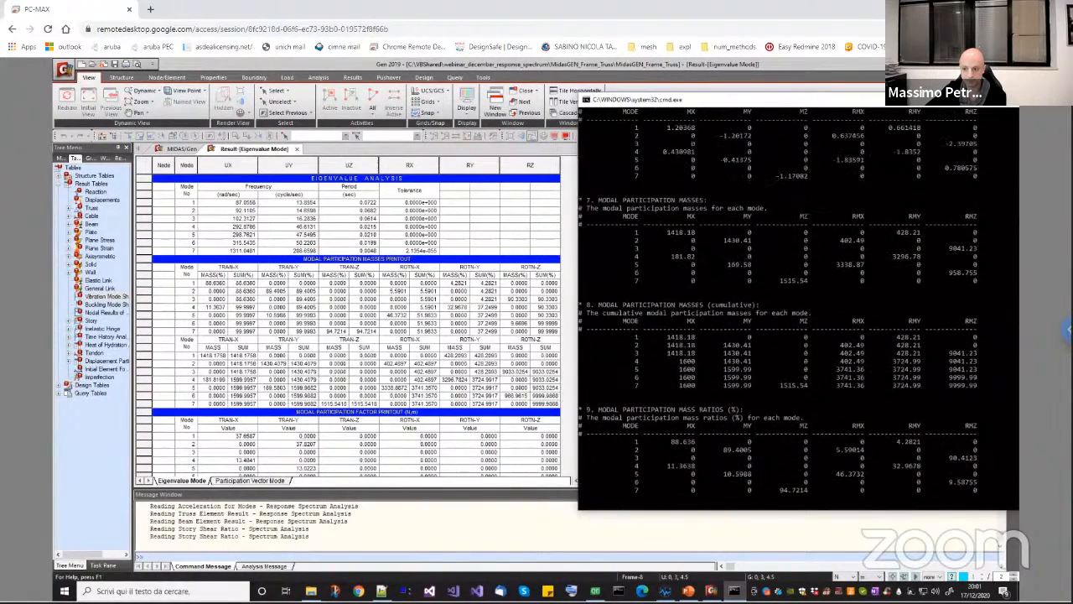
pyautogui.scroll(2, 799, 304)
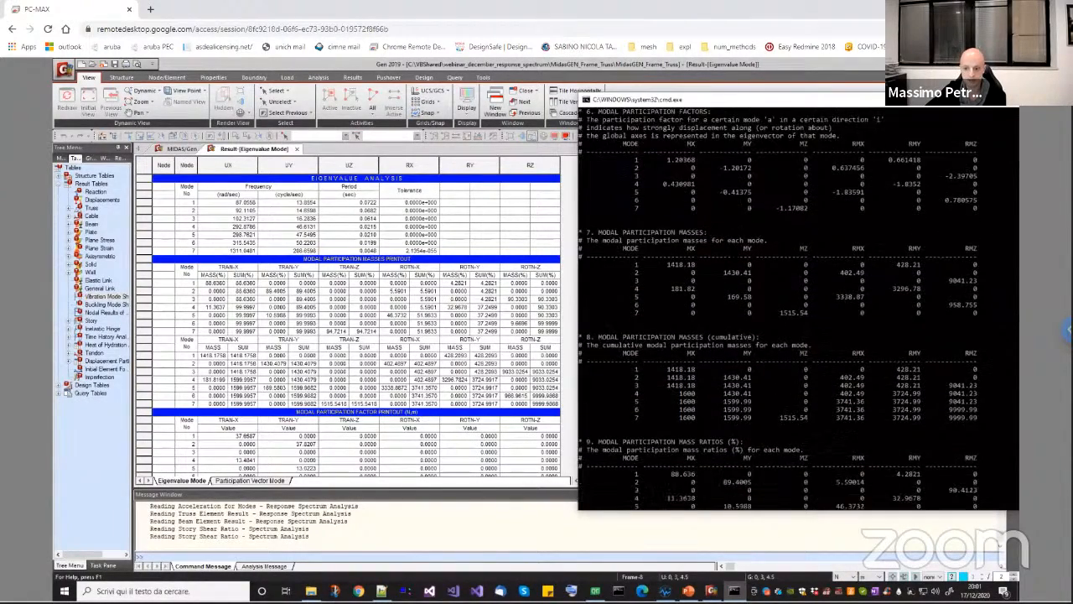
pyautogui.scroll(-9, 799, 305)
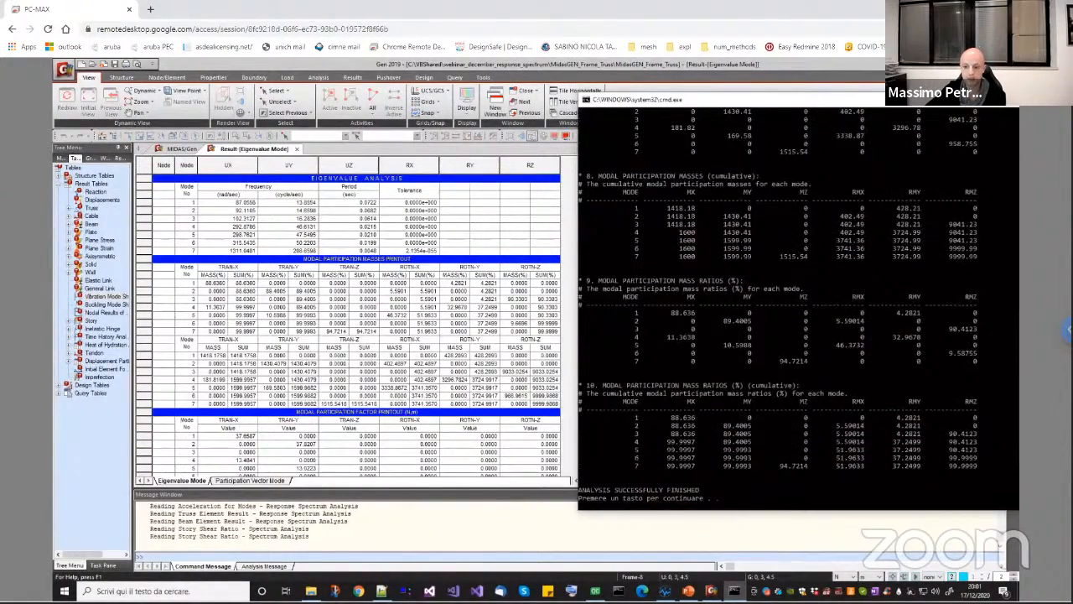
pyautogui.scroll(-1, 799, 304)
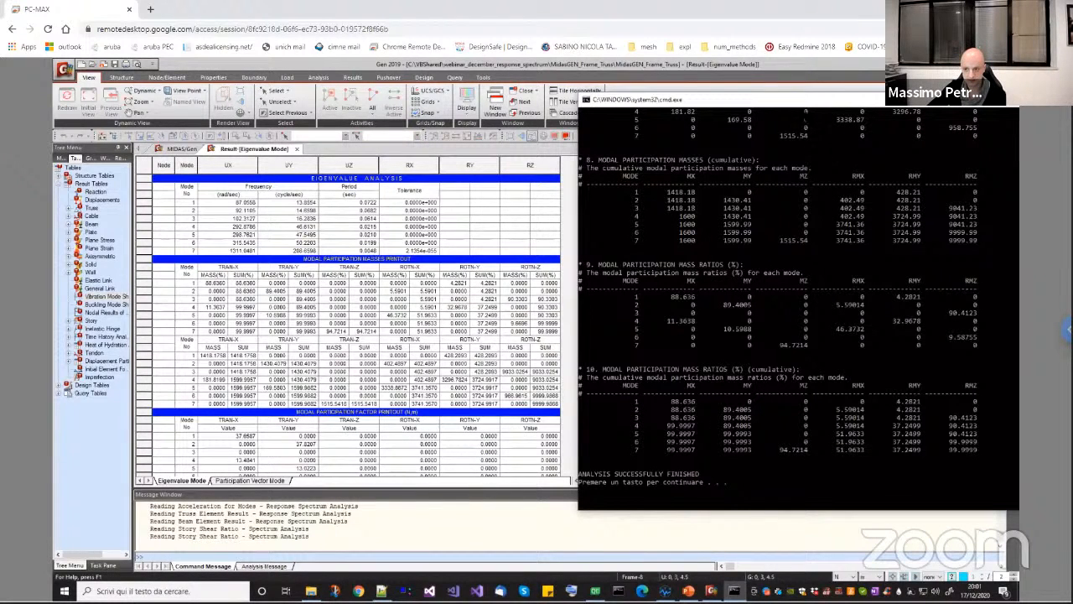
pyautogui.moveTo(794, 101); pyautogui.dragTo(747, 101)
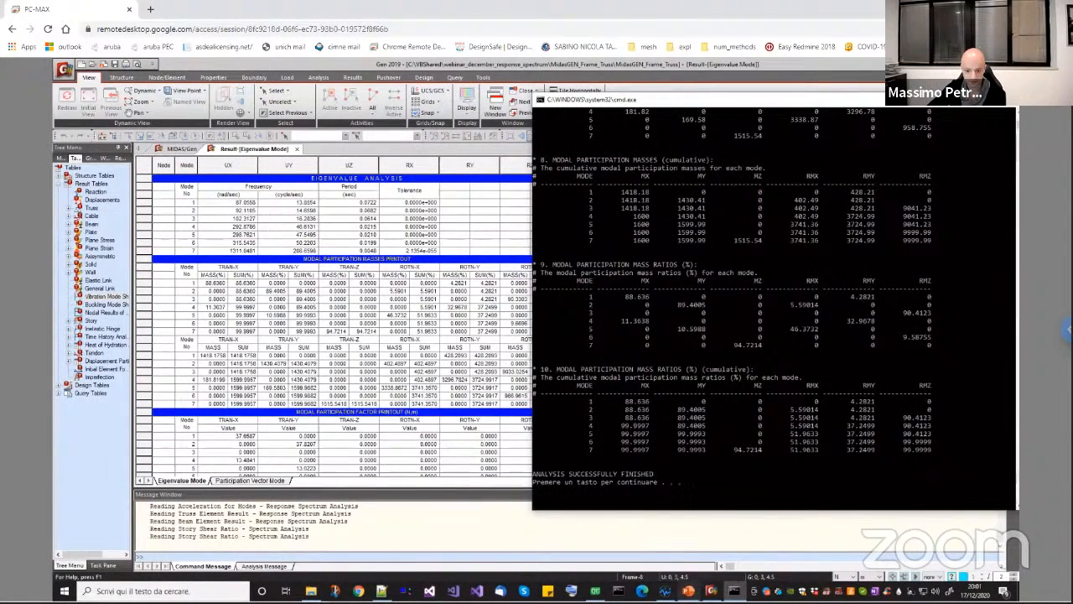
# Switch to STKO, save the current frame document and open OpenSees_Solid.scd from the OpenSees_Solid folder within webinar_december_response_spectrum
pyautogui.click(666, 591)
pyautogui.moveTo(645, 366); pyautogui.dragTo(603, 337, button='middle')
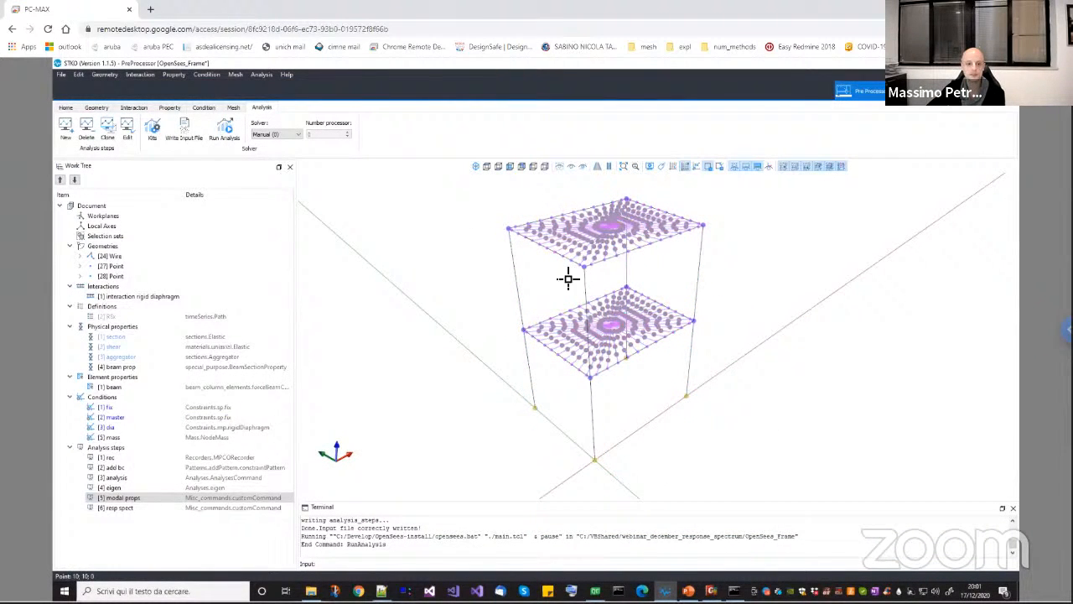
pyautogui.click(59, 107)
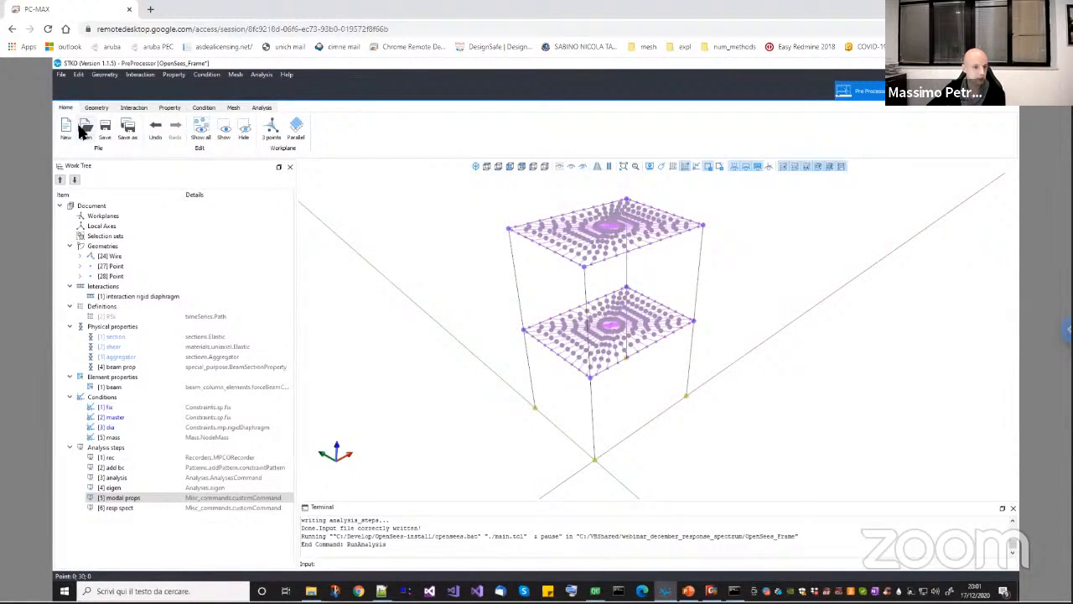
pyautogui.click(86, 127)
pyautogui.click(492, 339)
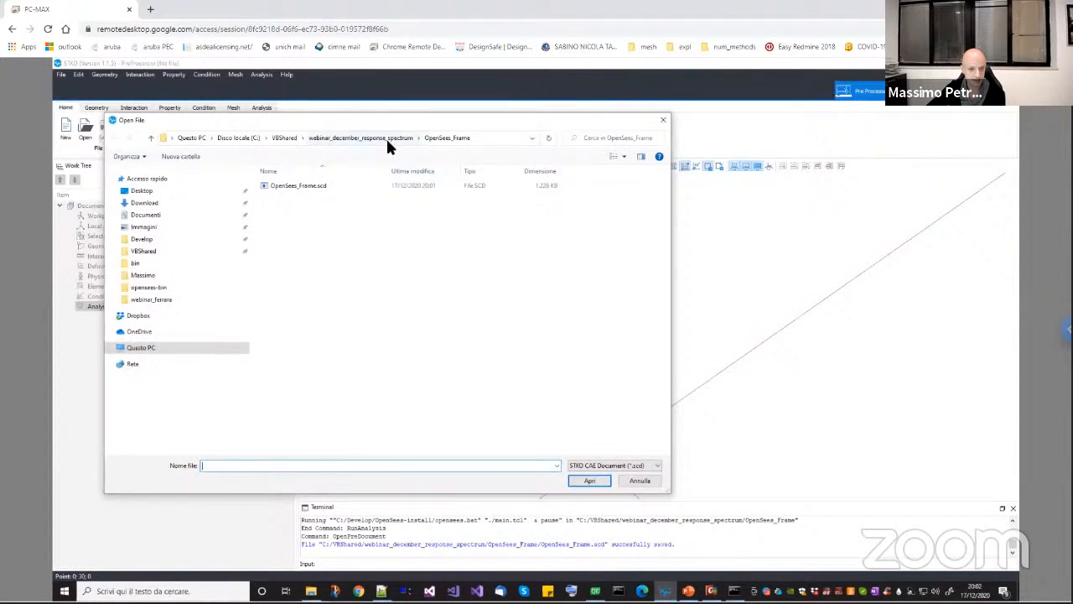
pyautogui.click(385, 138)
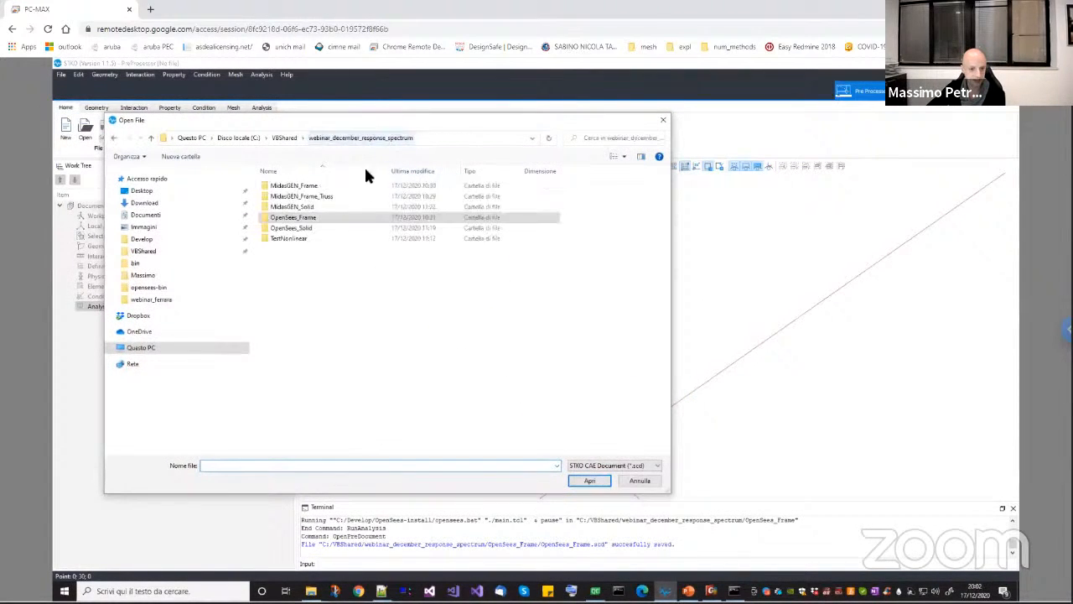
pyautogui.doubleClick(300, 228)
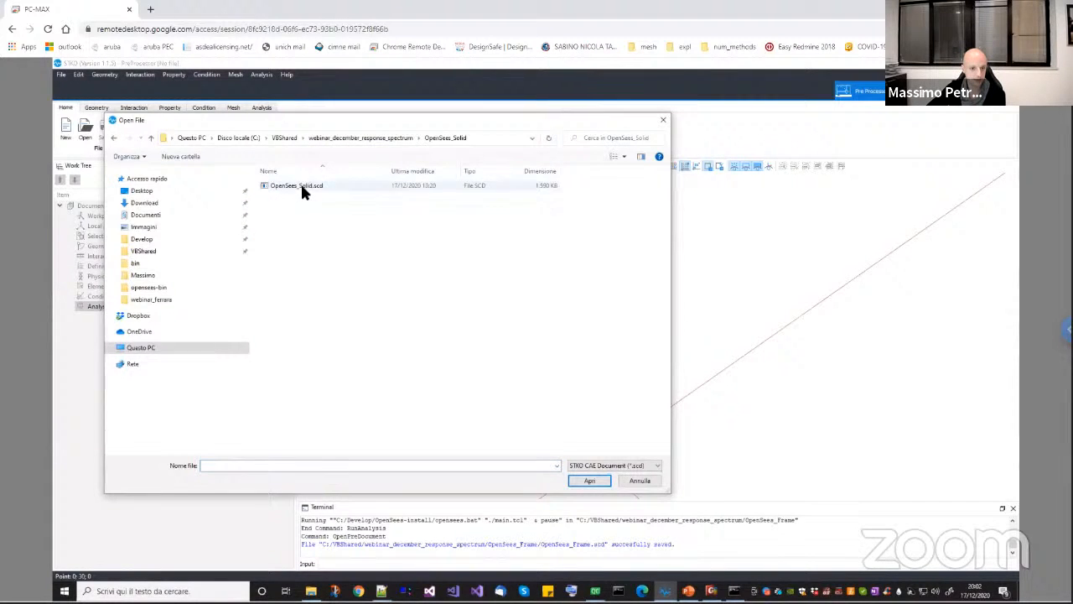
pyautogui.doubleClick(300, 184)
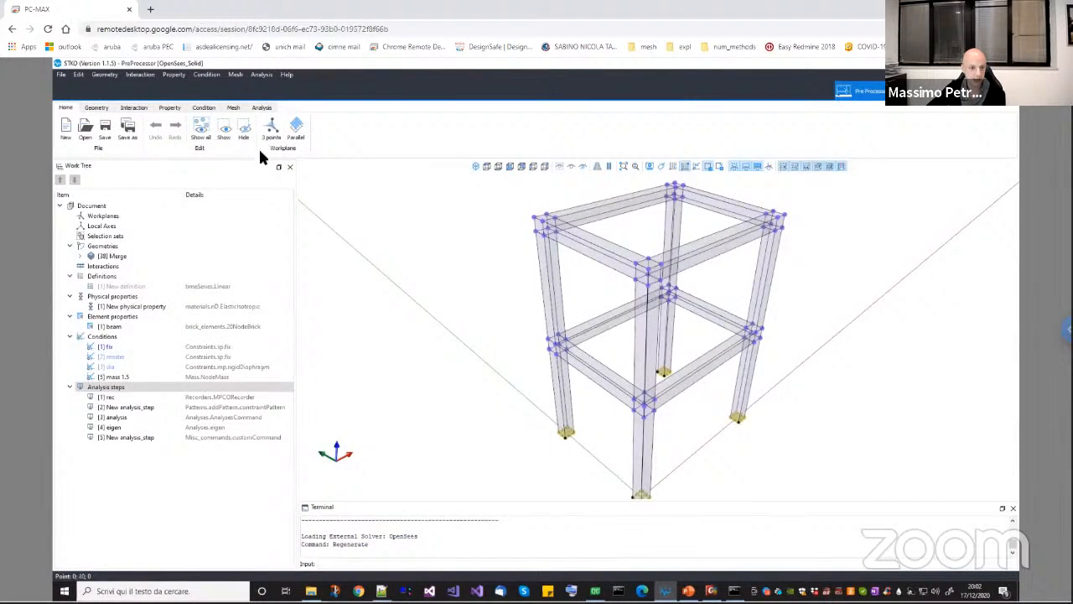
# Show the solid frame's mesh and inspect its brick elements from different angles
pyautogui.click(234, 107)
pyautogui.moveTo(648, 379); pyautogui.dragTo(670, 360)
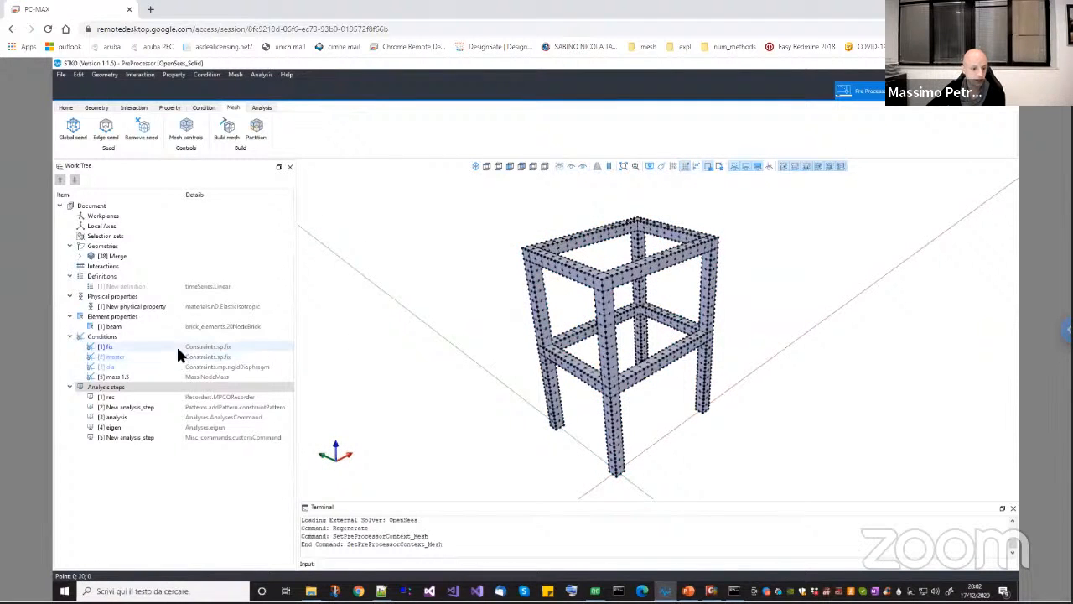
pyautogui.moveTo(599, 280); pyautogui.dragTo(593, 284)
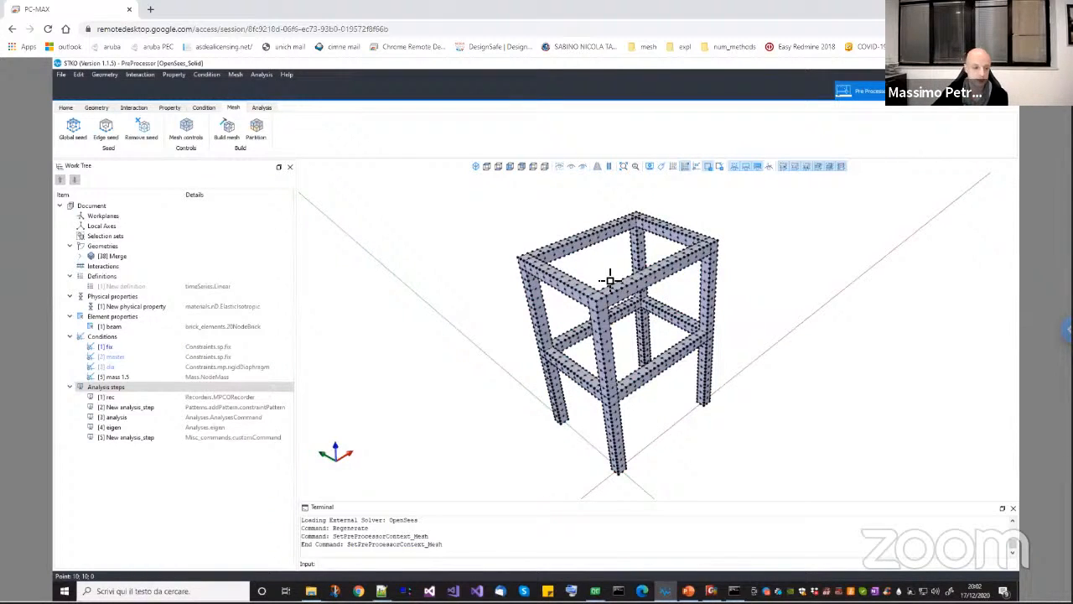
# Run the solid frame analysis in the OpenSees_Solid folder and review the modal participation mass ratios in the console
pyautogui.click(262, 107)
pyautogui.click(231, 132)
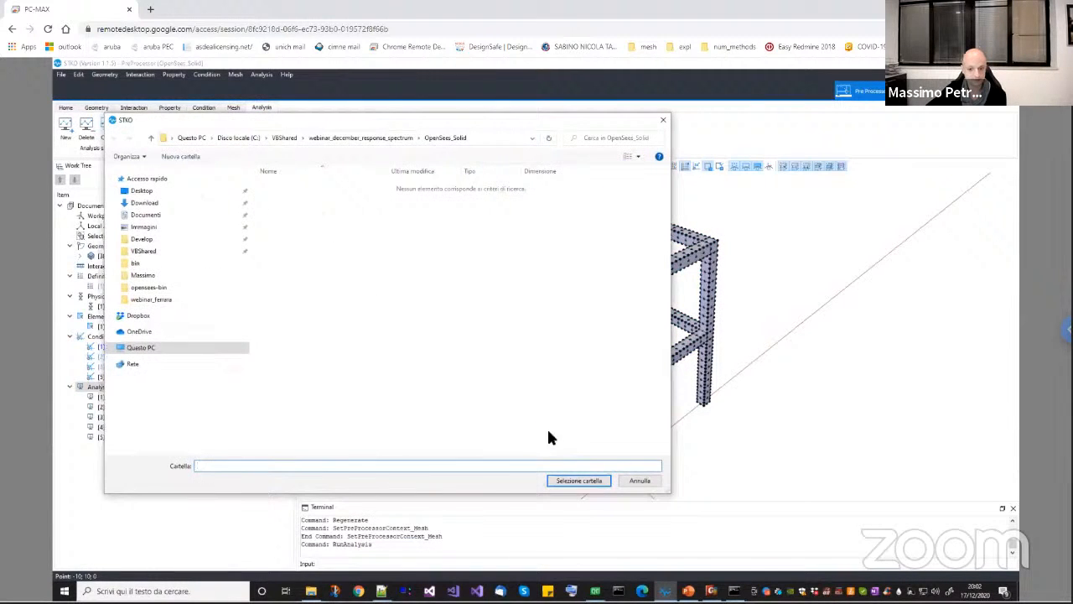
pyautogui.click(577, 475)
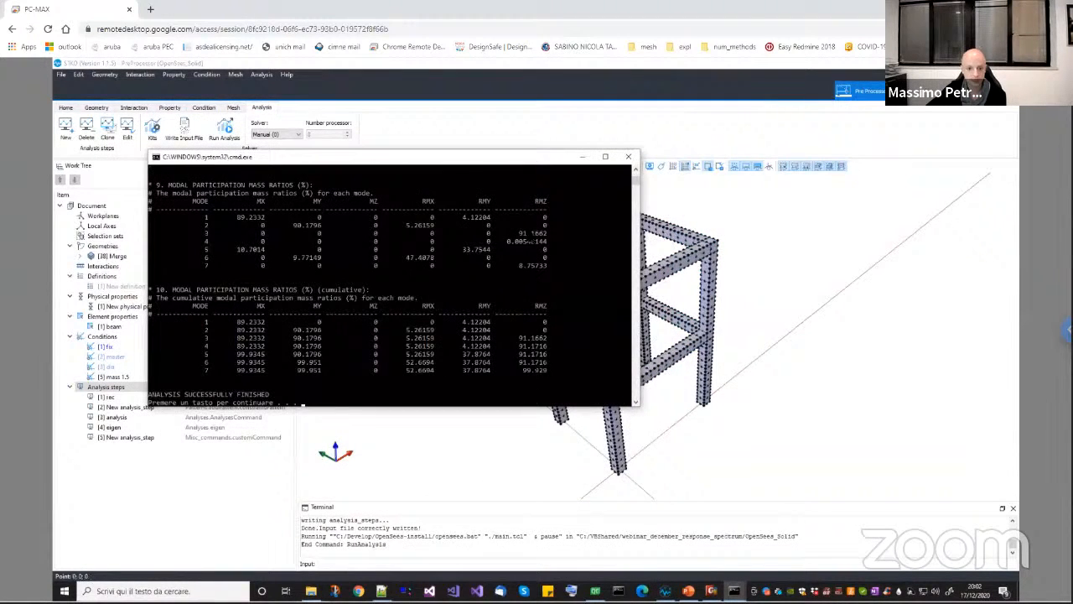
pyautogui.moveTo(496, 162); pyautogui.dragTo(750, 230)
pyautogui.scroll(-1, 693, 354)
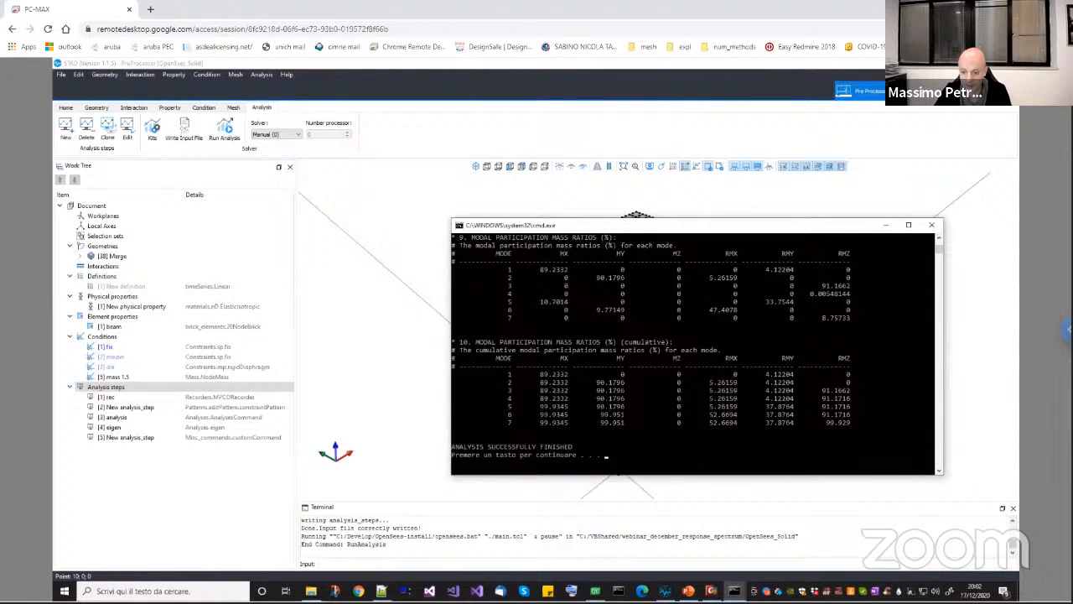
# Switch to midas Gen, close the eigenvalue result table and open MidasGEN_Solid.mgb from the MidasGEN_Solid folder
pyautogui.click(711, 591)
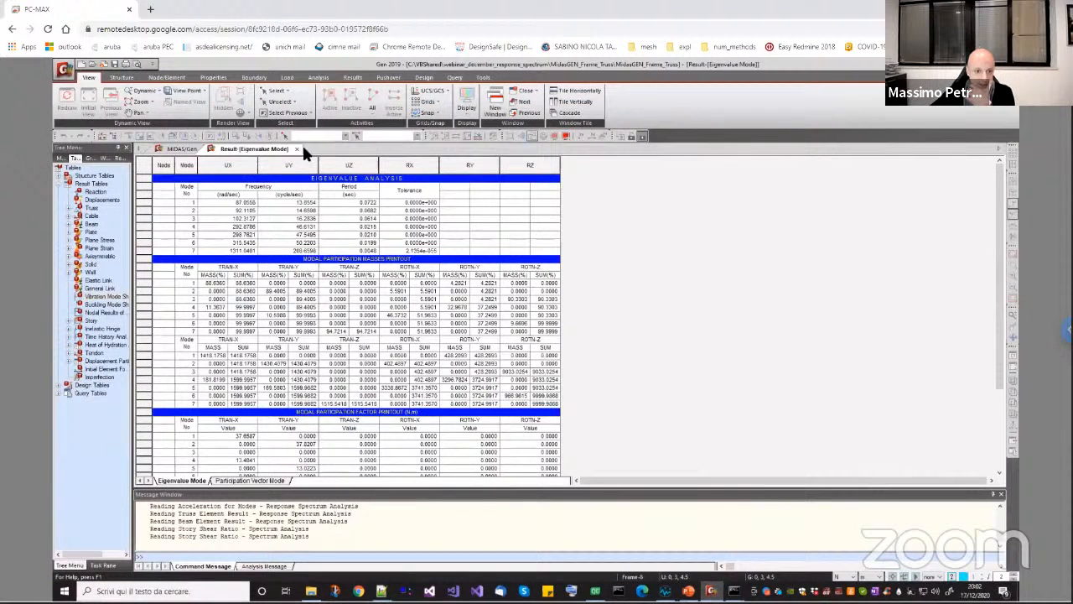
pyautogui.click(295, 142)
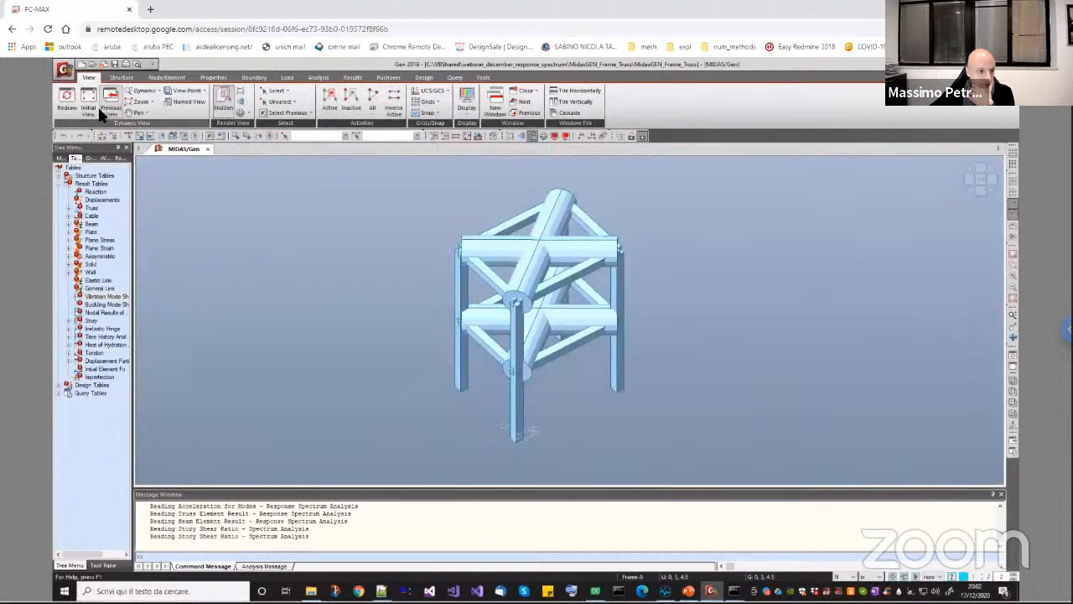
pyautogui.click(92, 63)
pyautogui.click(560, 220)
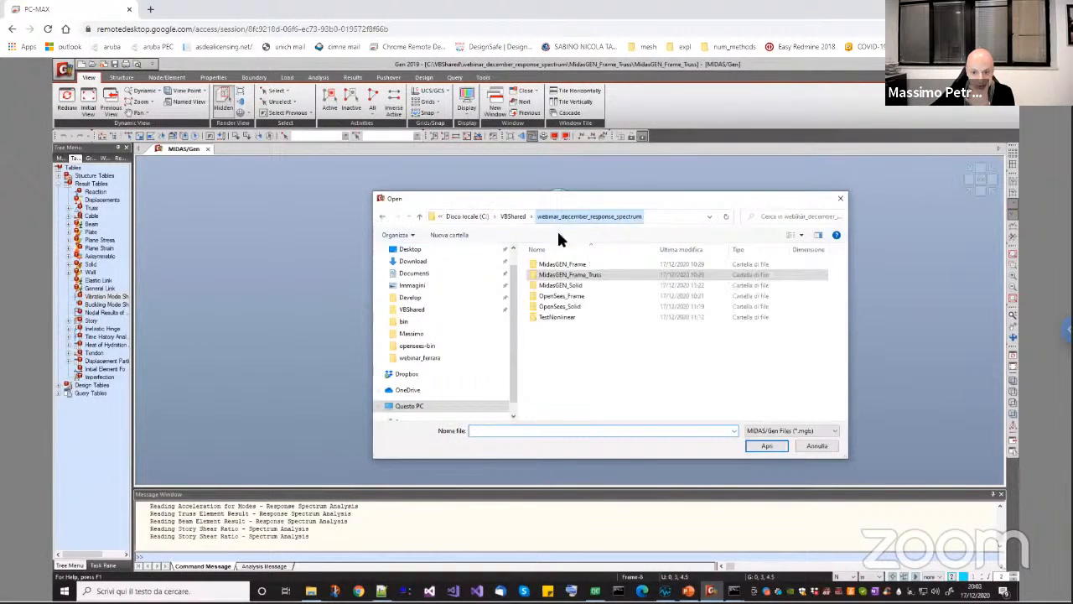
pyautogui.doubleClick(566, 282)
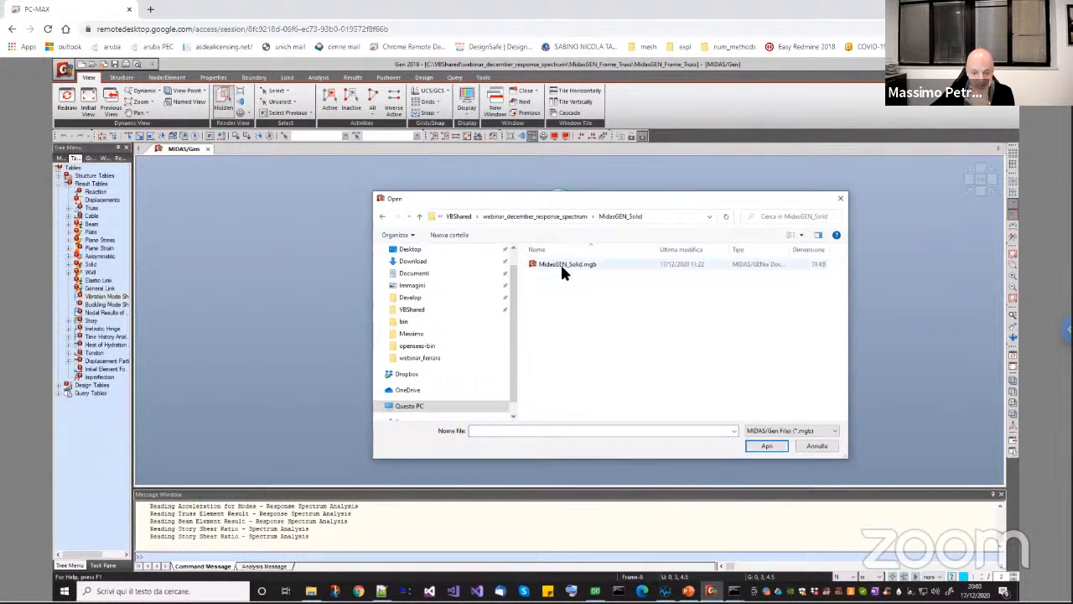
pyautogui.doubleClick(561, 263)
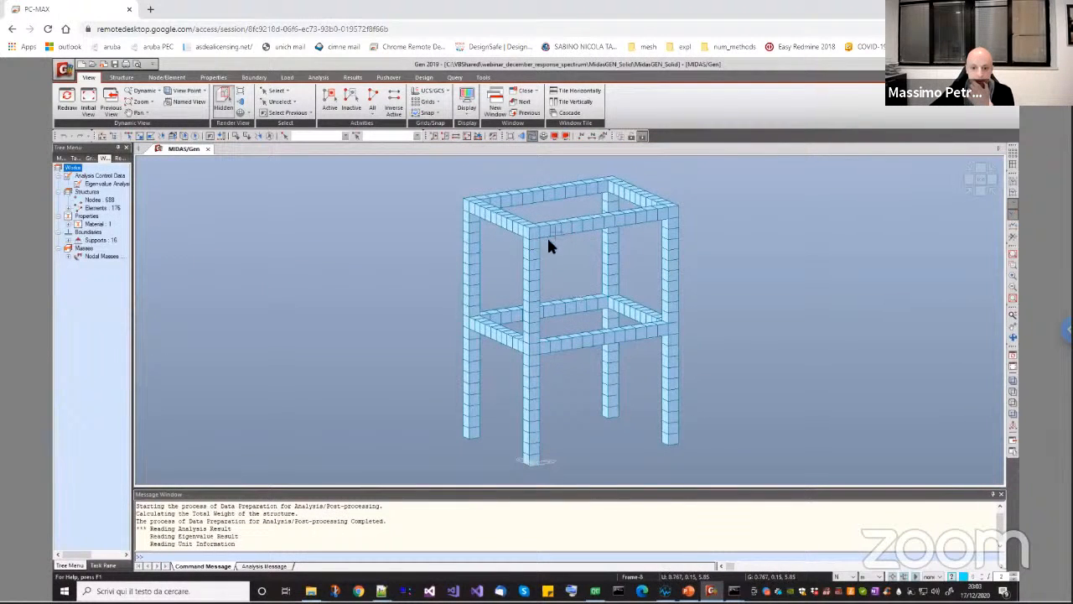
# Show the solid frame model and display its vibration mode shape result table with the default record selection
pyautogui.moveTo(577, 230); pyautogui.dragTo(572, 243, button='middle')
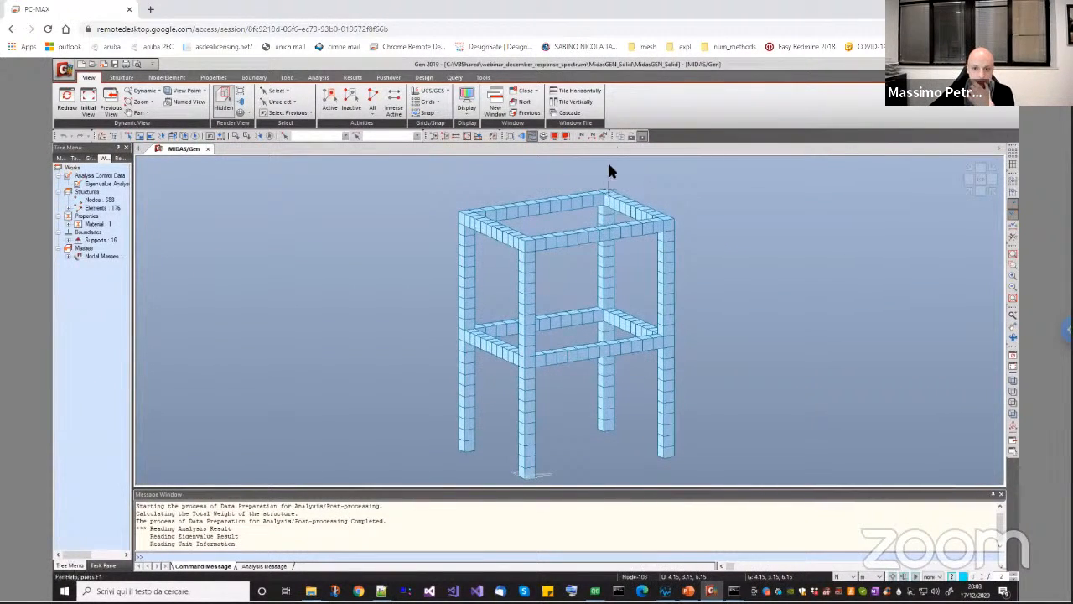
pyautogui.click(87, 158)
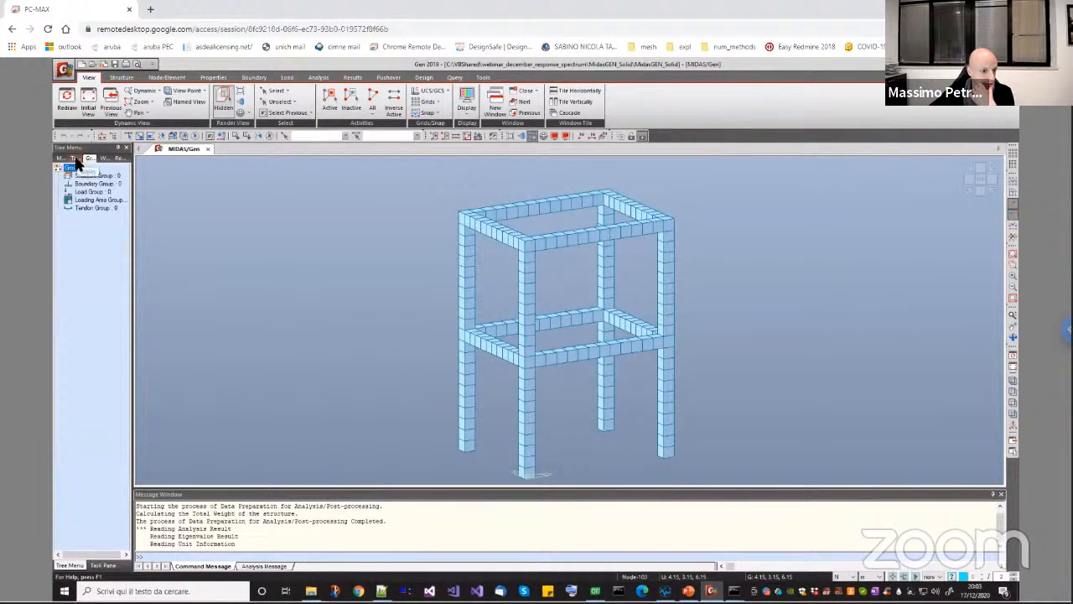
pyautogui.click(76, 158)
pyautogui.doubleClick(109, 295)
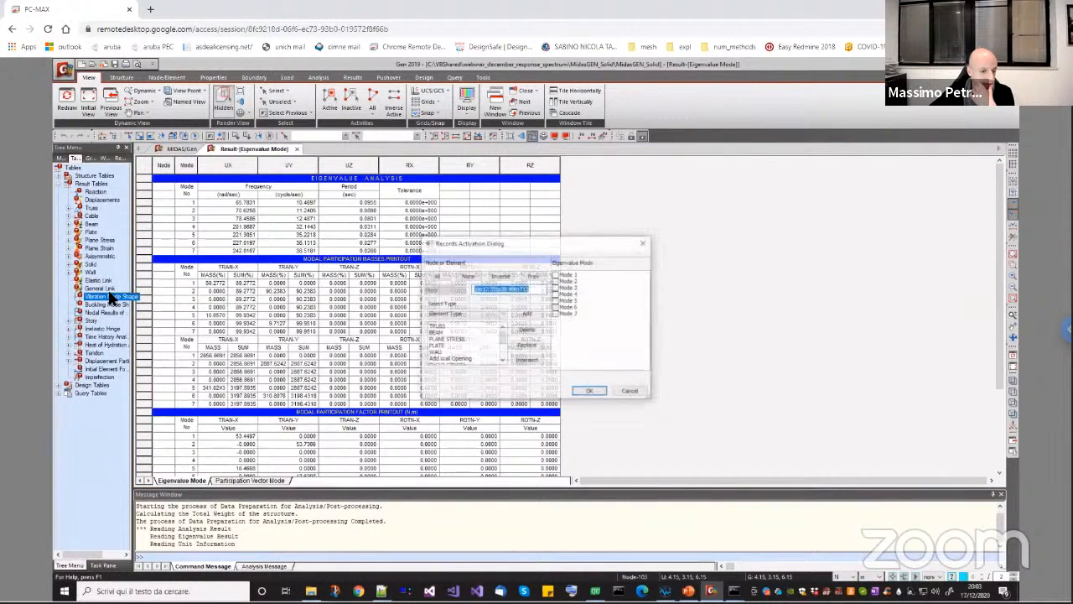
pyautogui.click(590, 391)
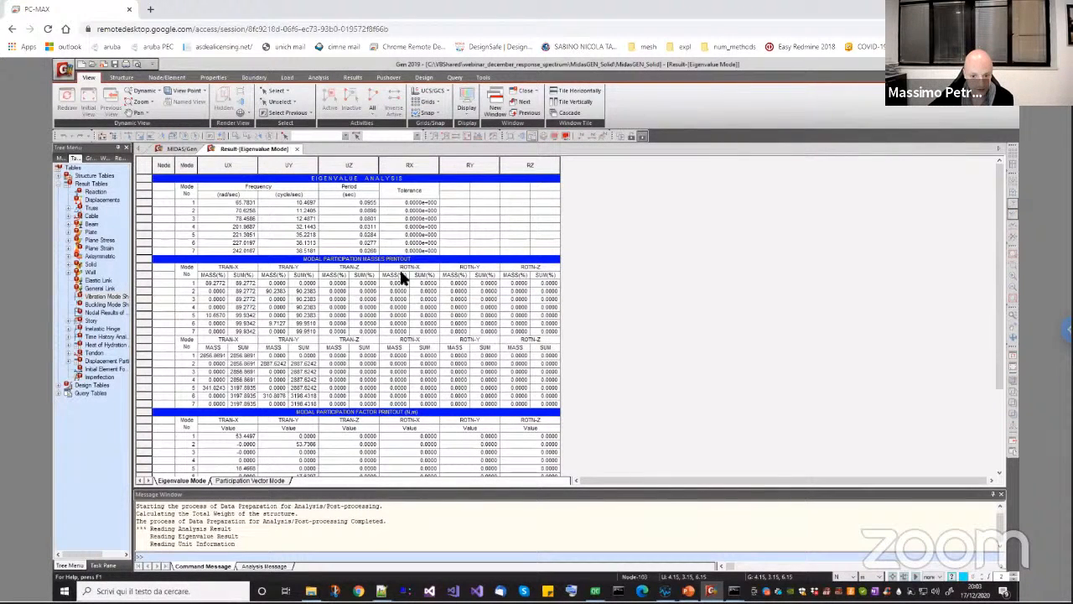
# Highlight the rotational participation mass columns (ROTN-X, ROTN-Y, ROTN-Z) and examine the beam frame's rotational masses in the OpenSees console
pyautogui.moveTo(394, 274); pyautogui.dragTo(547, 409)
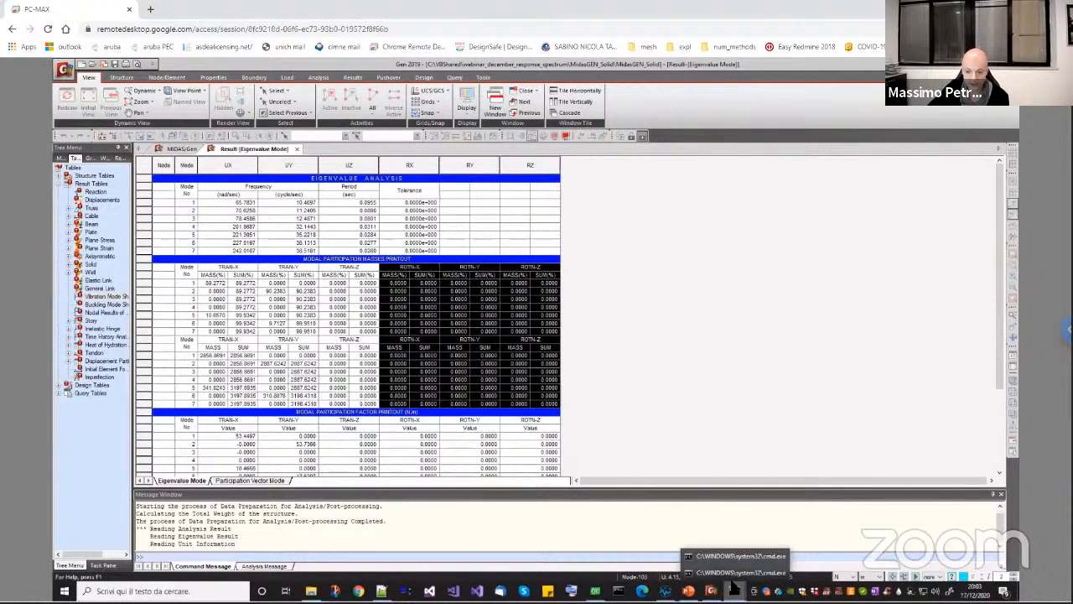
pyautogui.click(736, 572)
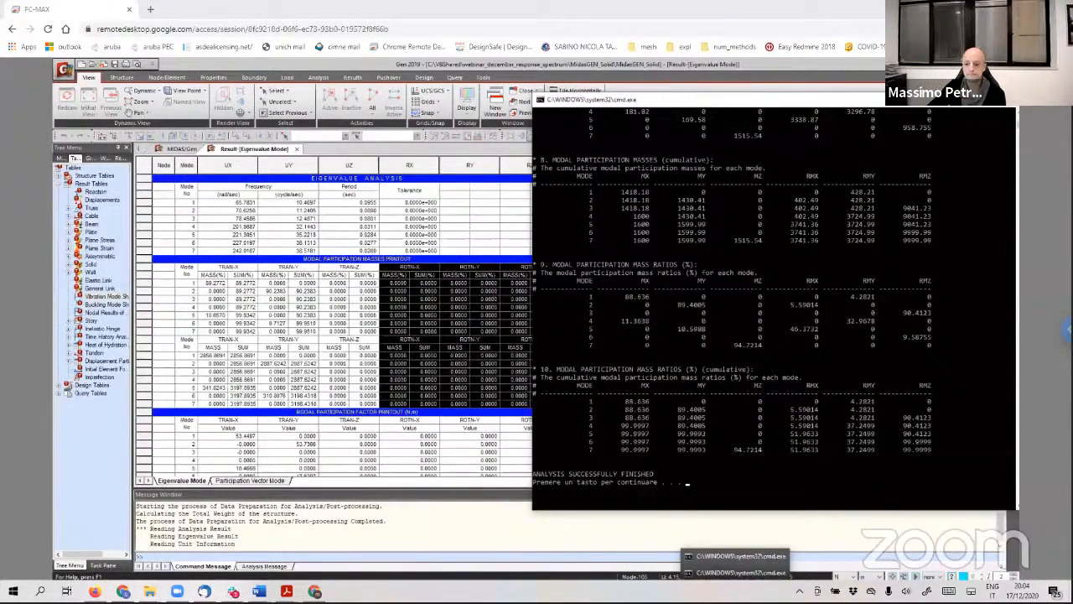
pyautogui.scroll(1, 775, 302)
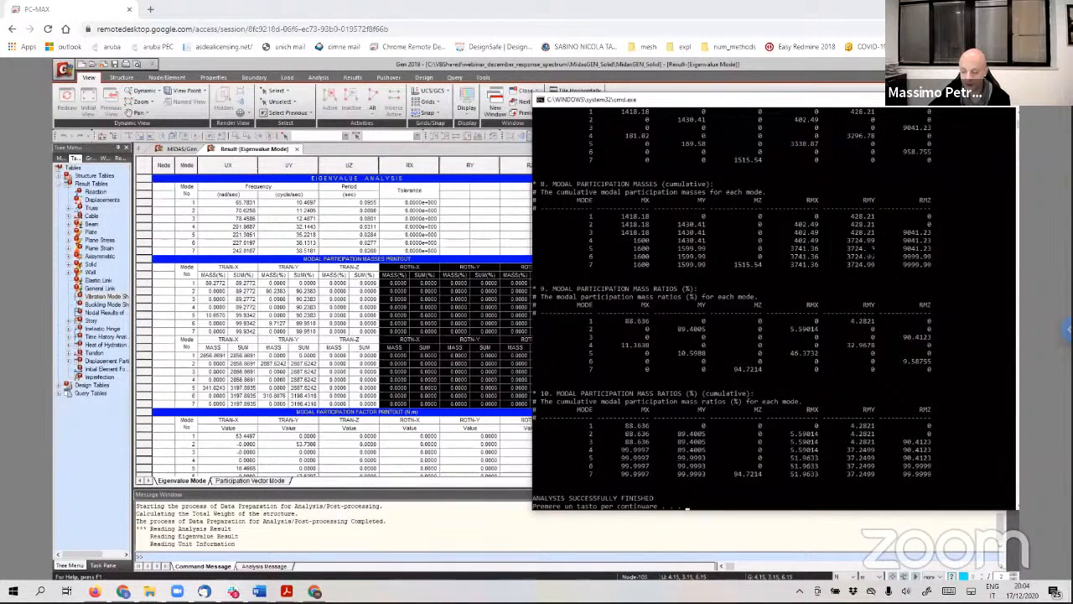
pyautogui.scroll(-1, 775, 302)
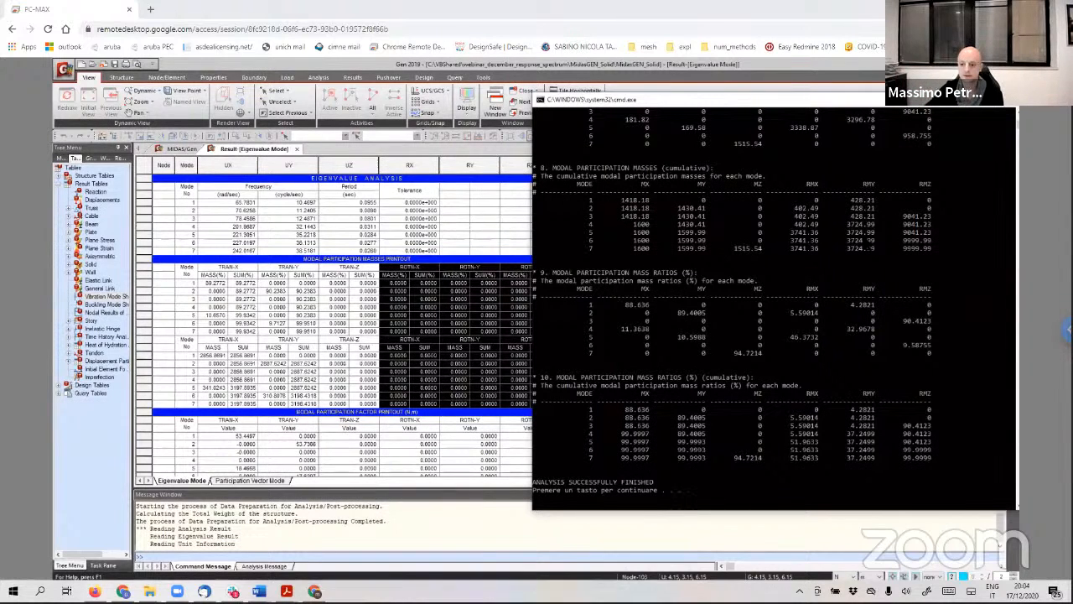
# Examine the solid frame's modal participation masses and mass ratios in the OpenSees console and close it
pyautogui.scroll(4, 776, 302)
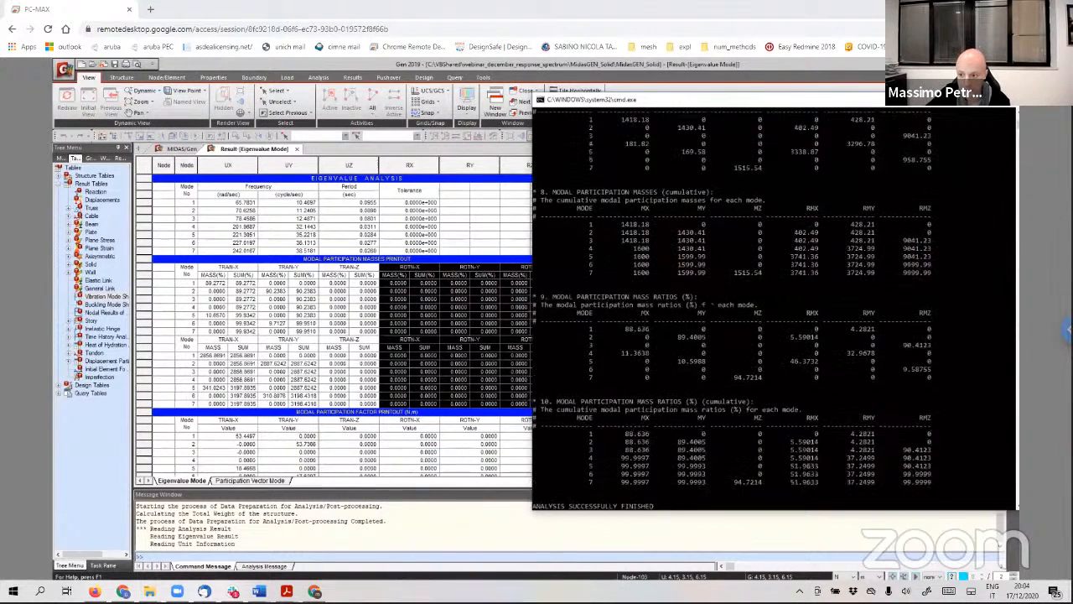
pyautogui.scroll(-2, 776, 301)
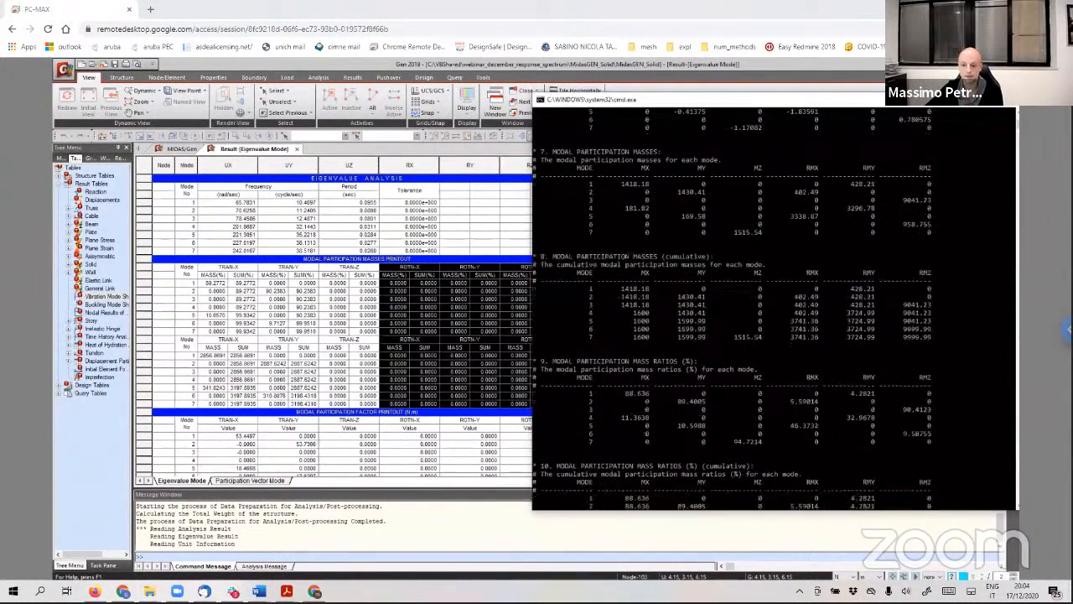
pyautogui.scroll(-1, 776, 302)
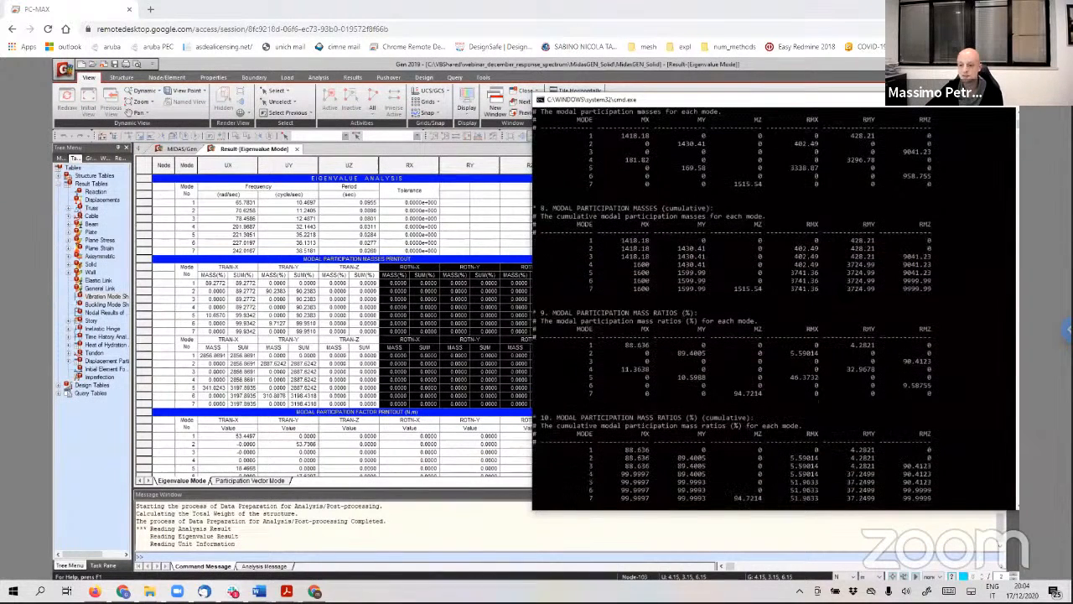
pyautogui.scroll(-1, 775, 302)
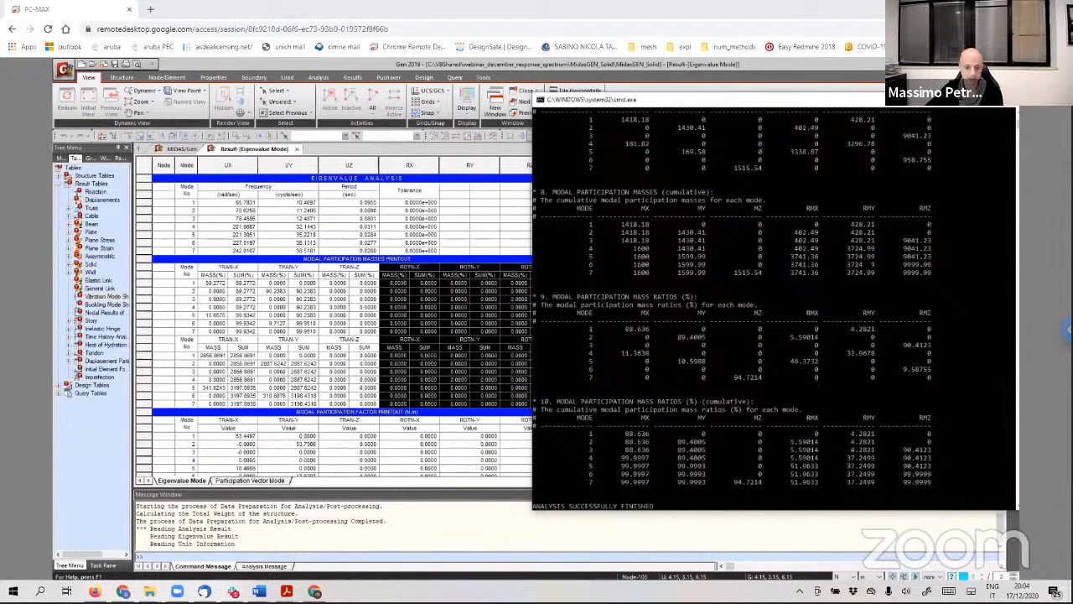
pyautogui.scroll(-1, 776, 301)
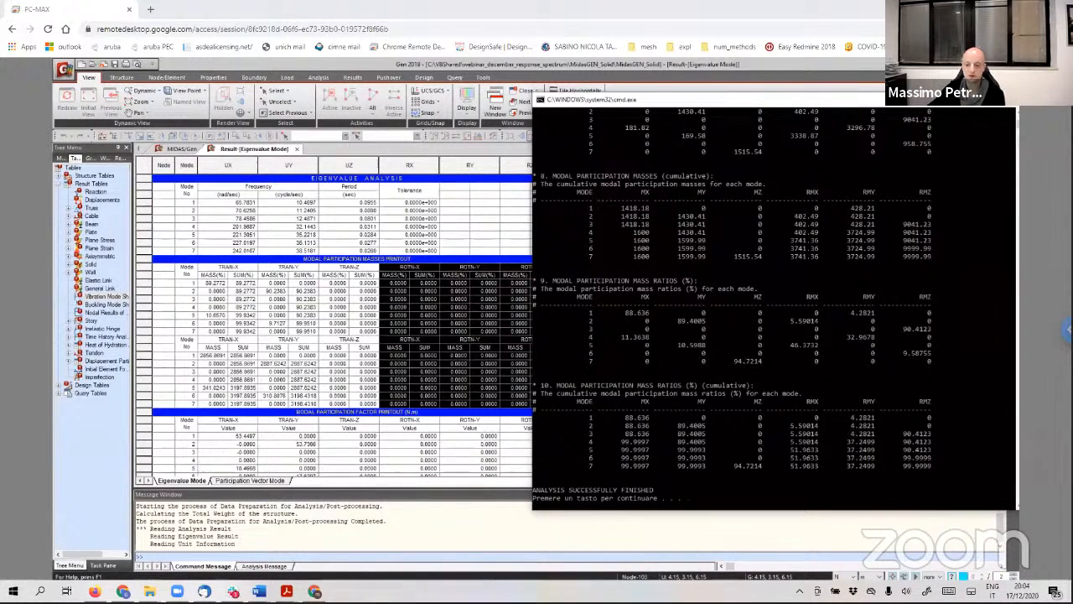
pyautogui.press('Return')
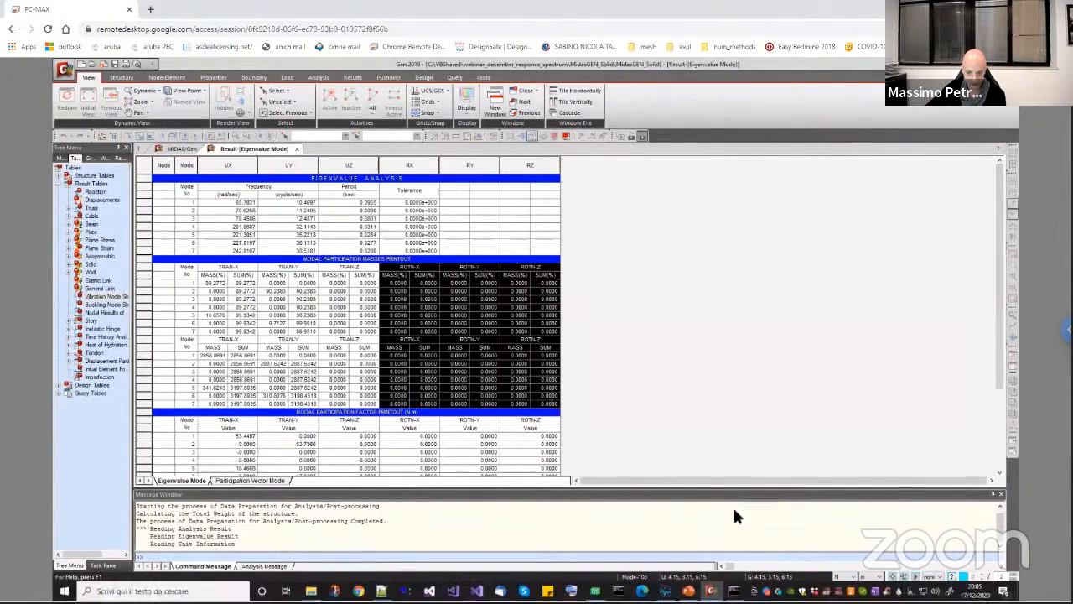
# Bring midas Gen back to the front and close the eigenvalue result table of the solid model
pyautogui.moveTo(735, 591)
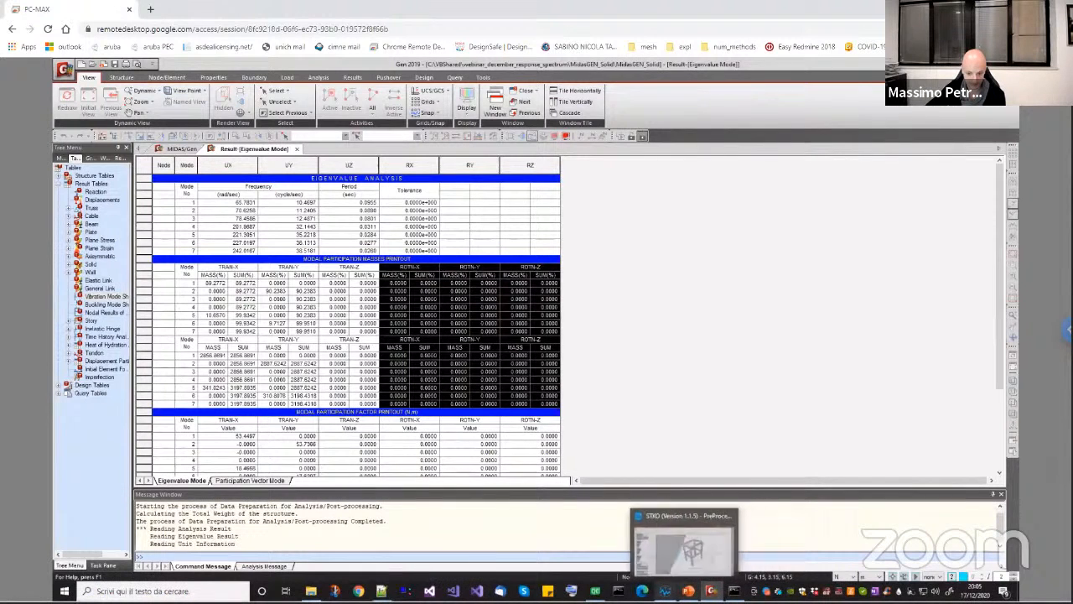
pyautogui.click(734, 541)
pyautogui.click(930, 227)
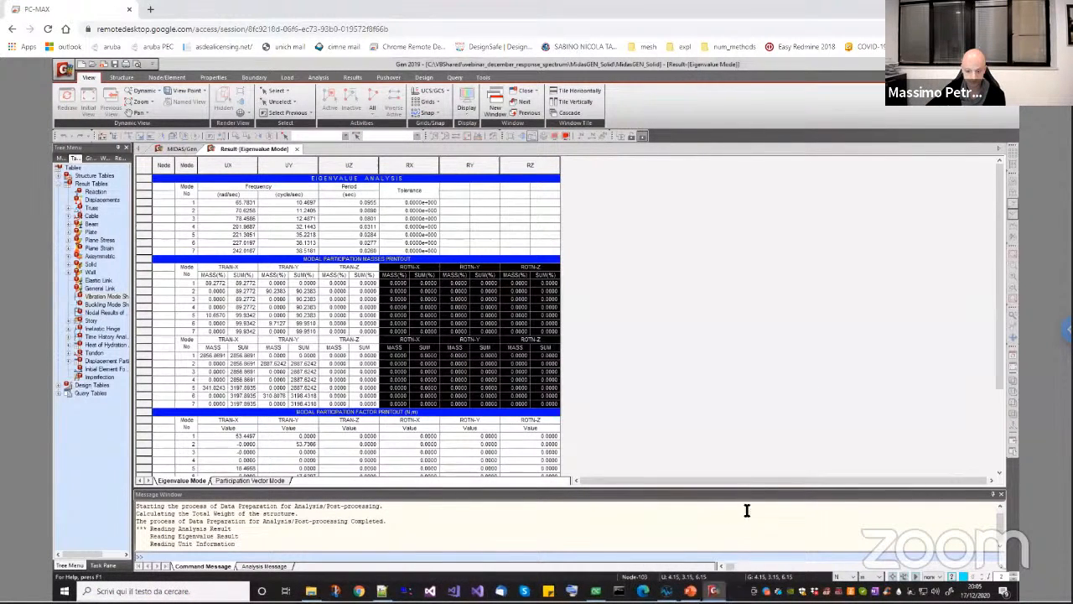
pyautogui.hotkey('alt', 'Tab')
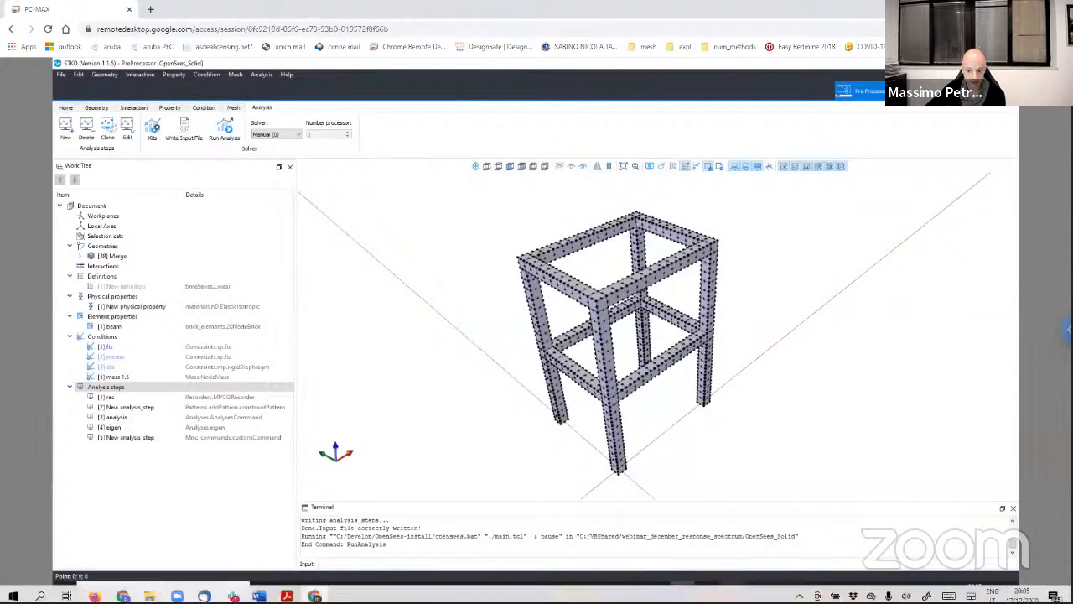
pyautogui.moveTo(731, 592)
pyautogui.click(730, 545)
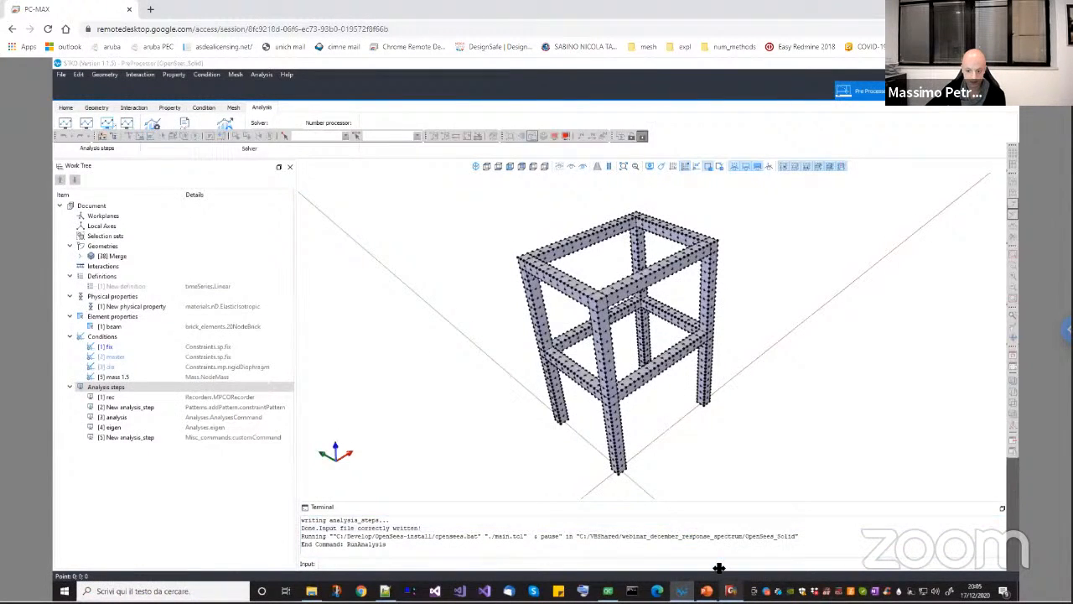
pyautogui.click(296, 149)
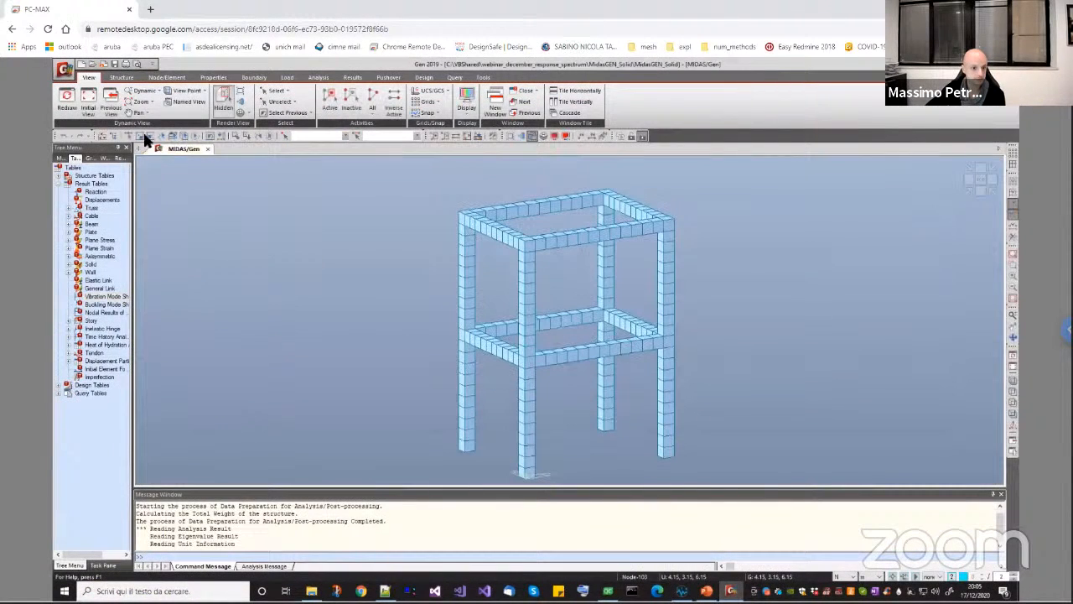
# Open MidasGEN_Frame_Truss.mgb from the MidasGEN_Frame_Truss folder
pyautogui.hotkey('ctrl', 'o')
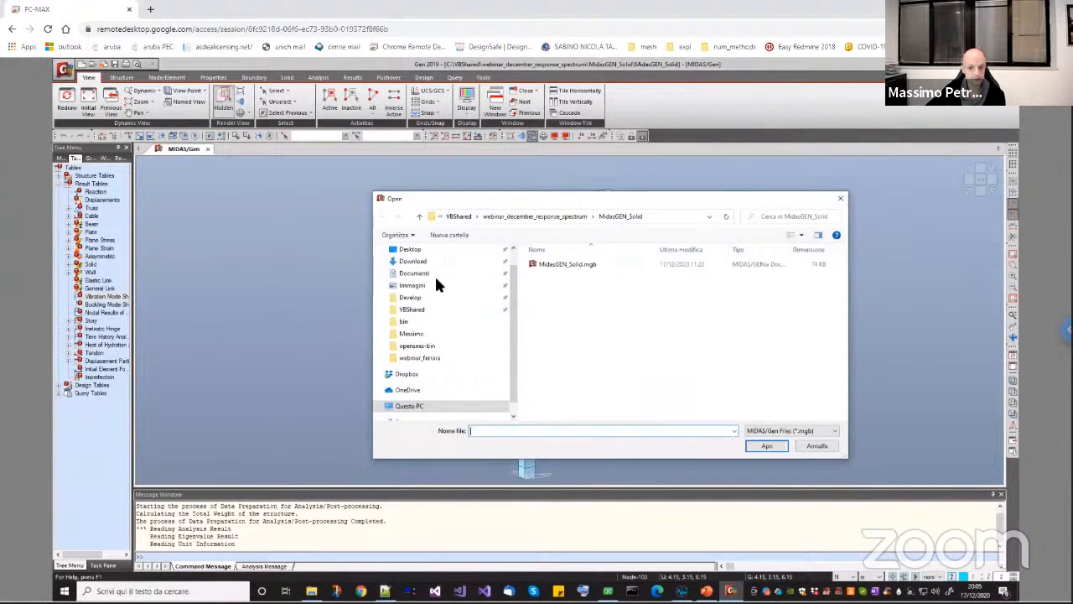
pyautogui.click(560, 211)
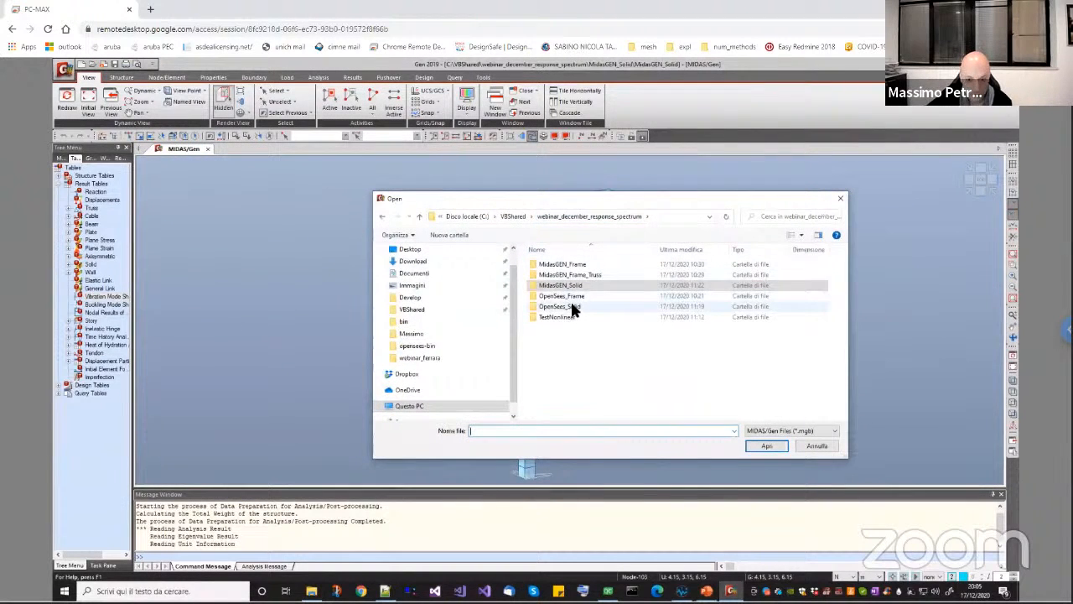
pyautogui.click(584, 274)
pyautogui.doubleClick(583, 274)
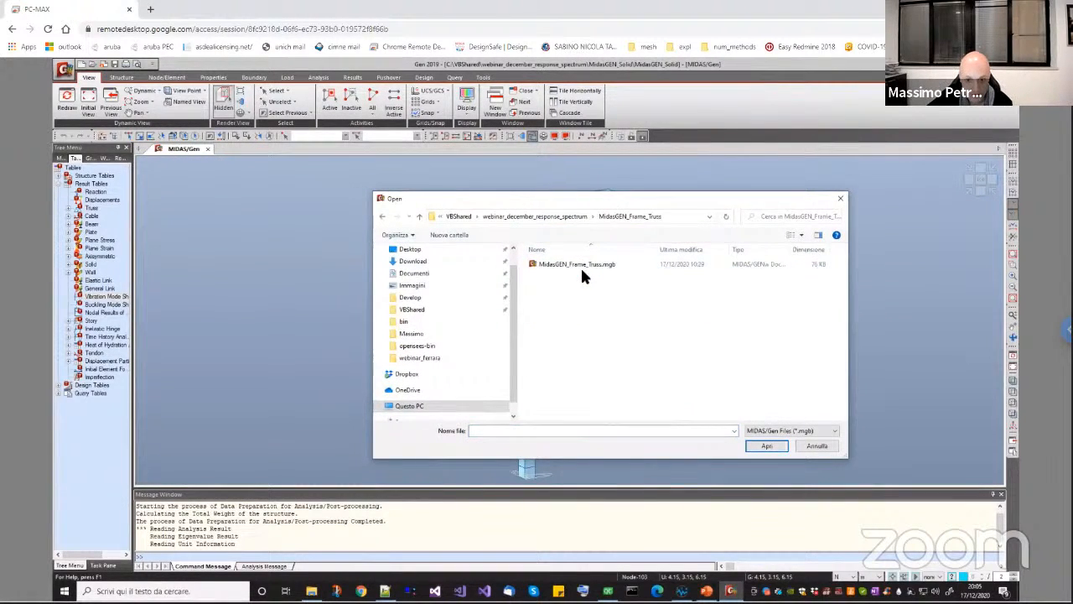
pyautogui.click(578, 263)
pyautogui.click(766, 445)
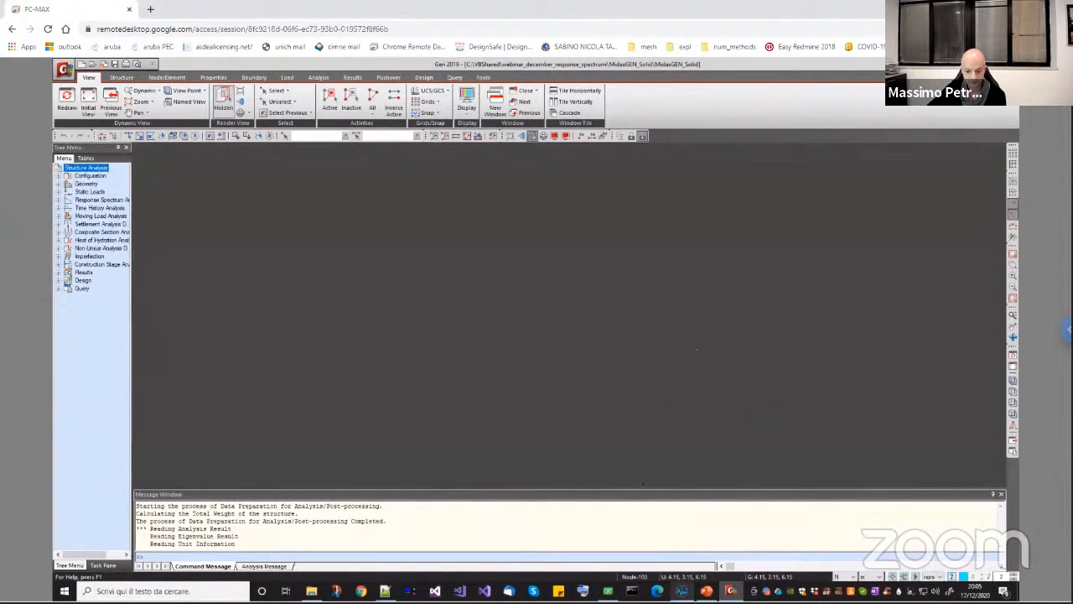
# Switch to STKO, close the OpenSees_Solid document and open the frame model from the OpenSees_Frame folder
pyautogui.click(682, 590)
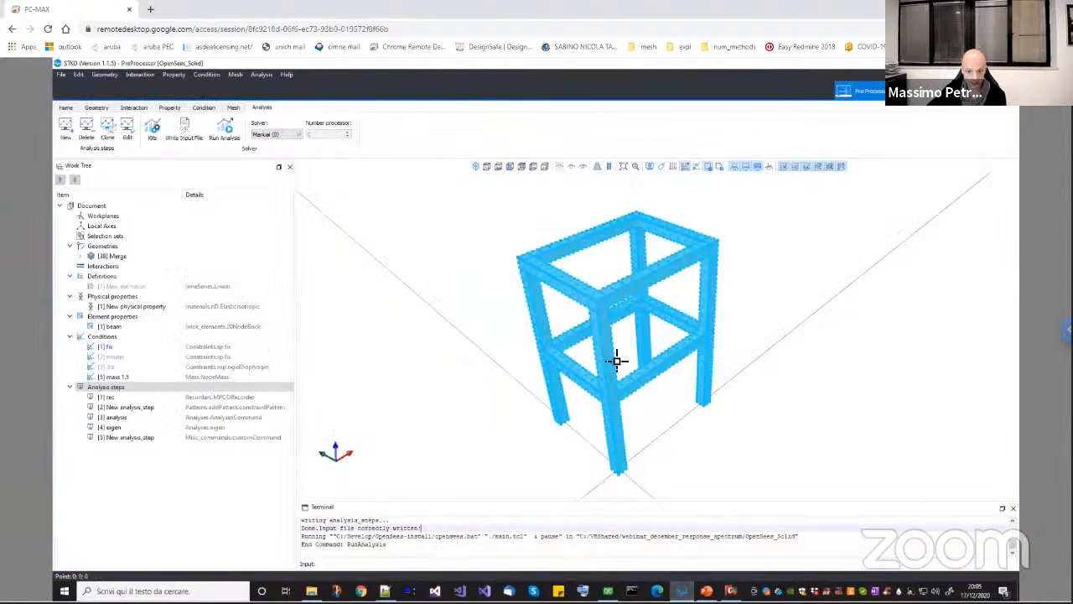
pyautogui.click(69, 106)
pyautogui.click(88, 130)
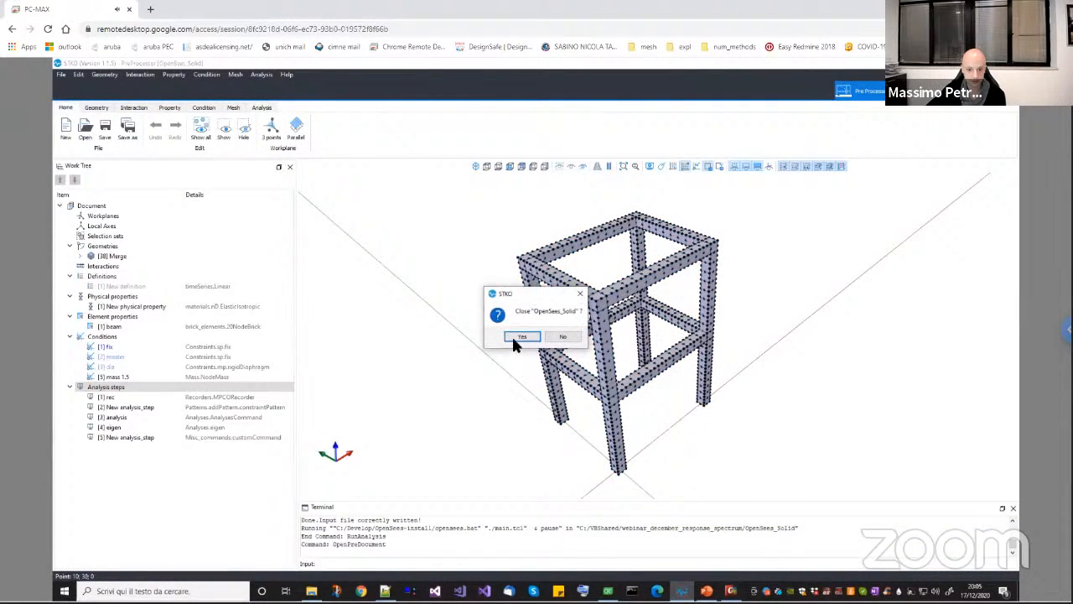
pyautogui.click(514, 339)
pyautogui.click(362, 138)
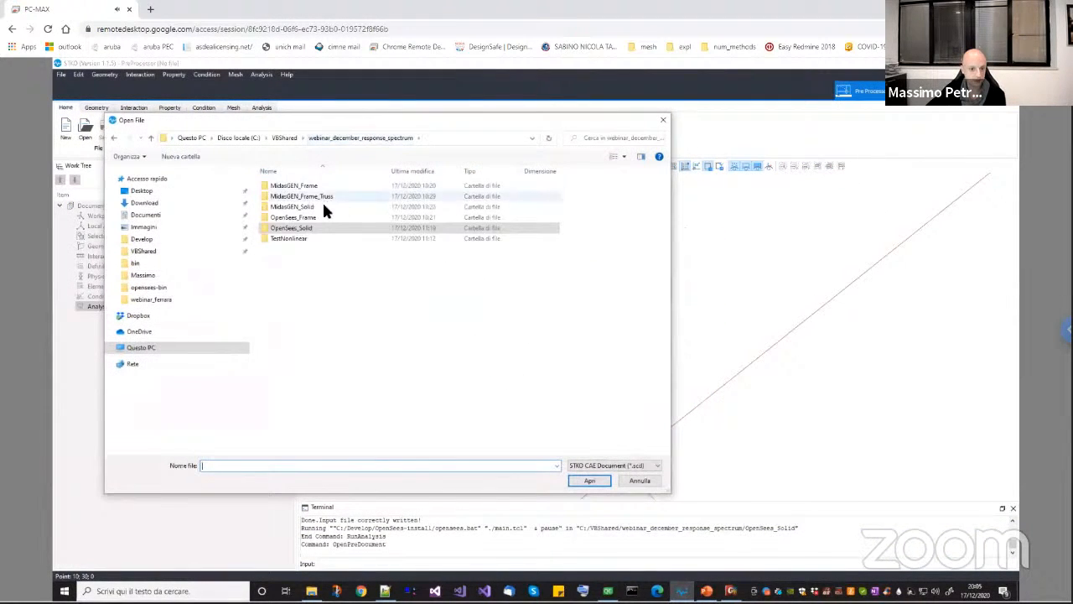
pyautogui.doubleClick(317, 216)
pyautogui.doubleClick(307, 185)
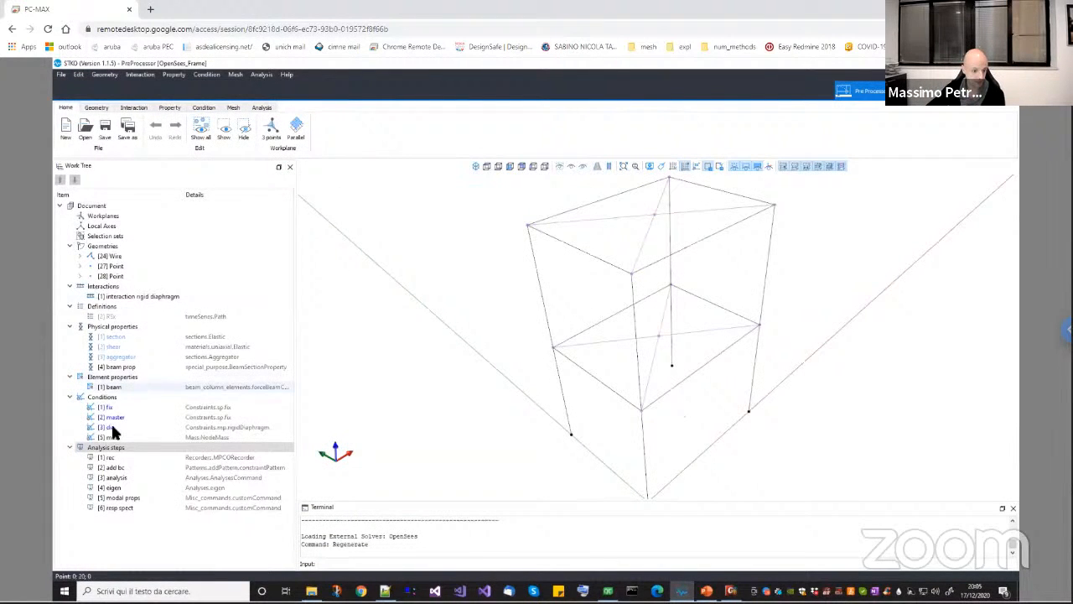
# Go through the frame model's eigen, modal props, resp spect and analysis steps to examine their order
pyautogui.click(119, 487)
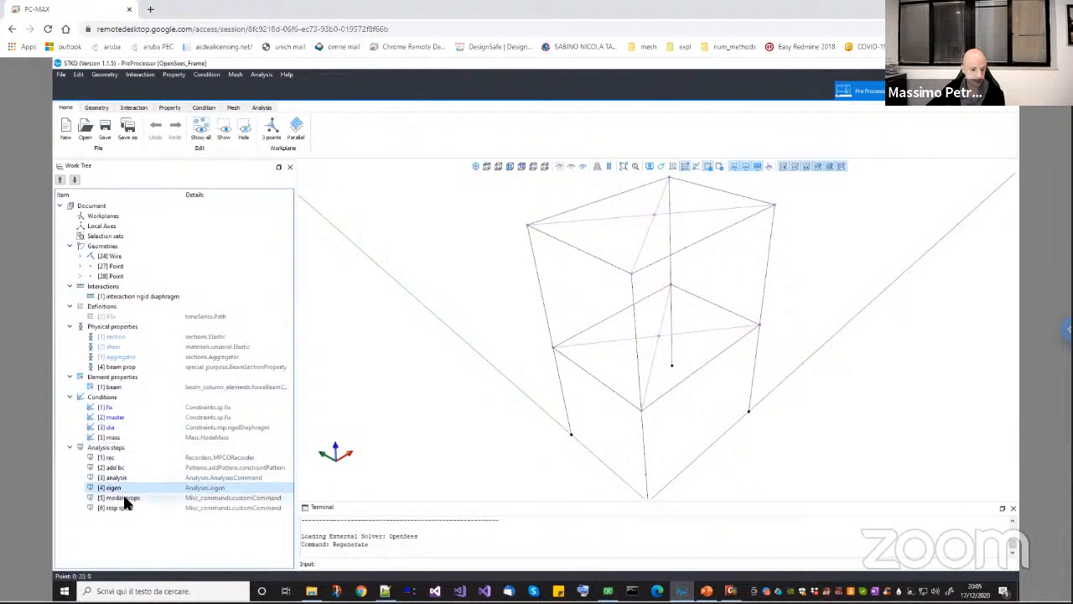
pyautogui.click(123, 499)
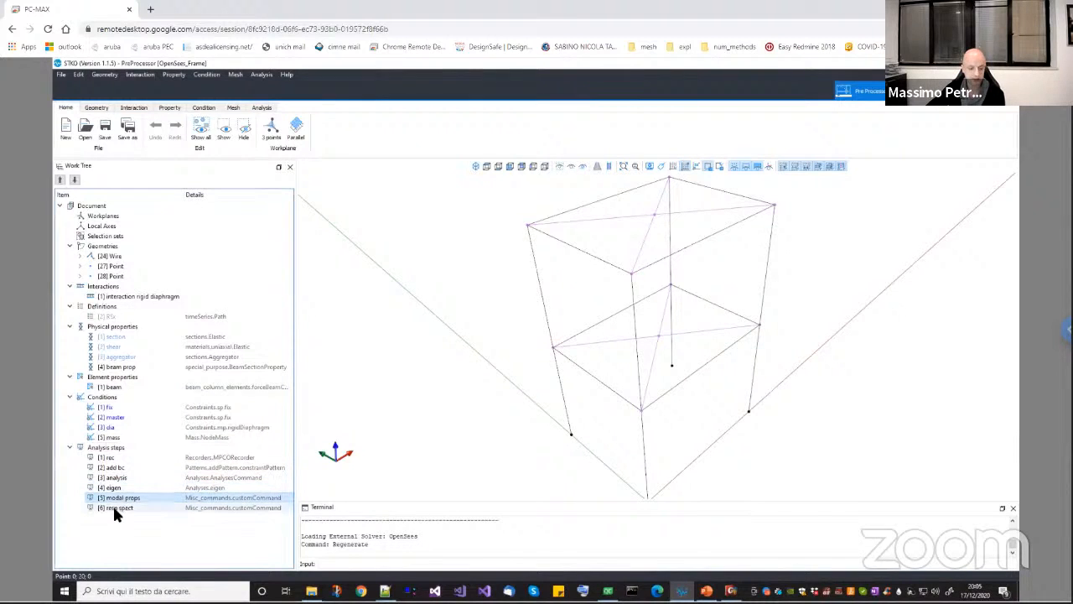
pyautogui.click(119, 508)
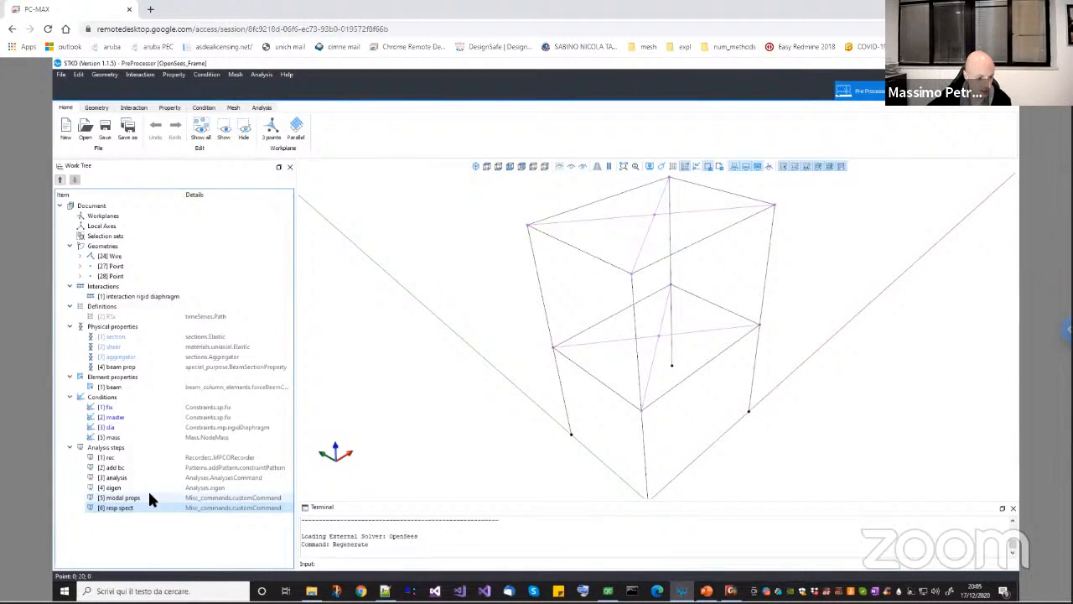
pyautogui.click(122, 495)
pyautogui.click(119, 487)
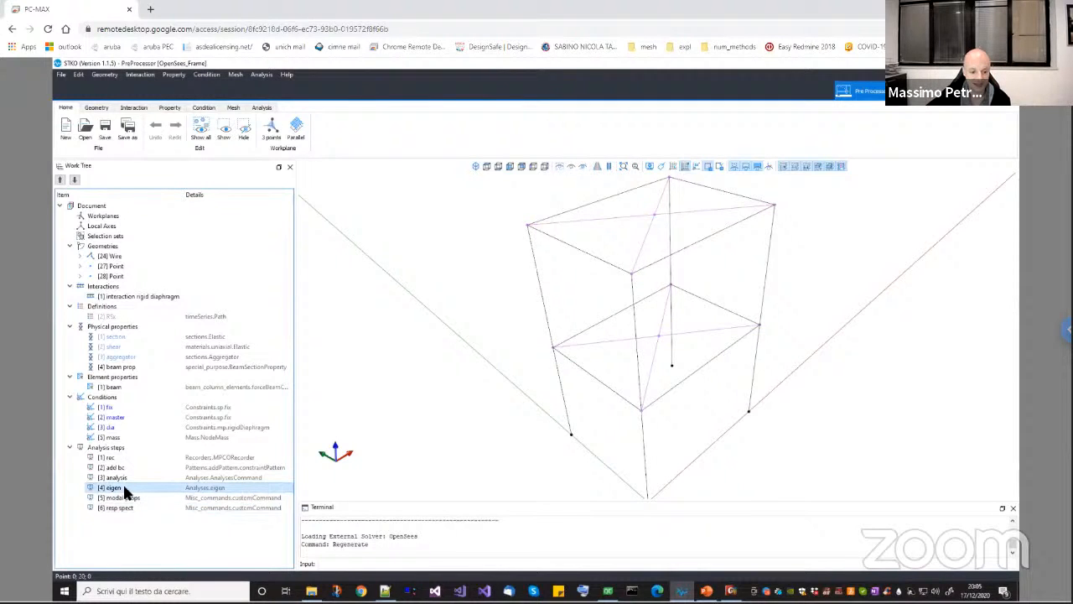
pyautogui.click(121, 475)
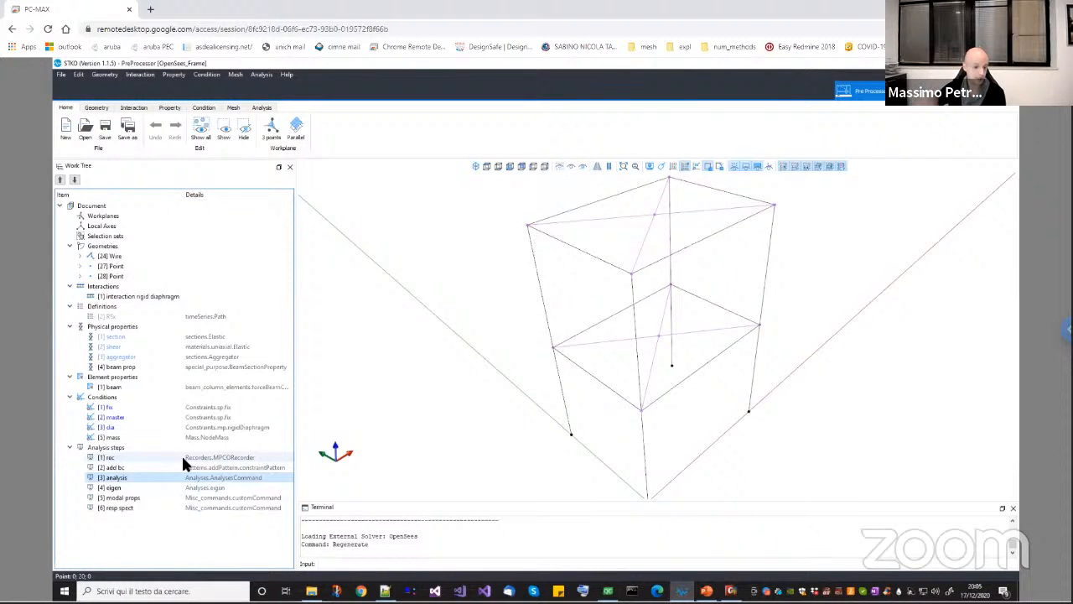
# Review the analysis step's settings, leave them without changes, and examine its place before the eigen step
pyautogui.rightClick(124, 476)
pyautogui.click(143, 499)
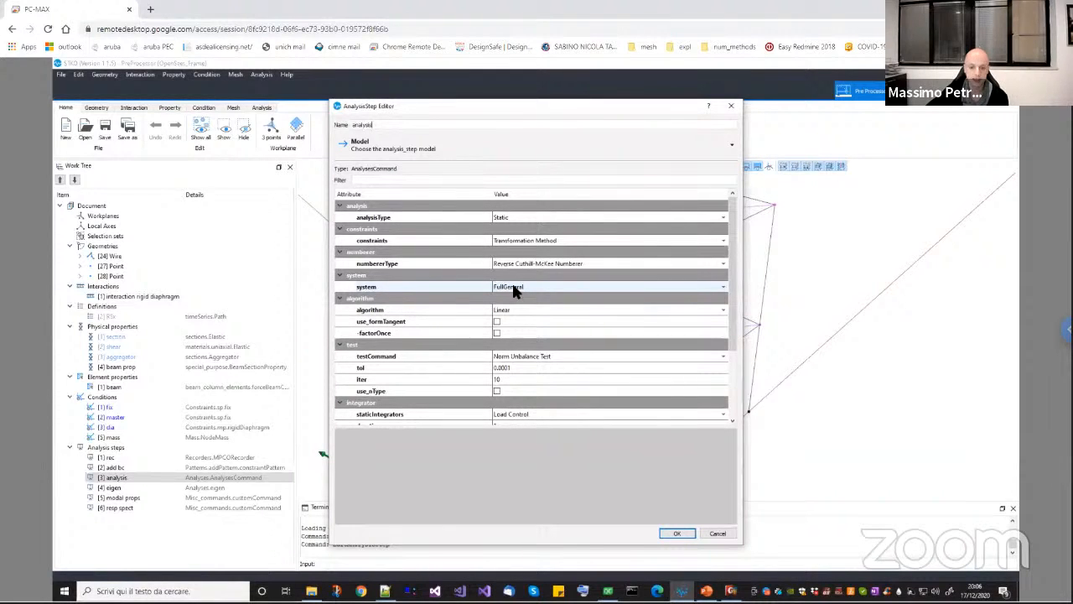
pyautogui.click(717, 534)
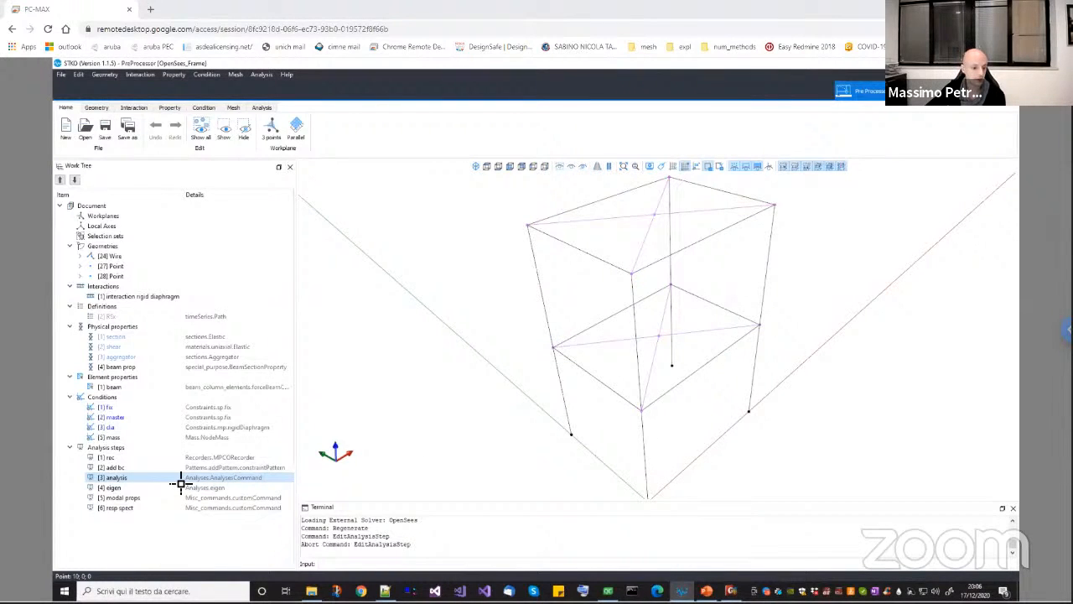
pyautogui.click(138, 485)
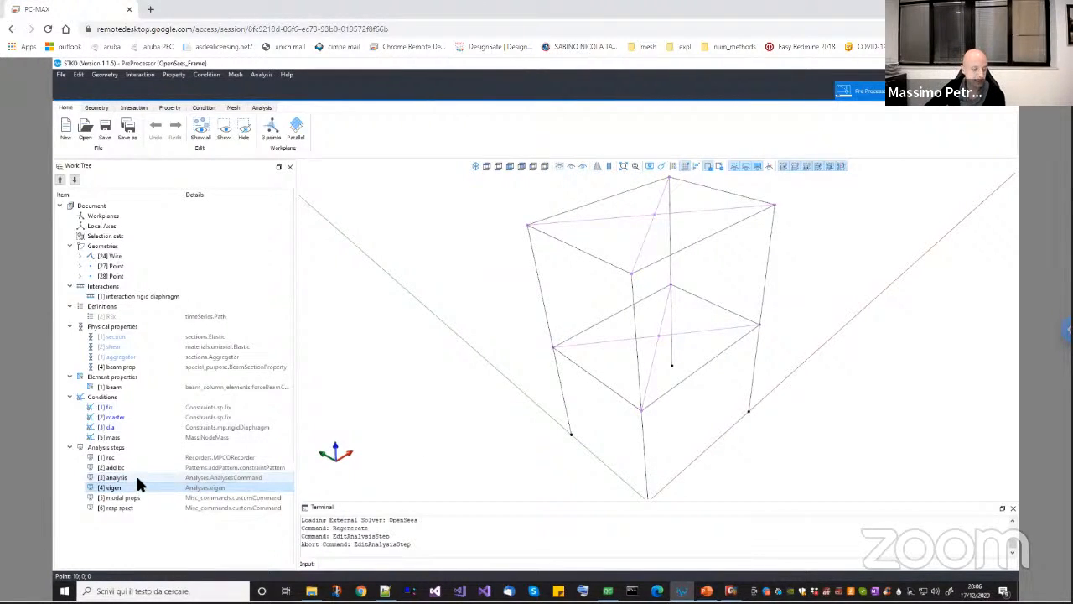
pyautogui.click(136, 473)
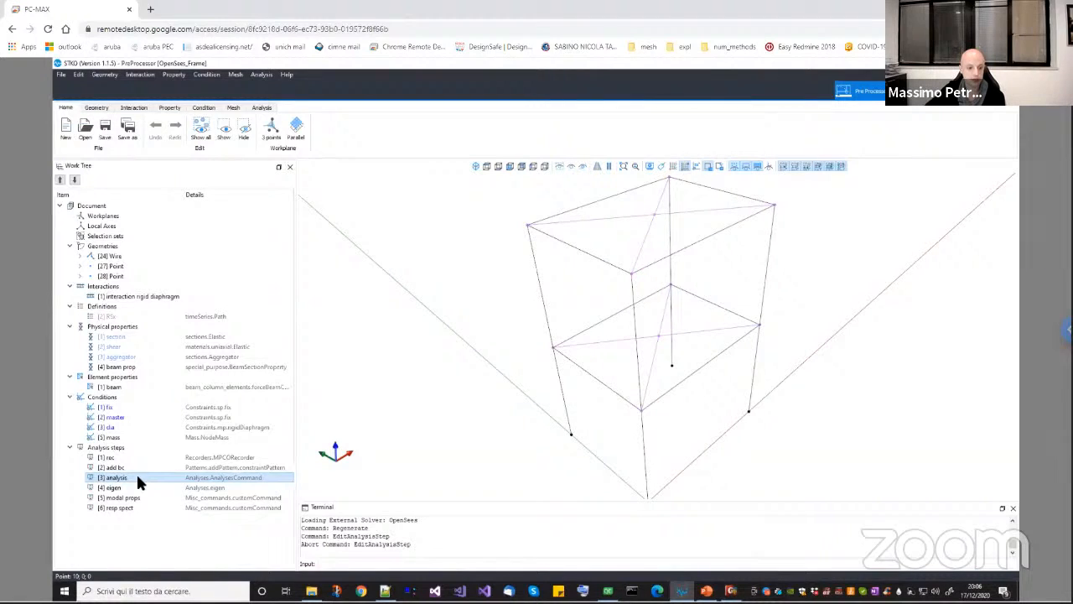
pyautogui.click(134, 488)
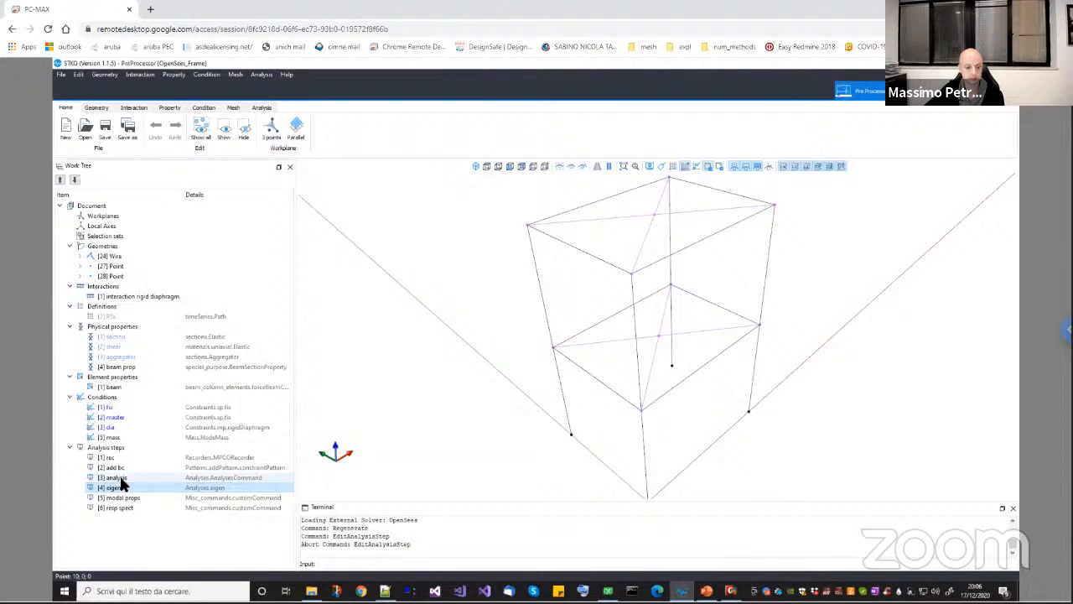
# Examine the analysis step's number of increments and the available system solvers, and close it without changes
pyautogui.rightClick(121, 475)
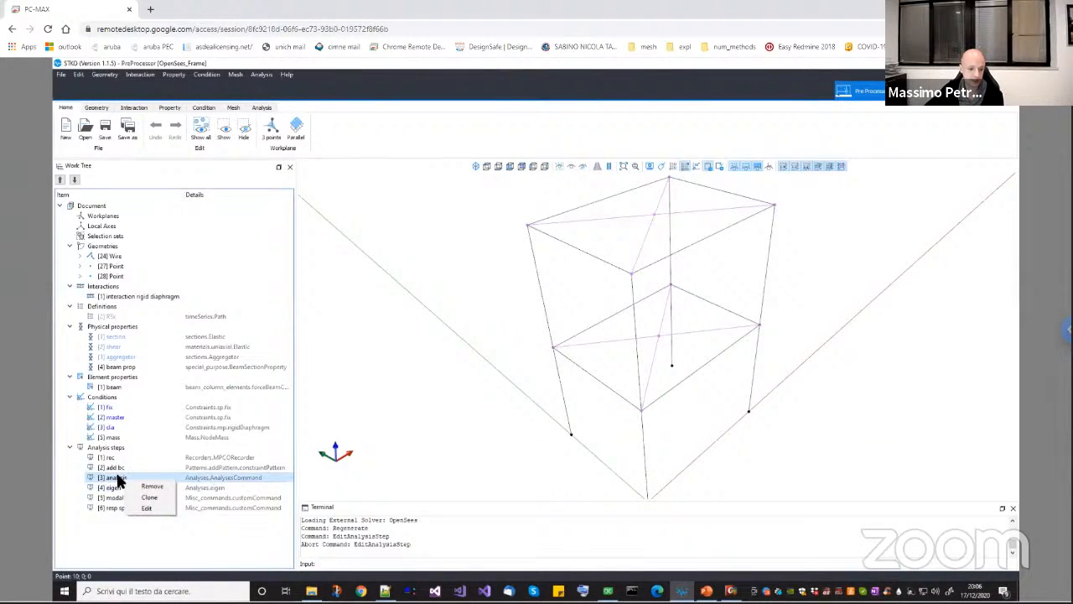
pyautogui.click(144, 507)
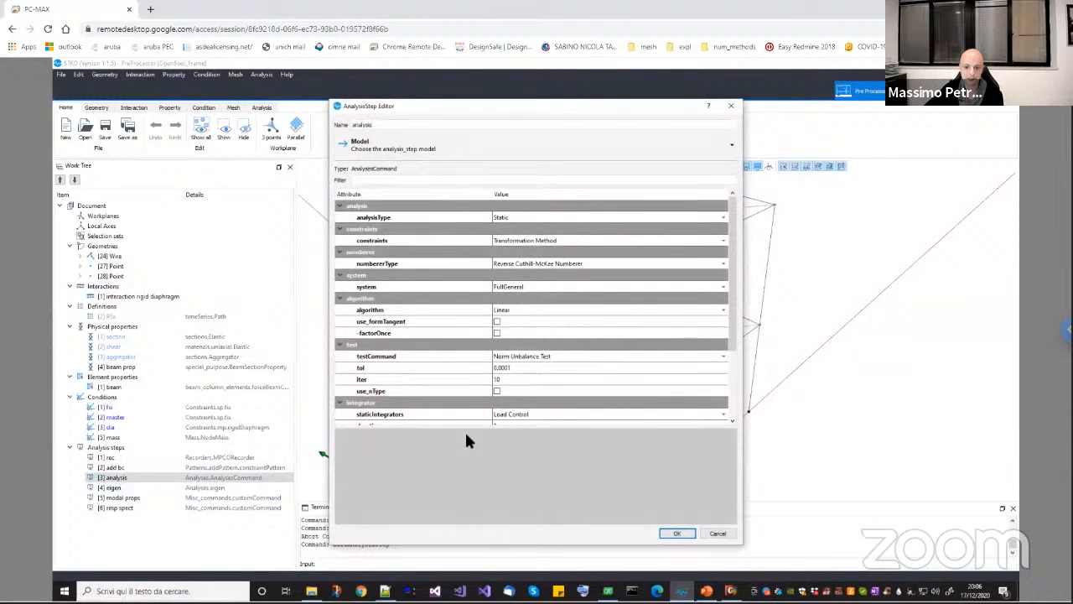
pyautogui.scroll(-3, 733, 352)
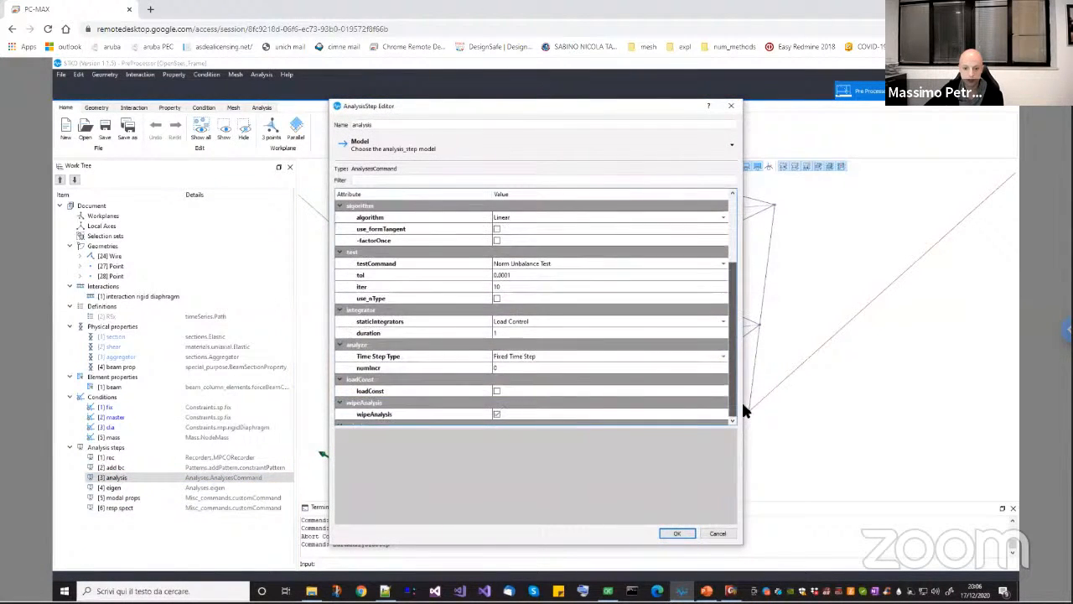
pyautogui.click(542, 367)
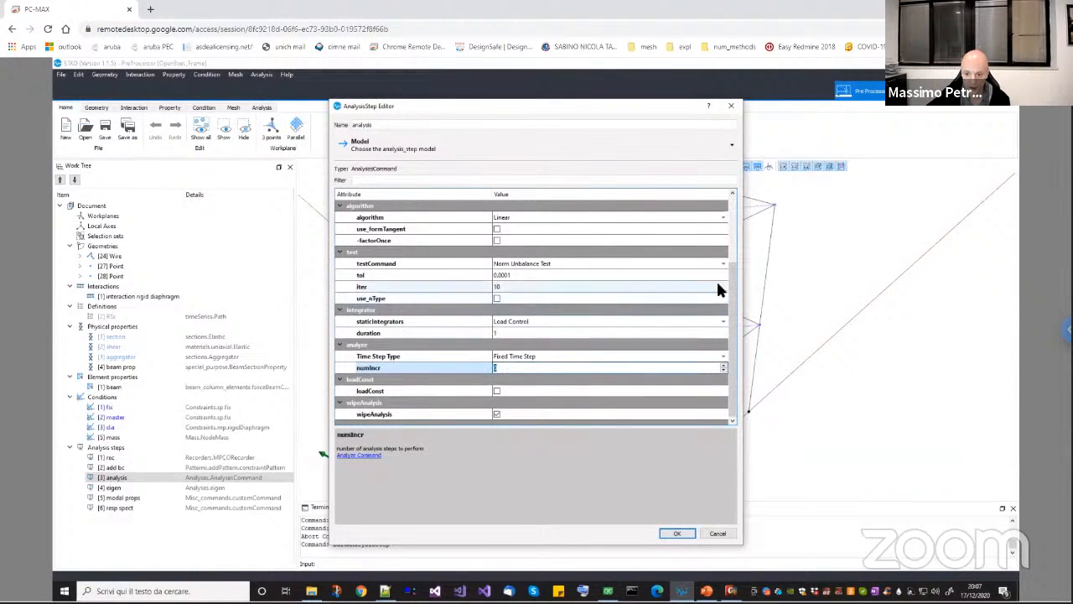
pyautogui.moveTo(728, 268); pyautogui.dragTo(736, 209)
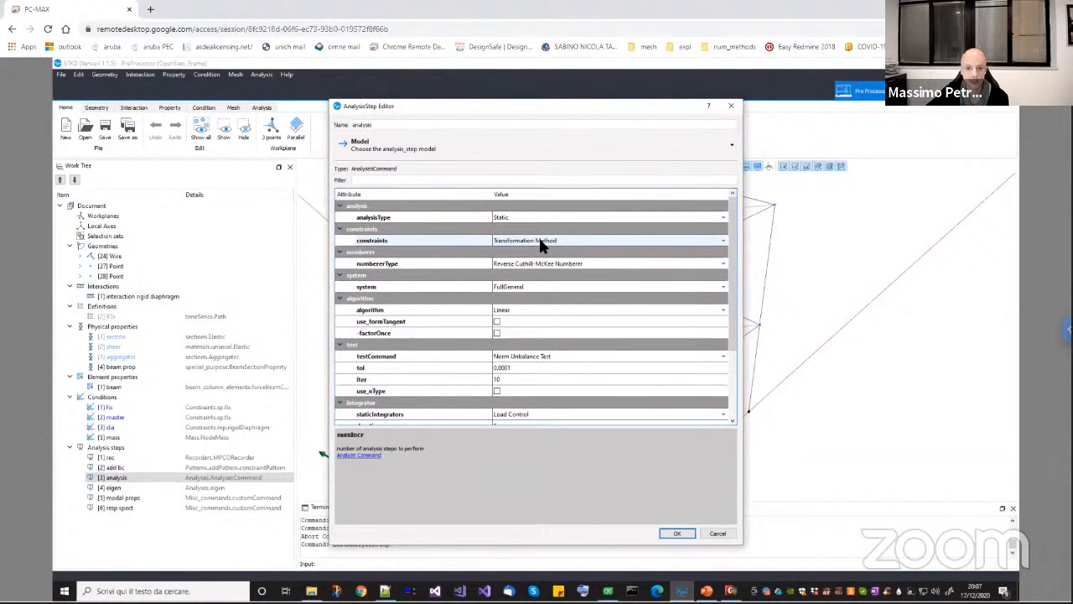
pyautogui.click(514, 287)
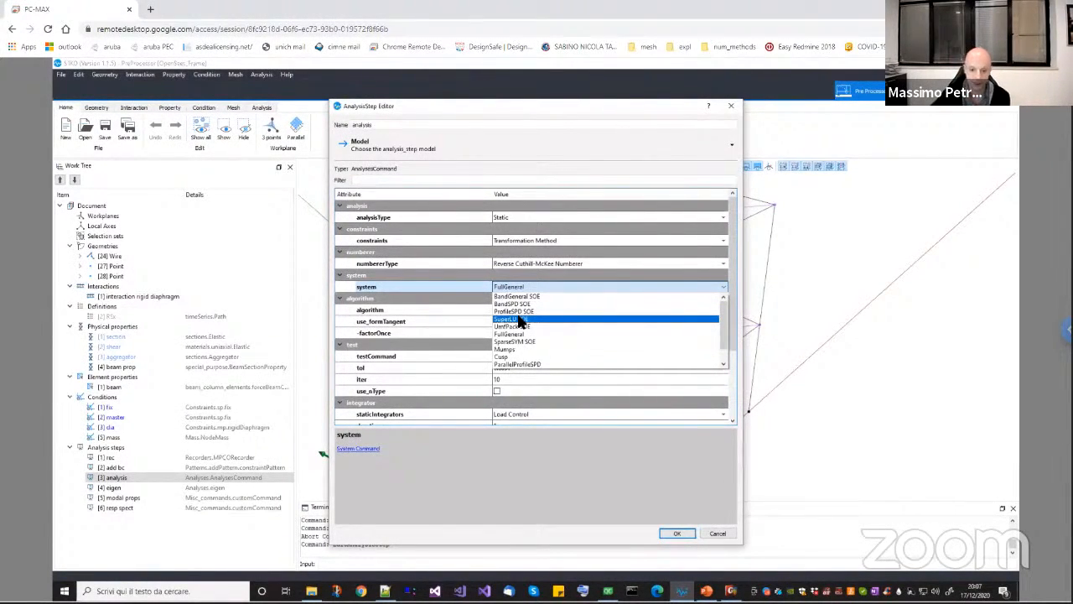
pyautogui.click(600, 114)
pyautogui.click(716, 534)
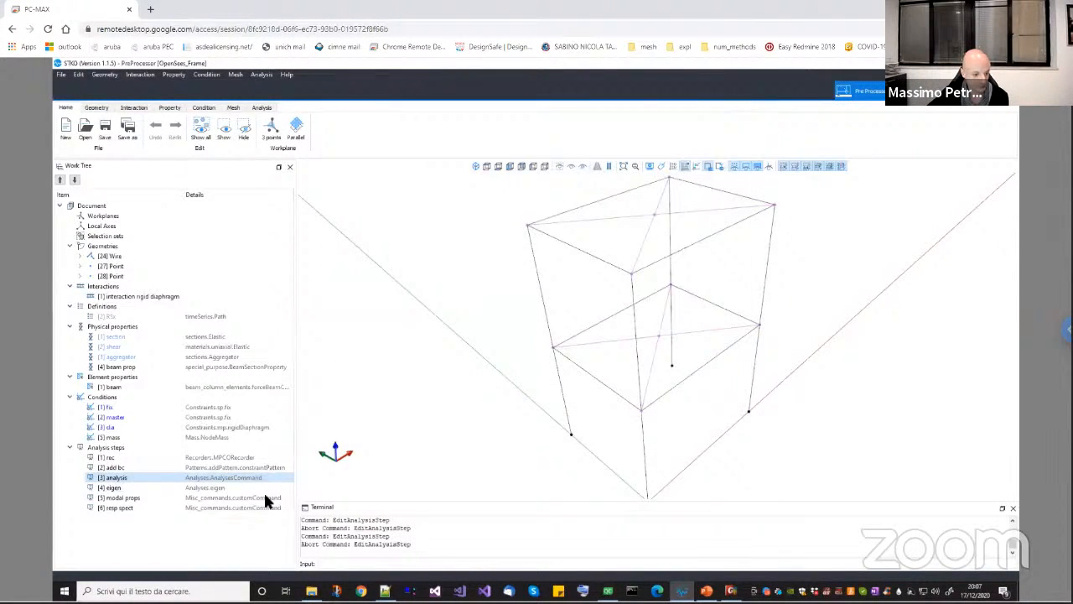
# Open the TCL script of the resp spect step, enlarge the editor and uncomment the responseSpectrum command line
pyautogui.click(124, 489)
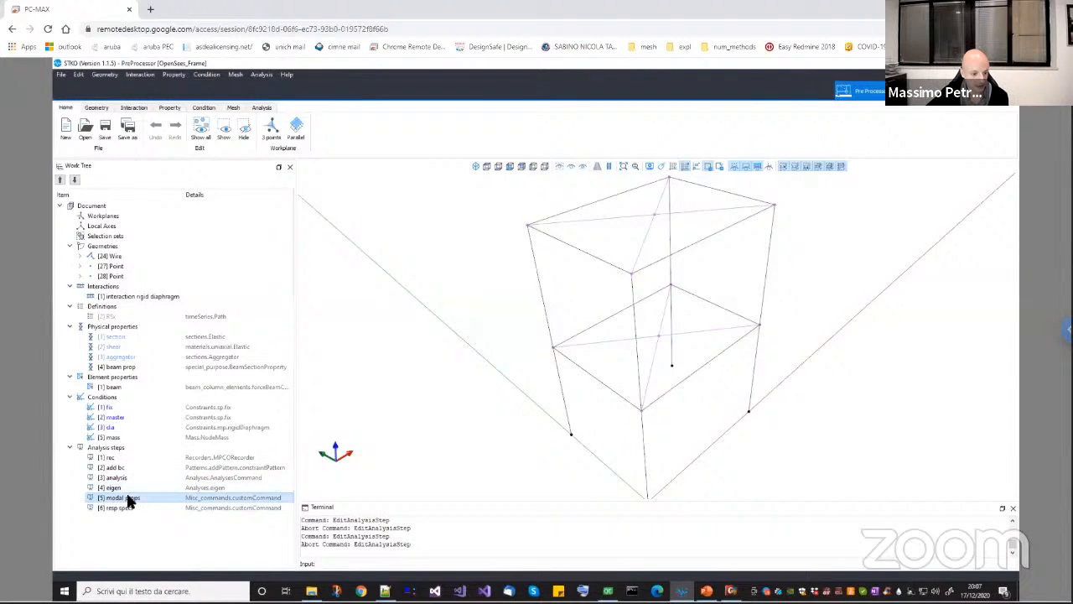
pyautogui.click(125, 506)
pyautogui.rightClick(126, 506)
pyautogui.click(148, 536)
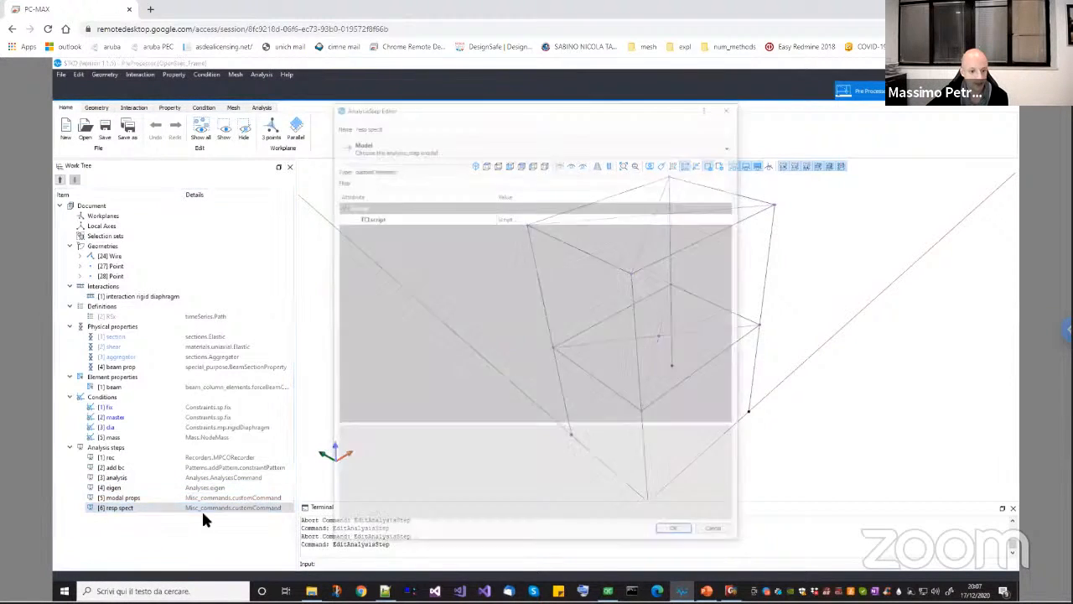
pyautogui.click(723, 218)
pyautogui.click(729, 217)
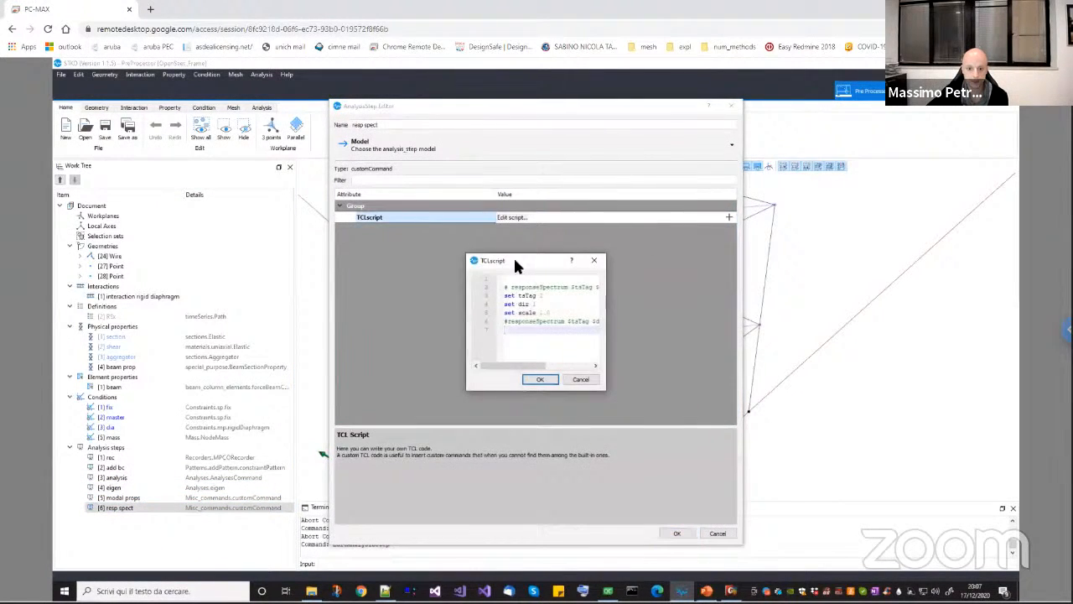
pyautogui.moveTo(567, 362); pyautogui.dragTo(869, 437)
pyautogui.click(468, 288)
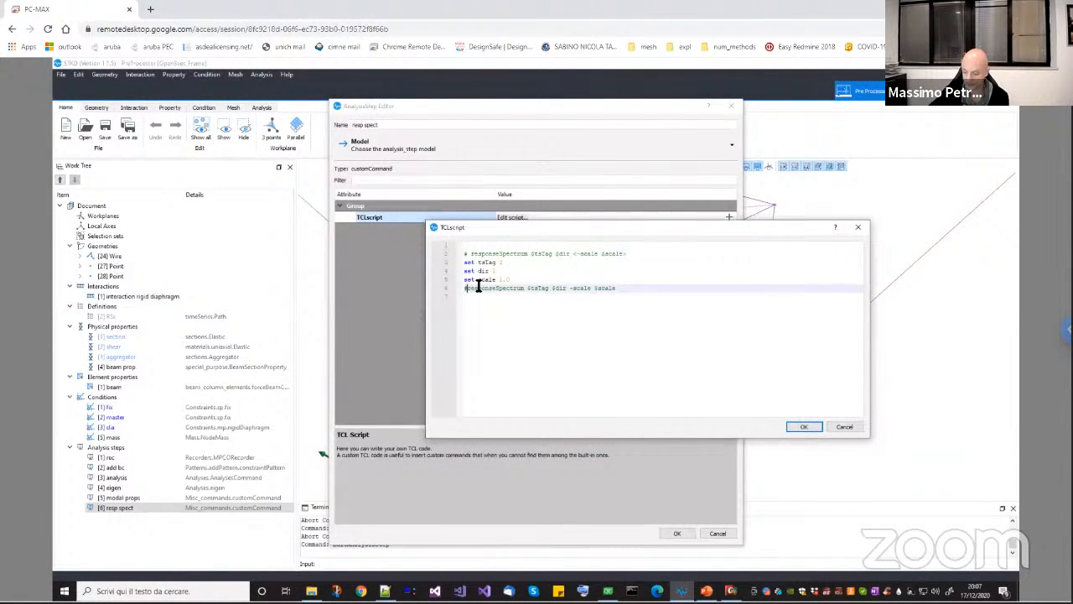
pyautogui.press('BackSpace')
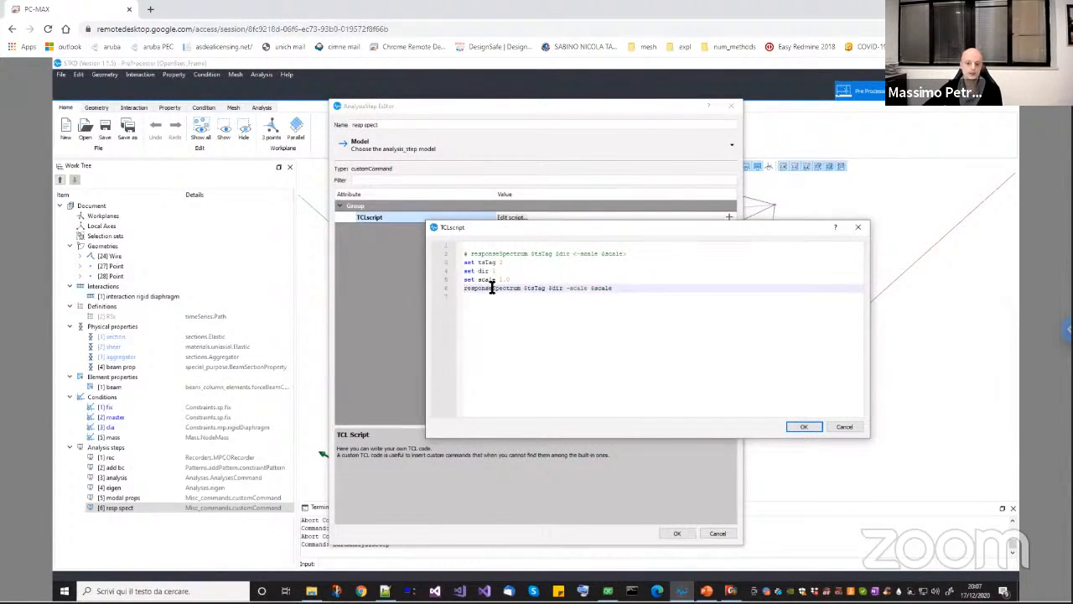
# Go through the responseSpectrum command's tsTag, dir and scale arguments, and save the script and the resp spect step
pyautogui.doubleClick(491, 288)
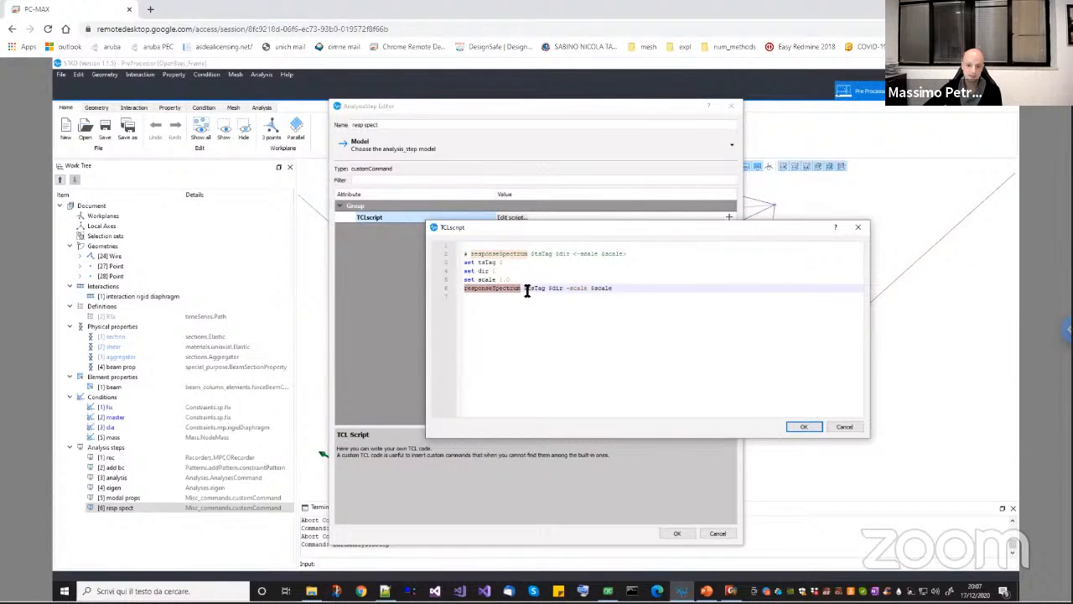
pyautogui.click(527, 253)
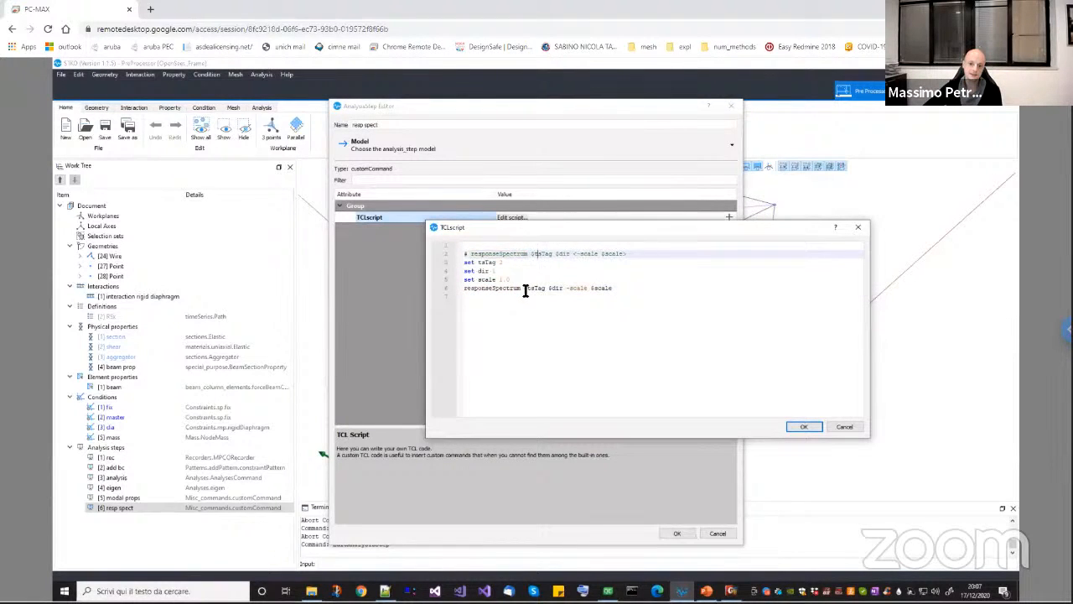
pyautogui.moveTo(524, 289); pyautogui.dragTo(546, 288)
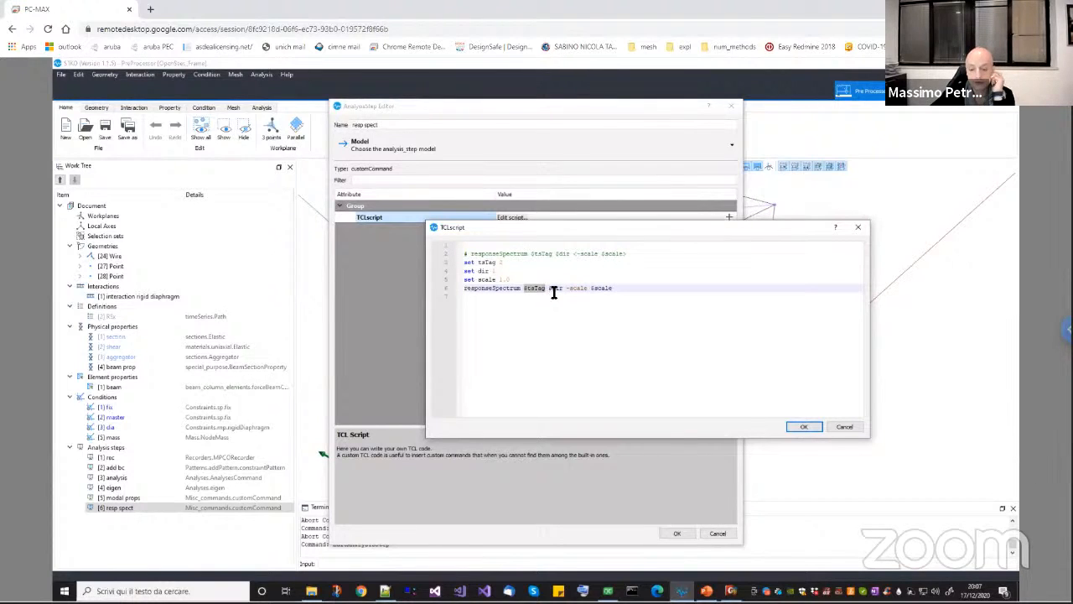
pyautogui.doubleClick(555, 289)
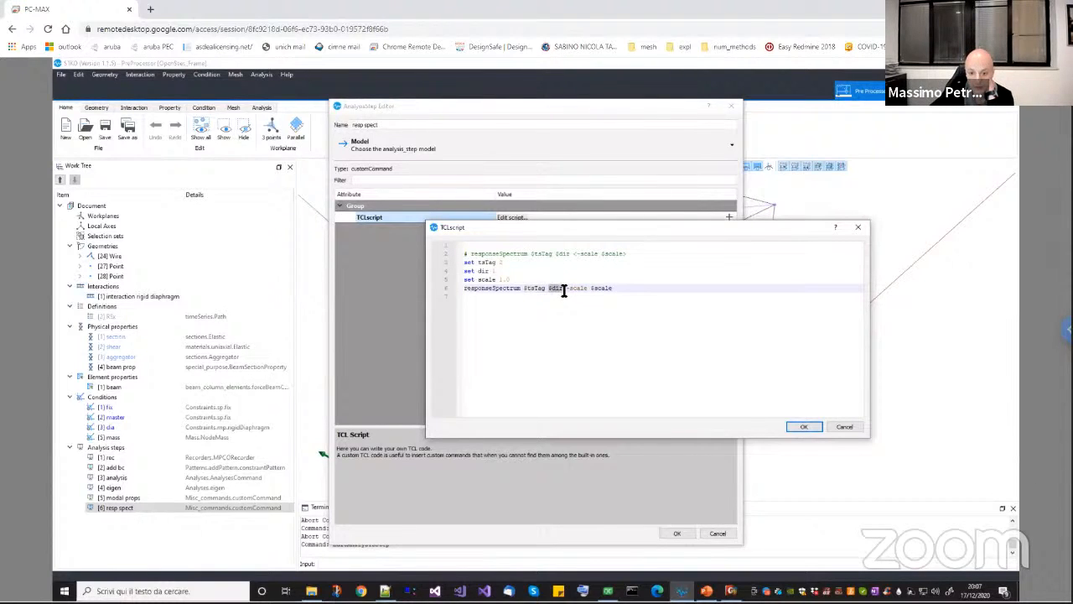
pyautogui.moveTo(491, 270); pyautogui.dragTo(463, 270)
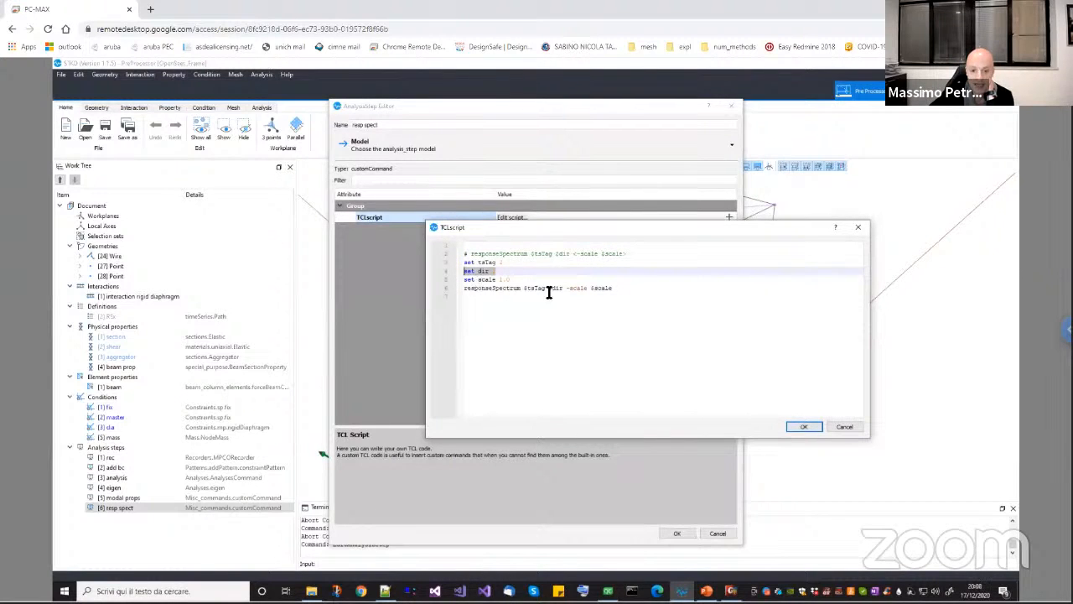
pyautogui.moveTo(566, 288); pyautogui.dragTo(616, 288)
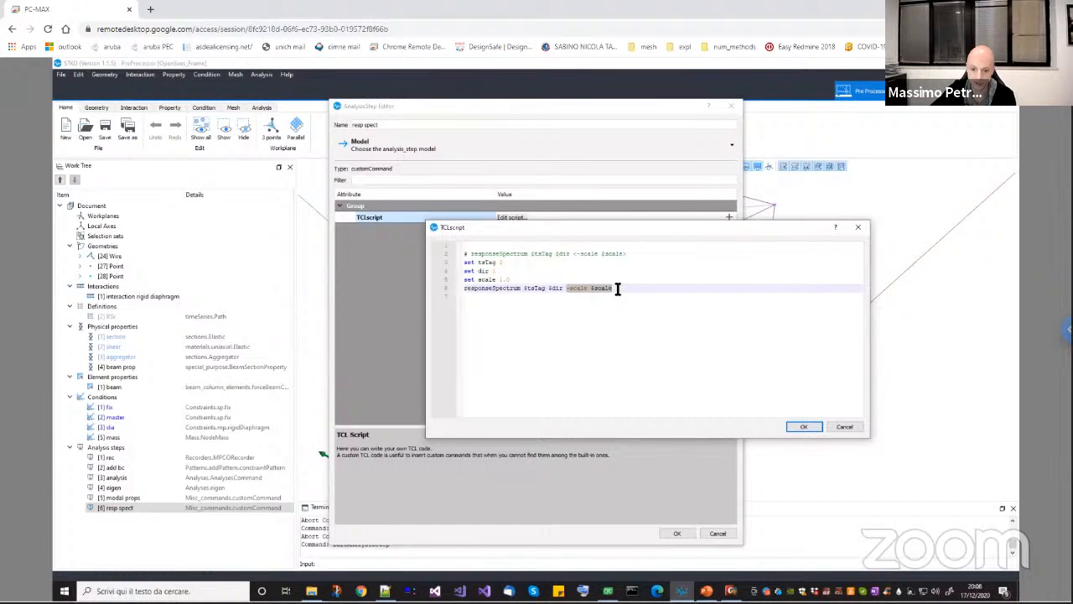
pyautogui.click(578, 287)
pyautogui.moveTo(512, 281); pyautogui.dragTo(456, 280)
pyautogui.click(503, 280)
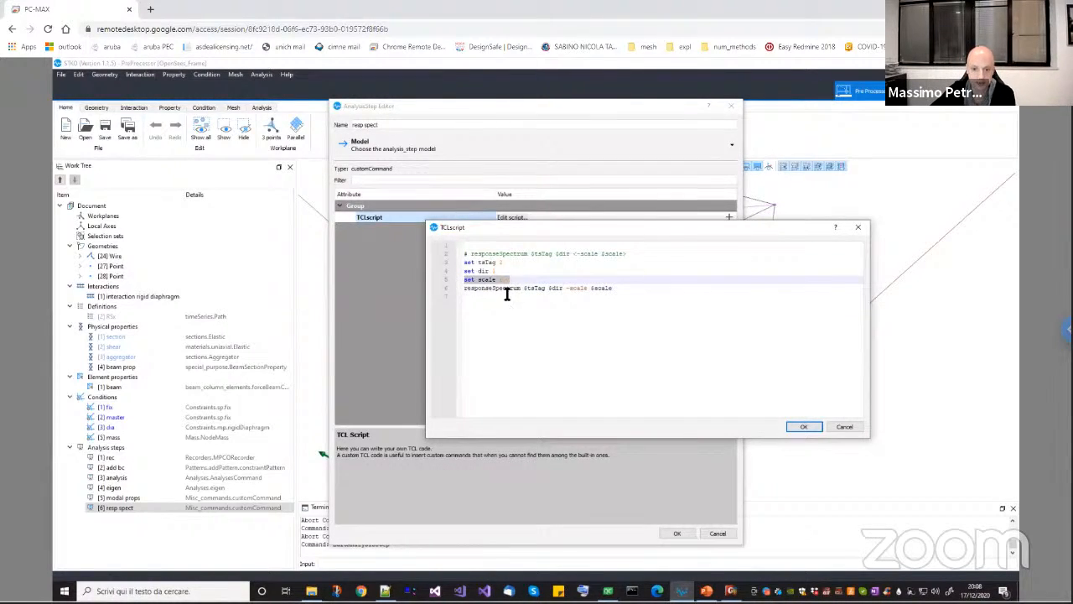
pyautogui.moveTo(546, 288); pyautogui.dragTo(525, 290)
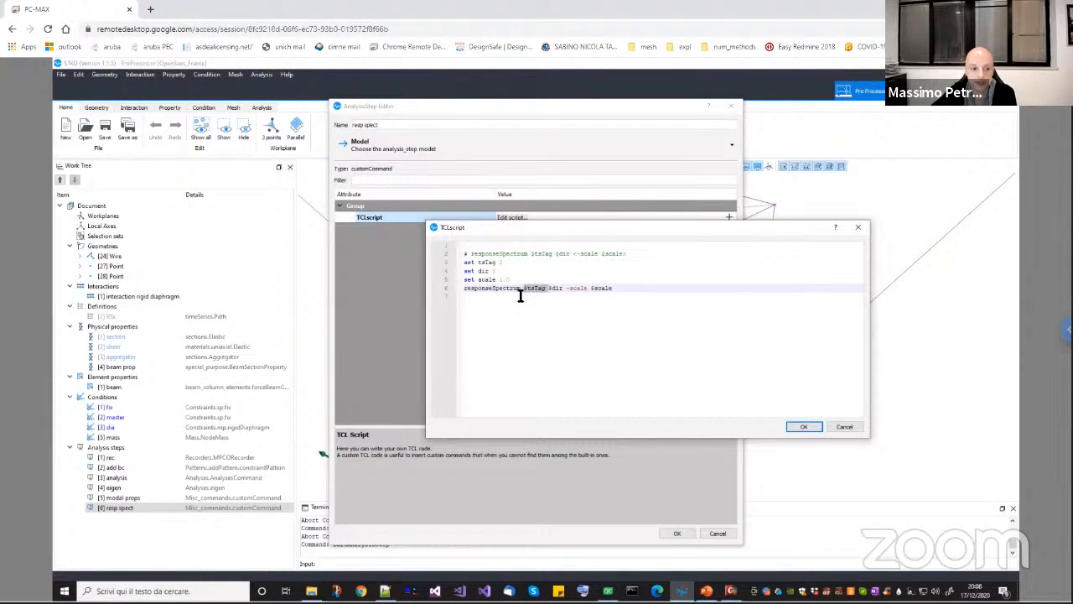
pyautogui.moveTo(550, 288); pyautogui.dragTo(566, 287)
pyautogui.click(800, 426)
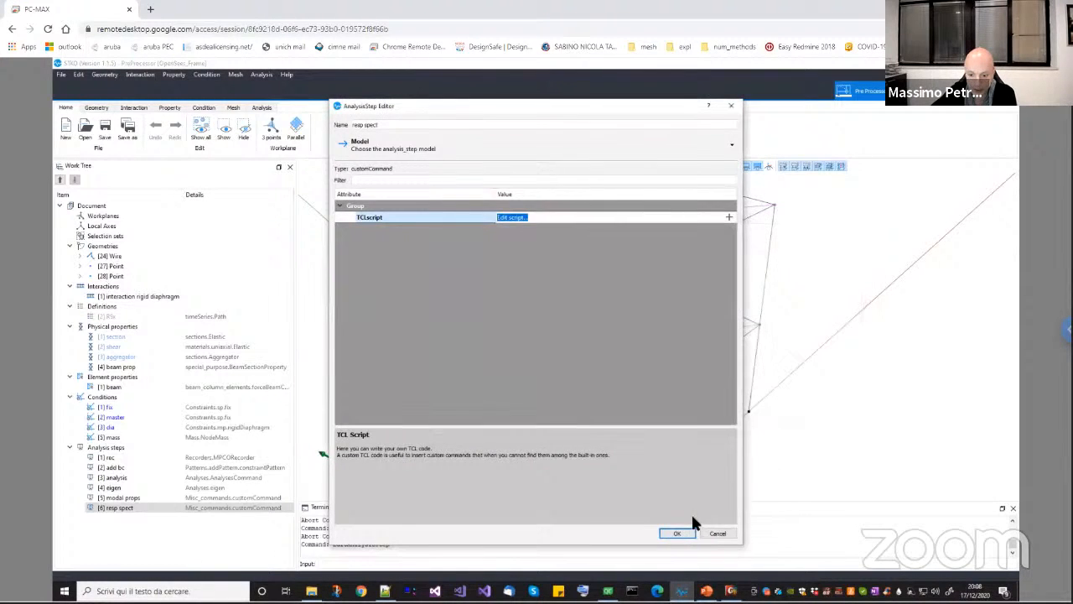
pyautogui.click(676, 534)
# Examine the RSx time series definition with its value lists, factor and function plot, and close it without changes
pyautogui.rightClick(150, 317)
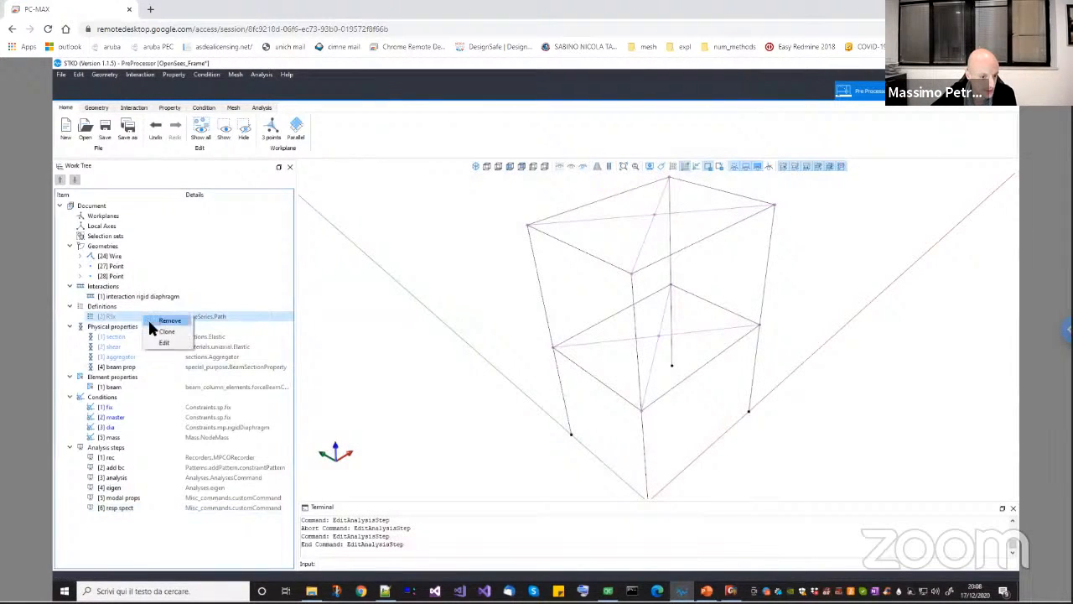
pyautogui.click(166, 343)
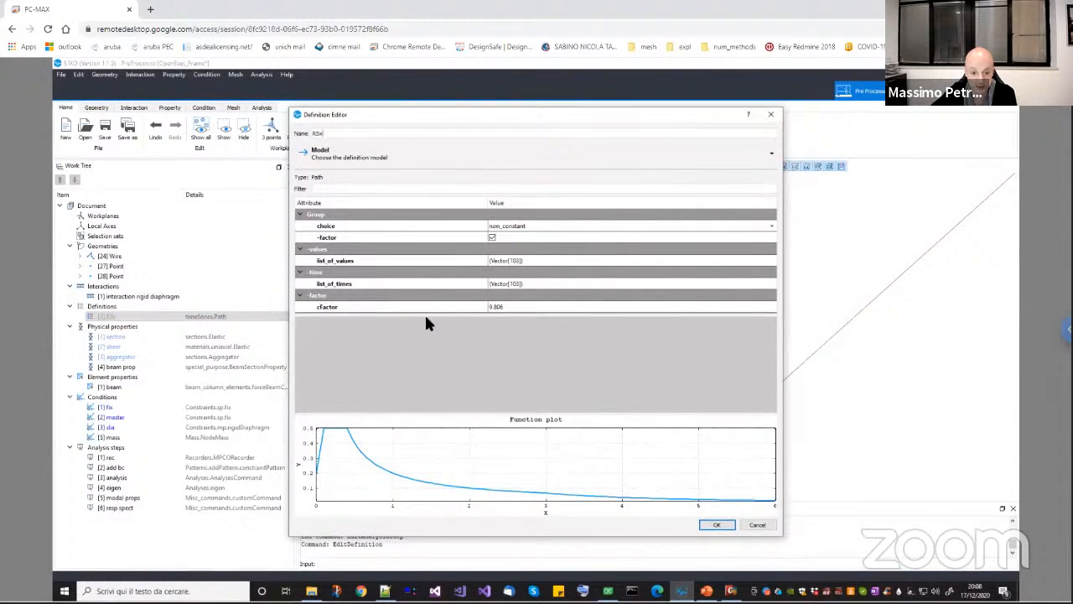
pyautogui.moveTo(433, 320); pyautogui.dragTo(439, 342)
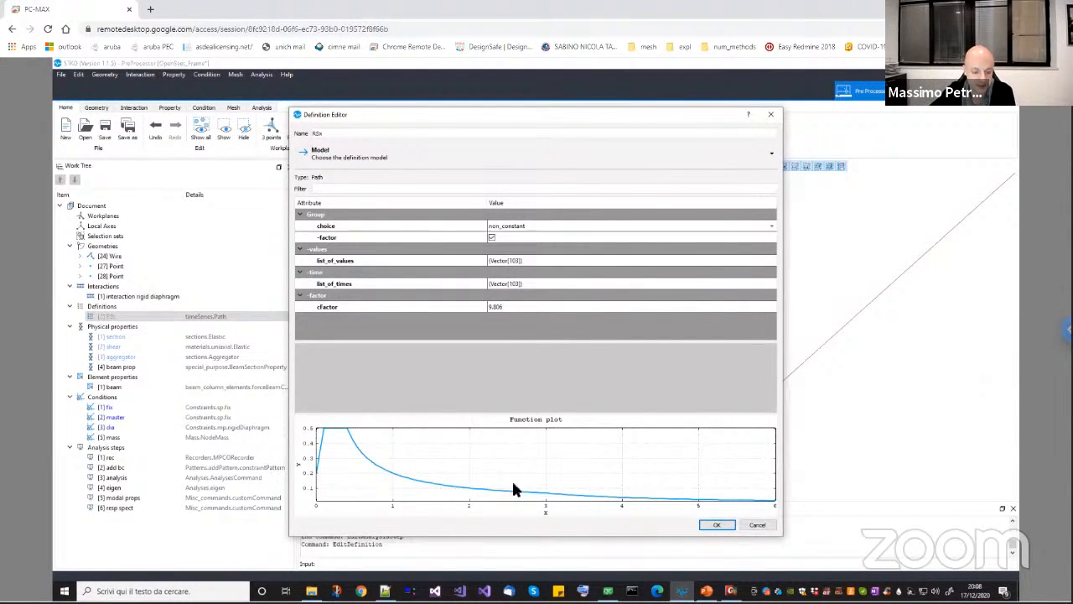
pyautogui.click(756, 525)
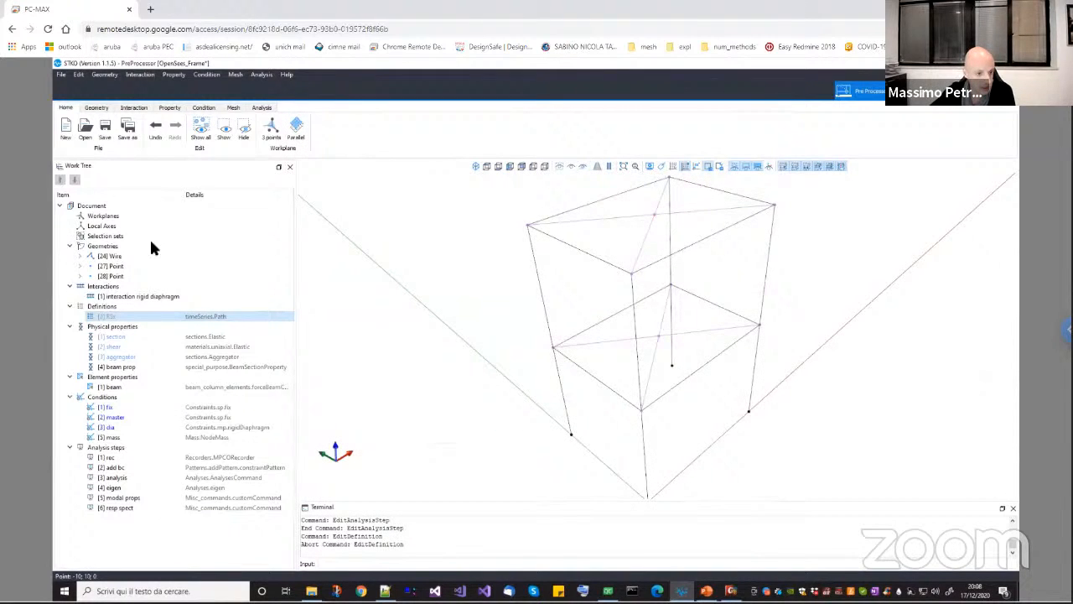
# Examine the nodal and element results requested in the rec recorder step, including section.force, and close it without changes
pyautogui.click(133, 508)
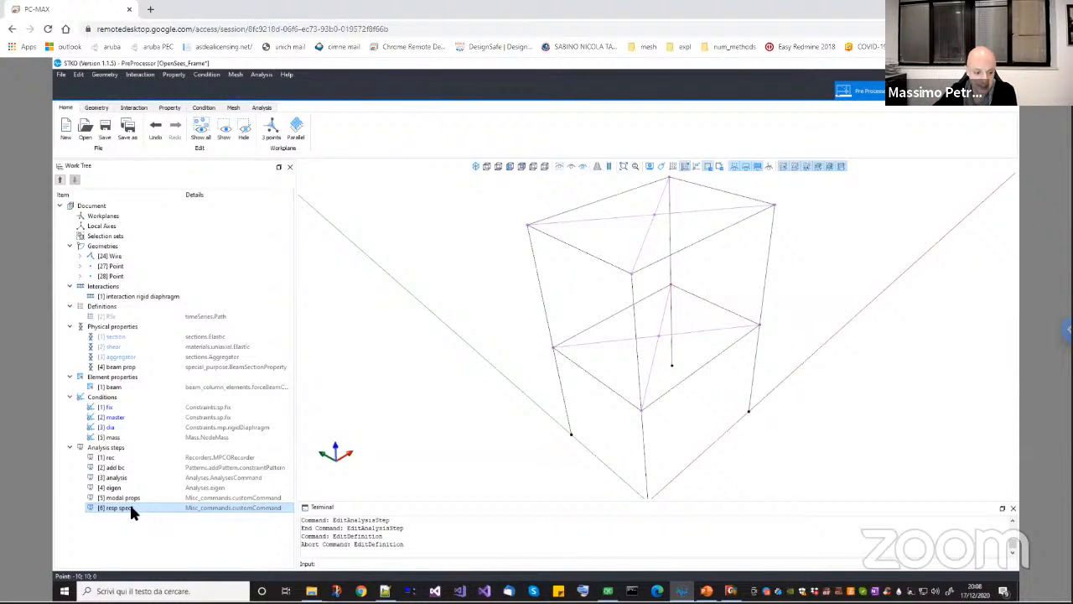
pyautogui.rightClick(121, 457)
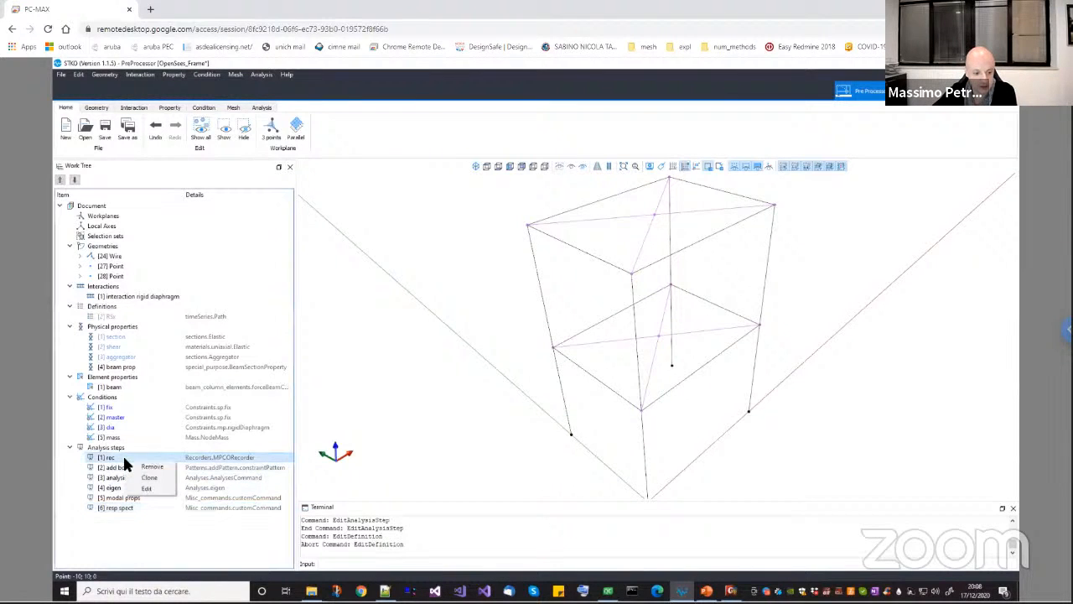
pyautogui.click(141, 488)
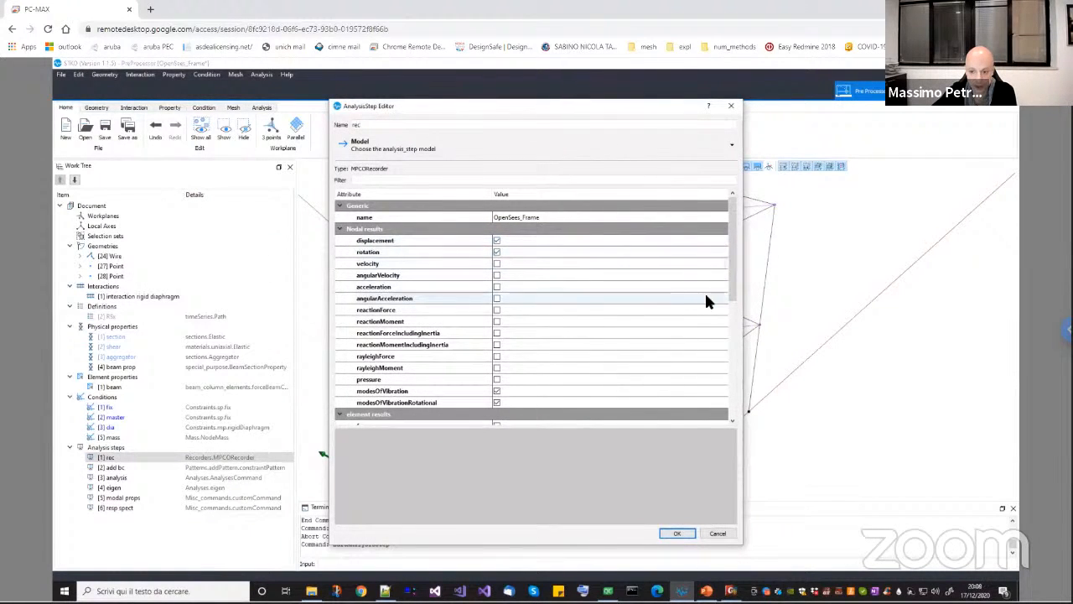
pyautogui.moveTo(729, 291); pyautogui.dragTo(732, 318)
pyautogui.click(417, 309)
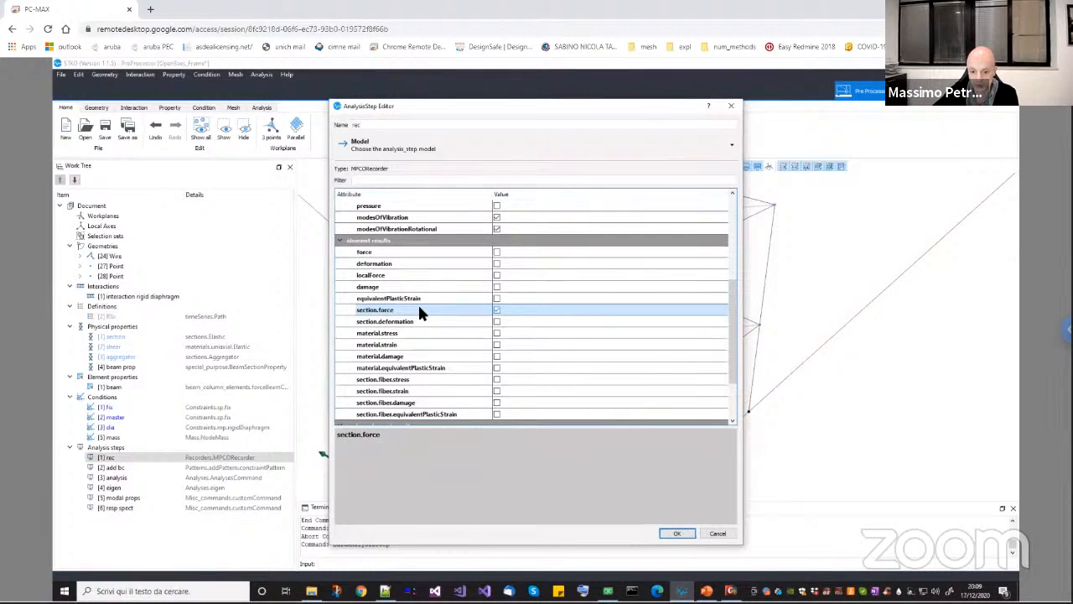
pyautogui.click(711, 533)
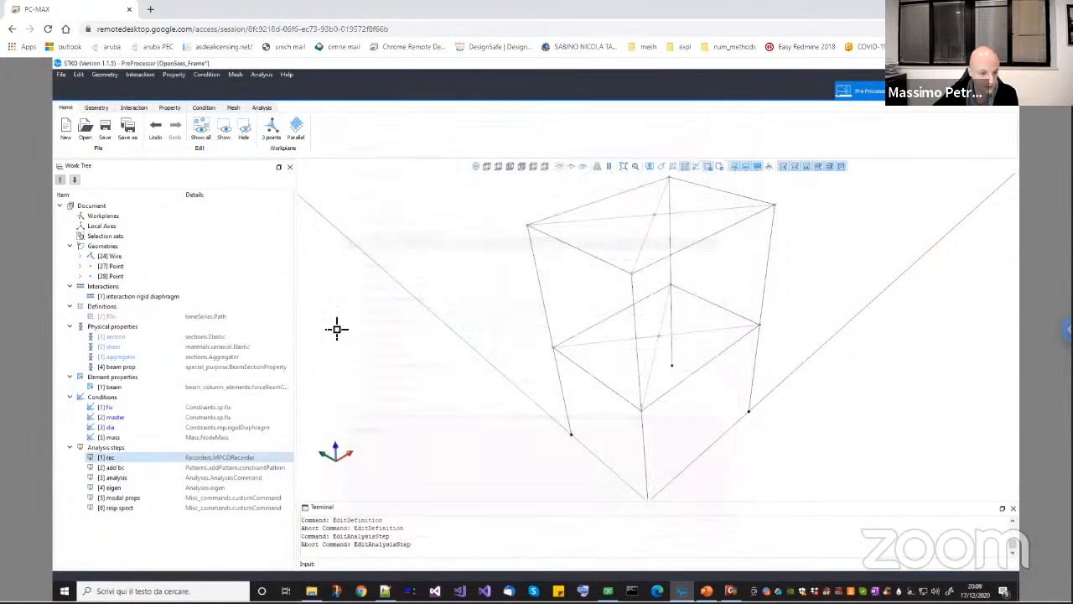
# Run the analysis of the frame model in the OpenSees_Frame folder
pyautogui.click(262, 108)
pyautogui.click(223, 129)
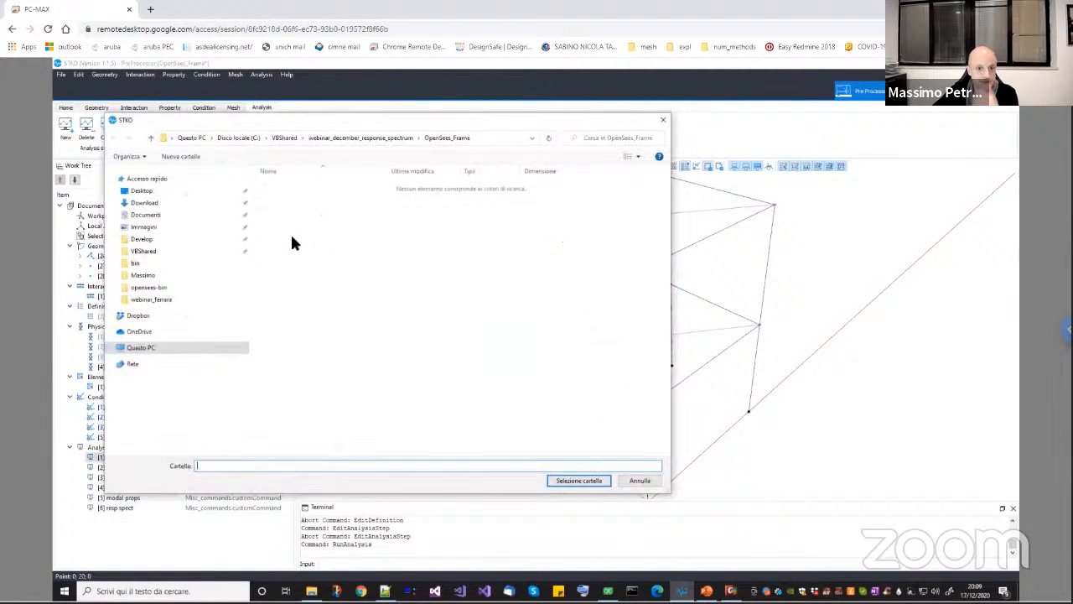
# Run the analysis in the OpenSees_Frame folder, review the modal analysis report in the console output and close the console
pyautogui.click(562, 477)
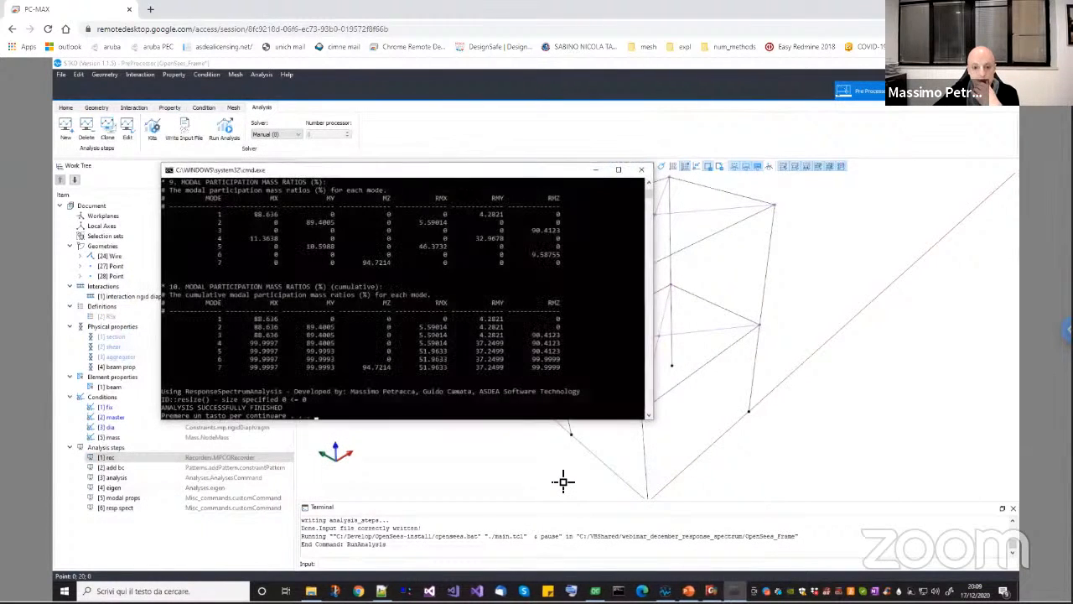
pyautogui.scroll(8, 402, 319)
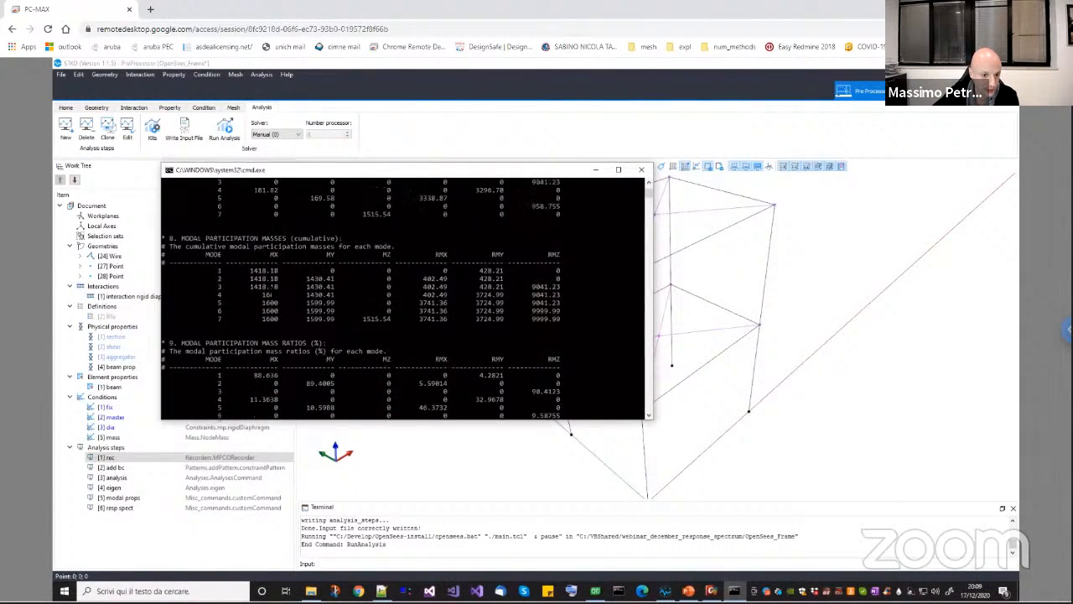
pyautogui.scroll(9, 403, 298)
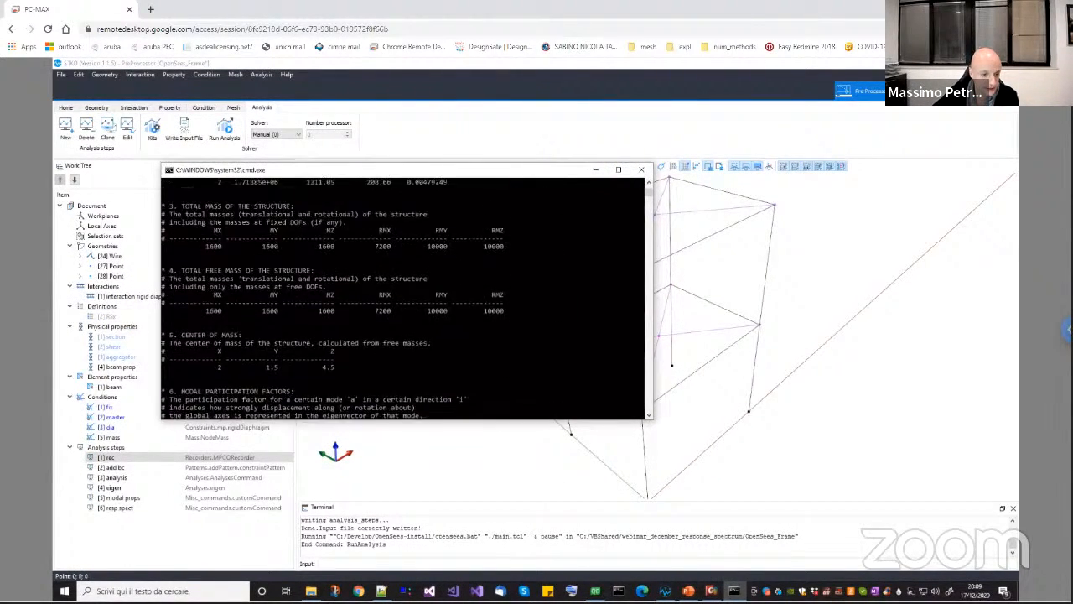
pyautogui.scroll(4, 403, 298)
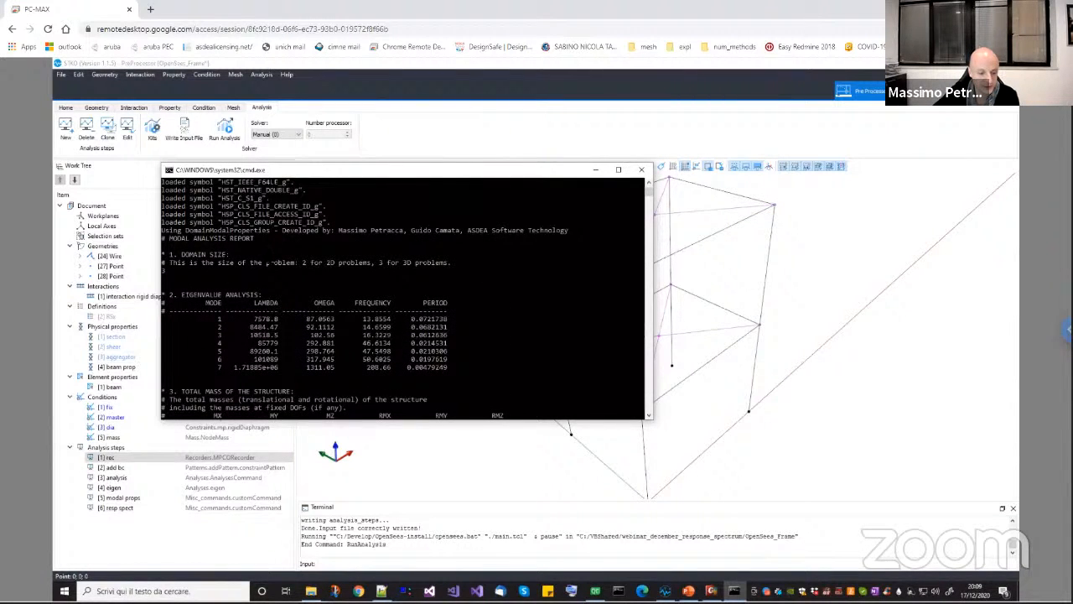
pyautogui.scroll(-12, 402, 298)
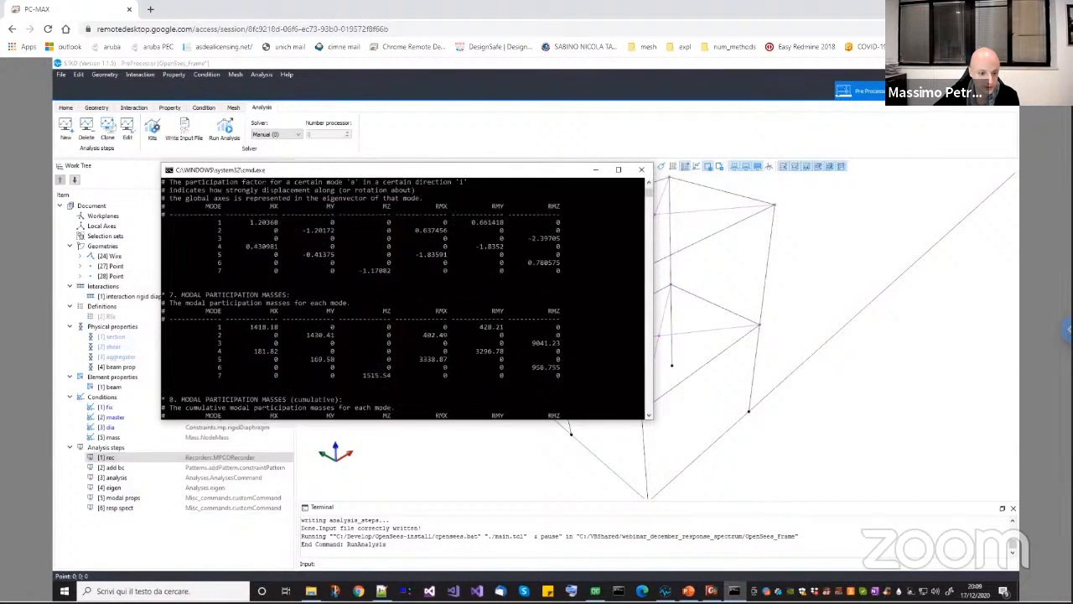
pyautogui.scroll(-10, 402, 298)
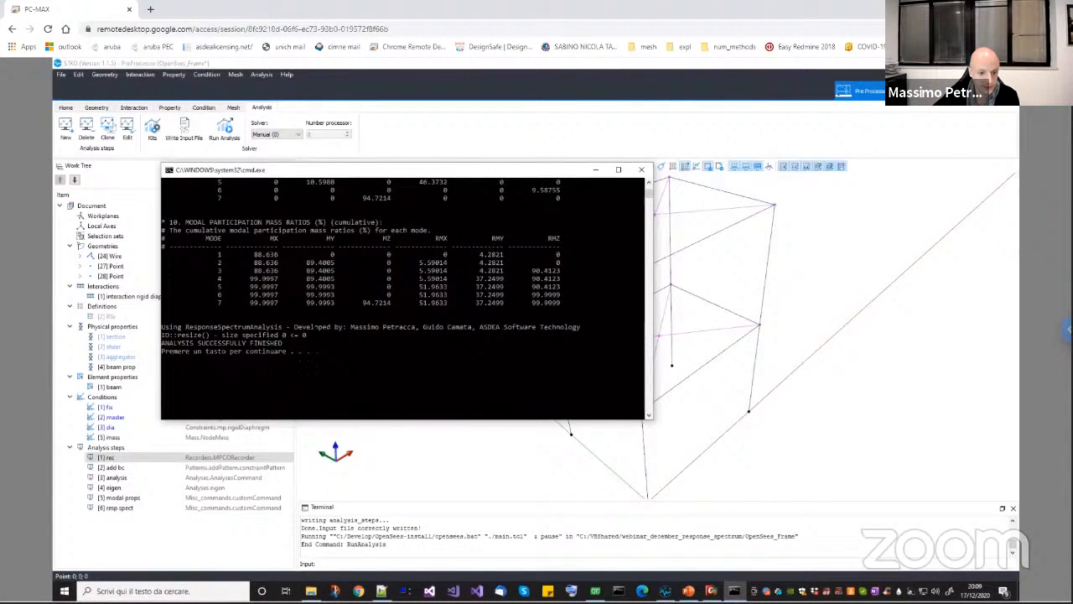
pyautogui.click(642, 170)
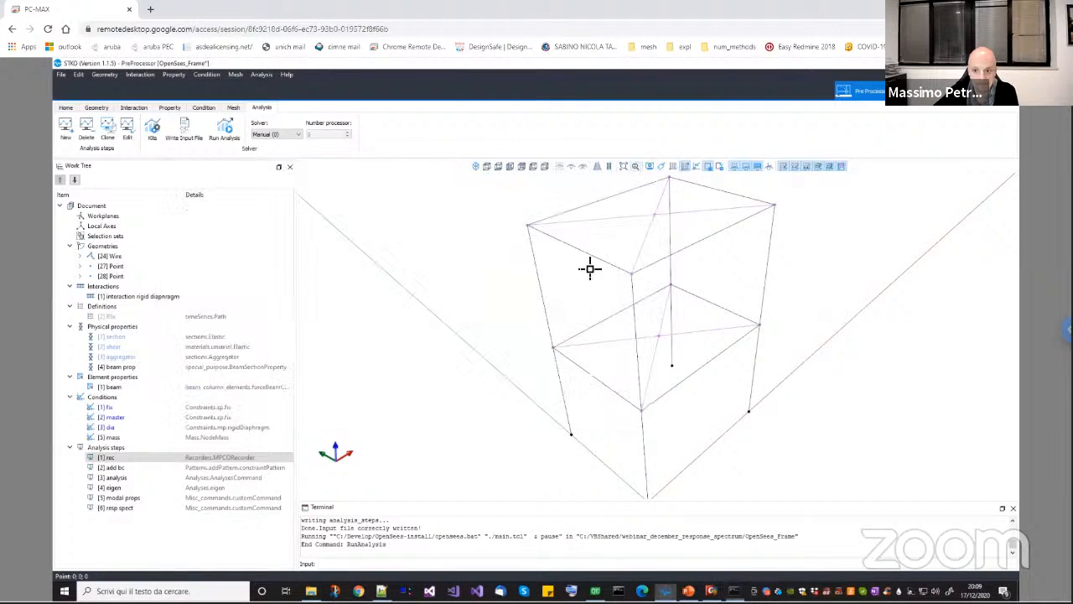
# Switch to post-processing and open the OpenSees_Frame.mpco database from the OpenSees_Frame folder within webinar_december_response_spectrum
pyautogui.click(868, 91)
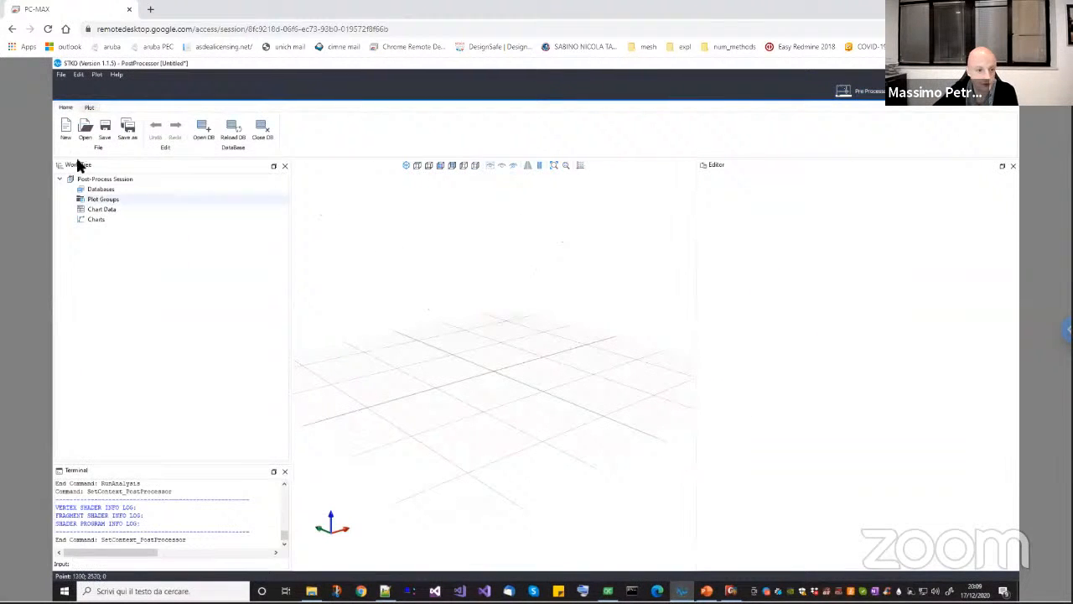
pyautogui.click(203, 131)
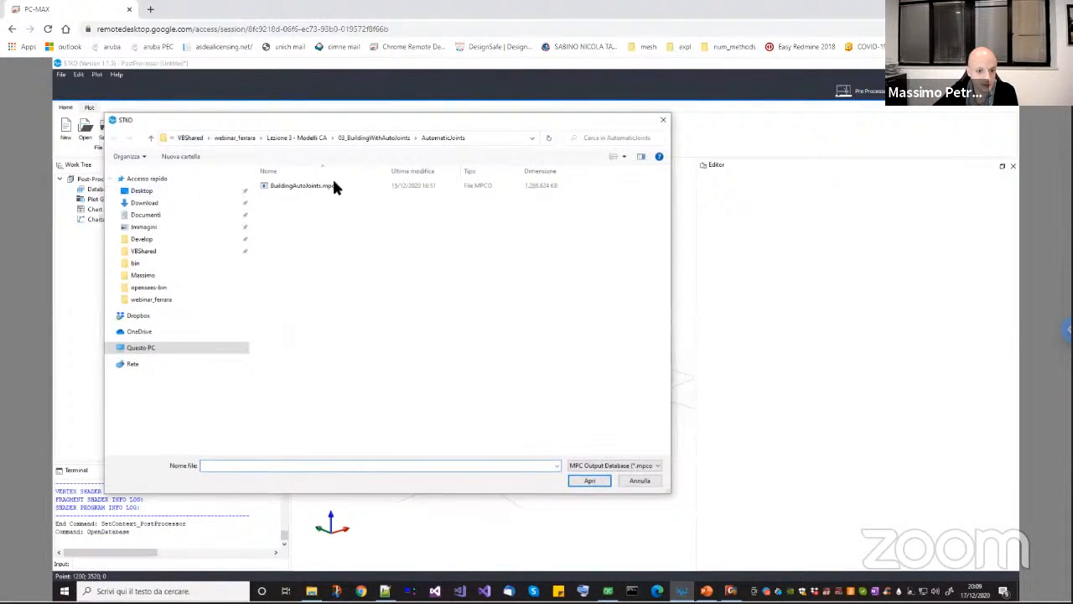
pyautogui.click(192, 137)
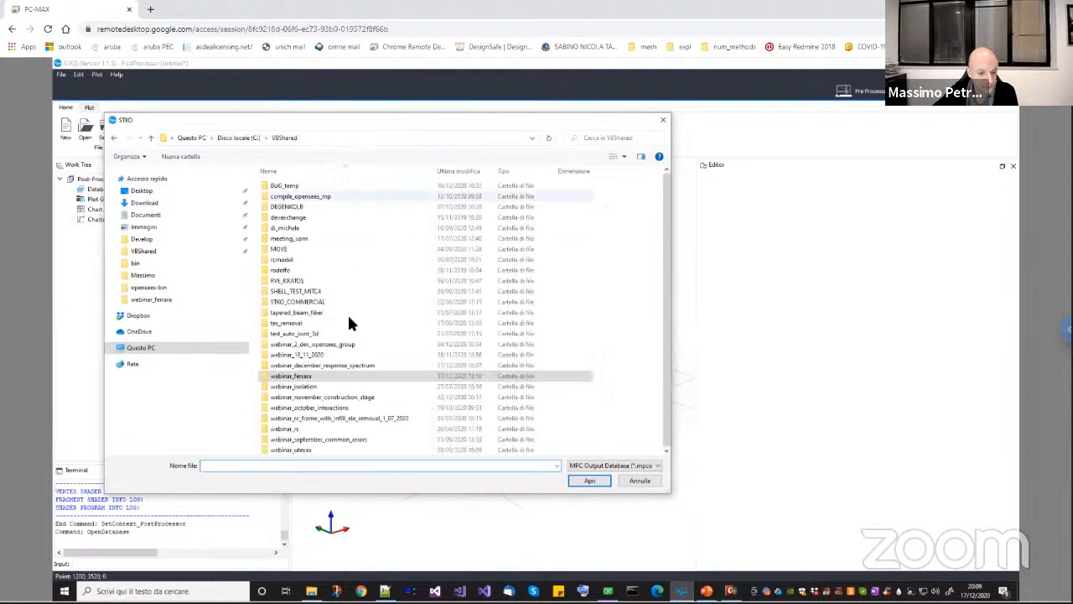
pyautogui.doubleClick(333, 365)
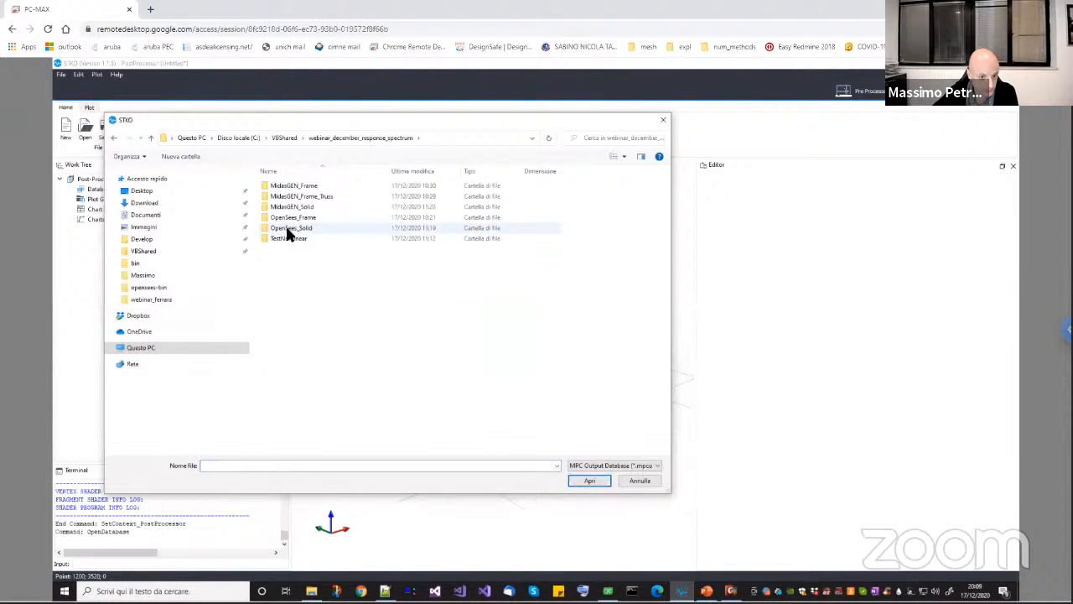
pyautogui.doubleClick(293, 218)
pyautogui.click(300, 188)
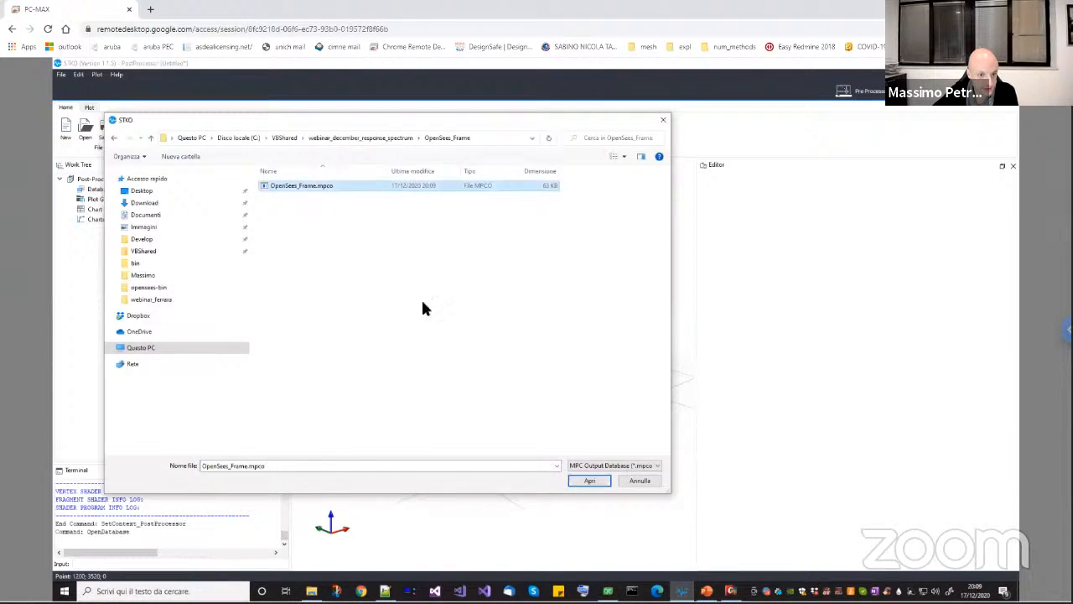
pyautogui.click(588, 482)
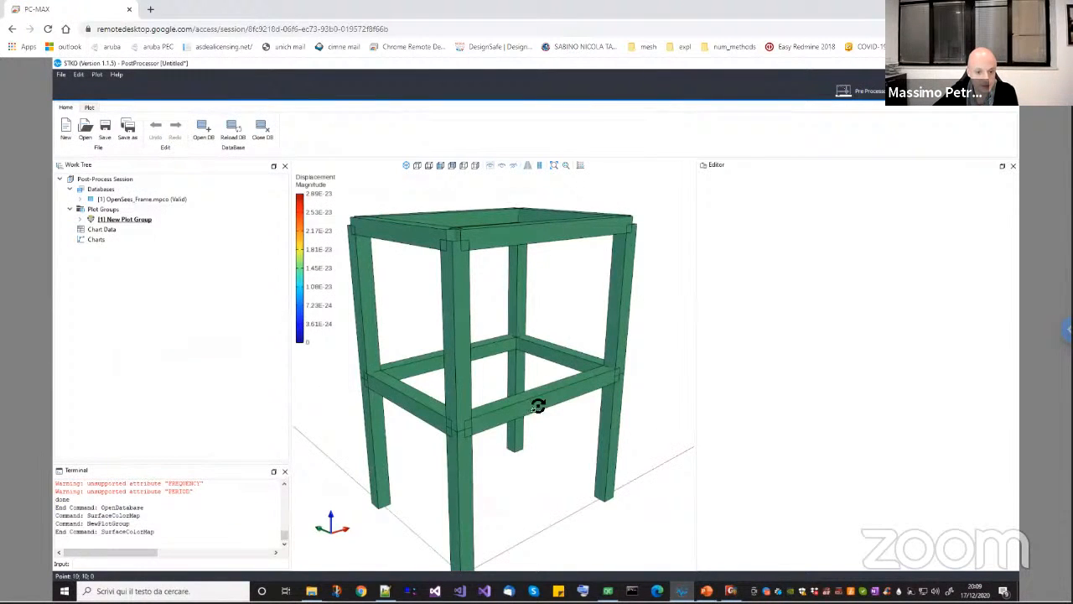
pyautogui.scroll(2, 528, 405)
pyautogui.scroll(-2, 527, 406)
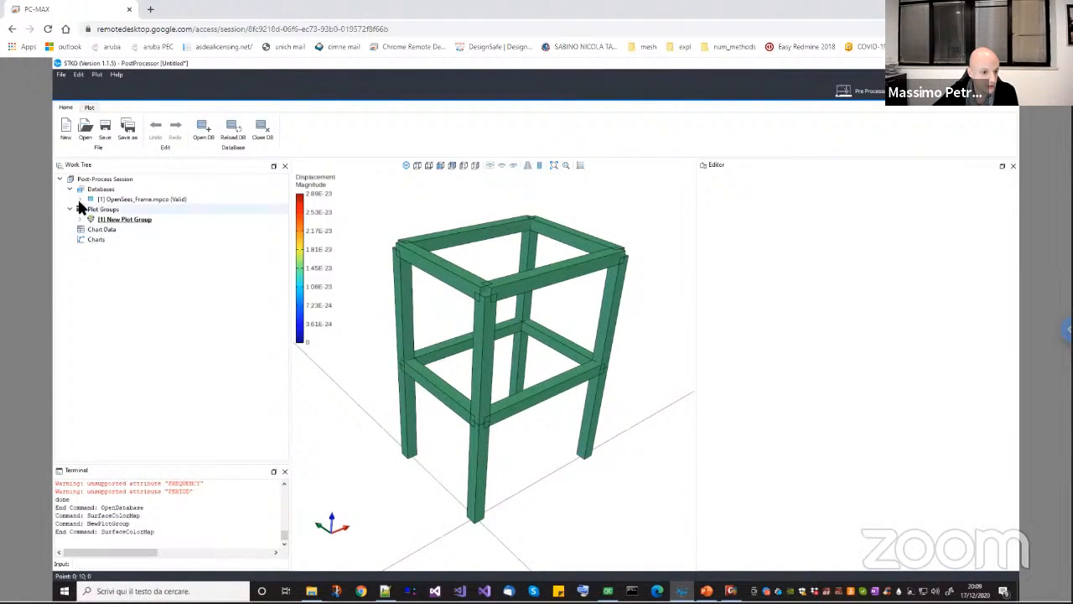
# Expand the OpenSees_Frame.mpco database to list its nodal and element results, and select the section.force result
pyautogui.click(90, 200)
pyautogui.click(89, 219)
pyautogui.click(90, 209)
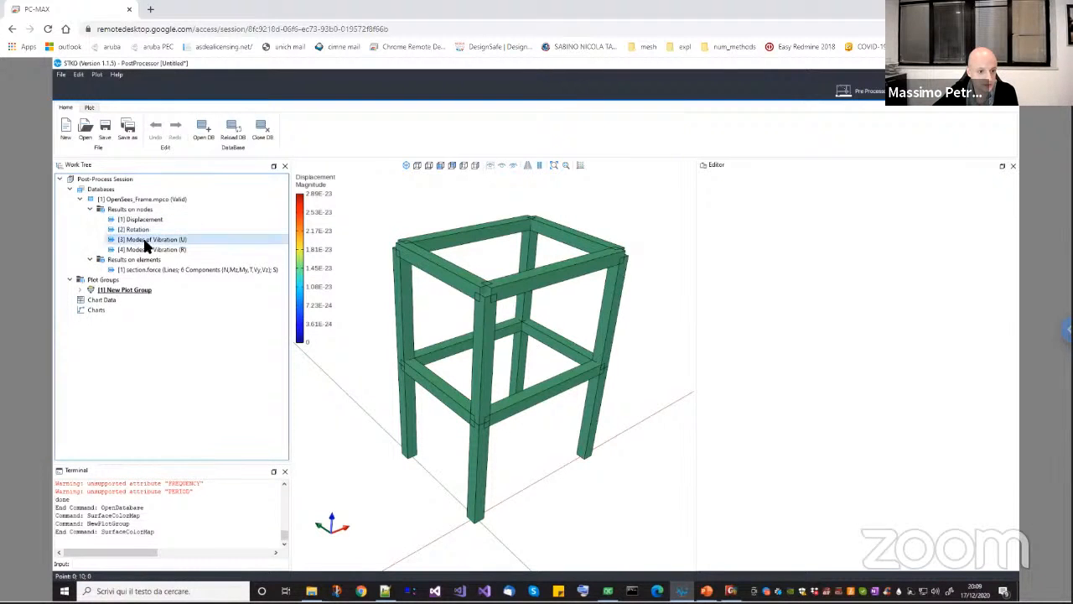
pyautogui.click(148, 269)
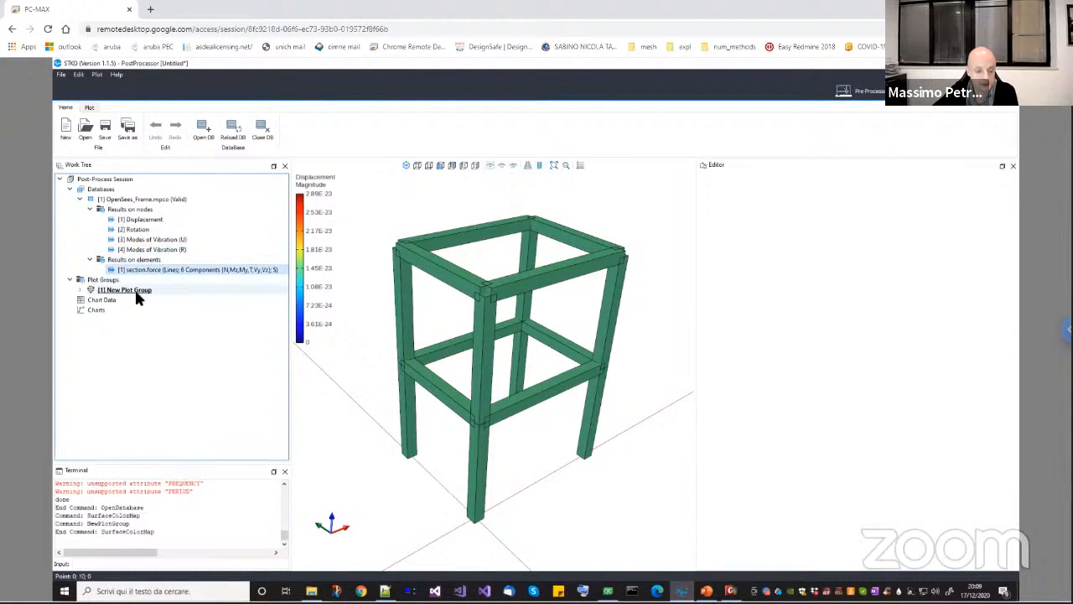
# Open the plot group's Surface Color Map for editing and set its time step to step 0
pyautogui.click(80, 289)
pyautogui.click(117, 299)
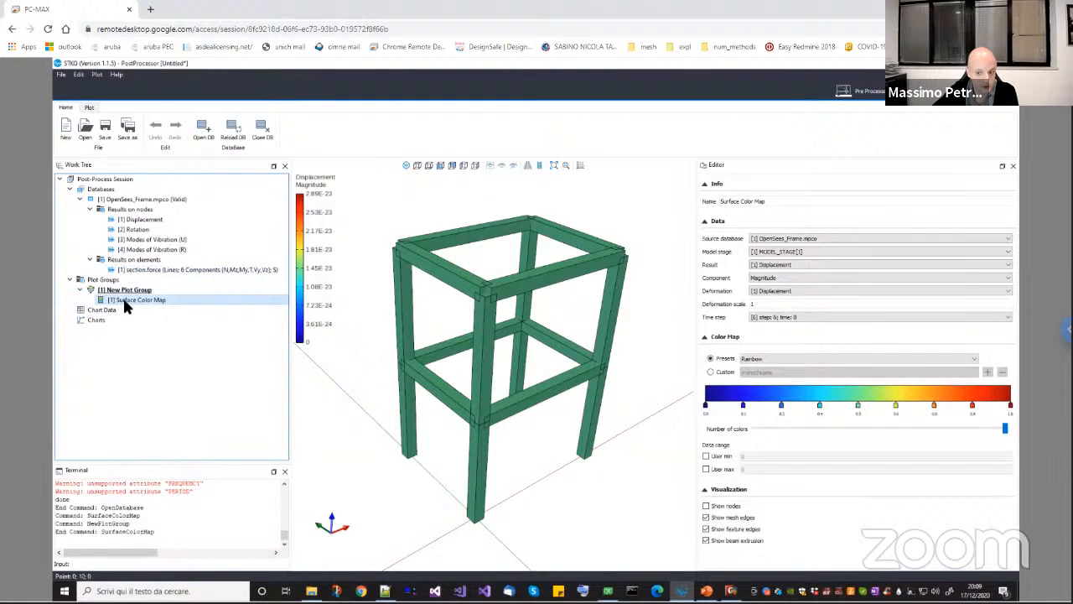
pyautogui.click(793, 250)
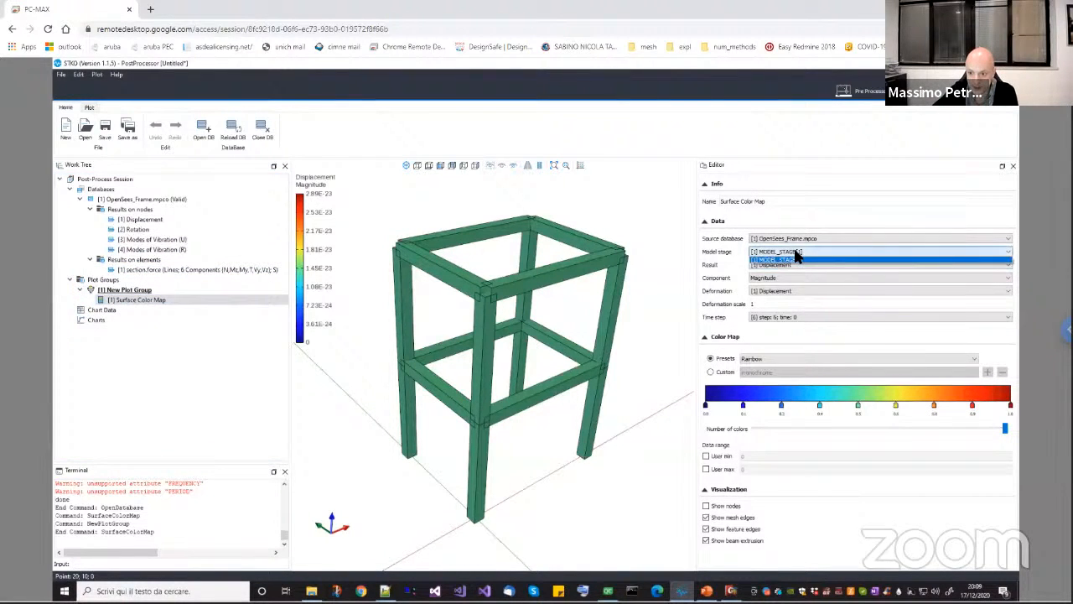
pyautogui.click(796, 253)
pyautogui.click(796, 317)
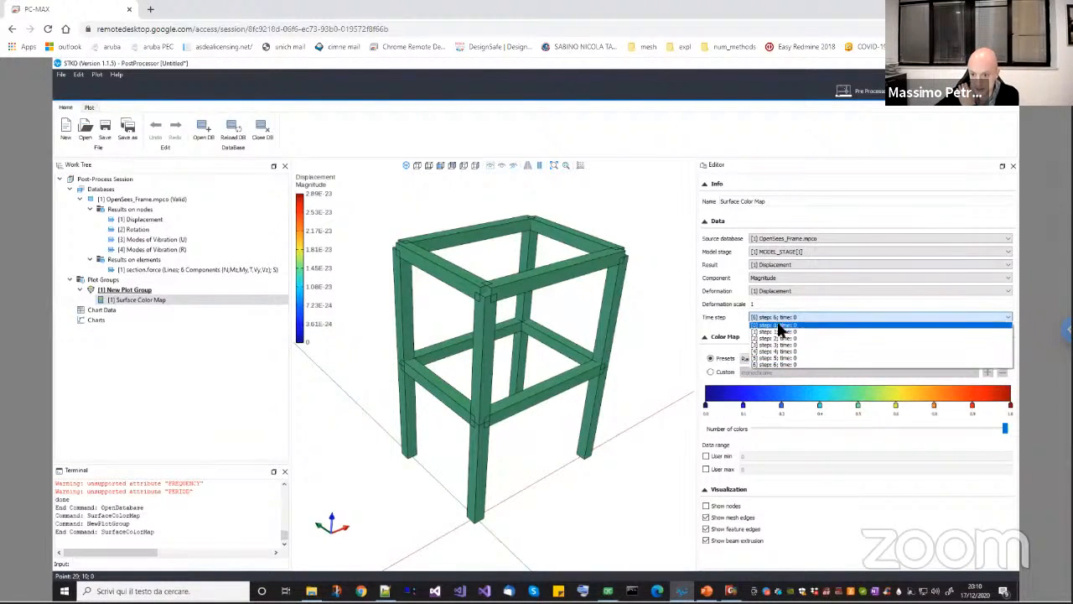
pyautogui.click(776, 326)
pyautogui.click(795, 317)
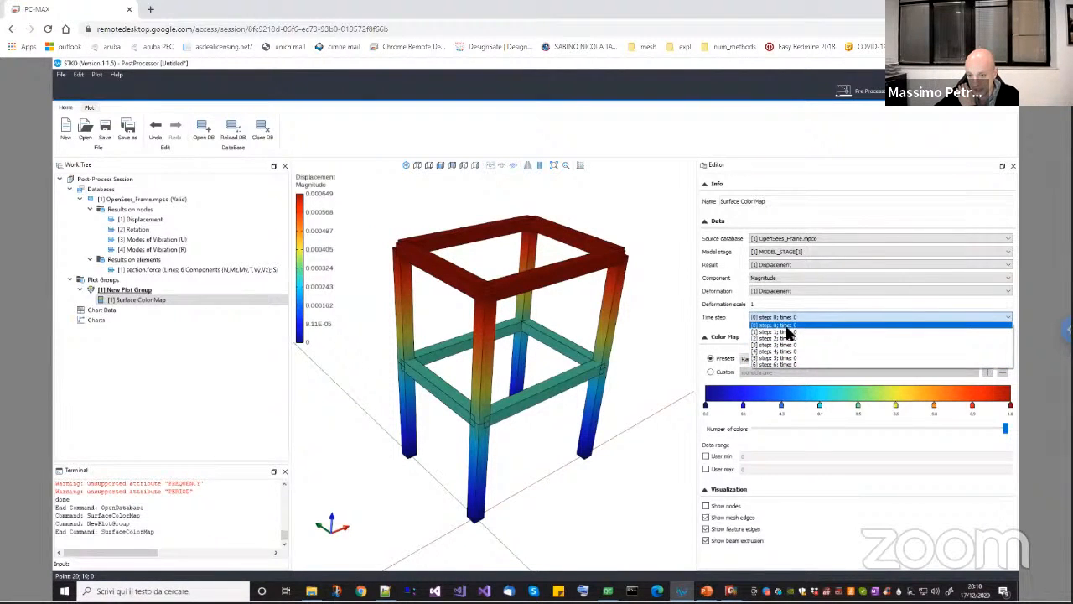
pyautogui.click(788, 317)
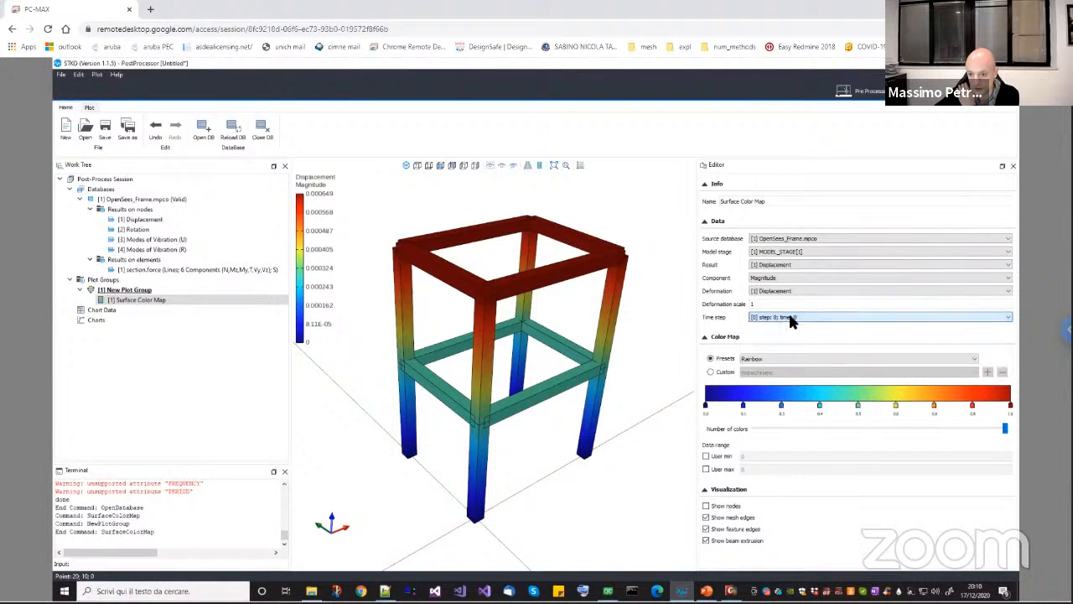
pyautogui.click(800, 251)
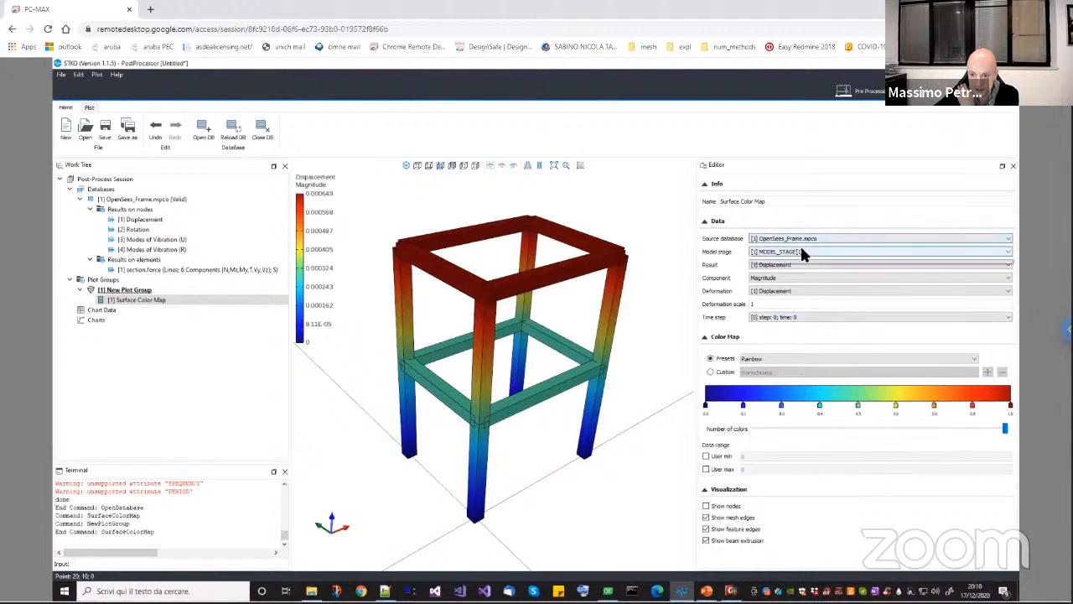
# Set both the result and the deformation of the surface color map to Modes of Vibration (U)
pyautogui.click(792, 265)
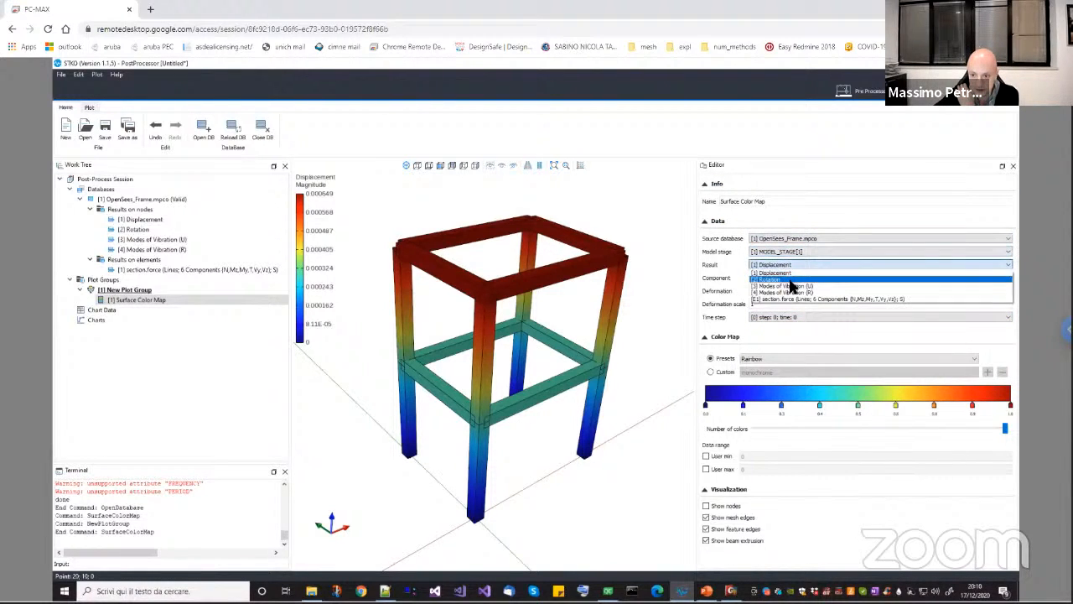
pyautogui.click(790, 283)
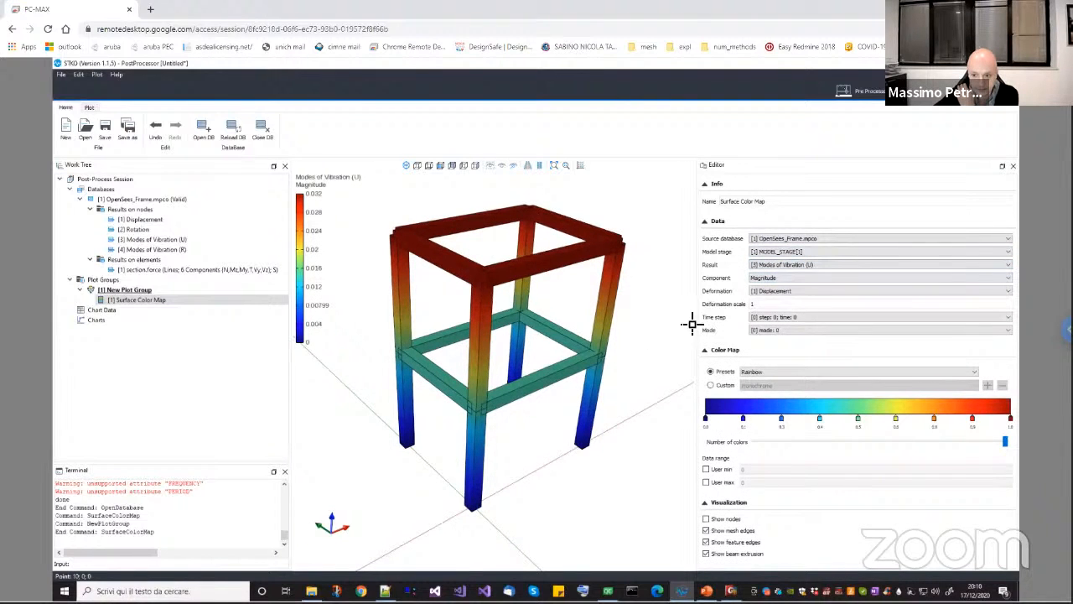
pyautogui.click(776, 291)
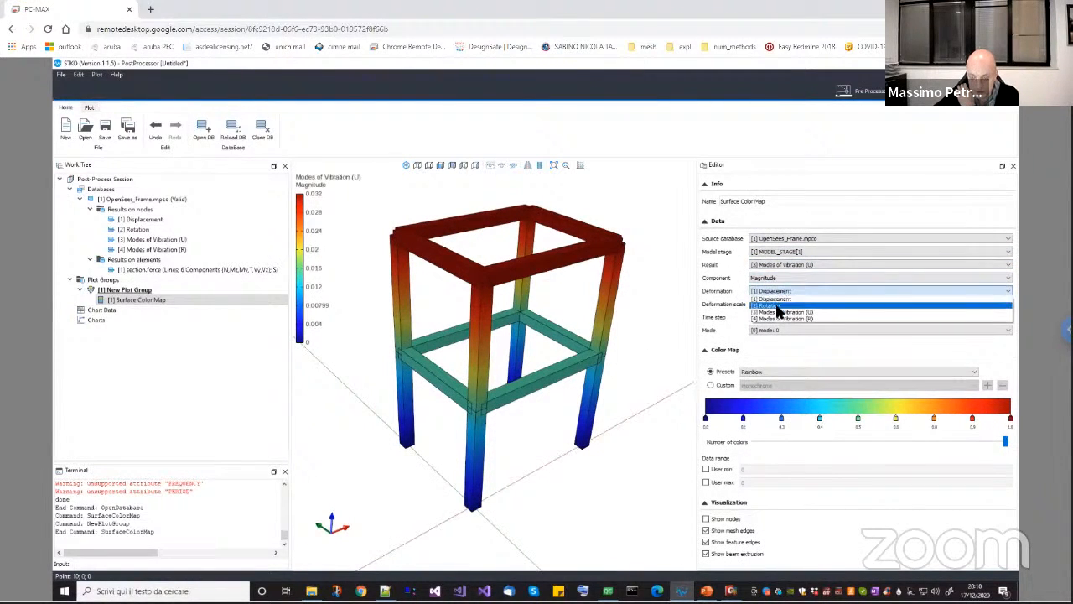
pyautogui.click(778, 312)
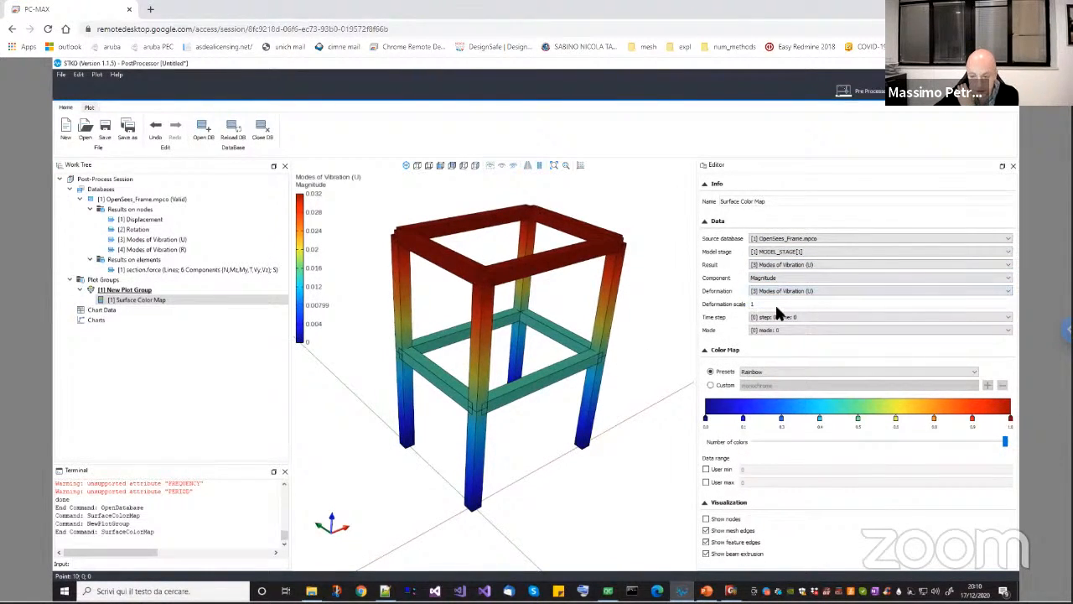
# Magnify the mode shape's deformation, trying a scale of 10 and settling on 30
pyautogui.write('0')
pyautogui.press('Return')
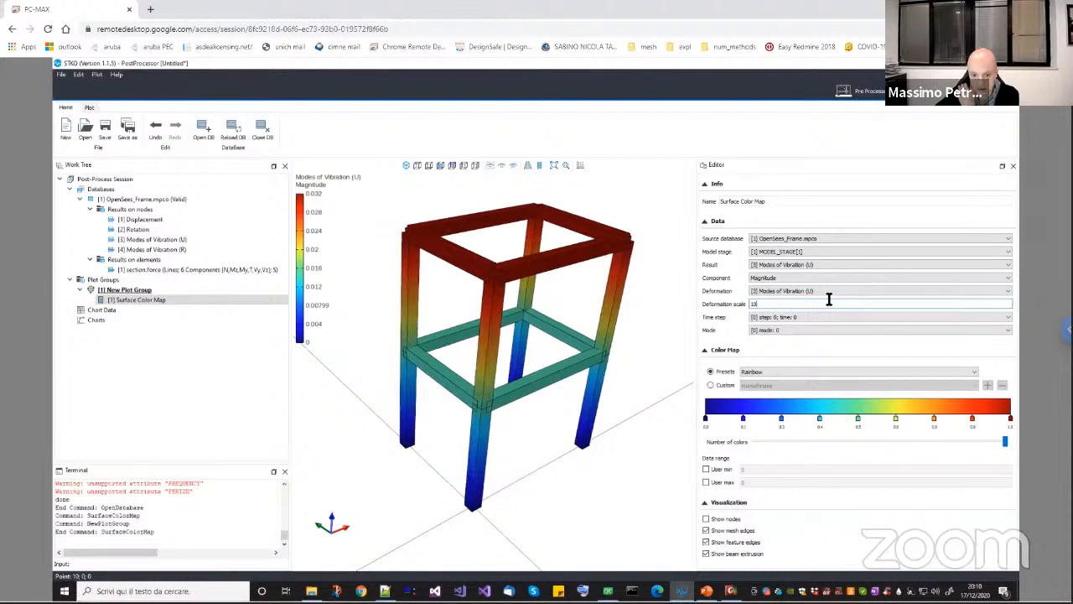
pyautogui.moveTo(621, 300); pyautogui.dragTo(500, 371, button='middle')
pyautogui.moveTo(758, 304); pyautogui.dragTo(724, 304)
pyautogui.write('30')
pyautogui.press('Return')
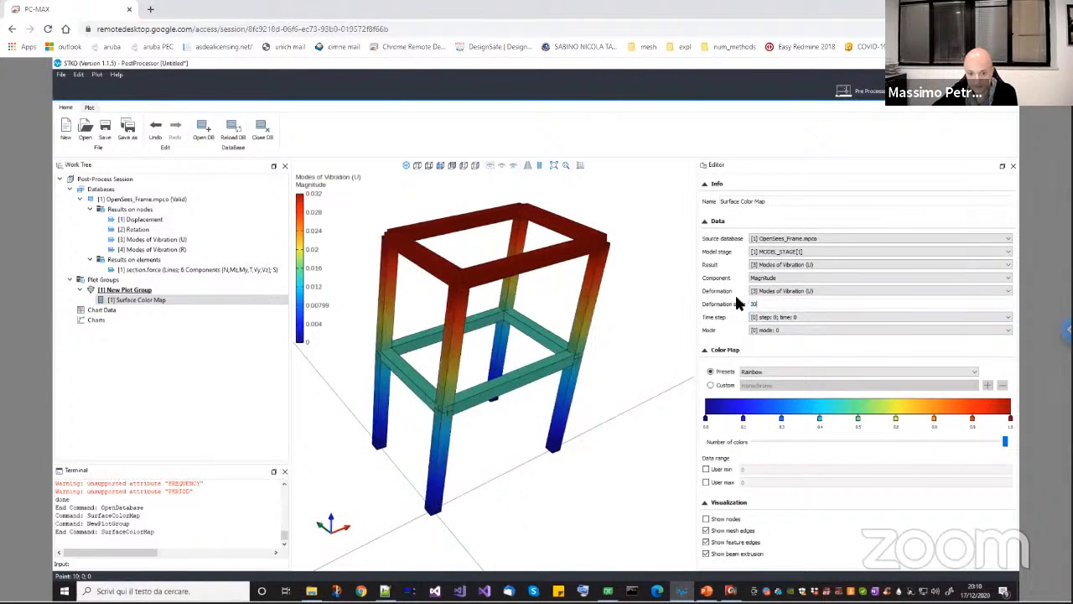
# Step through the frame's vibration mode shapes from mode 0 to mode 6
pyautogui.click(767, 331)
pyautogui.click(767, 344)
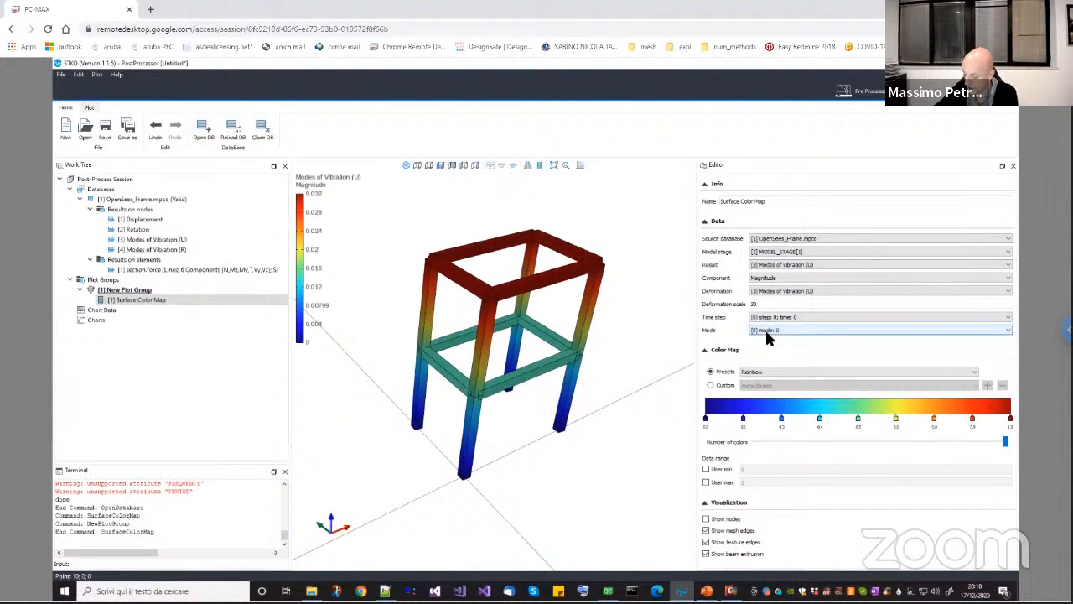
pyautogui.scroll(-1, 765, 329)
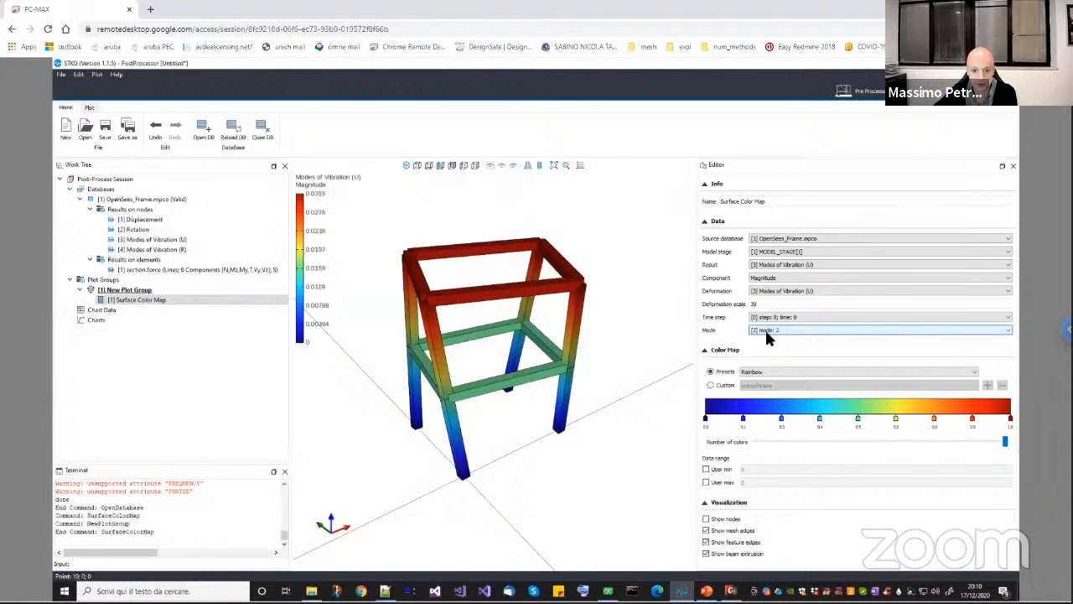
pyautogui.scroll(-4, 765, 332)
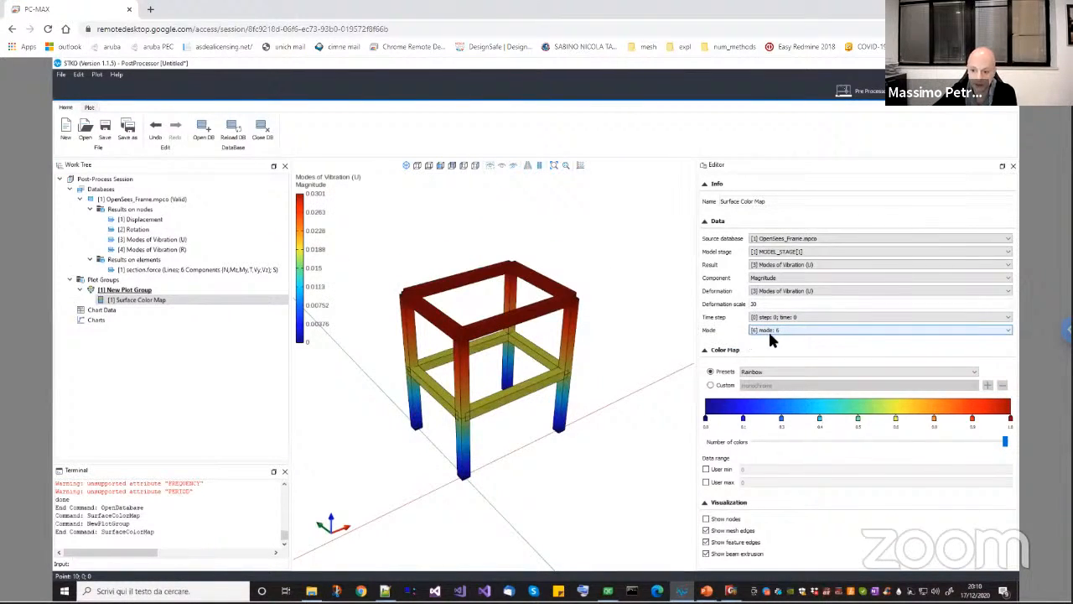
pyautogui.moveTo(537, 374); pyautogui.dragTo(629, 365)
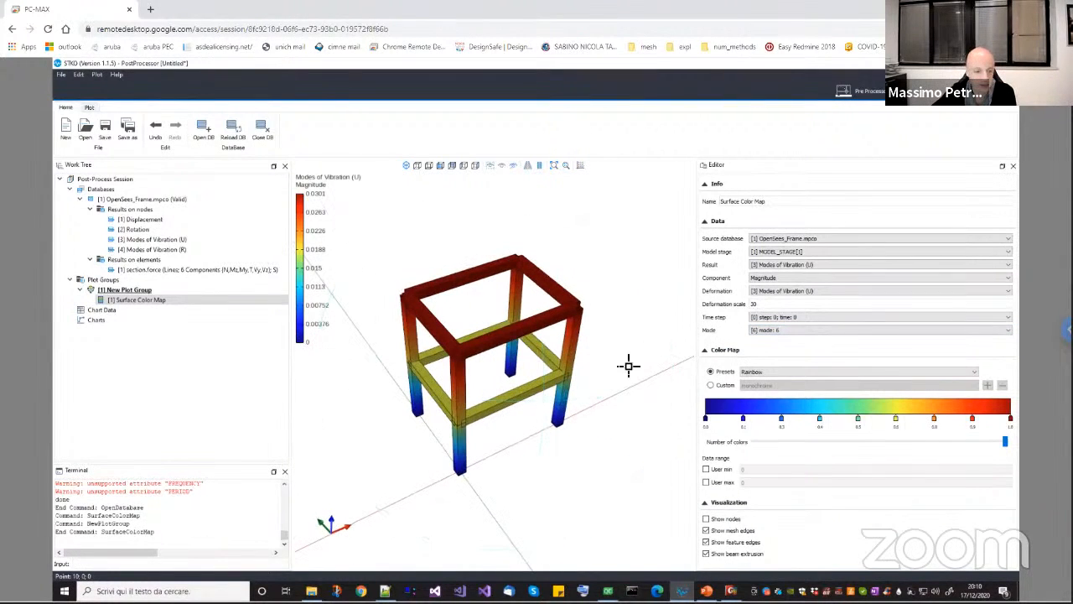
# Set both the result and the deformation of the surface color map to Displacement, with a deformation scale of 100
pyautogui.click(820, 267)
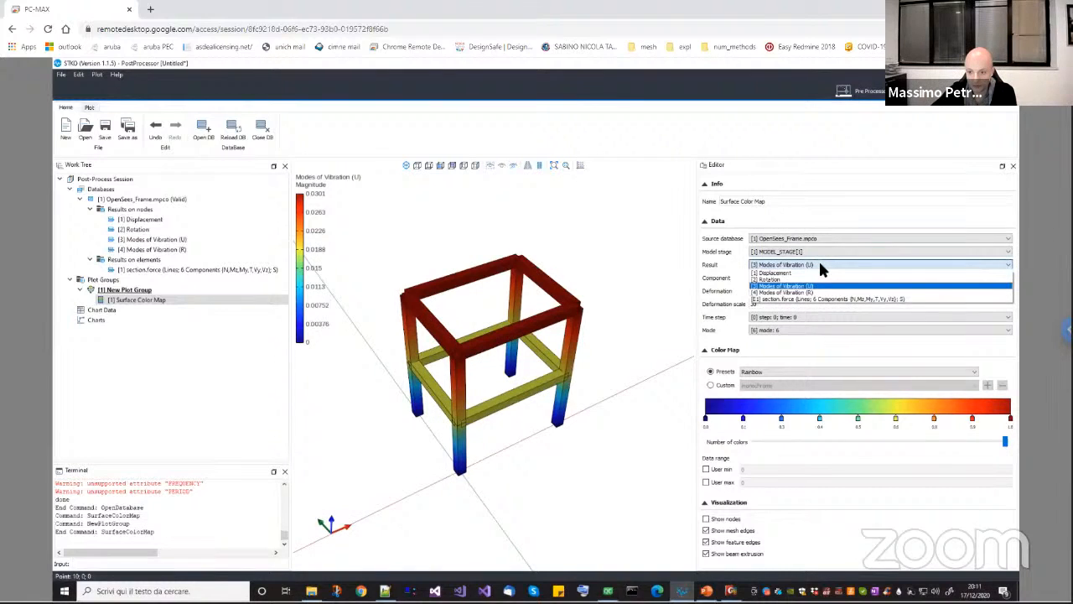
pyautogui.click(808, 273)
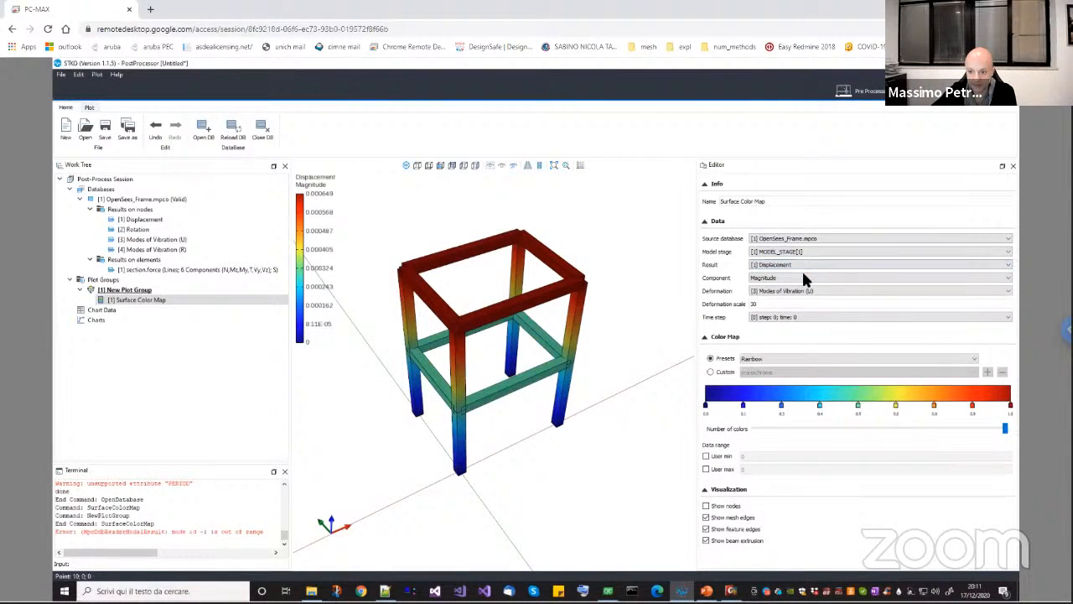
pyautogui.doubleClick(774, 307)
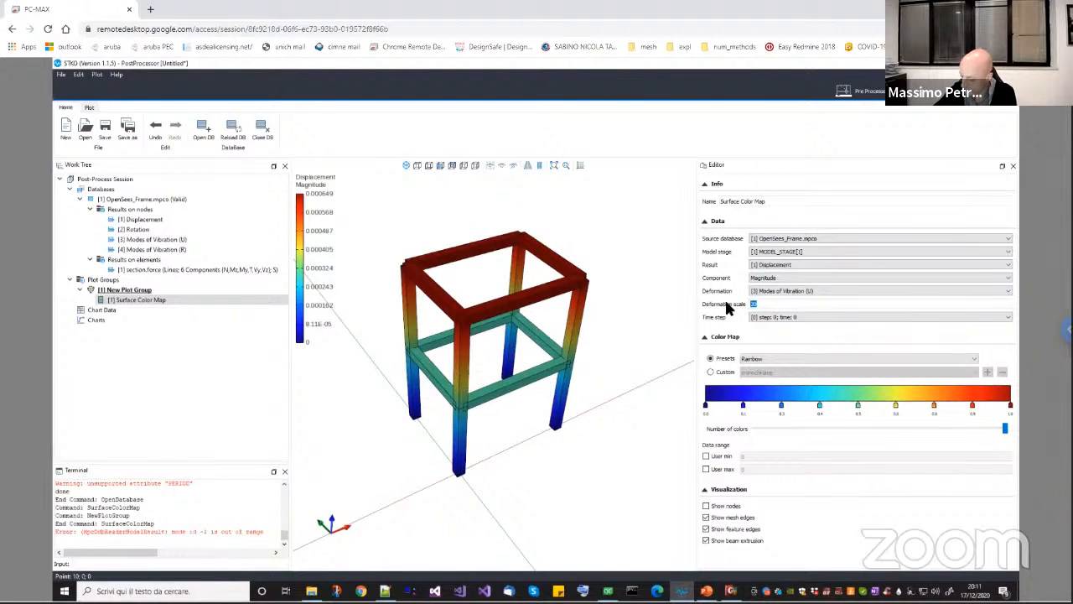
pyautogui.write('100')
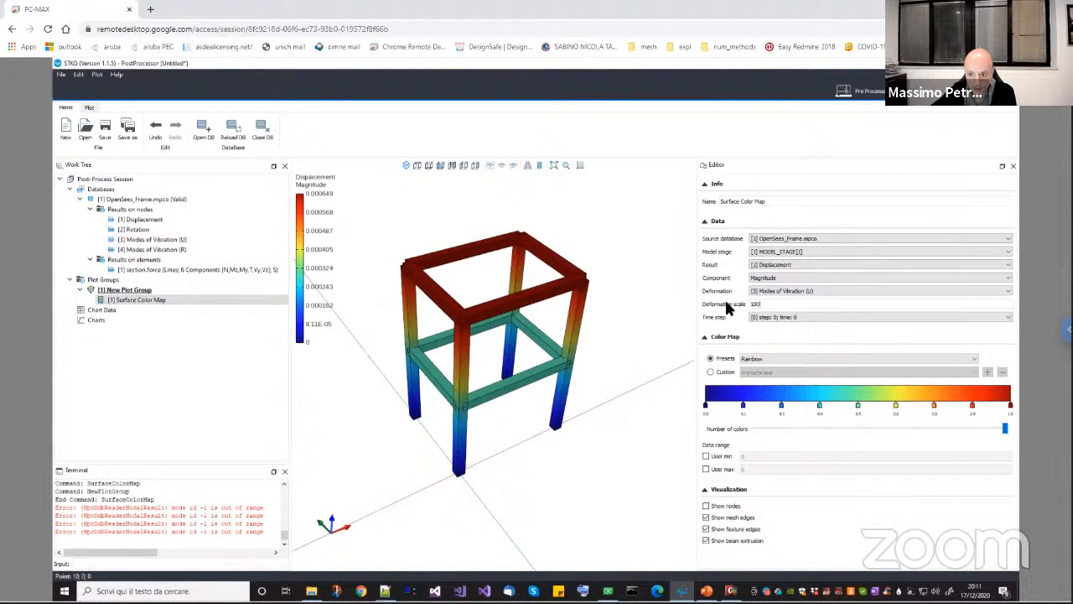
pyautogui.click(763, 291)
pyautogui.click(764, 299)
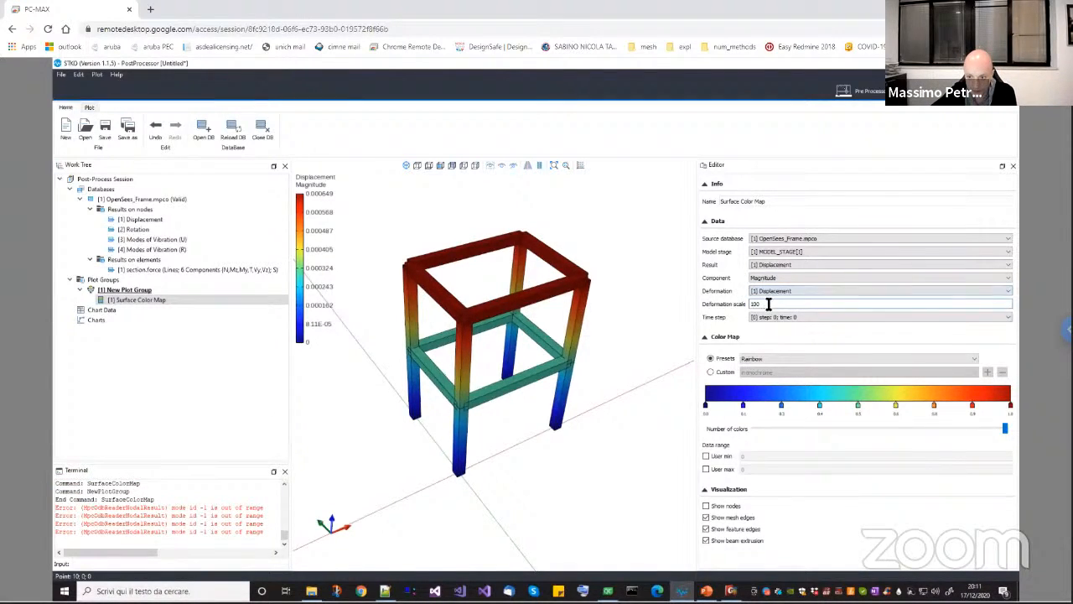
# Set the deformation scale of the displacement plot to 500
pyautogui.doubleClick(768, 304)
pyautogui.write('500')
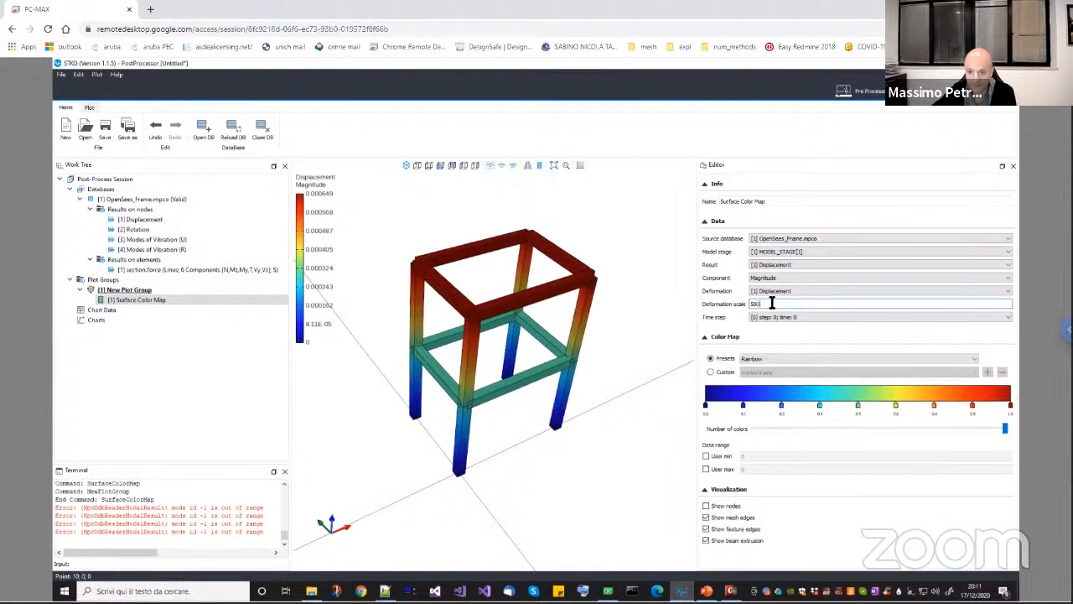
pyautogui.press('Return')
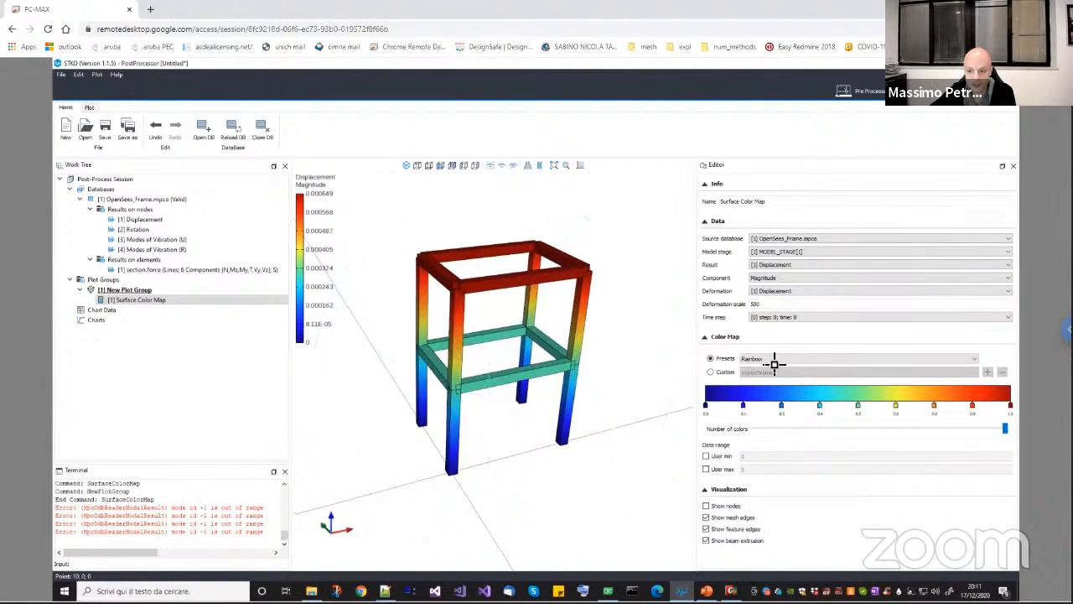
# Step through the frame's modal displacements from time step 1 to step 5 and return to step 0
pyautogui.click(811, 318)
pyautogui.click(810, 331)
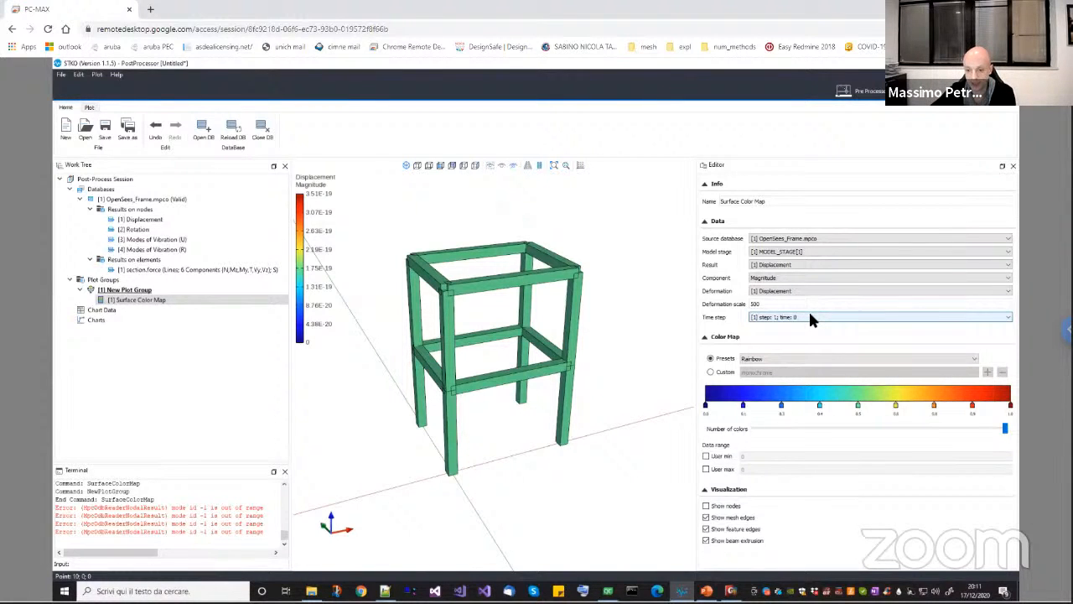
pyautogui.scroll(-1, 810, 316)
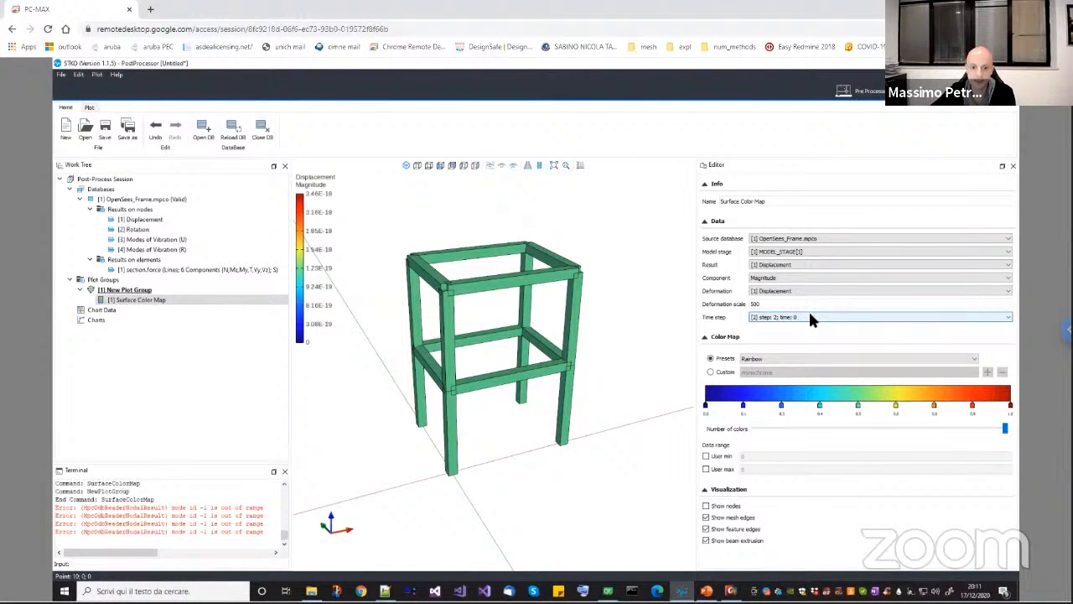
pyautogui.scroll(-1, 810, 318)
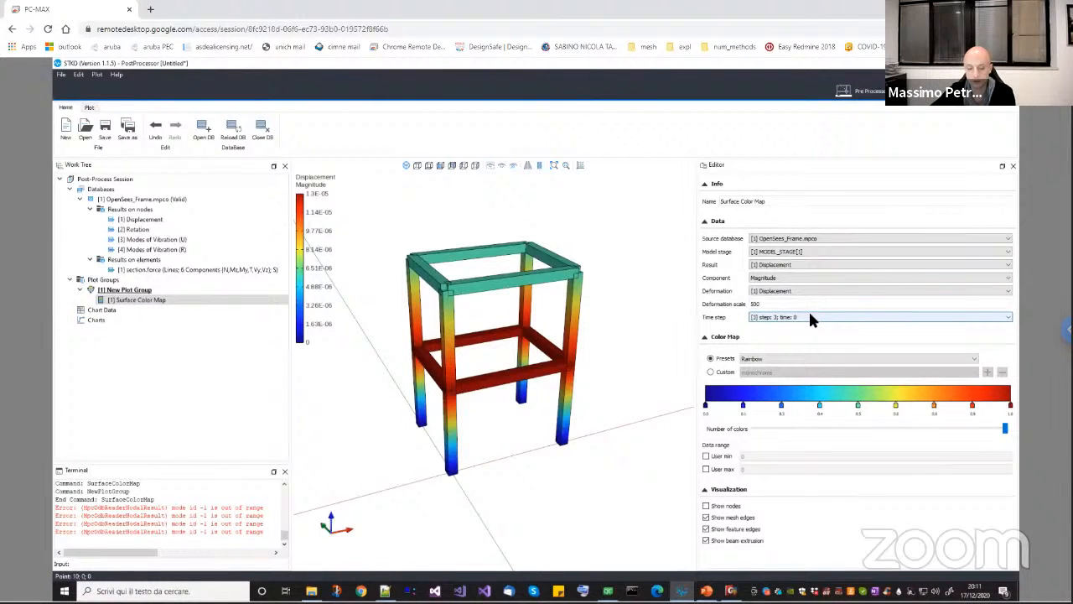
pyautogui.scroll(-3, 810, 317)
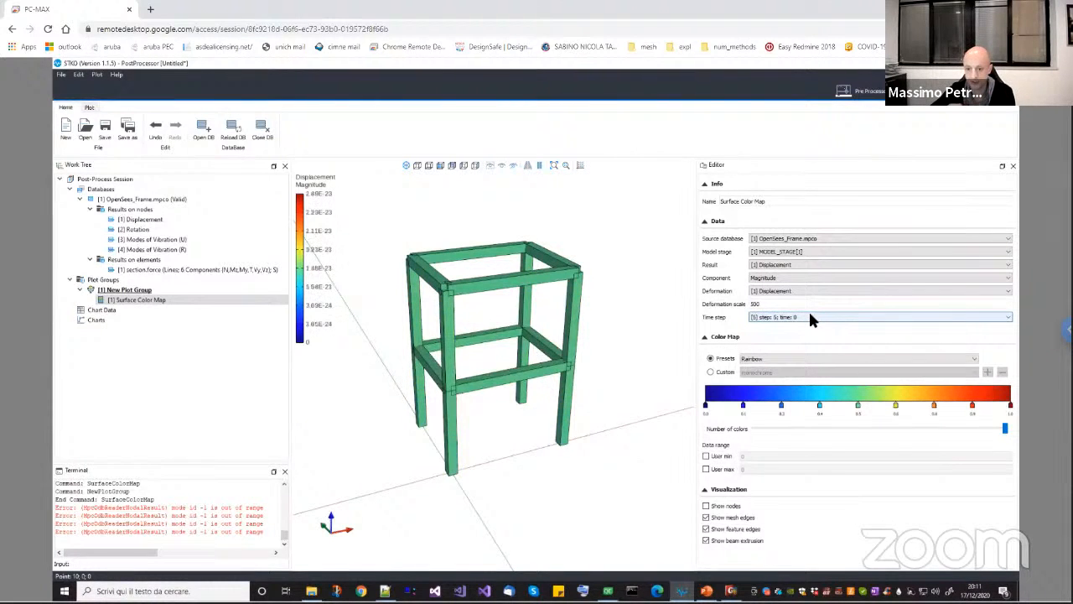
pyautogui.scroll(6, 810, 317)
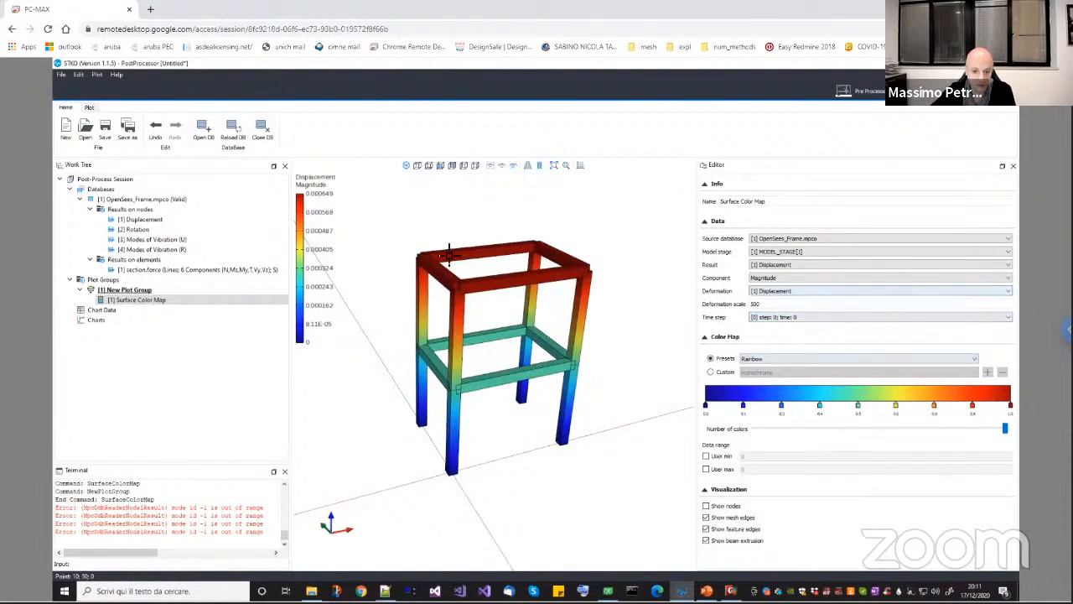
pyautogui.click(787, 316)
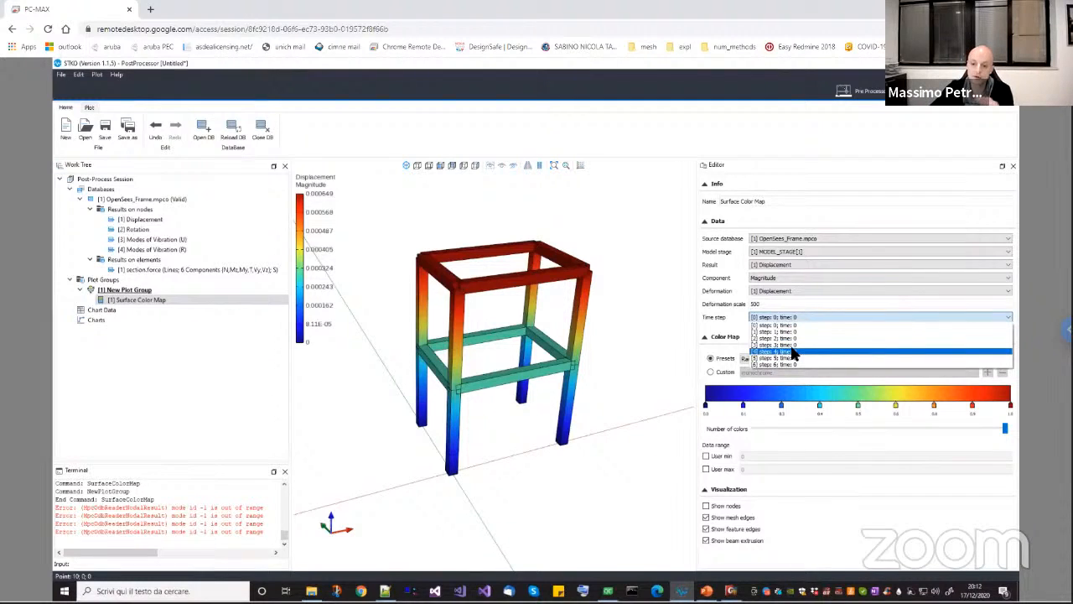
pyautogui.click(599, 366)
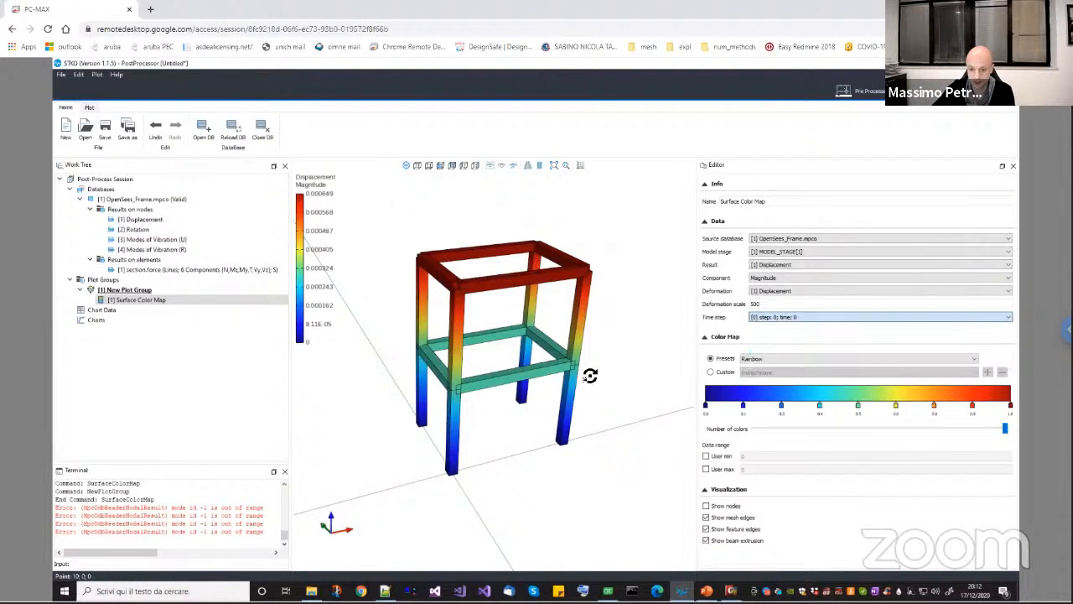
pyautogui.moveTo(595, 376); pyautogui.dragTo(523, 424)
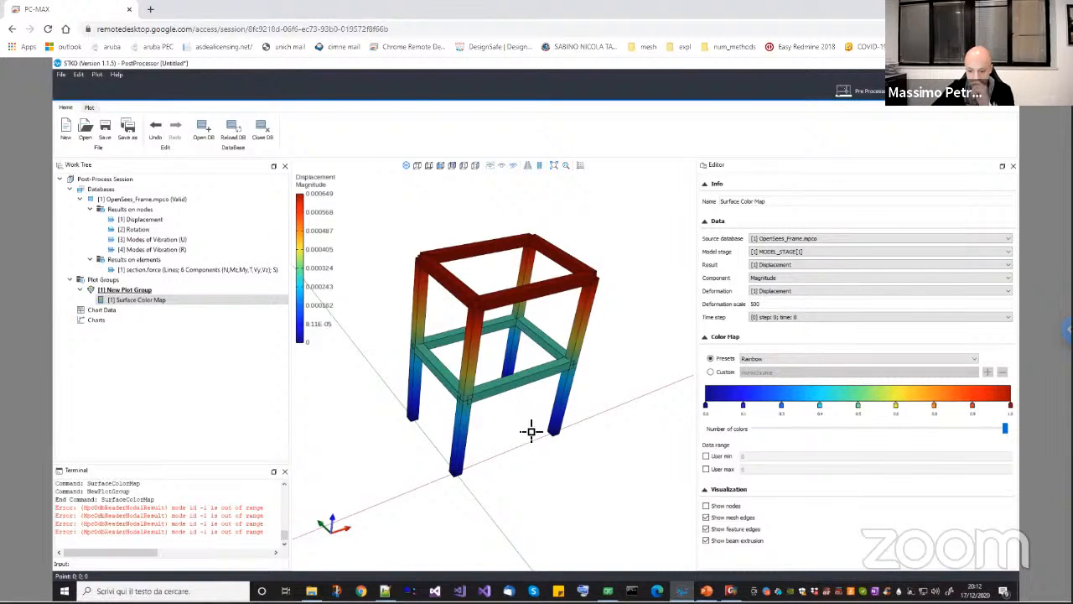
pyautogui.moveTo(531, 431); pyautogui.dragTo(519, 440)
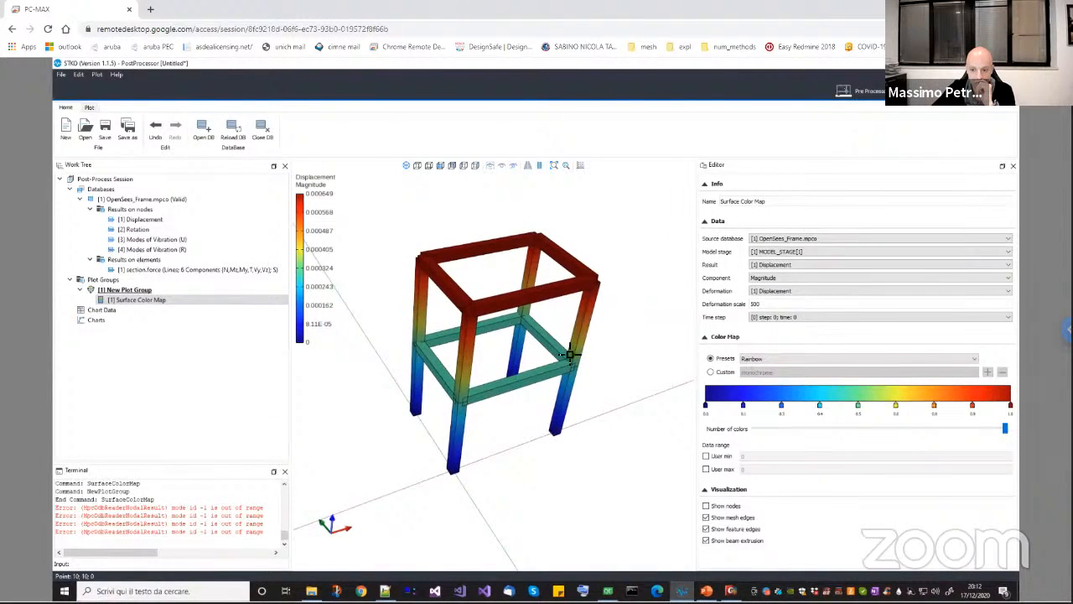
pyautogui.moveTo(556, 384); pyautogui.dragTo(551, 388)
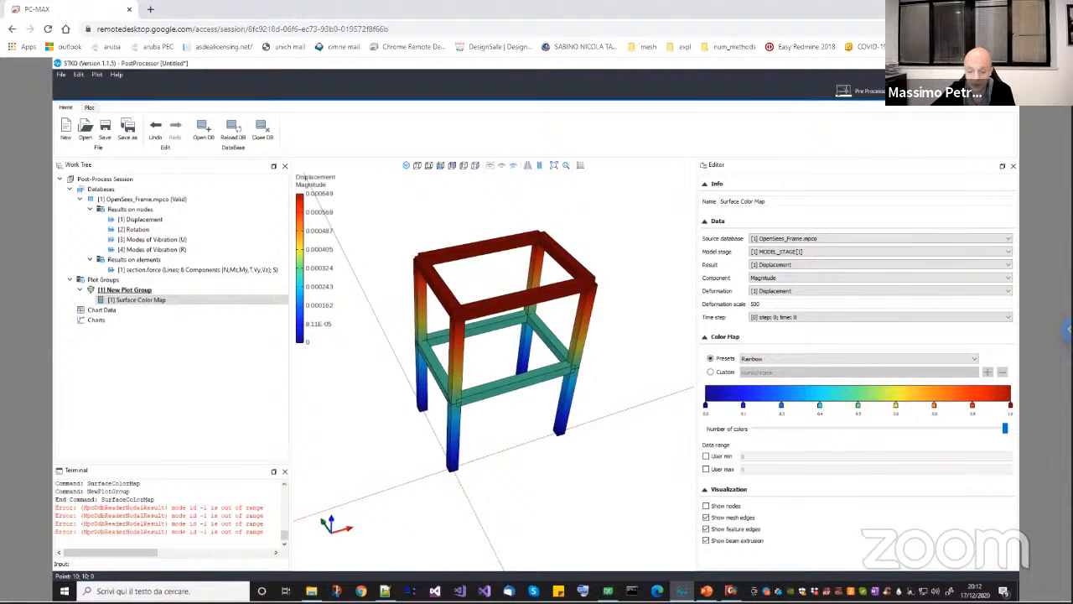
# Close STKO, saving the changes to OpenSees_Frame, and dismiss the midas Gen lock warning
pyautogui.click(1007, 63)
pyautogui.click(521, 336)
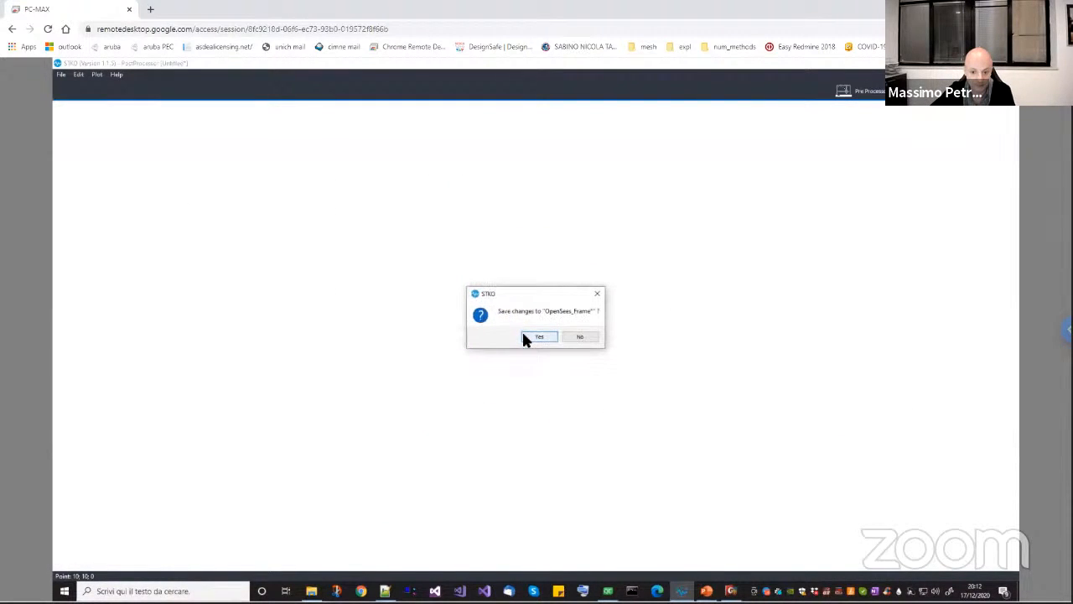
pyautogui.click(541, 336)
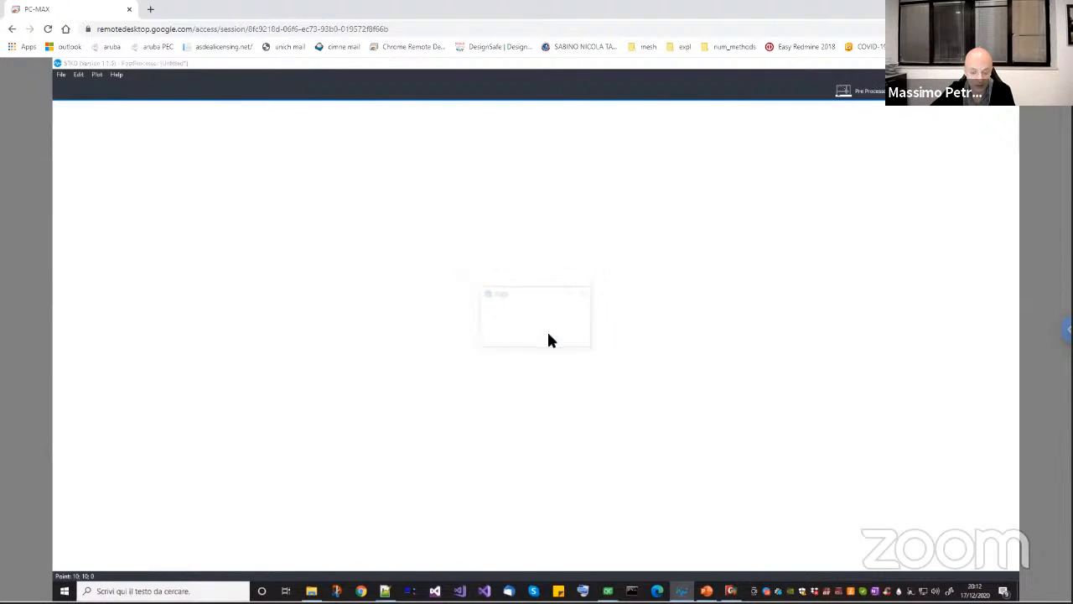
pyautogui.click(562, 337)
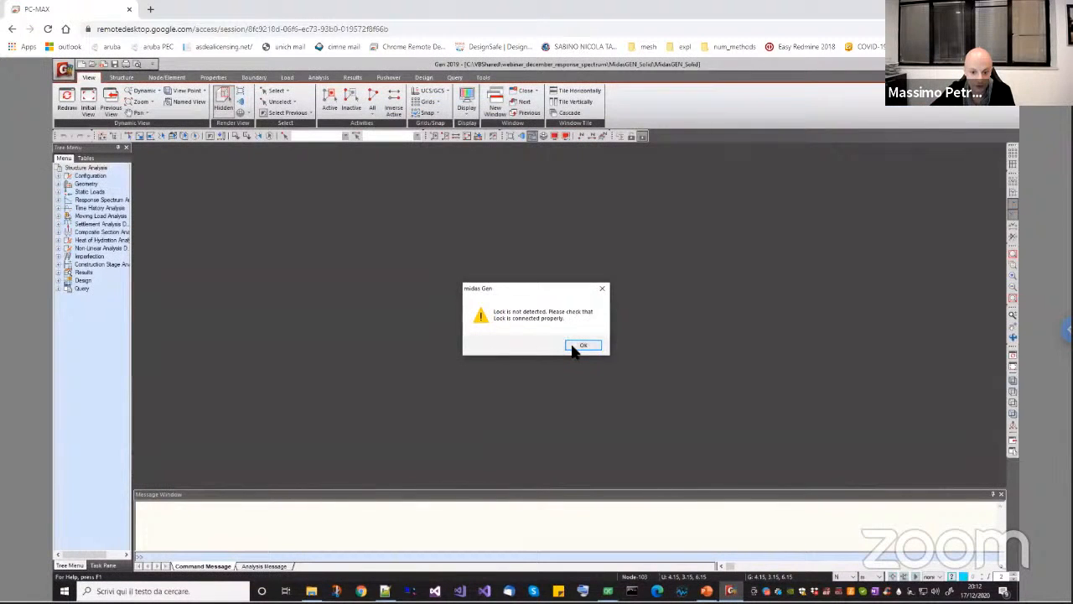
pyautogui.click(577, 344)
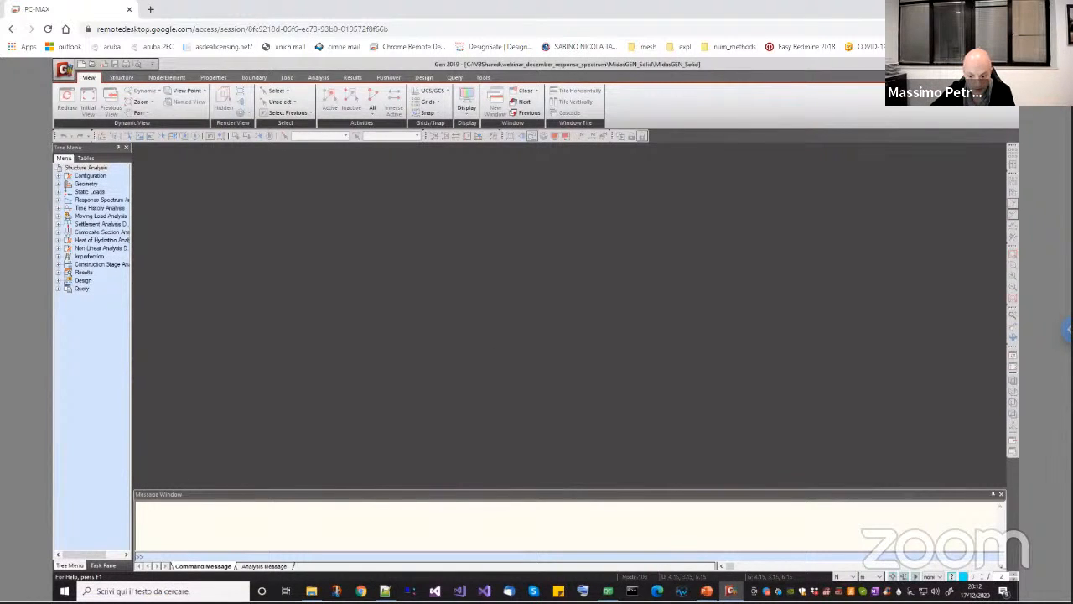
pyautogui.click(682, 591)
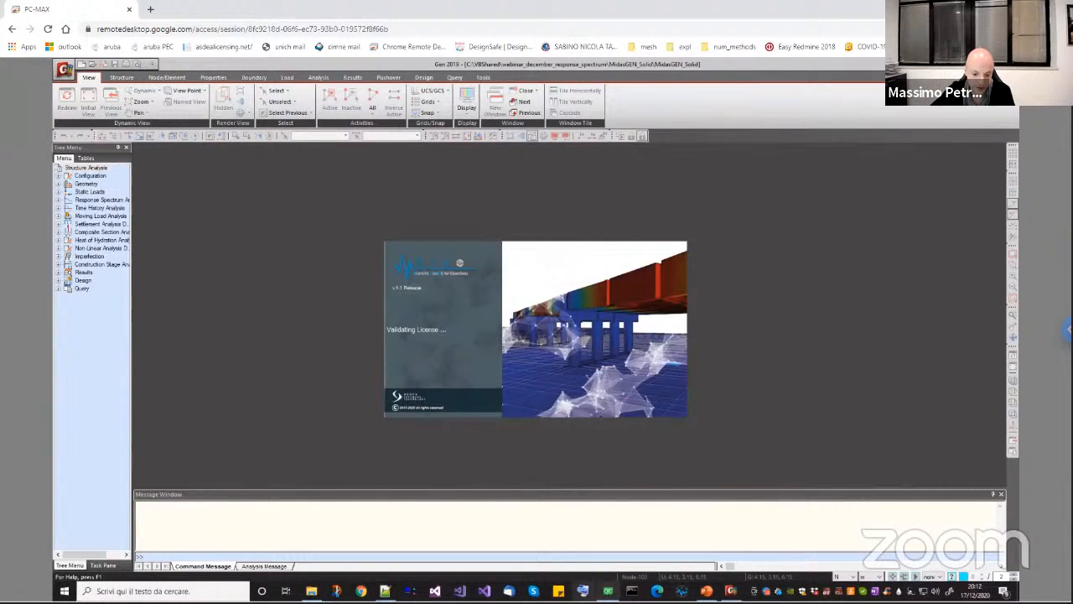
pyautogui.click(607, 590)
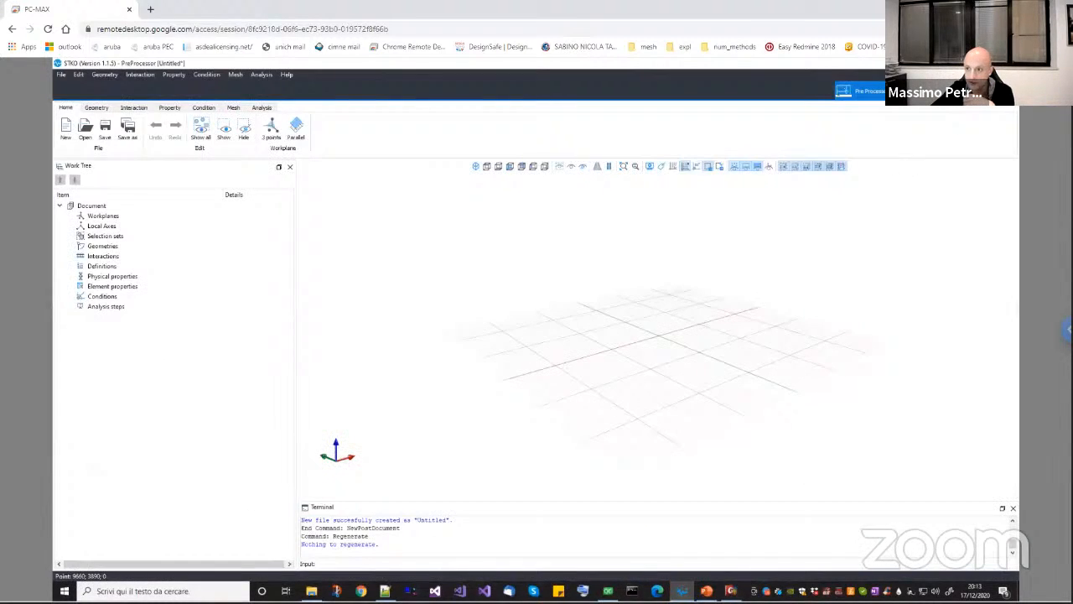
pyautogui.click(1004, 63)
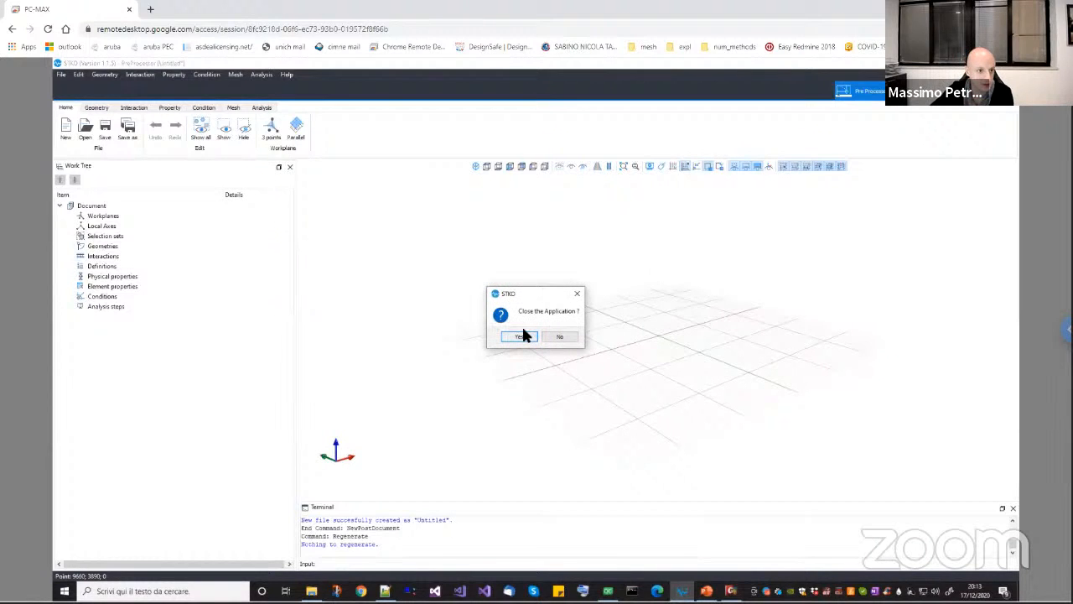
pyautogui.click(523, 333)
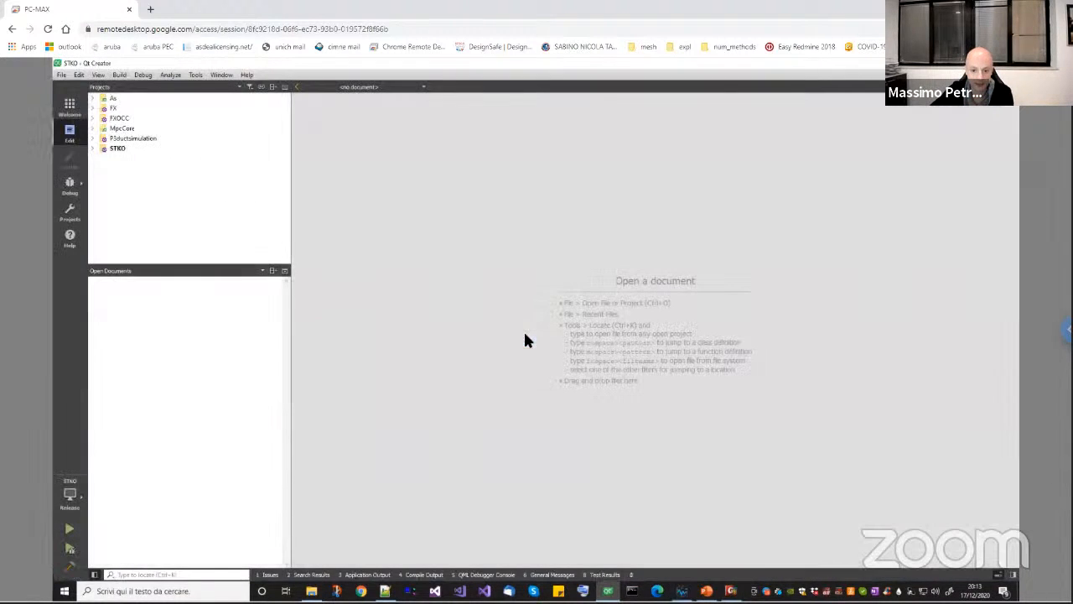
# Run the STKO project from Qt Creator and open the OpenSees_Frame.mpco database in the post-processor
pyautogui.click(69, 528)
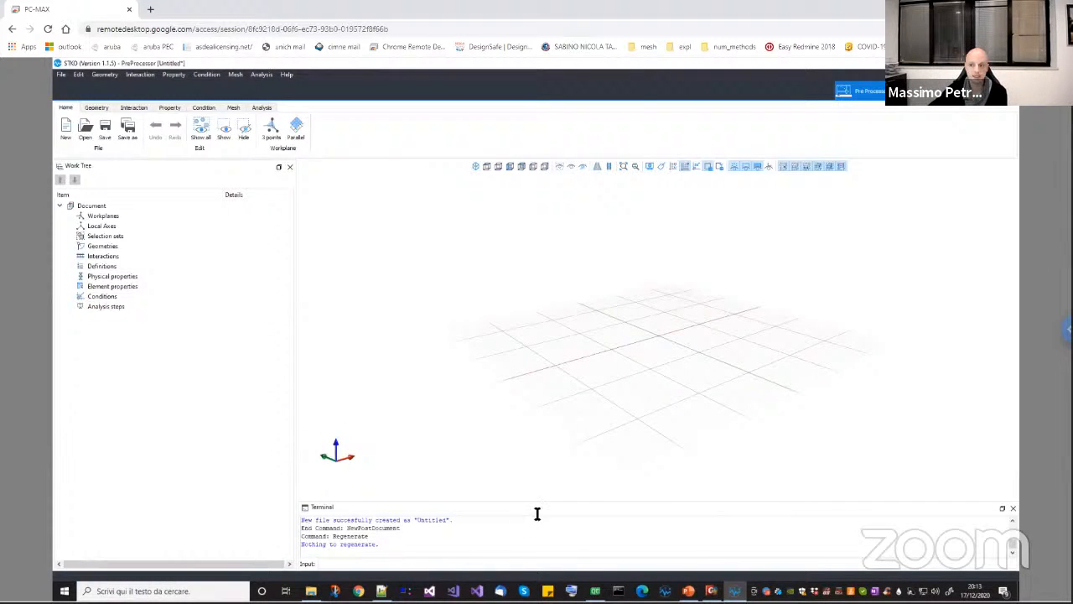
pyautogui.click(931, 90)
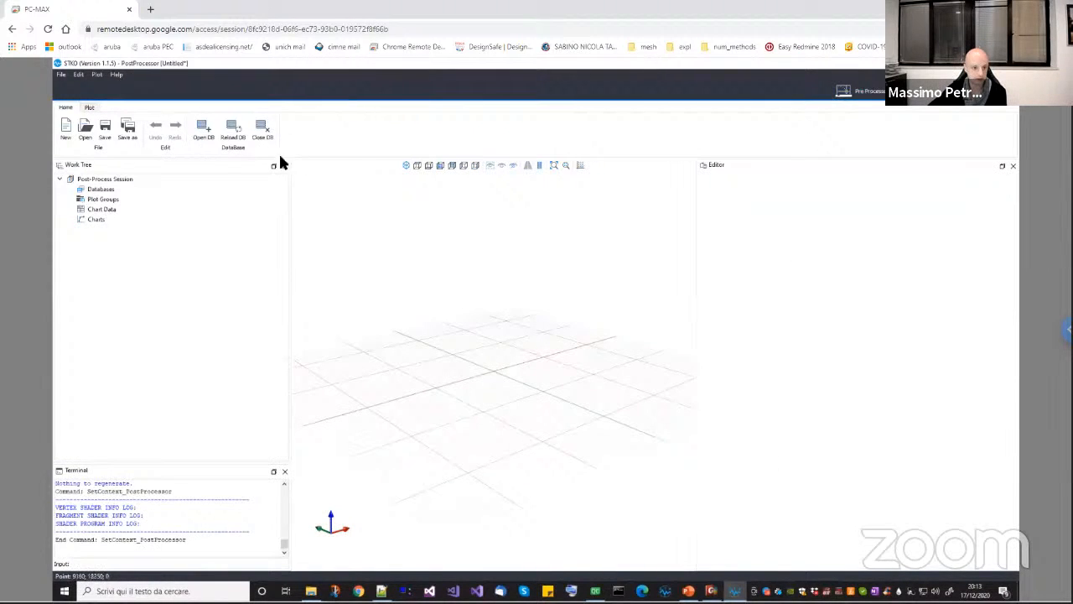
pyautogui.click(207, 138)
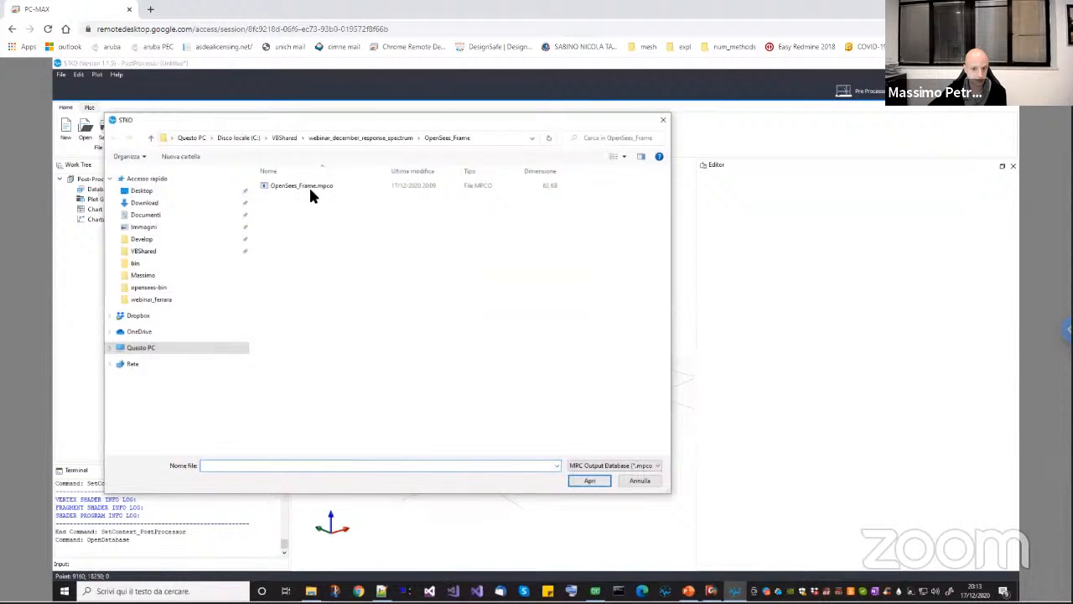
pyautogui.click(310, 186)
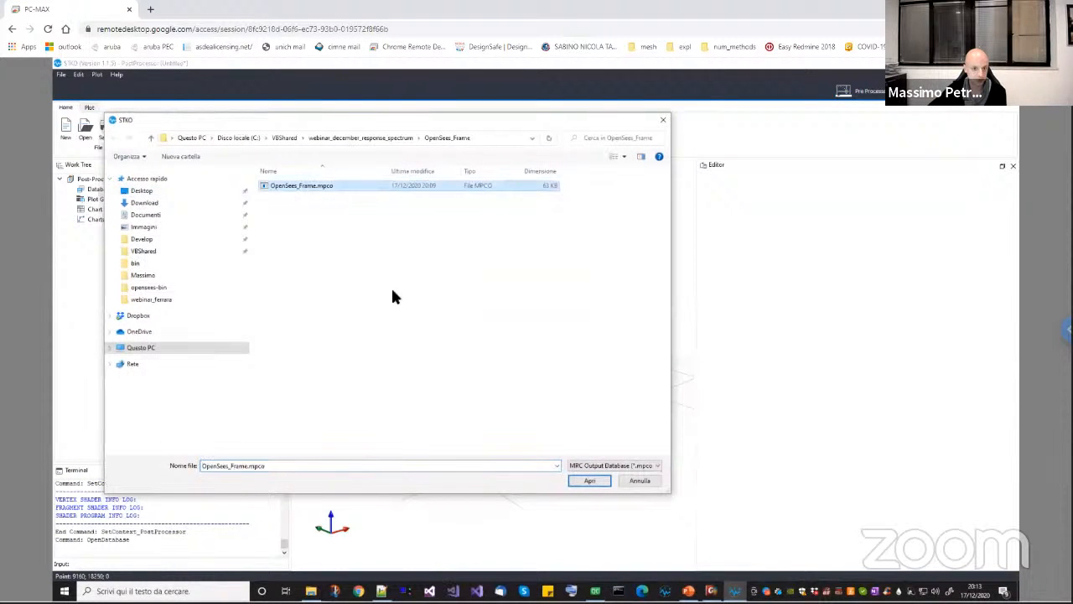
pyautogui.click(591, 481)
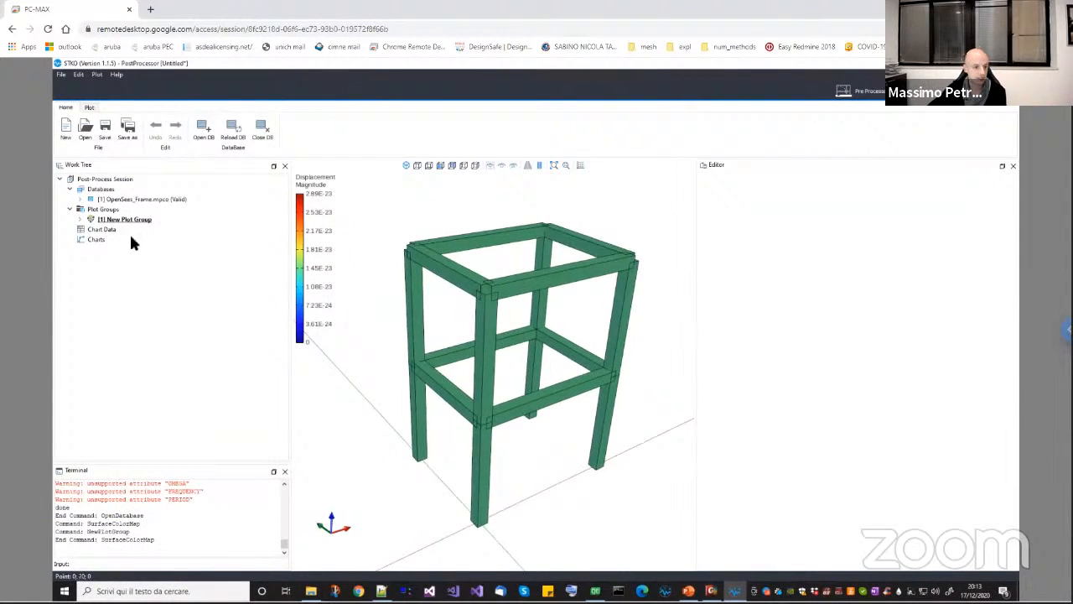
# Expand the database's nodal results and open the new plot group's Surface Color Map for editing
pyautogui.click(80, 200)
pyautogui.click(90, 219)
pyautogui.click(90, 209)
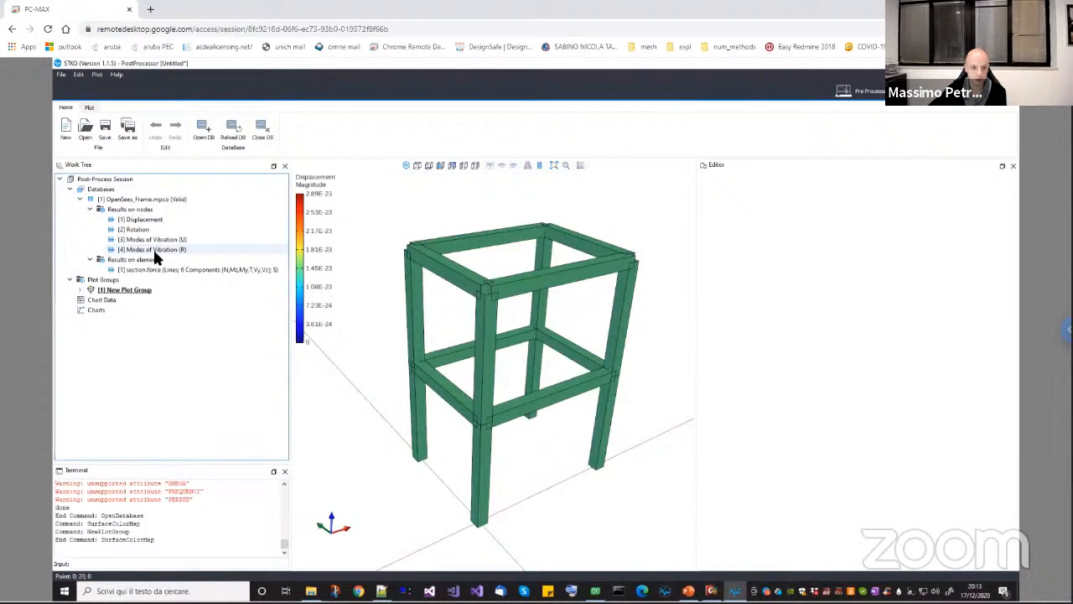
pyautogui.click(80, 290)
pyautogui.click(116, 300)
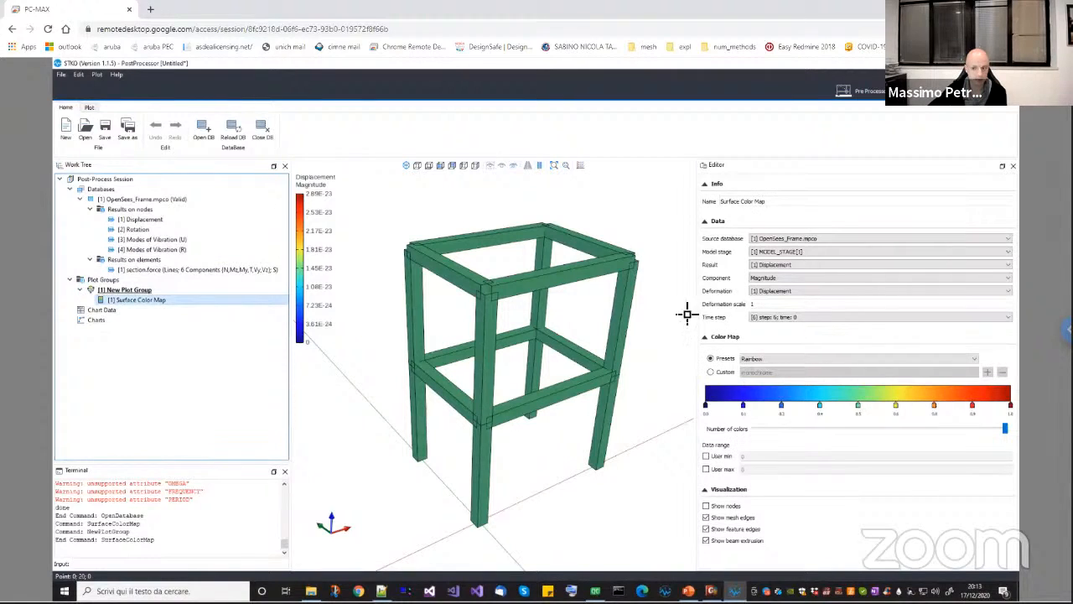
# Keep Displacement as the result of the surface color map and set its time step to step 0
pyautogui.click(796, 264)
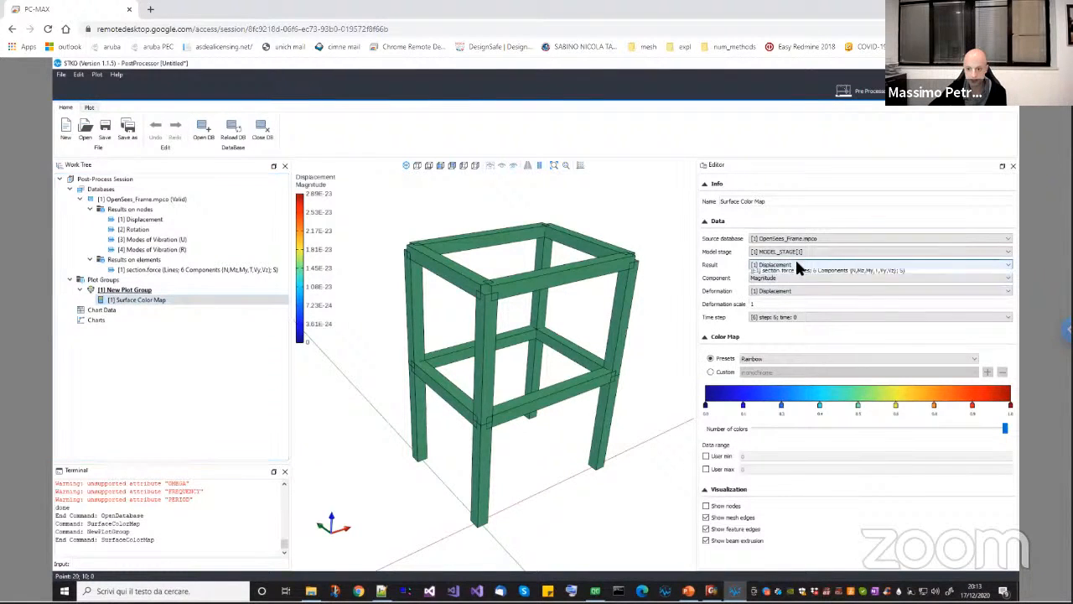
pyautogui.click(797, 272)
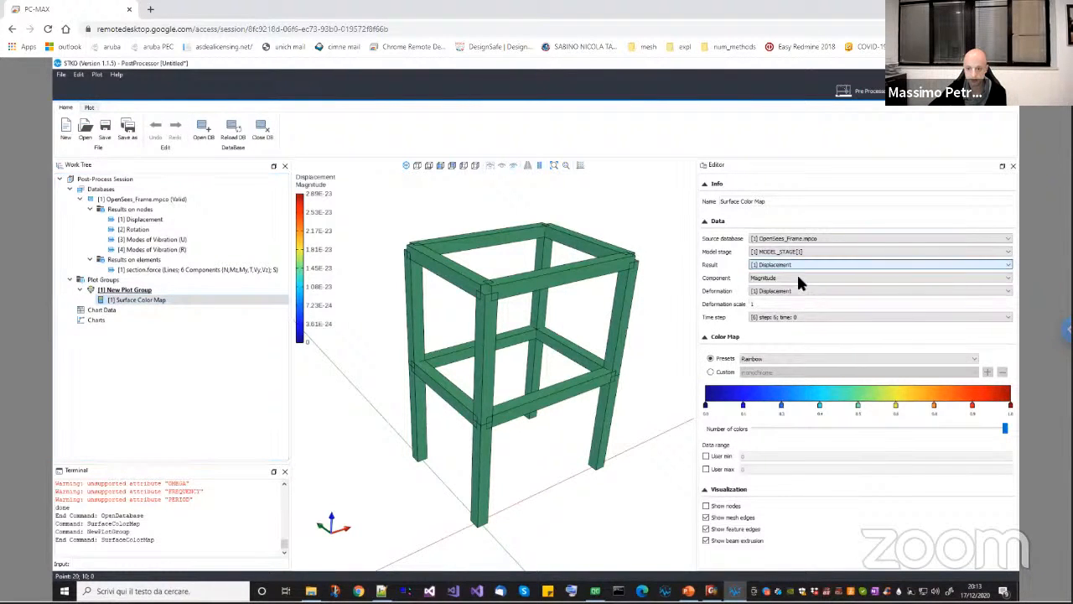
pyautogui.click(794, 316)
pyautogui.click(794, 327)
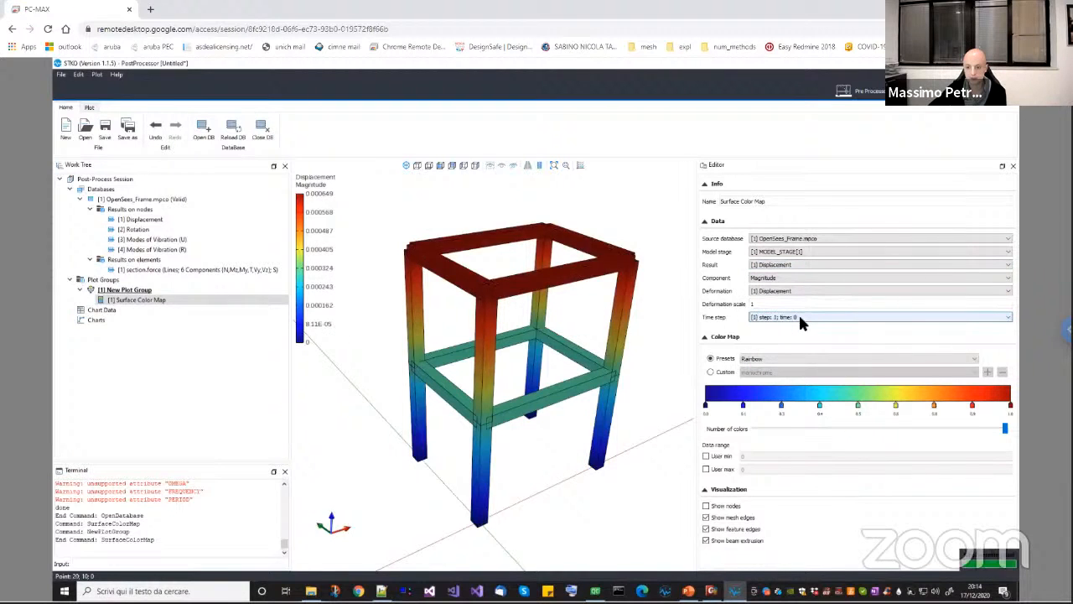
# Set the surface color map's time step to step 0
pyautogui.scroll(4, 798, 317)
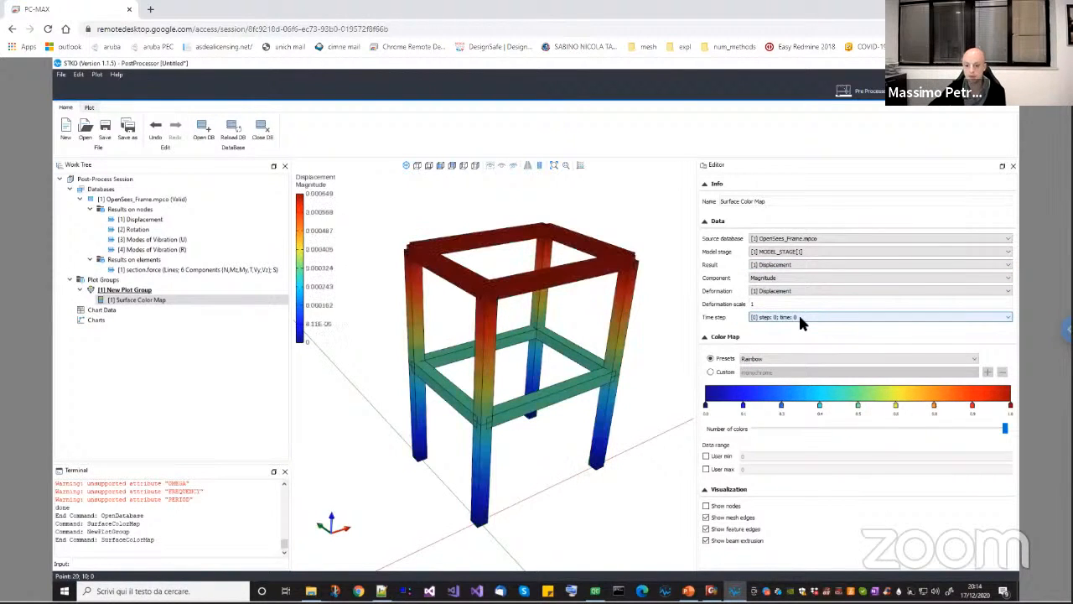
pyautogui.moveTo(604, 293); pyautogui.dragTo(556, 340, button='middle')
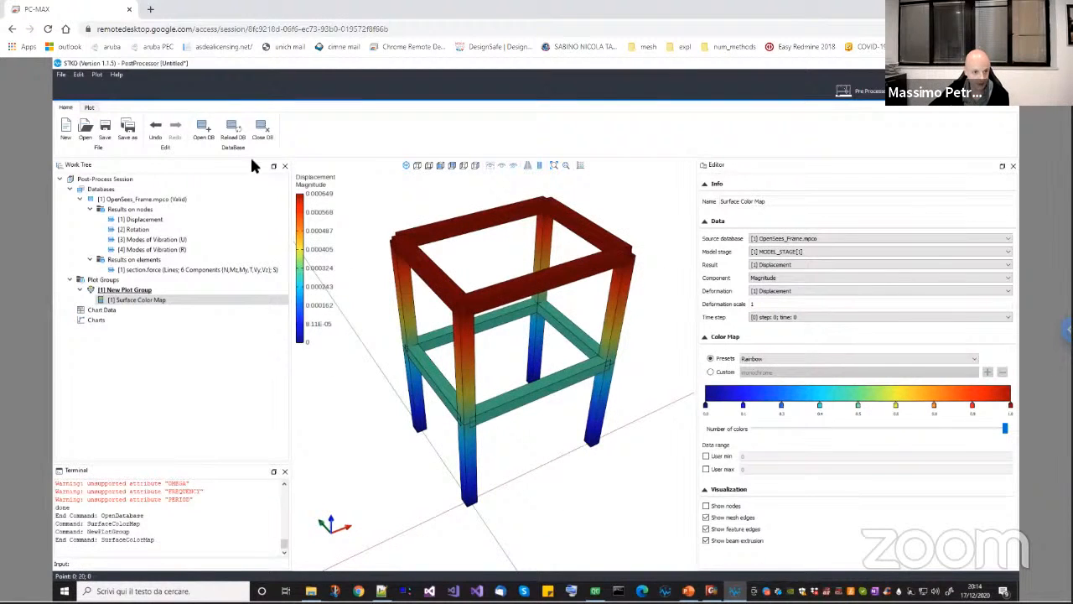
# Show the Script panel and detach it as an enlarged floating window
pyautogui.rightClick(138, 103)
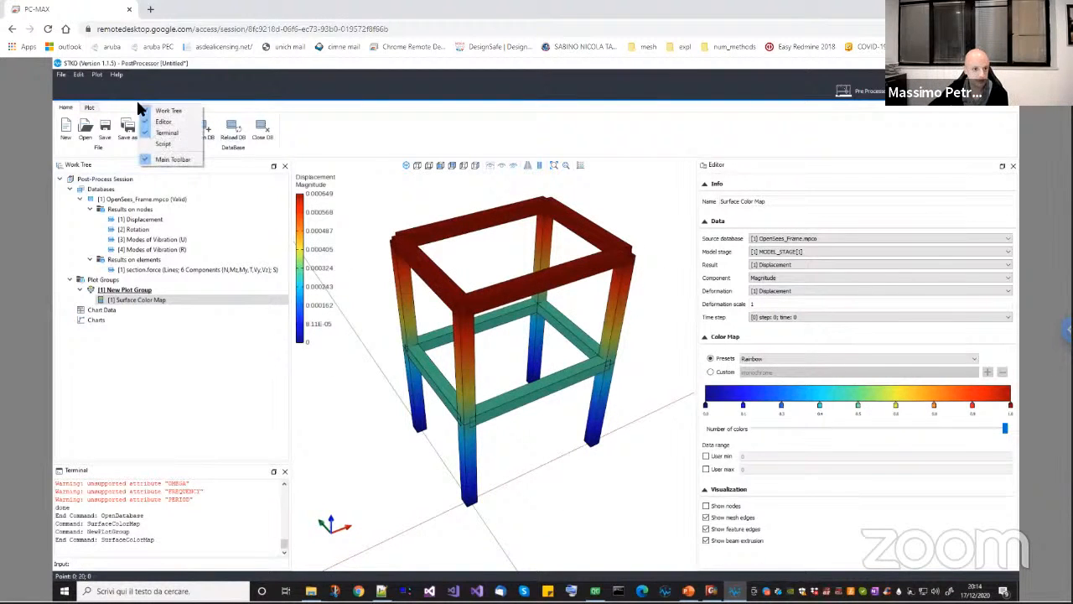
pyautogui.click(165, 146)
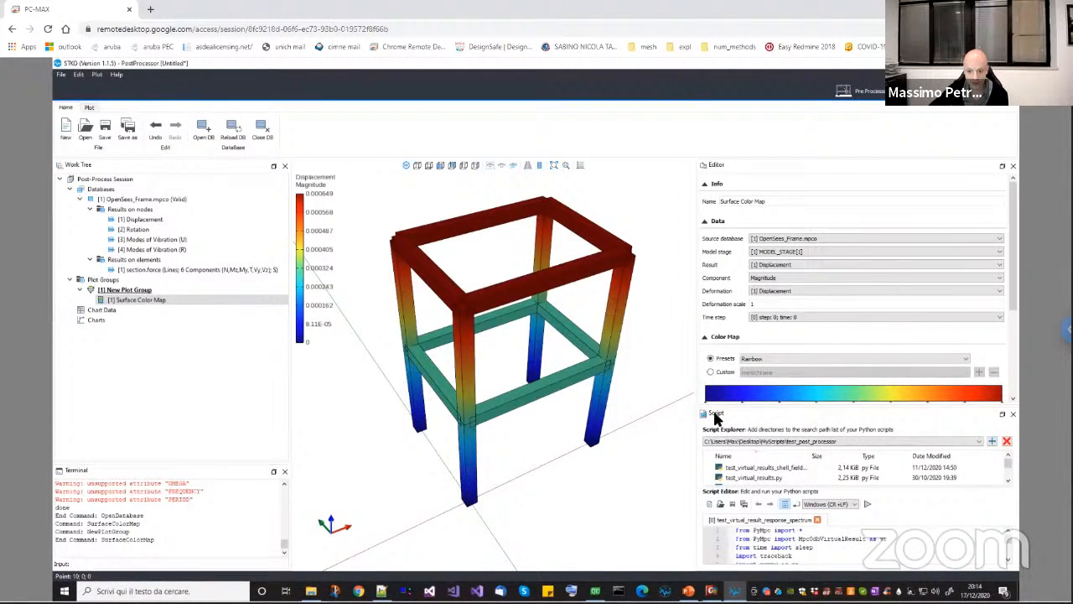
pyautogui.moveTo(716, 417); pyautogui.dragTo(456, 224)
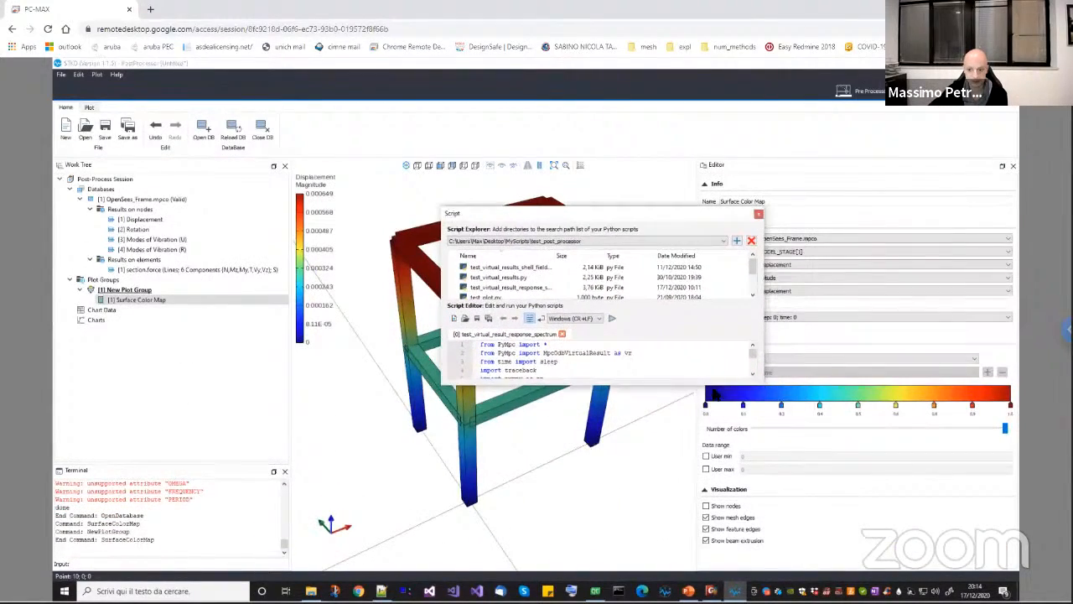
pyautogui.moveTo(759, 387); pyautogui.dragTo(919, 553)
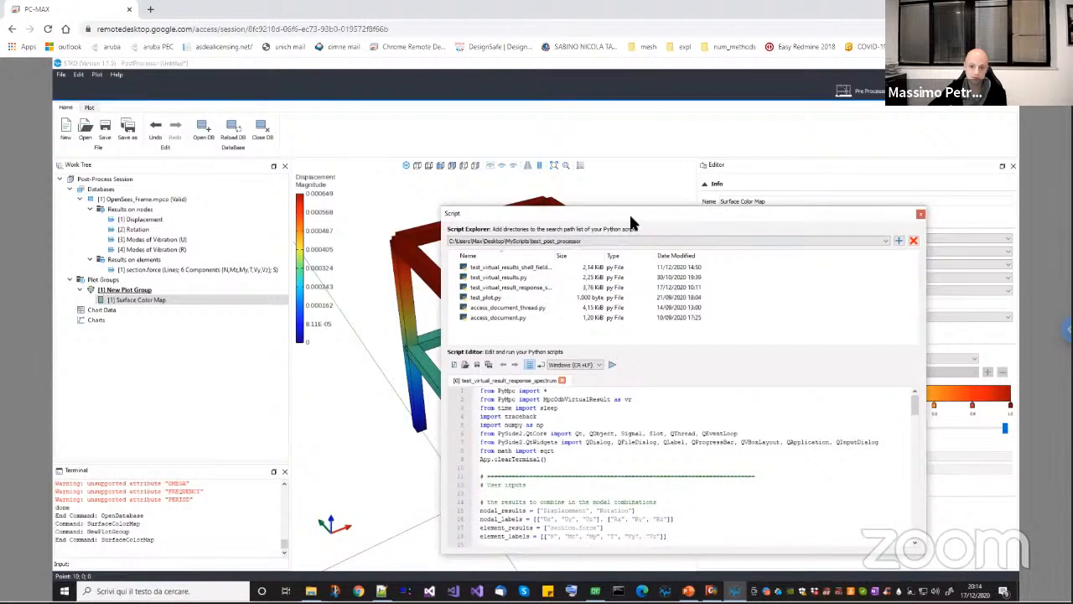
pyautogui.moveTo(632, 212); pyautogui.dragTo(637, 181)
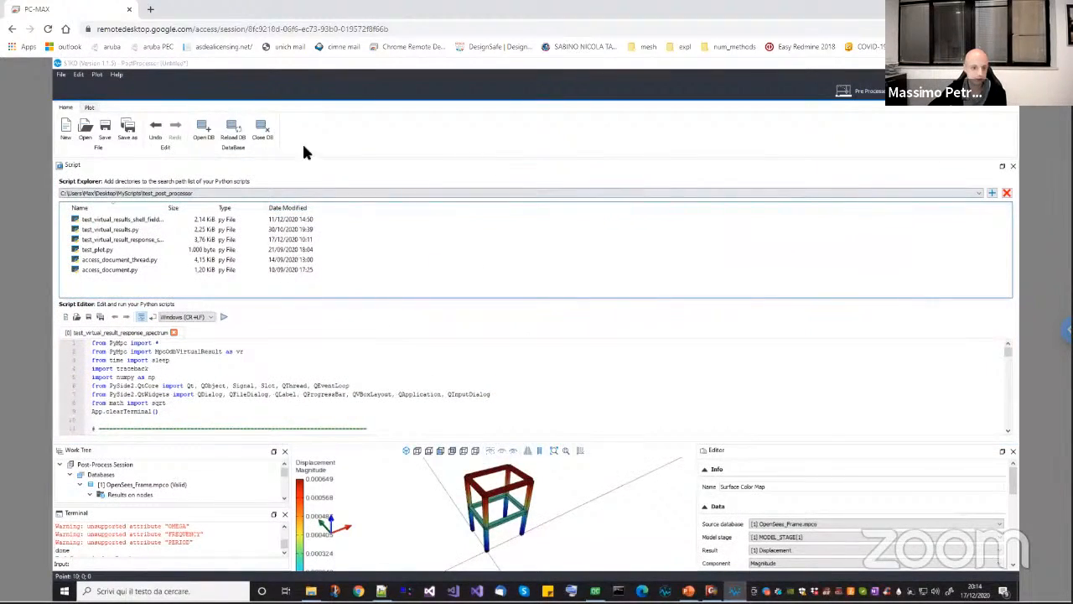
pyautogui.moveTo(249, 166); pyautogui.dragTo(431, 254)
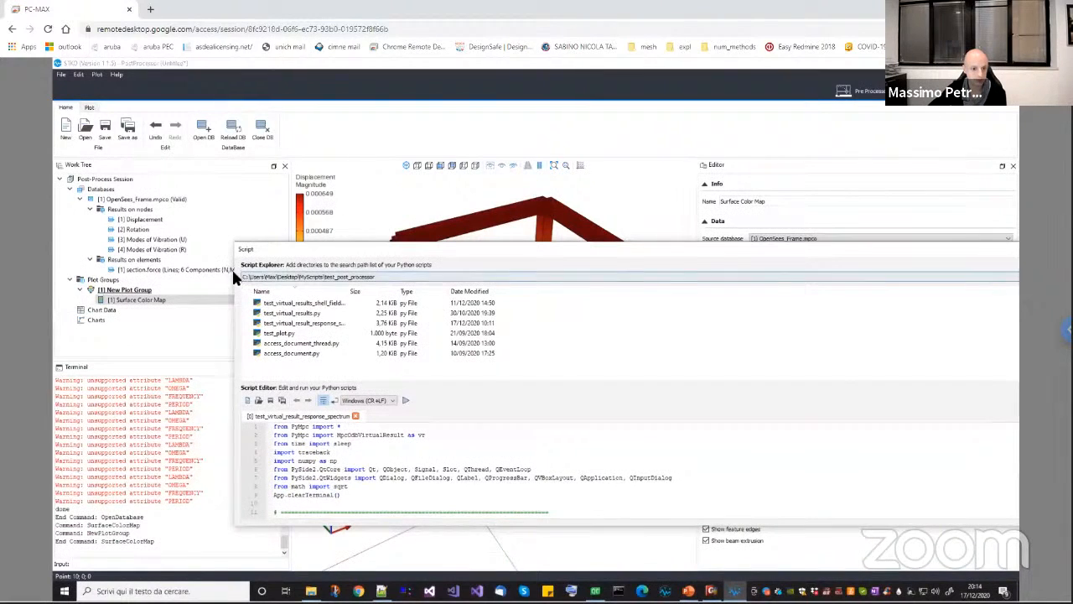
# Resize the floating Script window and place it over the model view with its full width visible
pyautogui.moveTo(234, 266); pyautogui.dragTo(475, 268)
pyautogui.click(614, 240)
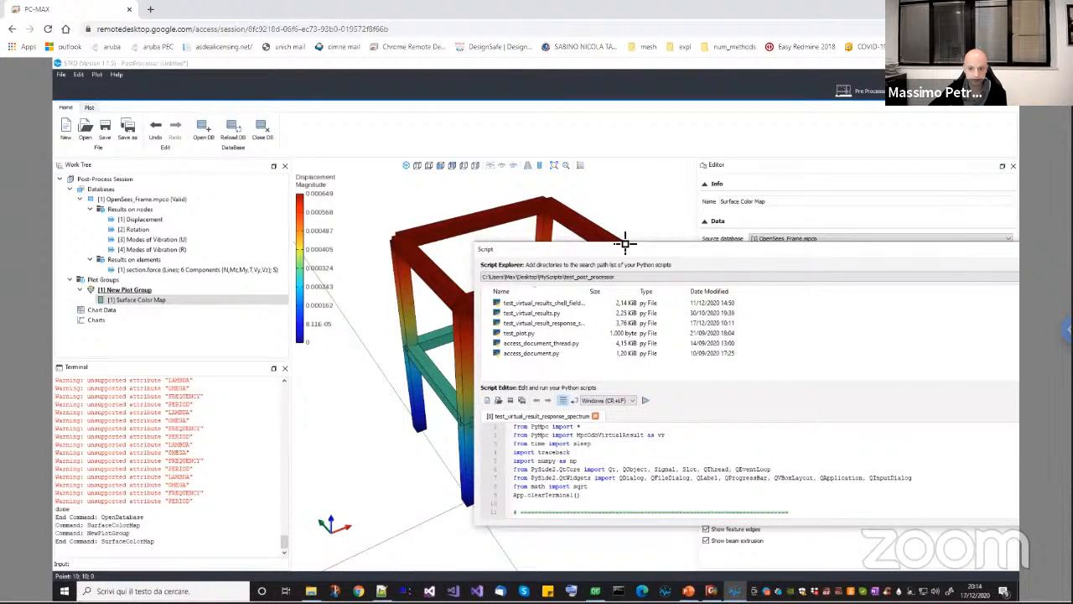
pyautogui.moveTo(626, 242); pyautogui.dragTo(627, 203)
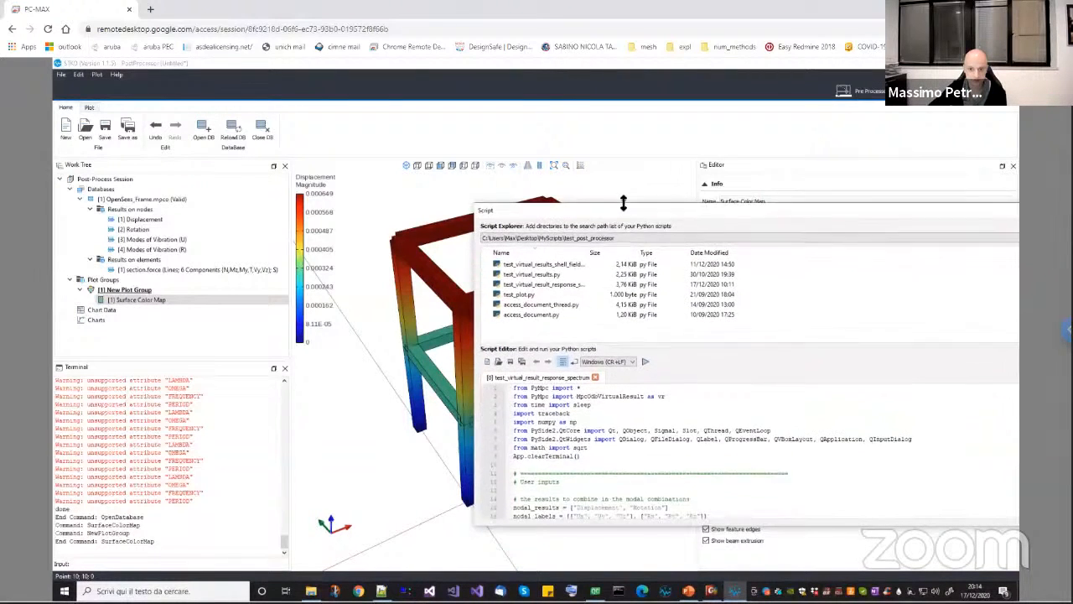
pyautogui.moveTo(567, 520); pyautogui.dragTo(568, 547)
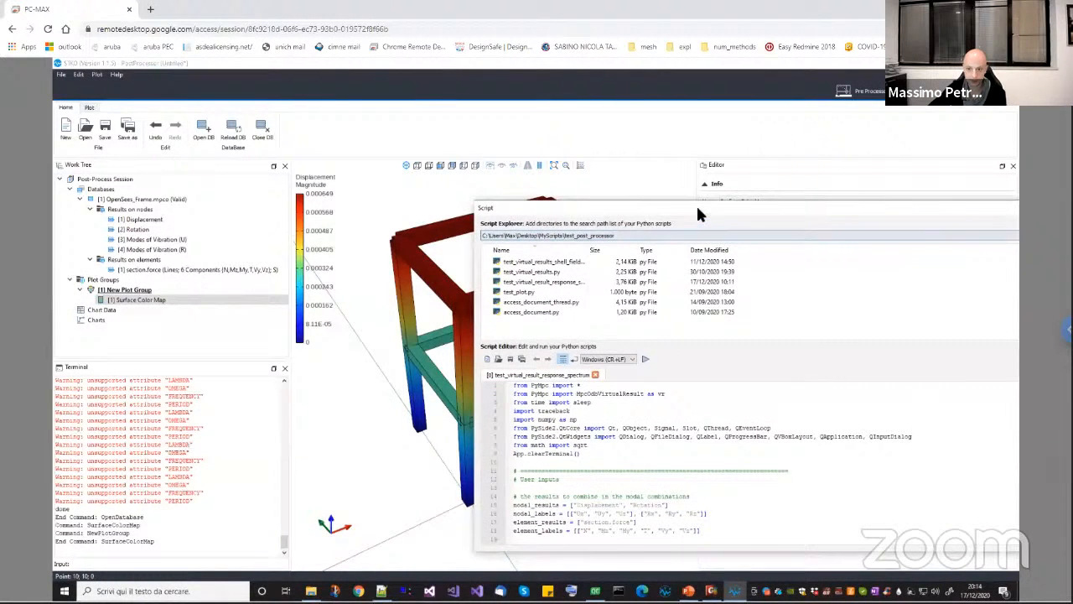
pyautogui.moveTo(698, 209); pyautogui.dragTo(477, 206)
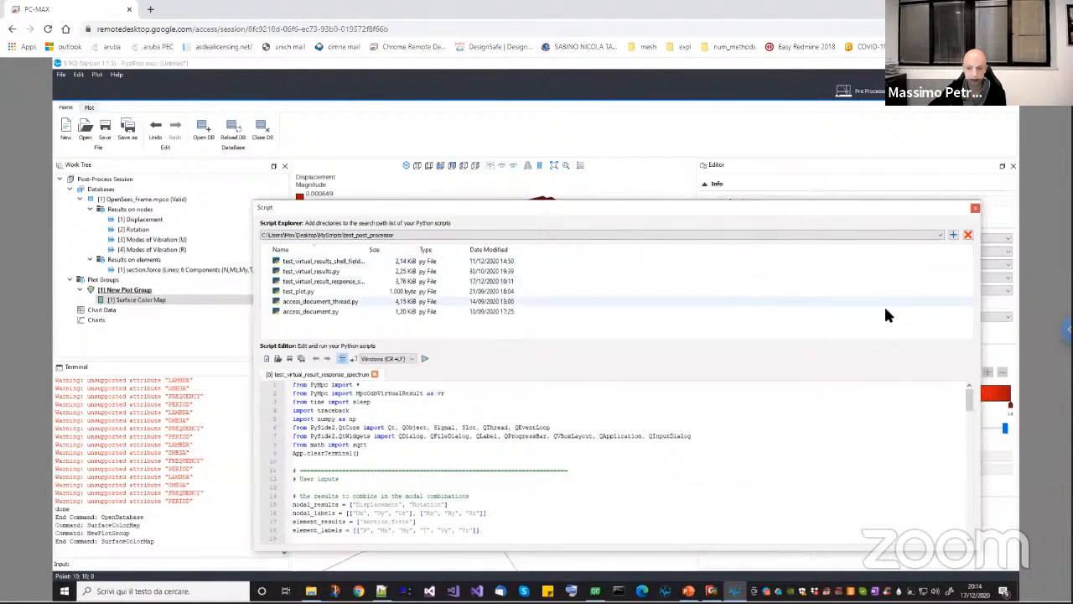
pyautogui.moveTo(982, 332); pyautogui.dragTo(844, 328)
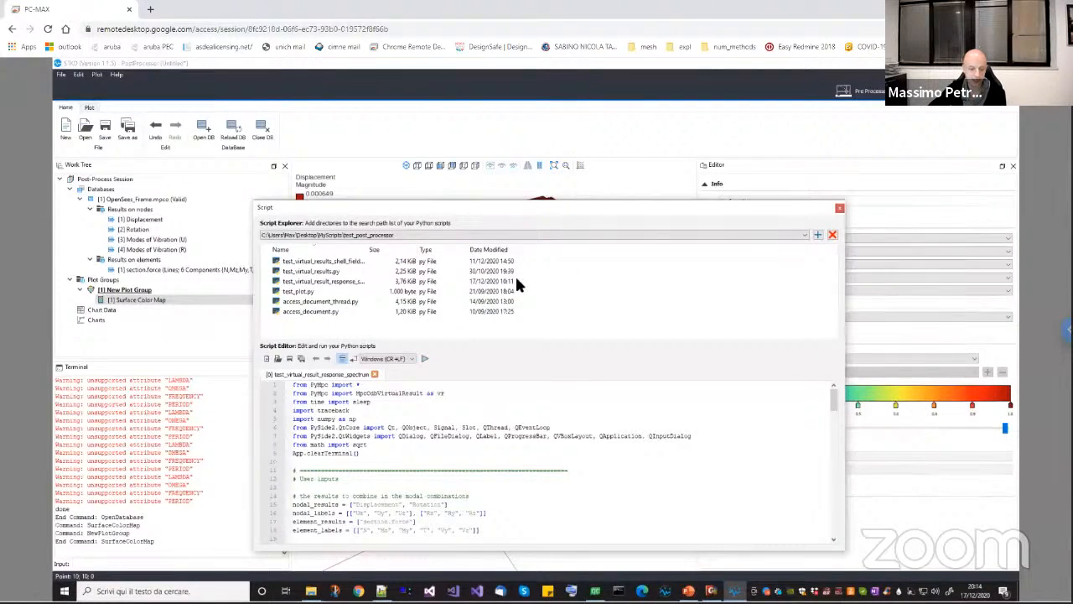
# Check the list of script directories, keeping test_post_processor, and enlarge the code editor area of the Script window
pyautogui.click(414, 236)
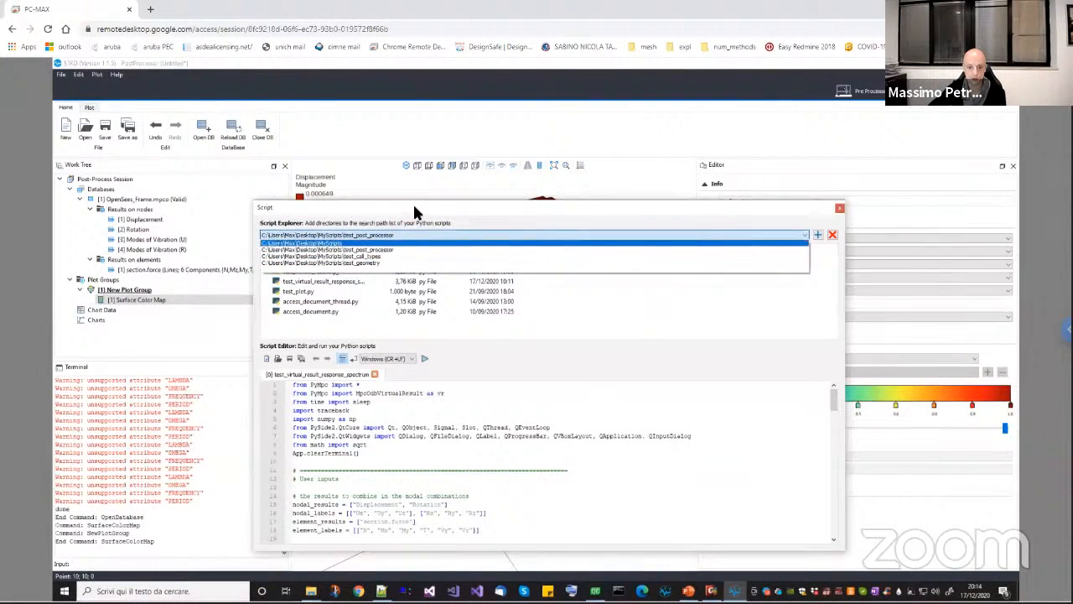
pyautogui.click(415, 208)
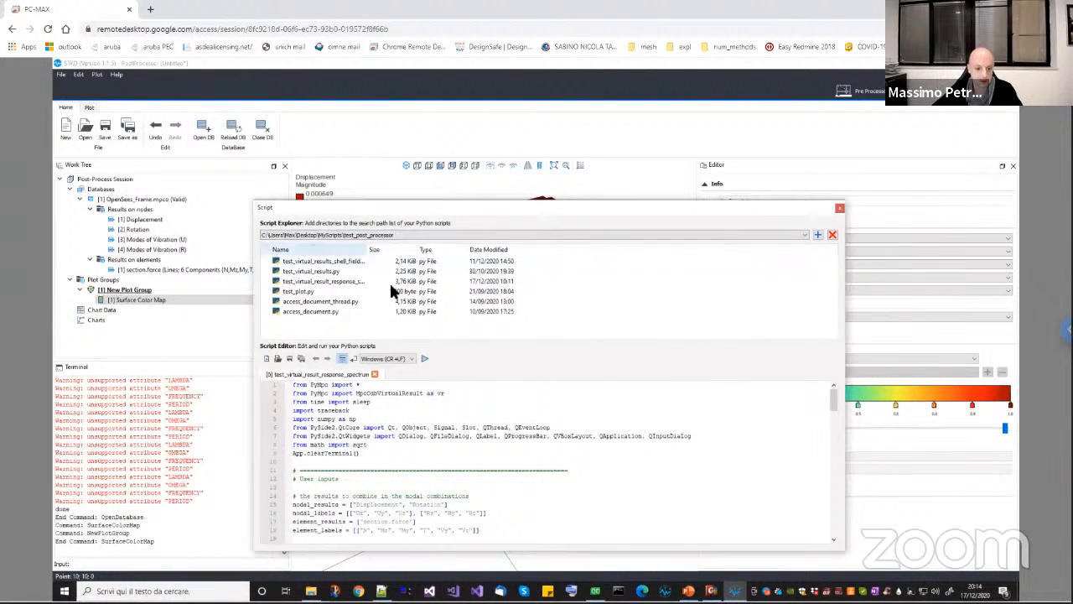
pyautogui.moveTo(383, 344); pyautogui.dragTo(383, 324)
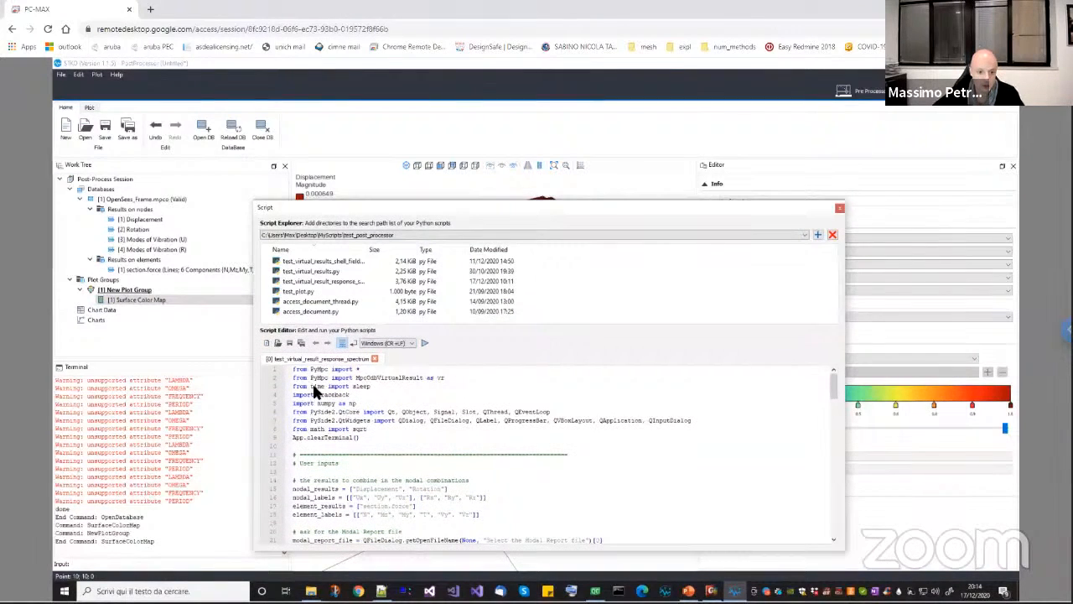
pyautogui.scroll(-2, 363, 448)
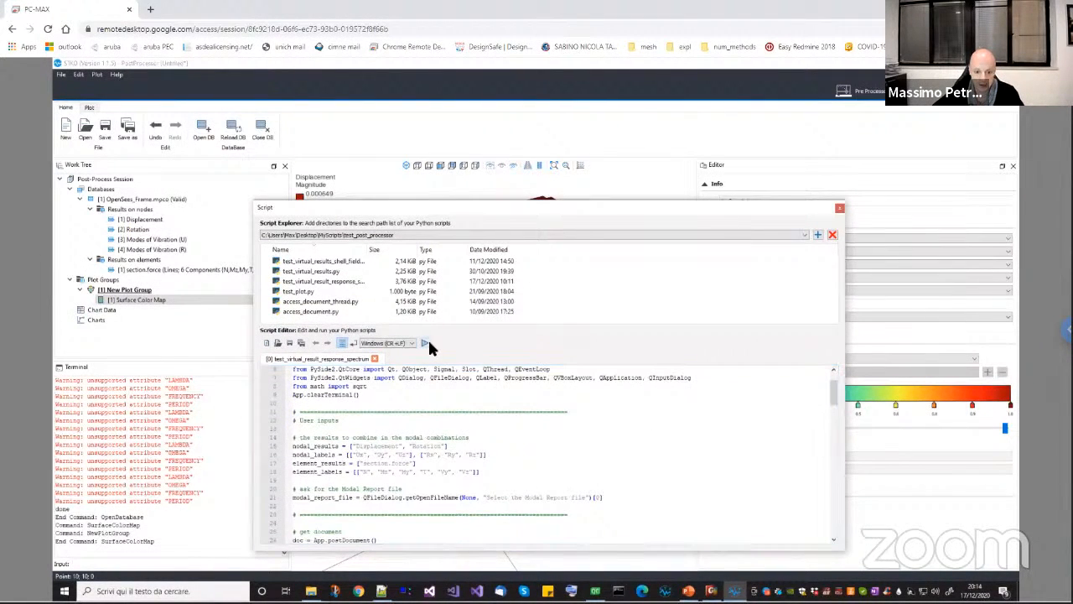
pyautogui.click(444, 442)
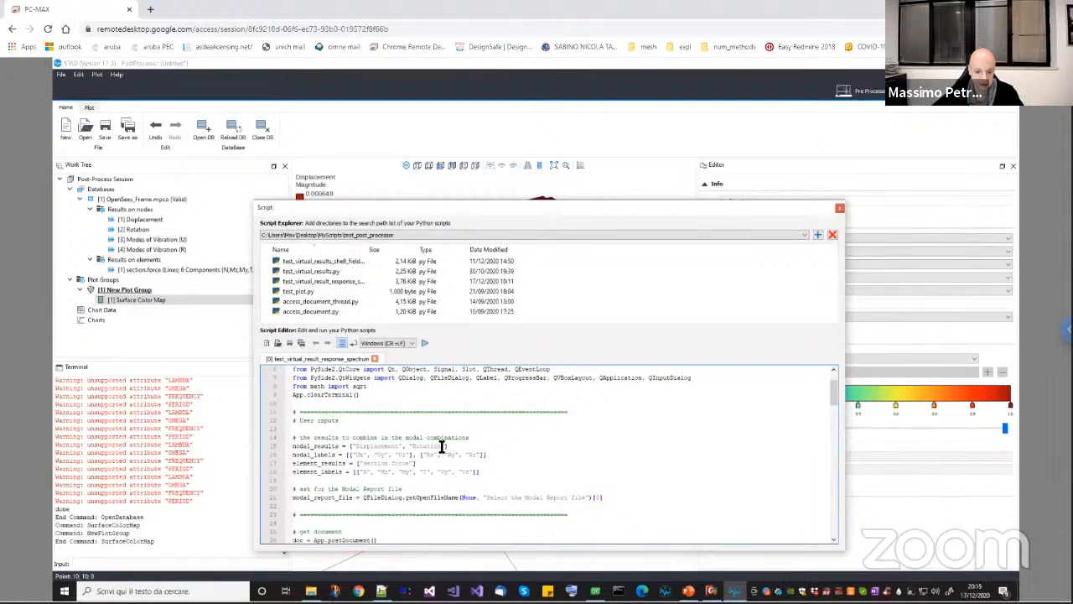
pyautogui.scroll(2, 405, 428)
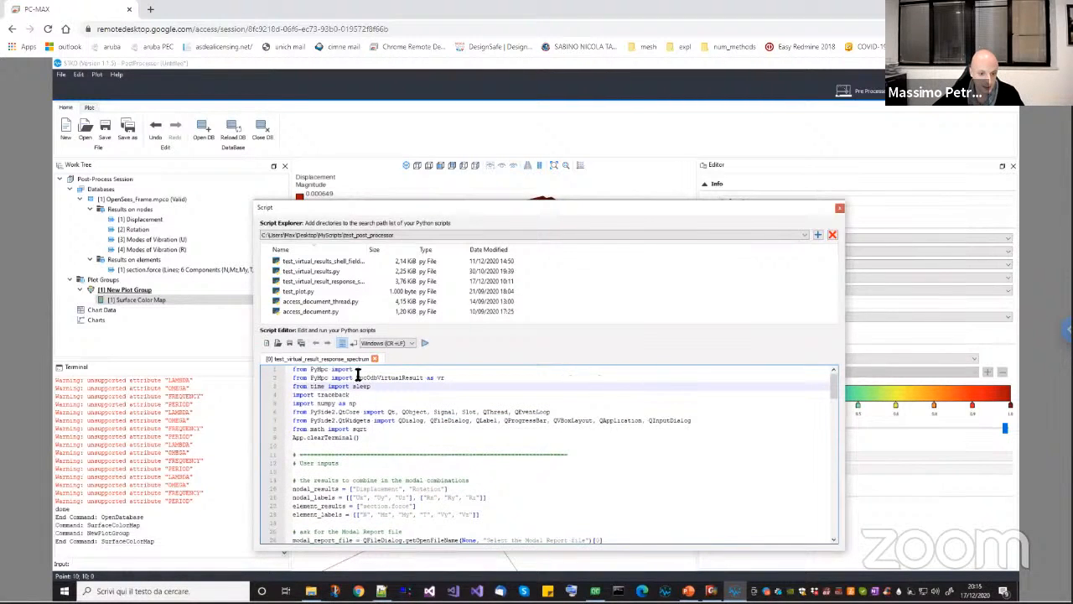
# Widen the file list's Name column, select test_virtual_result_response_spectrum.py, and move the Script window clear of the work tree
pyautogui.moveTo(368, 254); pyautogui.dragTo(411, 249)
pyautogui.click(316, 282)
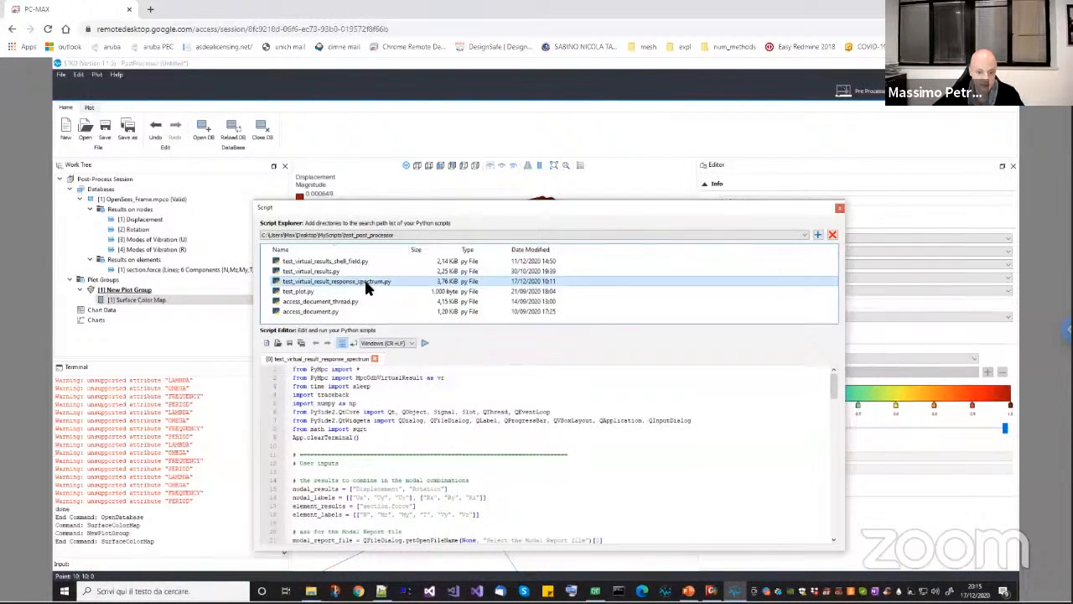
pyautogui.moveTo(622, 207); pyautogui.dragTo(667, 201)
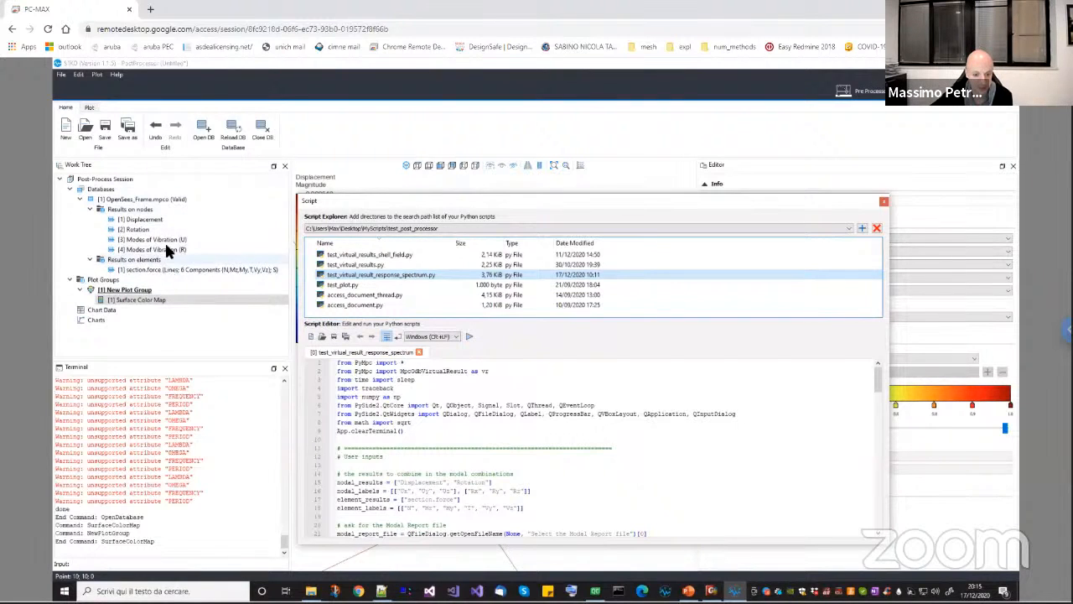
# Examine the script's user inputs: the nodal and element results to combine and the Modal Report file selection
pyautogui.click(633, 463)
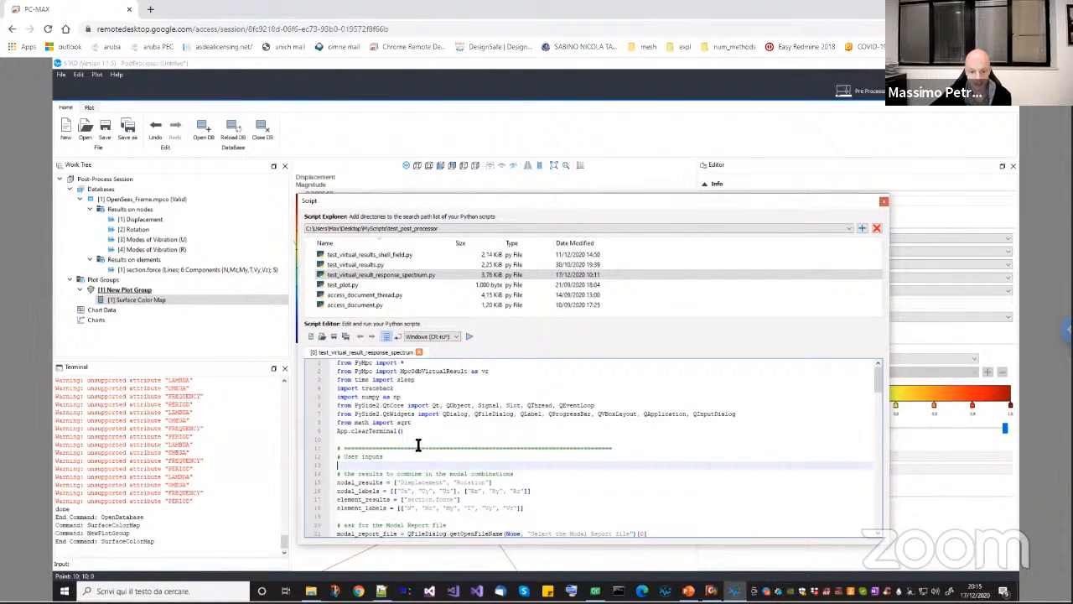
pyautogui.scroll(-1, 433, 445)
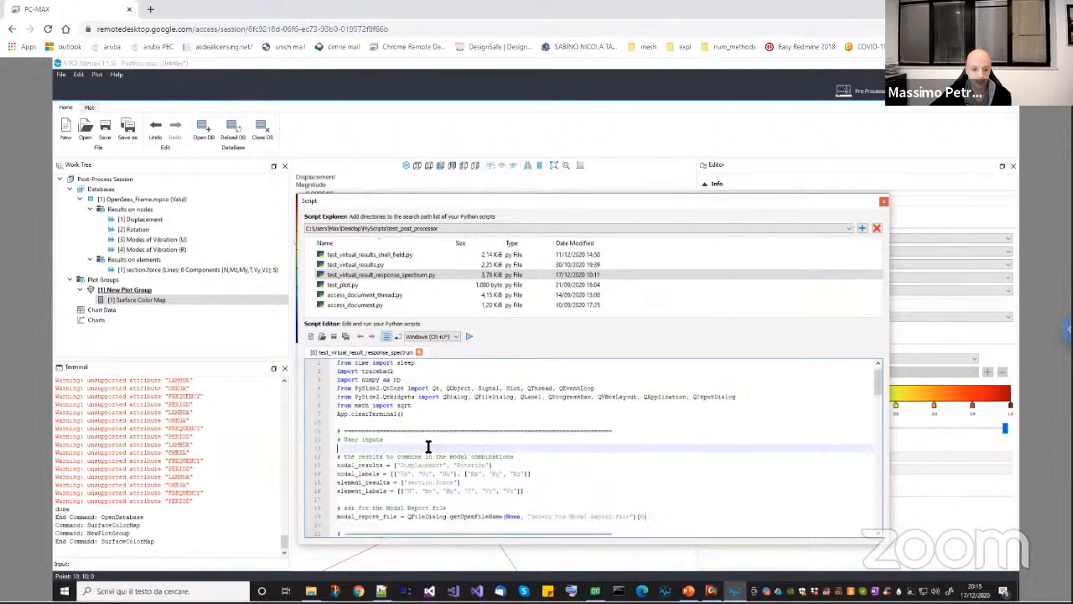
pyautogui.scroll(-1, 430, 468)
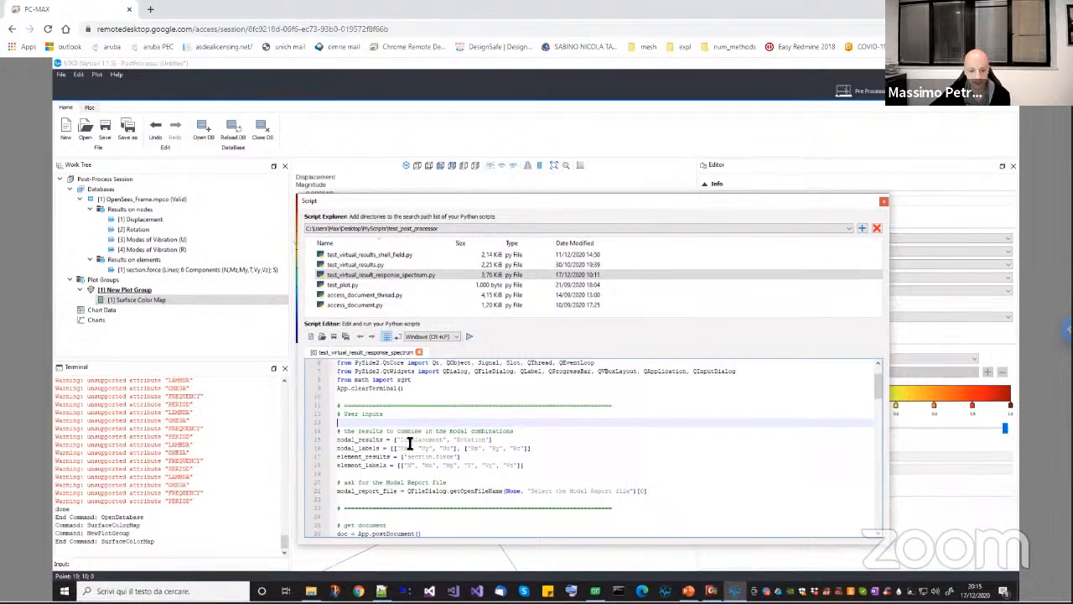
pyautogui.moveTo(501, 441); pyautogui.dragTo(335, 442)
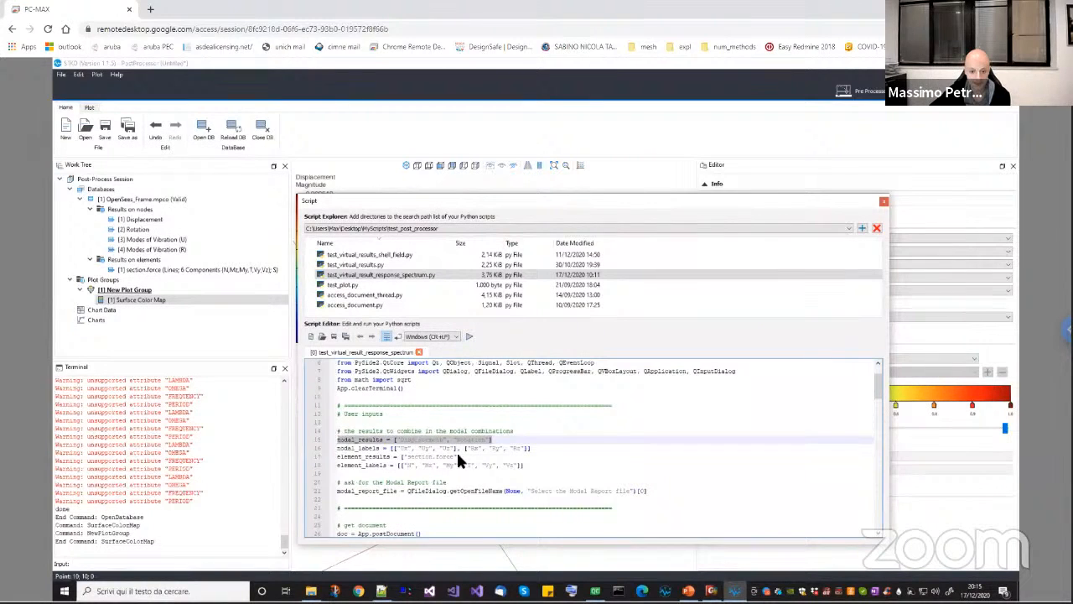
pyautogui.moveTo(461, 456); pyautogui.dragTo(341, 457)
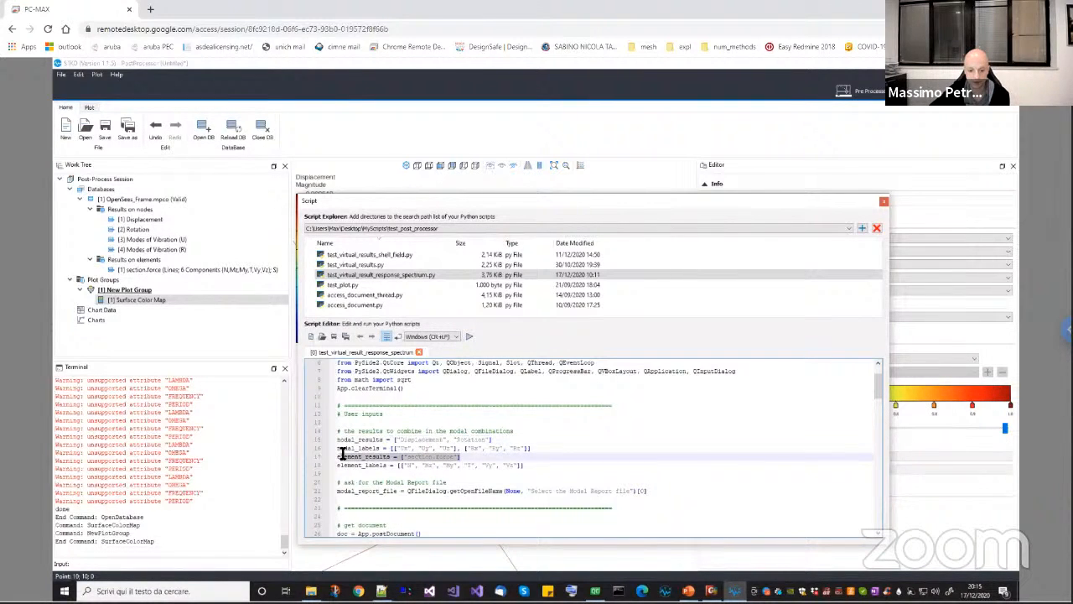
pyautogui.scroll(-1, 342, 453)
pyautogui.moveTo(338, 475); pyautogui.dragTo(637, 480)
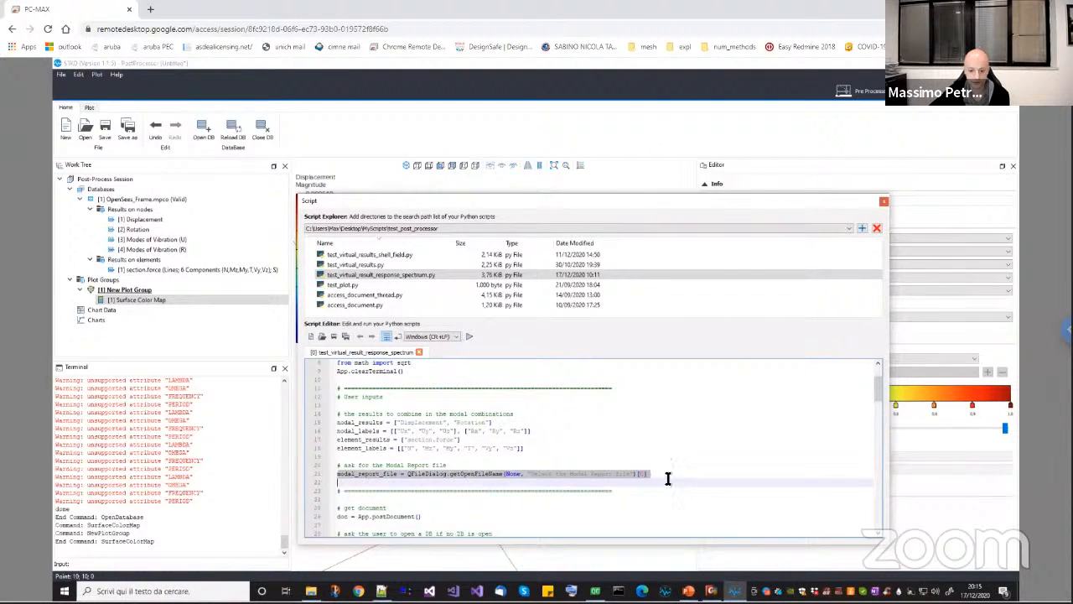
pyautogui.click(669, 477)
pyautogui.doubleClick(463, 476)
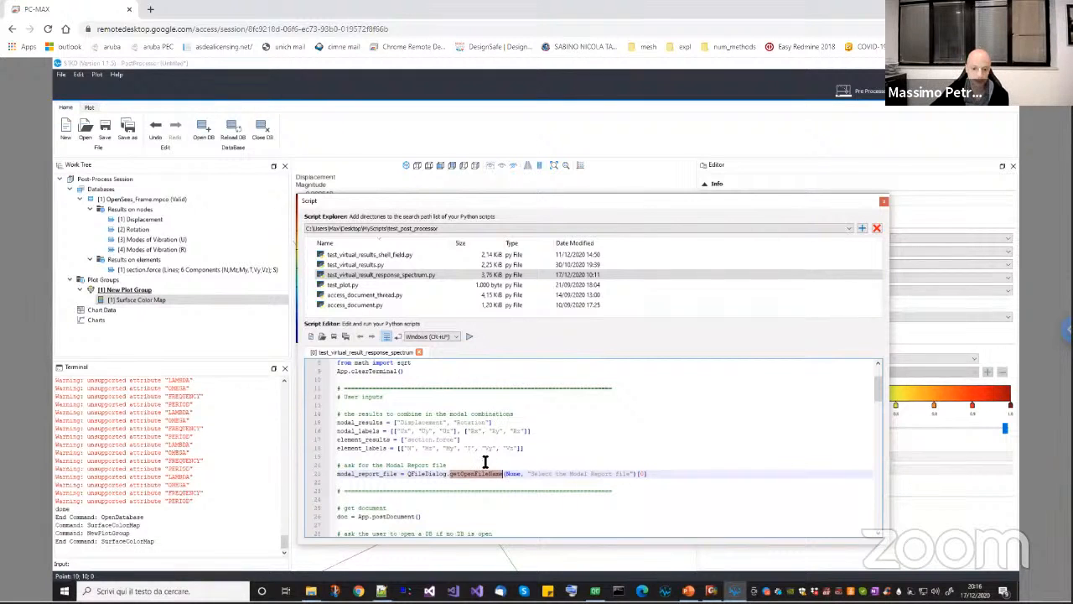
# Examine the script lines that get the post-processor document, check for an open database and retrieve database 1
pyautogui.scroll(-2, 485, 461)
pyautogui.moveTo(418, 474); pyautogui.dragTo(340, 476)
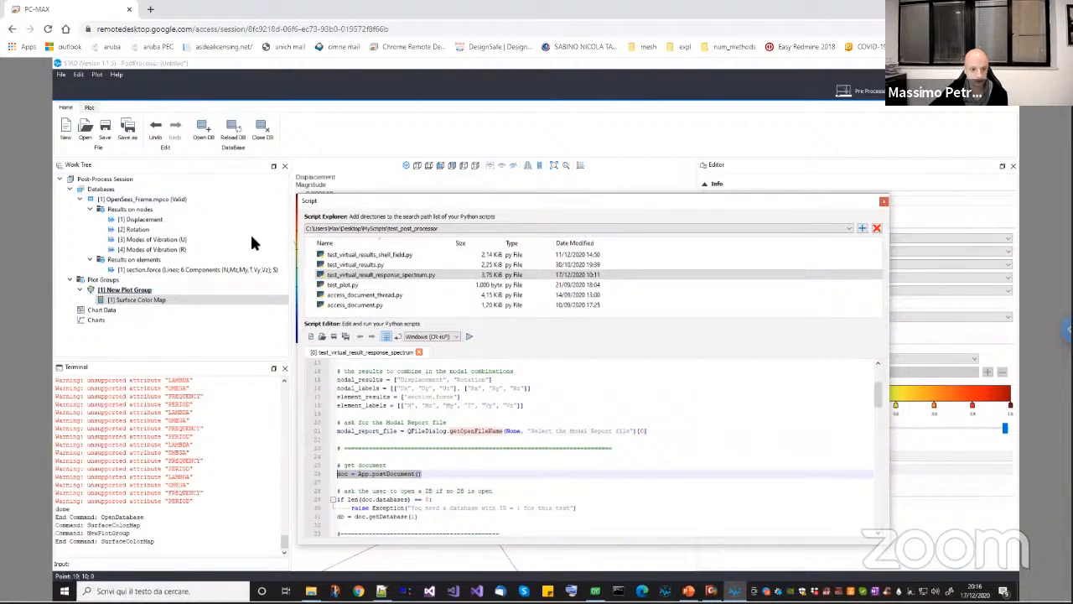
pyautogui.scroll(-1, 503, 503)
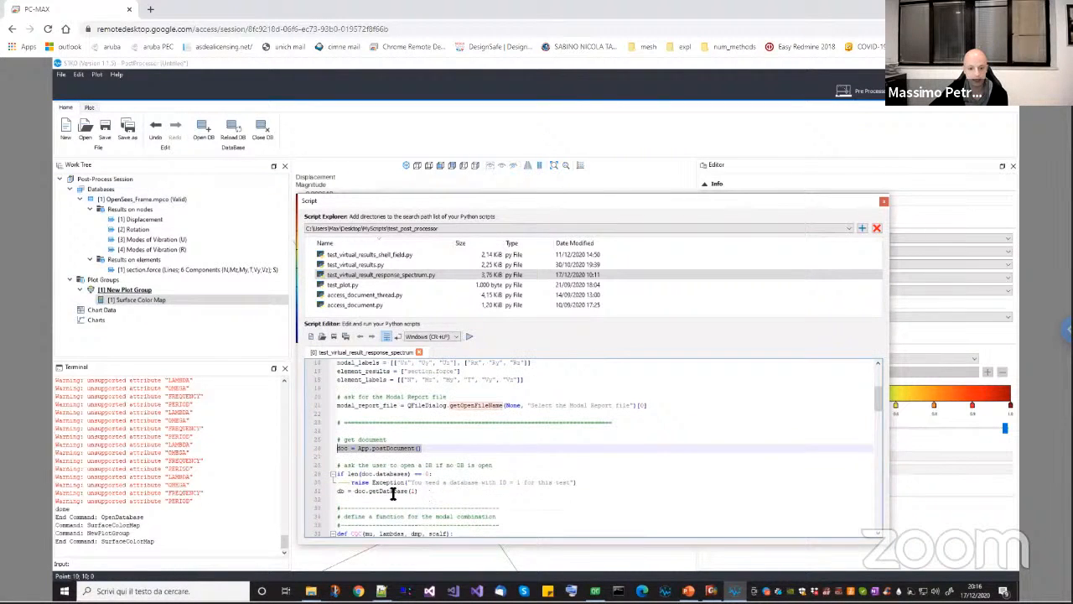
pyautogui.moveTo(418, 491); pyautogui.dragTo(338, 492)
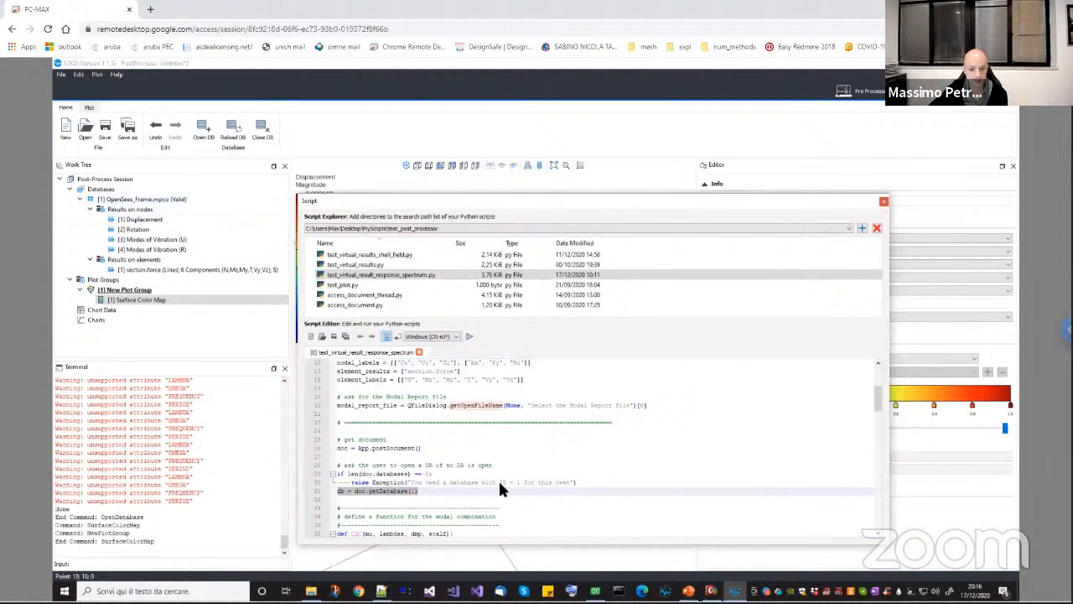
pyautogui.moveTo(579, 482); pyautogui.dragTo(360, 459)
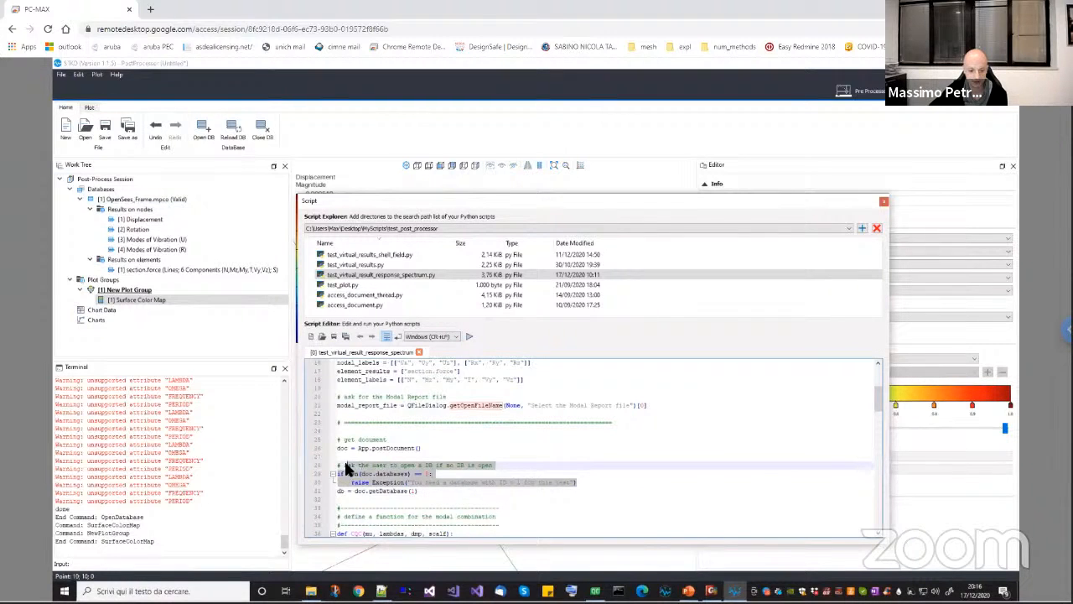
# Examine the CQC modal combination function: its mu, lambdas, dmp and scalf arguments, initialisation of u and the double loop over modes
pyautogui.scroll(-1, 409, 484)
pyautogui.scroll(-5, 356, 474)
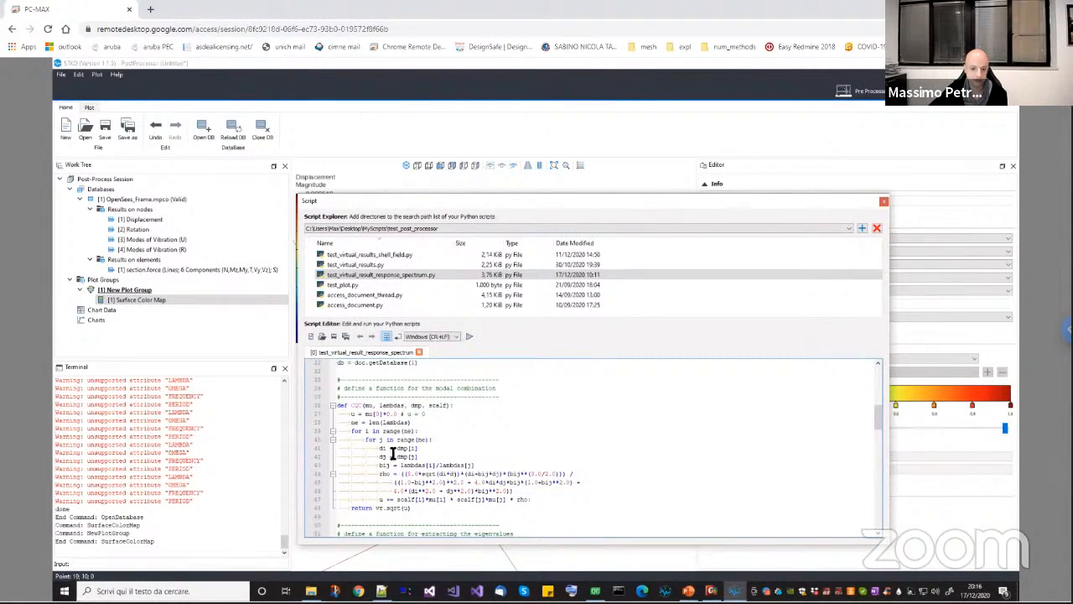
pyautogui.doubleClick(356, 405)
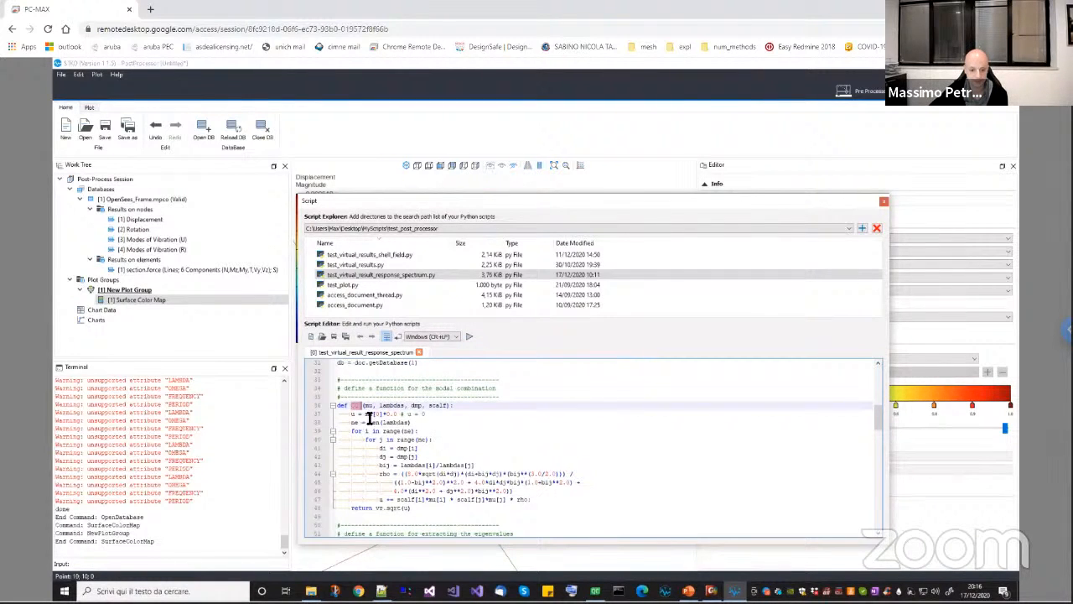
pyautogui.click(372, 407)
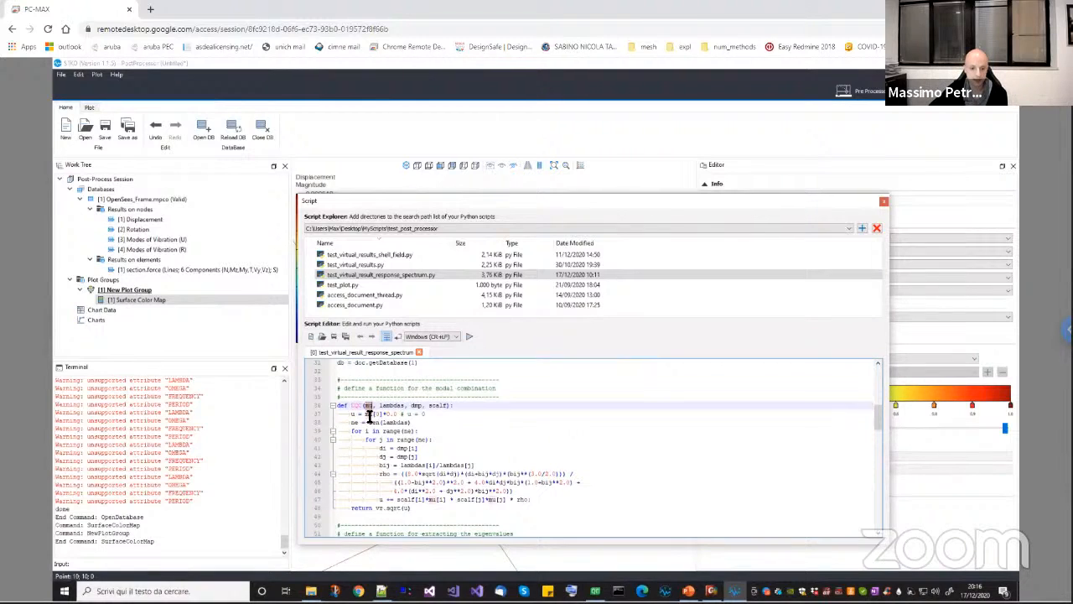
pyautogui.click(369, 414)
pyautogui.click(369, 407)
pyautogui.click(365, 414)
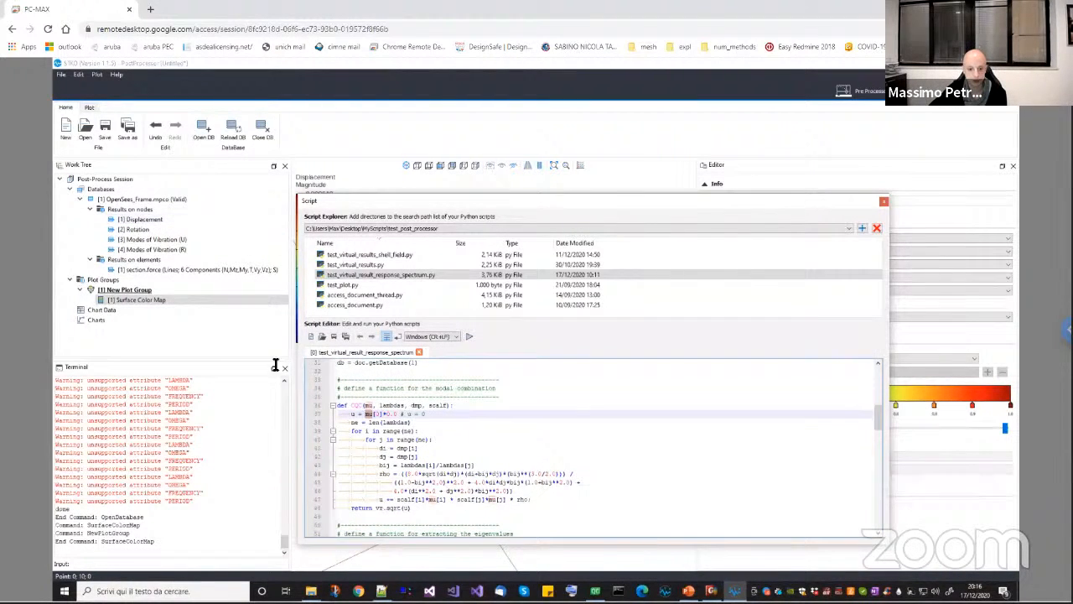
pyautogui.click(405, 414)
pyautogui.moveTo(341, 423); pyautogui.dragTo(367, 499)
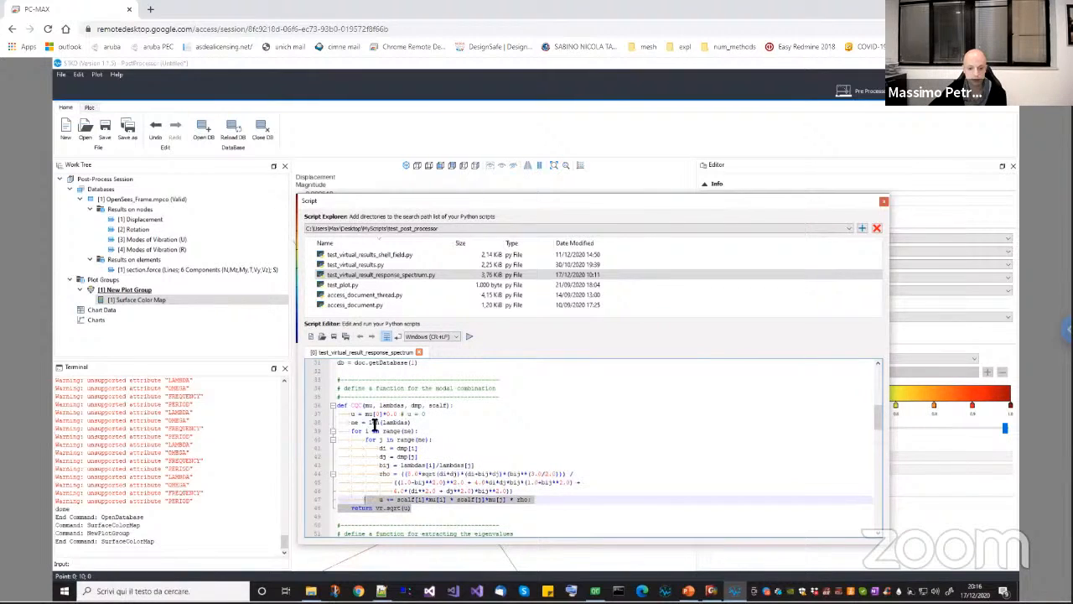
pyautogui.click(488, 458)
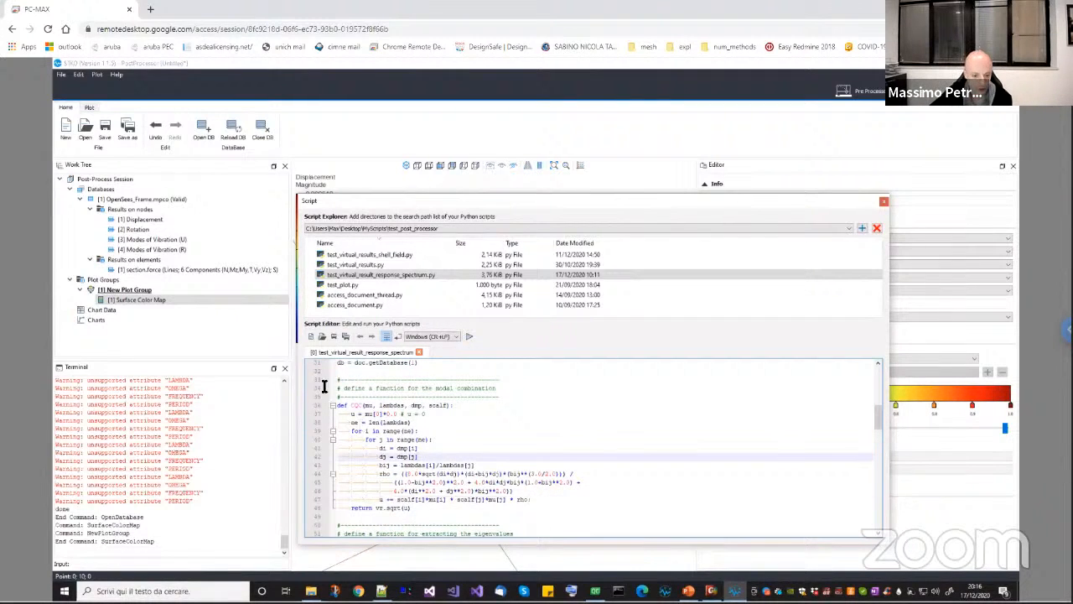
pyautogui.scroll(-1, 382, 411)
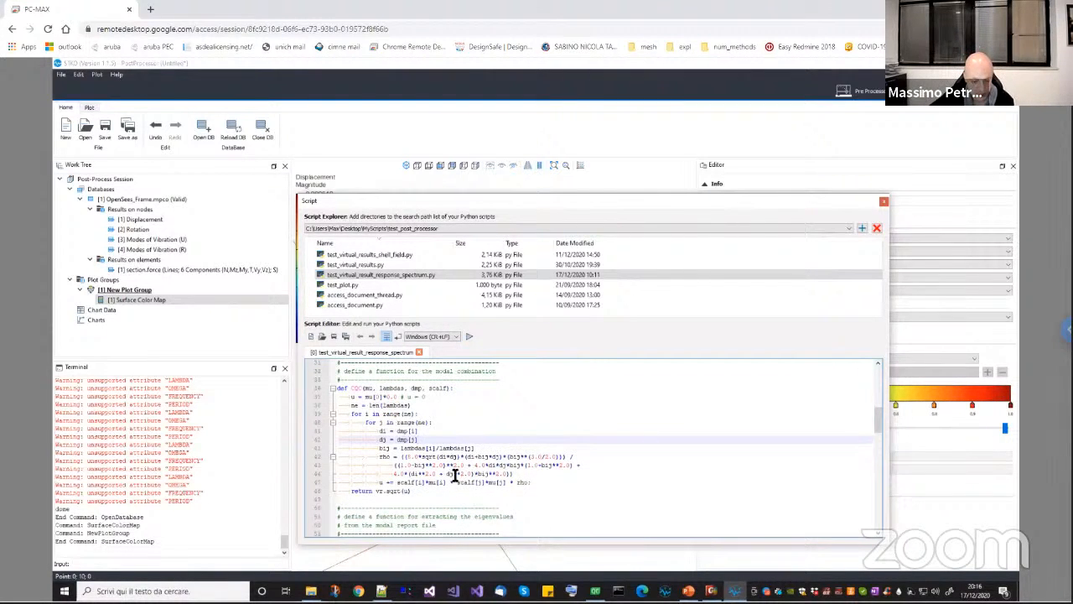
pyautogui.moveTo(447, 494); pyautogui.dragTo(338, 391)
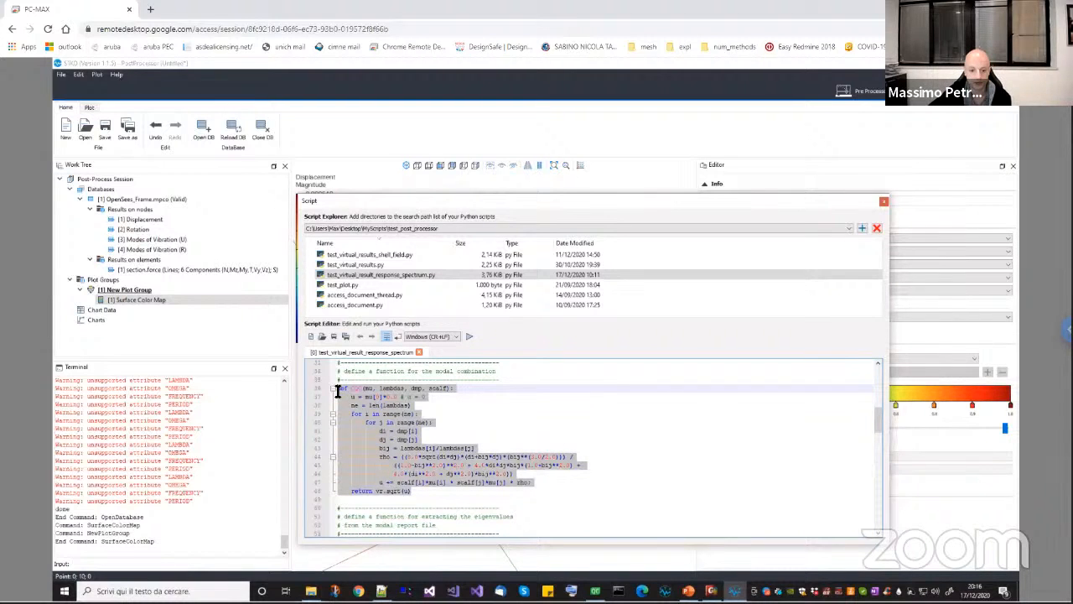
# Examine the getEigenvalues function that reads the modal report file, and the line that calls it to fill eigs
pyautogui.scroll(-4, 438, 457)
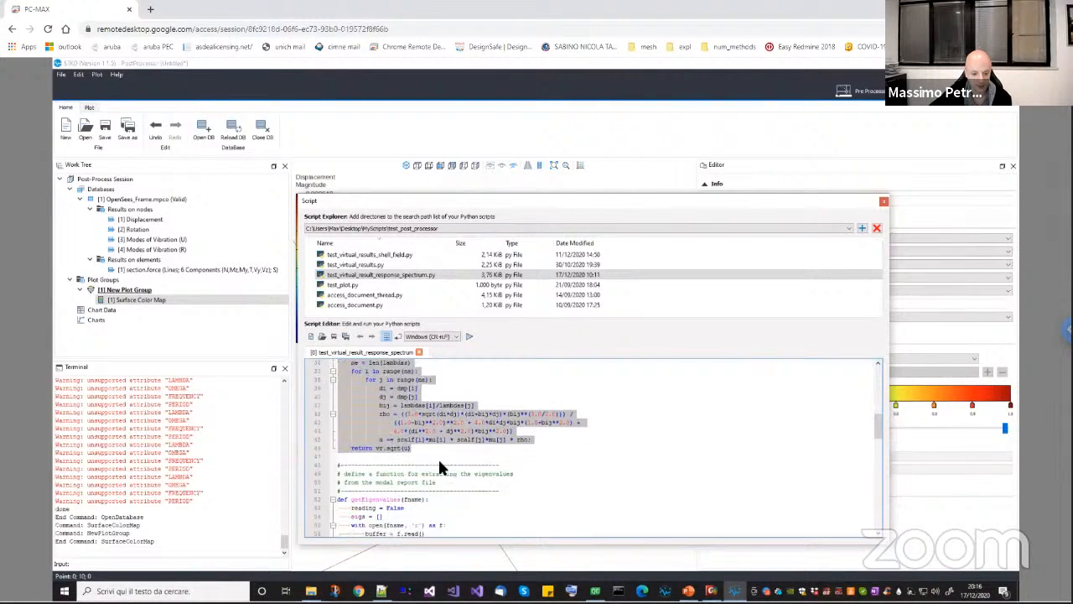
pyautogui.scroll(-3, 416, 457)
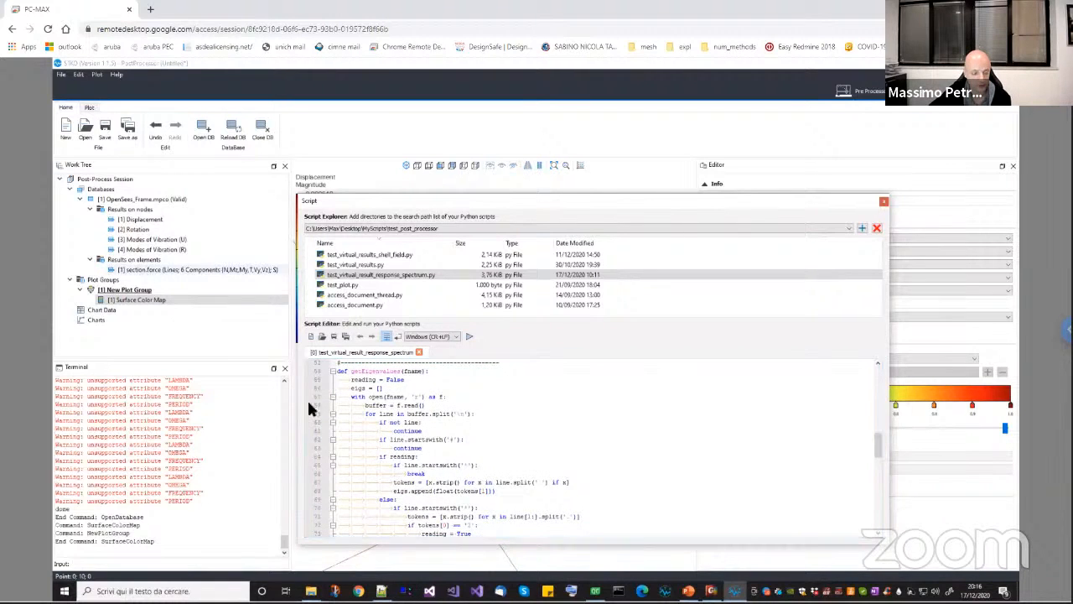
pyautogui.scroll(1, 423, 424)
pyautogui.scroll(-1, 428, 429)
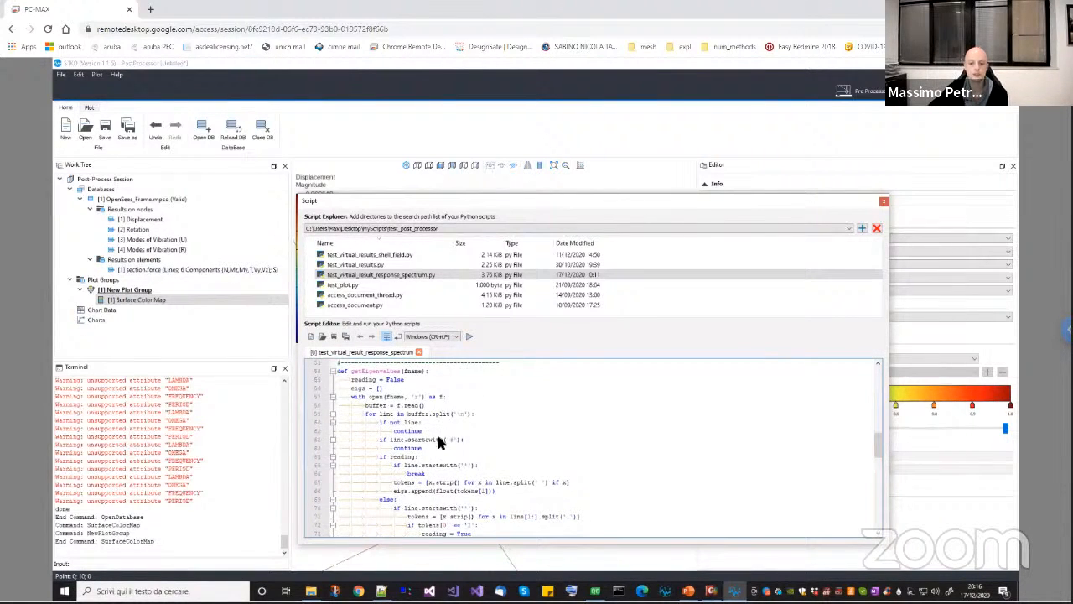
pyautogui.scroll(-1, 438, 442)
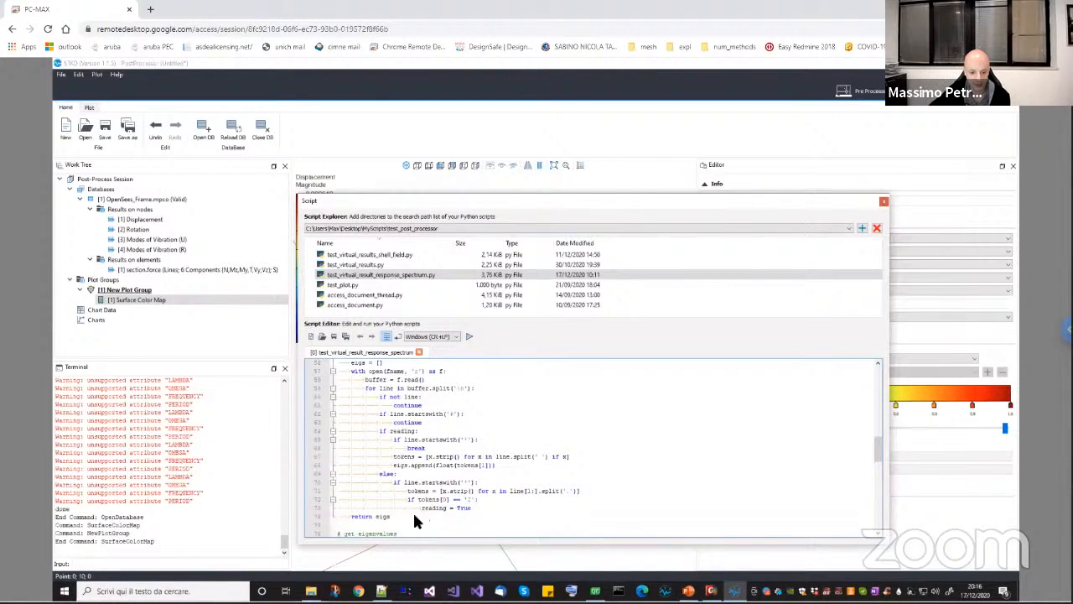
pyautogui.moveTo(416, 520); pyautogui.dragTo(329, 393)
pyautogui.scroll(-3, 475, 453)
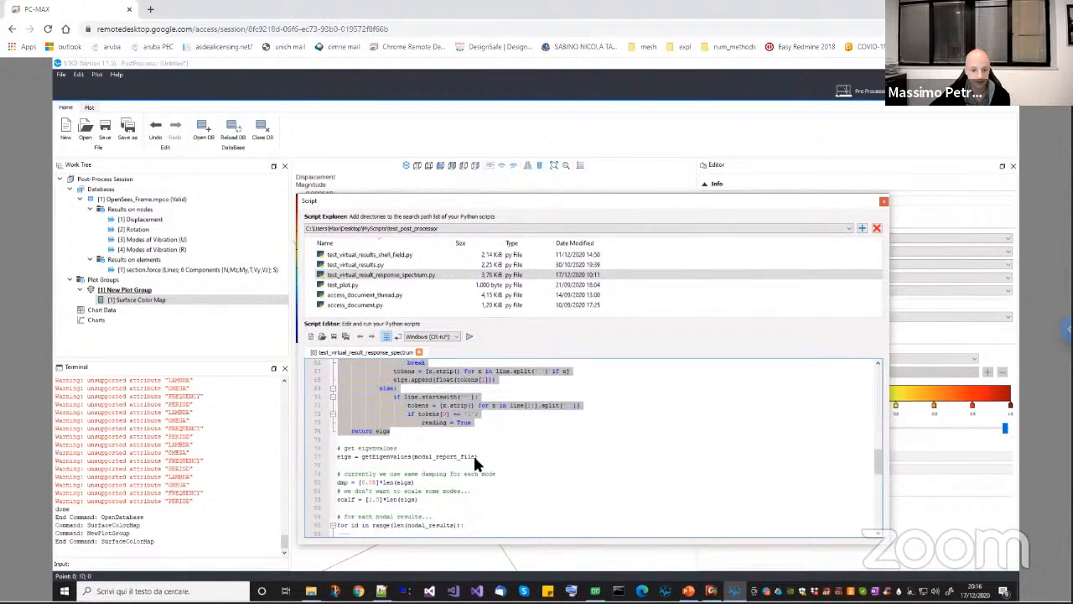
pyautogui.moveTo(477, 456); pyautogui.dragTo(337, 457)
# Examine the script lines that define the damping list dmp and the scale factor list scalf for every mode
pyautogui.scroll(-1, 344, 474)
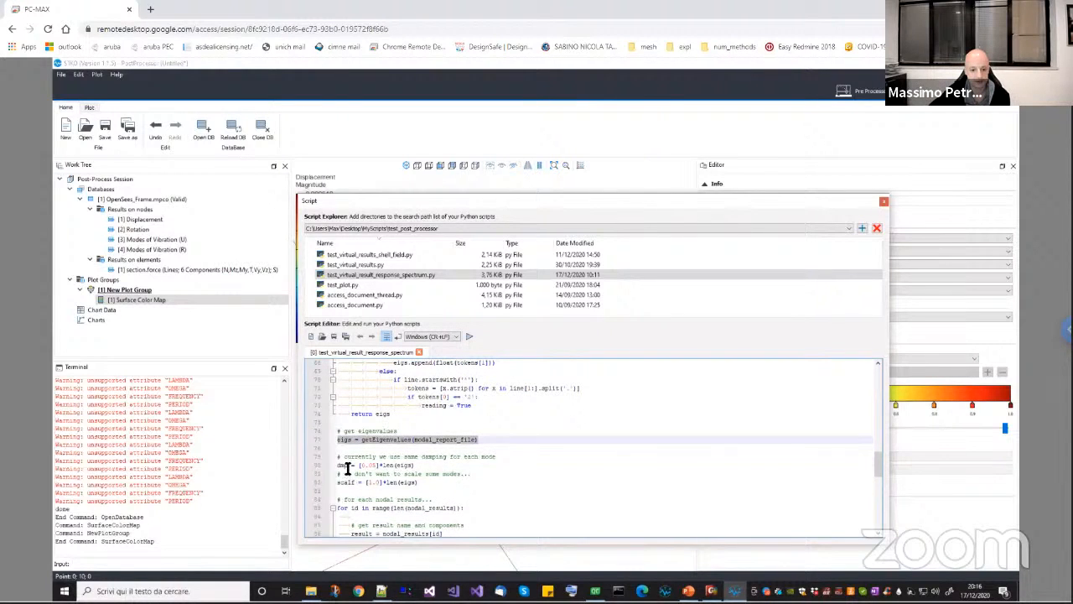
pyautogui.doubleClick(342, 466)
pyautogui.doubleClick(347, 482)
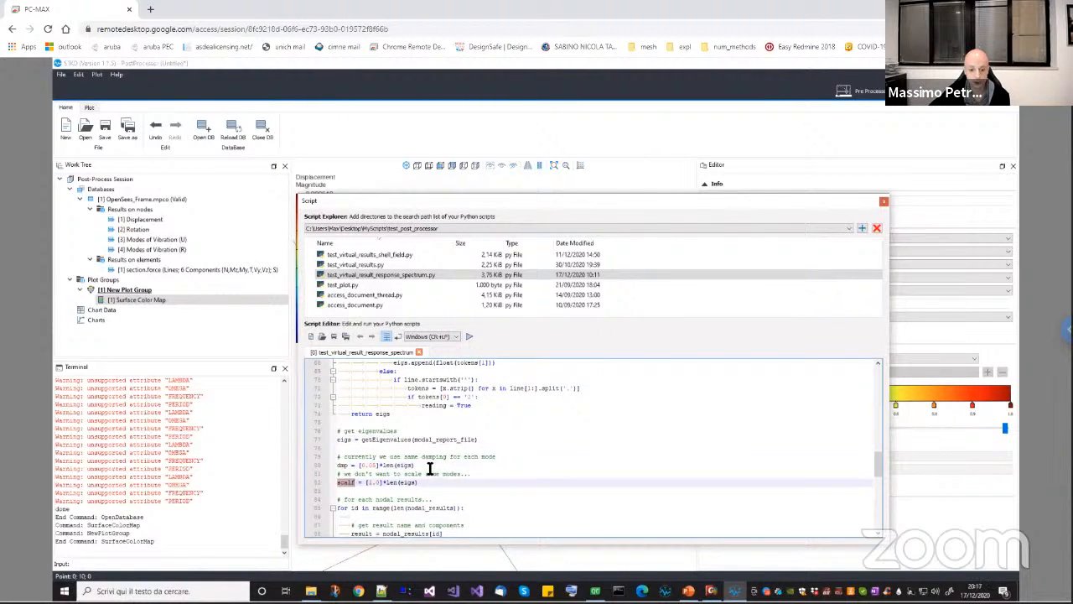
pyautogui.moveTo(418, 465); pyautogui.dragTo(346, 465)
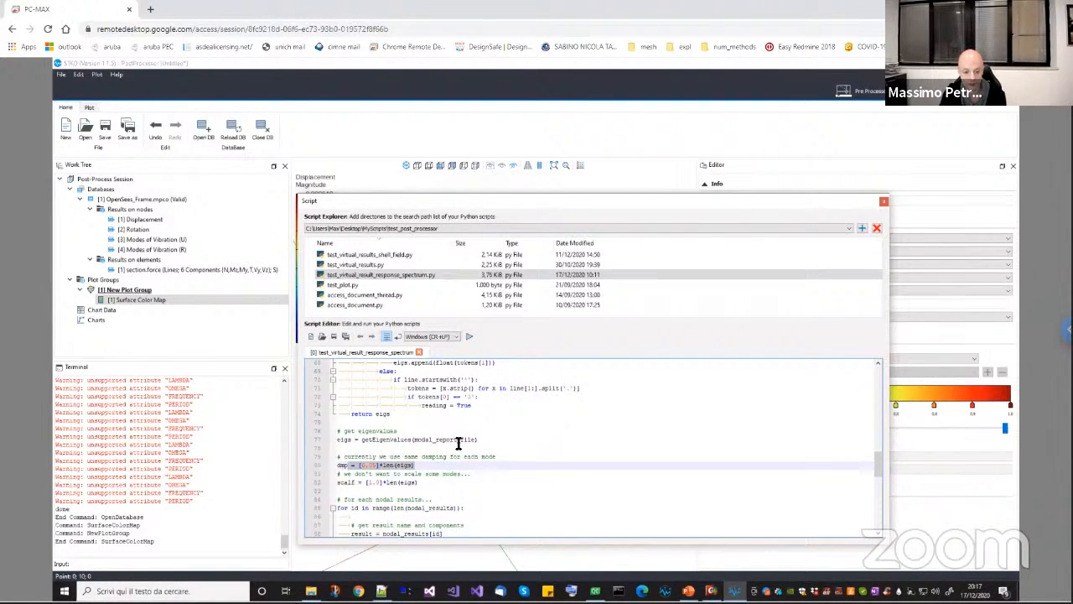
pyautogui.doubleClick(350, 483)
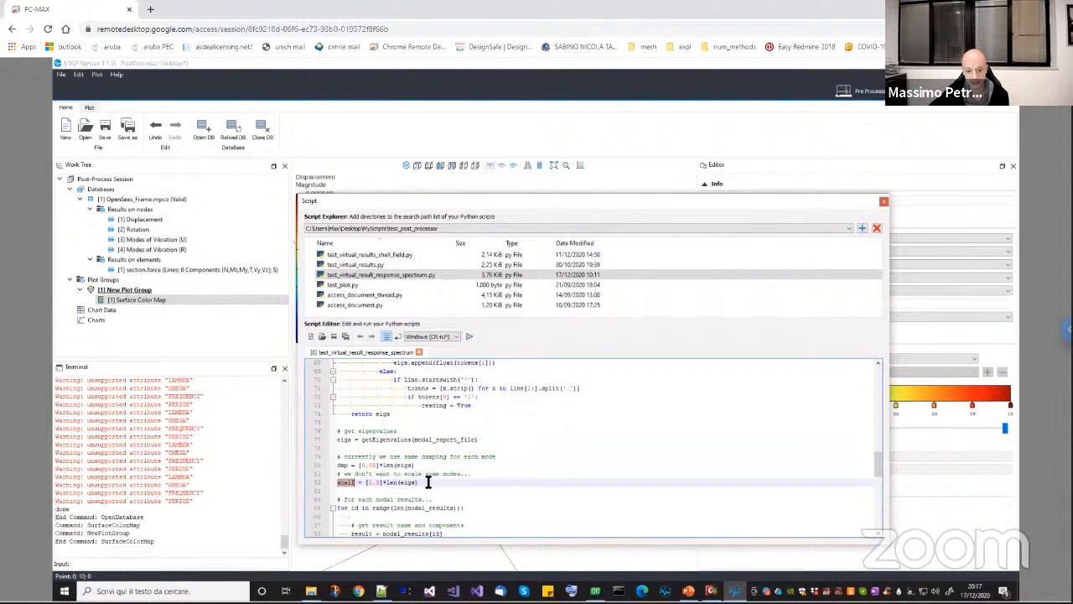
pyautogui.moveTo(417, 482); pyautogui.dragTo(328, 481)
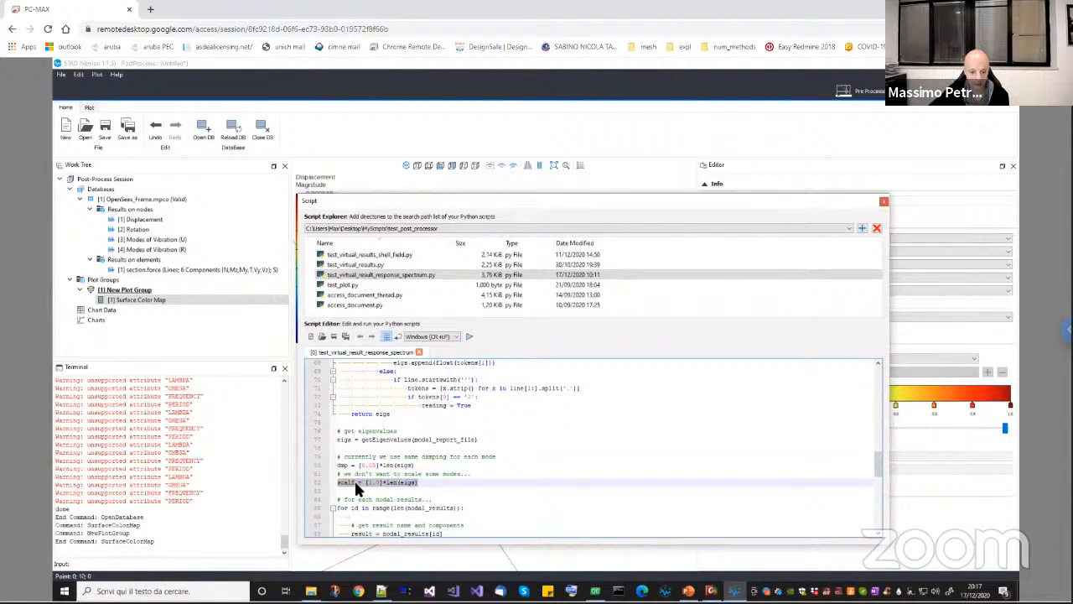
pyautogui.click(357, 483)
pyautogui.moveTo(431, 485); pyautogui.dragTo(340, 482)
pyautogui.moveTo(416, 468); pyautogui.dragTo(350, 467)
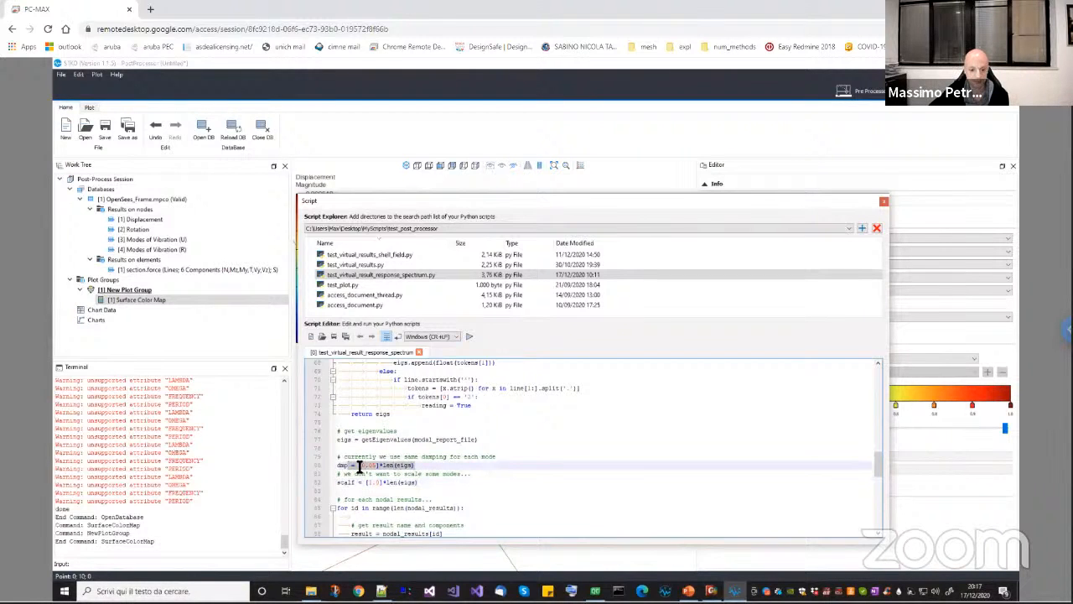
pyautogui.click(437, 467)
# Examine the nodal results loop, from the result name and components to collecting each mode's source result in R with getNodalResult
pyautogui.scroll(-3, 537, 499)
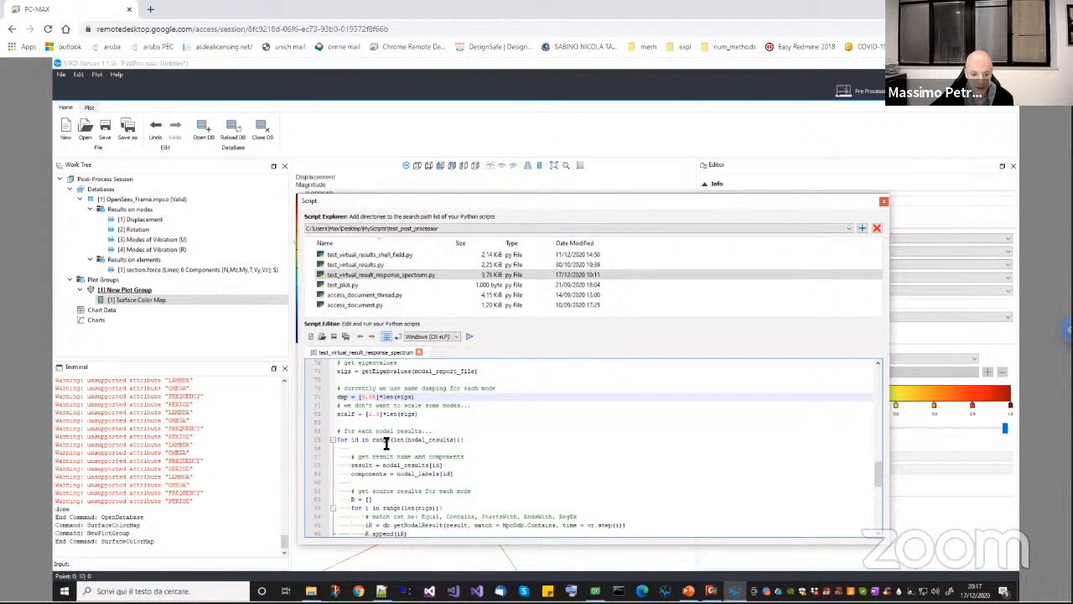
pyautogui.scroll(-1, 404, 449)
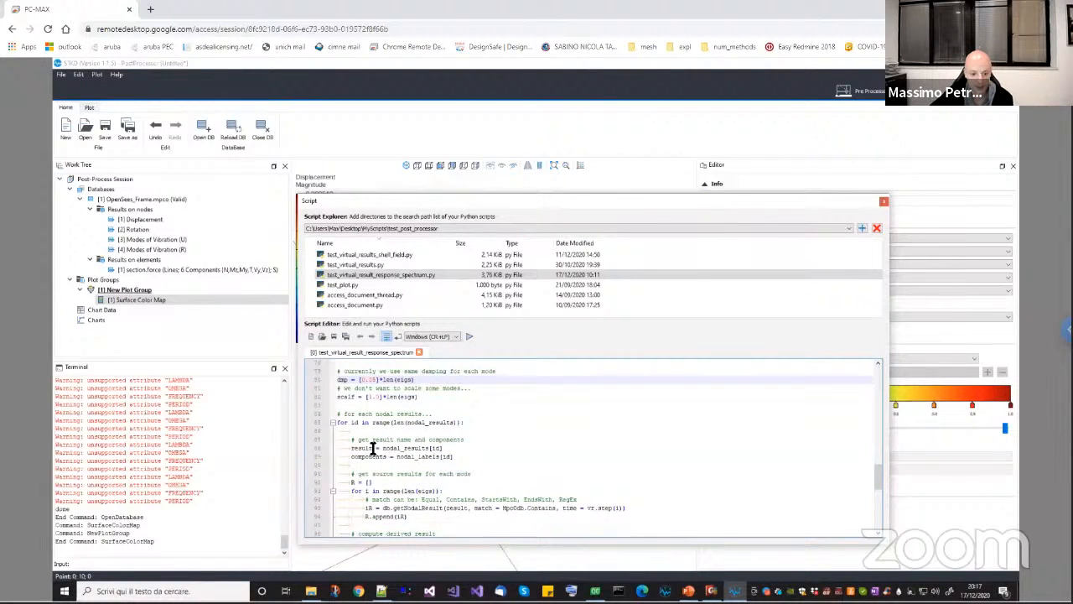
pyautogui.click(367, 448)
pyautogui.doubleClick(367, 448)
pyautogui.scroll(-1, 367, 448)
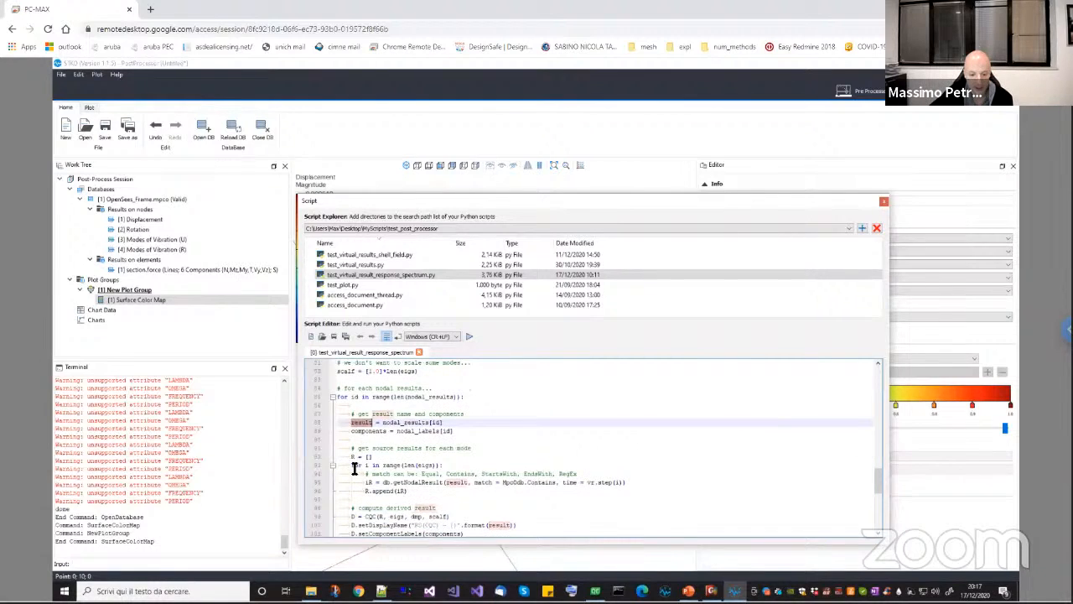
pyautogui.click(393, 483)
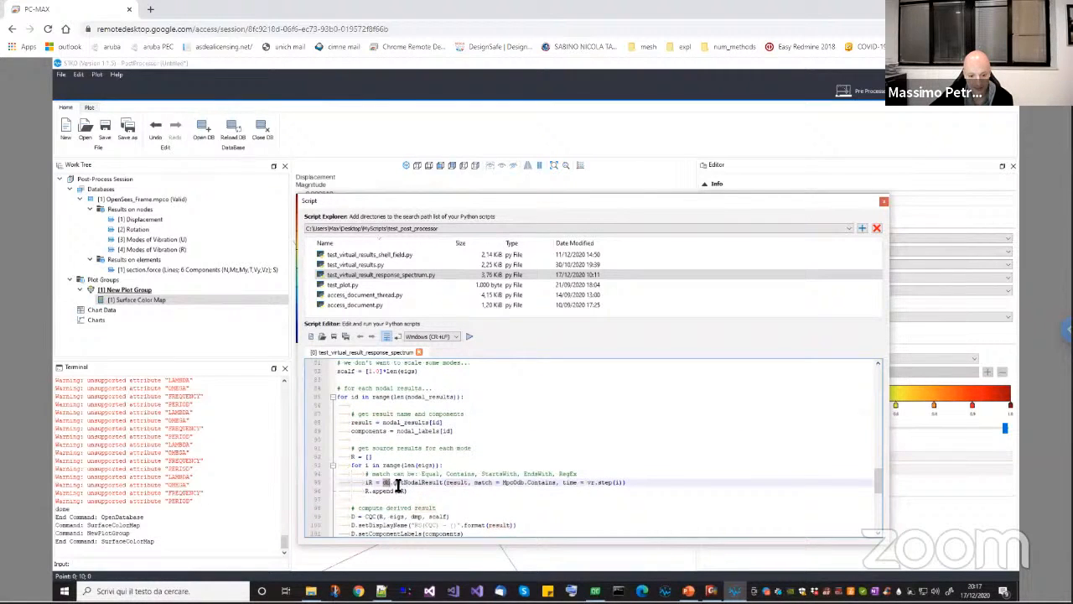
pyautogui.doubleClick(411, 484)
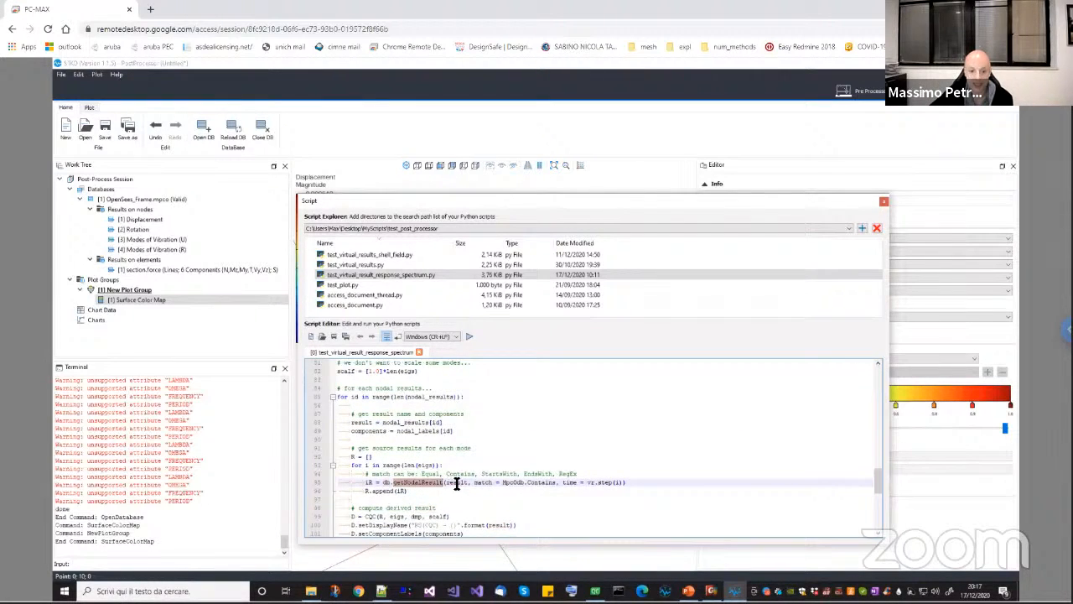
pyautogui.moveTo(587, 484); pyautogui.dragTo(621, 486)
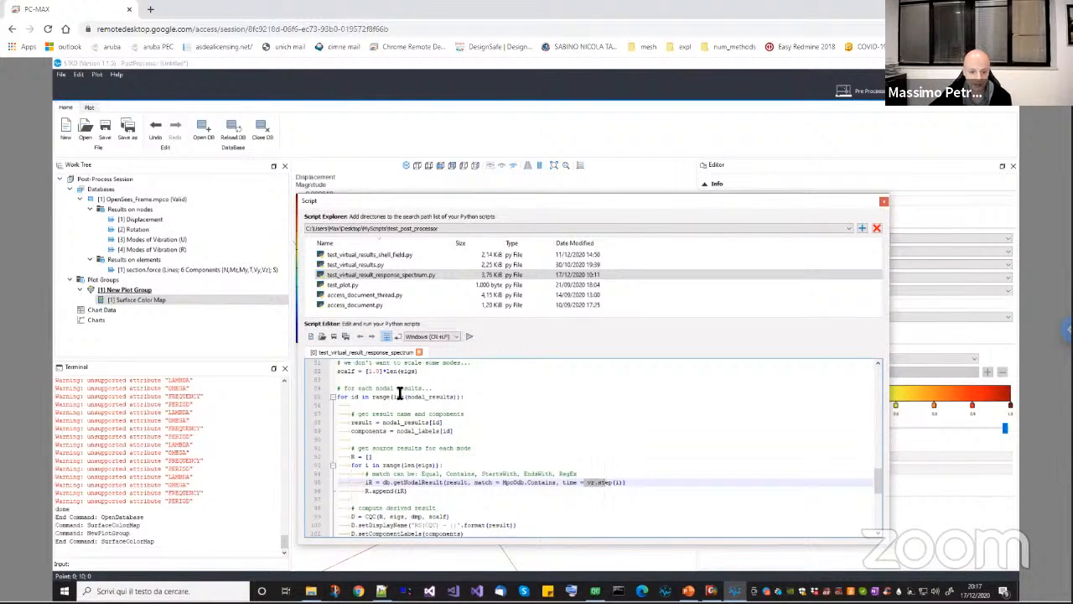
pyautogui.click(375, 457)
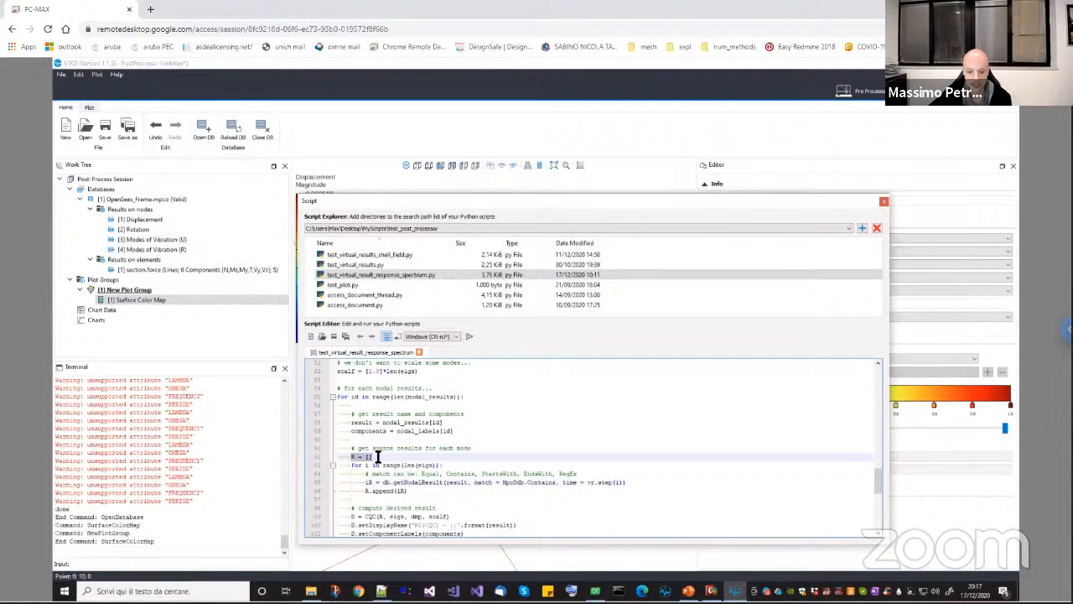
pyautogui.scroll(-1, 390, 469)
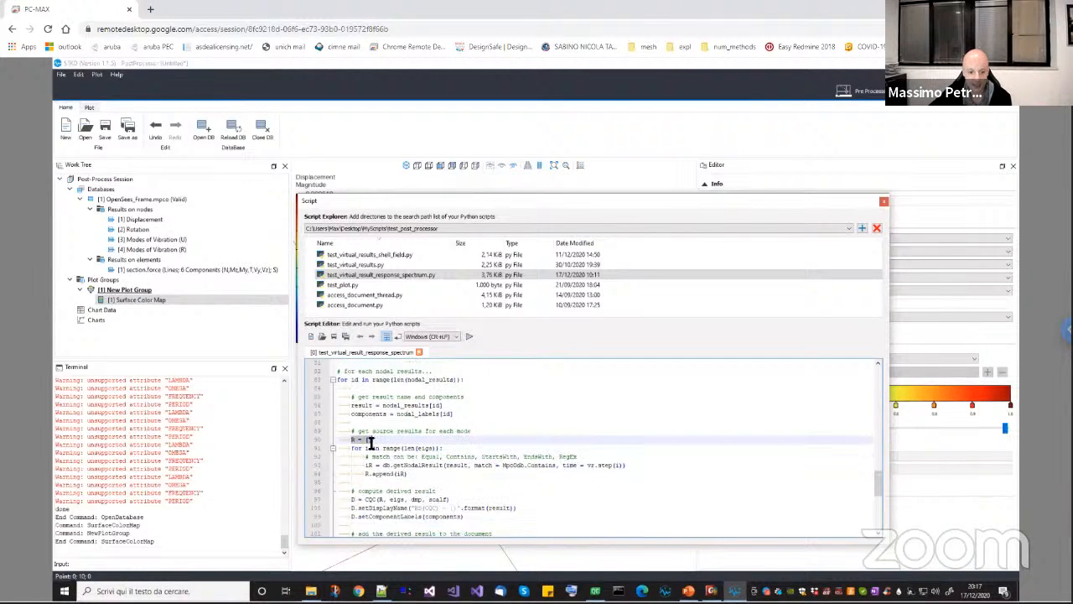
# Examine how the nodal loop computes derived result D with the CQC function and sets its display name and component labels
pyautogui.click(378, 499)
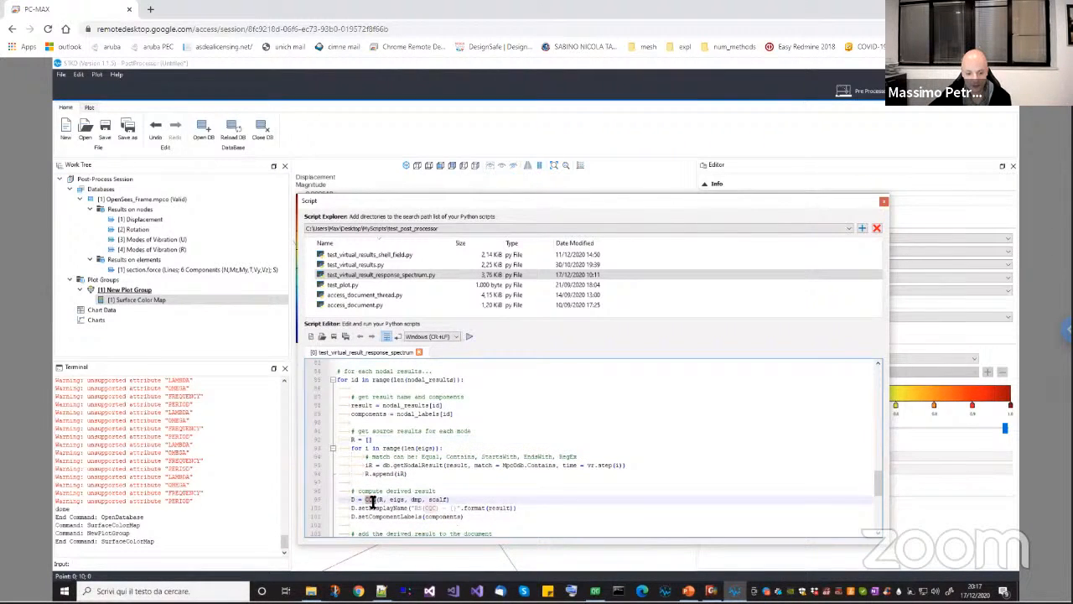
pyautogui.doubleClick(369, 499)
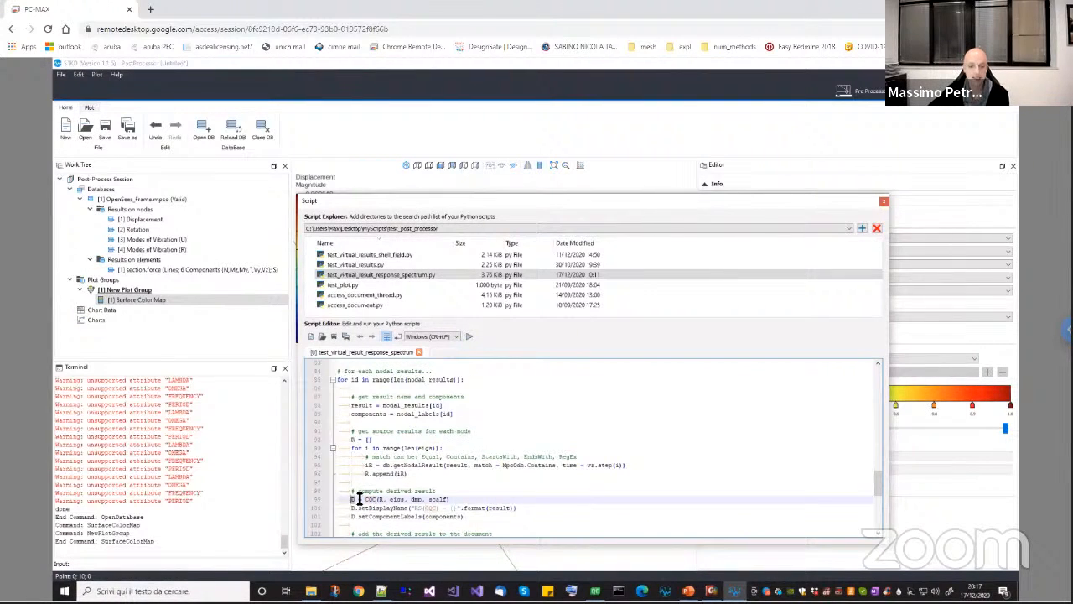
pyautogui.scroll(-1, 358, 500)
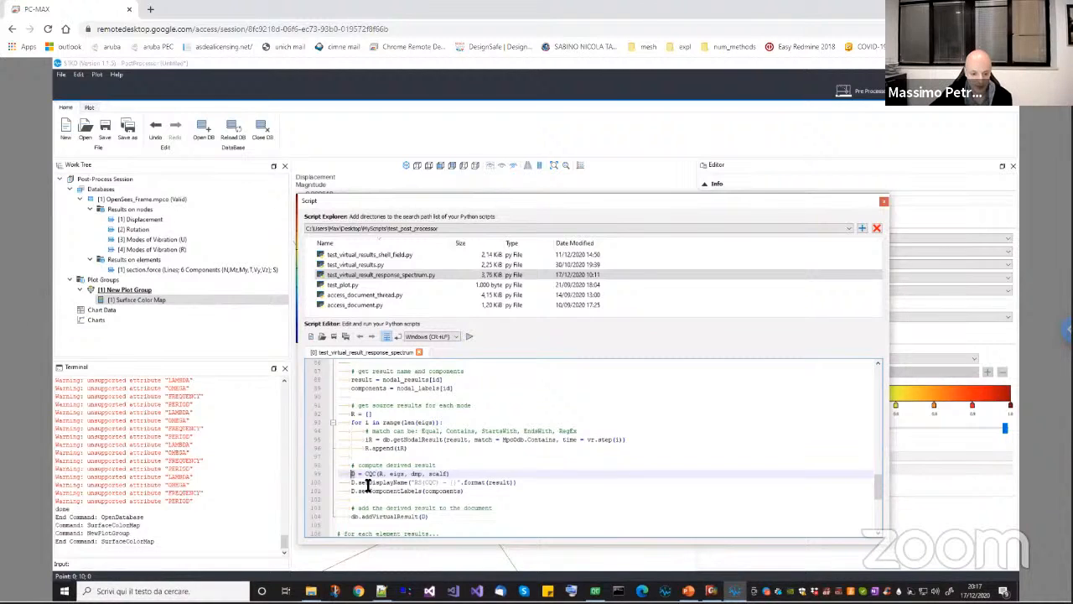
pyautogui.doubleClick(366, 483)
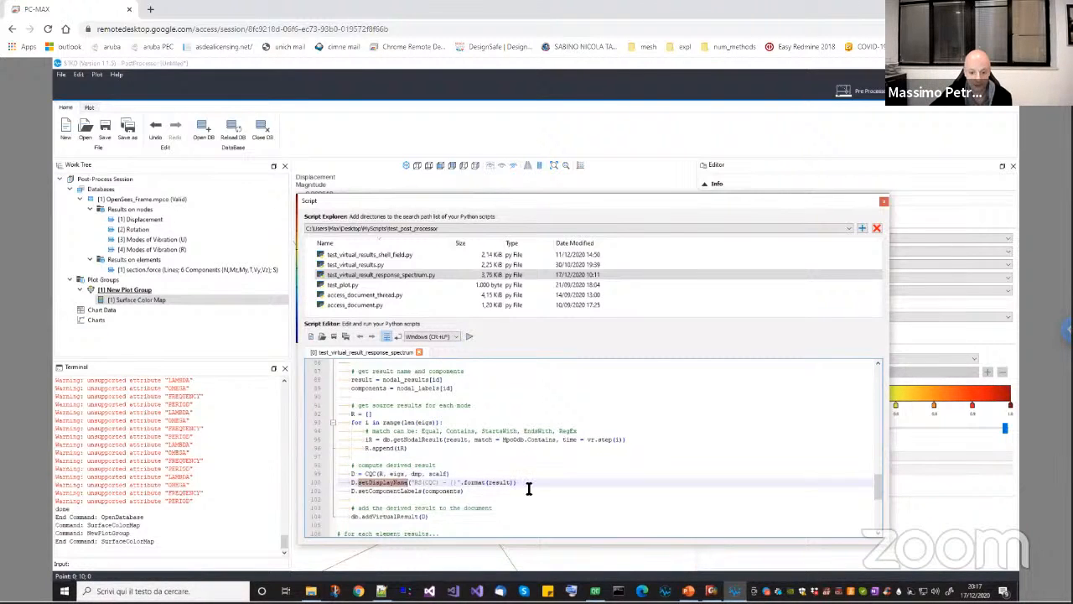
pyautogui.click(418, 484)
pyautogui.moveTo(419, 485); pyautogui.dragTo(450, 484)
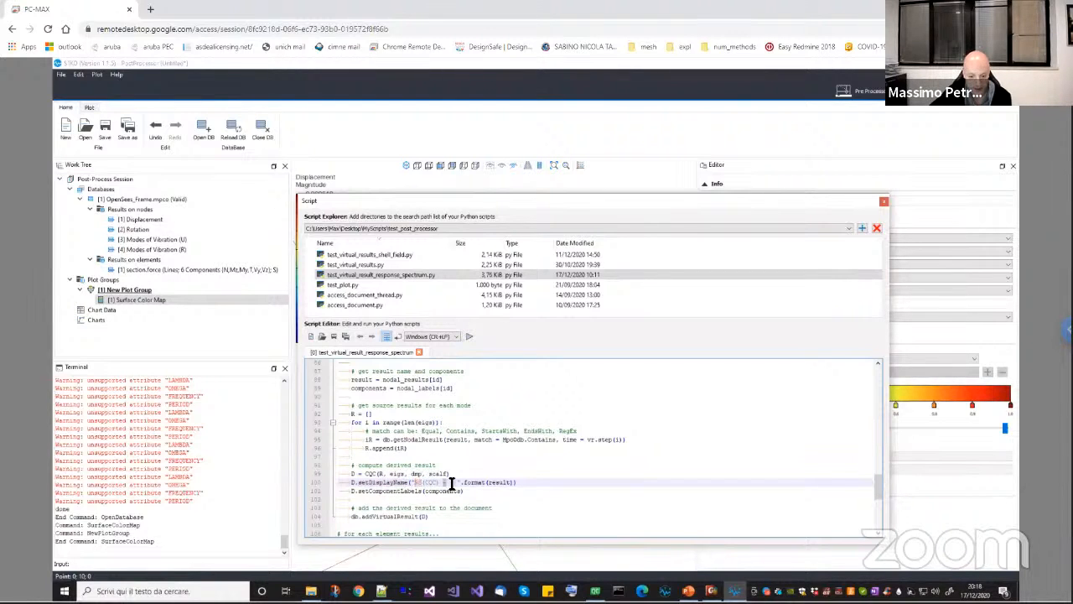
pyautogui.doubleClick(501, 483)
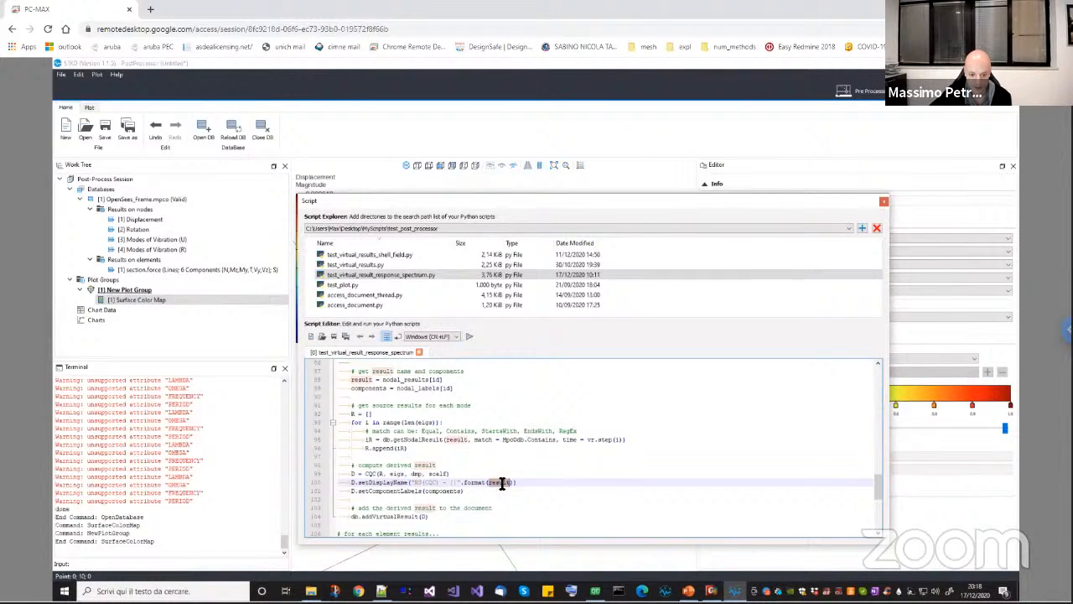
pyautogui.moveTo(354, 491); pyautogui.dragTo(468, 496)
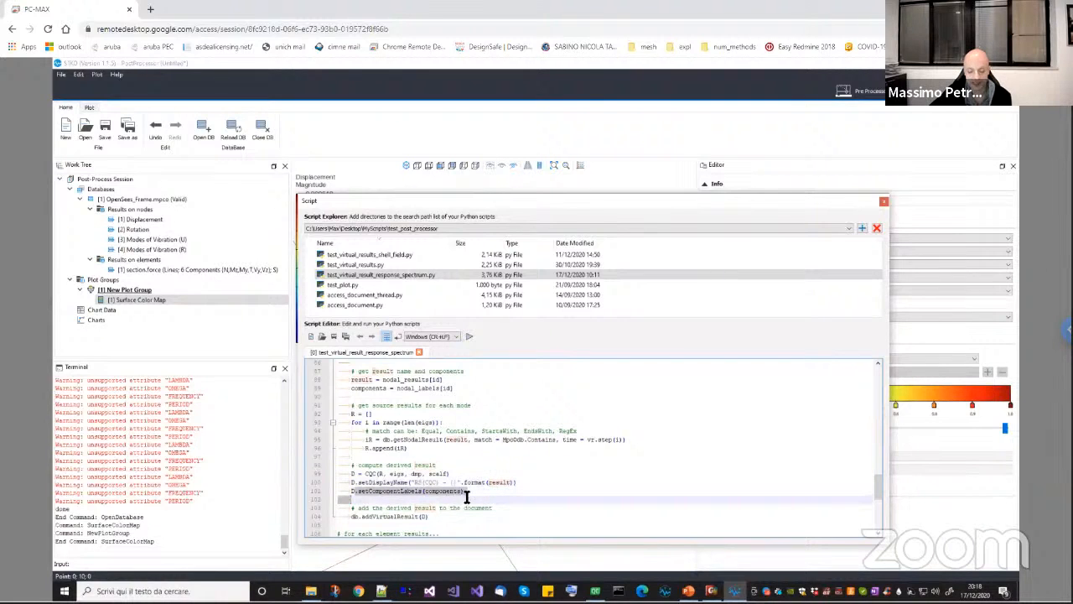
pyautogui.click(487, 494)
pyautogui.scroll(-1, 420, 483)
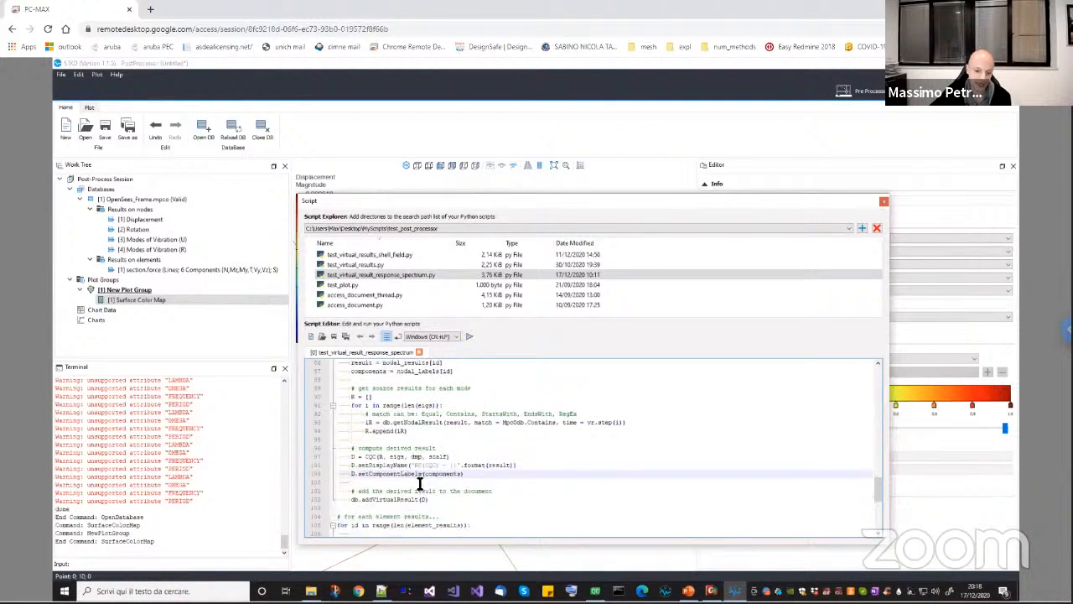
# Examine the line adding the derived result to the document and the element results loop that uses getElementalResult and the CQC function
pyautogui.moveTo(429, 502); pyautogui.dragTo(356, 494)
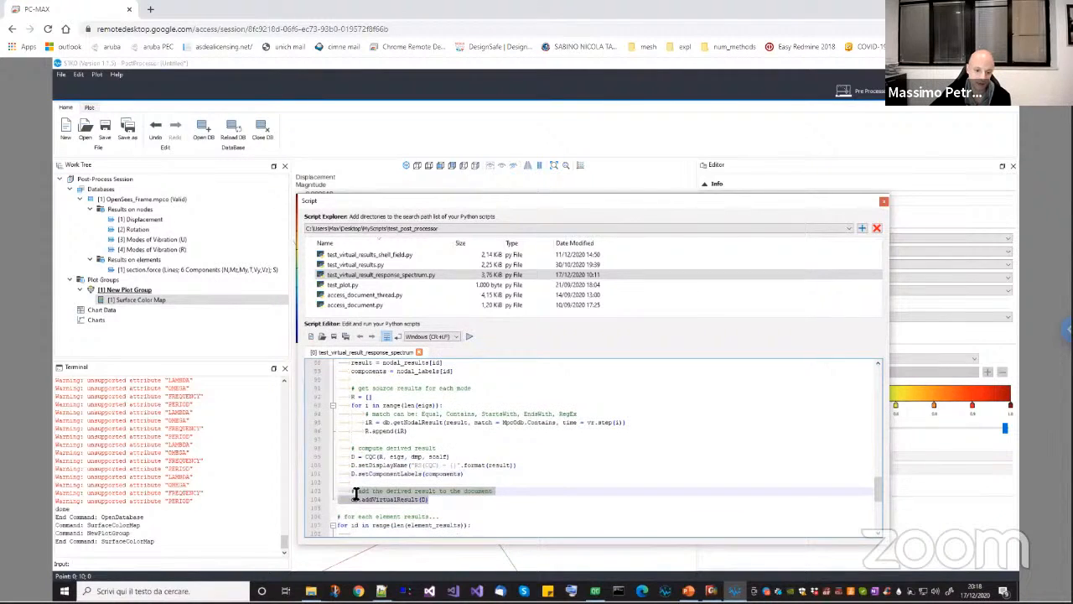
pyautogui.scroll(-4, 353, 493)
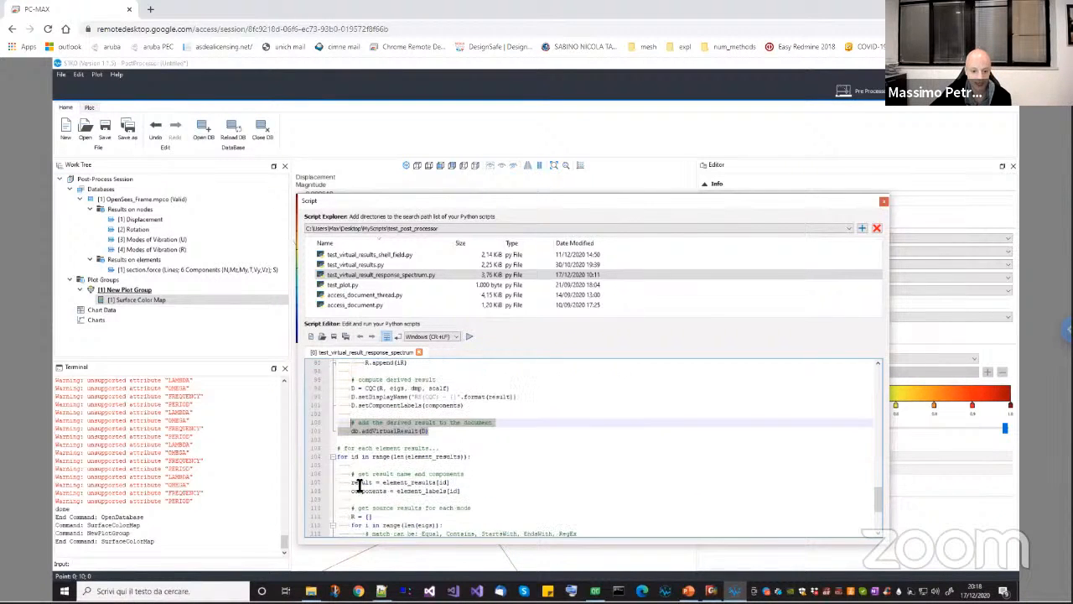
pyautogui.scroll(-3, 420, 503)
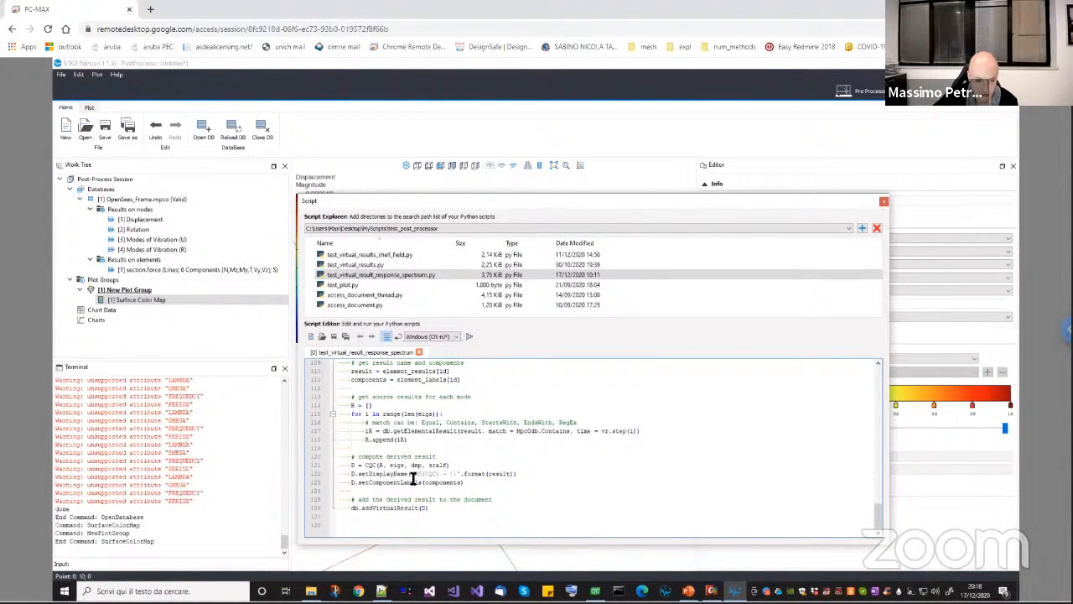
pyautogui.scroll(2, 412, 479)
pyautogui.click(526, 422)
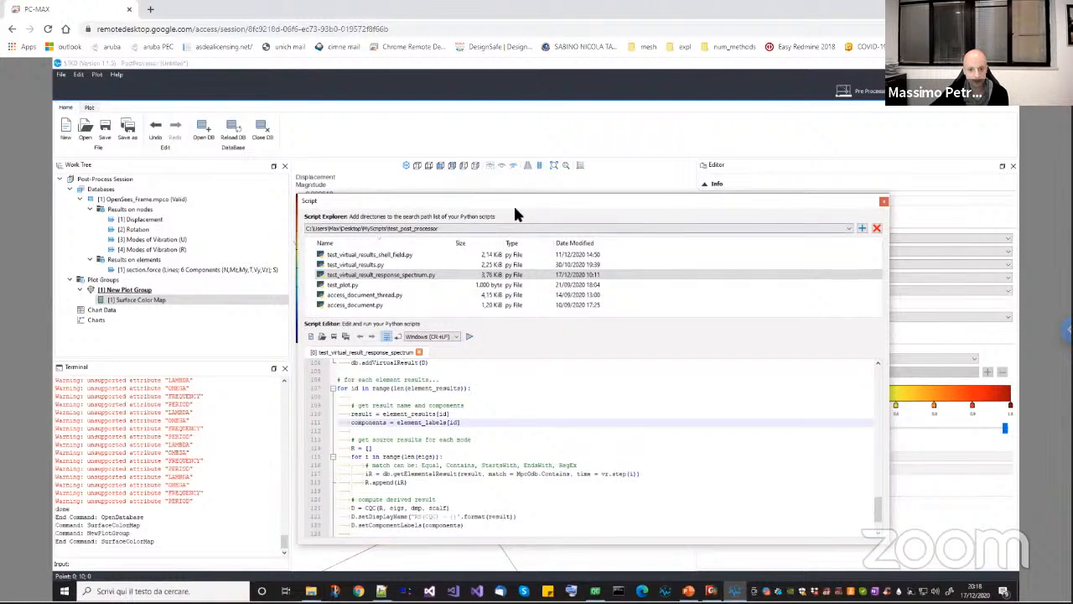
# Run the test_virtual_result_response_spectrum script and choose ModalReport.txt from the OpenSees_Frame folder as the modal report file
pyautogui.moveTo(513, 203); pyautogui.dragTo(579, 209)
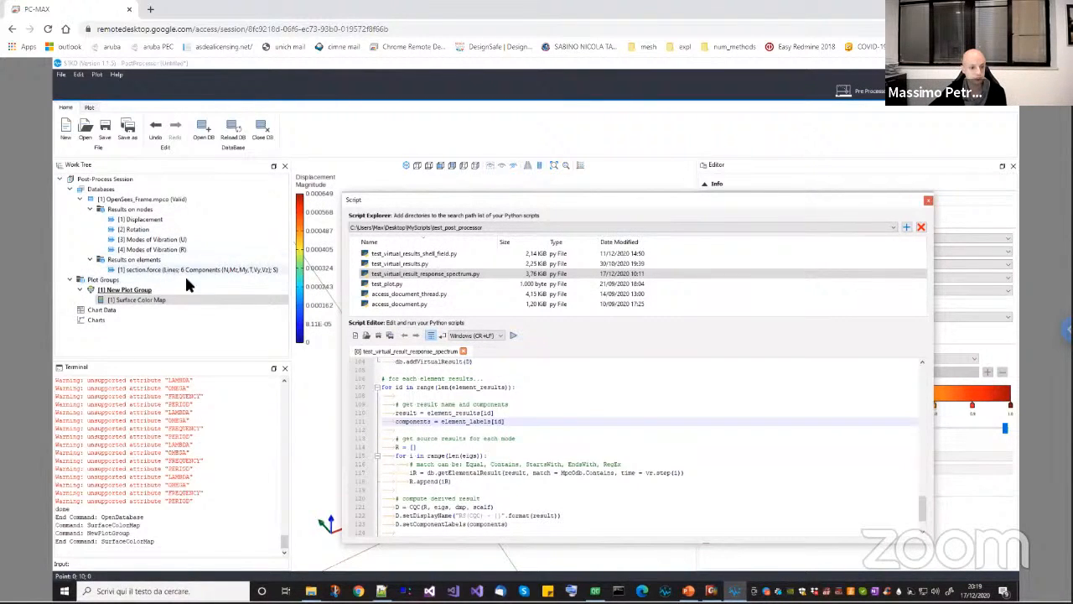
pyautogui.click(513, 336)
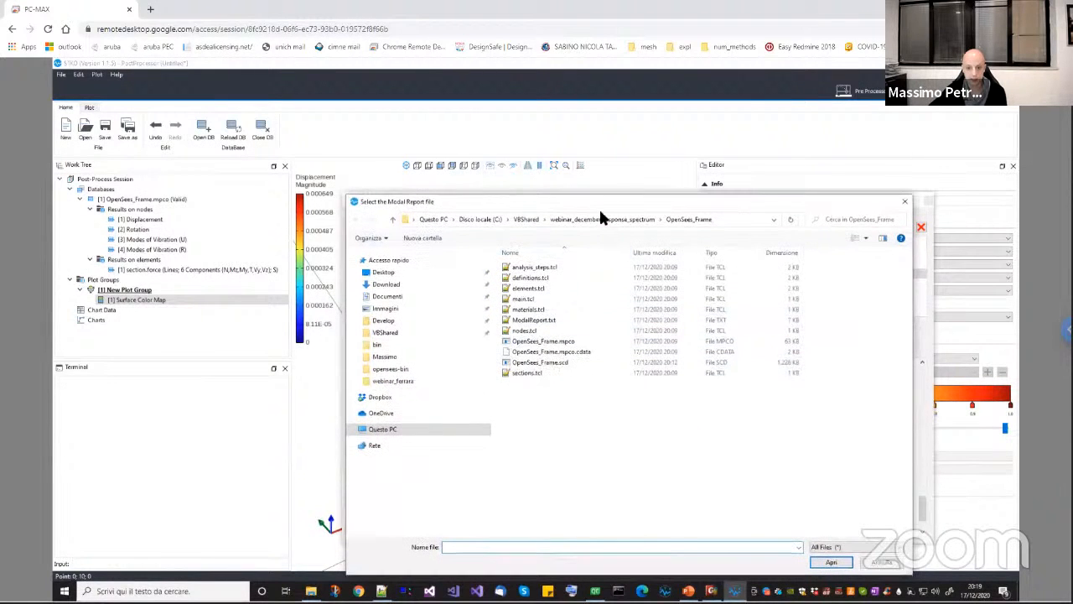
pyautogui.moveTo(600, 200); pyautogui.dragTo(578, 202)
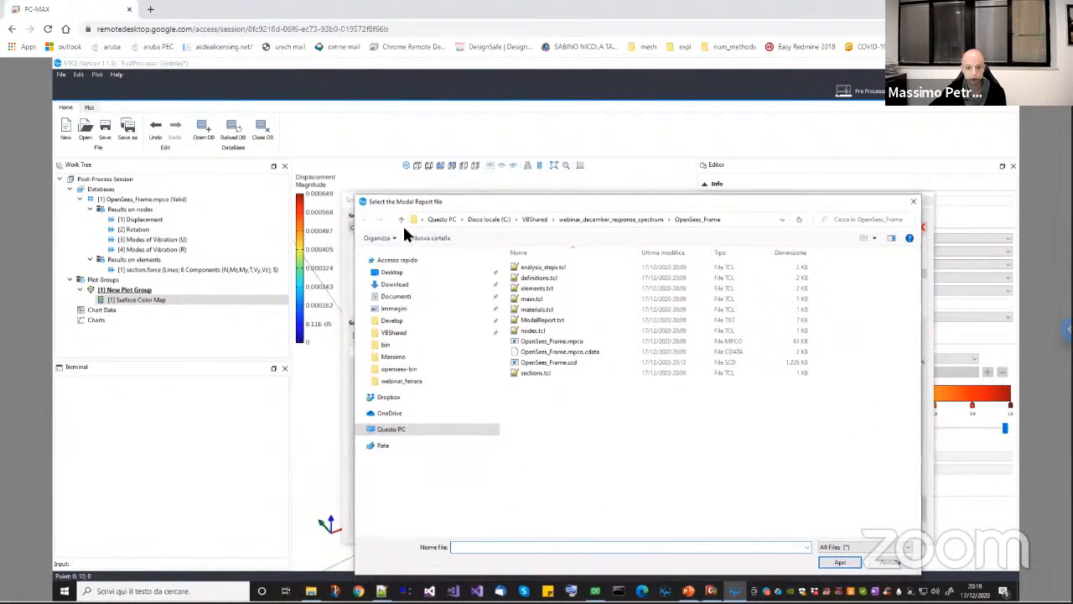
pyautogui.click(543, 319)
pyautogui.click(833, 560)
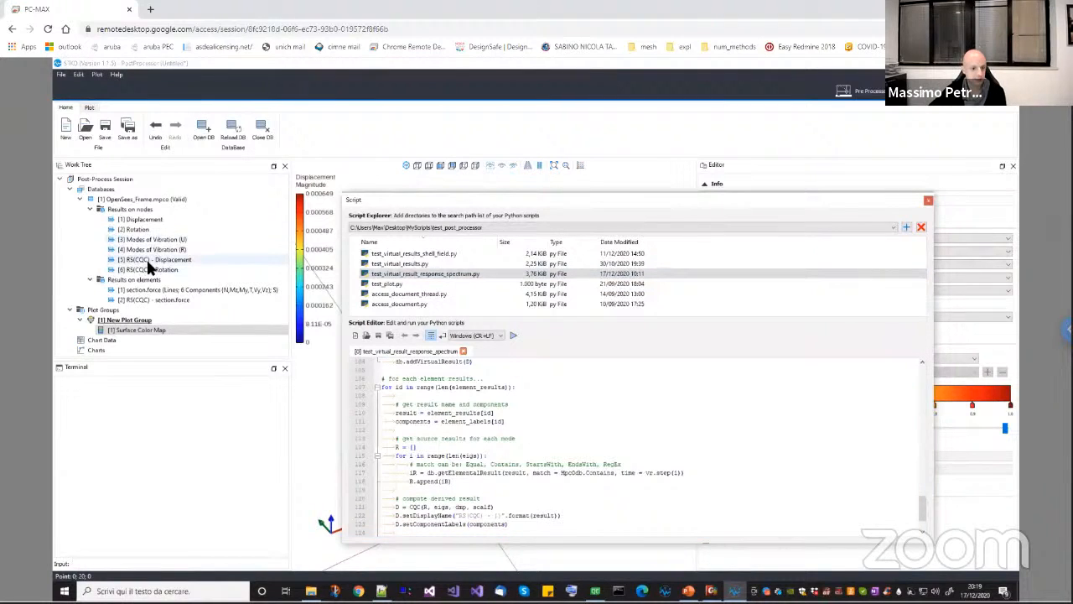
# Close the script window and inspect the RS(CQC) Displacement, Rotation and section.force results in the database
pyautogui.click(928, 199)
pyautogui.click(132, 260)
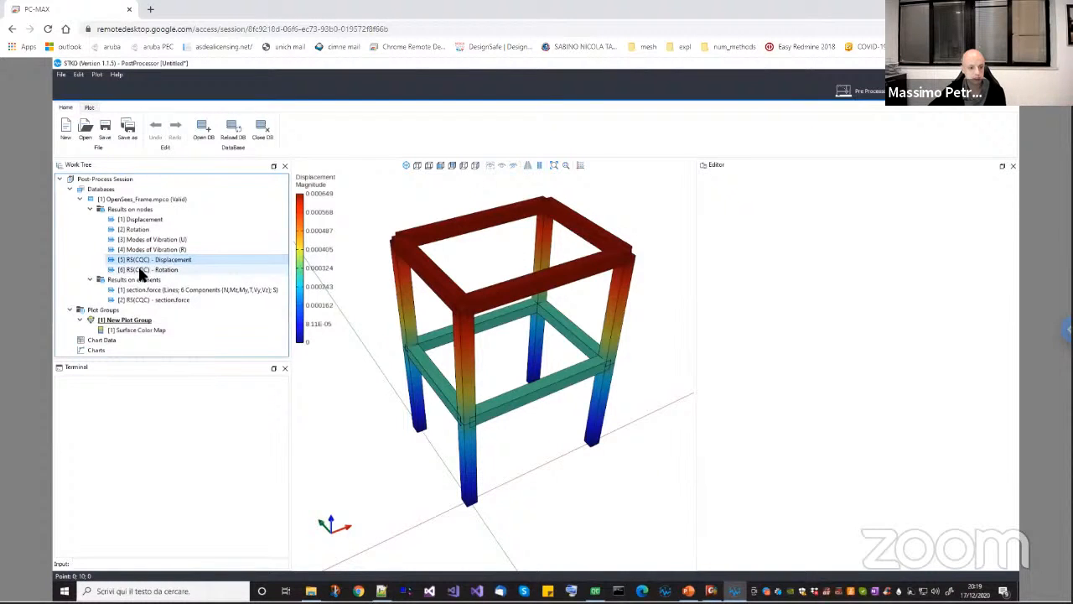
pyautogui.click(148, 269)
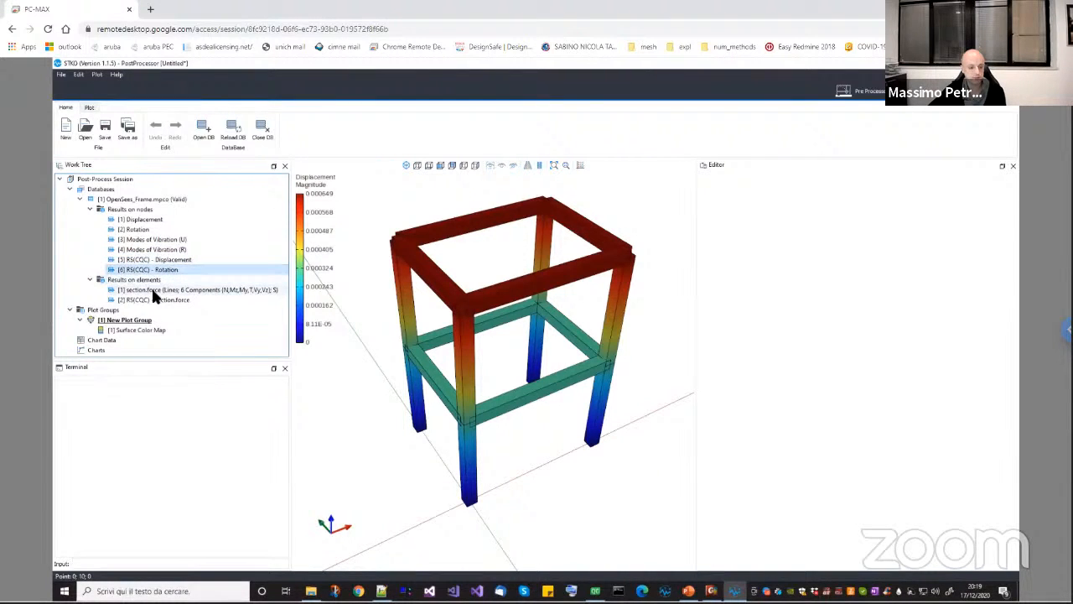
pyautogui.click(161, 300)
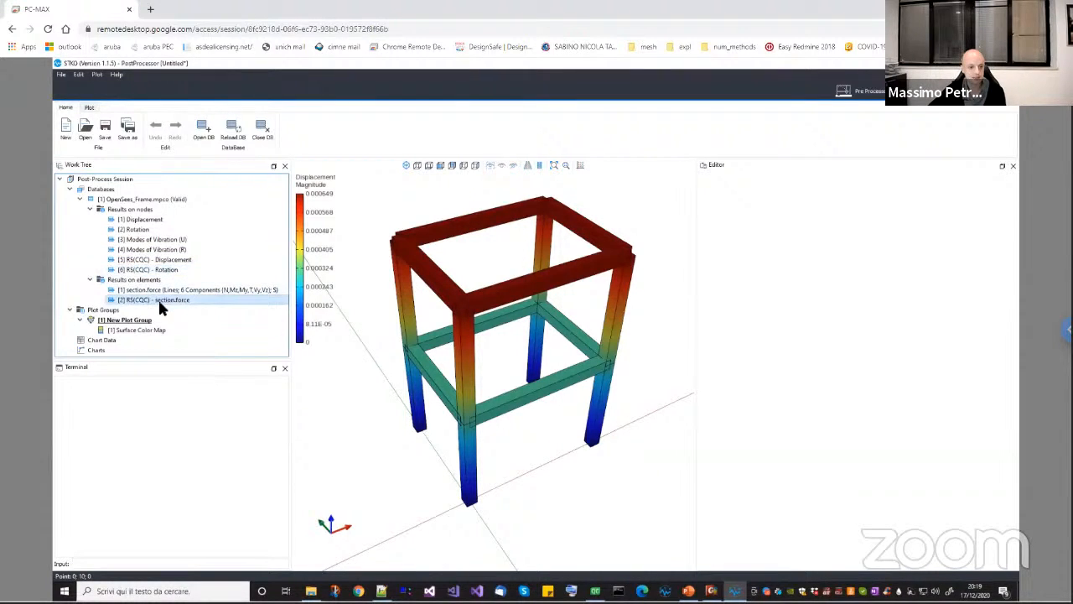
# Step the Surface Color Map's Displacement result through the modal time steps and return to step 0
pyautogui.click(155, 330)
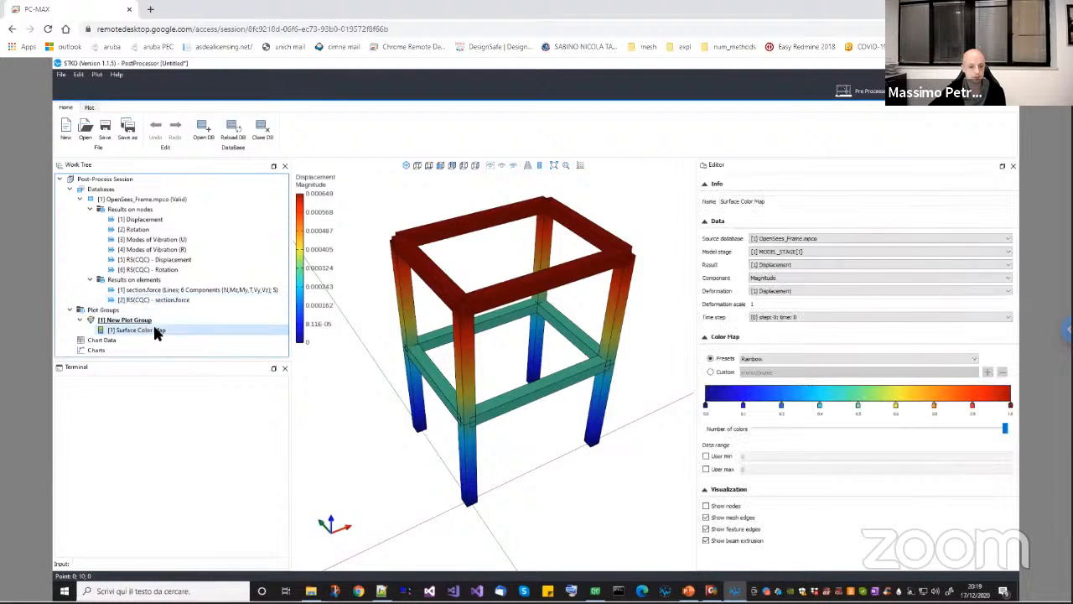
pyautogui.click(820, 264)
pyautogui.click(820, 265)
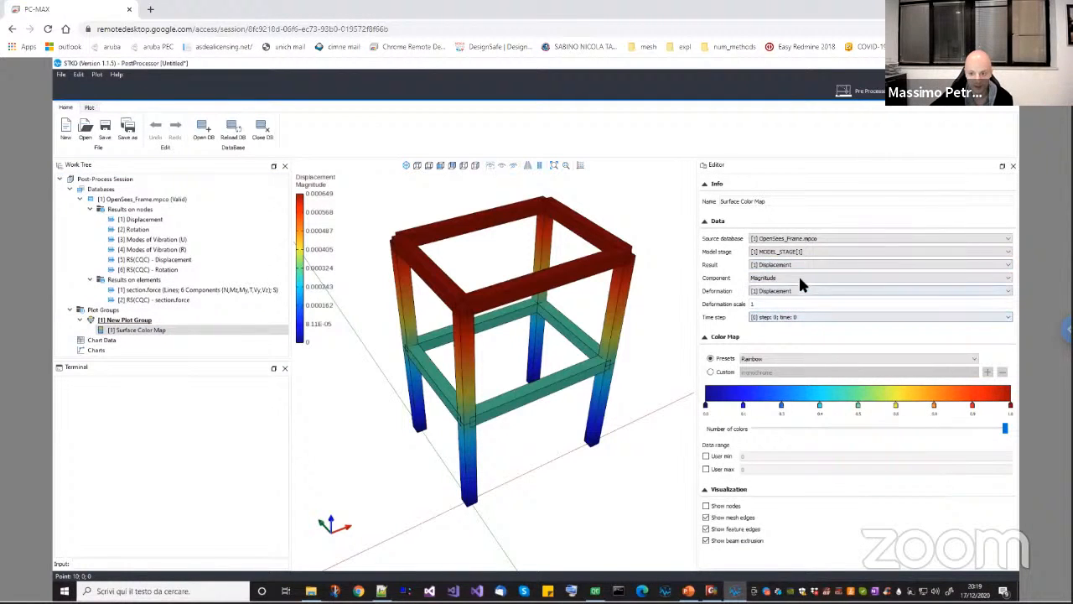
pyautogui.click(798, 262)
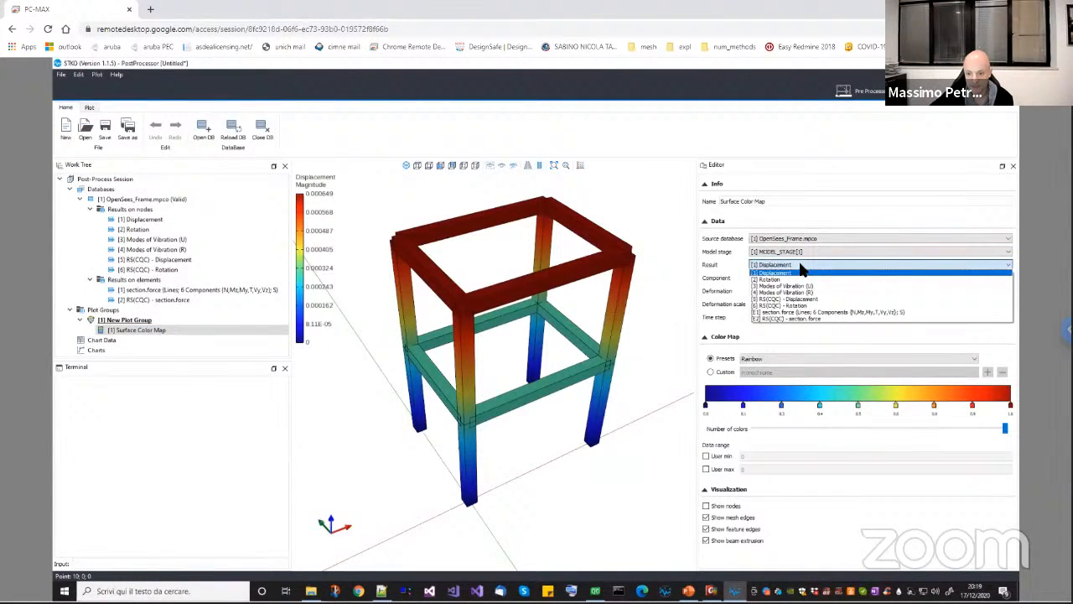
pyautogui.click(800, 273)
pyautogui.click(807, 317)
pyautogui.click(809, 322)
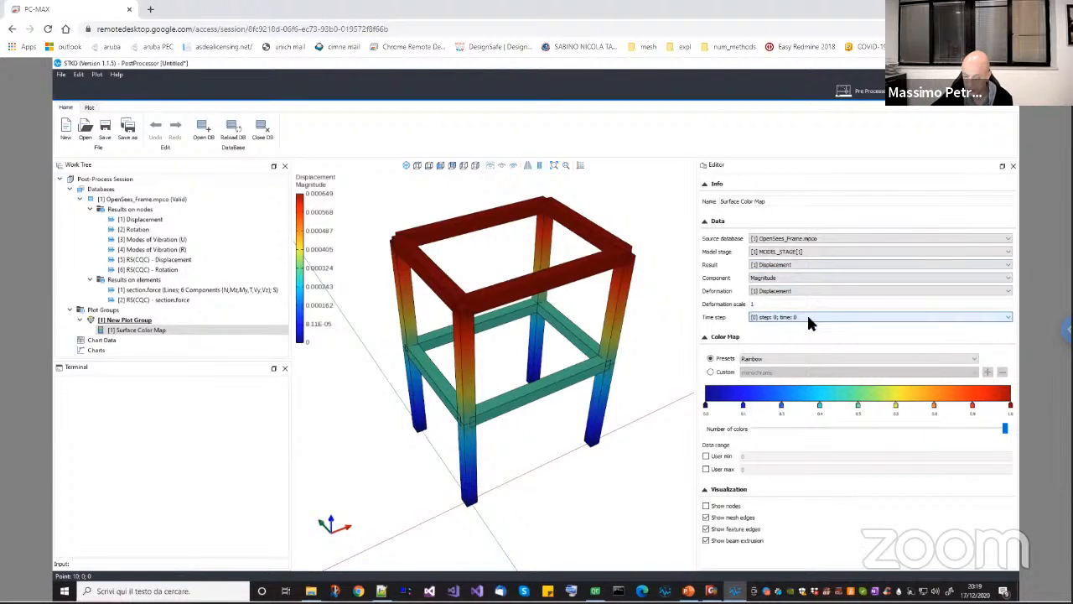
pyautogui.scroll(-2, 809, 319)
pyautogui.scroll(-2, 809, 318)
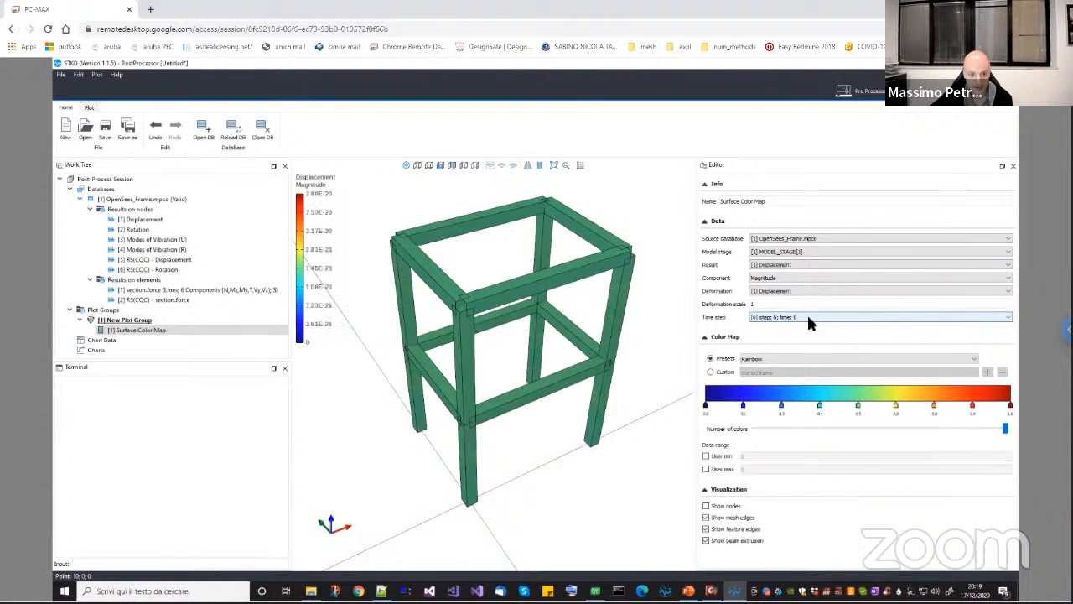
pyautogui.scroll(6, 809, 321)
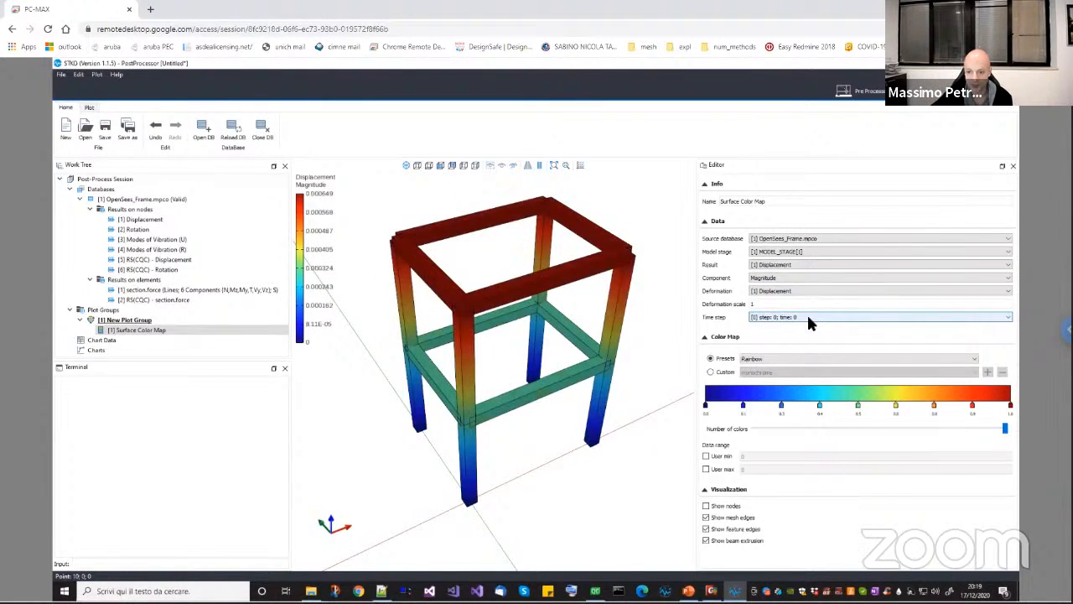
# Show RS(CQC) - Displacement on the Surface Color Map and step through its time steps, returning to step 0
pyautogui.click(799, 264)
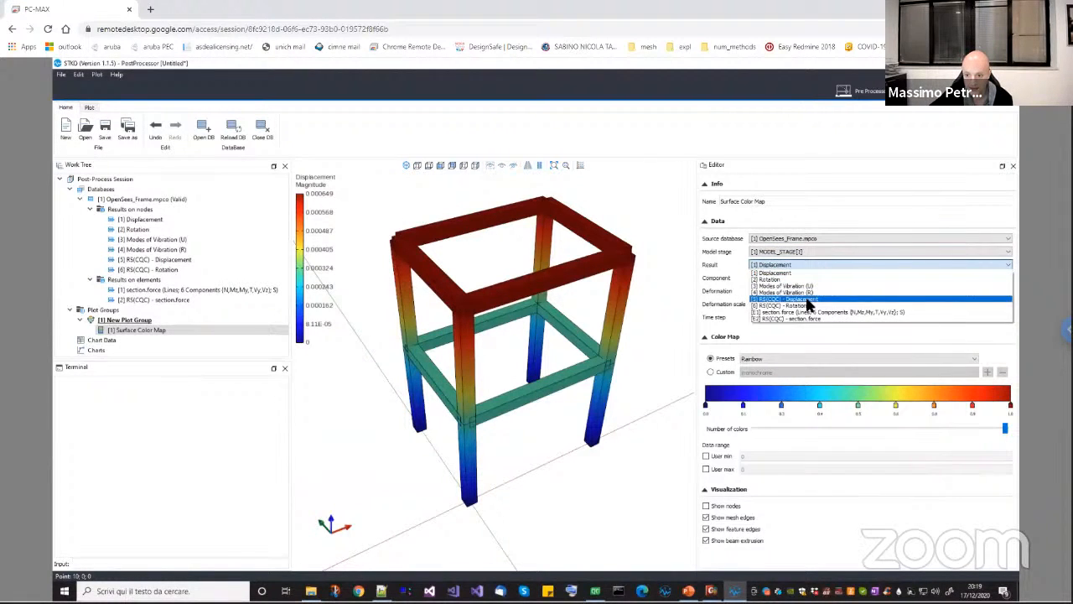
pyautogui.click(810, 300)
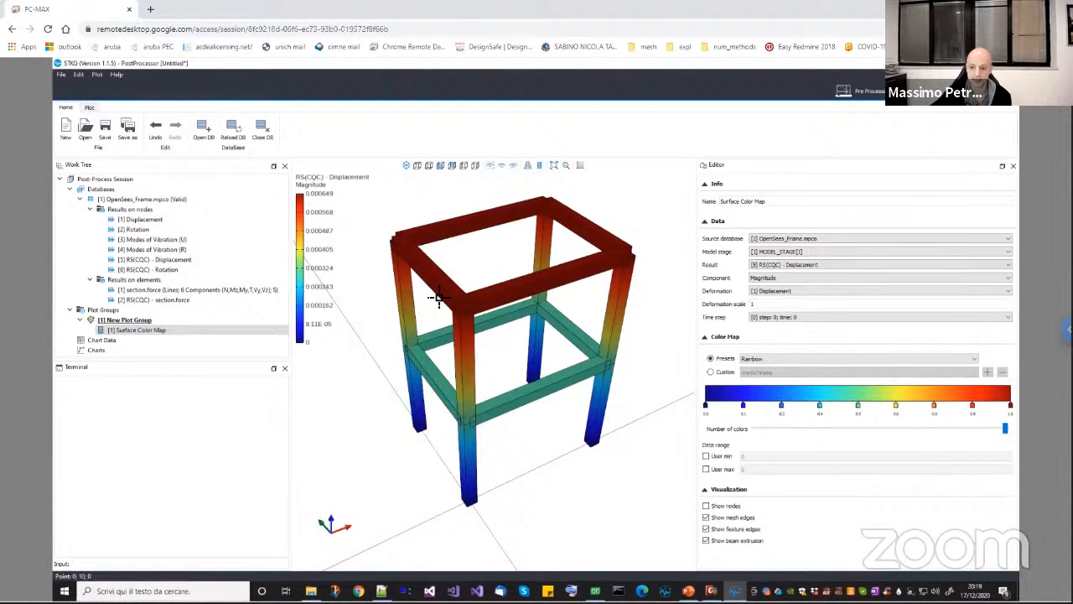
pyautogui.click(799, 319)
pyautogui.click(799, 318)
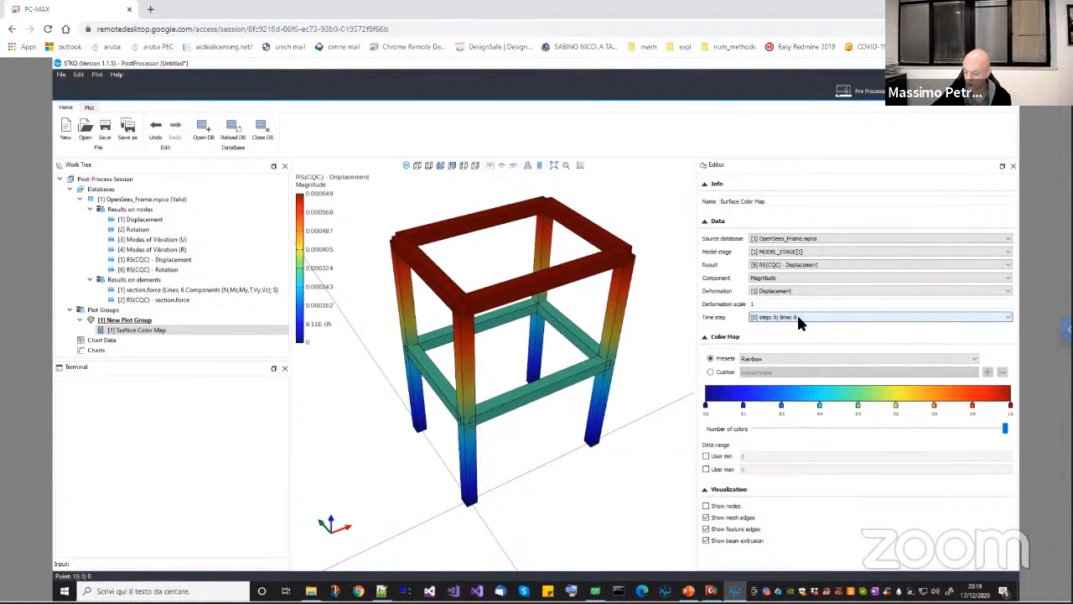
pyautogui.scroll(-3, 796, 318)
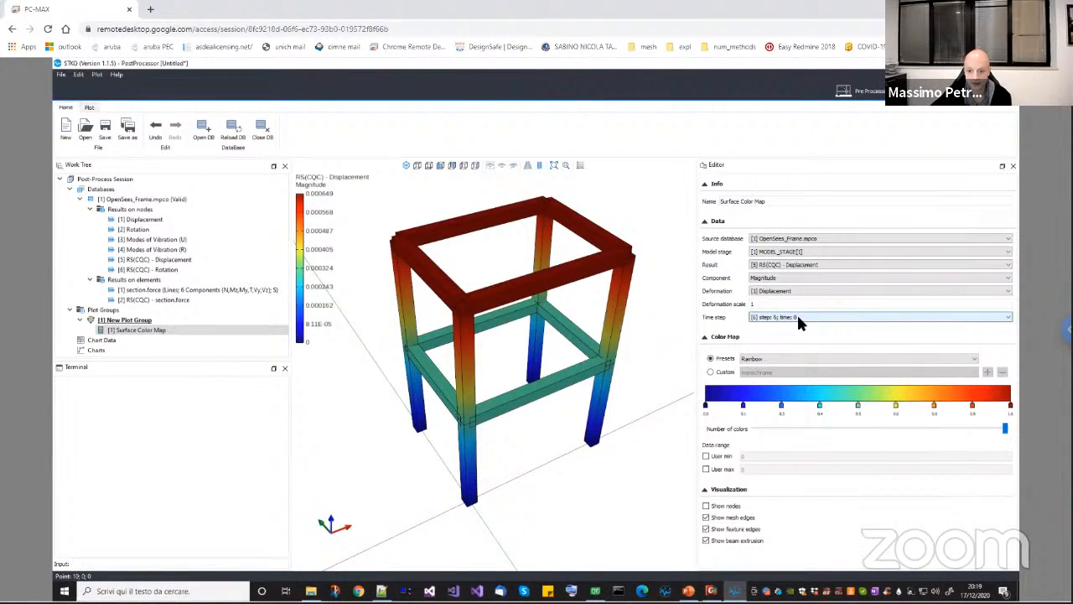
pyautogui.scroll(5, 796, 319)
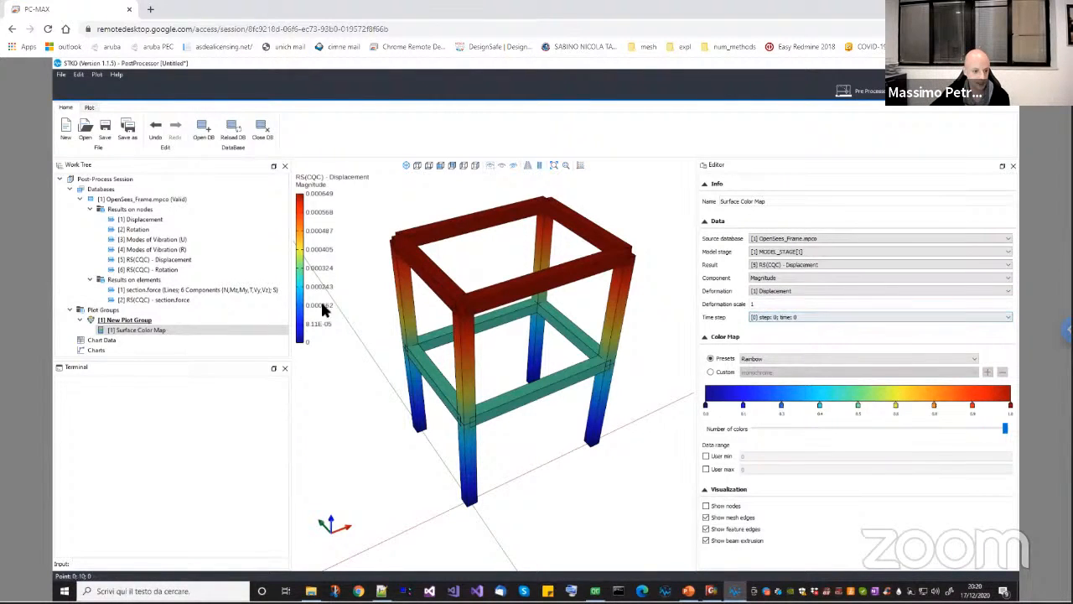
# Delete the Surface Color Map and add a Beam Diagram Plot to the New Plot Group, opening its settings
pyautogui.rightClick(184, 335)
pyautogui.click(213, 340)
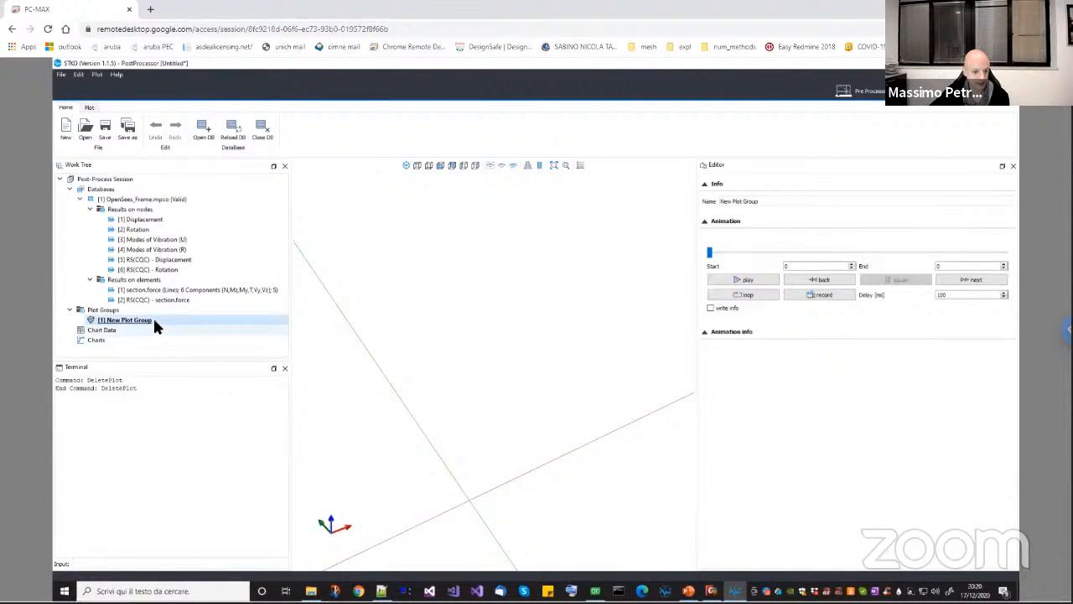
pyautogui.rightClick(157, 321)
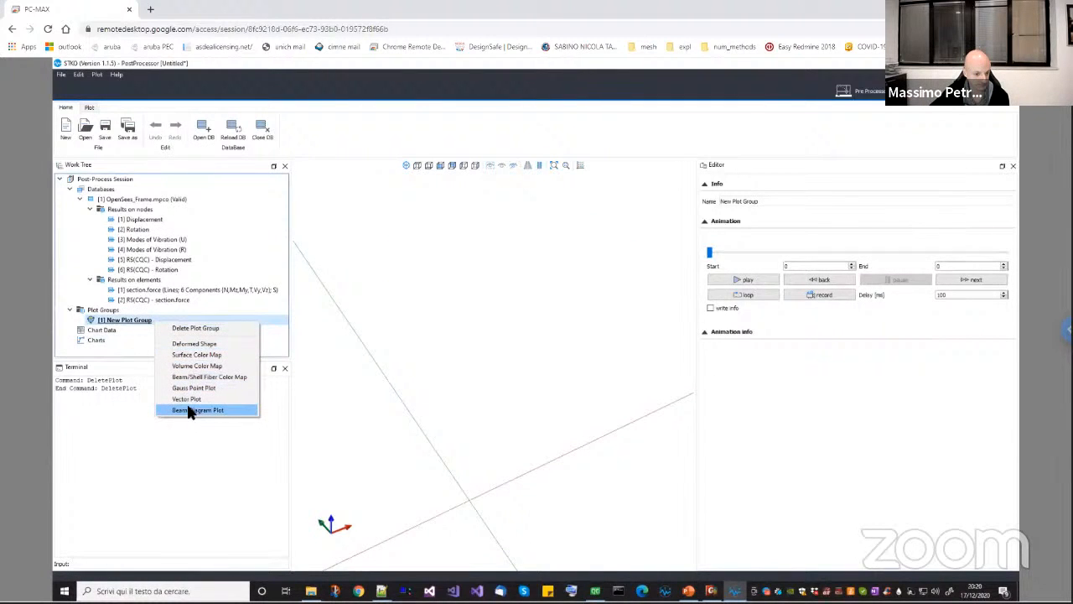
pyautogui.click(187, 409)
pyautogui.click(159, 329)
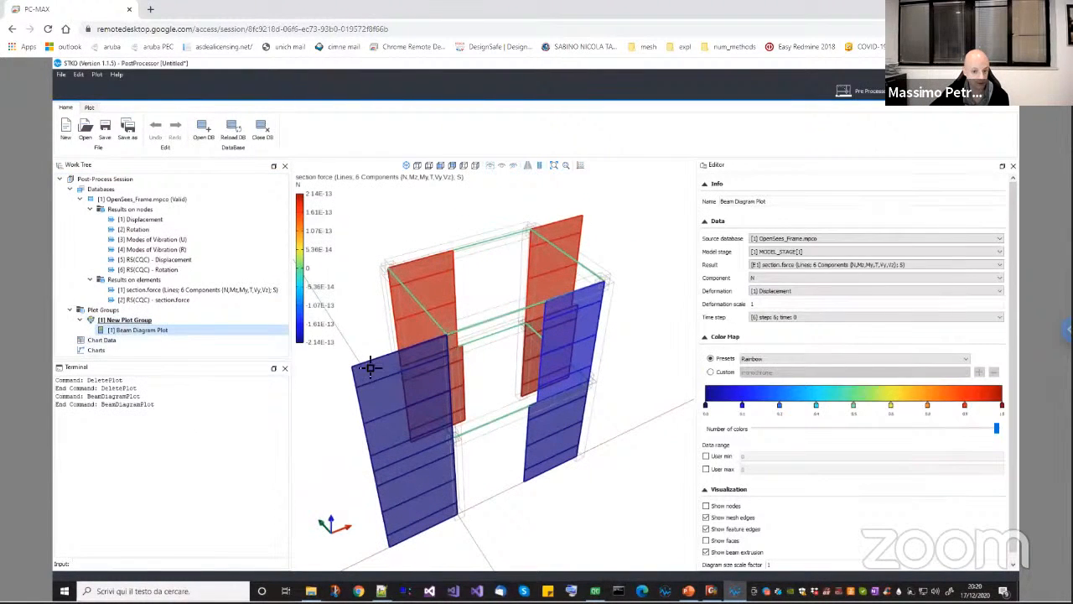
# View the beam diagram's section.force components My, Mz and N for time step 6
pyautogui.moveTo(497, 403); pyautogui.dragTo(546, 383)
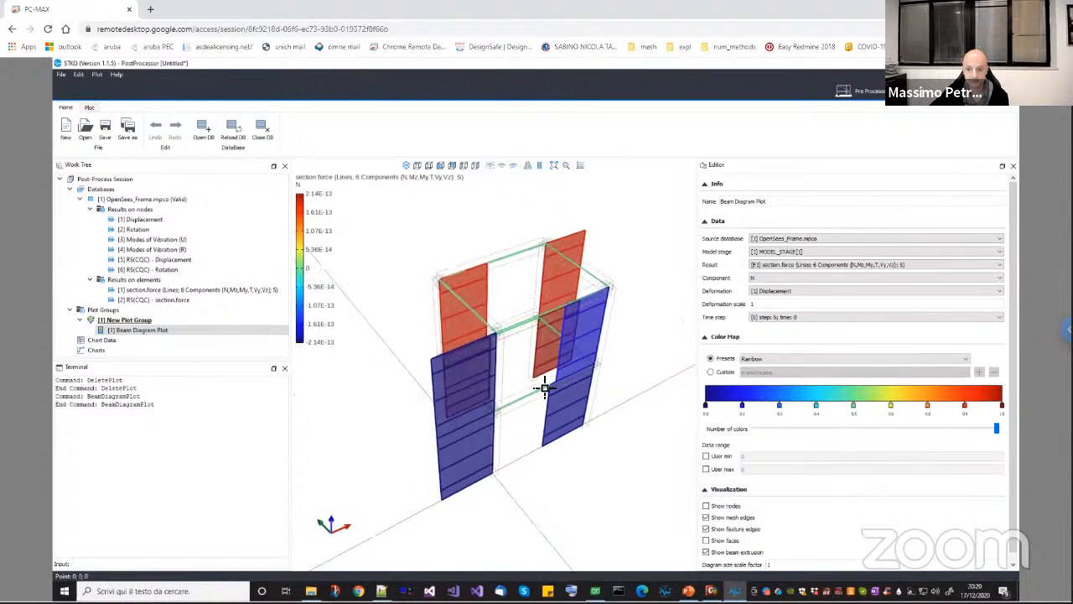
pyautogui.click(784, 266)
pyautogui.click(784, 267)
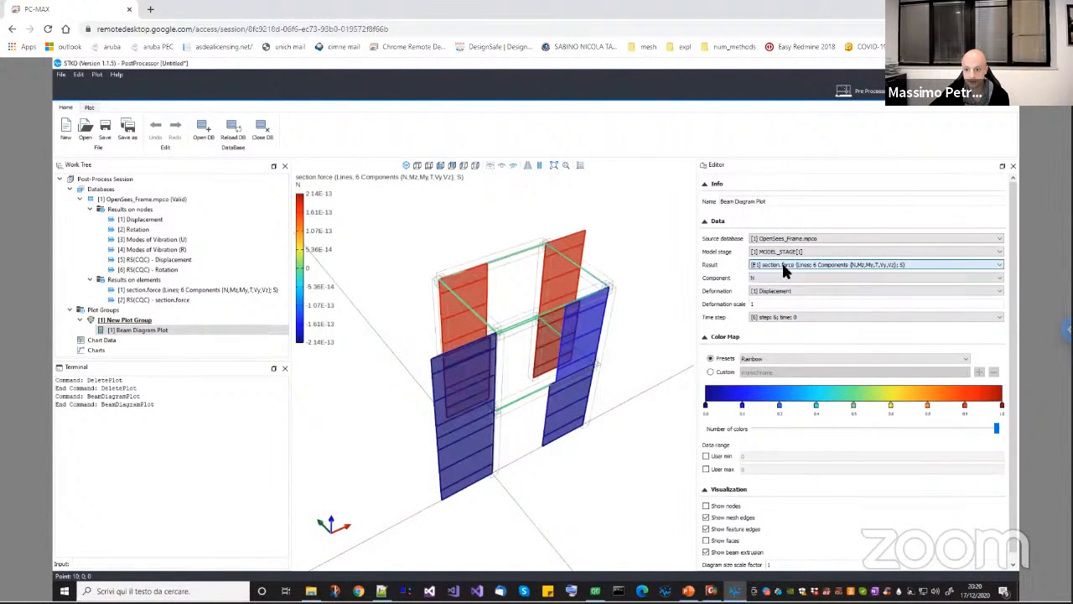
pyautogui.click(775, 280)
pyautogui.click(767, 297)
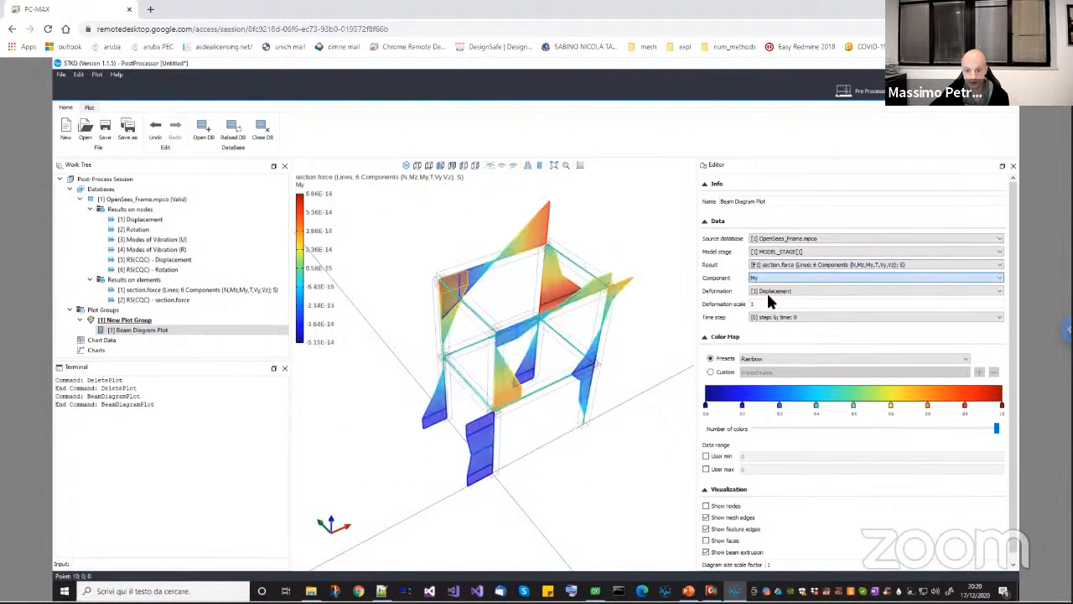
pyautogui.click(768, 277)
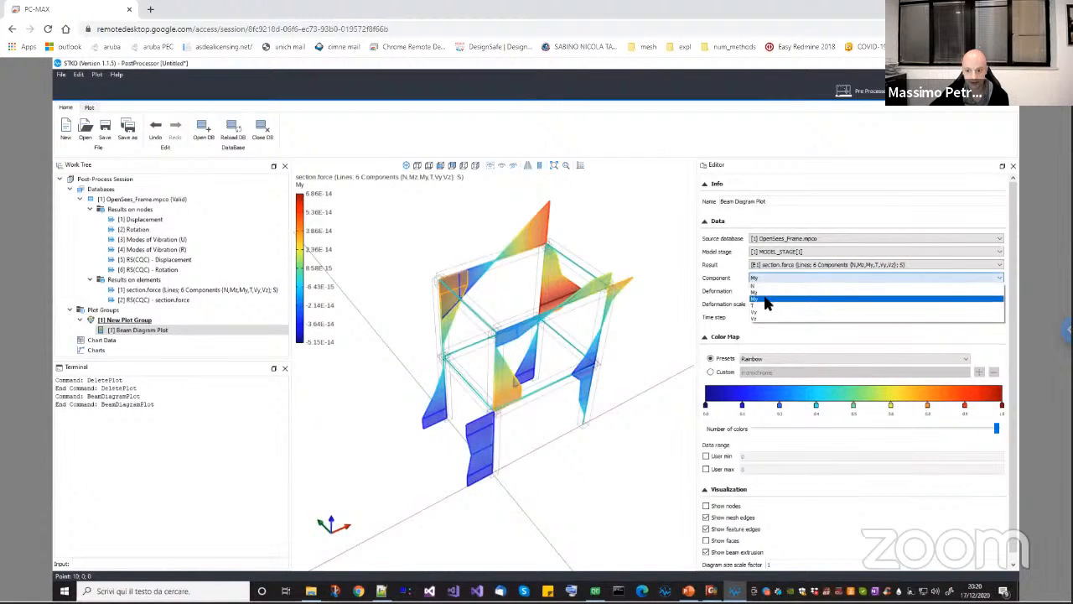
pyautogui.click(767, 292)
pyautogui.moveTo(627, 336); pyautogui.dragTo(600, 325)
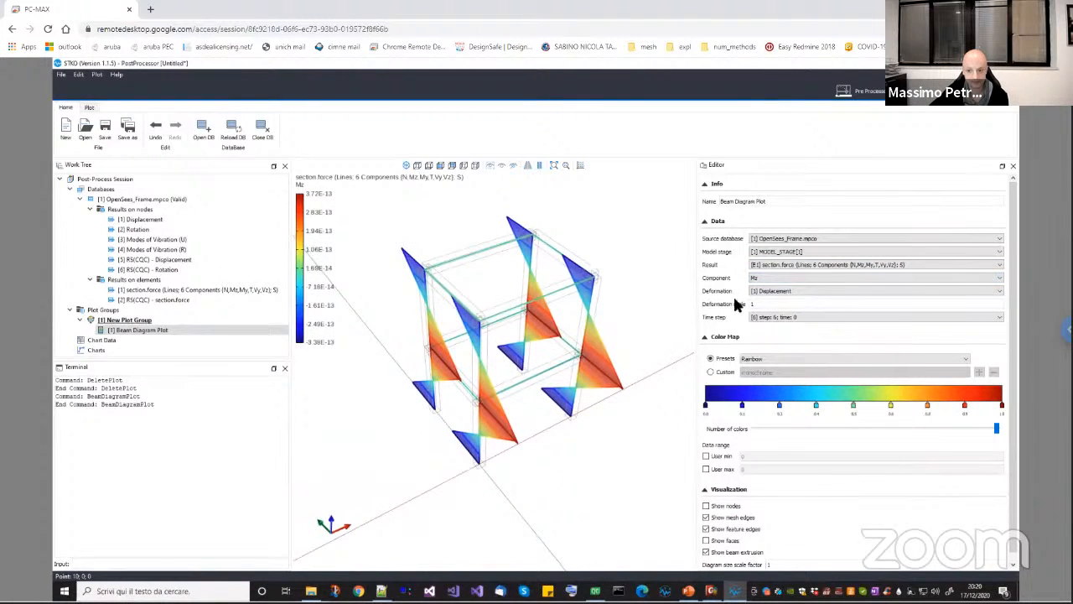
pyautogui.click(763, 277)
pyautogui.click(766, 286)
# Set the beam diagram plot to time step 0 and the My component
pyautogui.click(777, 317)
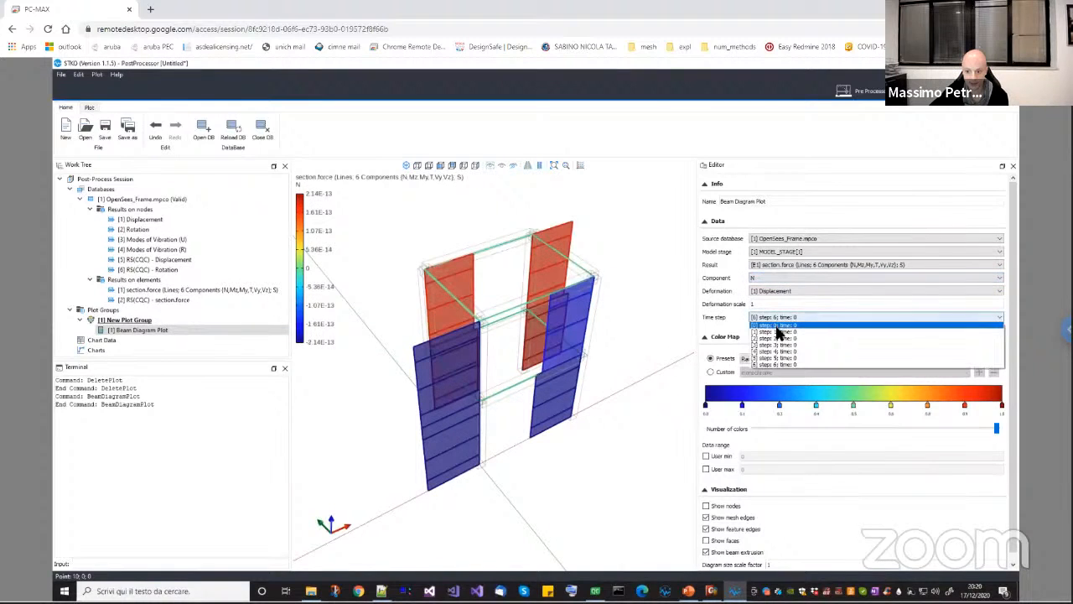
pyautogui.click(777, 312)
pyautogui.click(771, 277)
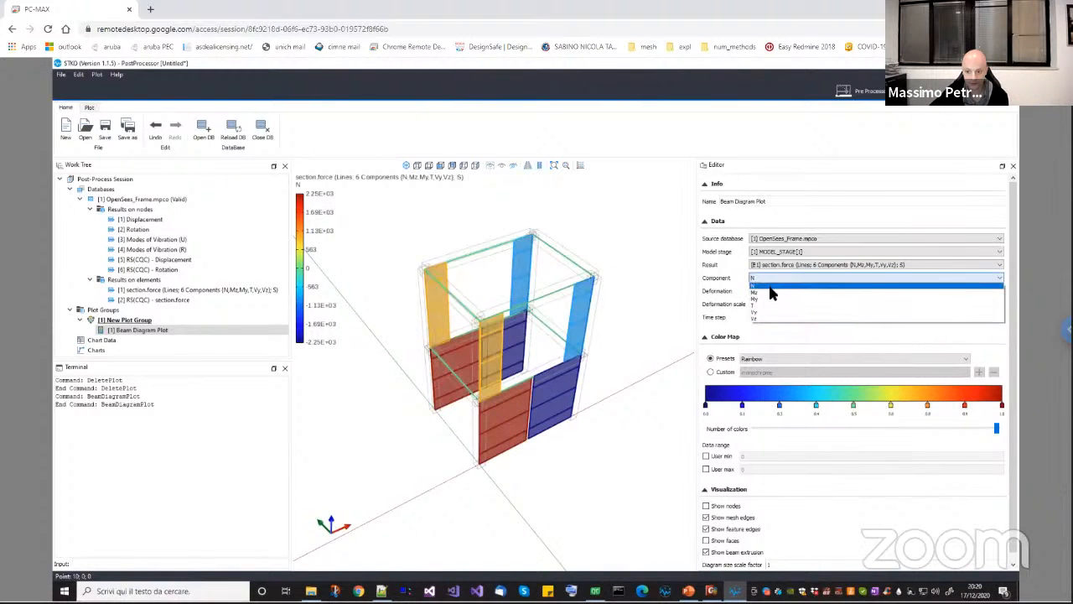
pyautogui.click(765, 296)
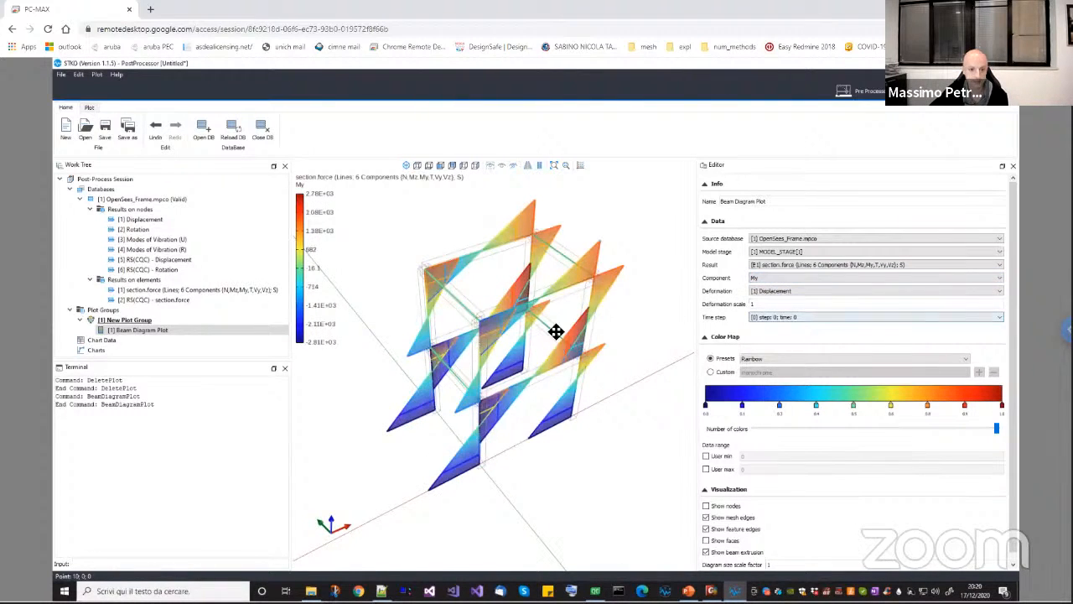
pyautogui.moveTo(556, 331); pyautogui.dragTo(479, 329)
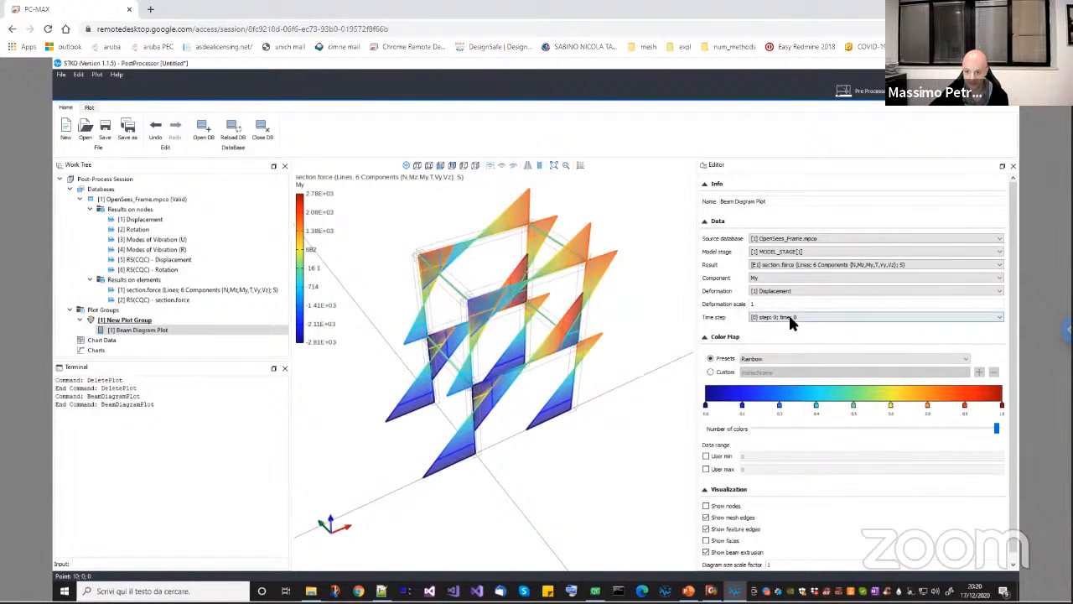
pyautogui.click(788, 315)
pyautogui.click(789, 319)
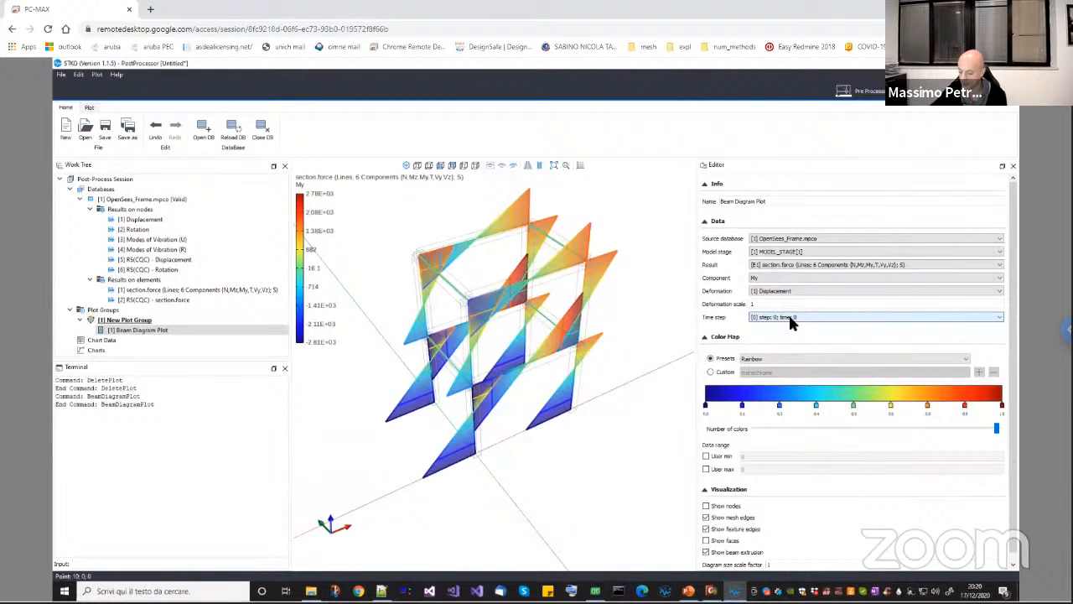
# Set the beam diagram to time step 1 and display the RS(CQC) - section.force result
pyautogui.scroll(-3, 788, 317)
pyautogui.scroll(2, 789, 318)
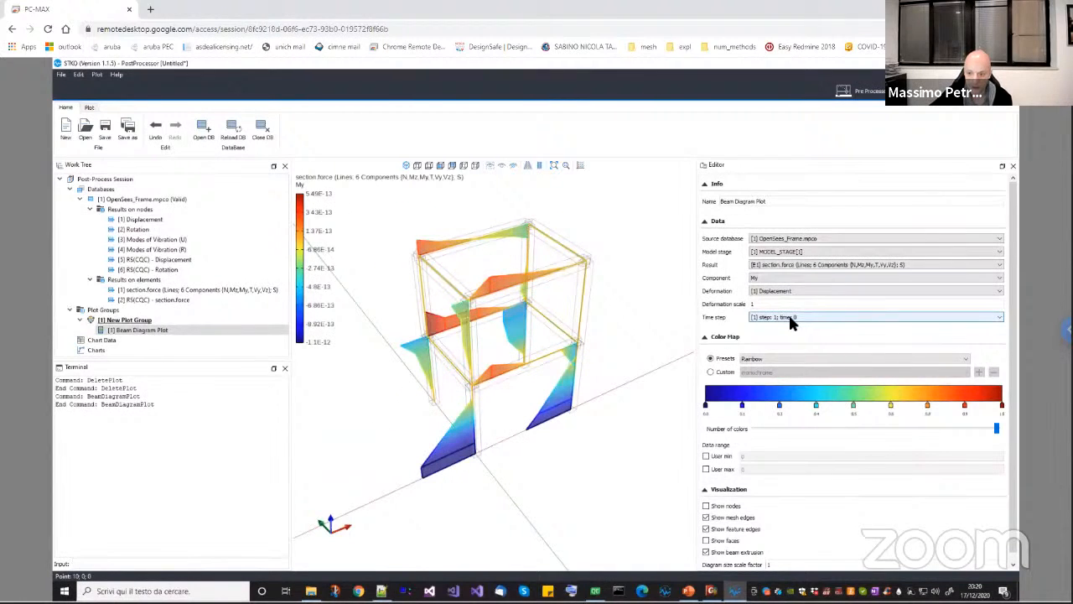
pyautogui.click(800, 265)
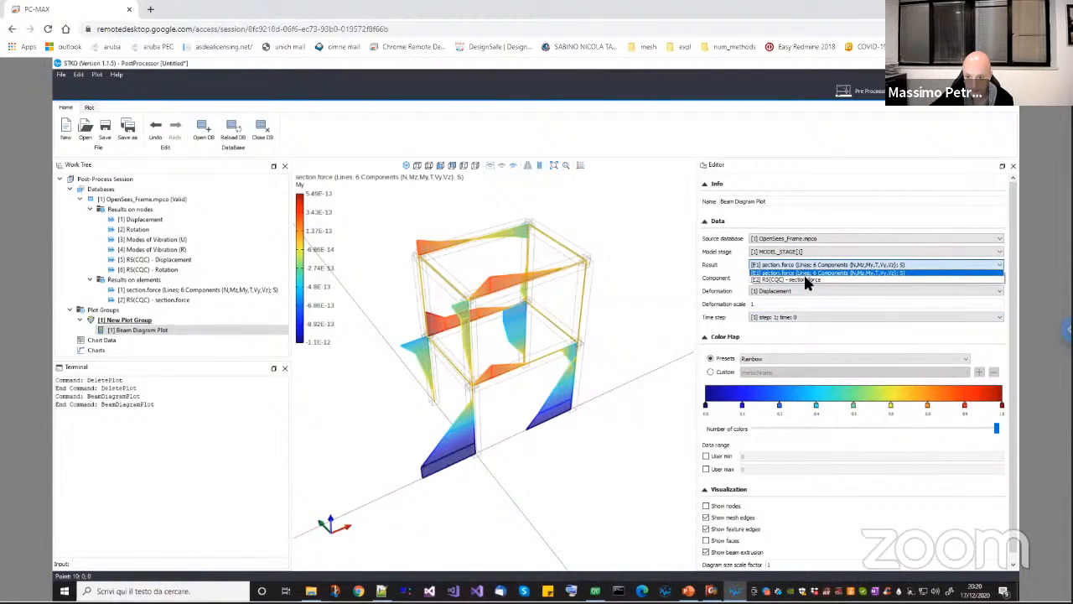
pyautogui.click(803, 279)
pyautogui.moveTo(474, 416); pyautogui.dragTo(503, 419)
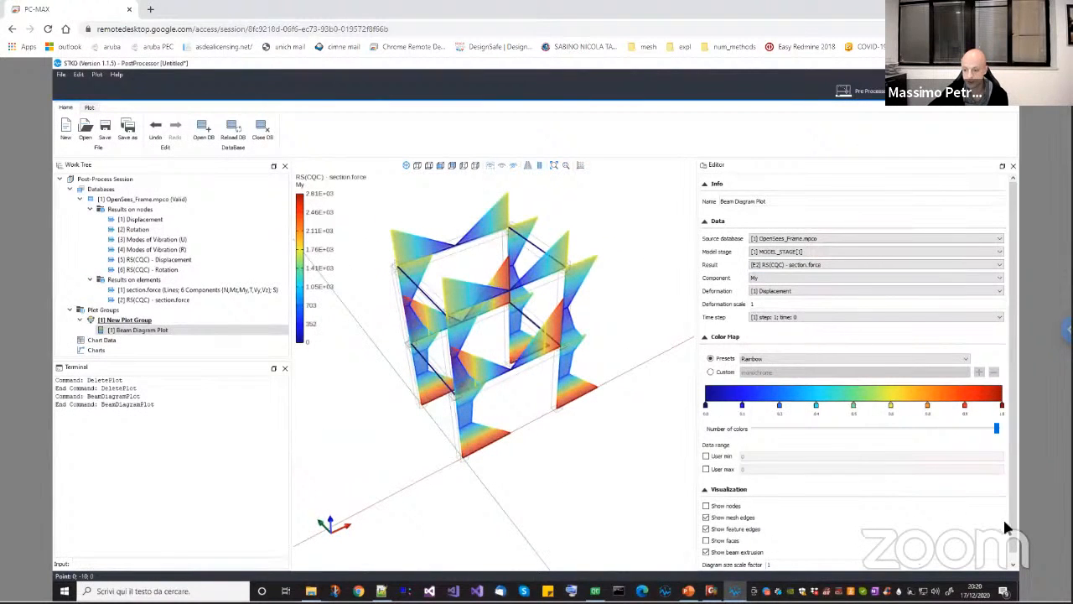
# Reduce the beam diagram's size scale factor, trying 0.3 and settling on 0.5
pyautogui.moveTo(1012, 530); pyautogui.dragTo(1011, 557)
pyautogui.moveTo(819, 556); pyautogui.dragTo(739, 550)
pyautogui.write('0.3')
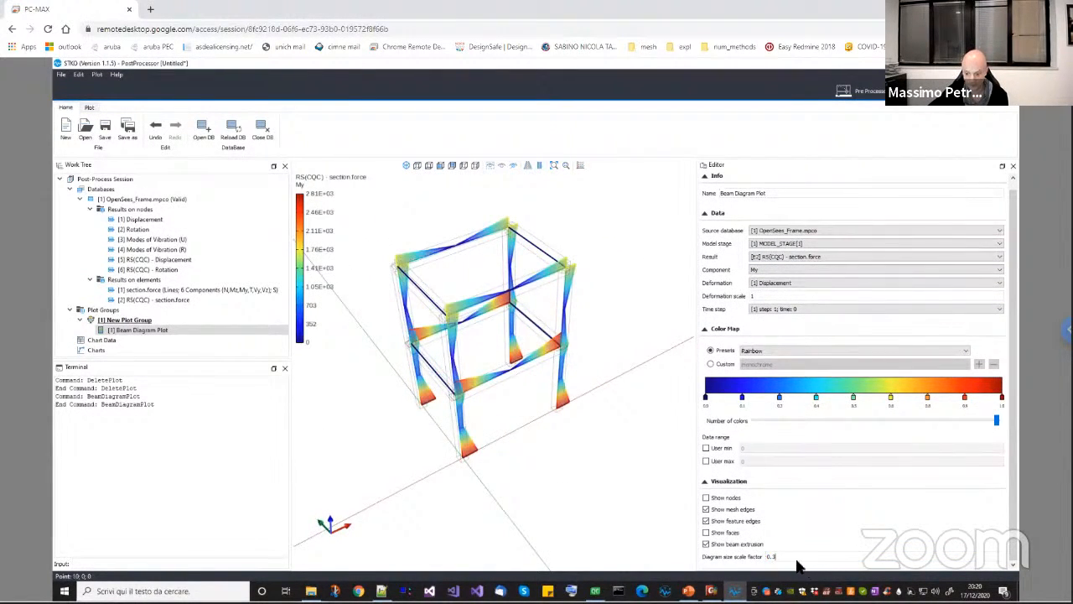
pyautogui.moveTo(797, 556); pyautogui.dragTo(724, 550)
pyautogui.write('0.5')
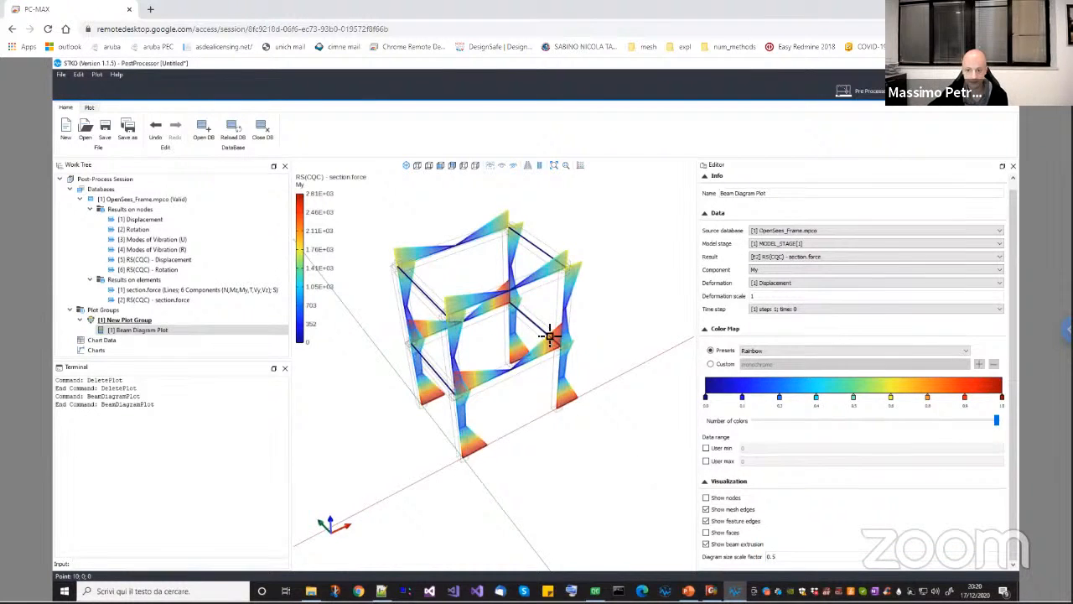
pyautogui.moveTo(551, 336); pyautogui.dragTo(557, 369)
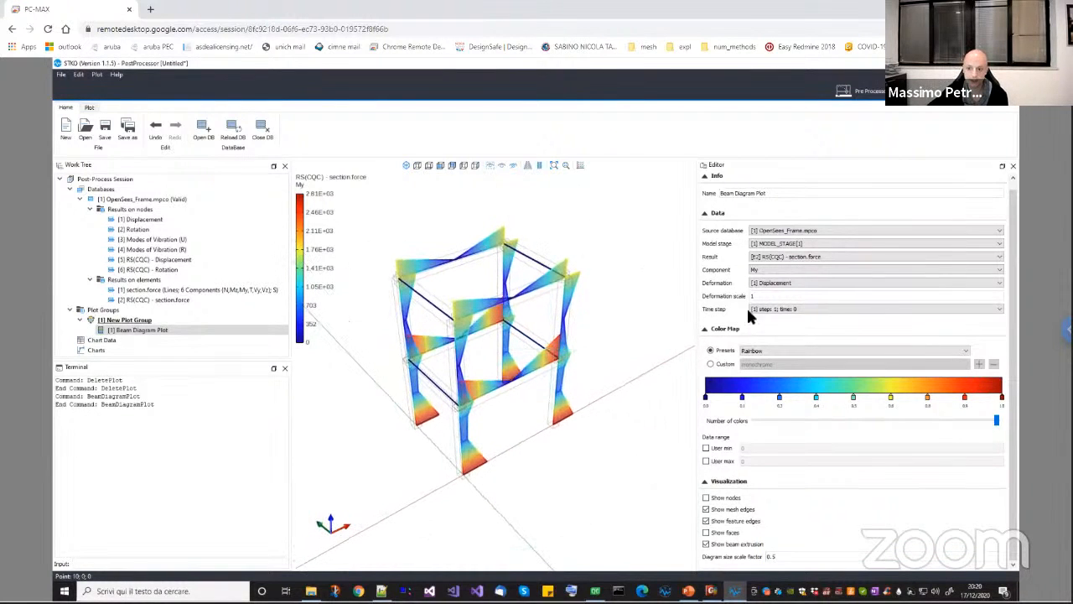
# Examine the CQC-combined My diagram on the frame from several angles, along with the available components and time steps
pyautogui.click(791, 270)
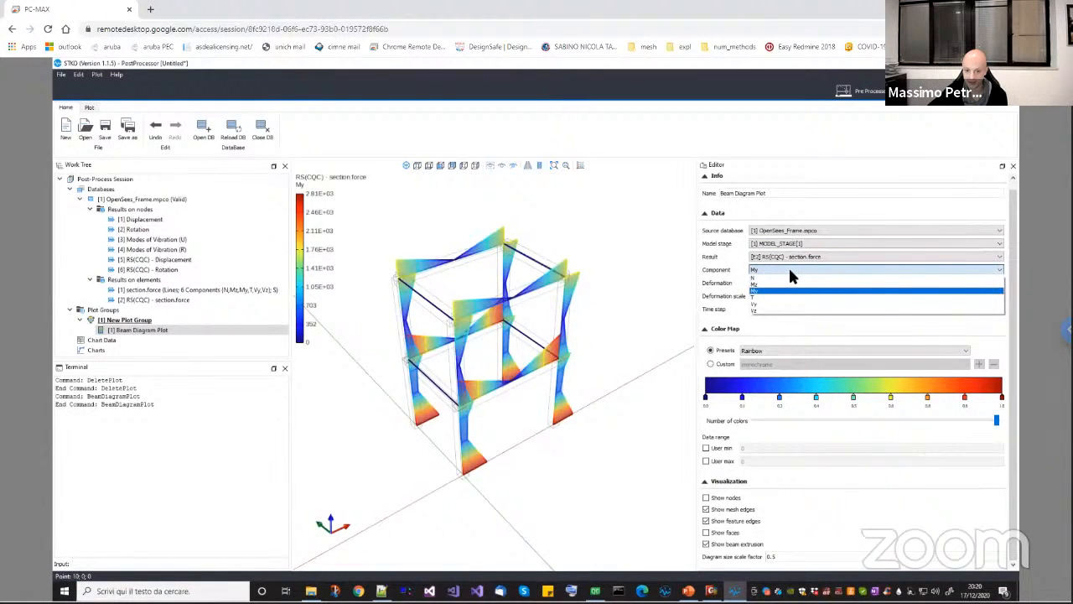
pyautogui.click(790, 270)
pyautogui.moveTo(618, 364); pyautogui.dragTo(576, 421)
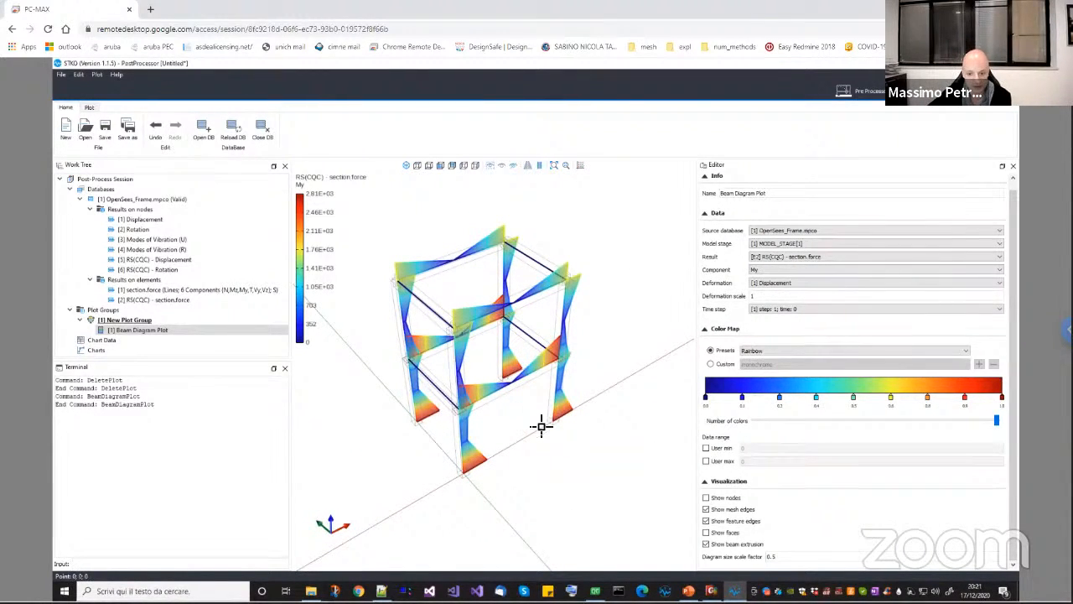
pyautogui.moveTo(540, 403)
pyautogui.mouseDown()
pyautogui.moveTo(523, 431)
pyautogui.moveTo(546, 412)
pyautogui.moveTo(532, 421)
pyautogui.mouseUp()
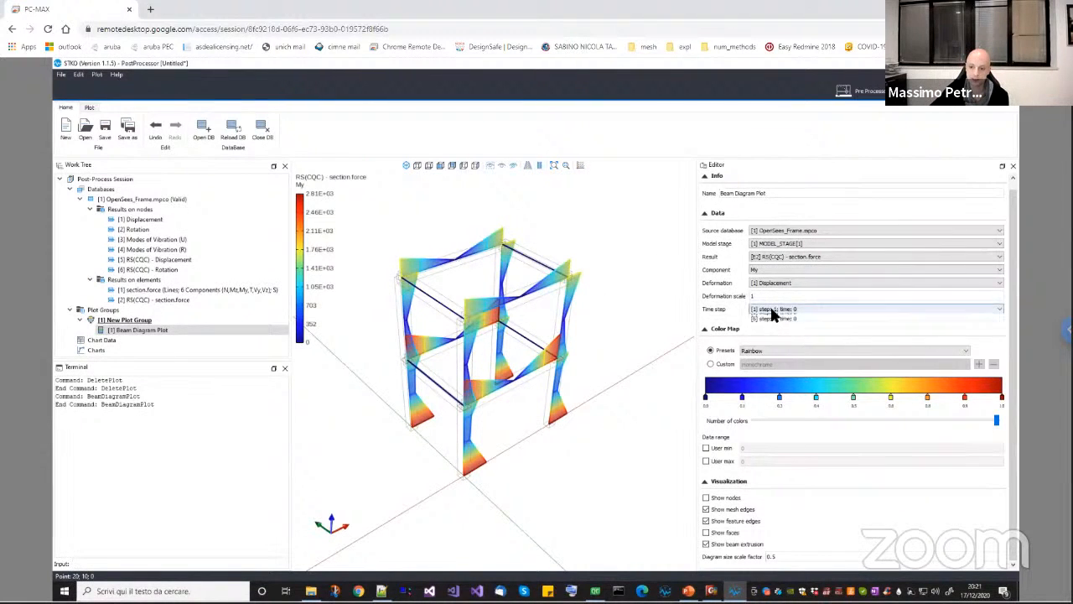
pyautogui.click(770, 308)
pyautogui.click(776, 310)
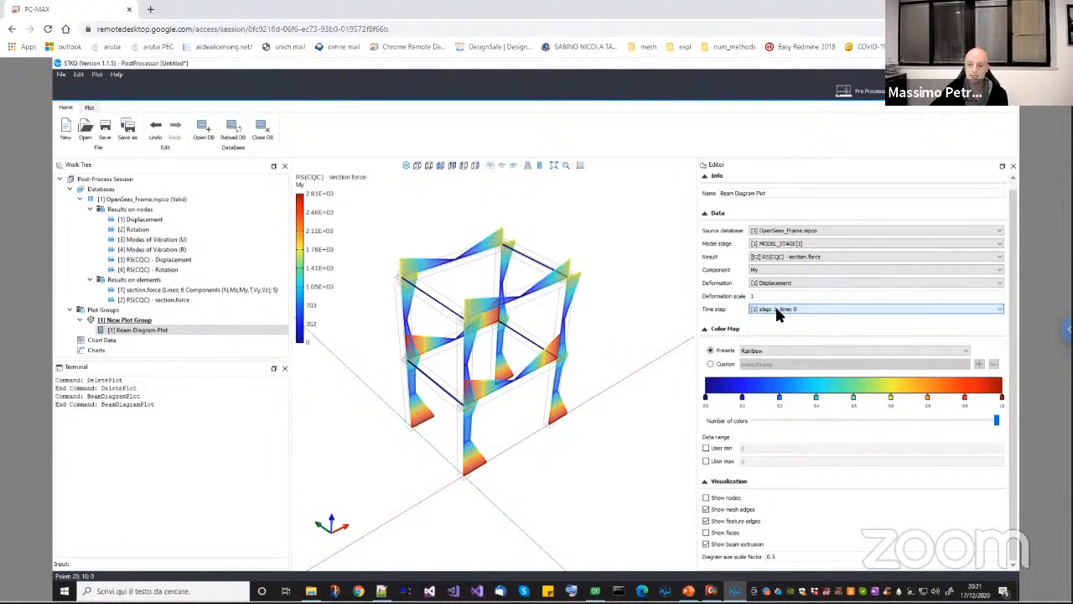
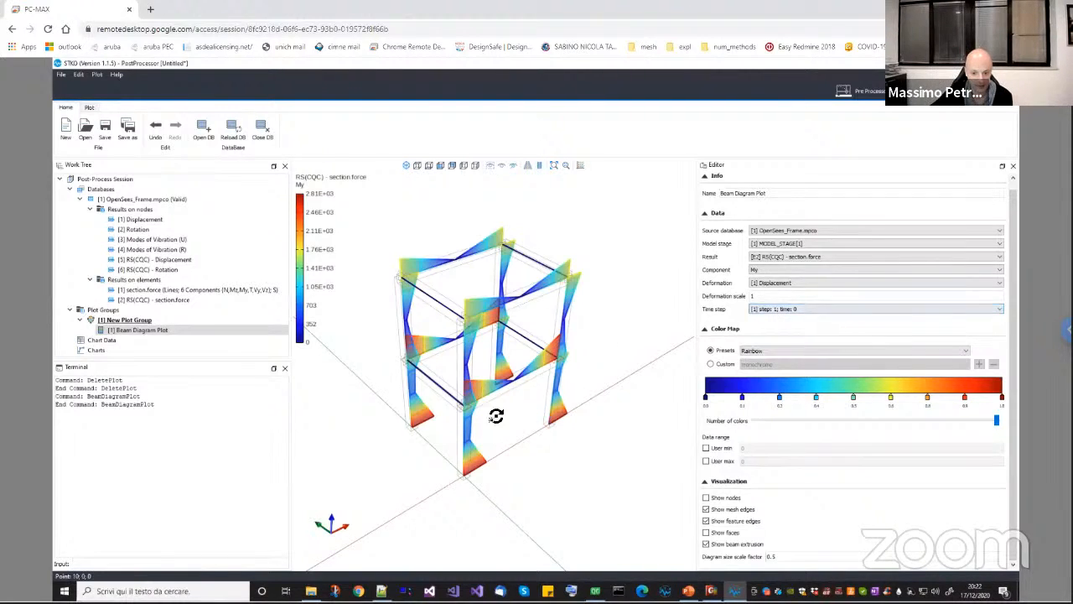
pyautogui.moveTo(491, 419); pyautogui.dragTo(551, 434)
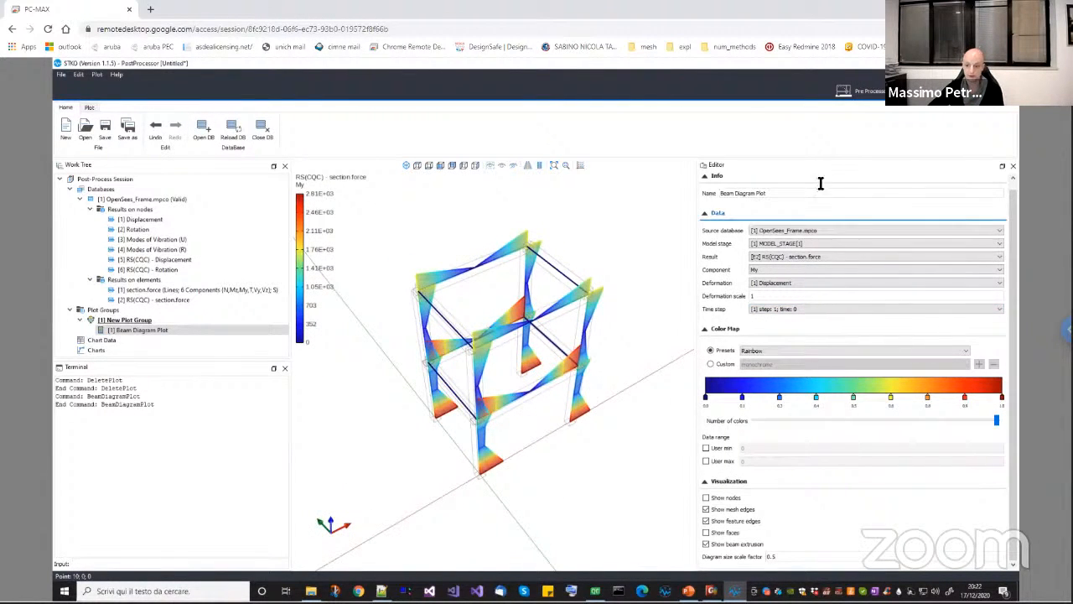
pyautogui.moveTo(568, 445); pyautogui.dragTo(540, 459)
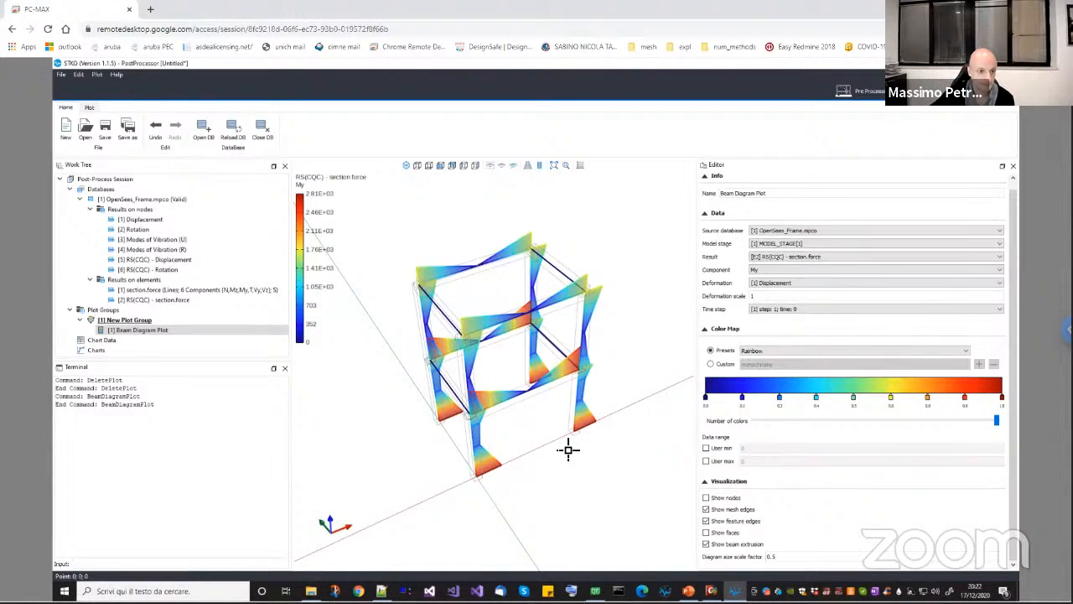
# Switch to File Explorer, locate the TestNonlinear folder in webinar_december_response_spectrum, and return to the frame's beam diagram in STKO
pyautogui.click(311, 590)
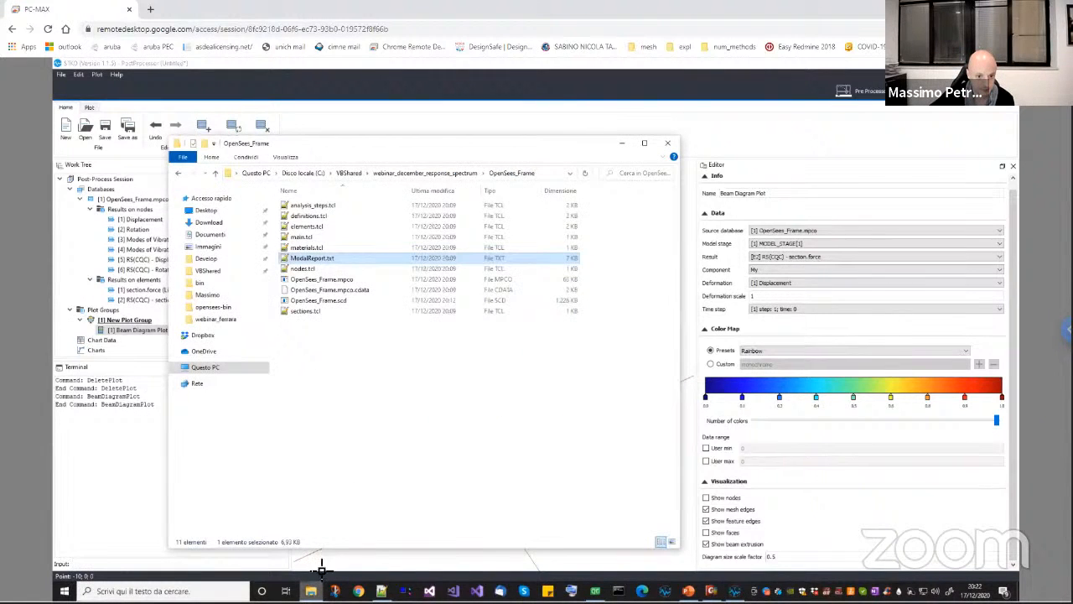
pyautogui.click(453, 174)
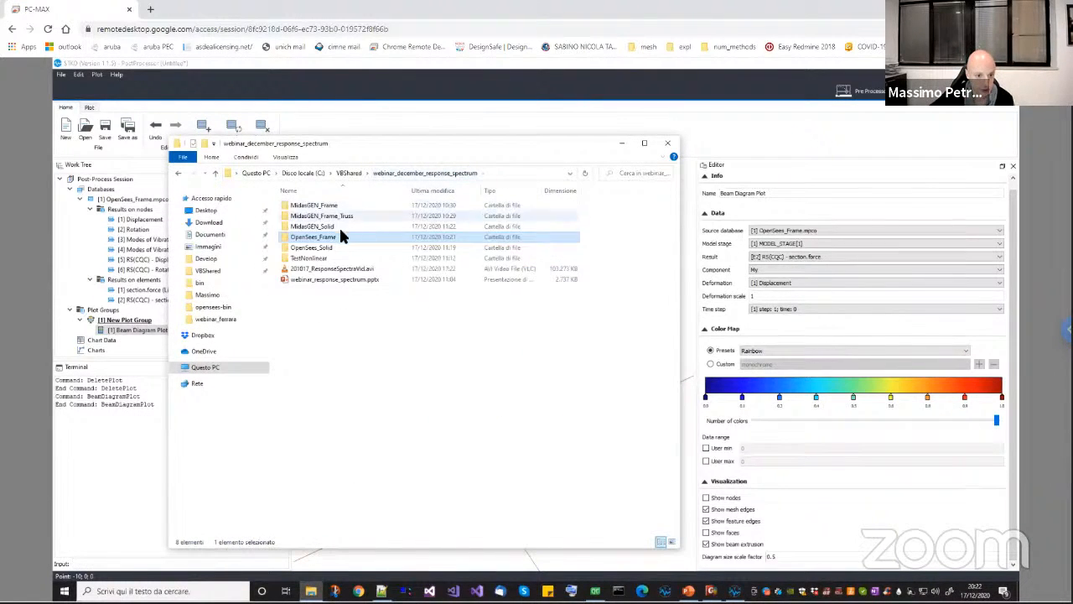
pyautogui.click(317, 258)
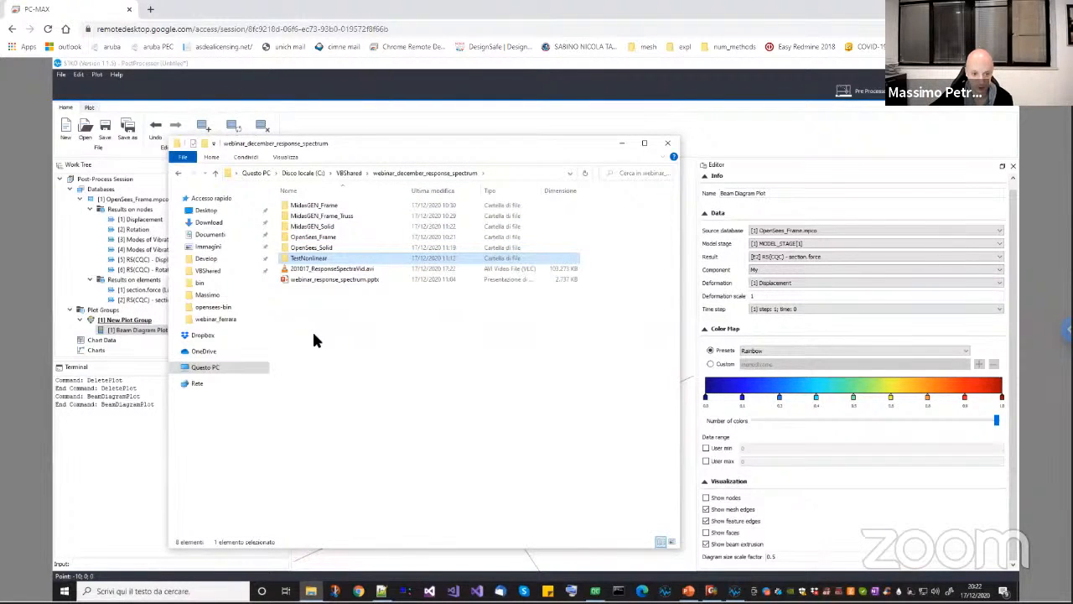
pyautogui.click(123, 451)
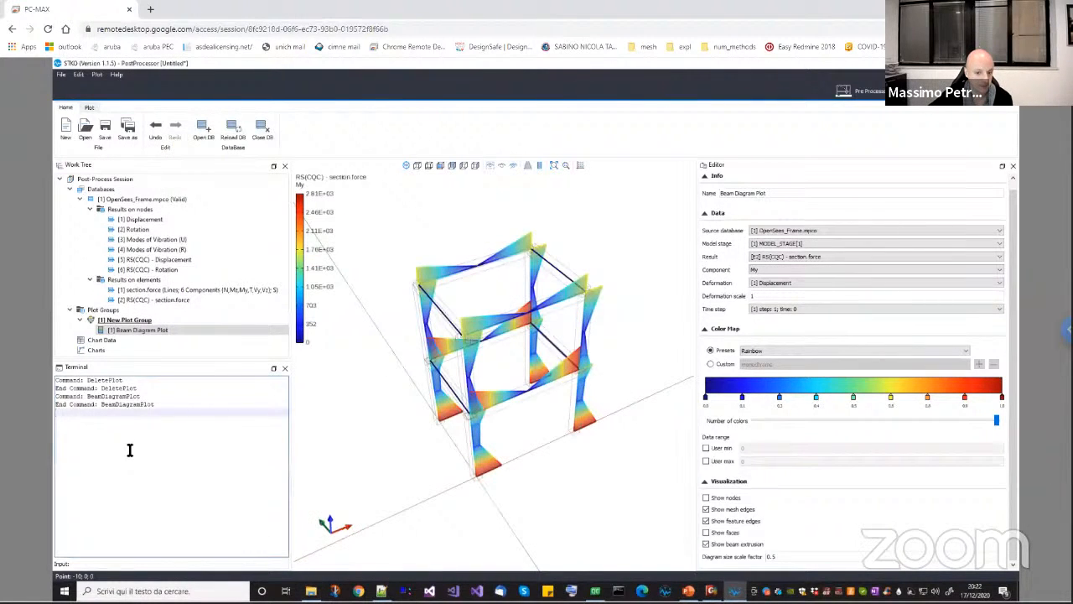
pyautogui.moveTo(535, 422); pyautogui.dragTo(542, 422)
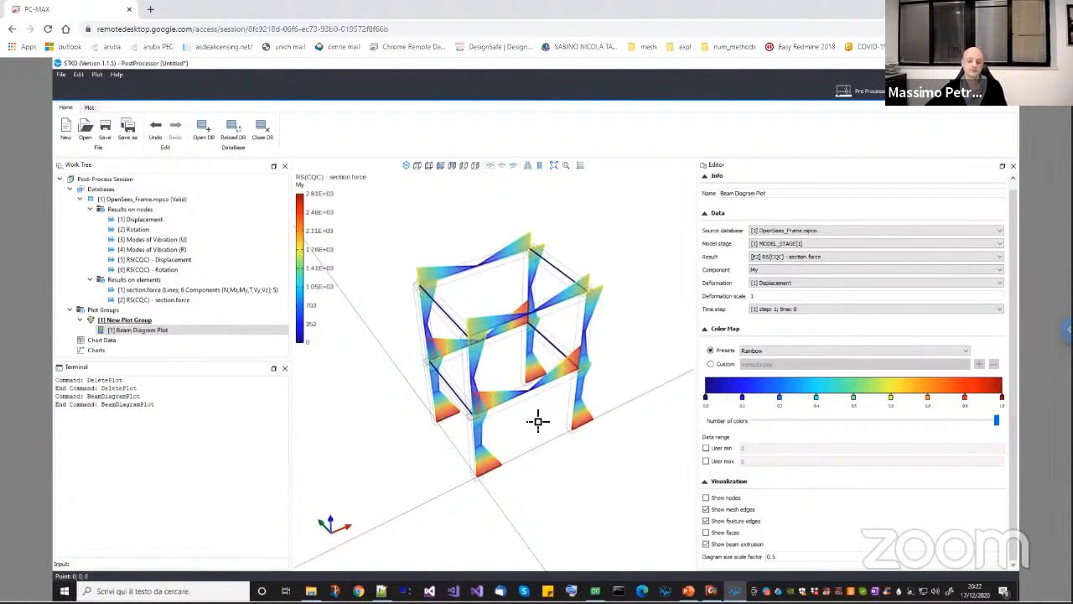
pyautogui.moveTo(522, 378); pyautogui.dragTo(525, 395)
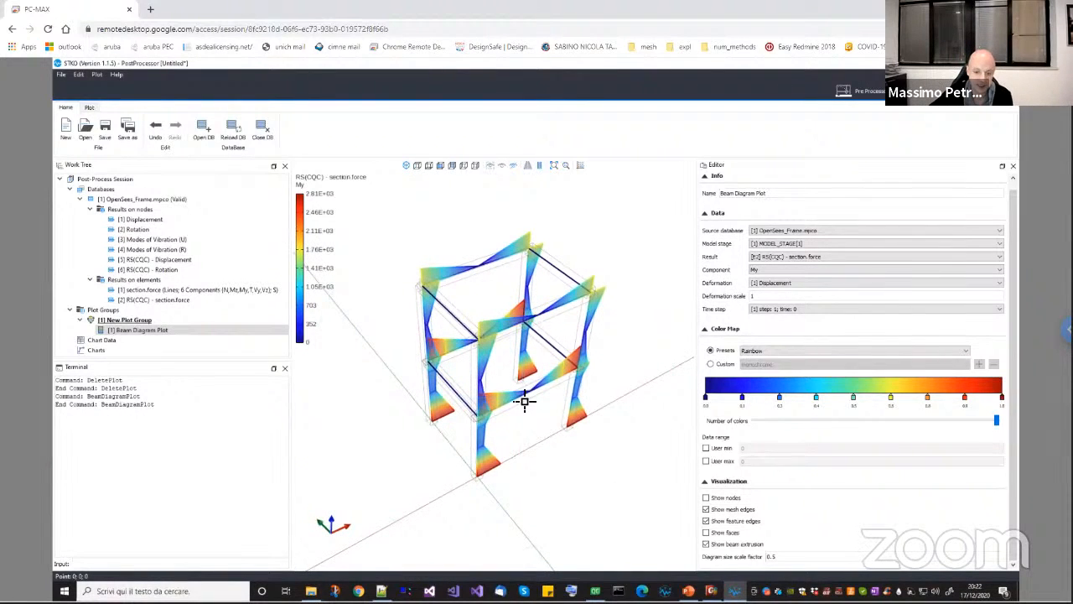
# Switch to the preprocessor and close STKO without saving the untitled document
pyautogui.click(856, 90)
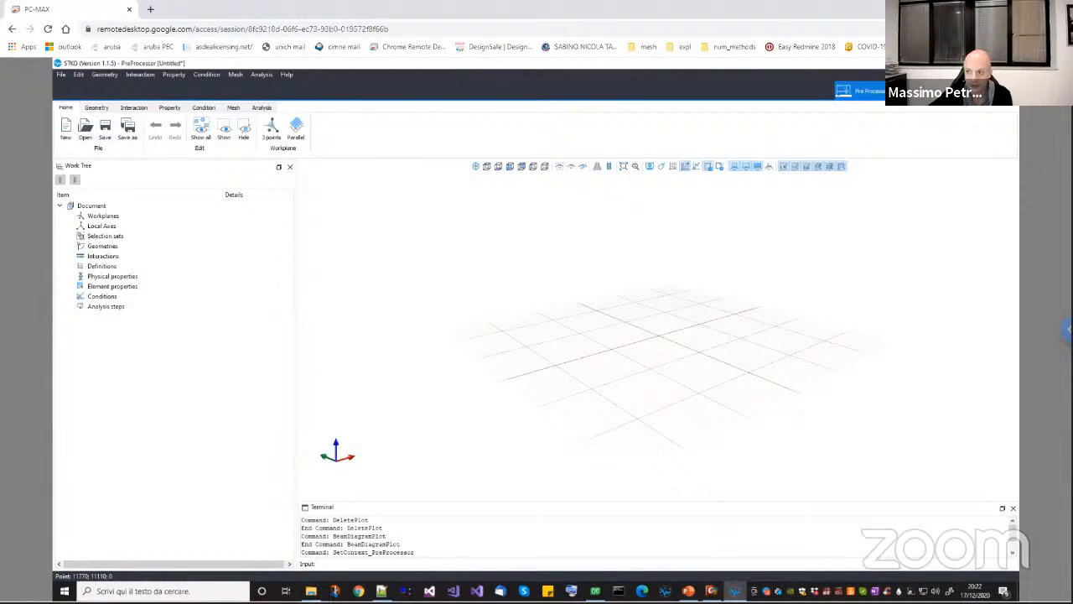
pyautogui.click(1007, 62)
pyautogui.click(529, 332)
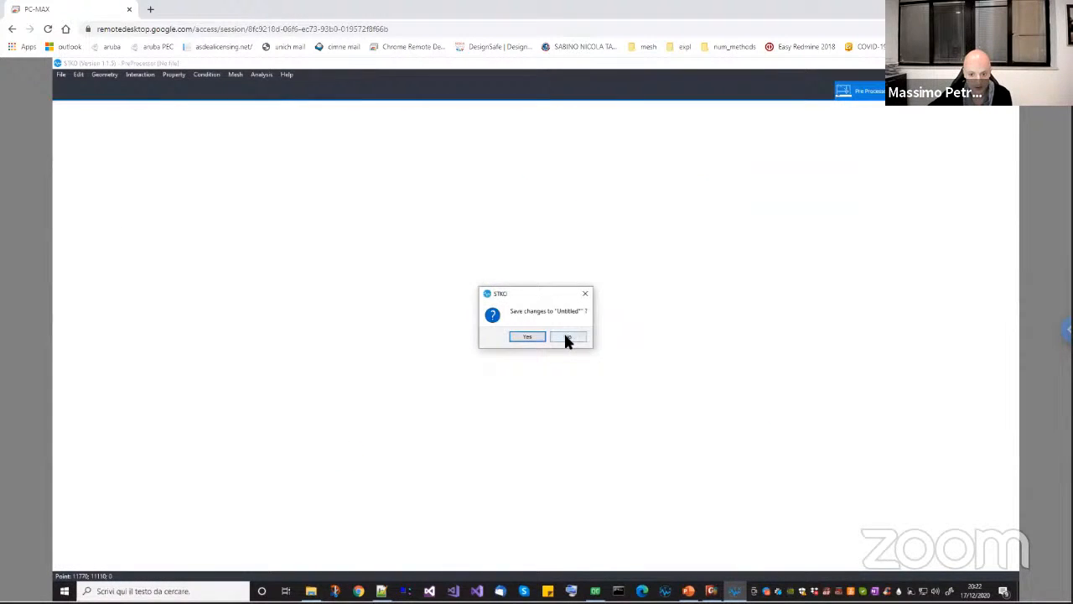
pyautogui.click(565, 334)
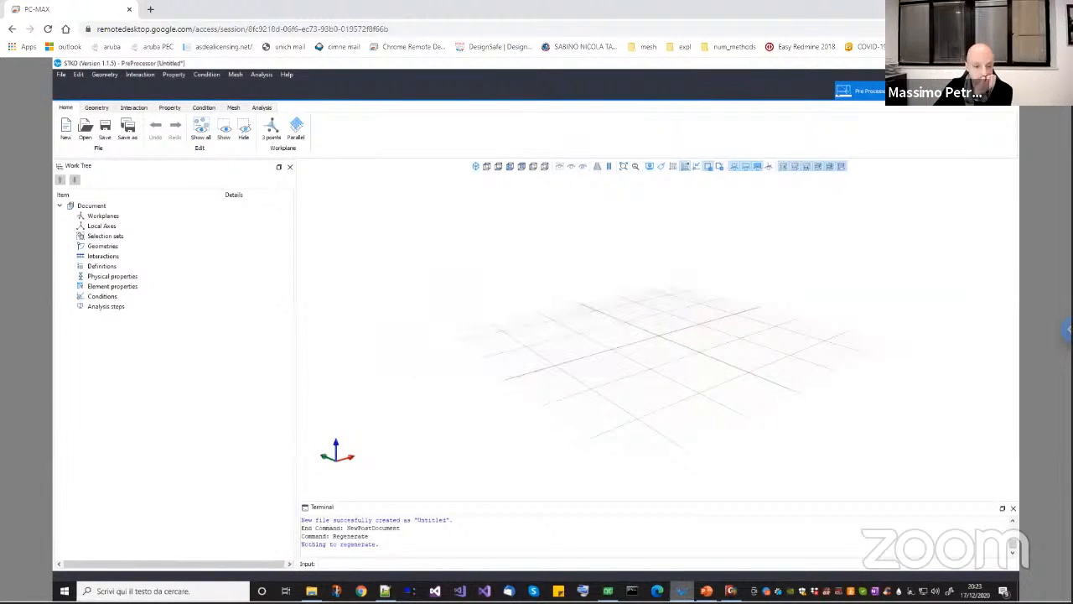
# Open the TestNonlinear model from the TestNonlinear folder in webinar_december_response_spectrum
pyautogui.click(86, 131)
pyautogui.click(515, 336)
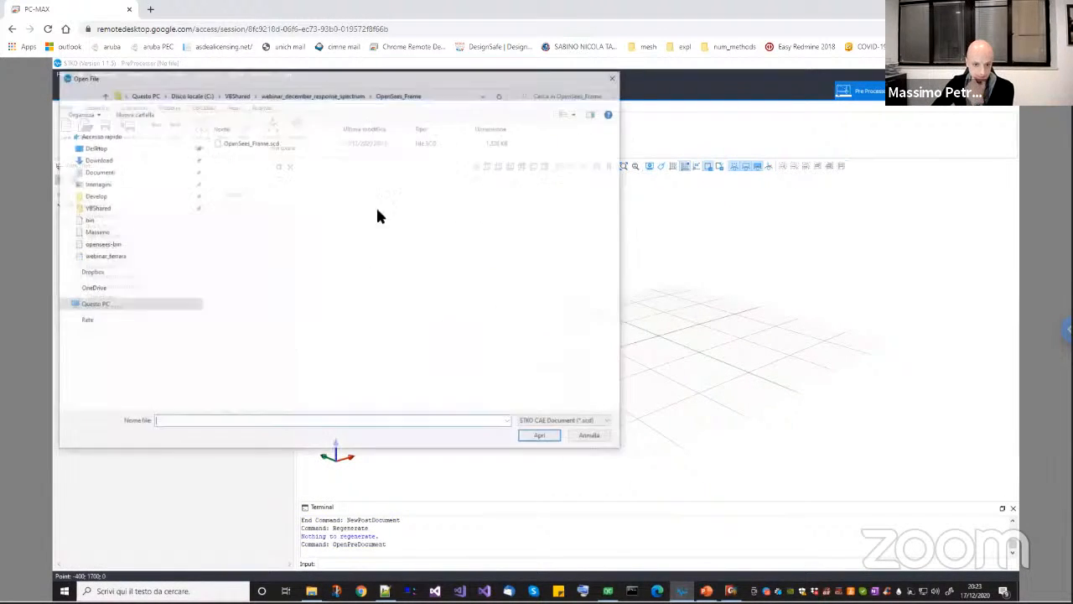
pyautogui.click(332, 99)
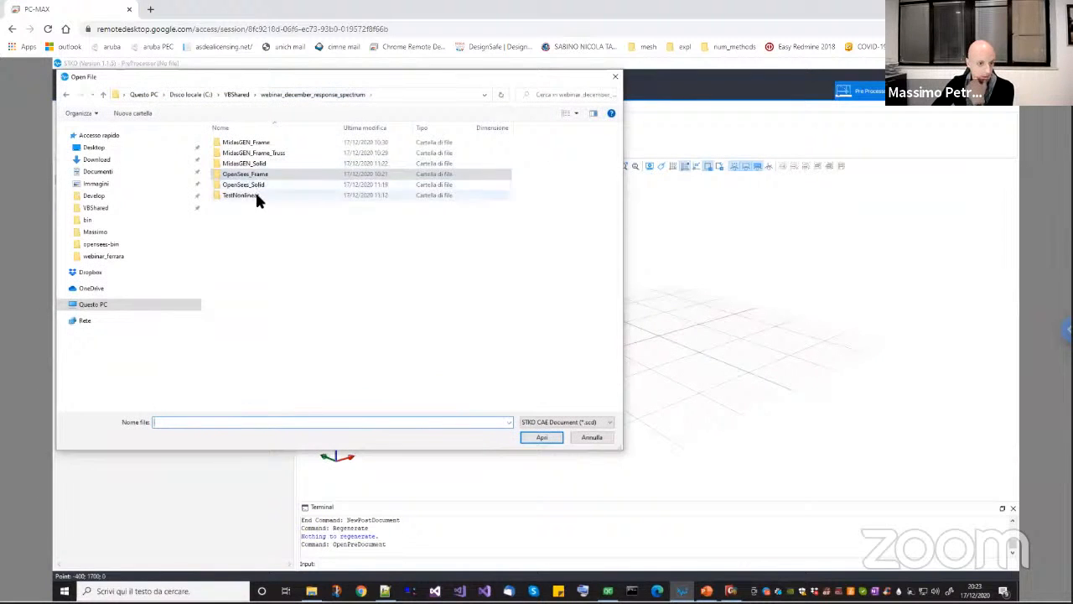
pyautogui.doubleClick(257, 198)
pyautogui.doubleClick(257, 142)
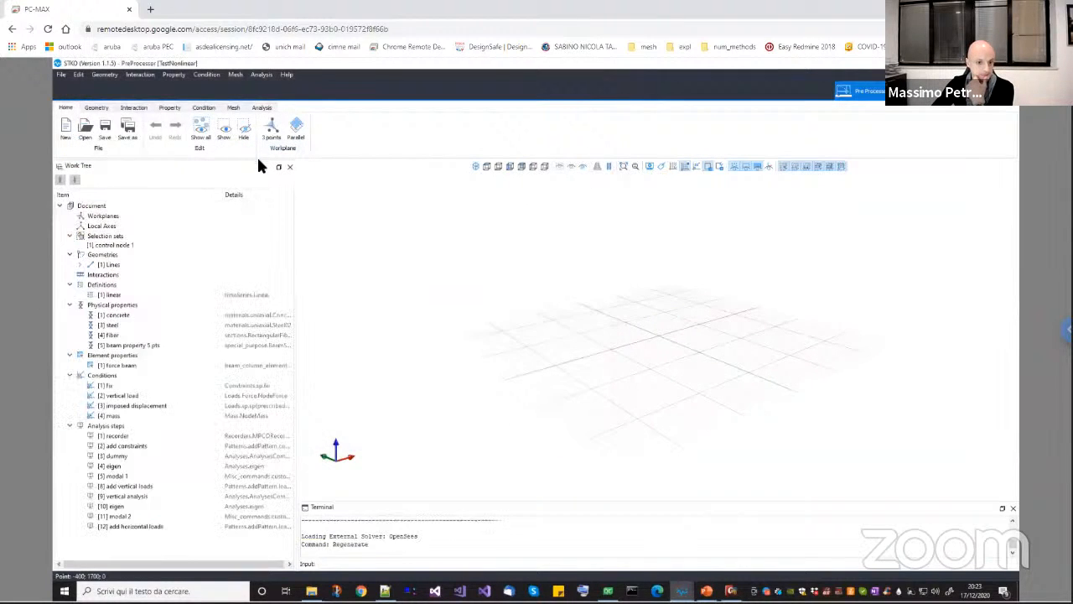
# Display the column with its properties and review the mass condition's settings and the node it acts on
pyautogui.click(170, 107)
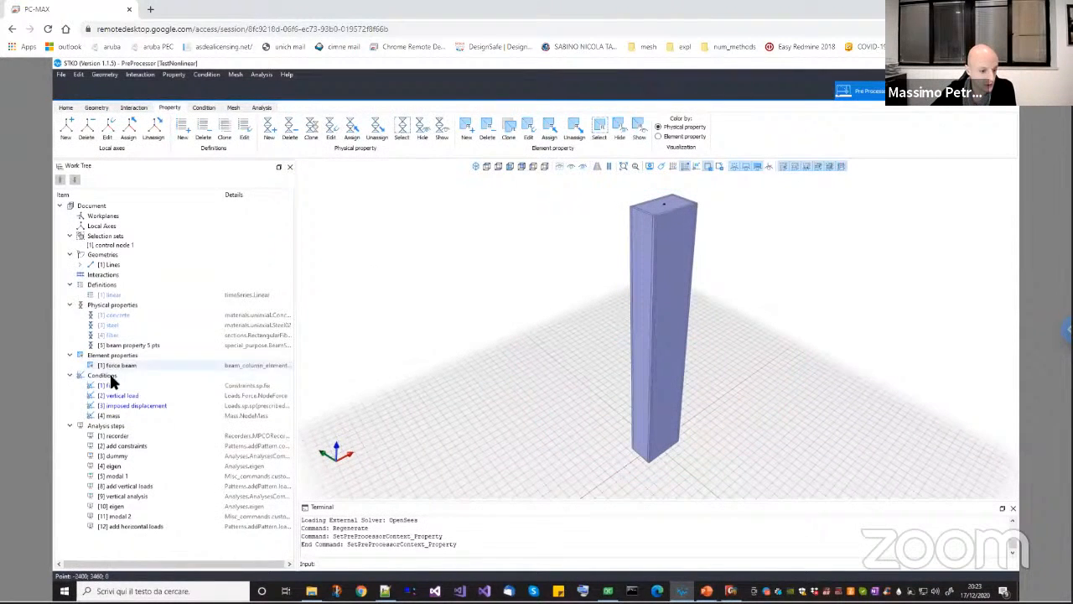
pyautogui.moveTo(620, 445)
pyautogui.mouseDown(button='middle')
pyautogui.moveTo(640, 372)
pyautogui.moveTo(693, 407)
pyautogui.moveTo(688, 363)
pyautogui.moveTo(693, 416)
pyautogui.mouseUp(button='middle')
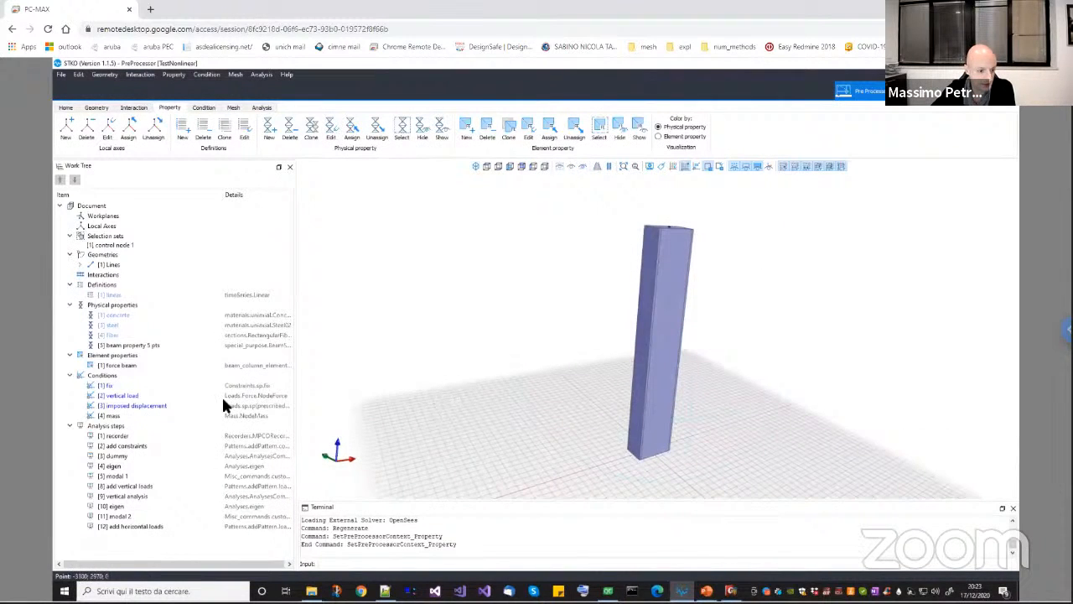
pyautogui.rightClick(131, 415)
pyautogui.click(151, 440)
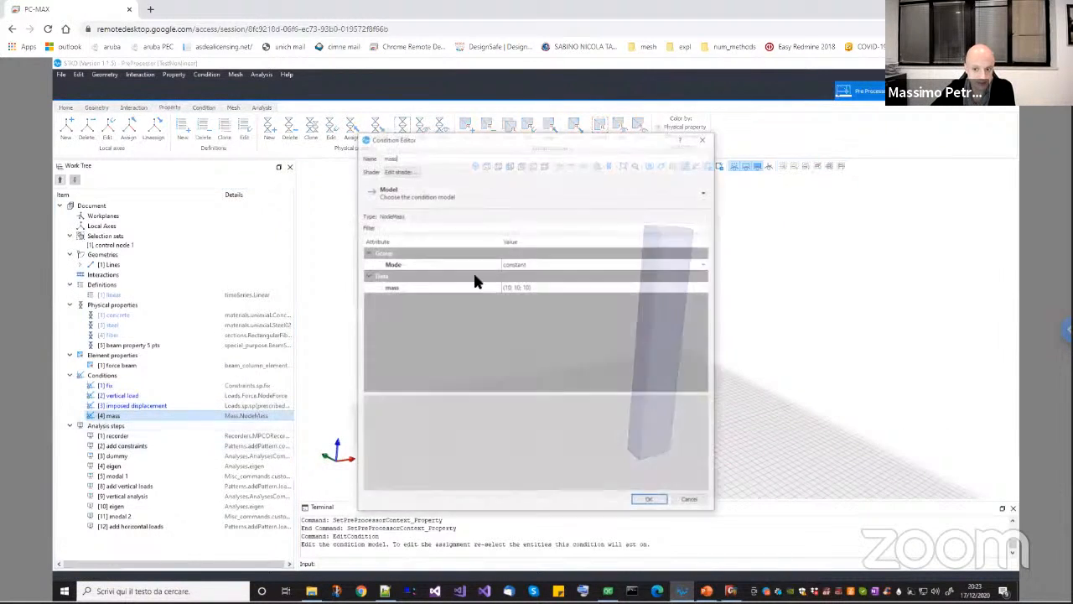
pyautogui.moveTo(554, 142); pyautogui.dragTo(415, 175)
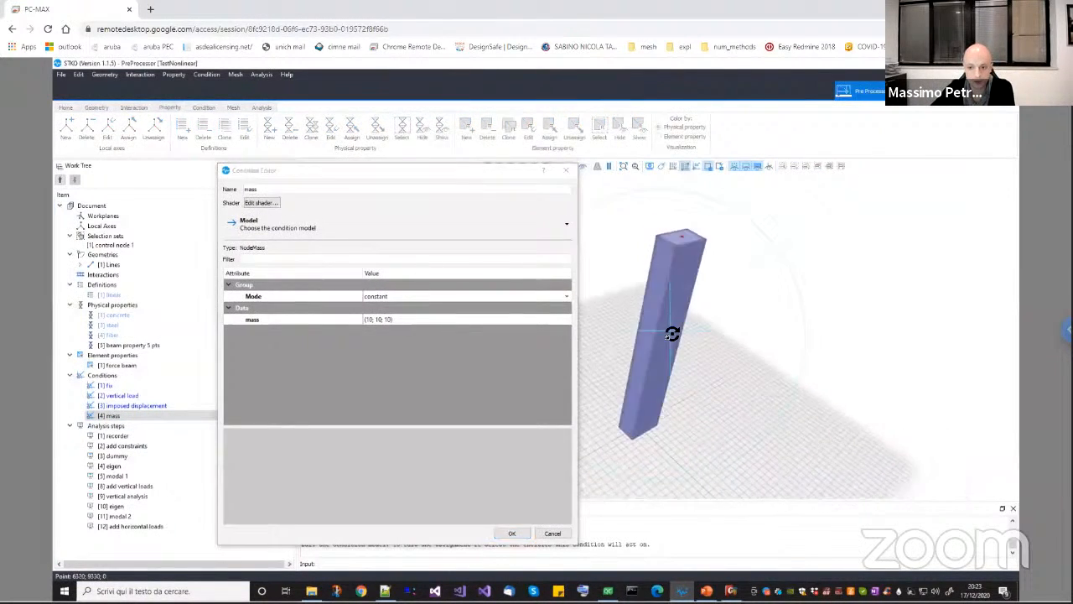
pyautogui.click(566, 170)
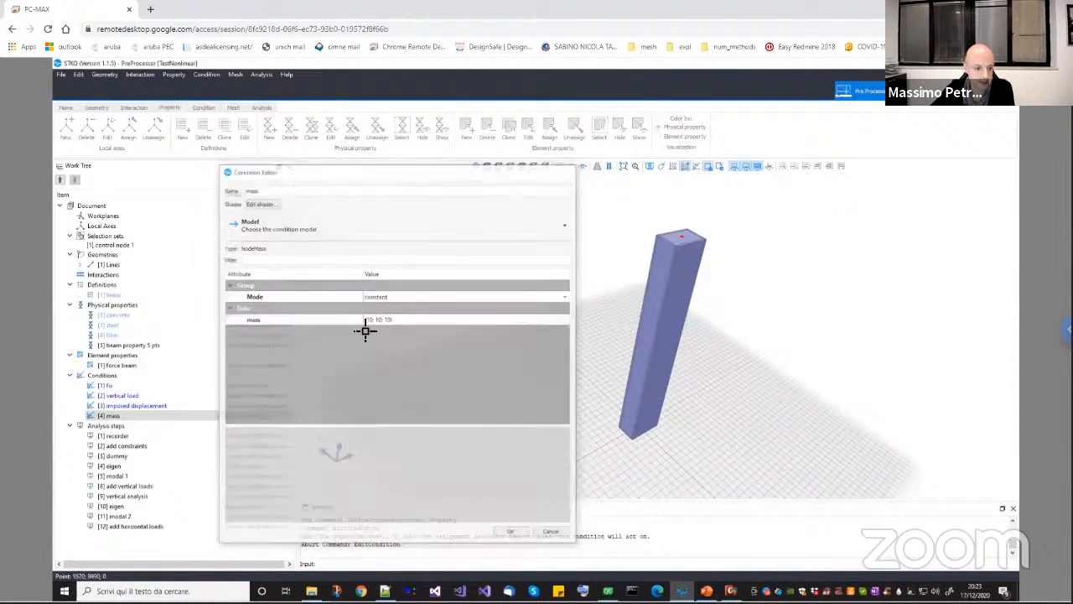
# Review the settings of the first eigen analysis step and close them without changes
pyautogui.rightClick(130, 466)
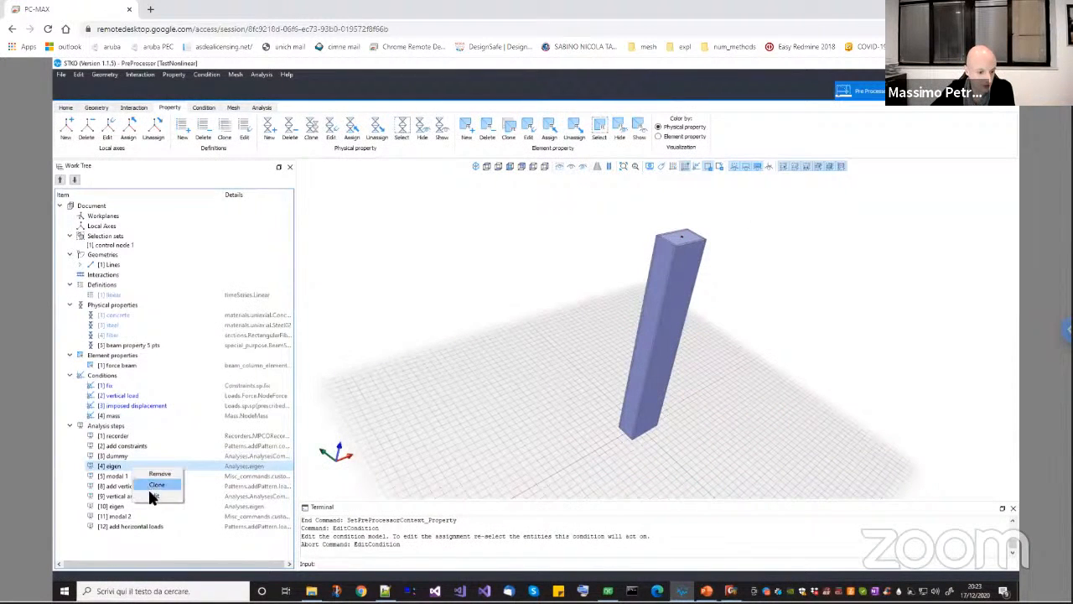
pyautogui.click(147, 486)
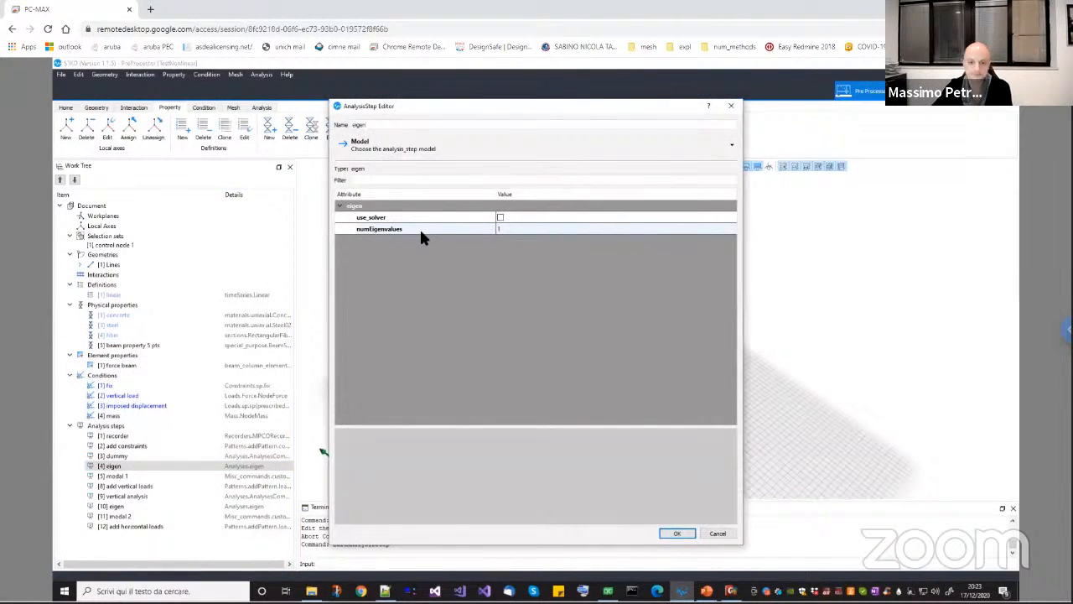
pyautogui.click(732, 105)
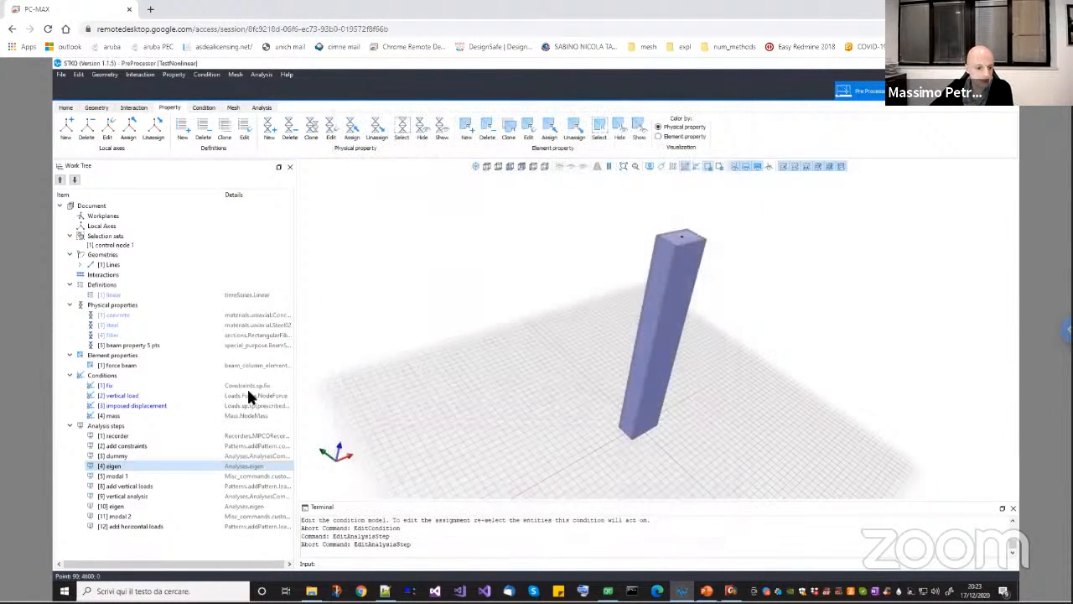
# Review the vertical load condition's settings and close them without changes
pyautogui.rightClick(127, 395)
pyautogui.click(141, 415)
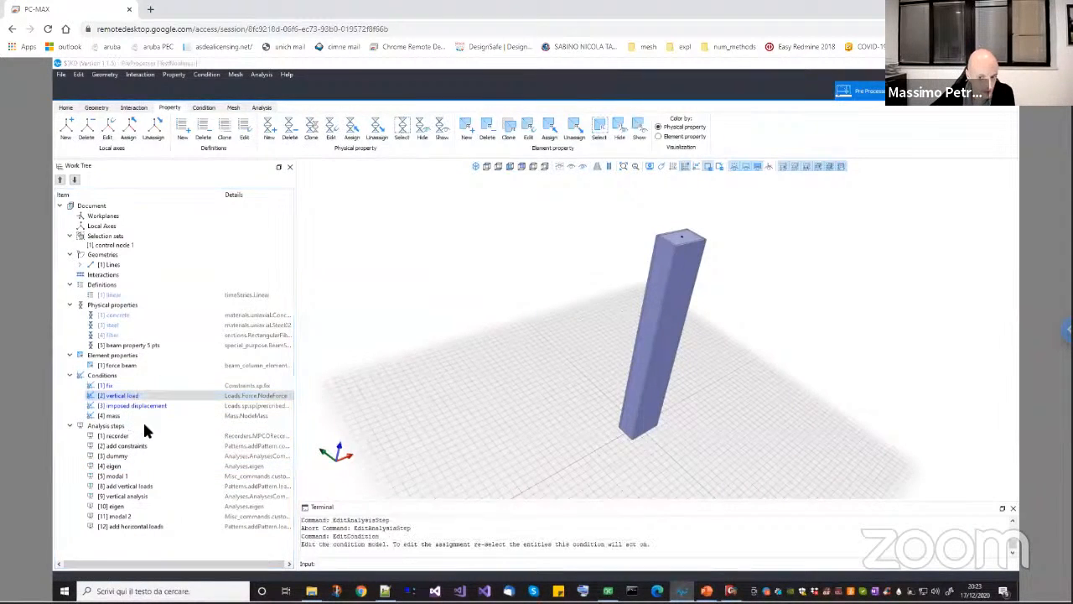
pyautogui.moveTo(608, 149); pyautogui.dragTo(544, 140)
pyautogui.click(612, 137)
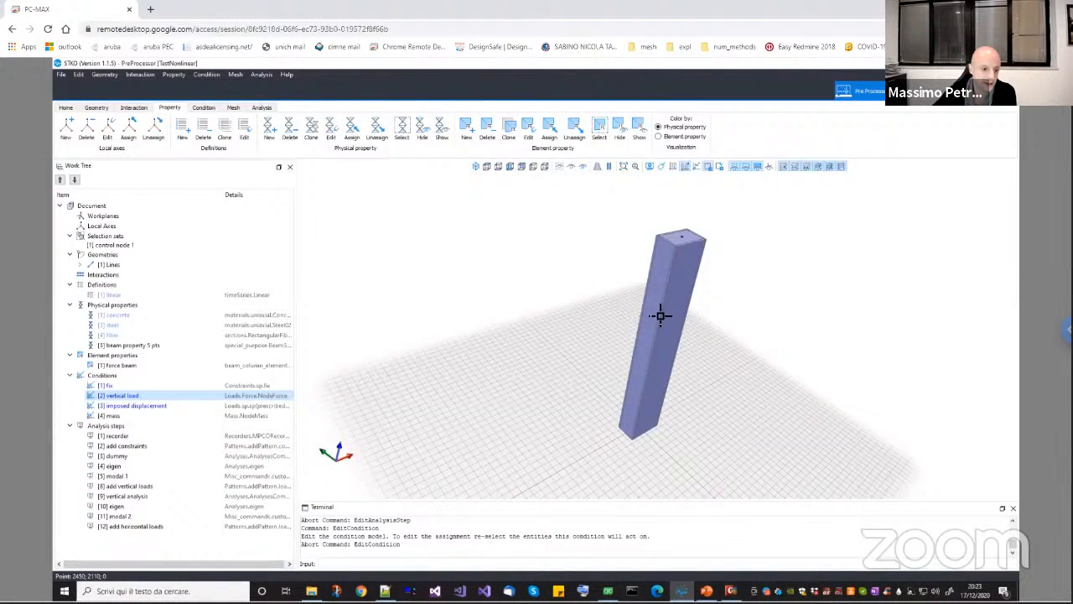
# Widen the work tree, review the dummy analysis step's settings including its load control duration, and close them without changes
pyautogui.click(129, 434)
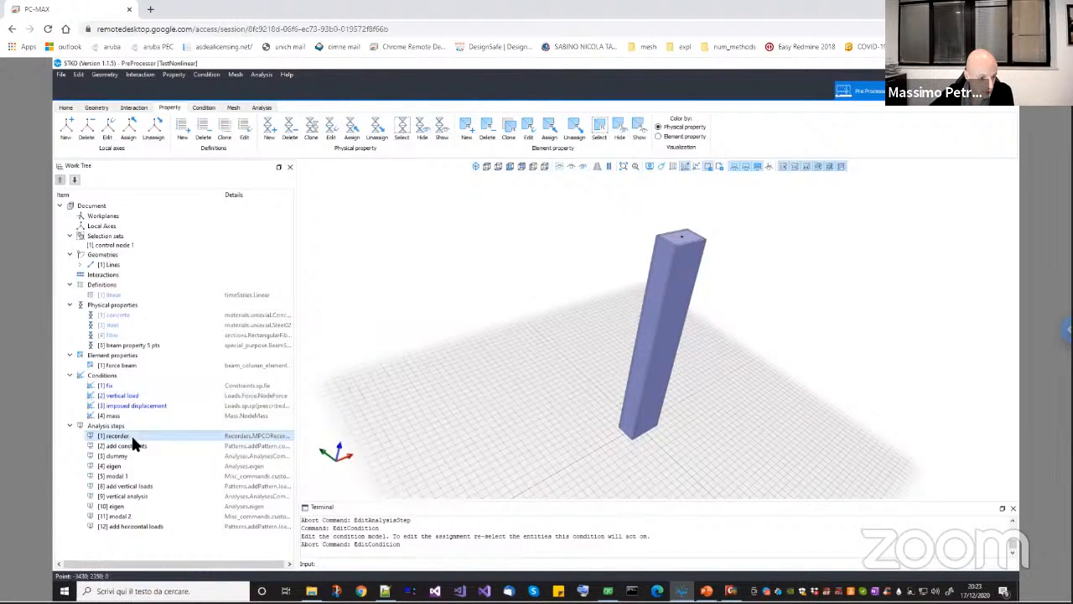
pyautogui.moveTo(295, 445); pyautogui.dragTo(317, 445)
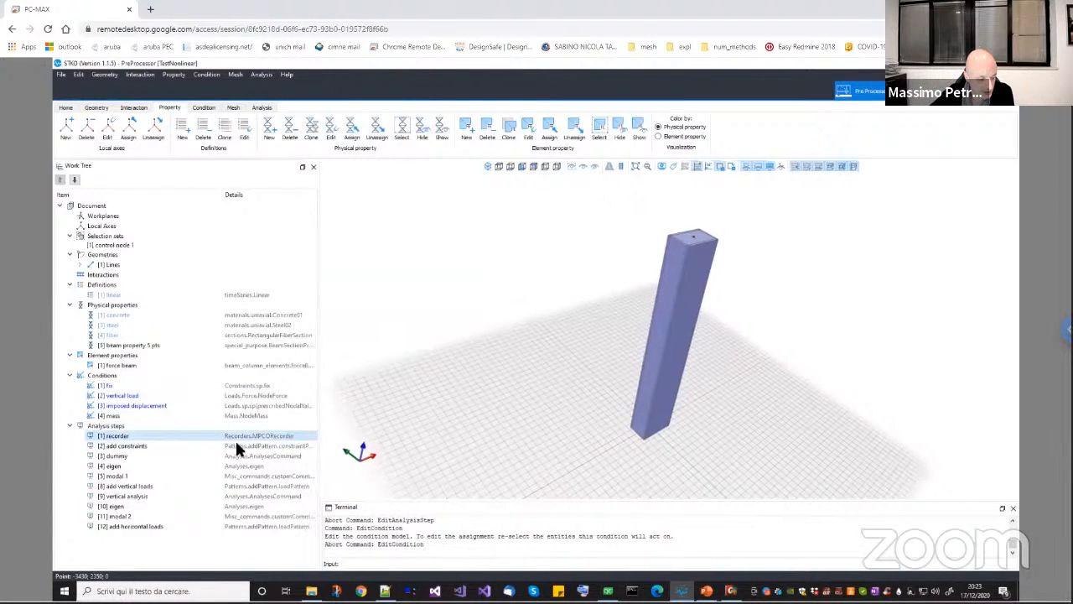
pyautogui.click(142, 447)
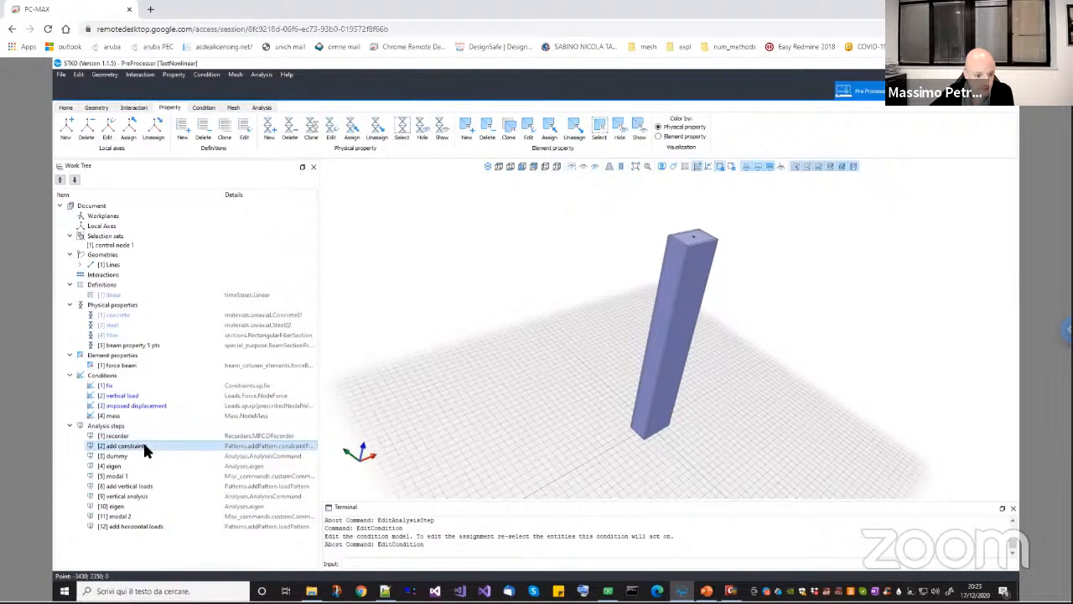
pyautogui.click(137, 454)
pyautogui.rightClick(152, 459)
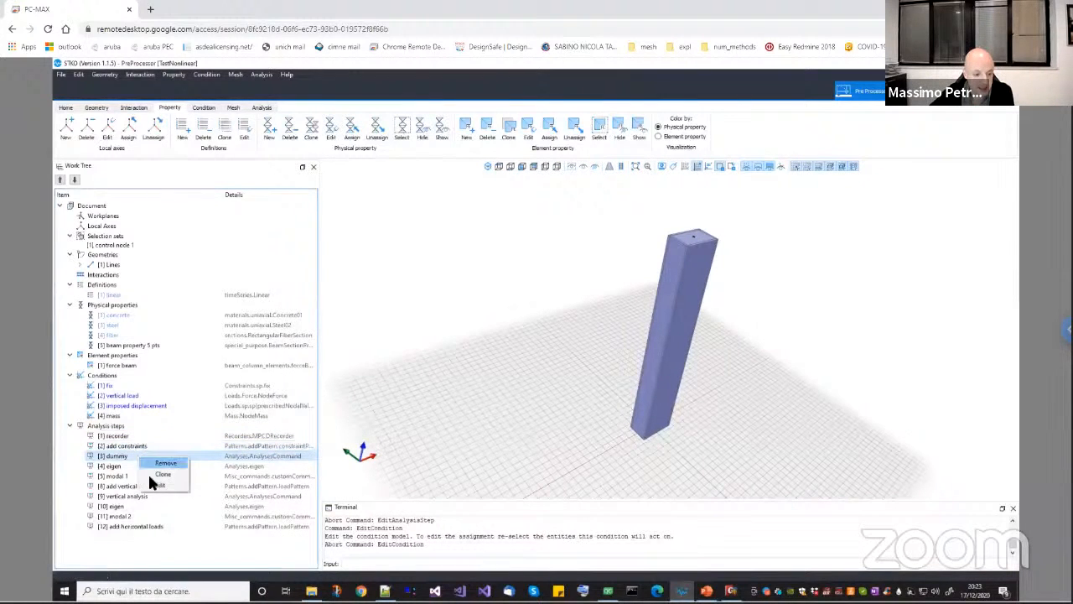
pyautogui.click(158, 484)
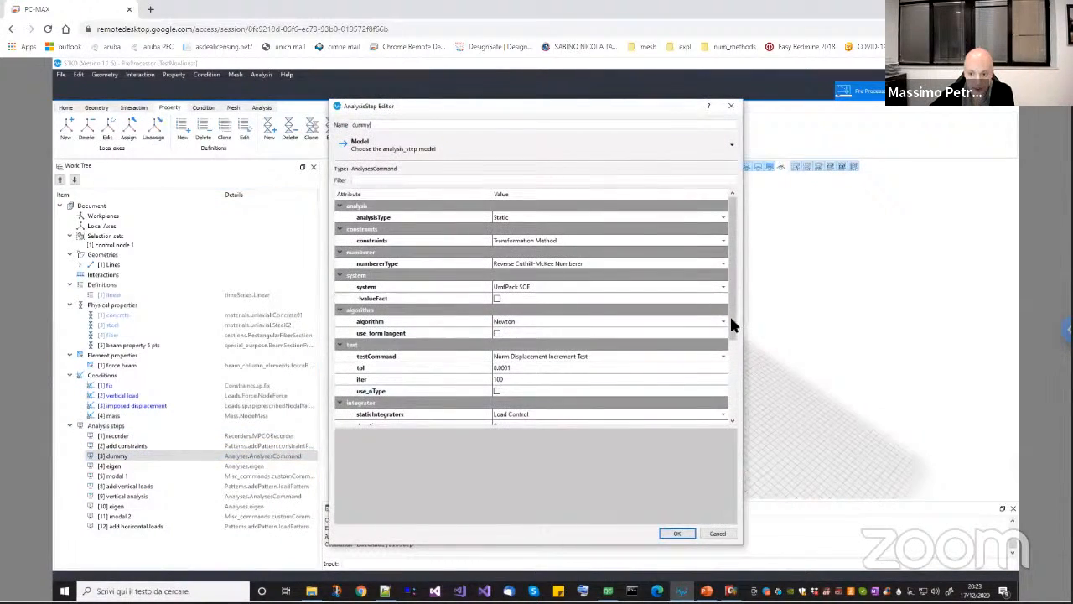
pyautogui.moveTo(730, 320); pyautogui.dragTo(733, 340)
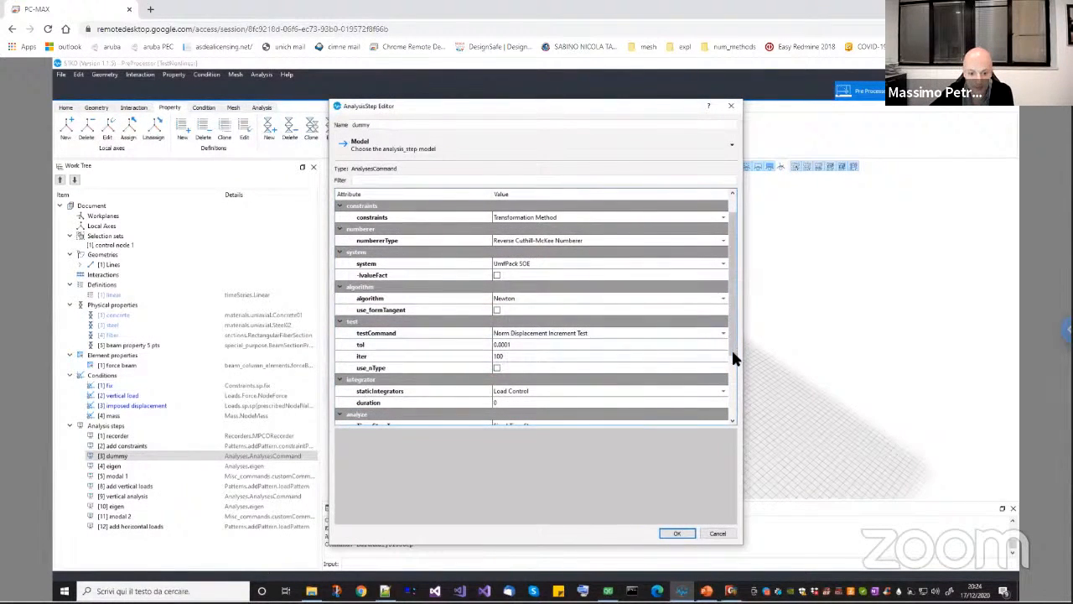
pyautogui.scroll(-2, 733, 359)
pyautogui.click(491, 355)
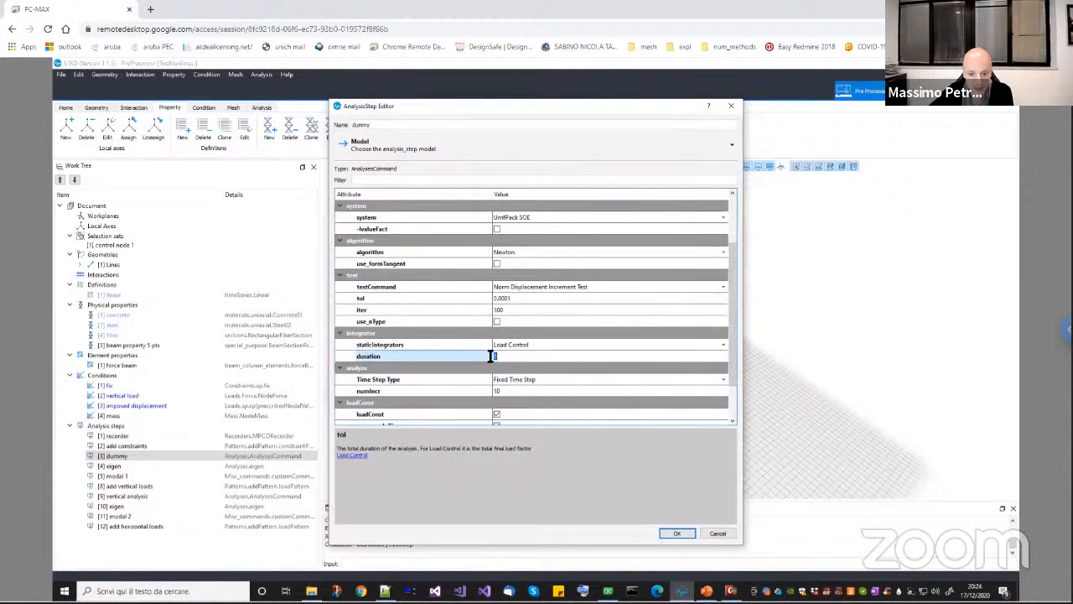
pyautogui.click(690, 530)
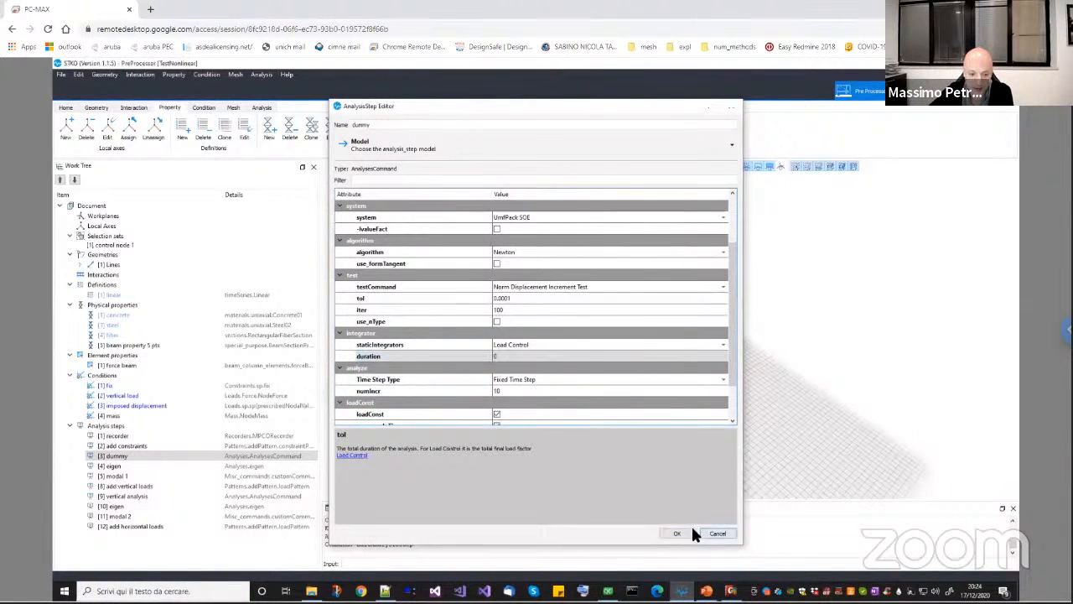
# Check the number of eigenvalues in the first eigen step again and close its settings without changes
pyautogui.click(114, 467)
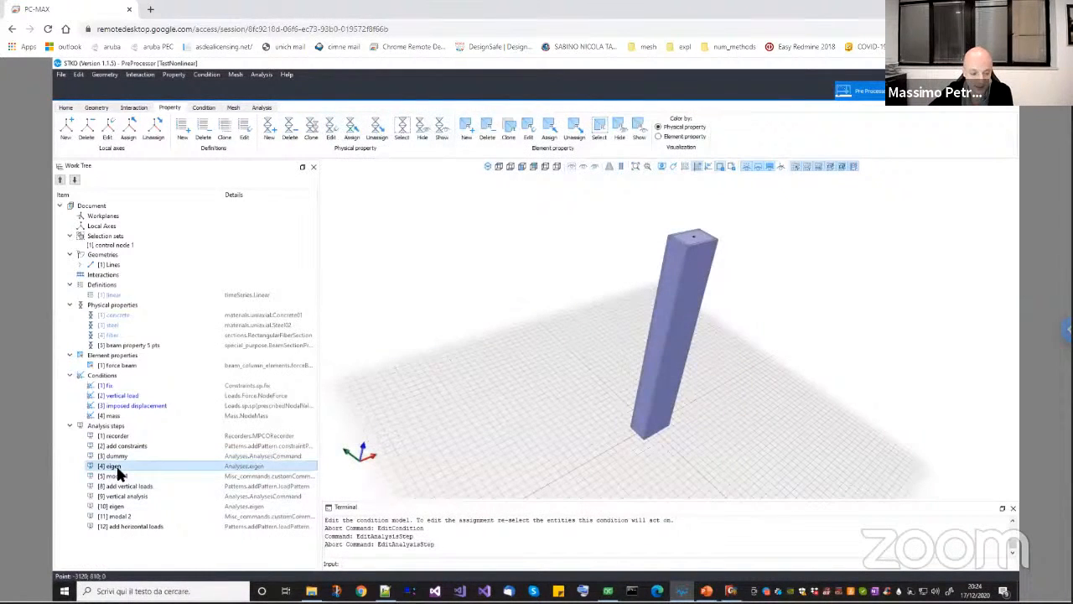
pyautogui.rightClick(117, 472)
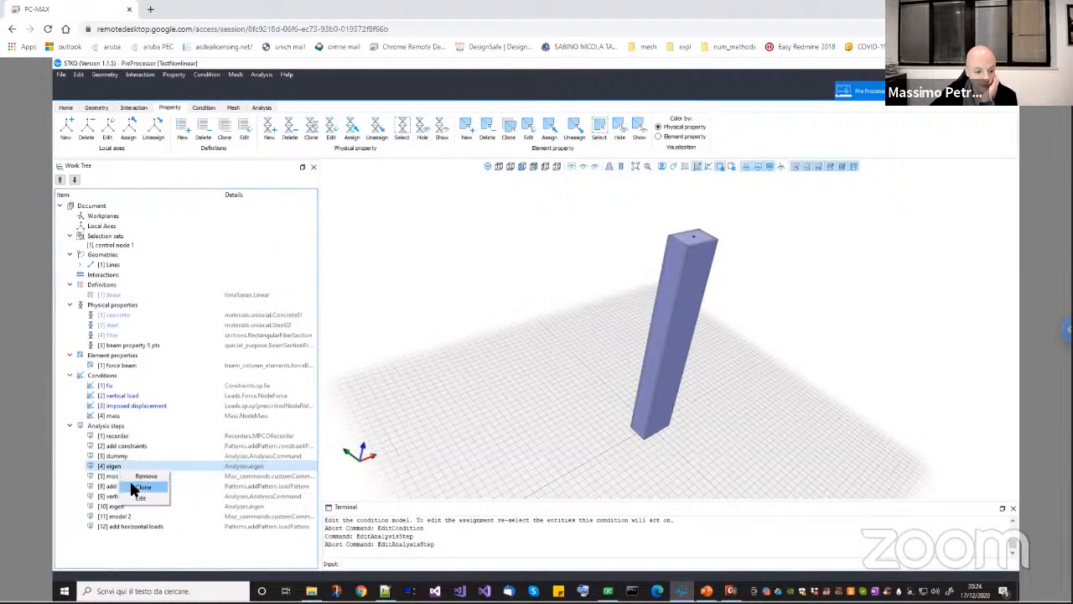
pyautogui.click(134, 488)
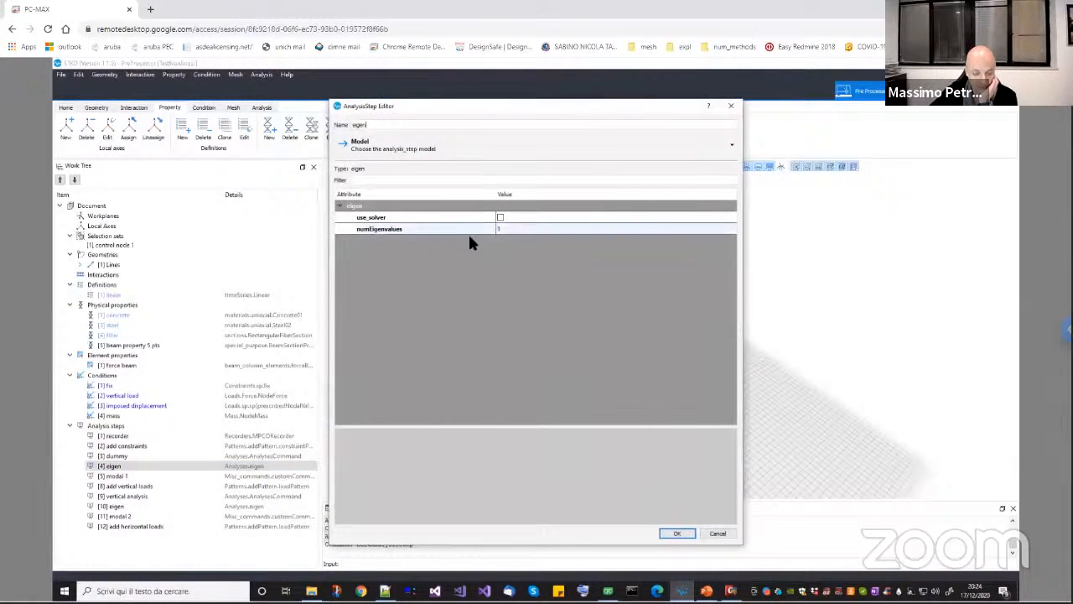
pyautogui.click(714, 533)
# Open the modal 1 step's custom command settings, close them without changes and view the column from another angle
pyautogui.rightClick(114, 476)
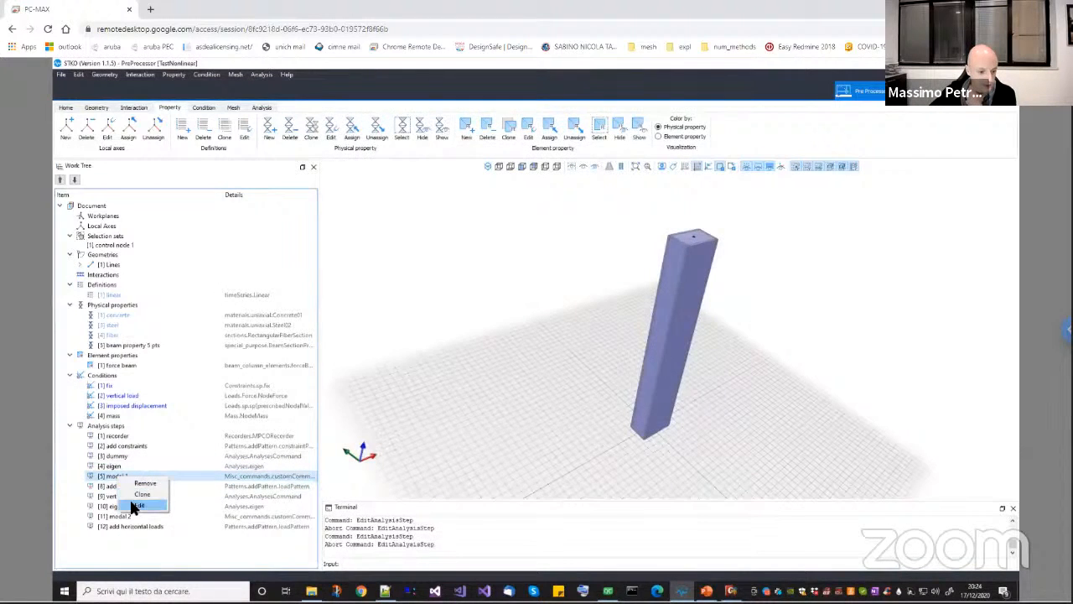
pyautogui.click(138, 505)
pyautogui.click(726, 108)
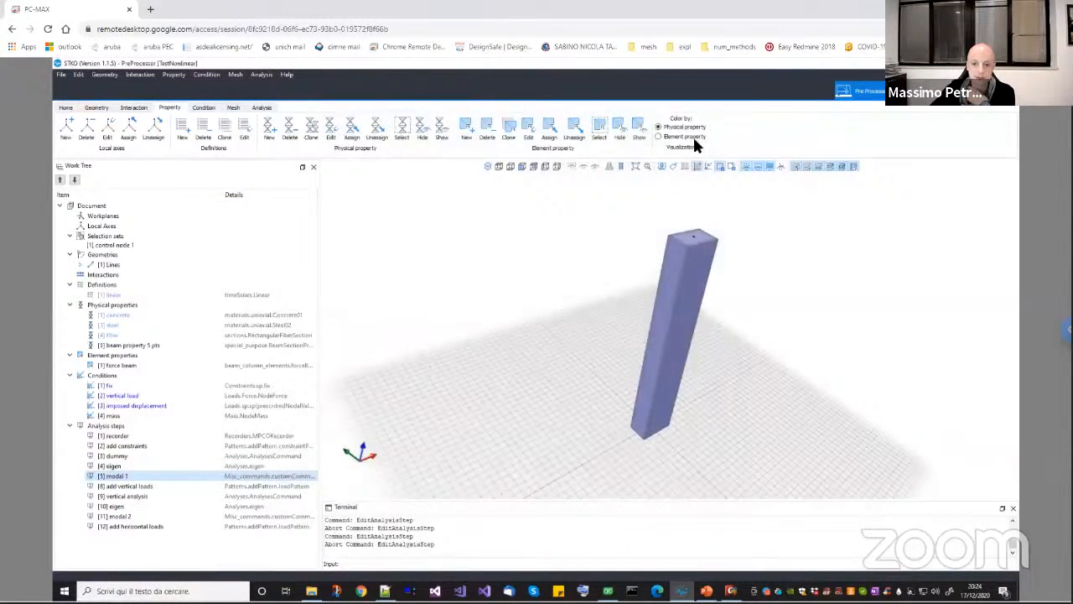
pyautogui.moveTo(637, 335); pyautogui.dragTo(665, 307, button='middle')
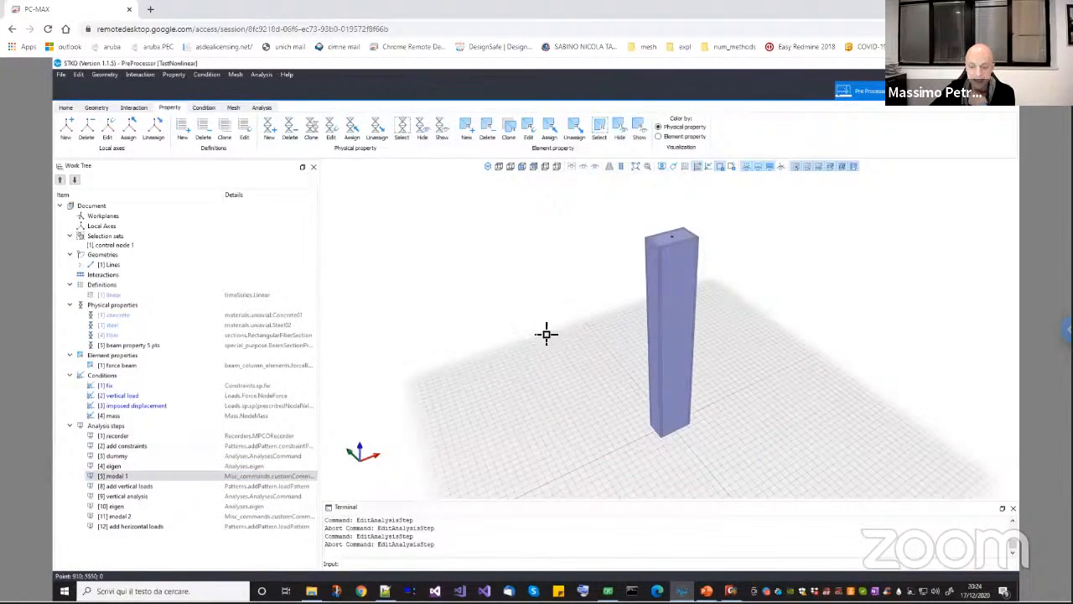
pyautogui.moveTo(670, 357); pyautogui.dragTo(630, 352, button='middle')
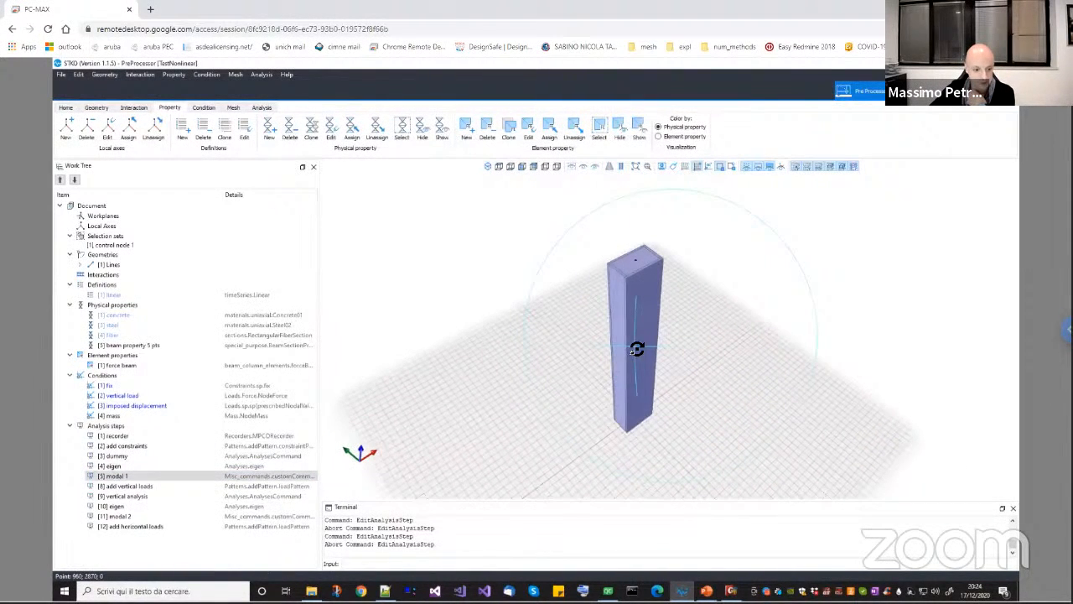
pyautogui.rightClick(141, 491)
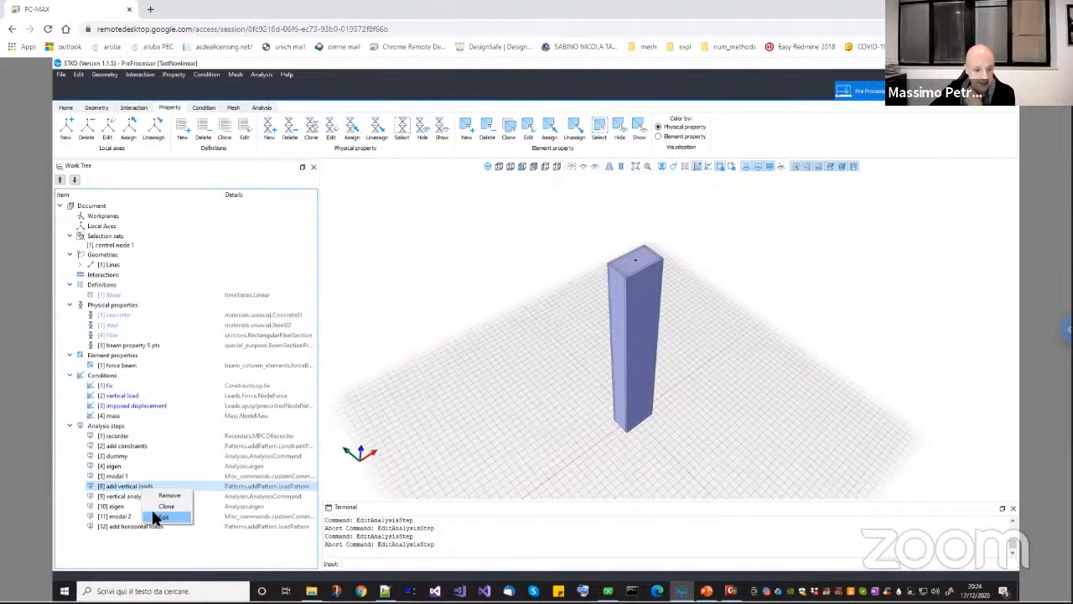
pyautogui.click(124, 423)
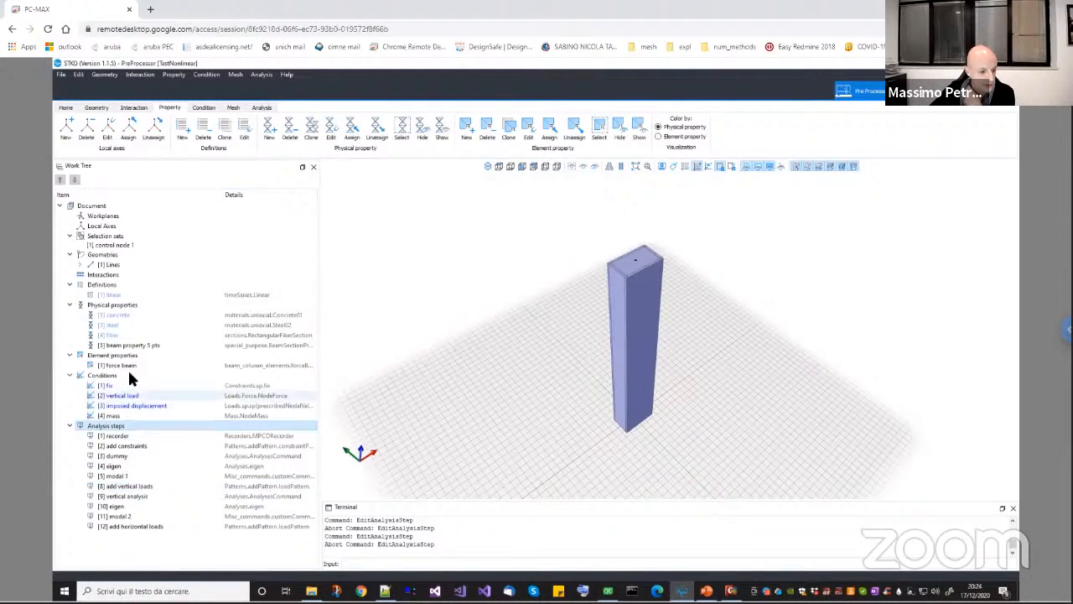
# Review the number of eigenvalues in the second eigen step, after the vertical analysis, and close it without changes
pyautogui.click(123, 506)
pyautogui.rightClick(124, 509)
pyautogui.click(149, 538)
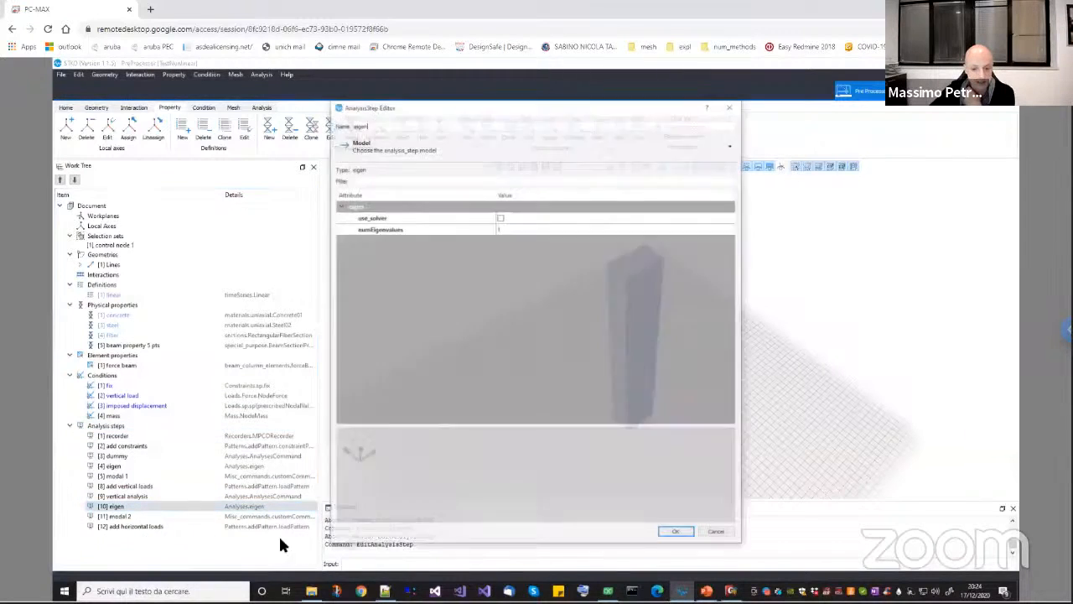
pyautogui.click(518, 227)
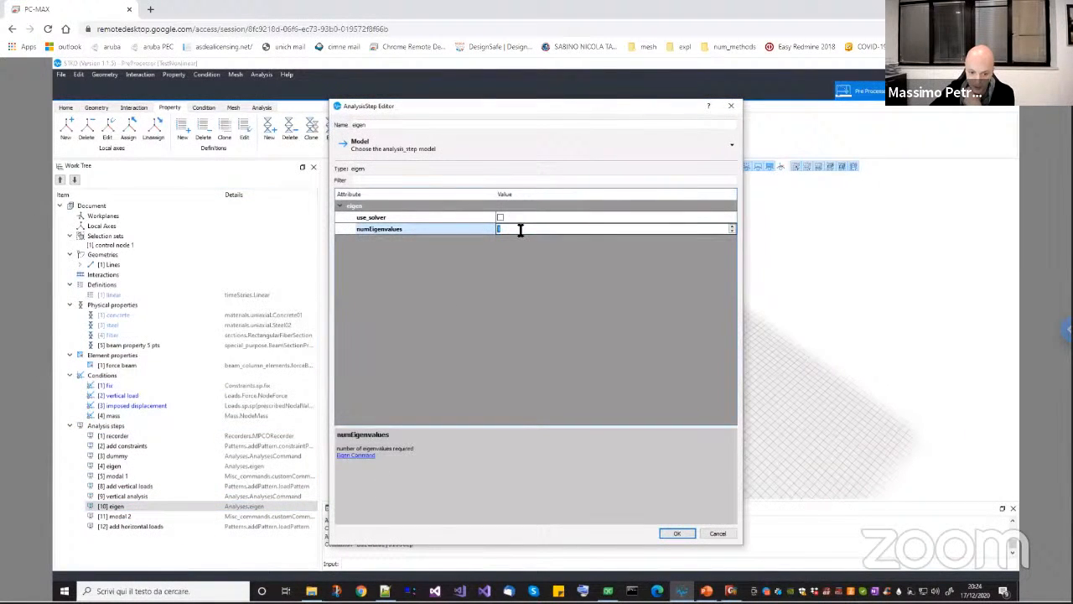
pyautogui.click(711, 532)
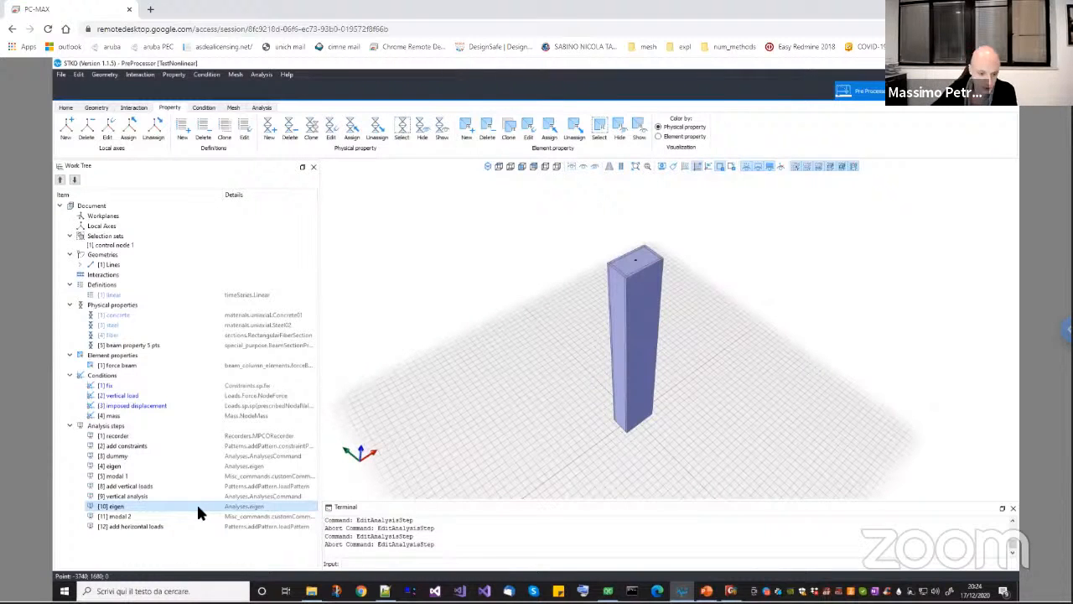
pyautogui.click(113, 465)
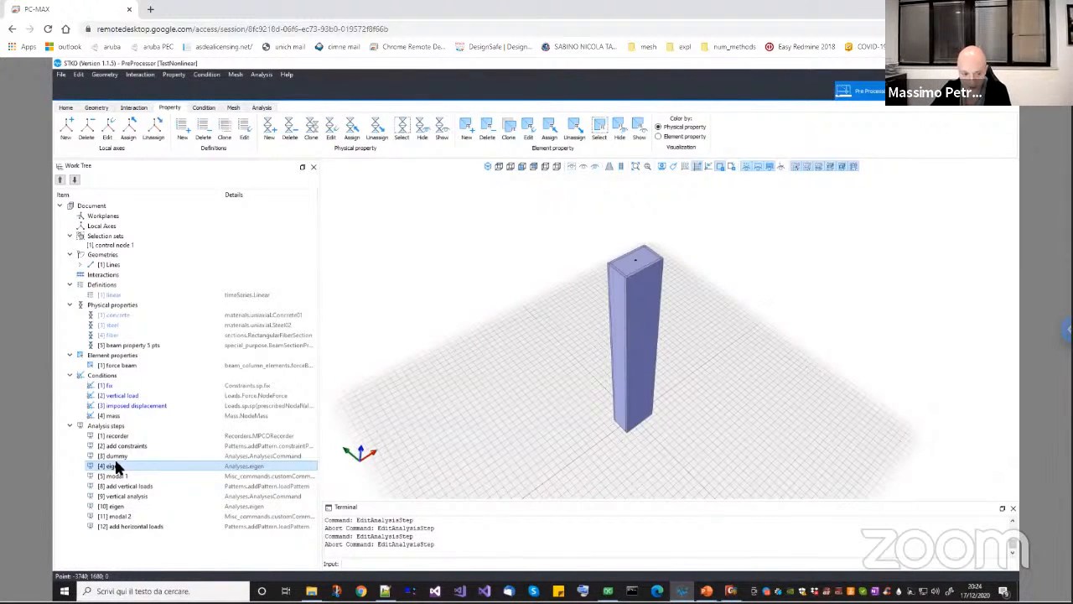
pyautogui.click(128, 506)
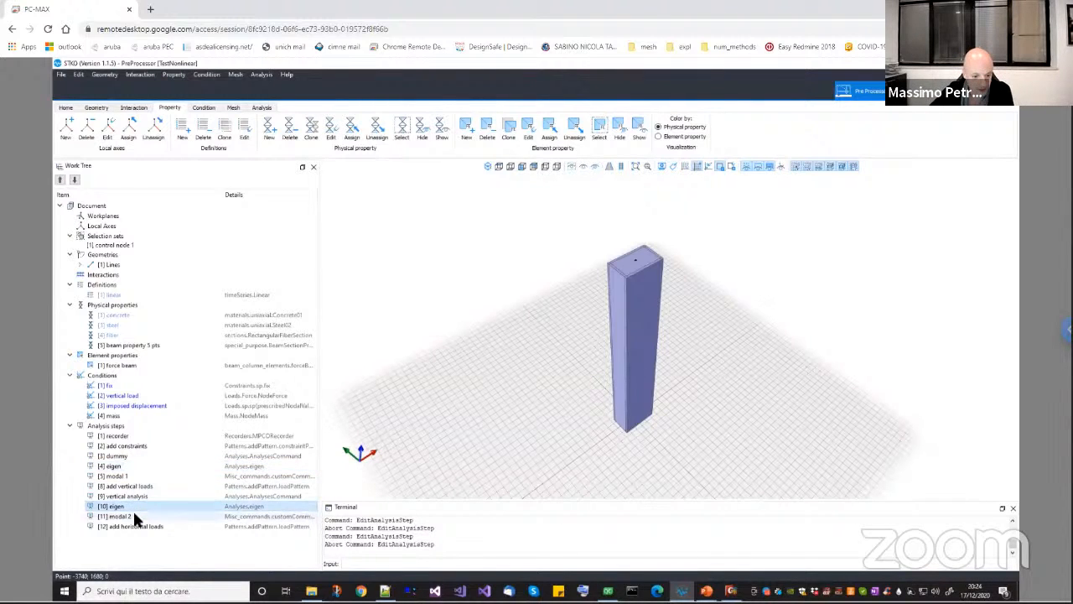
pyautogui.click(135, 517)
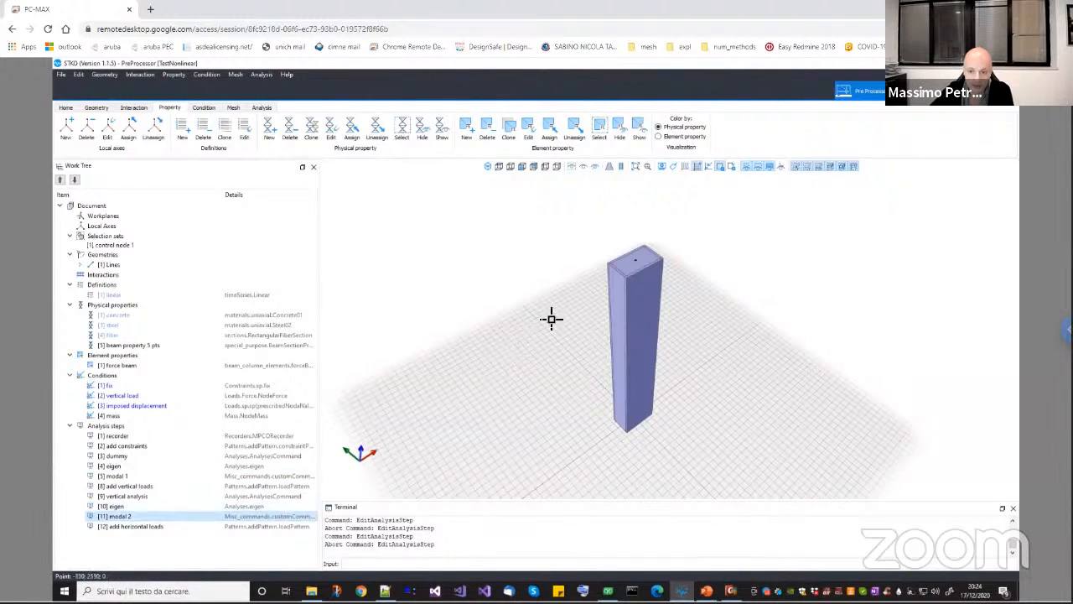
pyautogui.click(124, 466)
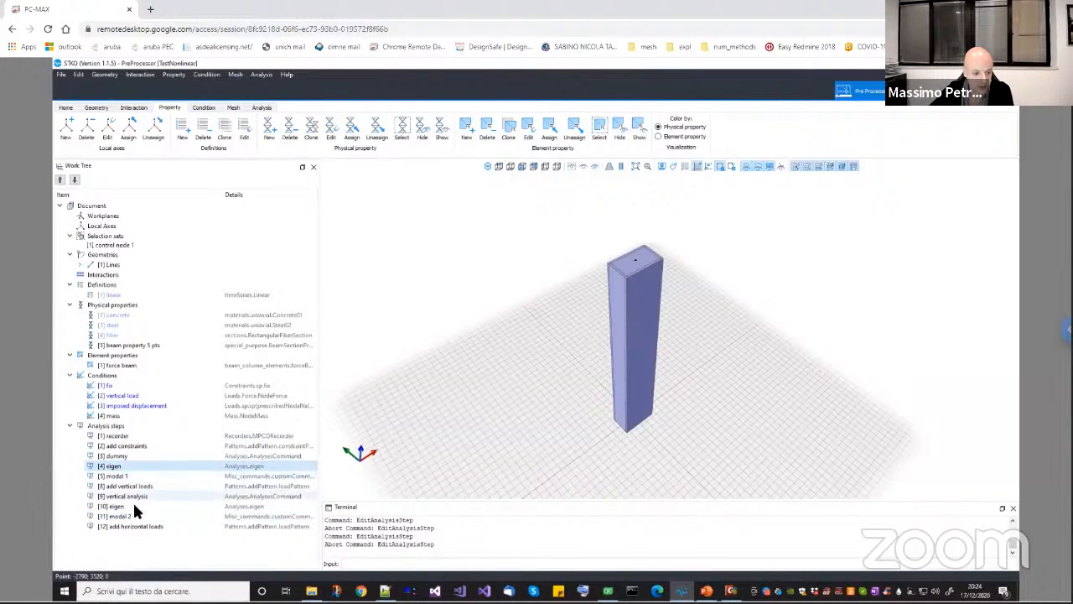
pyautogui.click(131, 516)
# Delete the add horizontal loads analysis step and run the analysis in the TestNonlinear folder
pyautogui.click(132, 527)
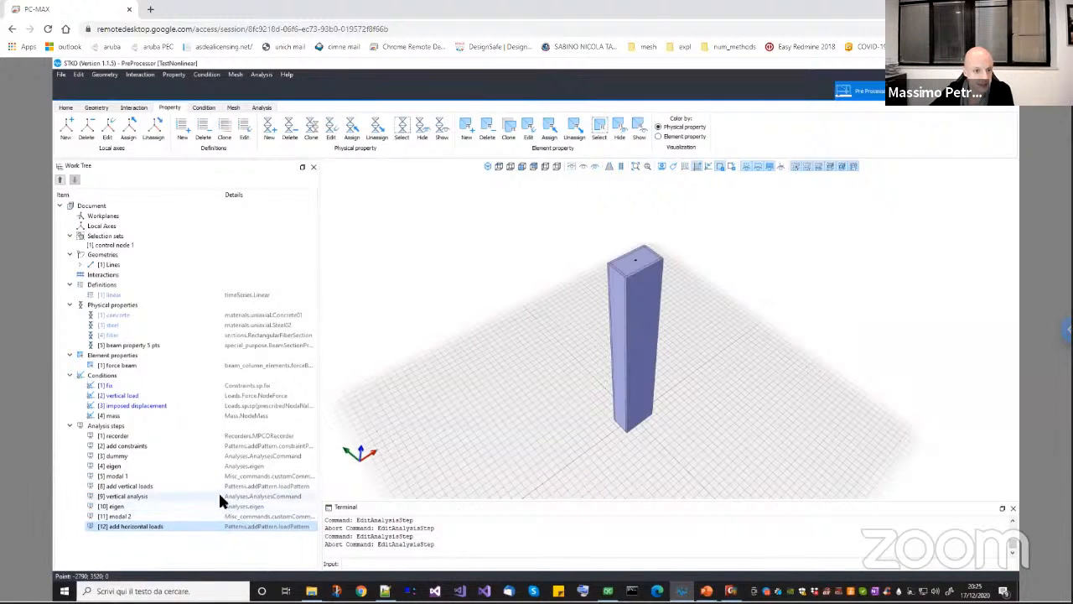
pyautogui.press('Delete')
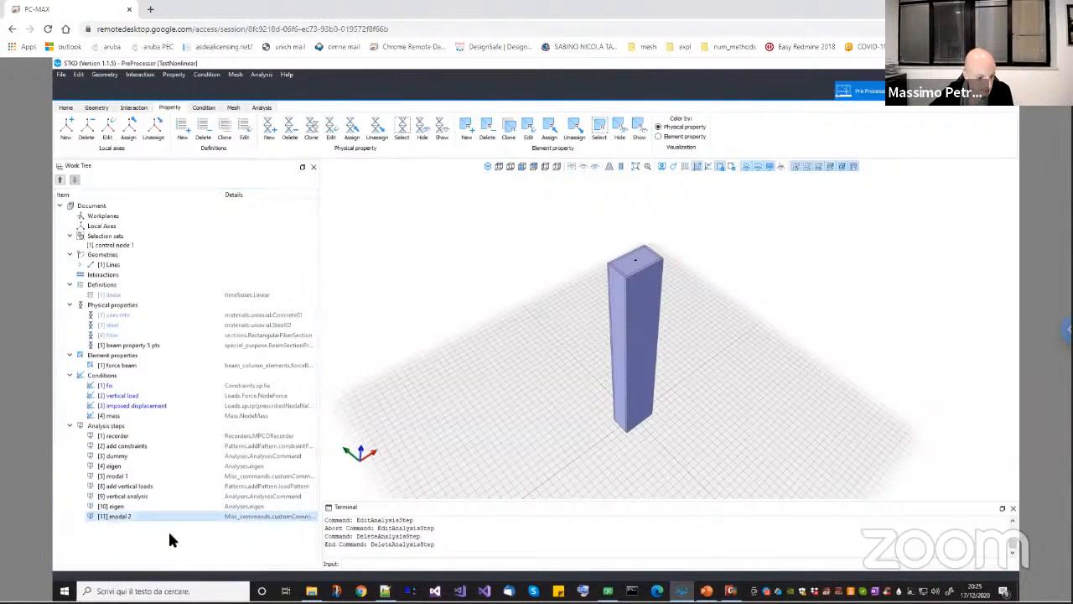
pyautogui.click(261, 107)
pyautogui.click(232, 139)
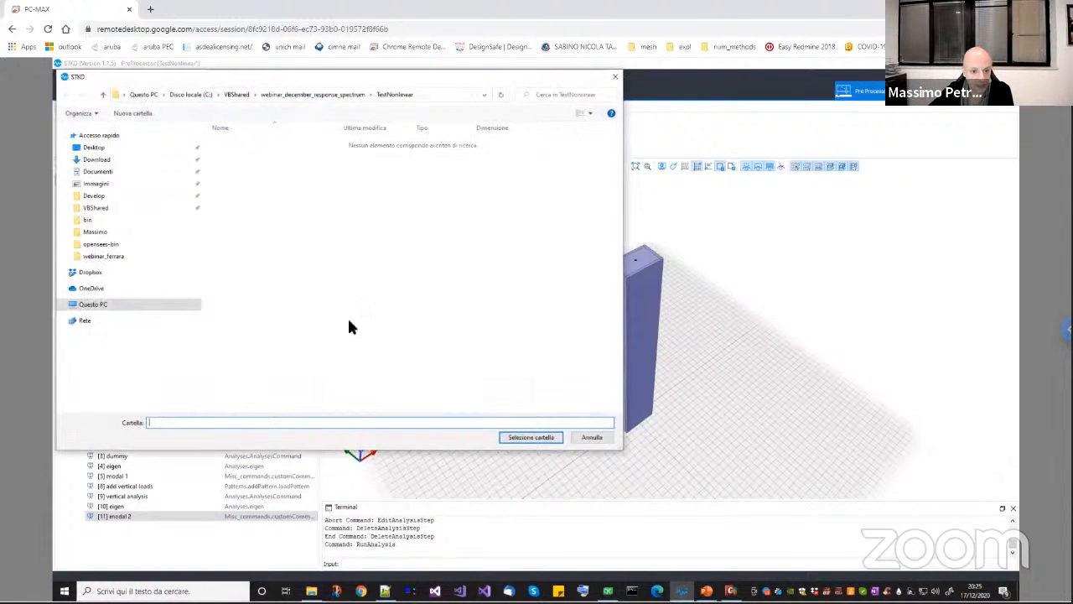
pyautogui.click(530, 438)
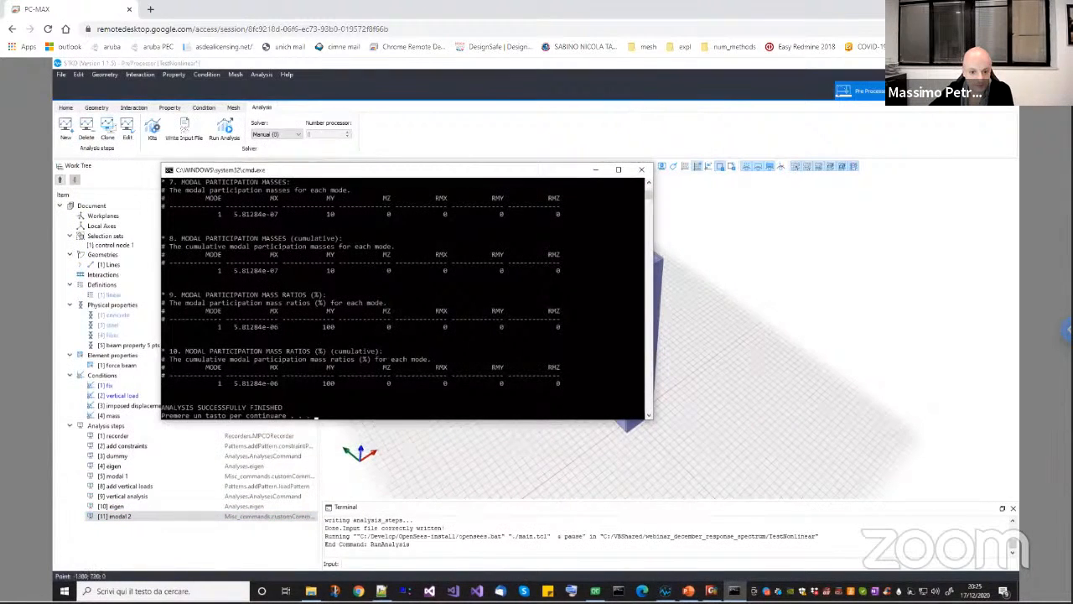
# Enlarge the solver console and compare the eigenvalue results in the modal reports before and after the vertical load analysis
pyautogui.moveTo(506, 174); pyautogui.dragTo(562, 195)
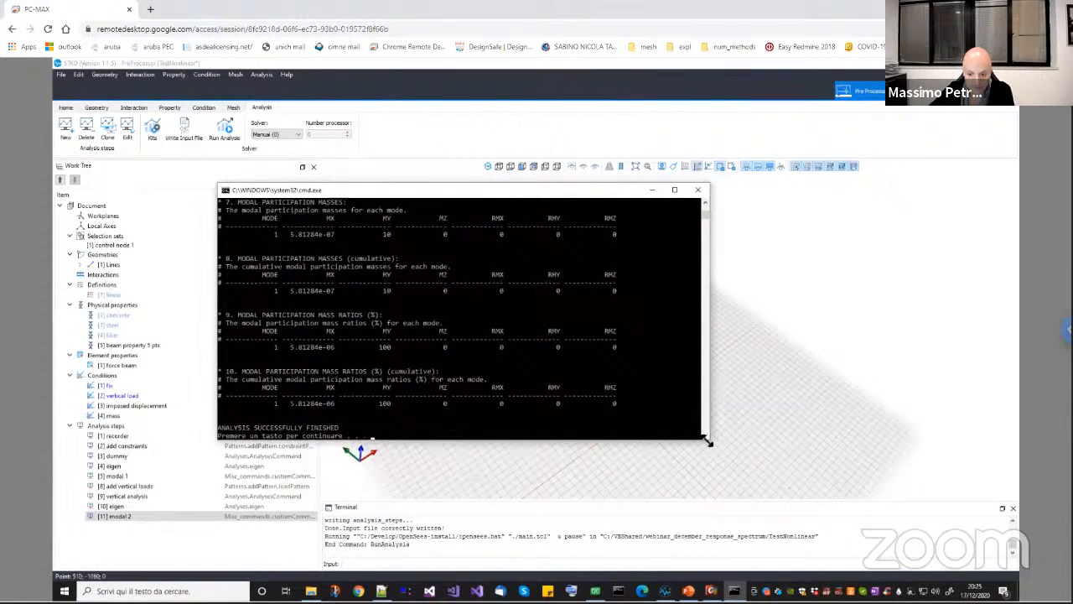
pyautogui.moveTo(706, 440); pyautogui.dragTo(790, 521)
pyautogui.scroll(7, 503, 359)
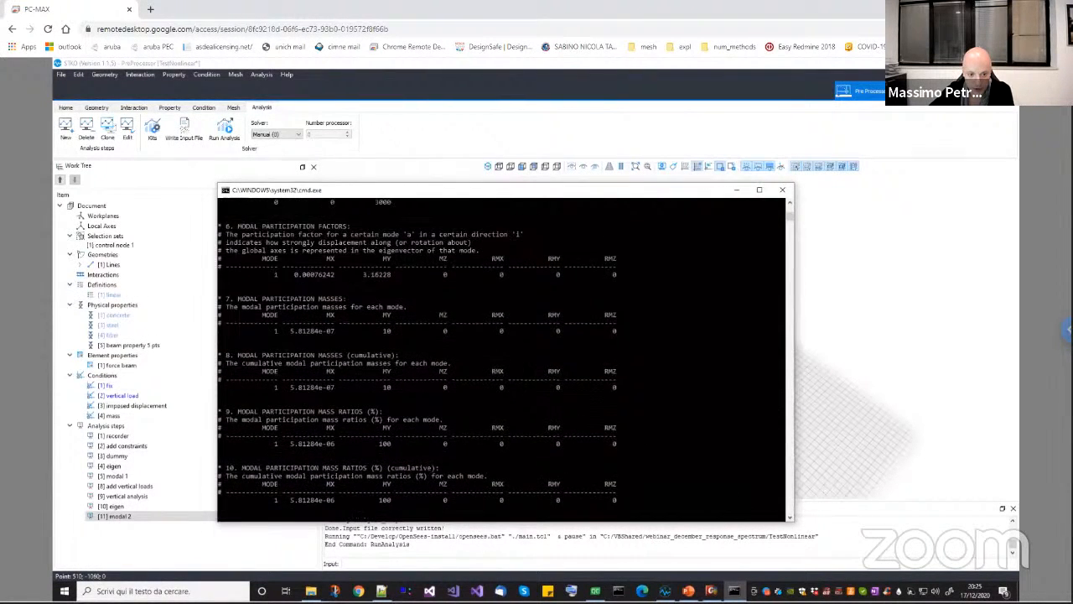
pyautogui.scroll(3, 503, 359)
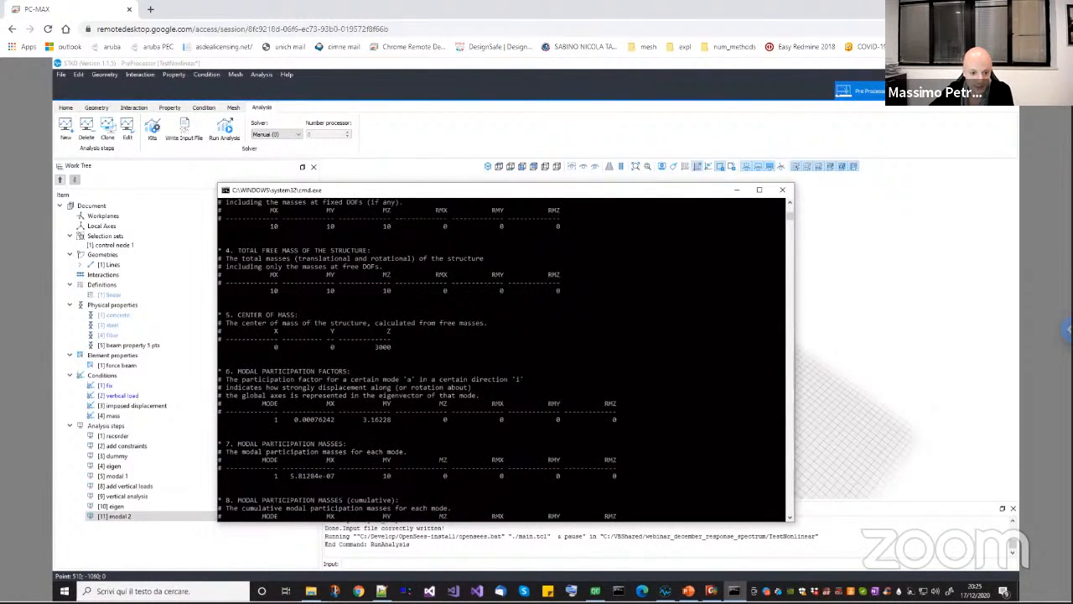
pyautogui.scroll(10, 503, 359)
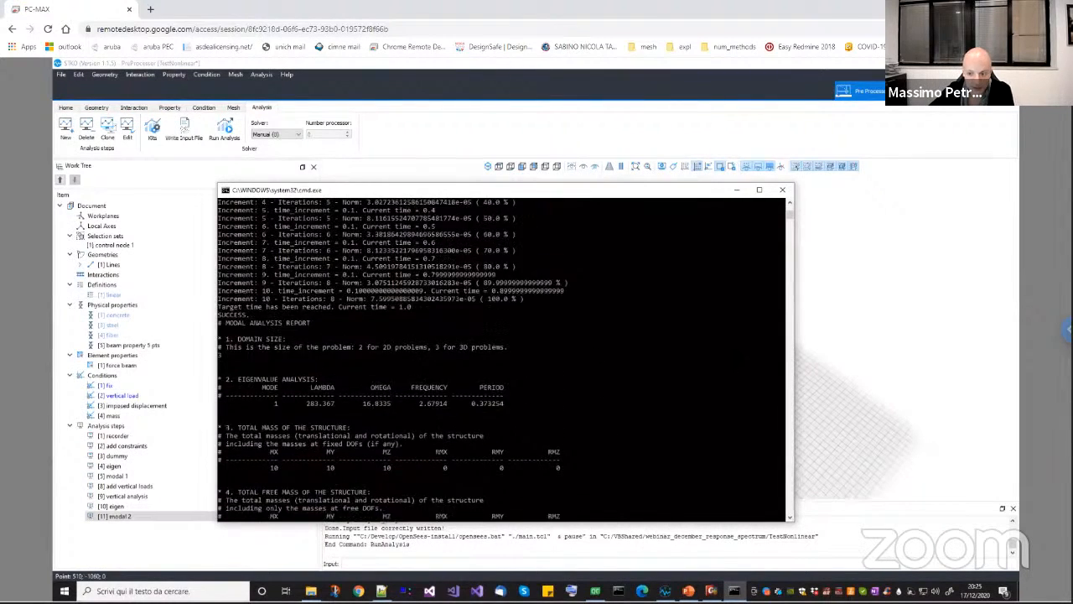
pyautogui.scroll(15, 503, 359)
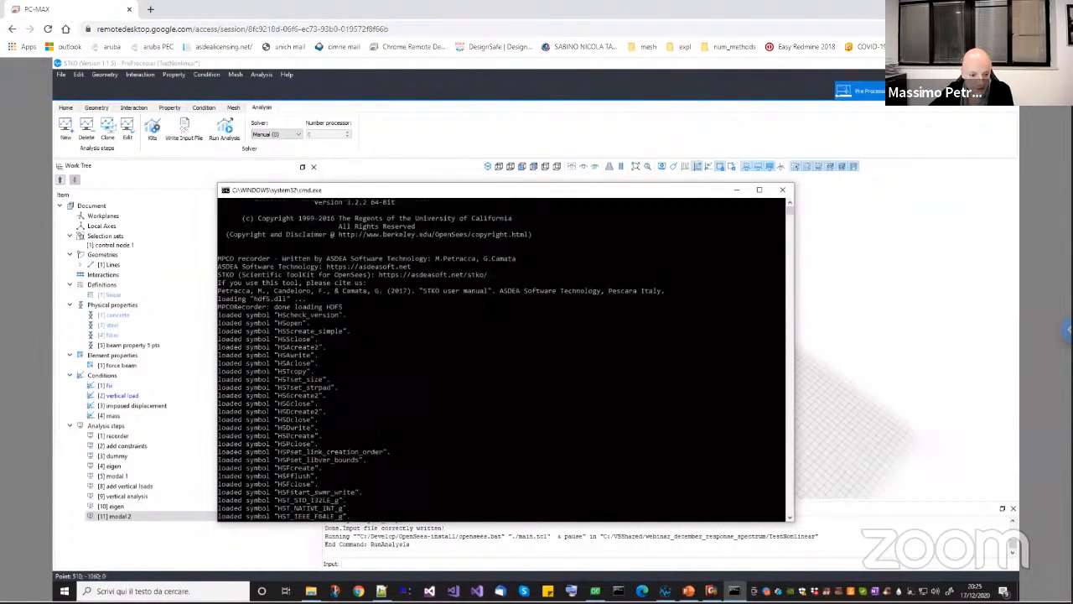
pyautogui.scroll(-9, 503, 359)
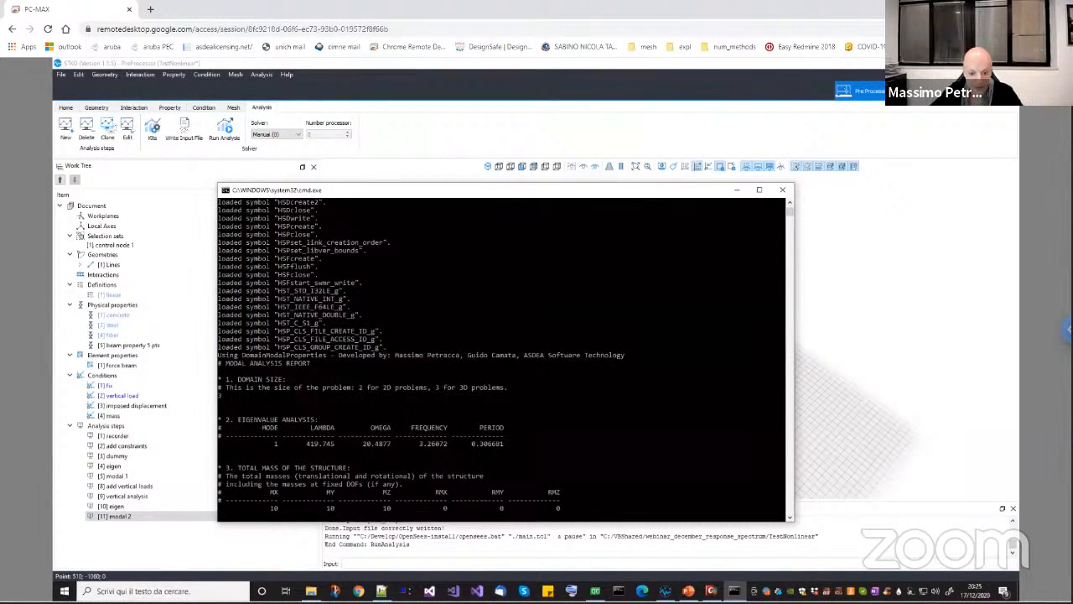
pyautogui.scroll(-1, 503, 359)
pyautogui.scroll(-5, 504, 359)
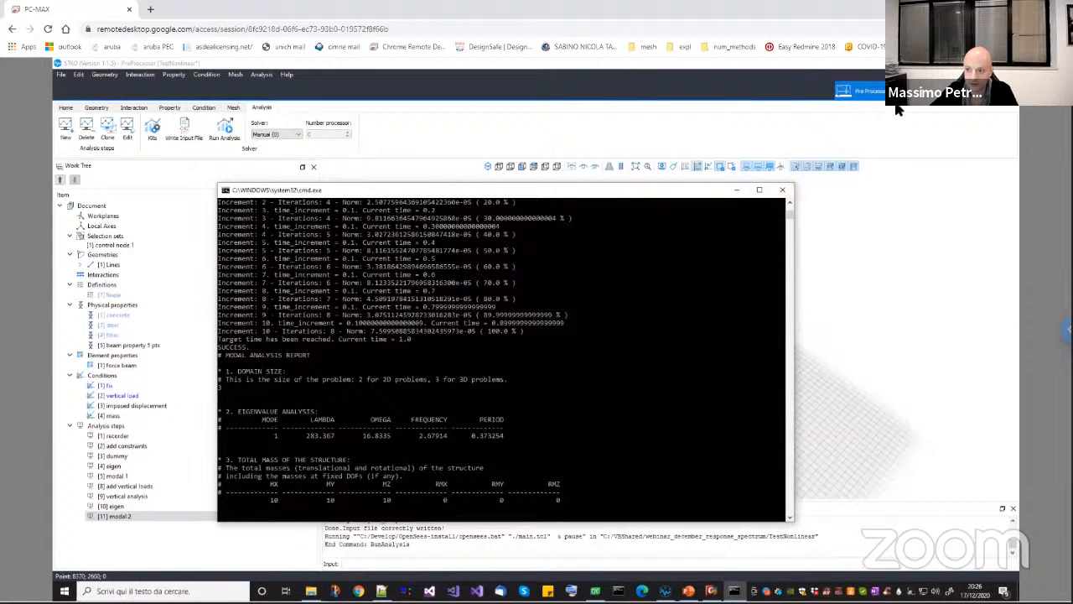
# Close the solver console and open the TestNonlinear results database SofteningAndMeshObjectivity.mpco in the post-processor
pyautogui.click(782, 191)
pyautogui.click(202, 134)
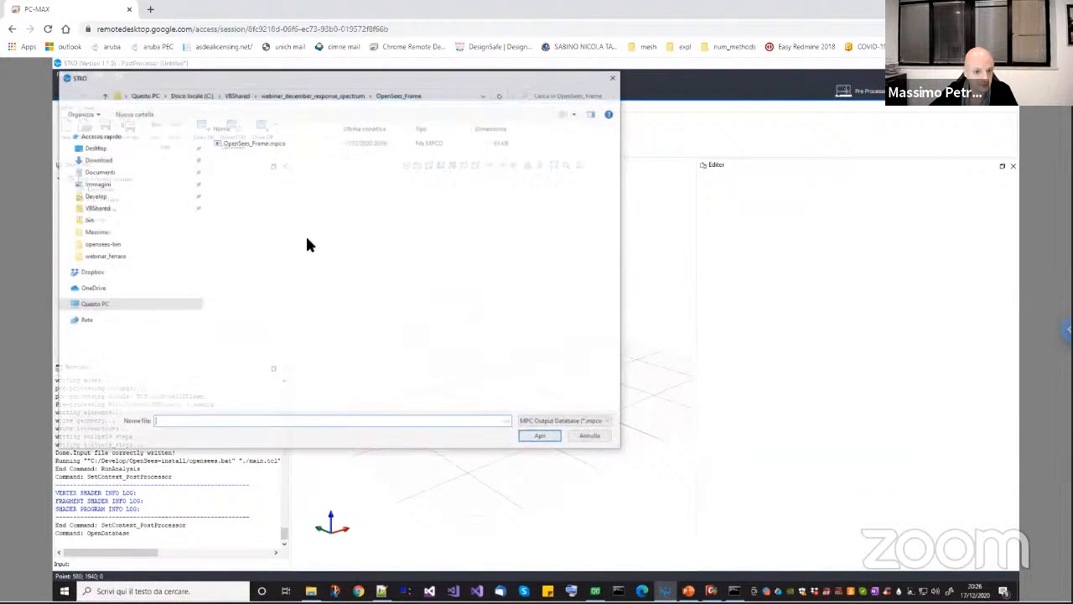
pyautogui.click(317, 98)
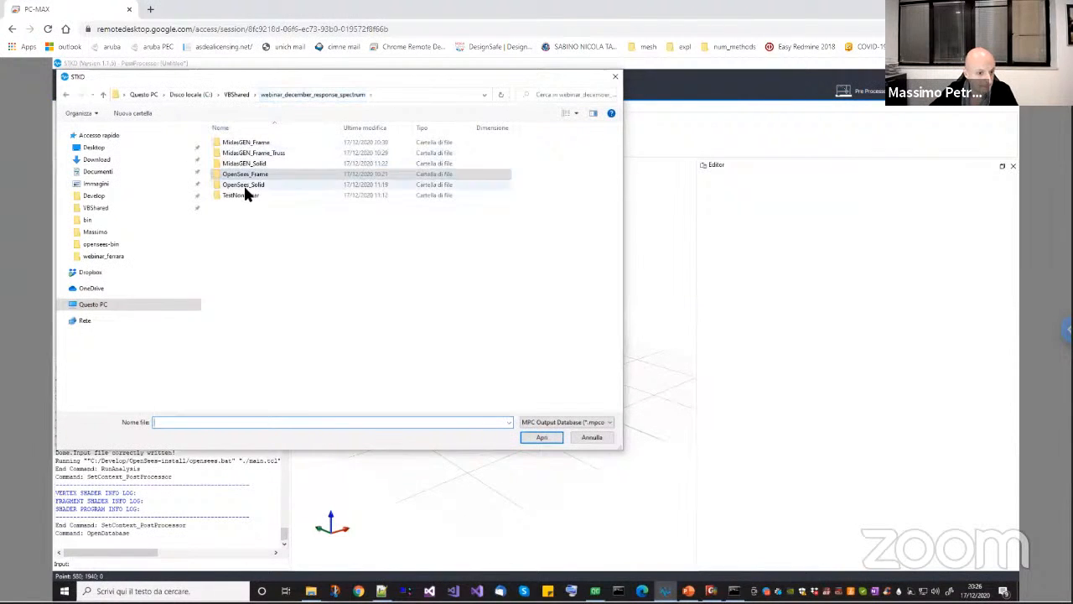
pyautogui.doubleClick(247, 189)
pyautogui.click(255, 144)
pyautogui.doubleClick(256, 143)
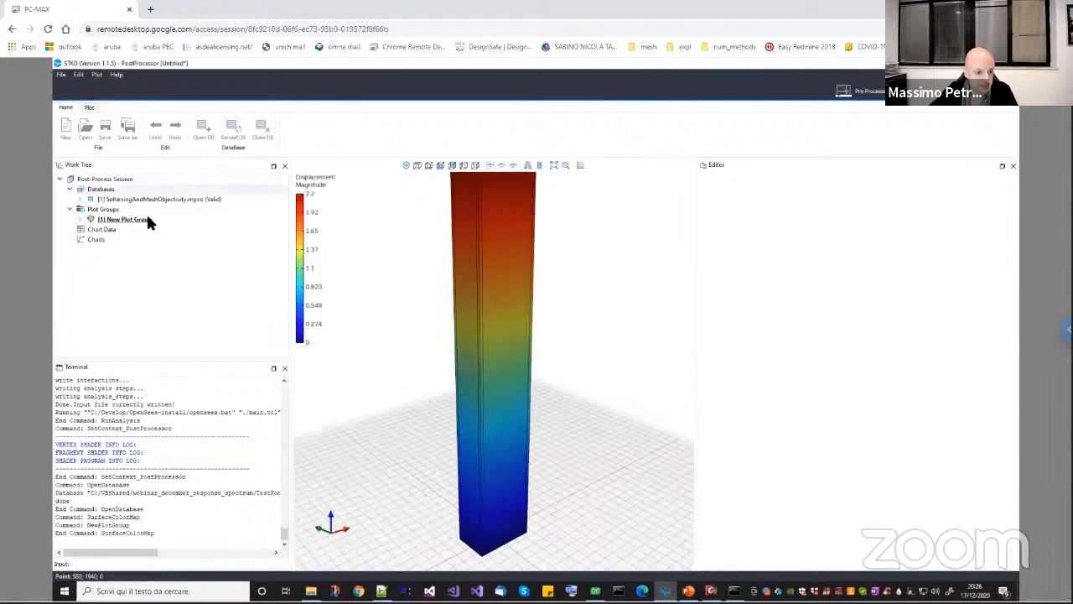
# Replace the surface color map in the new plot group with a Beam/Shell Fiber Color Map
pyautogui.click(80, 219)
pyautogui.click(115, 229)
pyautogui.moveTo(464, 312); pyautogui.dragTo(489, 311, button='middle')
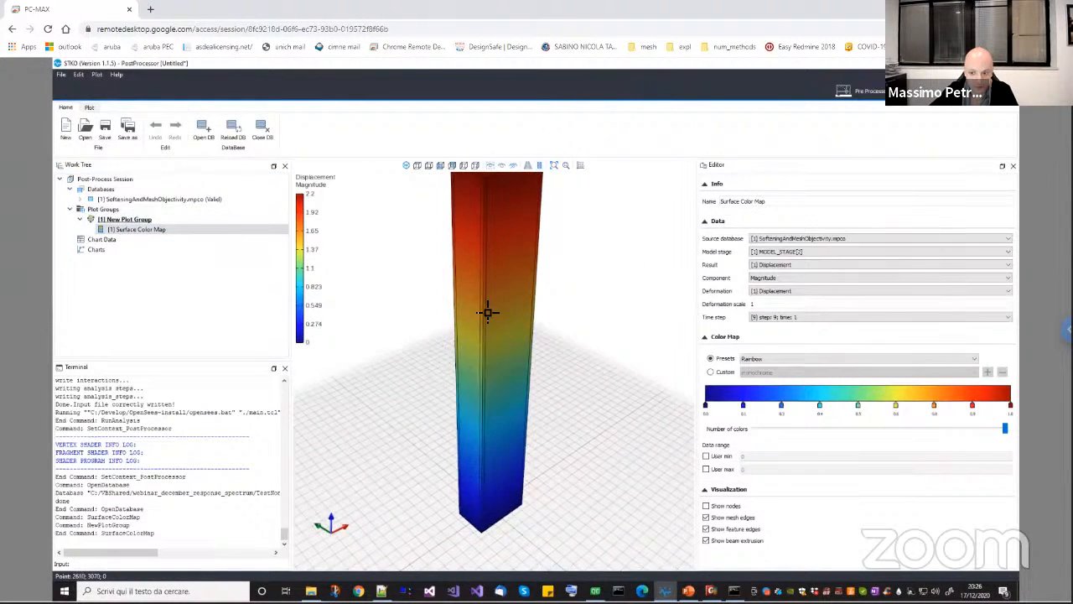
pyautogui.scroll(-2, 489, 311)
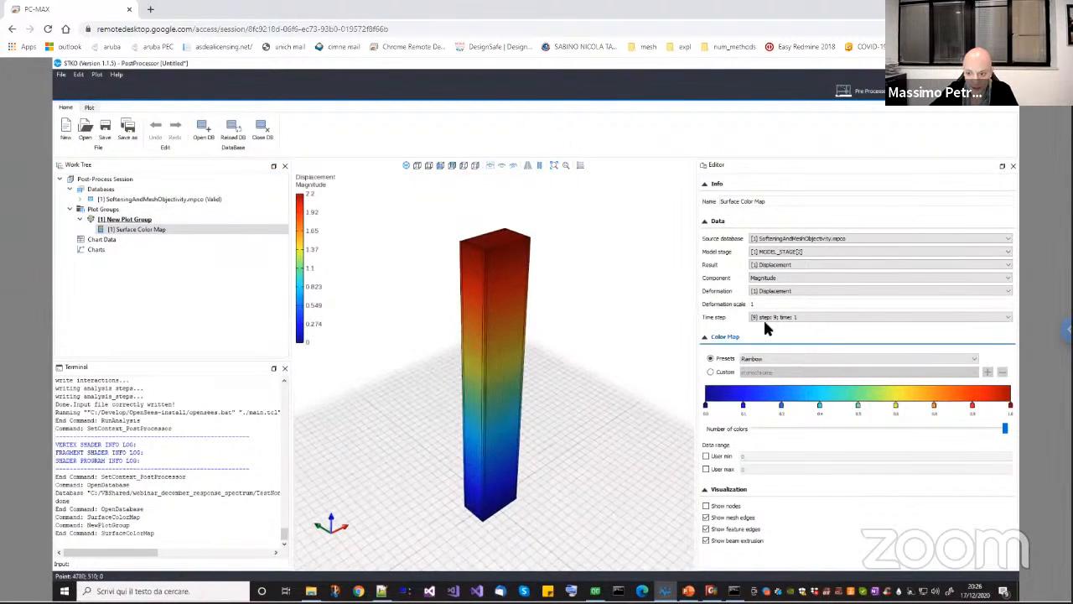
pyautogui.rightClick(221, 229)
pyautogui.click(239, 236)
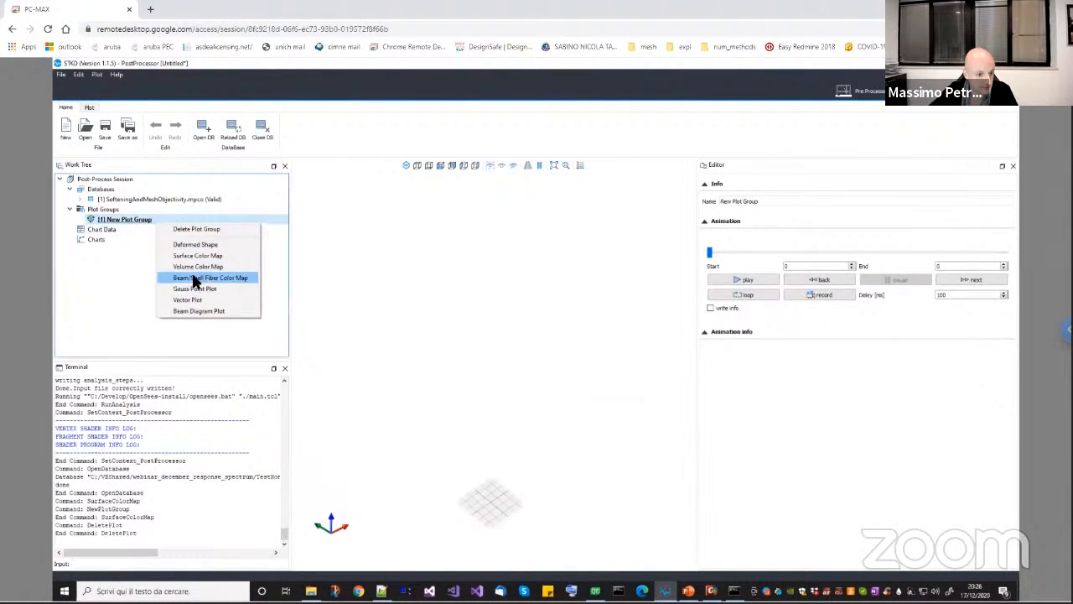
pyautogui.click(192, 278)
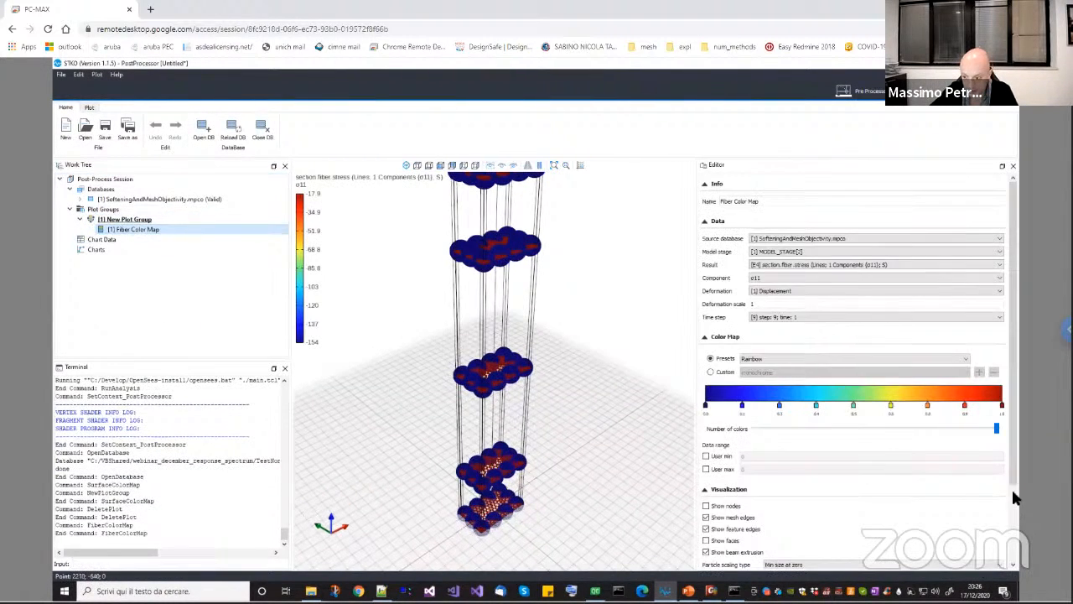
# Exclude the Material 3 fibers from the fiber color map so that only Material 1 is plotted
pyautogui.moveTo(1017, 497); pyautogui.dragTo(1014, 575)
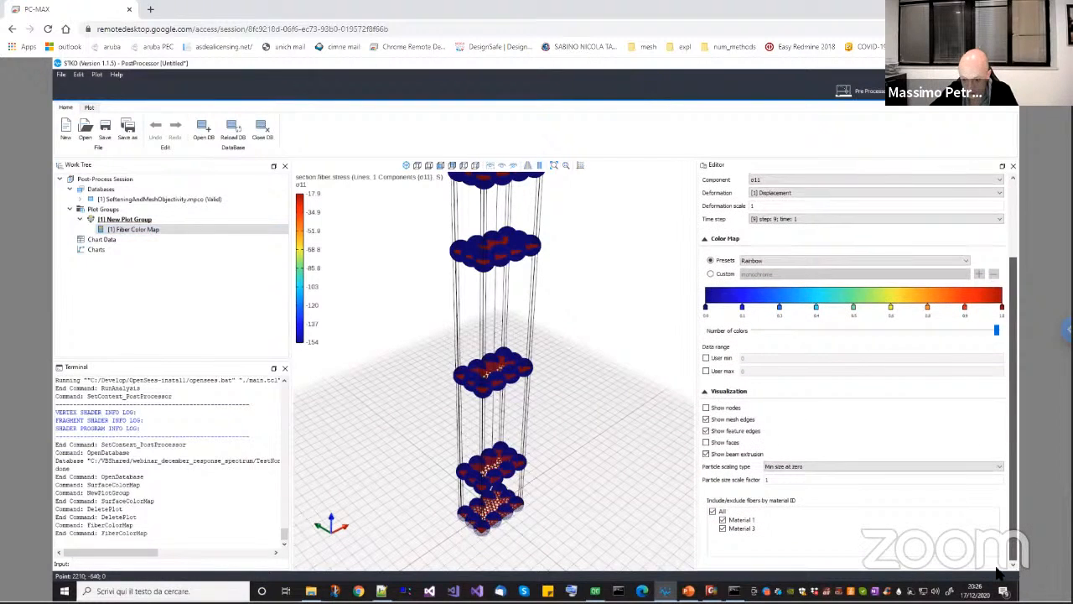
pyautogui.click(722, 520)
pyautogui.click(722, 520)
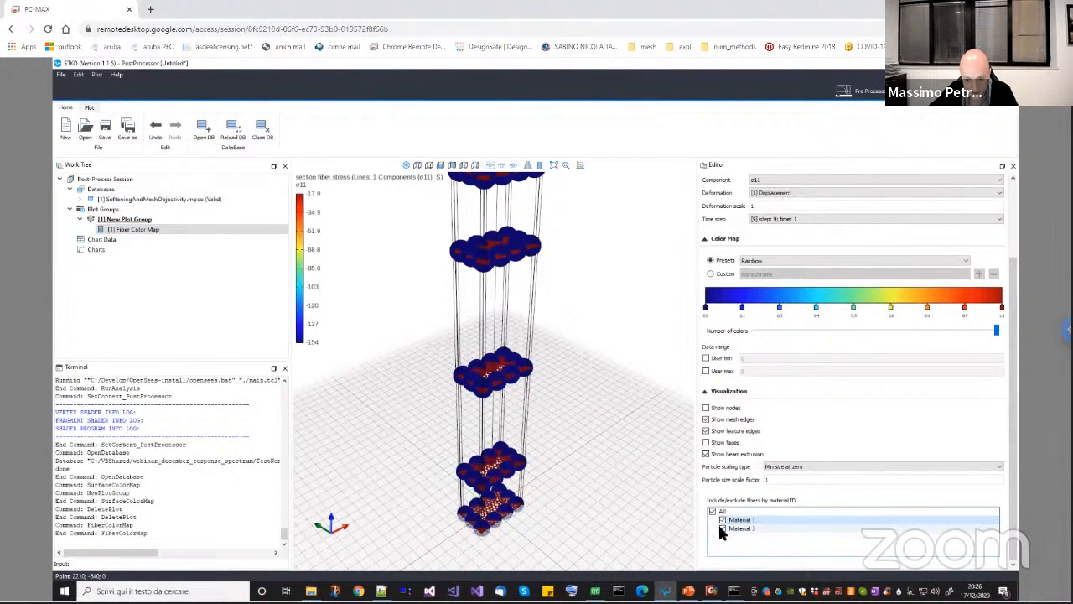
pyautogui.click(722, 528)
pyautogui.scroll(-1, 394, 365)
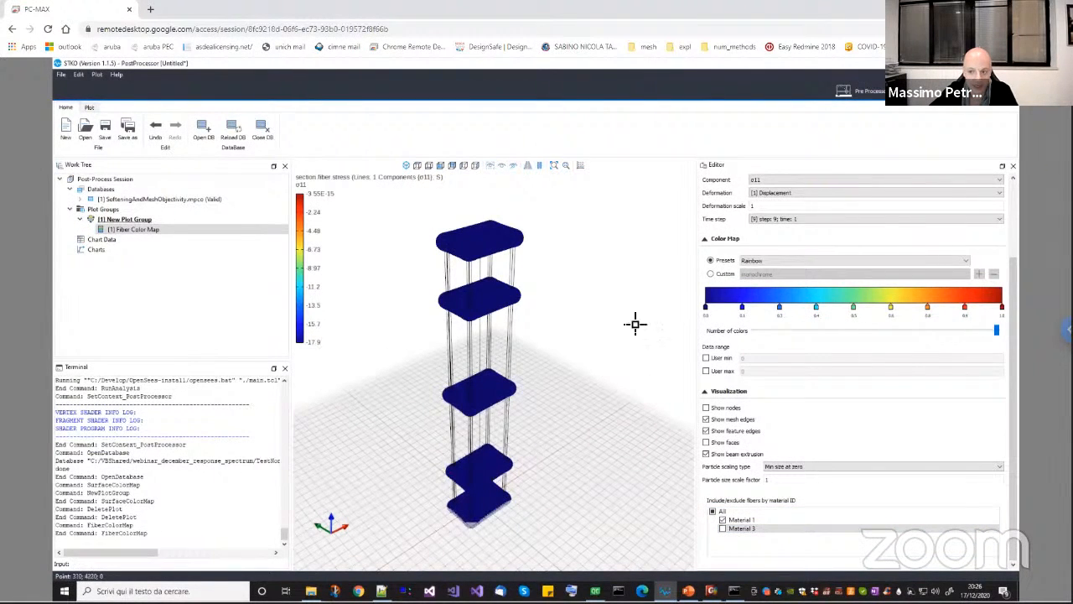
# Return to the pre-processor, open the concrete physical property for editing and run its material test
pyautogui.click(847, 91)
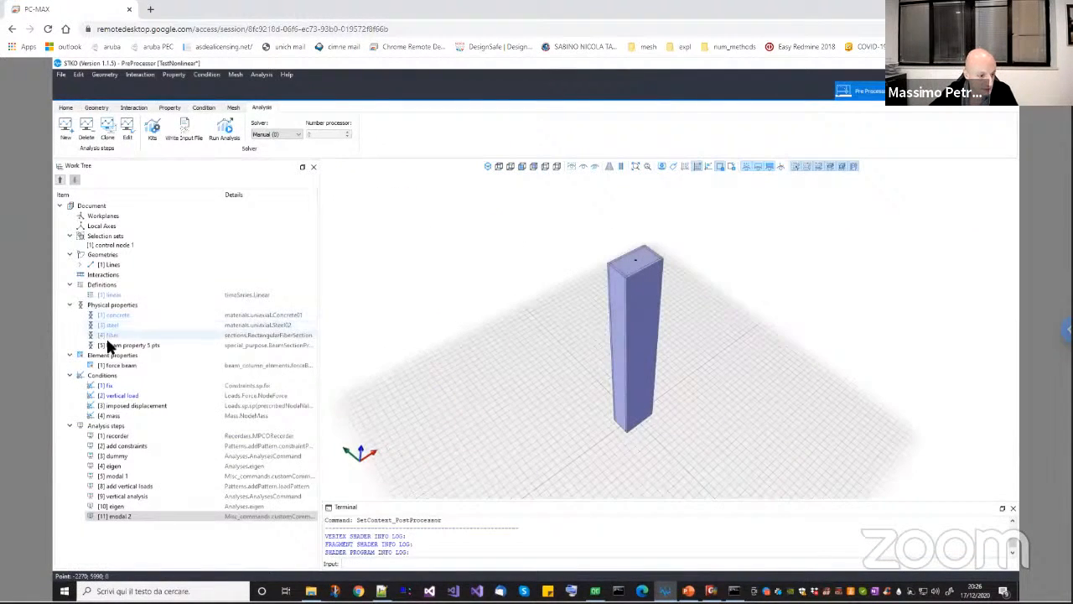
pyautogui.rightClick(121, 316)
pyautogui.click(139, 346)
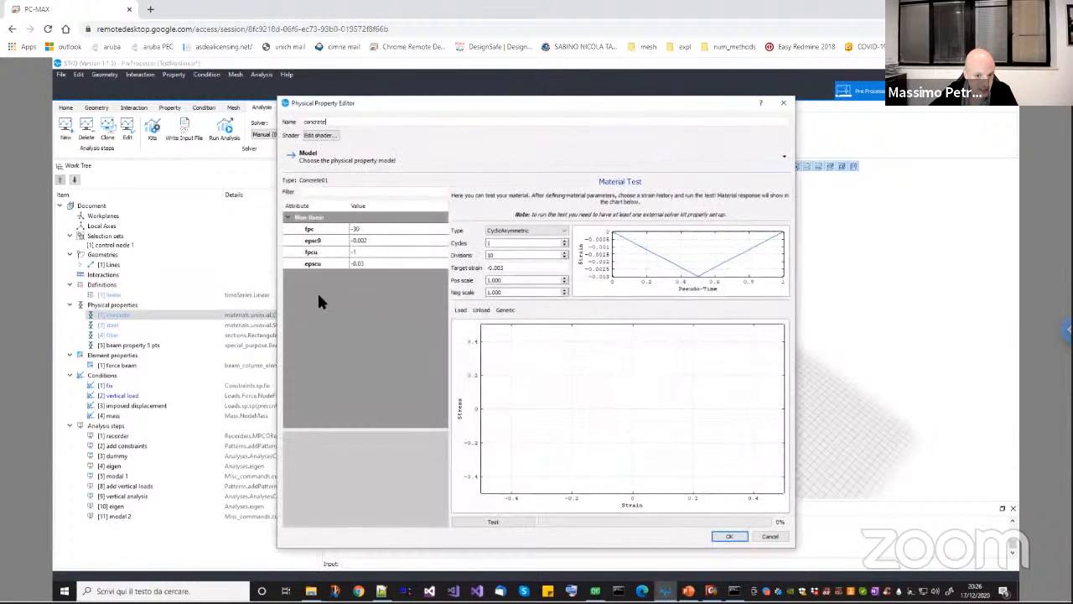
pyautogui.click(498, 519)
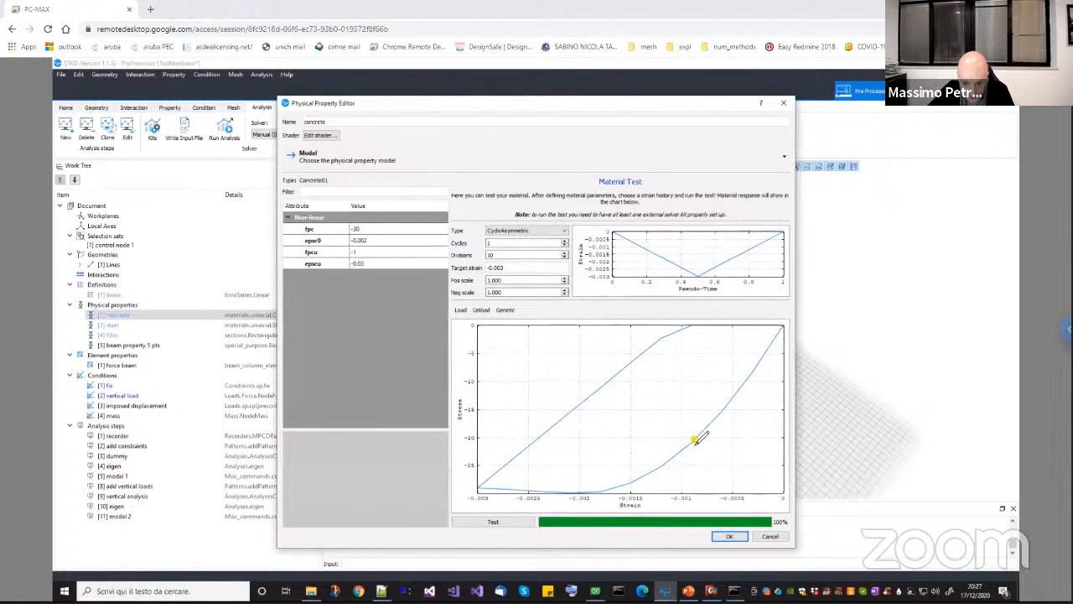
# Sketch tangent and secant stiffness lines over the concrete stress-strain curve, and close the property editor without changes
pyautogui.moveTo(681, 457); pyautogui.dragTo(617, 503)
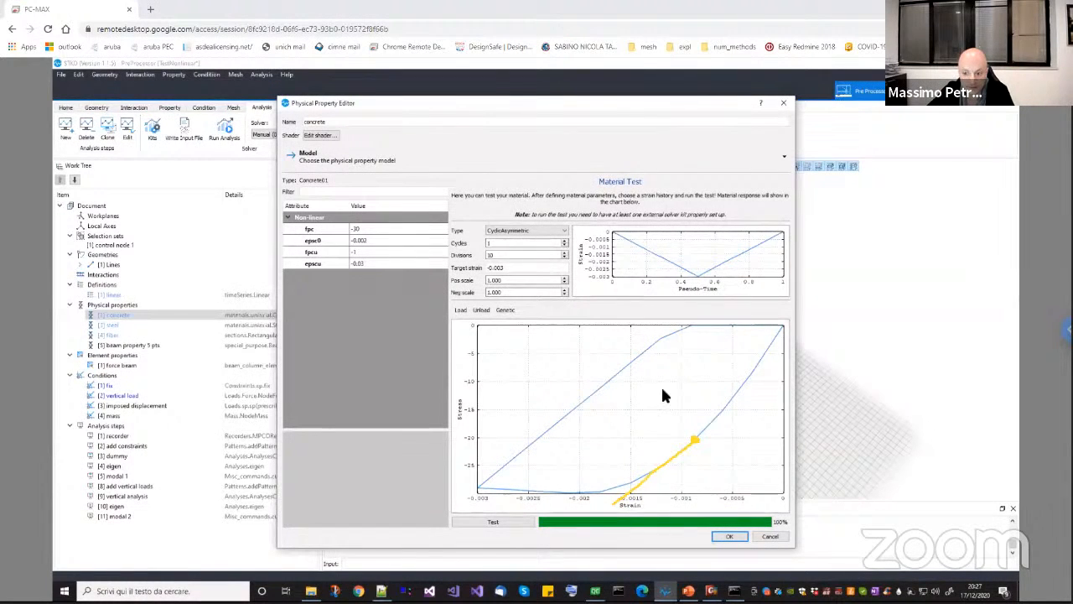
pyautogui.moveTo(781, 332)
pyautogui.mouseDown()
pyautogui.moveTo(769, 343)
pyautogui.moveTo(761, 331)
pyautogui.mouseUp()
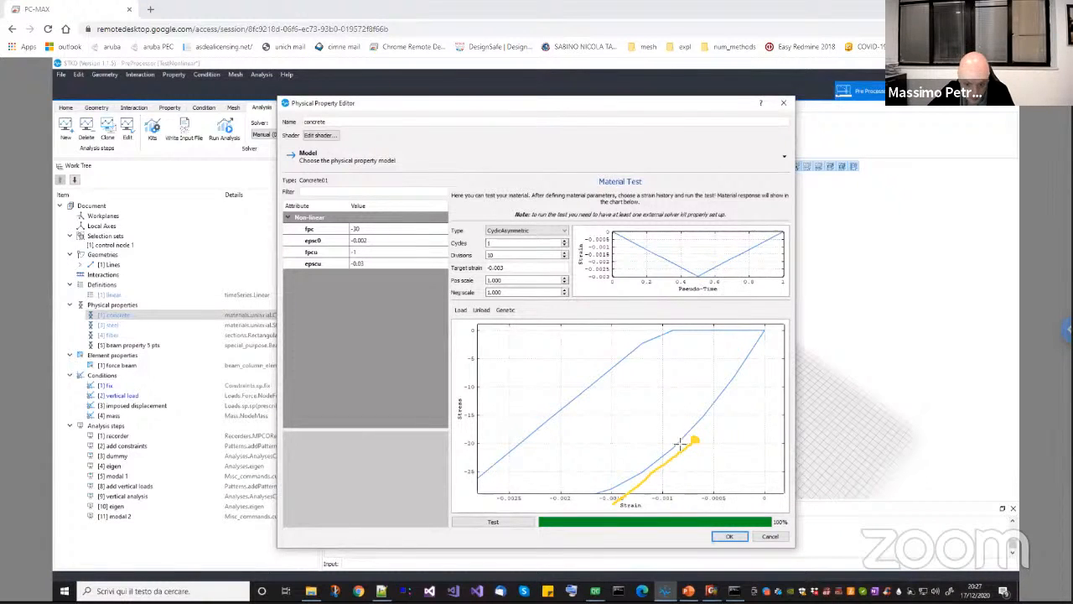
pyautogui.moveTo(686, 438); pyautogui.dragTo(603, 521)
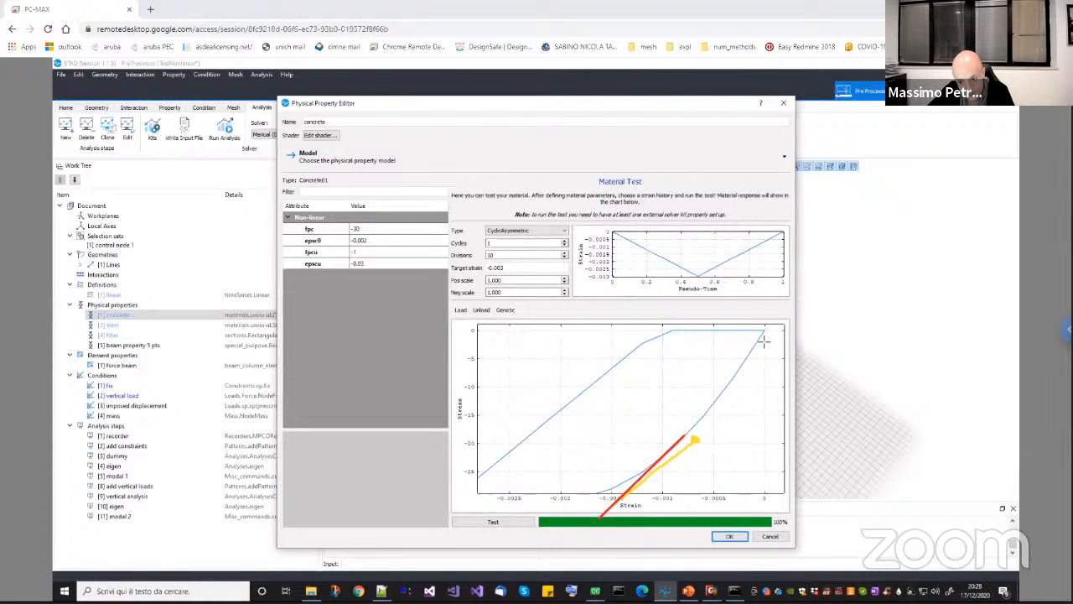
pyautogui.moveTo(765, 334); pyautogui.dragTo(677, 448)
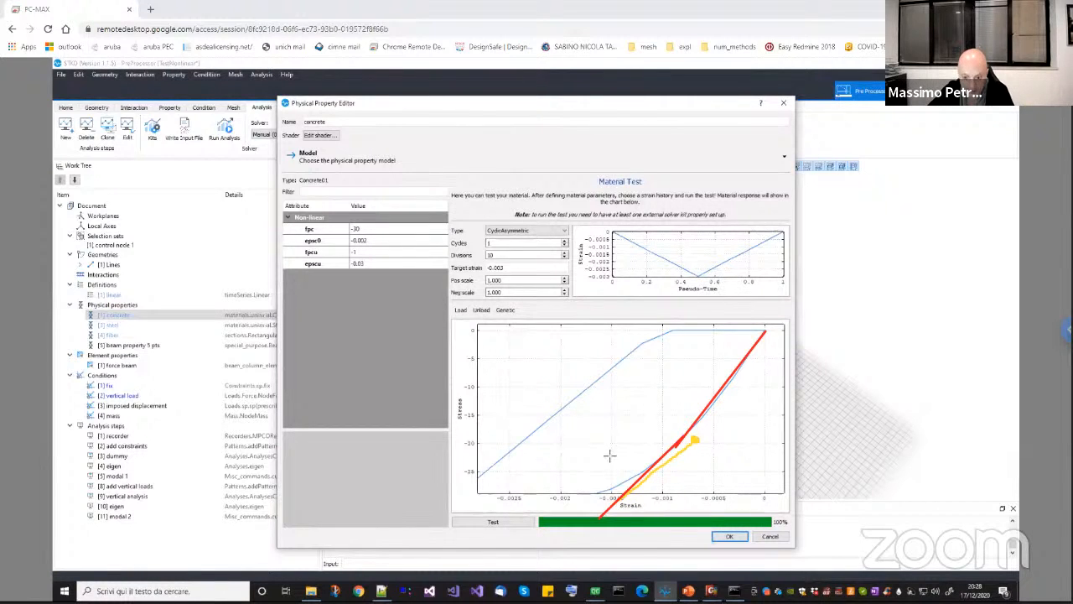
pyautogui.moveTo(601, 497)
pyautogui.mouseDown()
pyautogui.moveTo(533, 507)
pyautogui.moveTo(460, 450)
pyautogui.mouseUp()
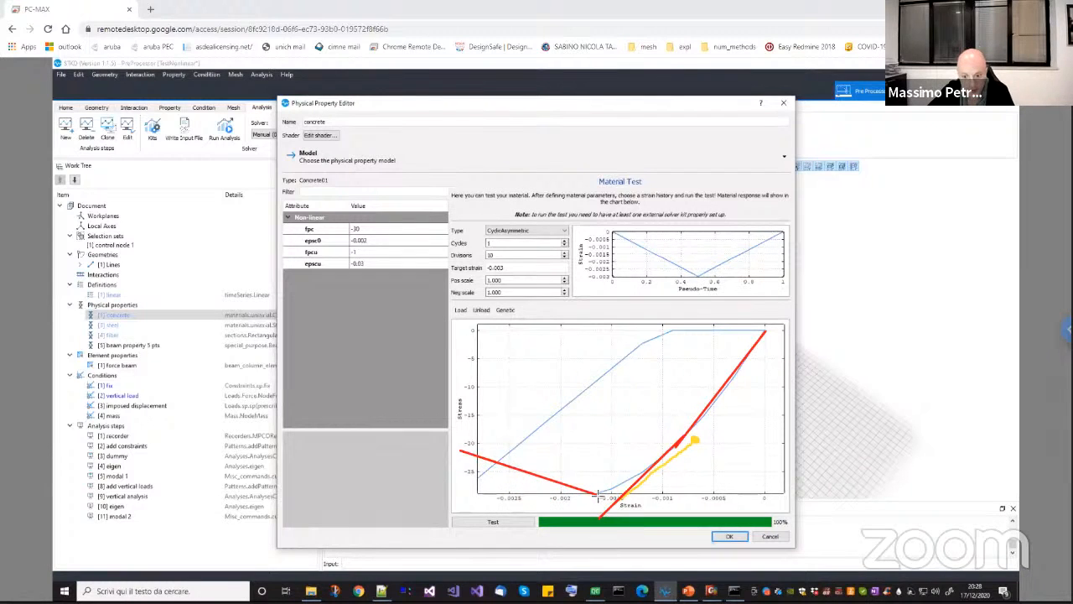
pyautogui.moveTo(602, 498); pyautogui.dragTo(437, 494)
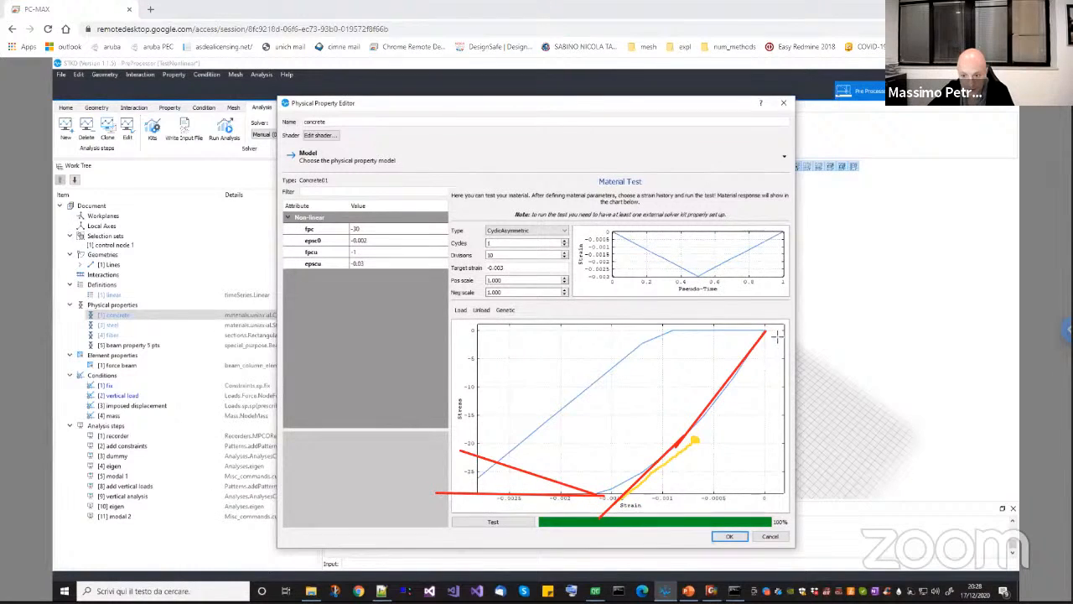
pyautogui.moveTo(763, 334); pyautogui.dragTo(563, 532)
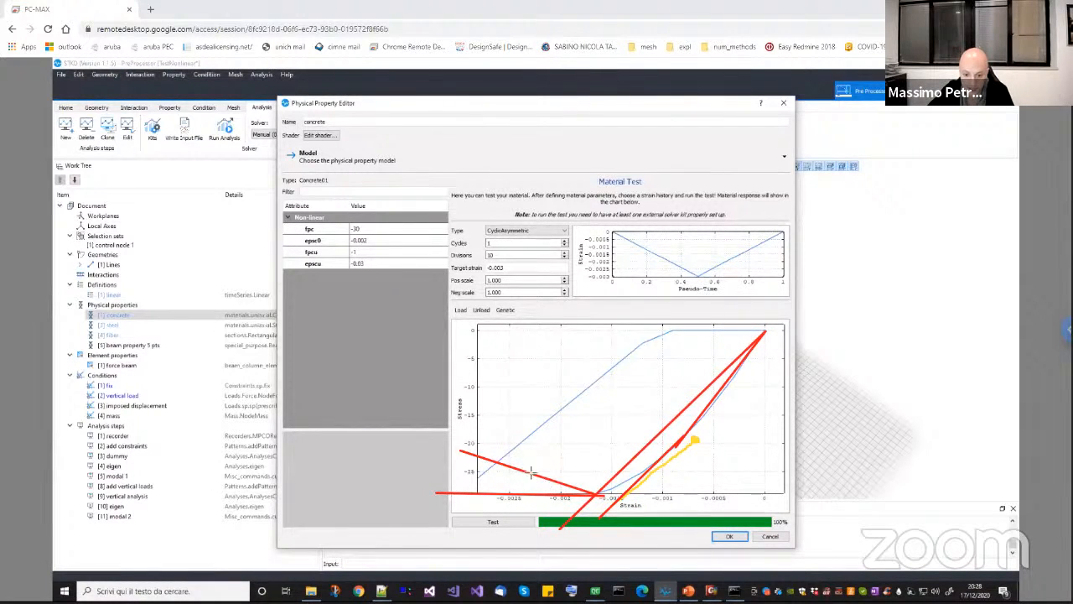
pyautogui.moveTo(550, 484); pyautogui.dragTo(422, 421)
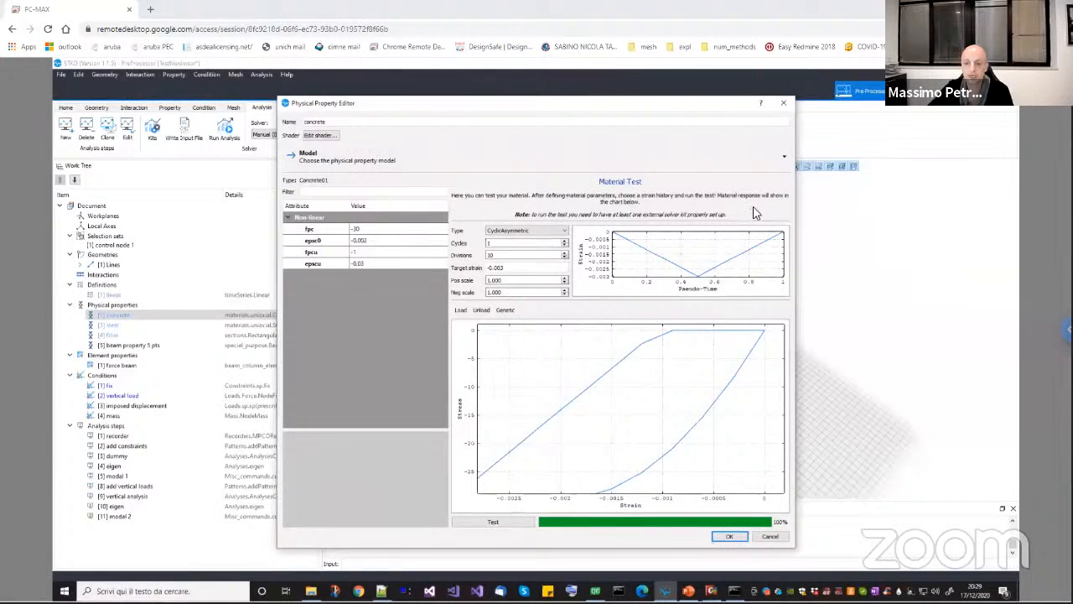
pyautogui.click(769, 536)
pyautogui.moveTo(653, 318); pyautogui.dragTo(639, 336, button='middle')
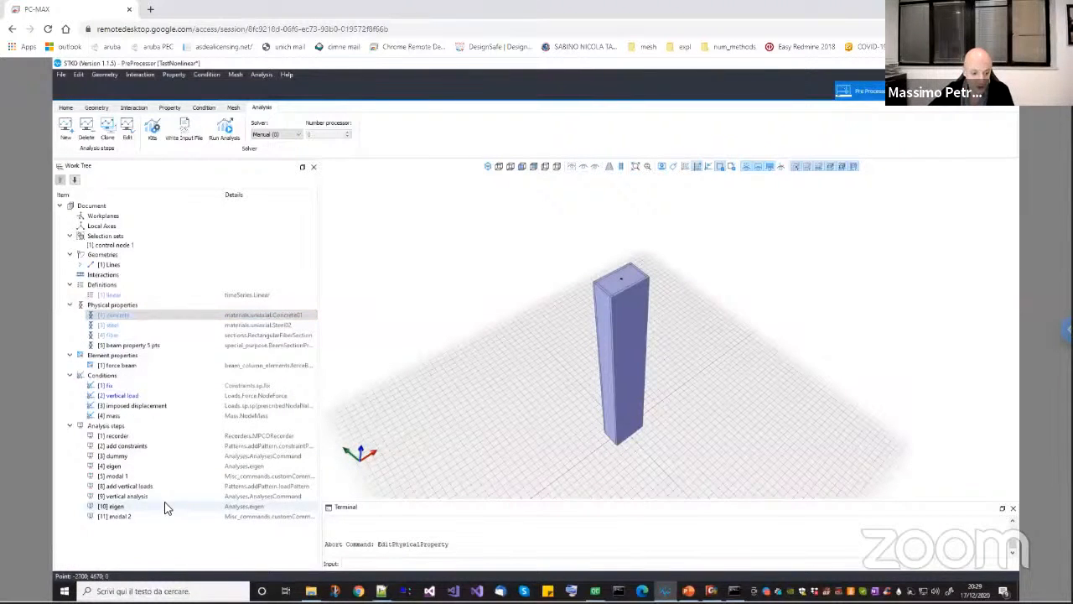
pyautogui.moveTo(647, 397); pyautogui.dragTo(638, 379)
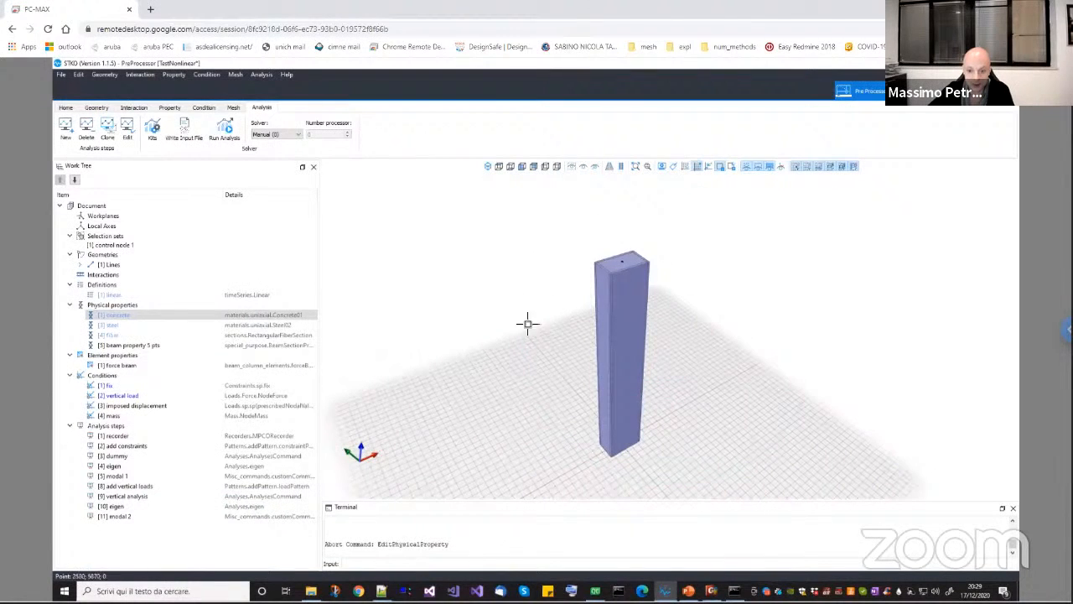
pyautogui.moveTo(645, 349); pyautogui.dragTo(649, 331, button='middle')
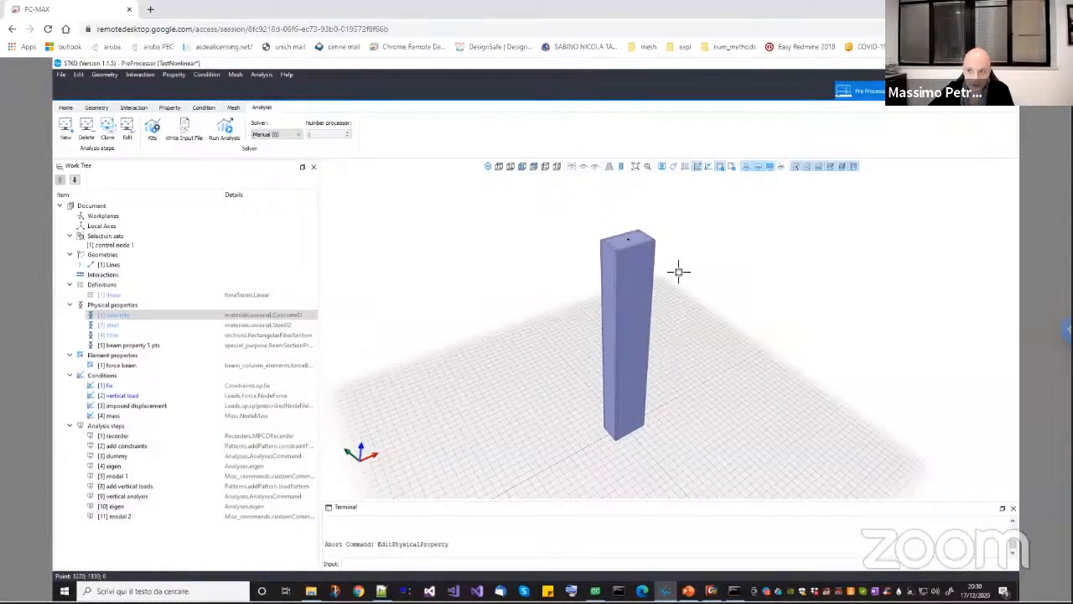
# Open the document in the OpenSees_Frame folder without saving the changes to TestNonlinear
pyautogui.click(96, 108)
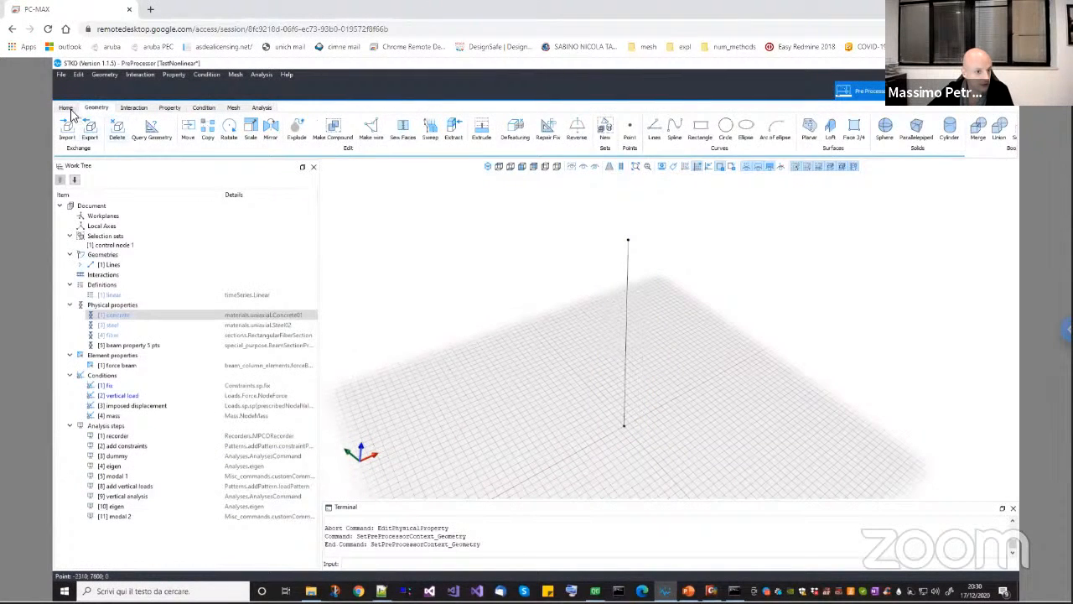
pyautogui.click(65, 108)
pyautogui.click(87, 130)
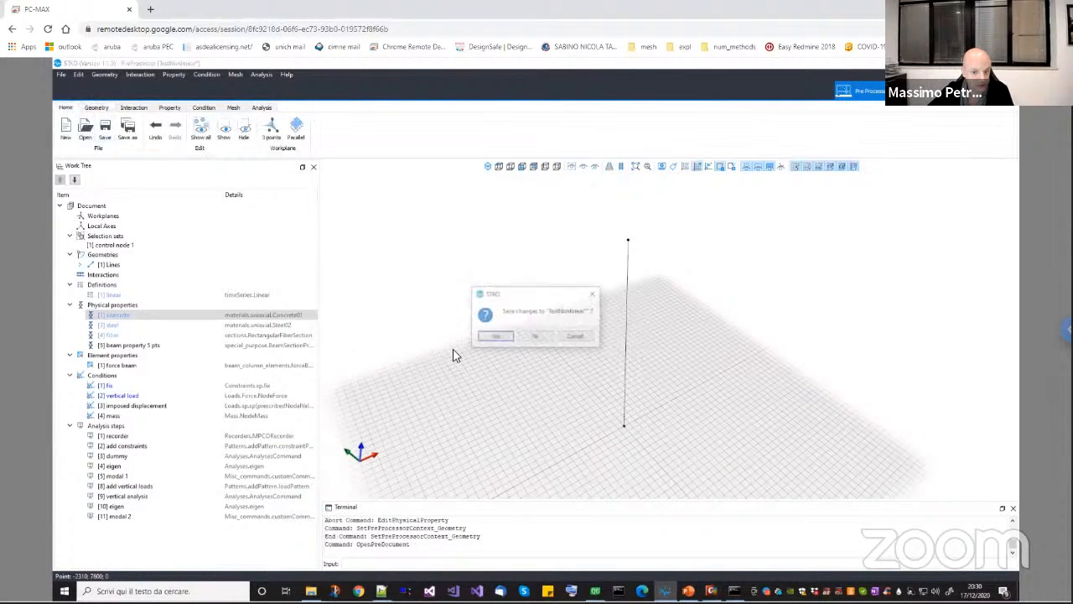
pyautogui.click(529, 339)
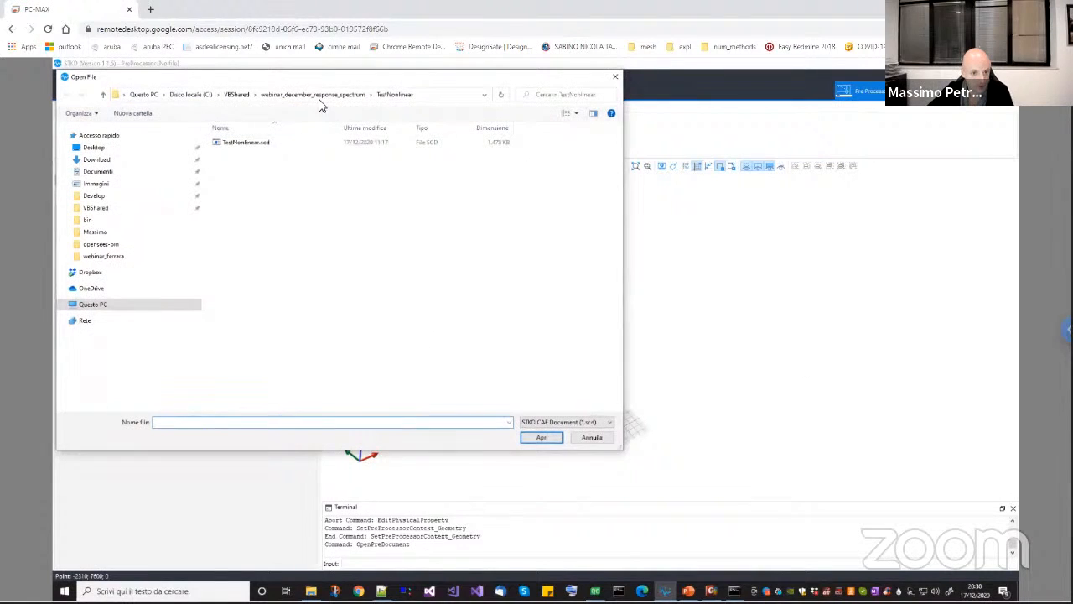
pyautogui.click(321, 96)
pyautogui.doubleClick(261, 175)
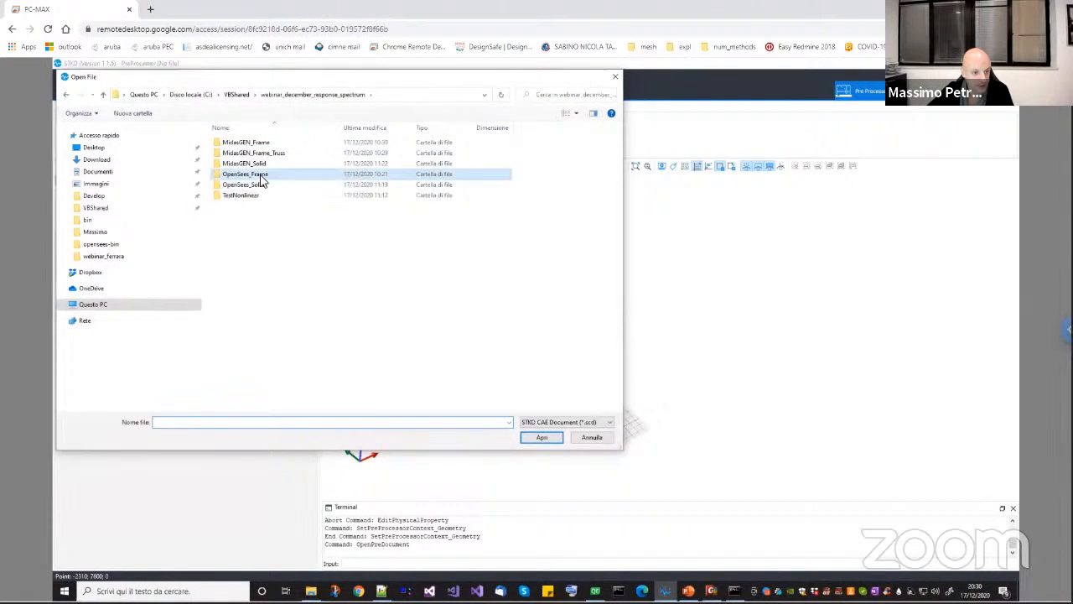
pyautogui.doubleClick(256, 145)
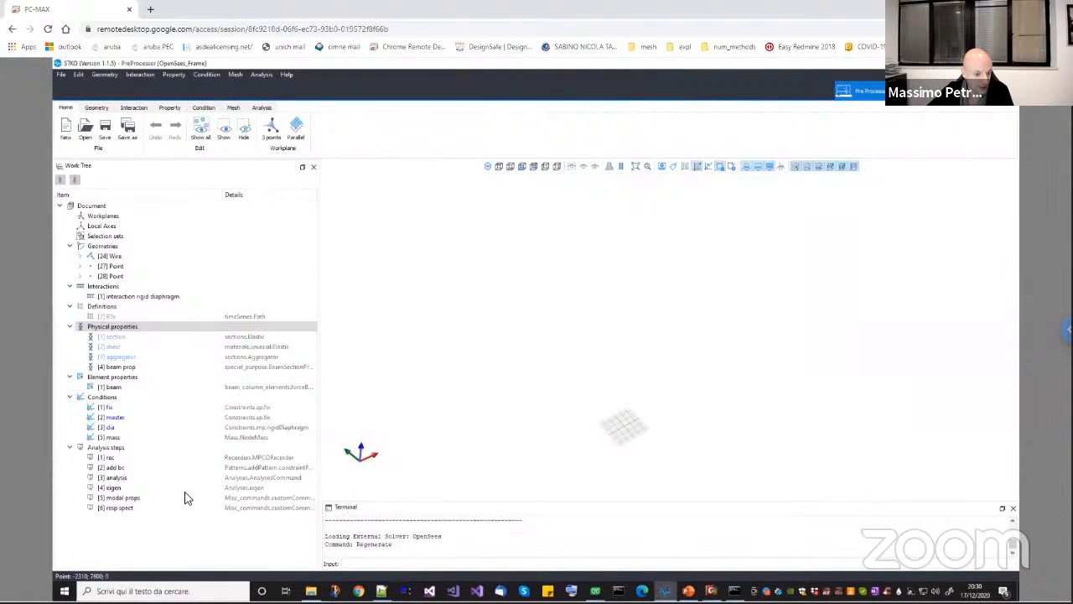
# Open the TCL script of the resp spect analysis step and enlarge the script window
pyautogui.click(130, 511)
pyautogui.rightClick(132, 512)
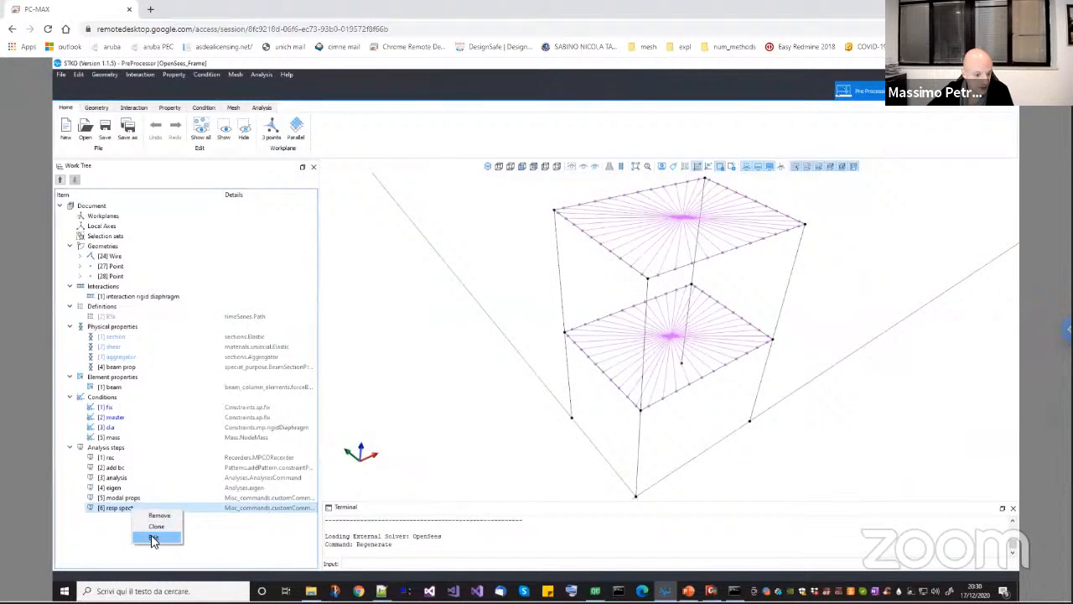
pyautogui.click(153, 538)
pyautogui.click(726, 217)
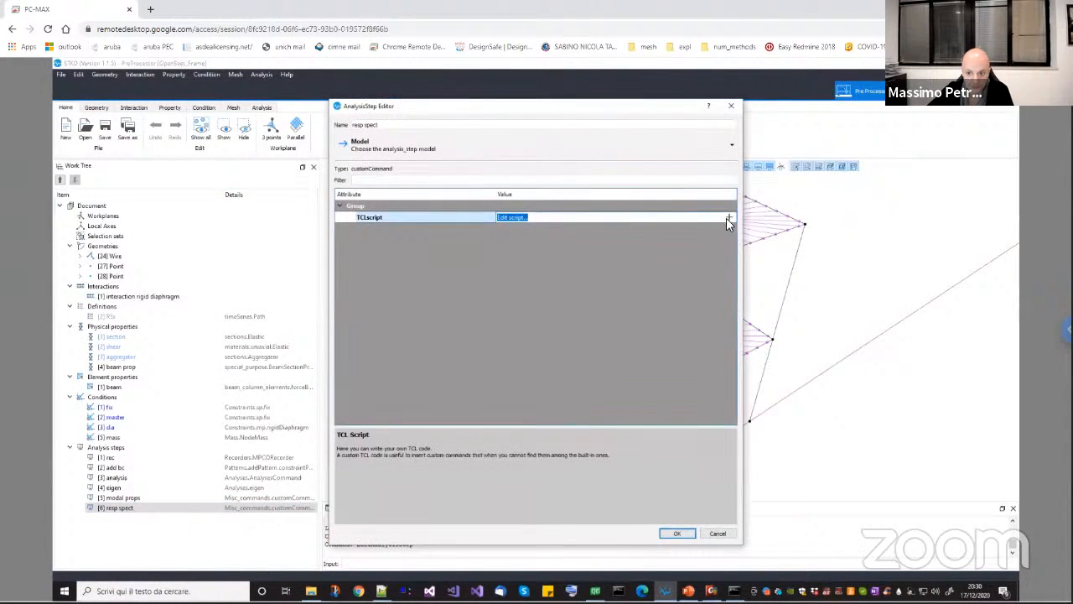
pyautogui.click(728, 217)
pyautogui.moveTo(609, 394); pyautogui.dragTo(773, 455)
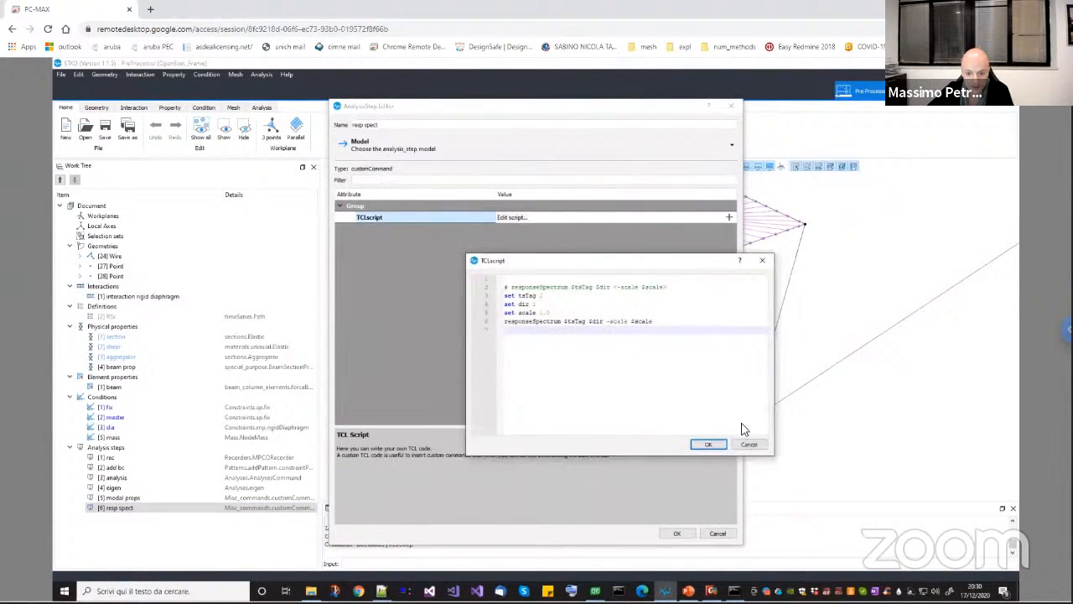
# Highlight the optional scale argument of the responseSpectrum command and the line of the script that sets the scale
pyautogui.moveTo(609, 321); pyautogui.dragTo(662, 322)
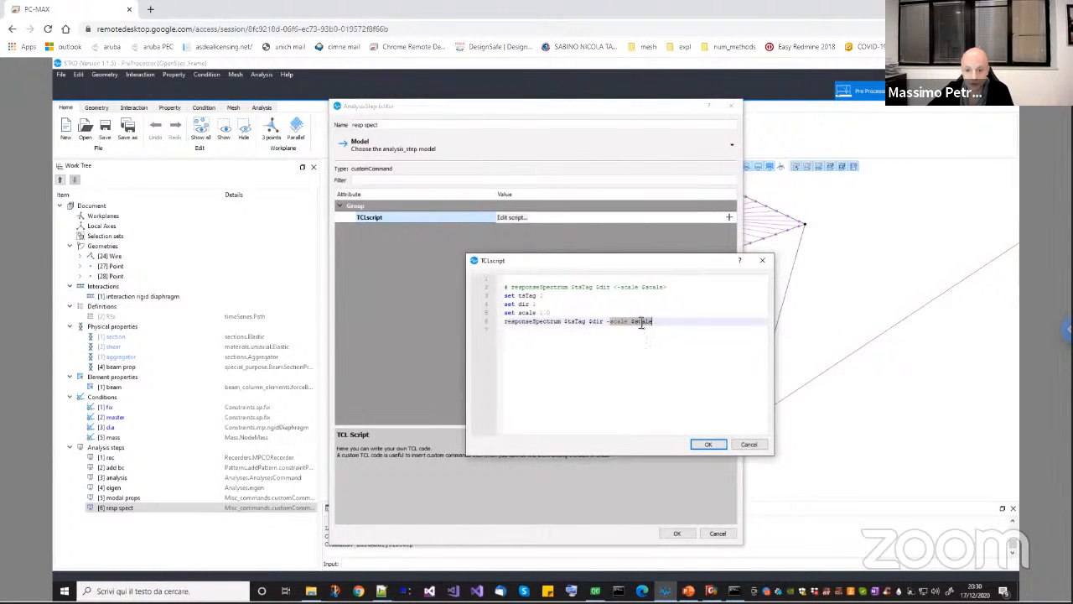
pyautogui.doubleClick(661, 321)
pyautogui.moveTo(579, 312); pyautogui.dragTo(501, 311)
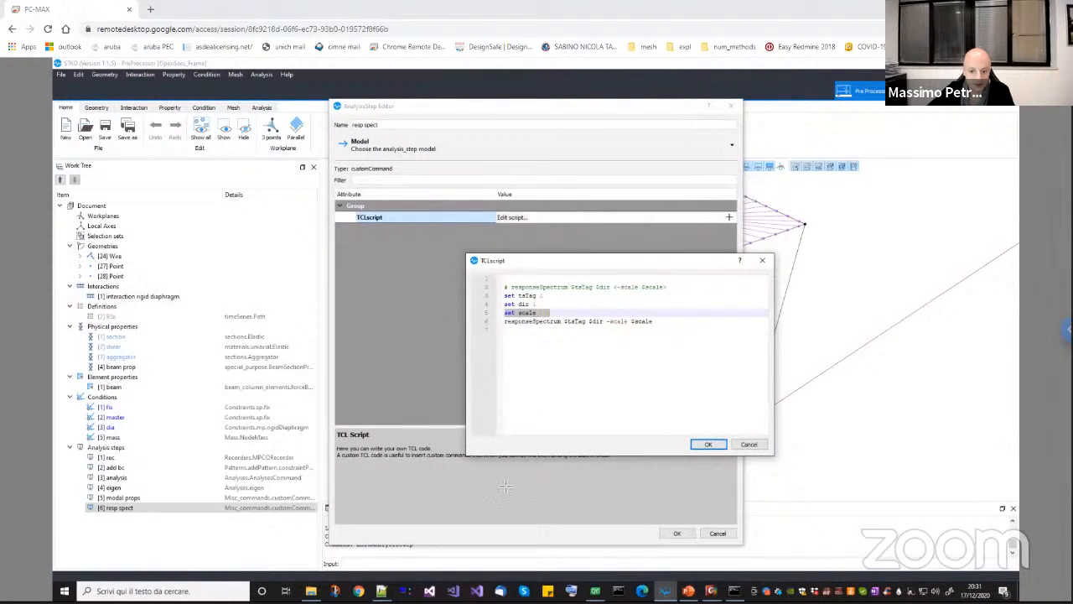
# Sketch a pair of axes, a nonlinear response curve, an Um mark and the initial tangent line over the script window
pyautogui.moveTo(478, 501); pyautogui.dragTo(715, 501)
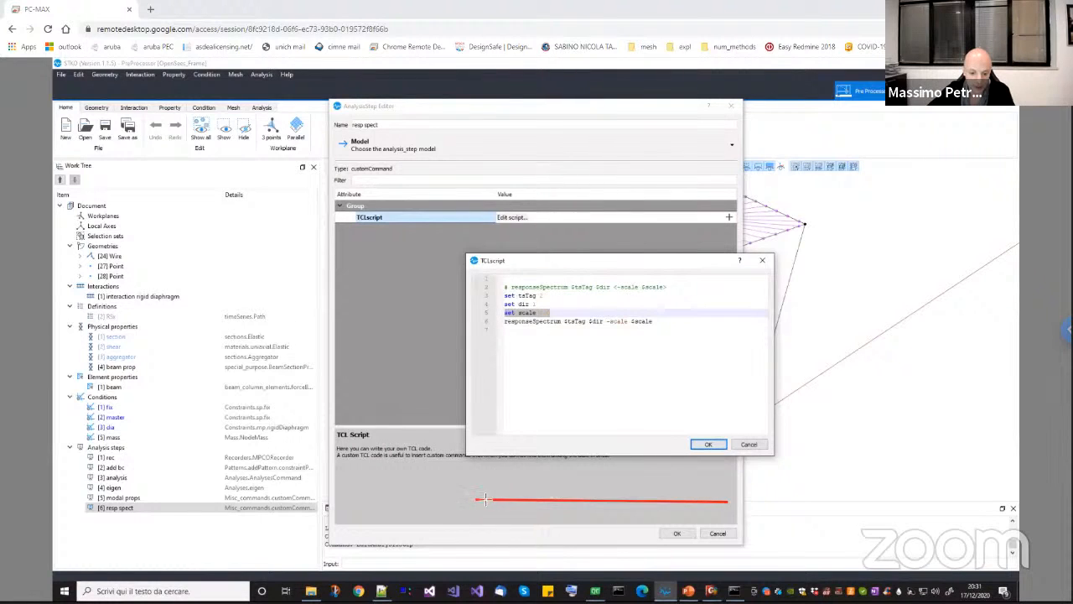
pyautogui.moveTo(473, 502); pyautogui.dragTo(474, 226)
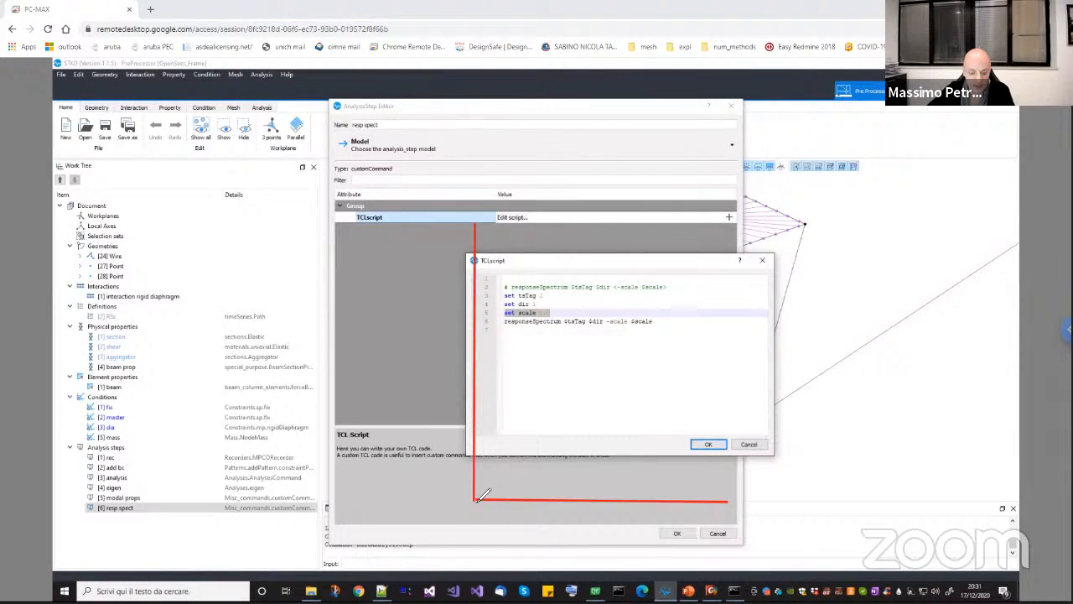
pyautogui.moveTo(479, 498)
pyautogui.mouseDown()
pyautogui.moveTo(545, 385)
pyautogui.moveTo(589, 349)
pyautogui.moveTo(652, 329)
pyautogui.moveTo(700, 330)
pyautogui.moveTo(738, 356)
pyautogui.mouseUp()
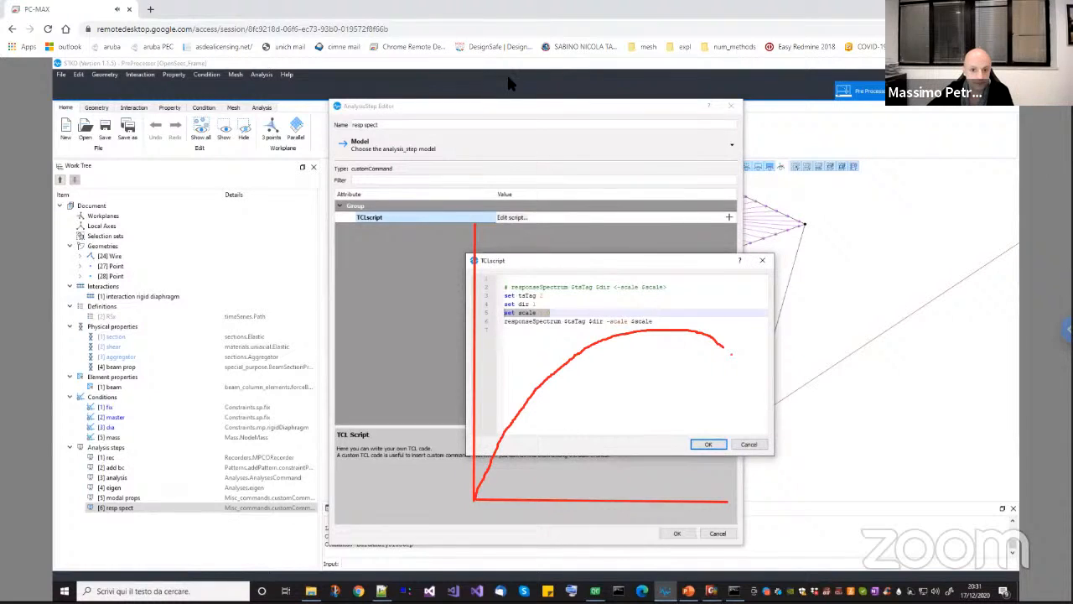
pyautogui.moveTo(585, 491)
pyautogui.mouseDown()
pyautogui.moveTo(568, 509)
pyautogui.moveTo(586, 509)
pyautogui.moveTo(576, 524)
pyautogui.moveTo(577, 513)
pyautogui.moveTo(606, 526)
pyautogui.mouseUp()
pyautogui.moveTo(472, 503); pyautogui.dragTo(567, 279)
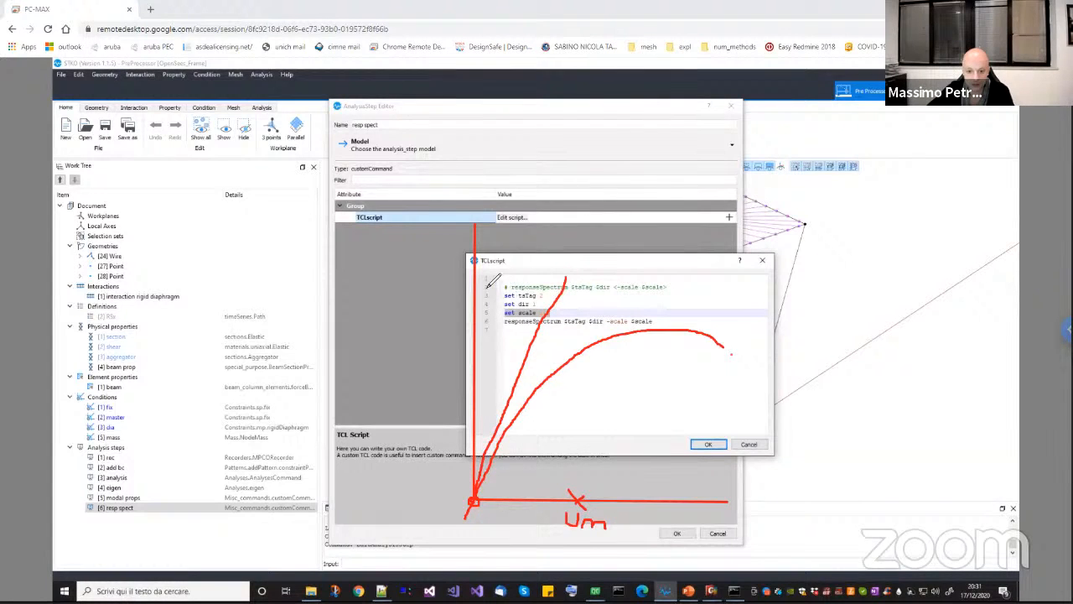
# Mark the linear and nonlinear response points and the displacement range up to Um on the sketch, plus a scaled-down Um near the origin
pyautogui.moveTo(475, 279); pyautogui.dragTo(580, 283)
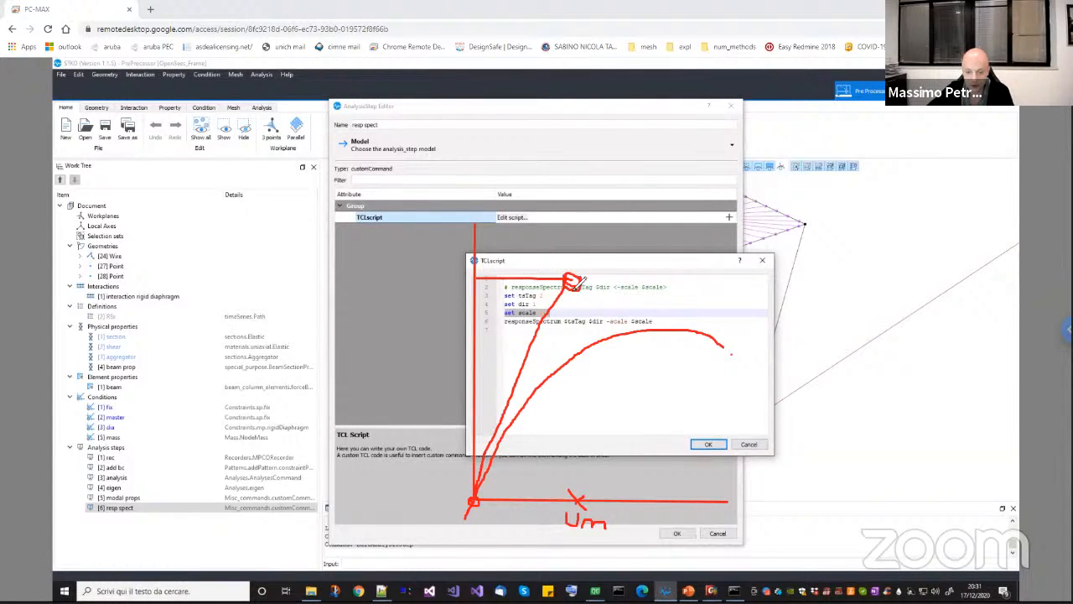
pyautogui.moveTo(446, 275); pyautogui.dragTo(468, 274)
pyautogui.moveTo(475, 534)
pyautogui.mouseDown()
pyautogui.moveTo(543, 551)
pyautogui.moveTo(564, 524)
pyautogui.moveTo(562, 539)
pyautogui.mouseUp()
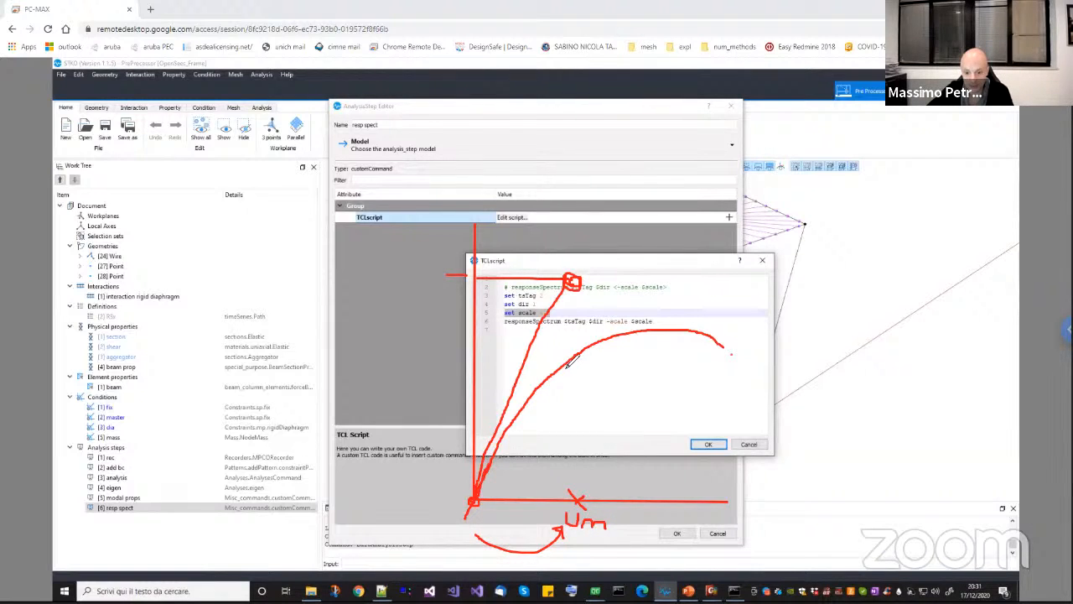
pyautogui.moveTo(570, 360); pyautogui.dragTo(565, 367)
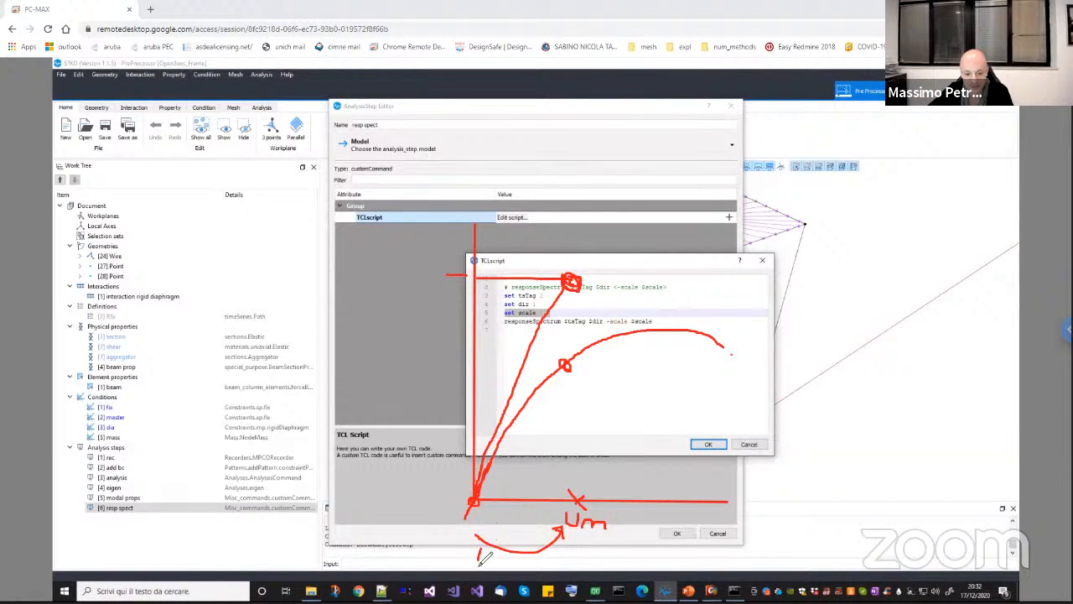
pyautogui.moveTo(484, 560)
pyautogui.mouseDown()
pyautogui.moveTo(575, 556)
pyautogui.moveTo(577, 546)
pyautogui.moveTo(577, 560)
pyautogui.mouseUp()
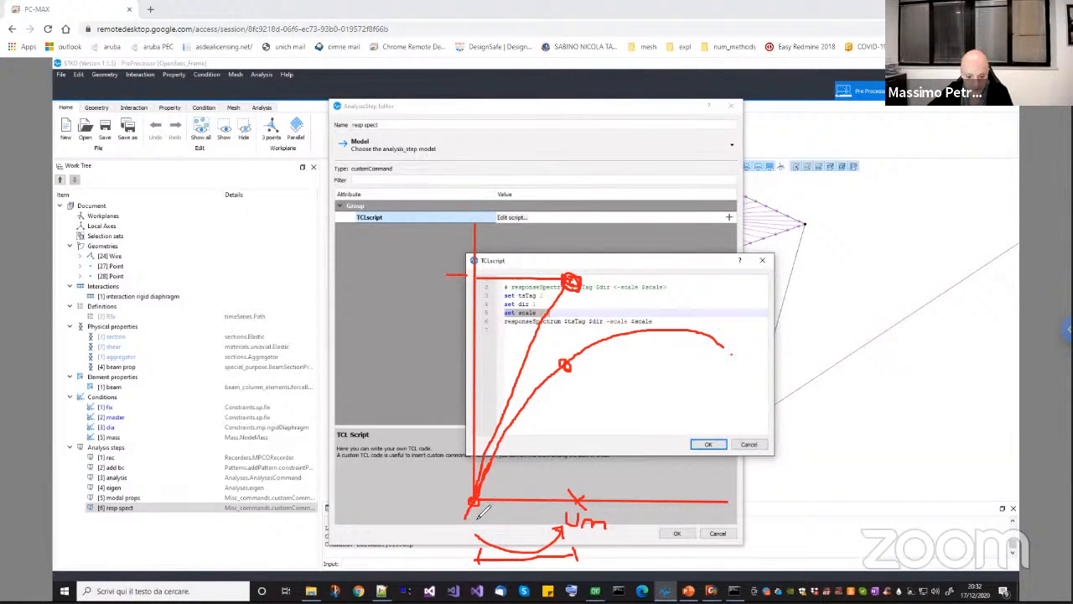
pyautogui.moveTo(489, 510)
pyautogui.mouseDown()
pyautogui.moveTo(483, 516)
pyautogui.moveTo(531, 537)
pyautogui.mouseUp()
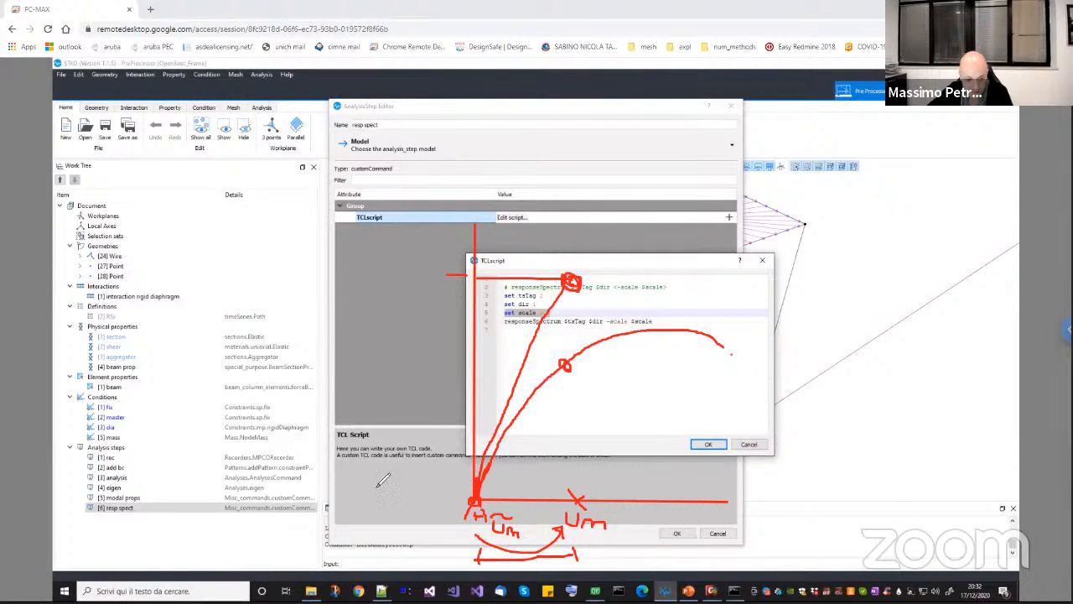
pyautogui.moveTo(474, 485)
pyautogui.mouseDown()
pyautogui.moveTo(492, 507)
pyautogui.moveTo(470, 473)
pyautogui.mouseUp()
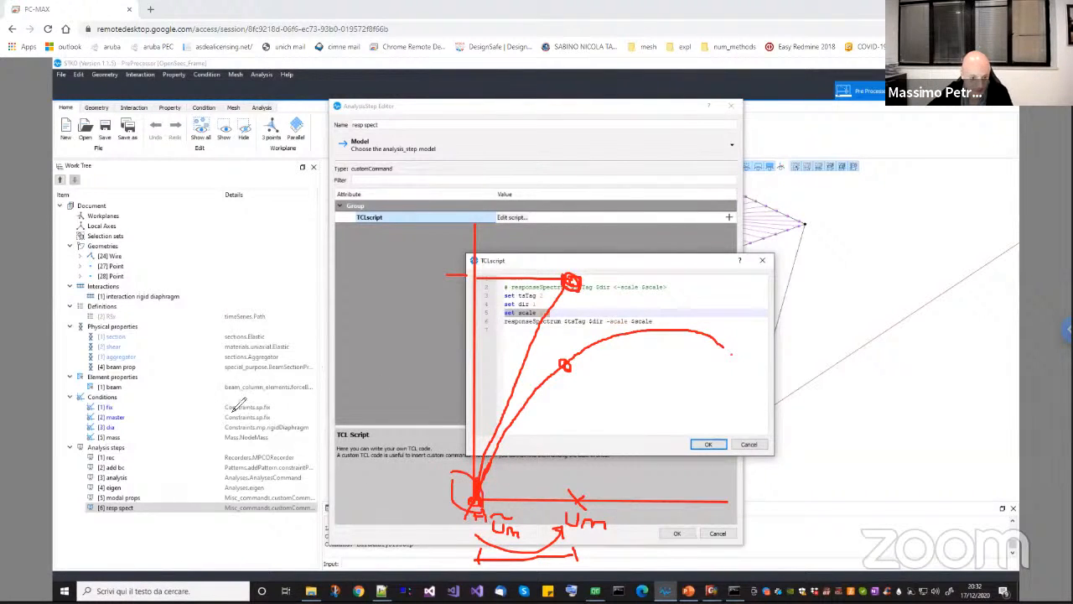
# Sketch the initial linear branch again over the Work Tree with its small-displacement point, and retrace the main sketch's tangent line to its end point
pyautogui.moveTo(192, 516); pyautogui.dragTo(317, 299)
pyautogui.moveTo(189, 519)
pyautogui.mouseDown()
pyautogui.moveTo(208, 528)
pyautogui.moveTo(193, 471)
pyautogui.mouseUp()
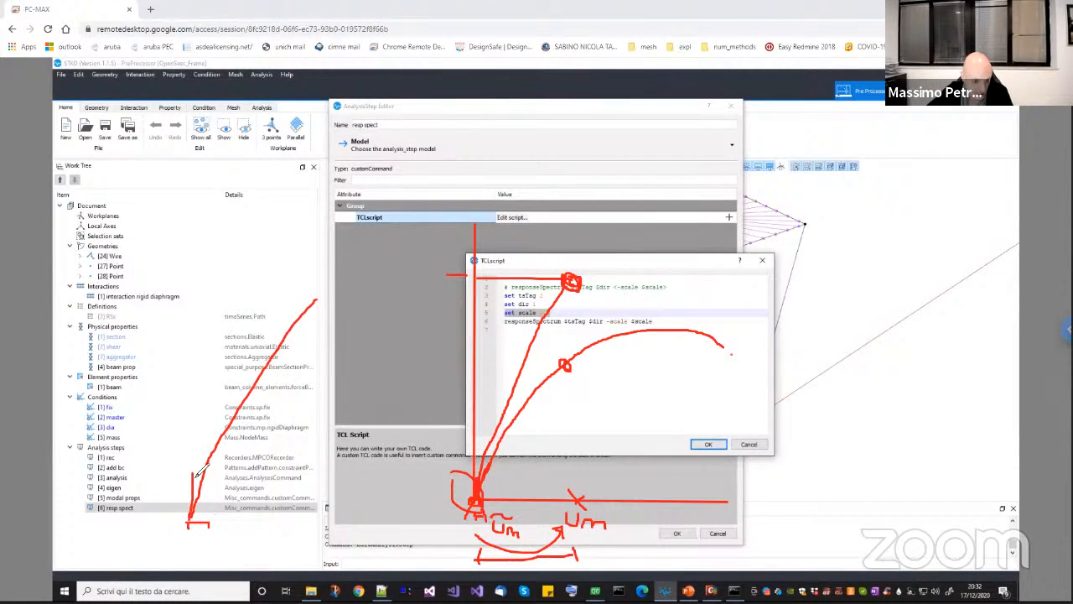
pyautogui.moveTo(192, 515); pyautogui.dragTo(201, 479)
pyautogui.moveTo(210, 518); pyautogui.dragTo(207, 497)
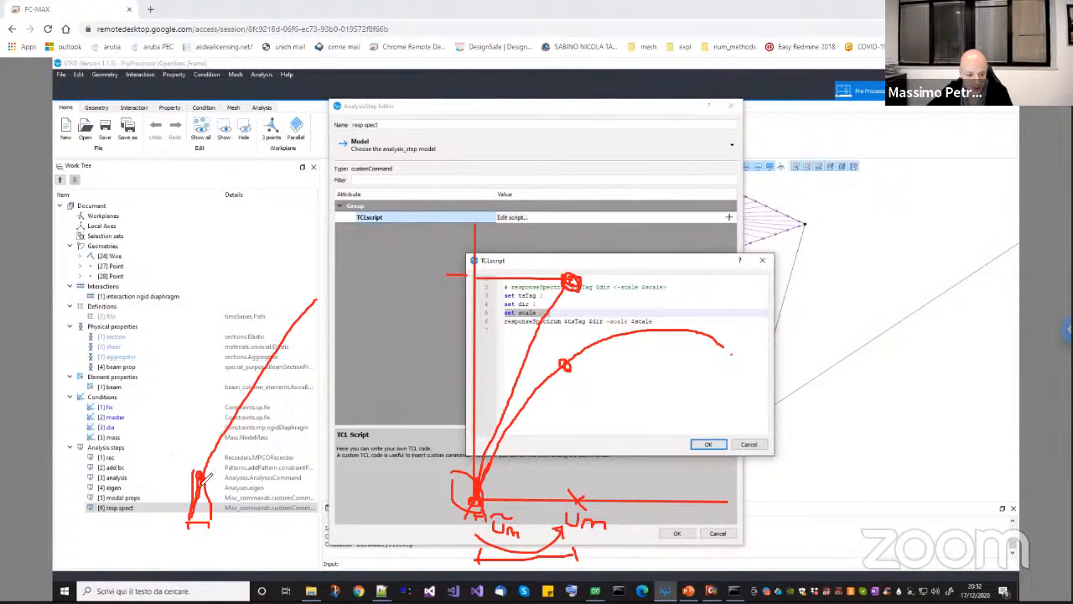
pyautogui.moveTo(485, 489)
pyautogui.mouseDown()
pyautogui.moveTo(587, 272)
pyautogui.moveTo(579, 289)
pyautogui.mouseUp()
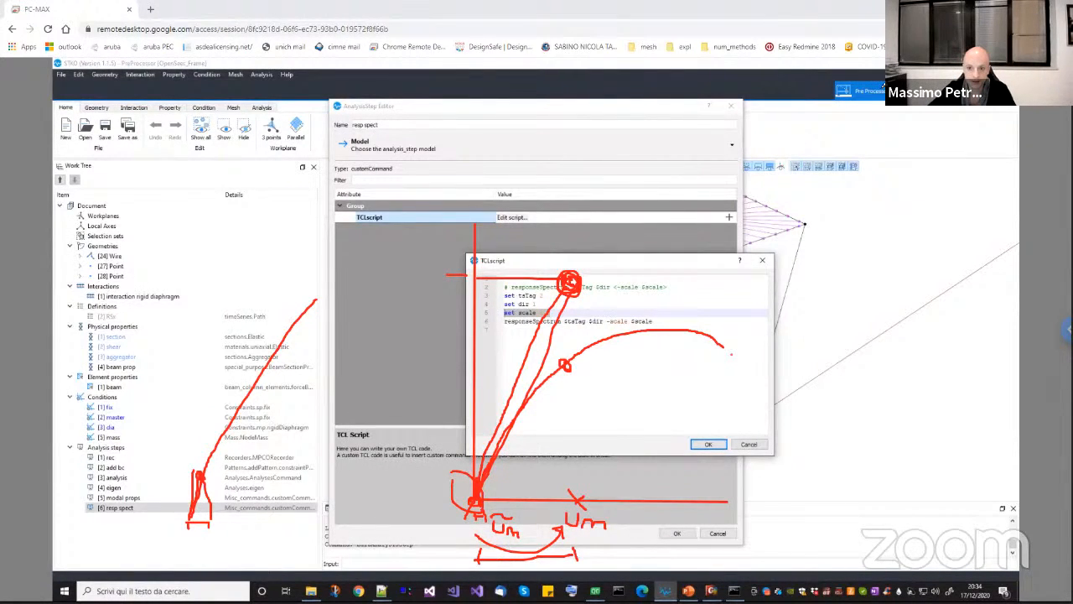
# Clear all sketched annotations, switch to the PowerPoint presentation webinar_response_spectrum.pptx and show its title slide
pyautogui.click(659, 150)
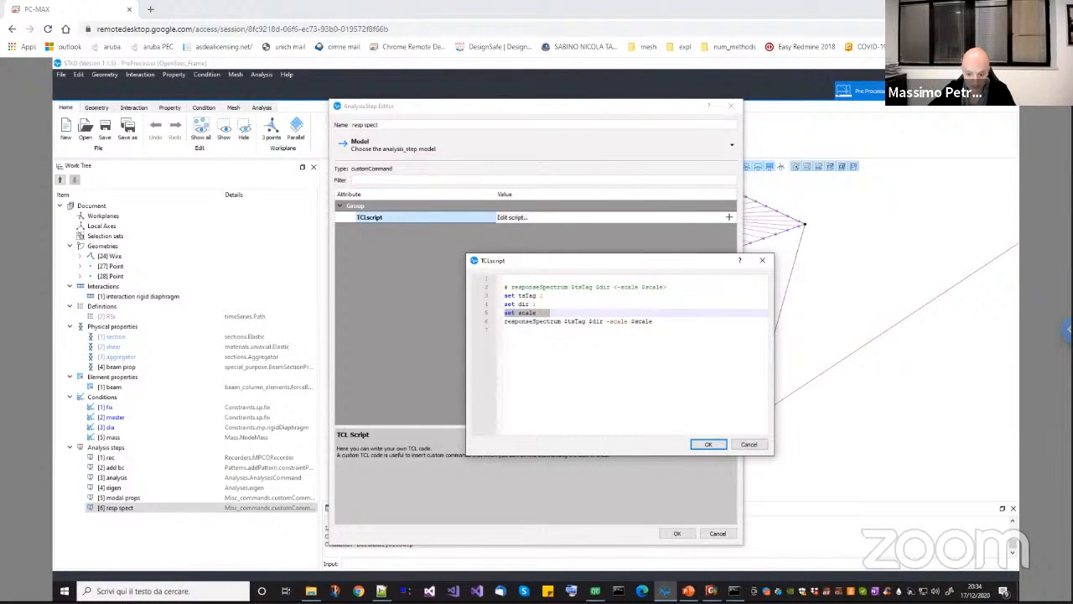
pyautogui.hotkey('alt', 'Tab')
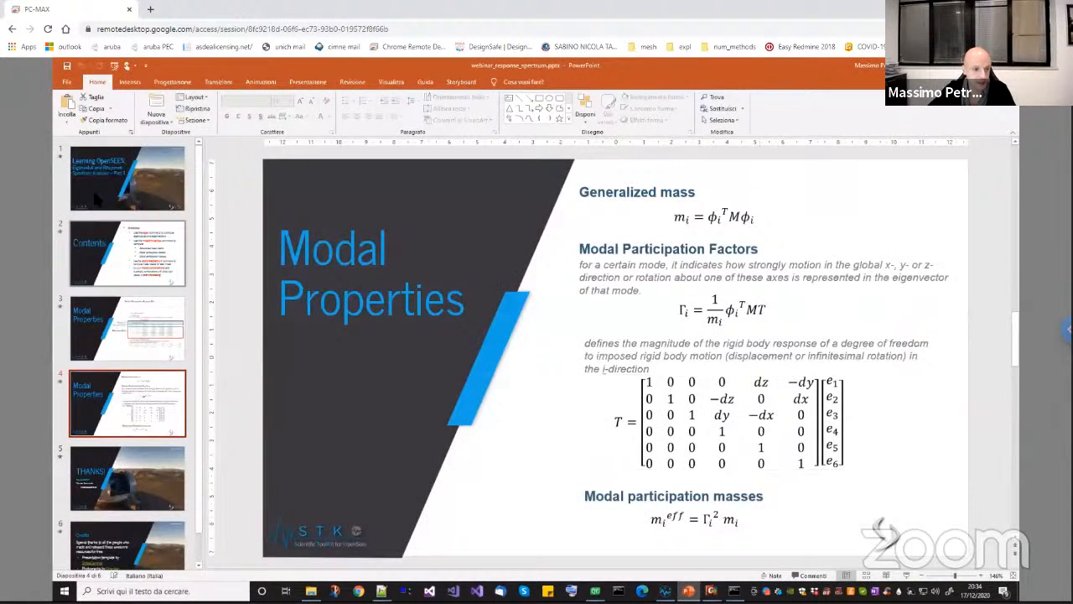
pyautogui.click(94, 193)
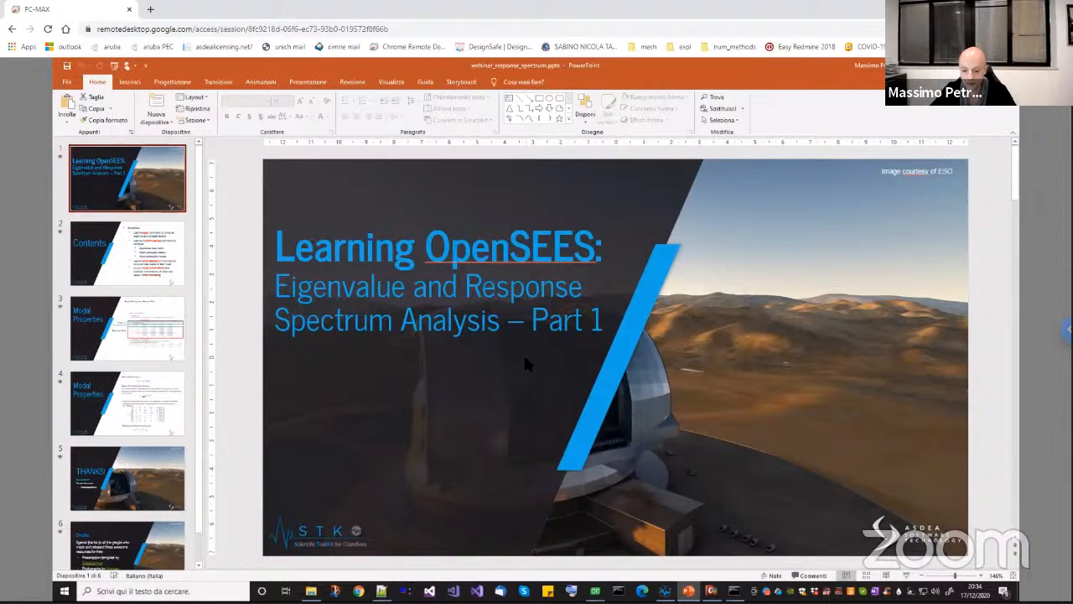
# Play 201017_ResponseSpectraVid.avi from the webinar_december_response_spectrum folder in VLC and dismiss the privacy and network access notice
pyautogui.click(312, 591)
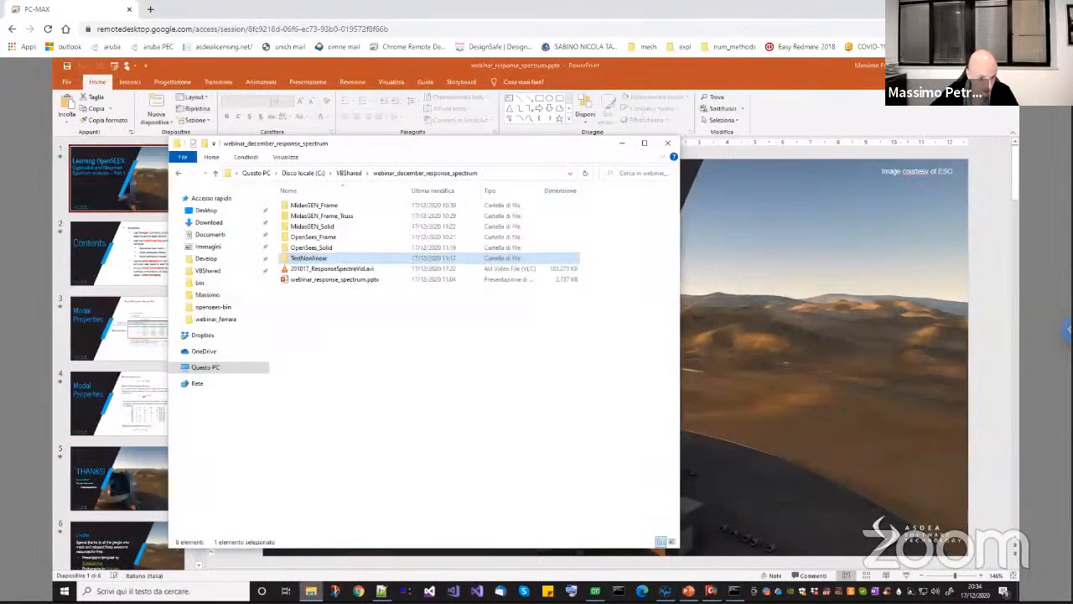
pyautogui.click(333, 269)
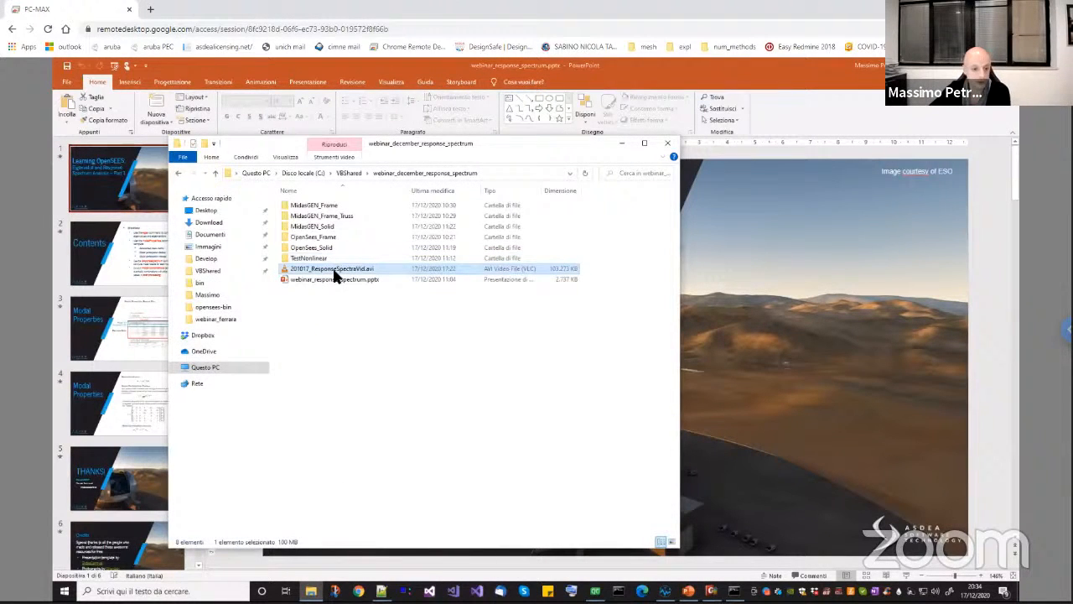
pyautogui.doubleClick(334, 269)
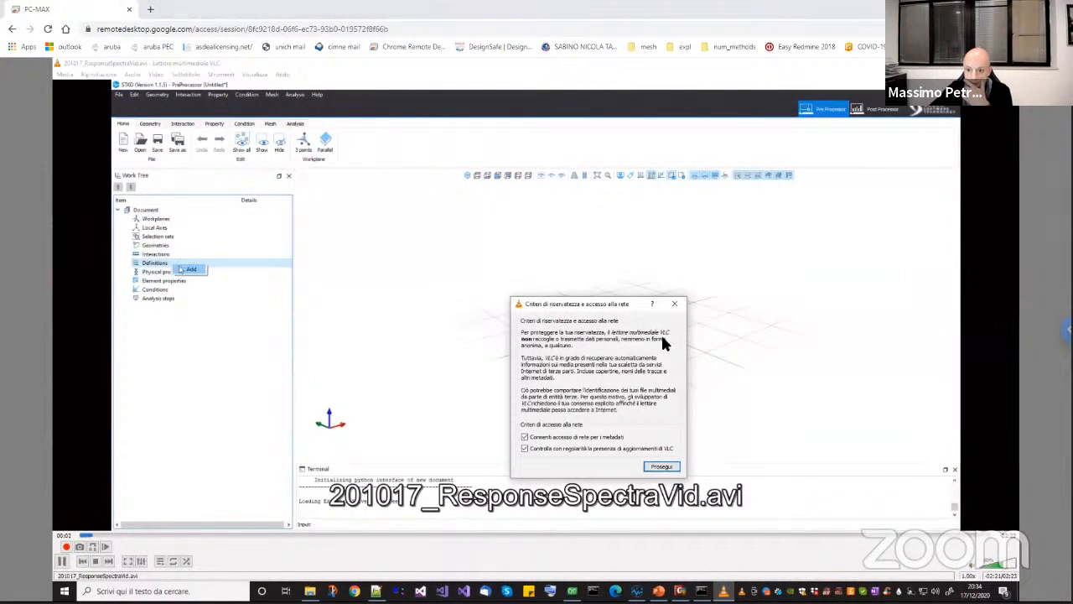
pyautogui.click(676, 303)
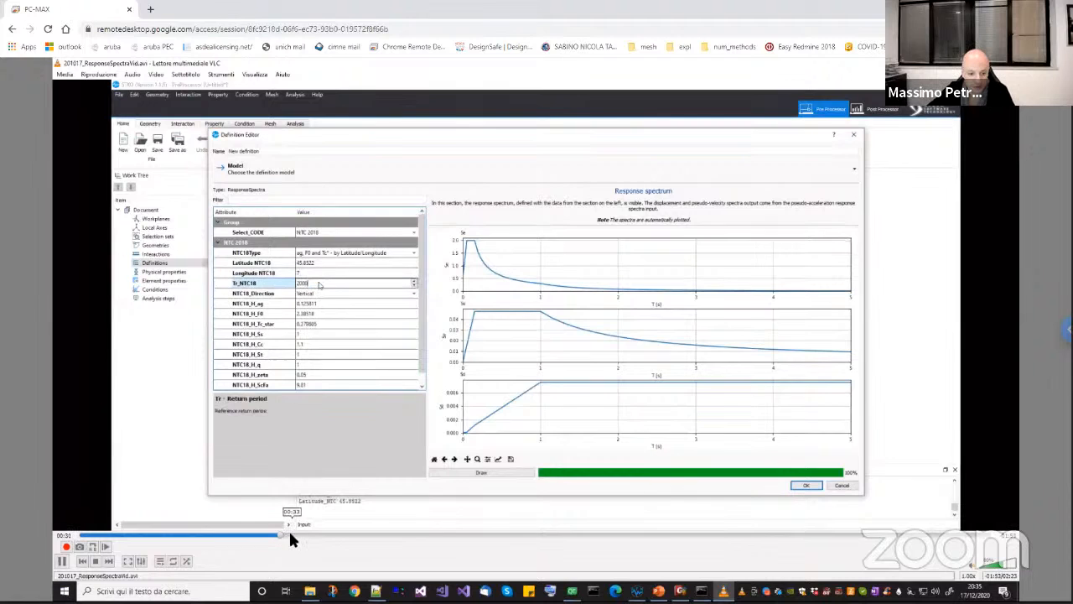
# Skip ahead through the video's response spectrum definition examples, close the player and deselect the video file in the folder
pyautogui.click(293, 534)
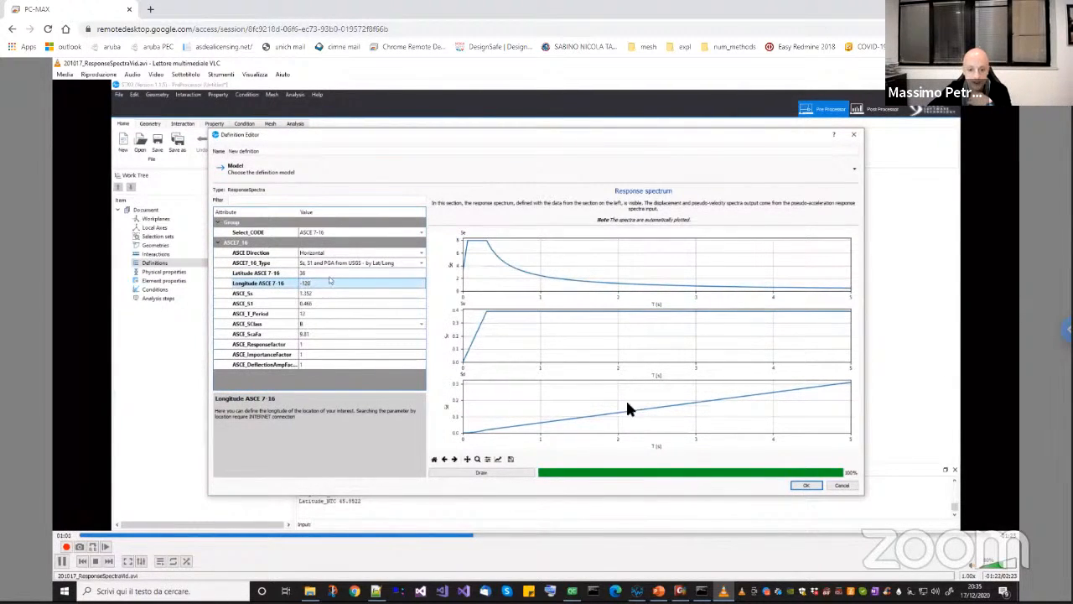
pyautogui.moveTo(476, 523); pyautogui.dragTo(522, 536)
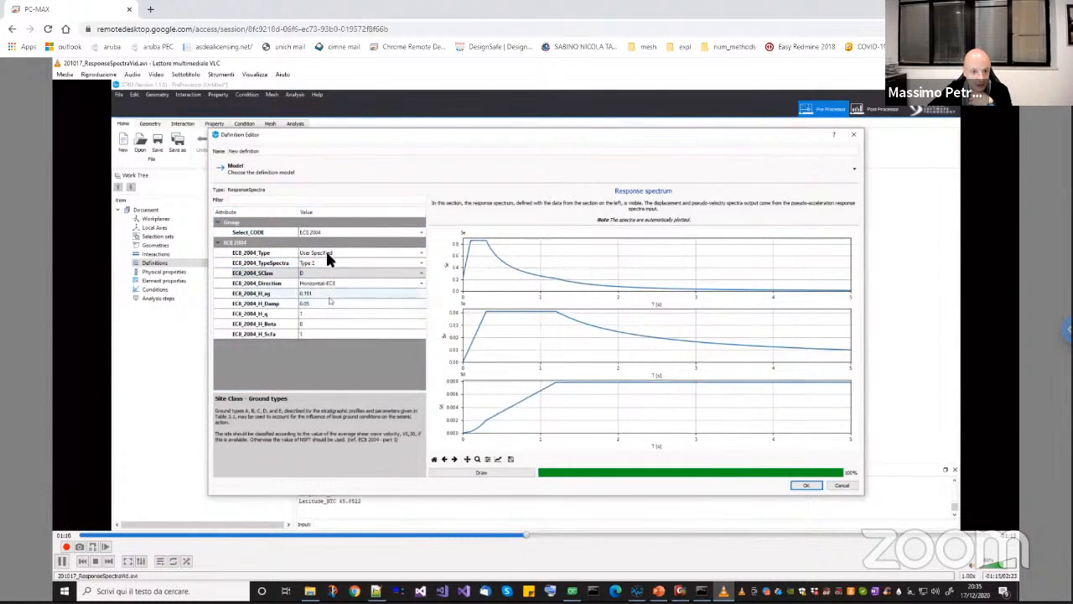
pyautogui.click(554, 535)
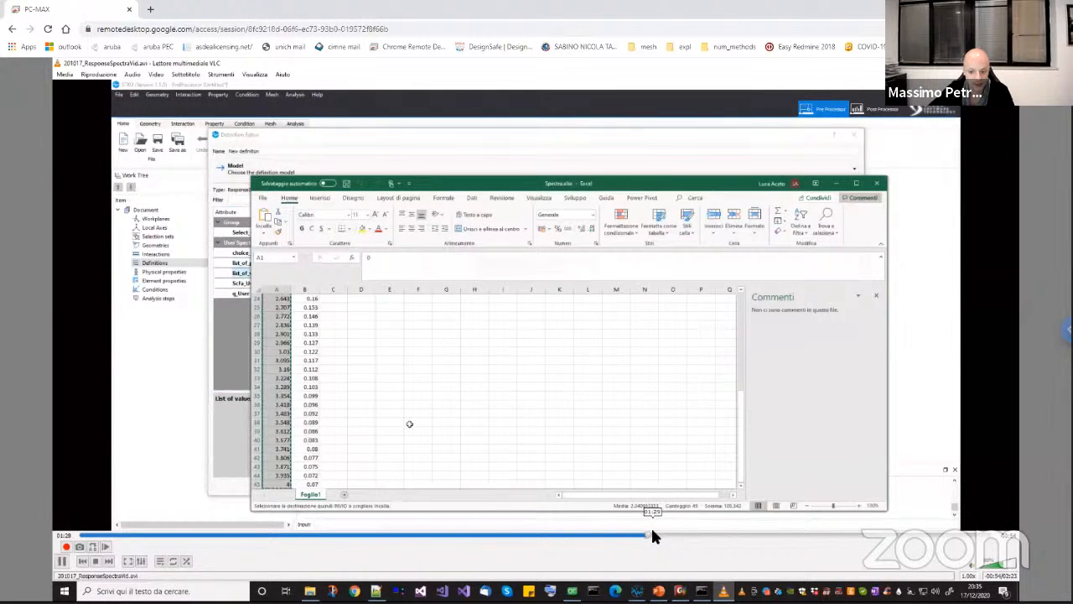
pyautogui.moveTo(659, 530); pyautogui.dragTo(678, 534)
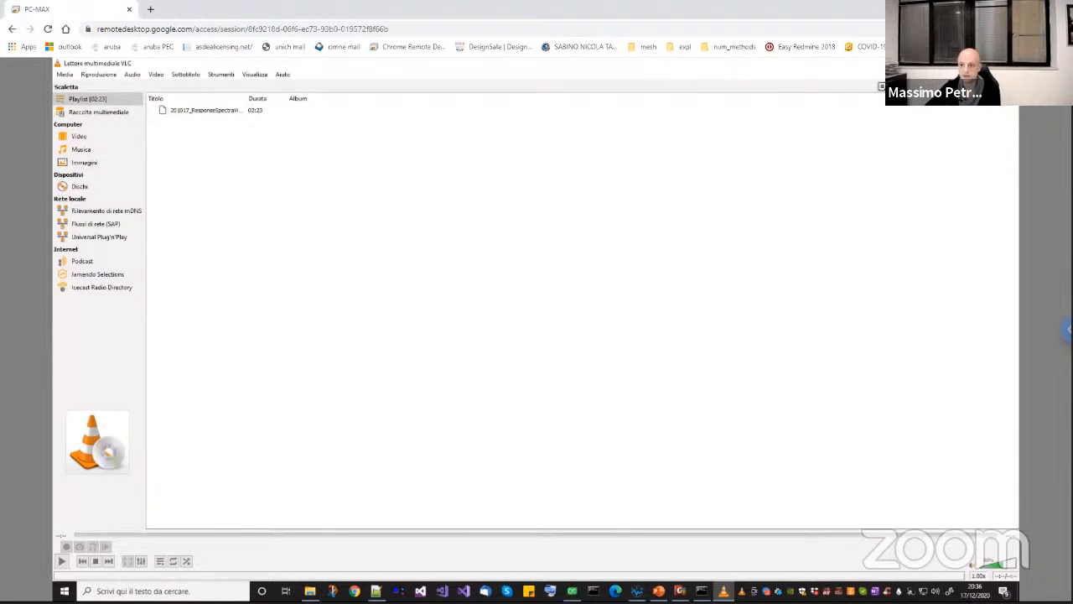
pyautogui.click(1006, 63)
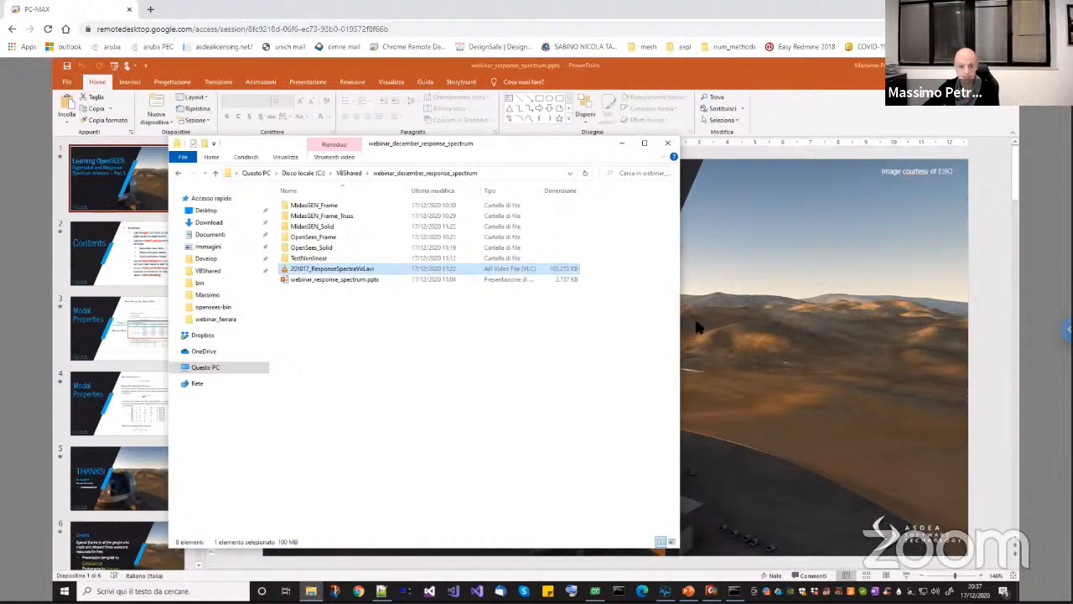
pyautogui.click(412, 352)
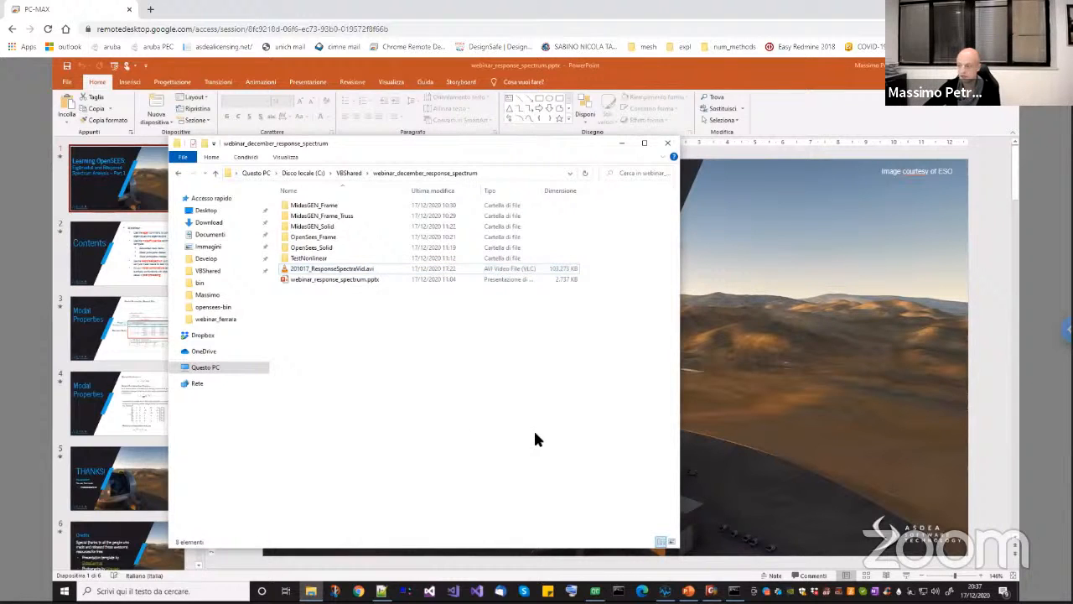